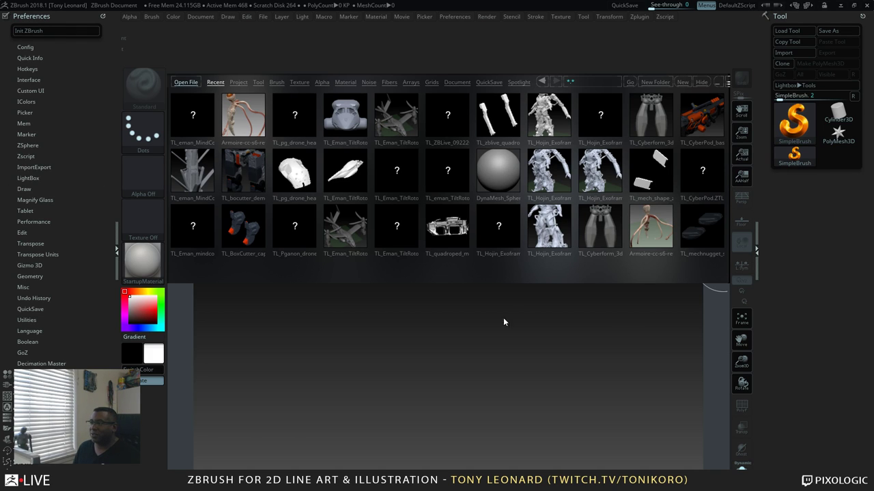
# Switch to OctaneVR and enlarge the Nodegraph editor below the render viewport
pyautogui.hotkey('alt', 'Tab')
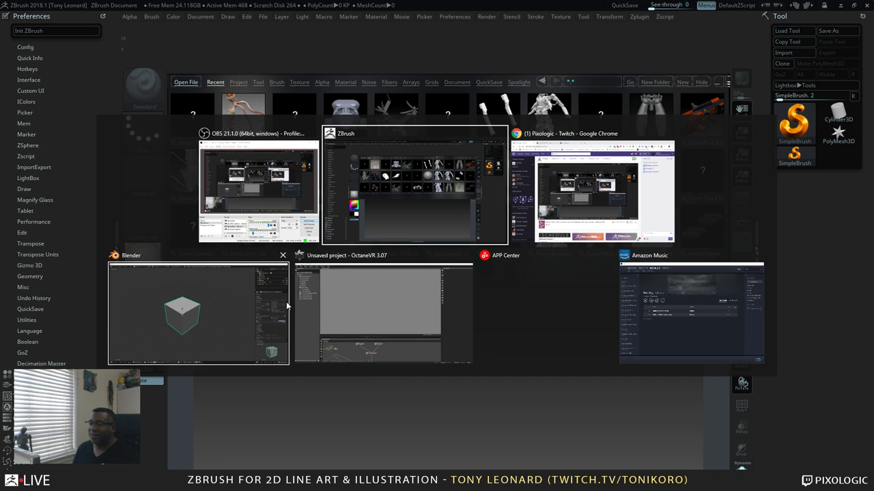
pyautogui.click(375, 300)
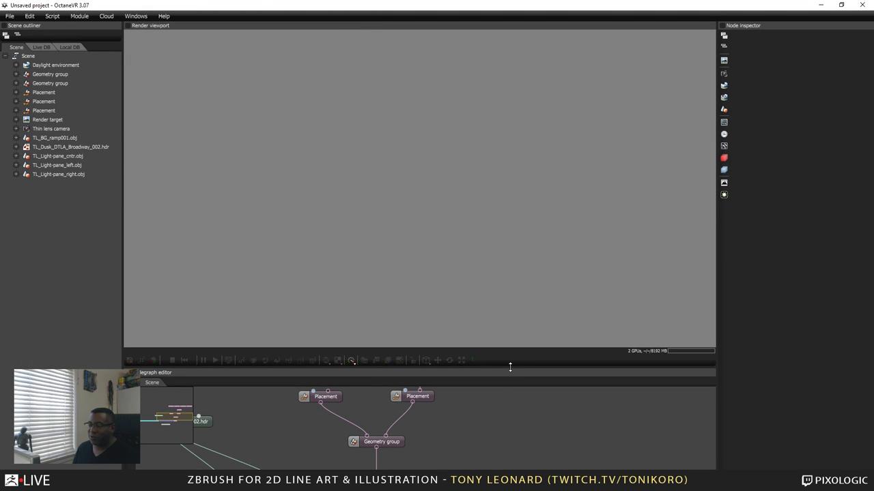
pyautogui.moveTo(510, 368); pyautogui.dragTo(502, 274)
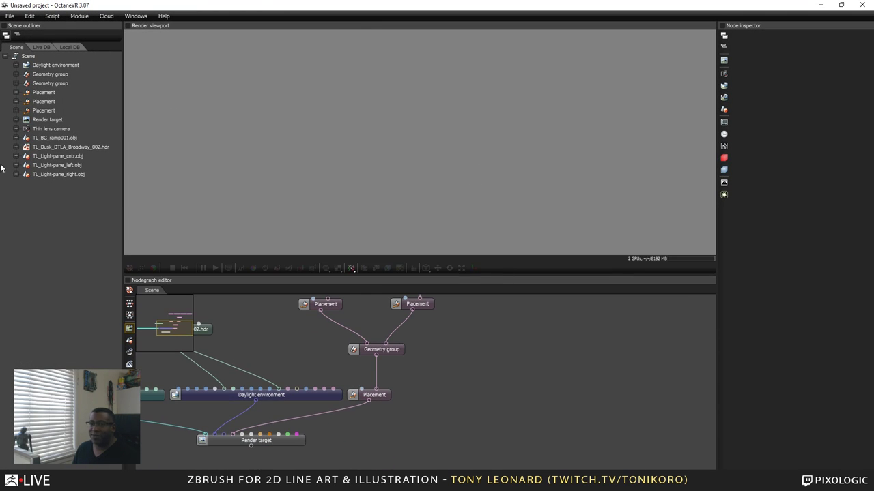
# Examine the scene's node graph from the imported objects, placements and HDR image to the camera, Daylight environment and Render target
pyautogui.moveTo(278, 342); pyautogui.dragTo(442, 359)
pyautogui.scroll(-4, 393, 374)
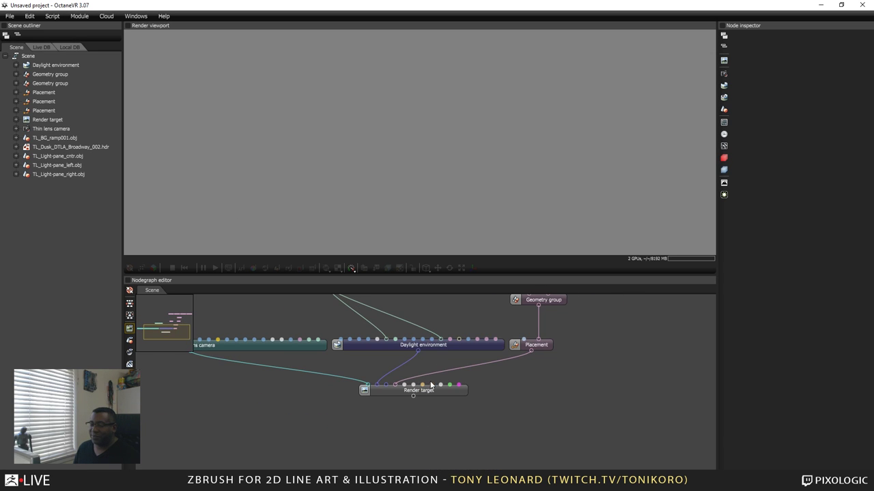
pyautogui.scroll(-1, 434, 326)
pyautogui.moveTo(434, 327); pyautogui.dragTo(435, 402)
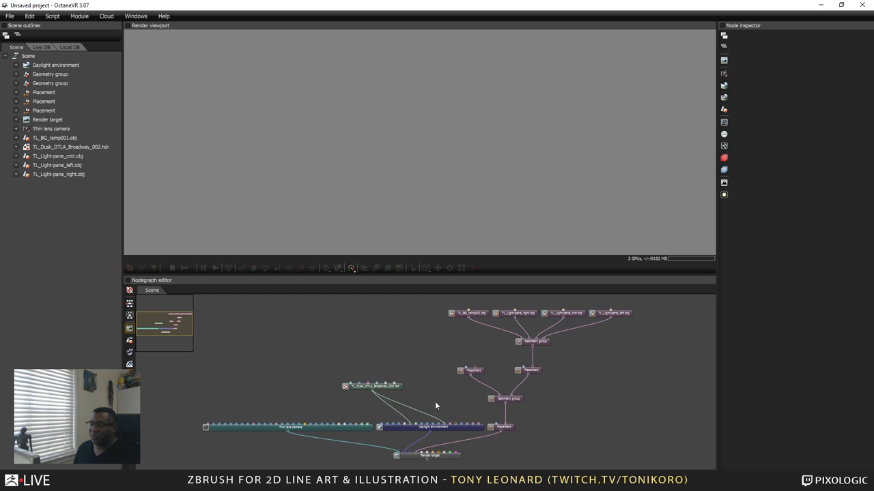
pyautogui.scroll(1, 423, 369)
pyautogui.scroll(-2, 447, 366)
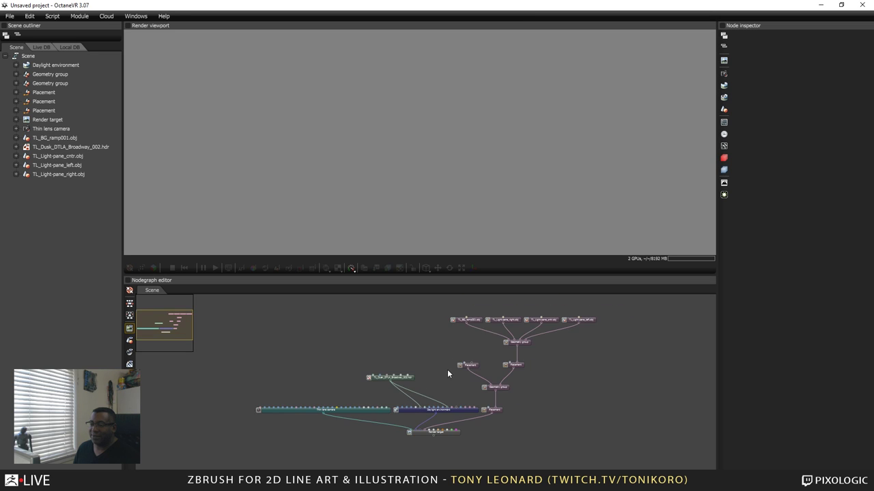
pyautogui.scroll(4, 447, 375)
pyautogui.moveTo(448, 387); pyautogui.dragTo(454, 319)
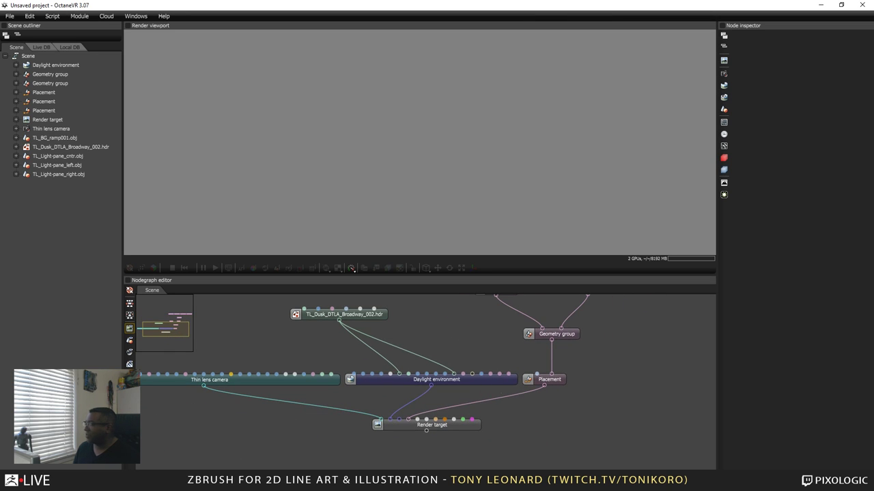
pyautogui.moveTo(481, 353); pyautogui.dragTo(461, 400)
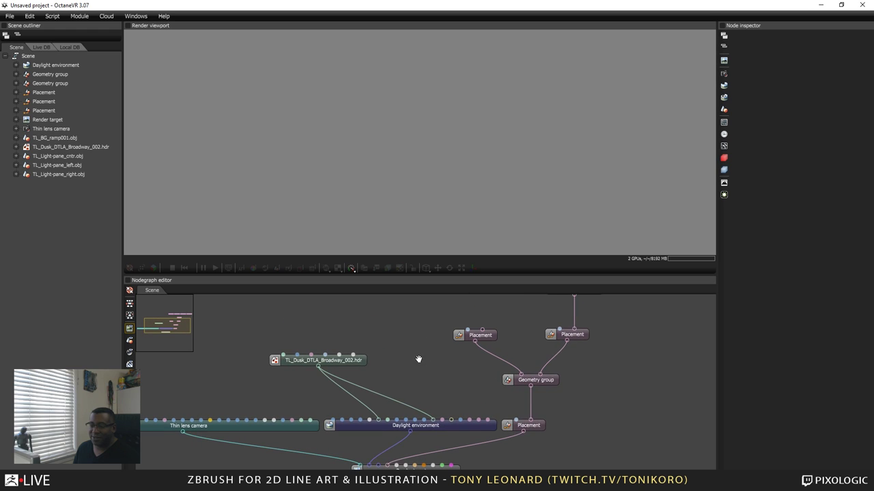
pyautogui.moveTo(418, 359); pyautogui.dragTo(462, 305)
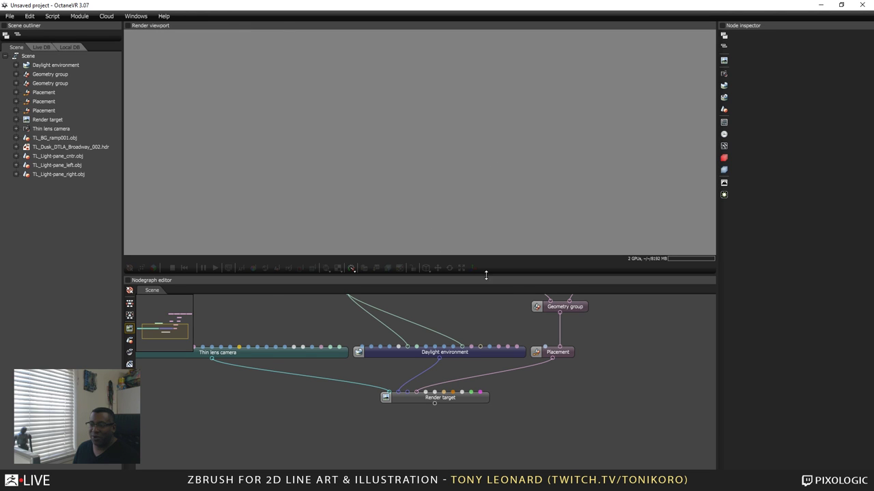
# Reduce the height of the Nodegraph editor and display the node chains saved in the Local DB
pyautogui.moveTo(515, 280); pyautogui.dragTo(516, 333)
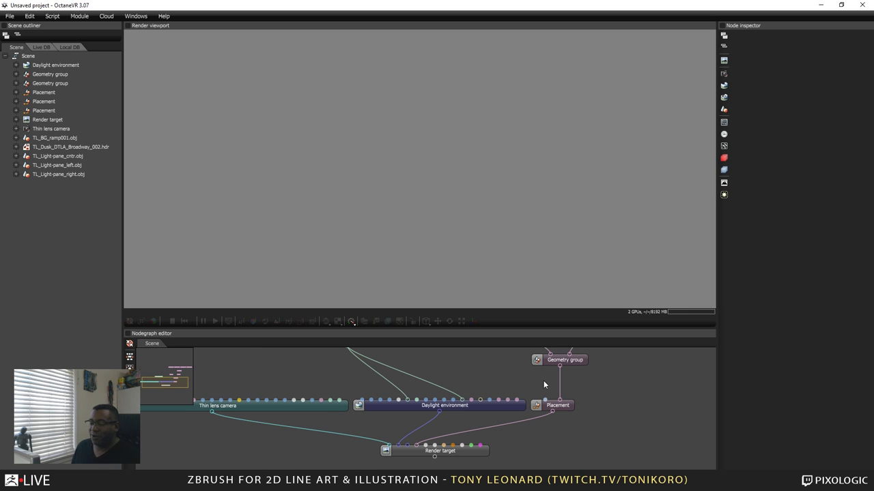
pyautogui.moveTo(516, 380); pyautogui.dragTo(542, 373)
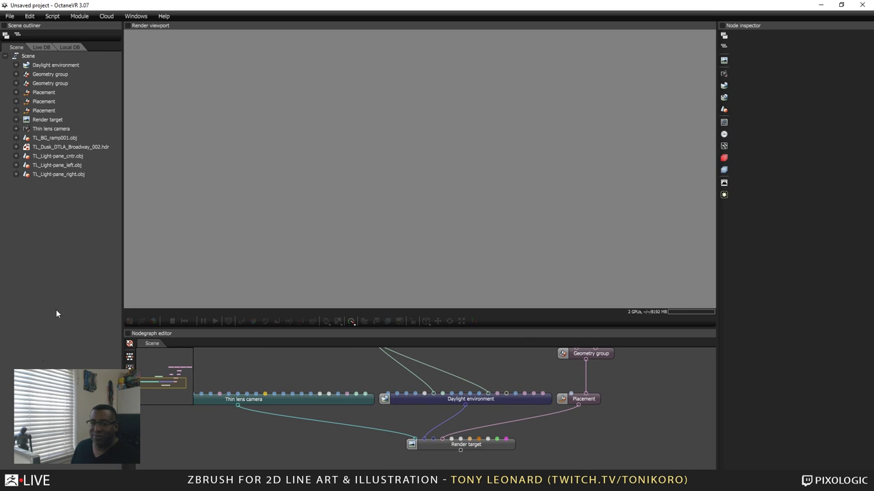
pyautogui.click(69, 47)
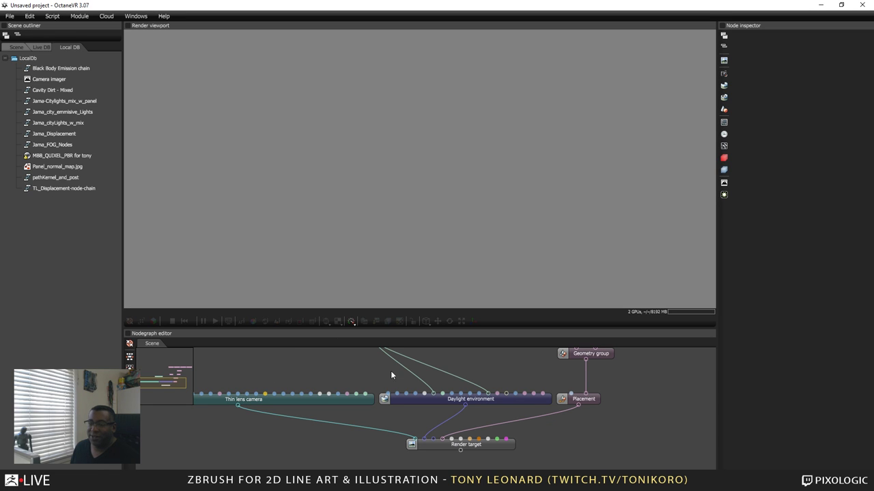
pyautogui.moveTo(268, 380); pyautogui.dragTo(350, 391)
pyautogui.moveTo(378, 366); pyautogui.dragTo(331, 389)
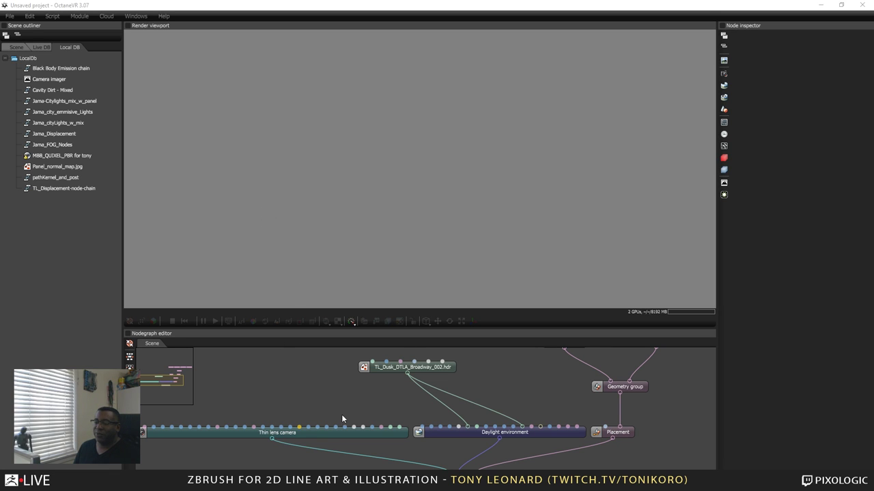
pyautogui.scroll(-2, 279, 384)
pyautogui.scroll(2, 346, 410)
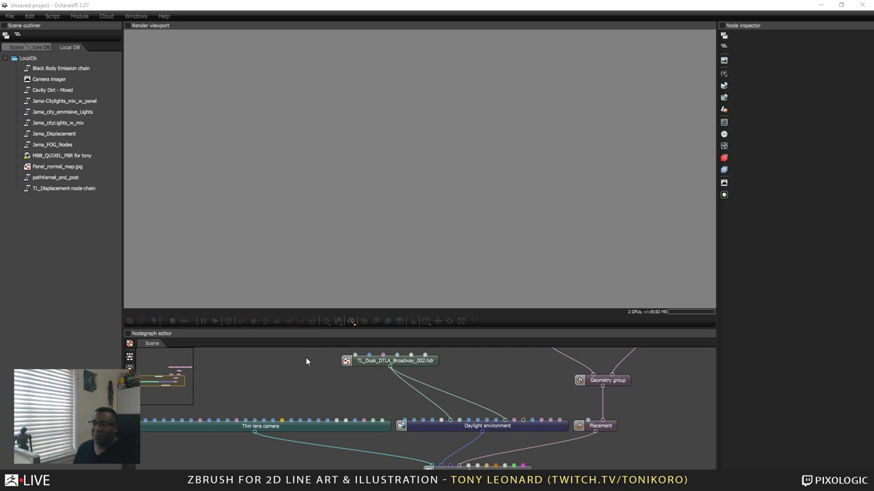
# Switch to Blender and look at the default cube from several angles and distances
pyautogui.hotkey('alt', 'Tab')
pyautogui.press('Tab')
pyautogui.press('Tab')
pyautogui.press('Tab')
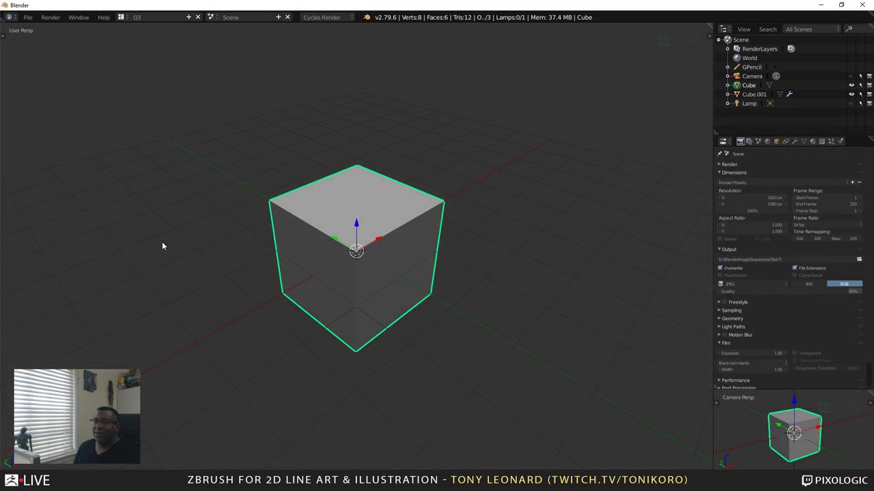
pyautogui.scroll(1, 290, 347)
pyautogui.moveTo(304, 311); pyautogui.dragTo(307, 359, button='middle')
pyautogui.scroll(-1, 307, 359)
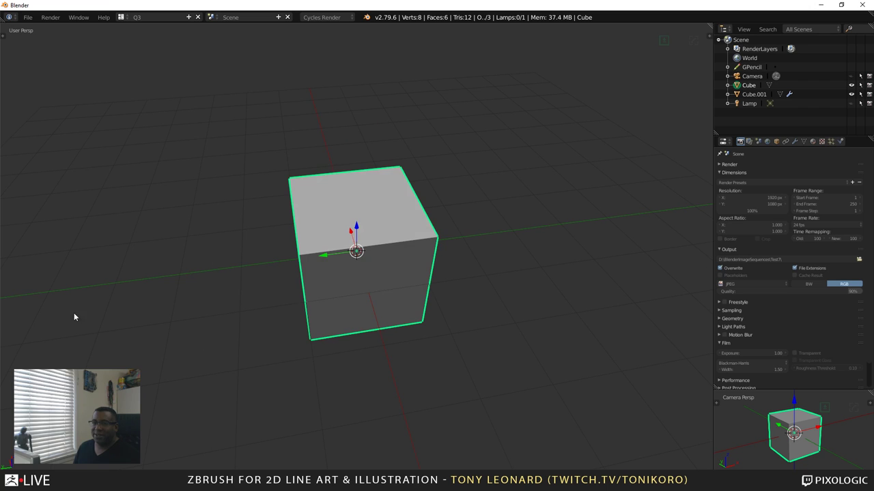
pyautogui.scroll(-1, 209, 320)
pyautogui.moveTo(73, 313); pyautogui.dragTo(189, 332, button='middle')
pyautogui.scroll(3, 162, 326)
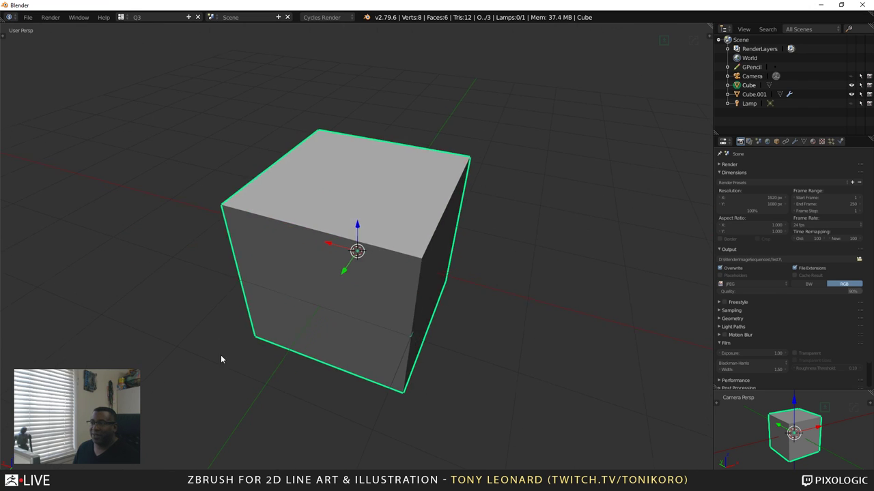
pyautogui.moveTo(222, 359); pyautogui.dragTo(319, 380, button='middle')
pyautogui.scroll(5, 279, 355)
pyautogui.scroll(-6, 300, 360)
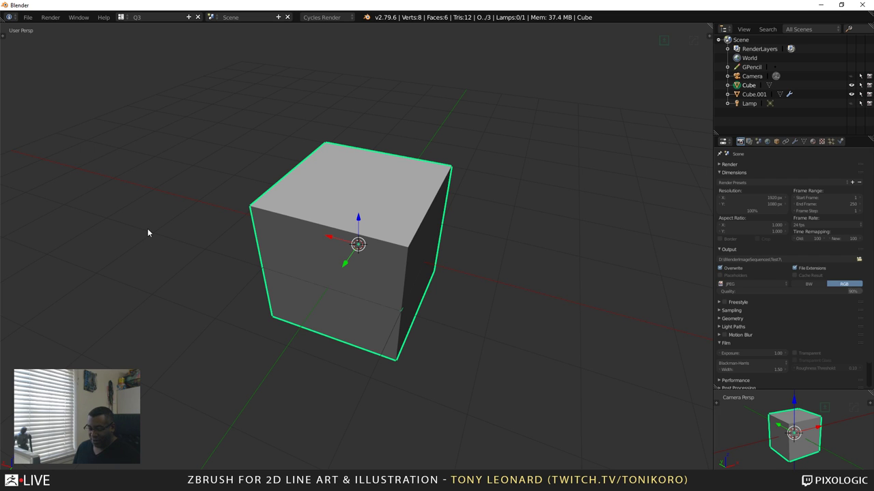
# Activate BoxCutter and put the cube in Edit mode with edge selection
pyautogui.hotkey('ctrl', 'w')
pyautogui.moveTo(571, 202); pyautogui.dragTo(518, 318, button='middle')
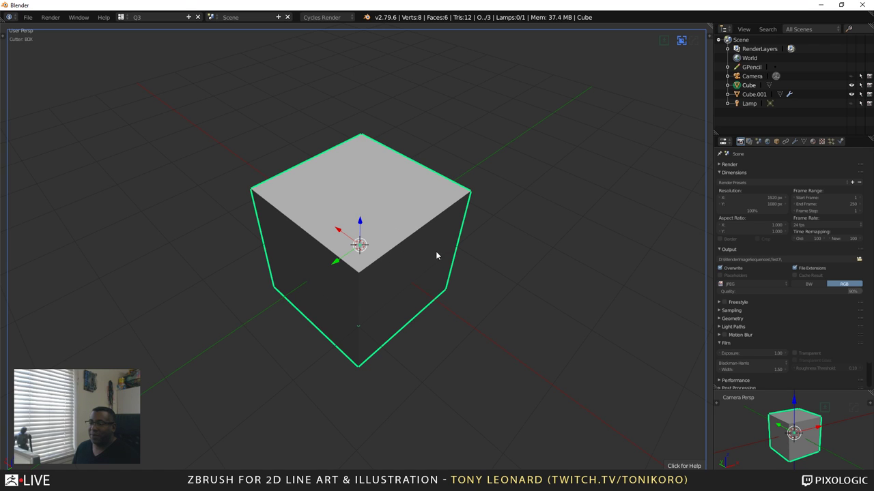
pyautogui.press('Tab')
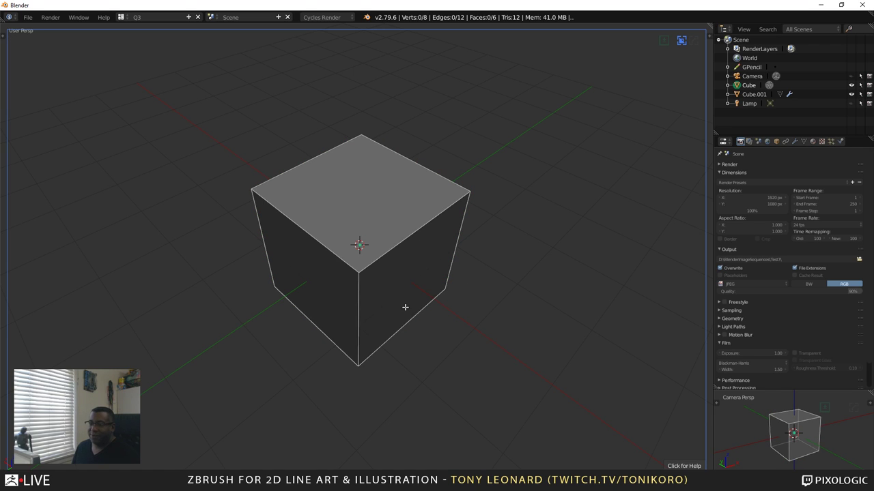
pyautogui.hotkey('ctrl', 'Tab')
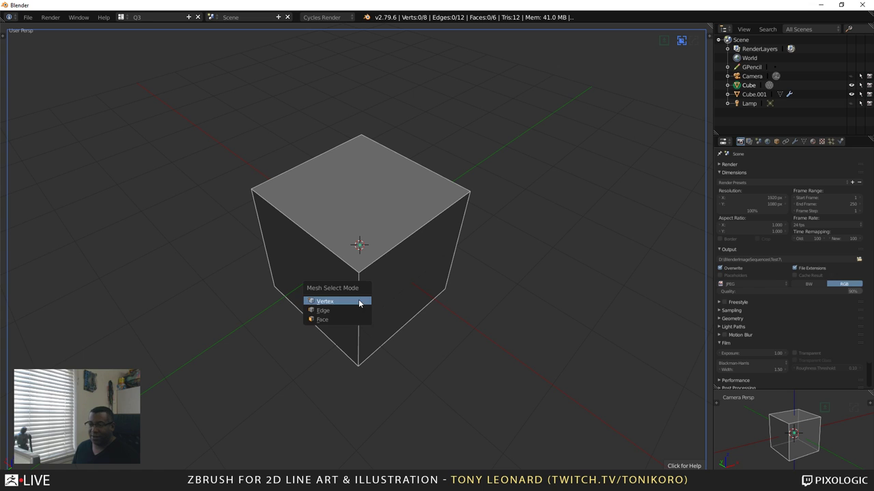
pyautogui.press('super')
pyautogui.press('super')
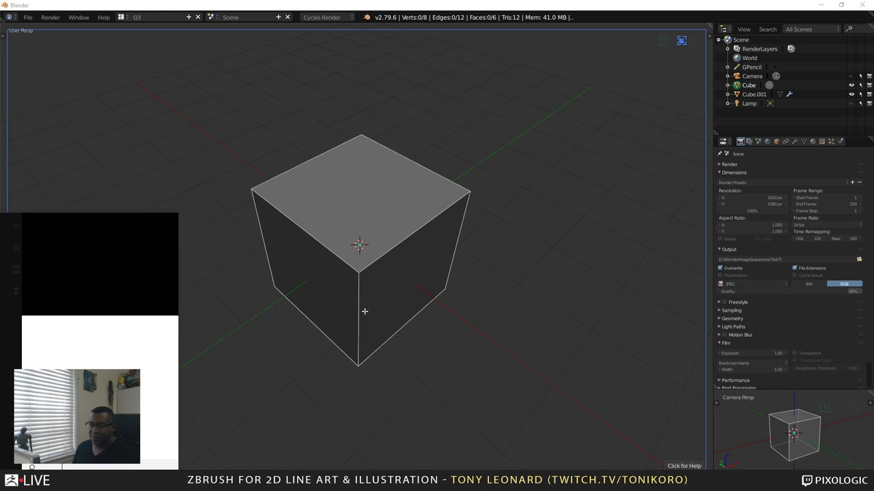
pyautogui.click(633, 338)
pyautogui.hotkey('ctrl', 'Tab')
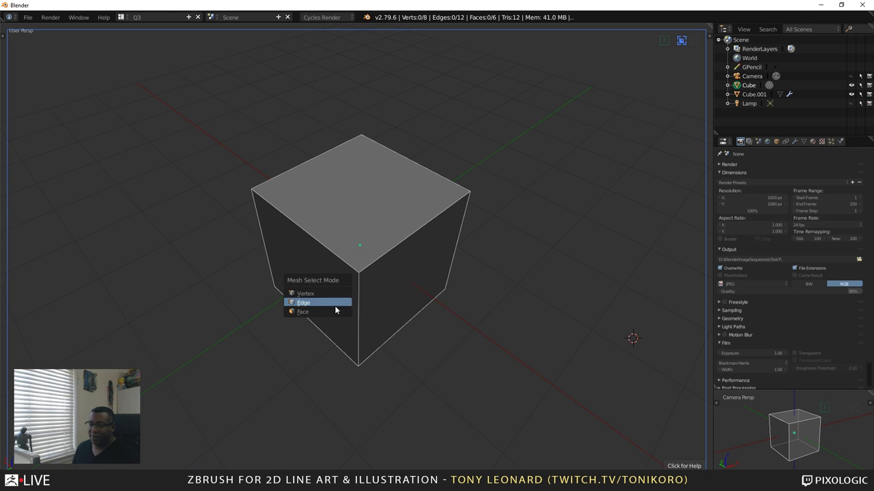
pyautogui.click(341, 302)
# Bevel two diagonally opposite vertical edges of the cube into wide flat faces
pyautogui.rightClick(362, 303)
pyautogui.moveTo(548, 235); pyautogui.dragTo(413, 261, button='middle')
pyautogui.keyDown('shift'); pyautogui.rightClick(419, 293); pyautogui.keyUp('shift')
pyautogui.moveTo(419, 293); pyautogui.dragTo(408, 367, button='middle')
pyautogui.hotkey('ctrl', 'b')
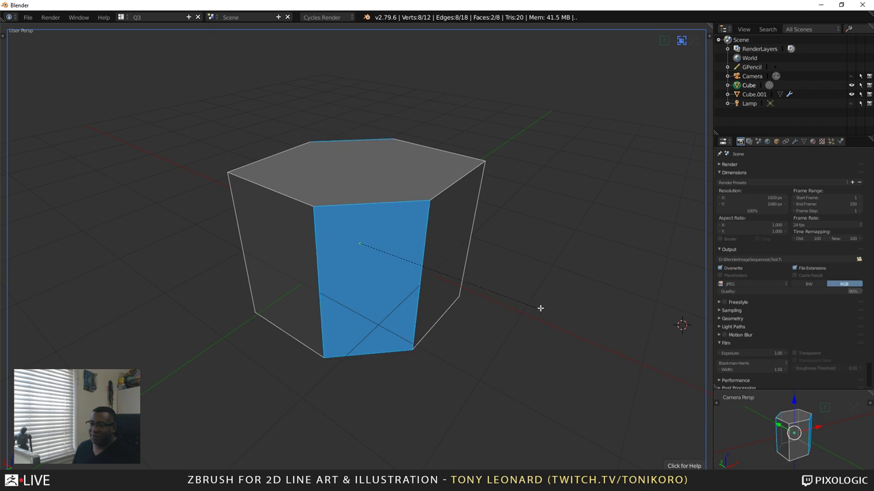
pyautogui.click(565, 309)
# Bevel the two remaining original vertical edges with a narrower width to form an elongated eight-sided block
pyautogui.moveTo(567, 308); pyautogui.dragTo(492, 278, button='middle')
pyautogui.rightClick(329, 252)
pyautogui.moveTo(484, 333); pyautogui.dragTo(393, 336, button='middle')
pyautogui.keyDown('shift'); pyautogui.rightClick(389, 296); pyautogui.keyUp('shift')
pyautogui.hotkey('ctrl', 'b')
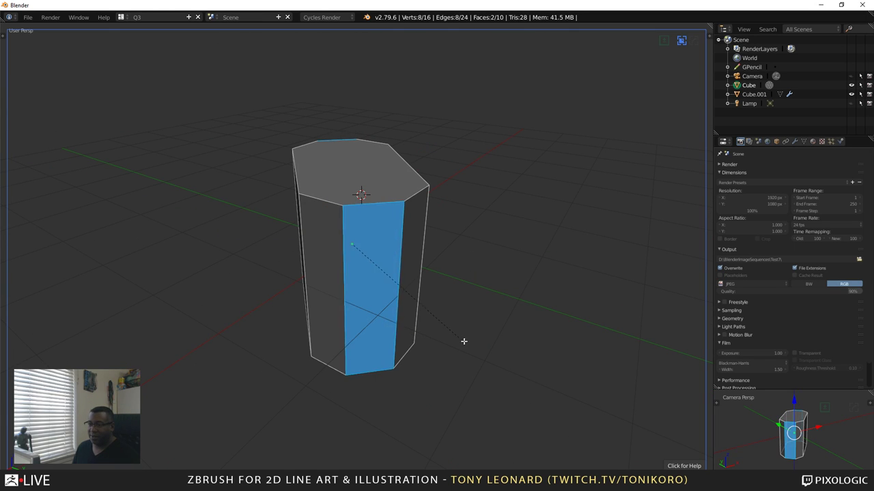
pyautogui.click(454, 336)
pyautogui.moveTo(485, 362); pyautogui.dragTo(473, 284, button='middle')
pyautogui.scroll(3, 503, 369)
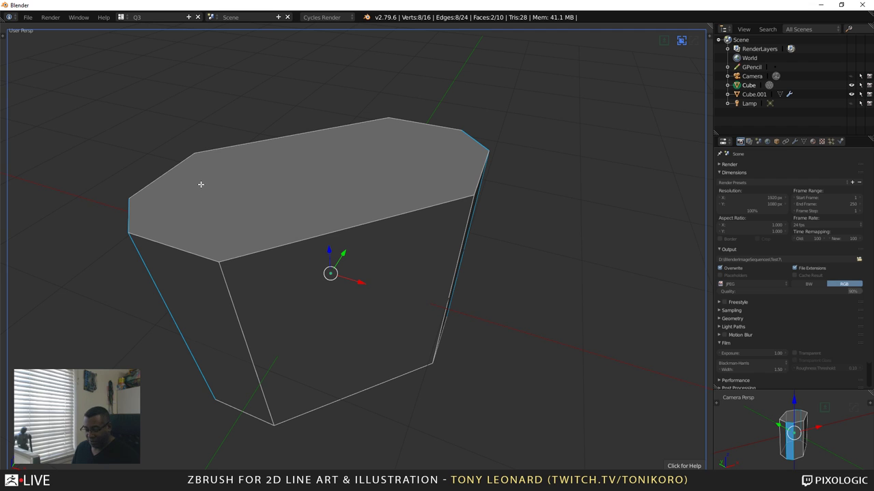
pyautogui.moveTo(325, 266); pyautogui.dragTo(390, 313, button='middle')
pyautogui.press('d')
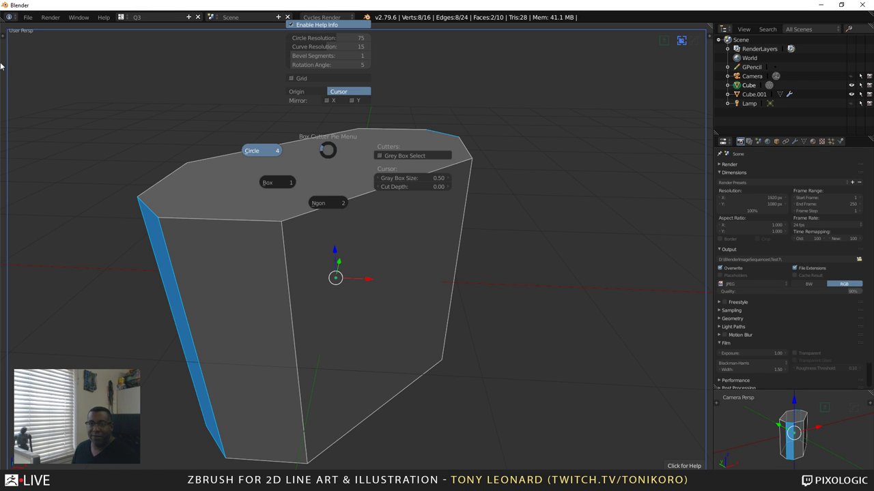
pyautogui.click(118, 105)
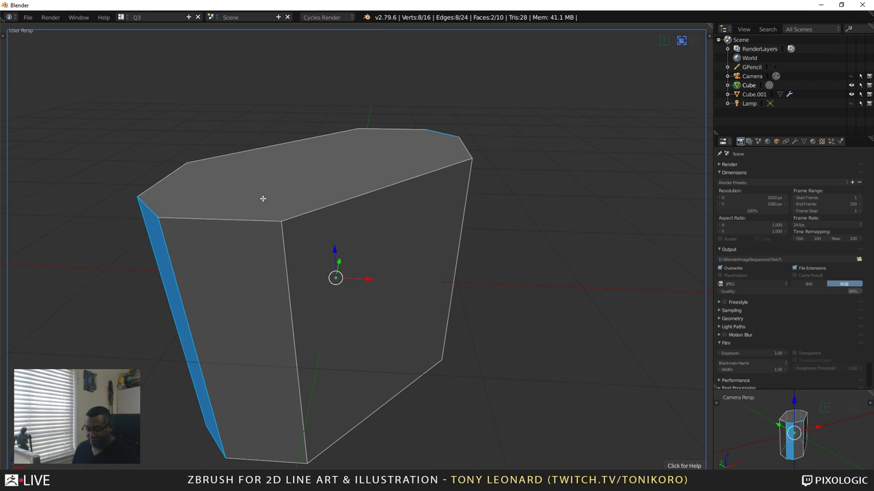
# Return to Object mode and inspect the beveled block from several sides
pyautogui.press('Tab')
pyautogui.moveTo(144, 275); pyautogui.dragTo(379, 269, button='middle')
pyautogui.scroll(-4, 239, 304)
pyautogui.scroll(3, 286, 361)
pyautogui.scroll(3, 363, 374)
pyautogui.scroll(-3, 362, 365)
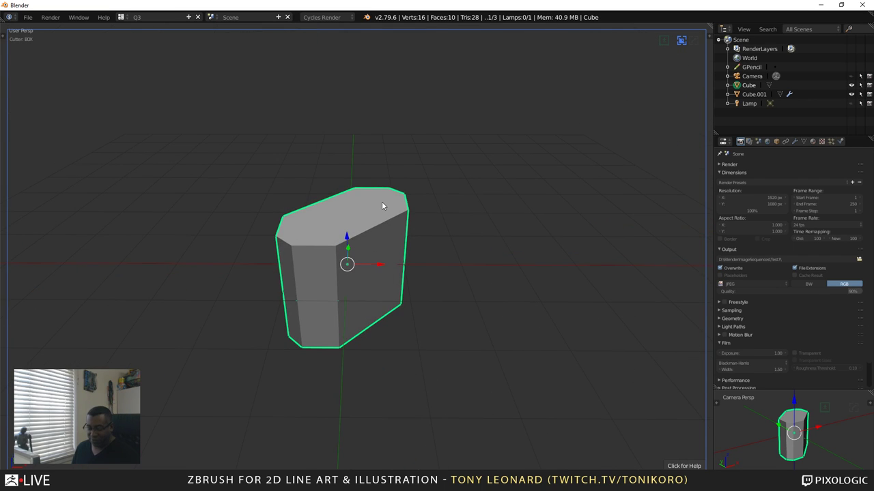
pyautogui.press('Tab')
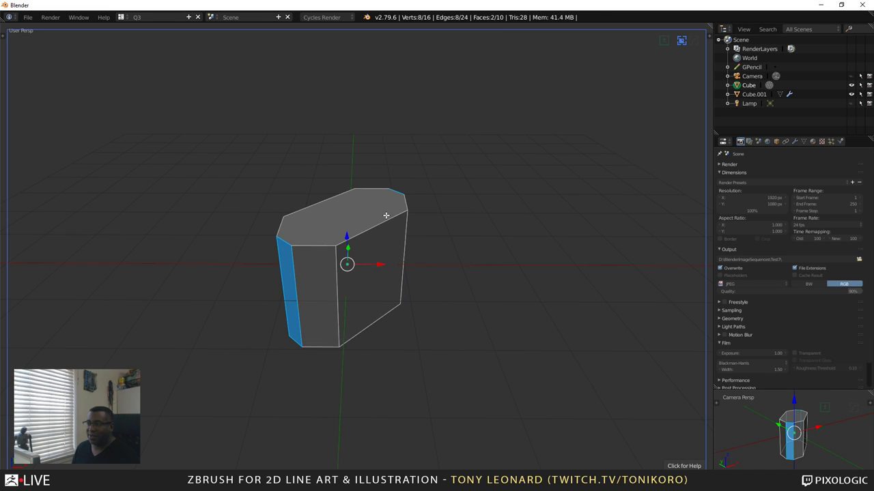
pyautogui.press('Tab')
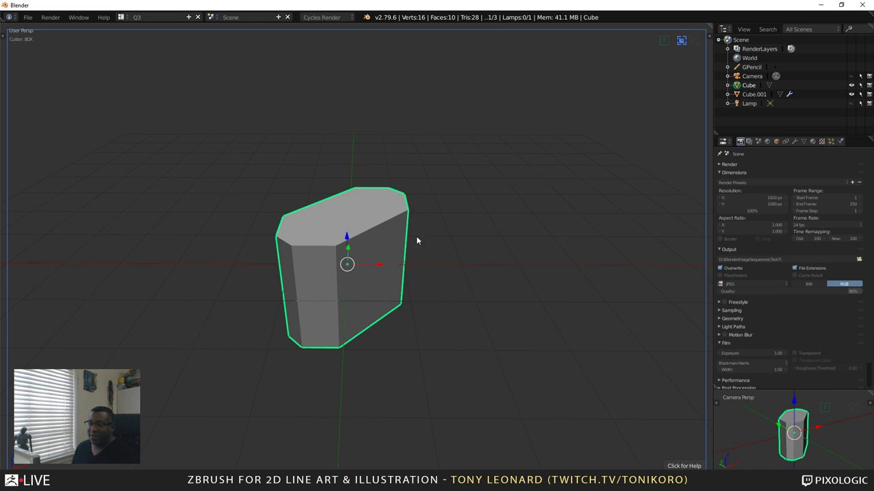
pyautogui.moveTo(416, 240); pyautogui.dragTo(300, 335, button='middle')
pyautogui.scroll(-4, 380, 331)
pyautogui.scroll(5, 366, 312)
pyautogui.moveTo(384, 318); pyautogui.dragTo(422, 247, button='middle')
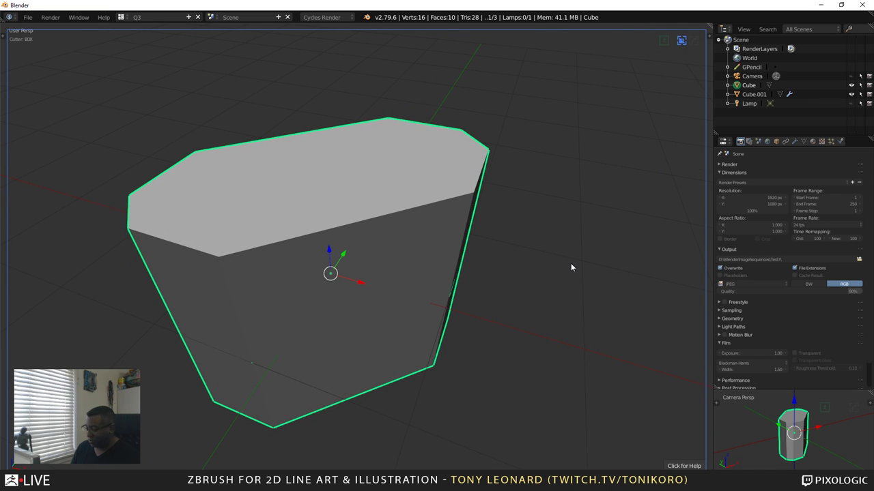
# Rotate the block about 45 degrees in the top orthographic view so its long sides run parallel to the Y axis
pyautogui.press('KP_7')
pyautogui.press('KP_7')
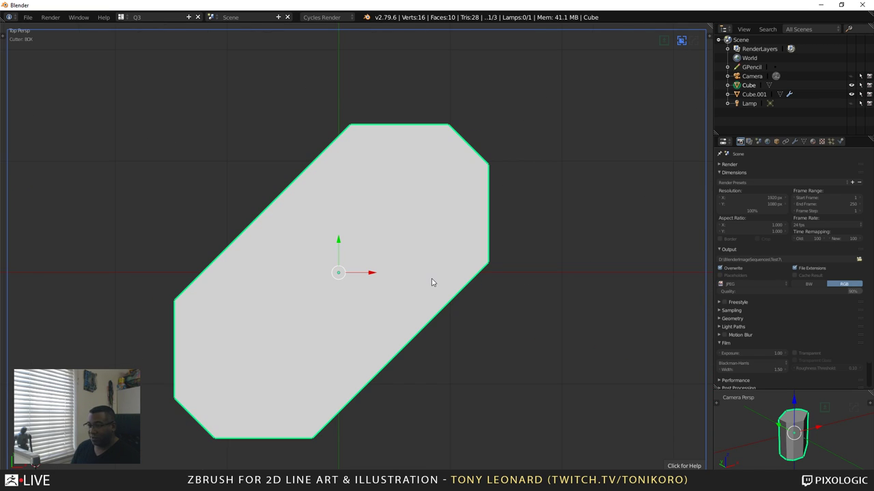
pyautogui.press('KP_5')
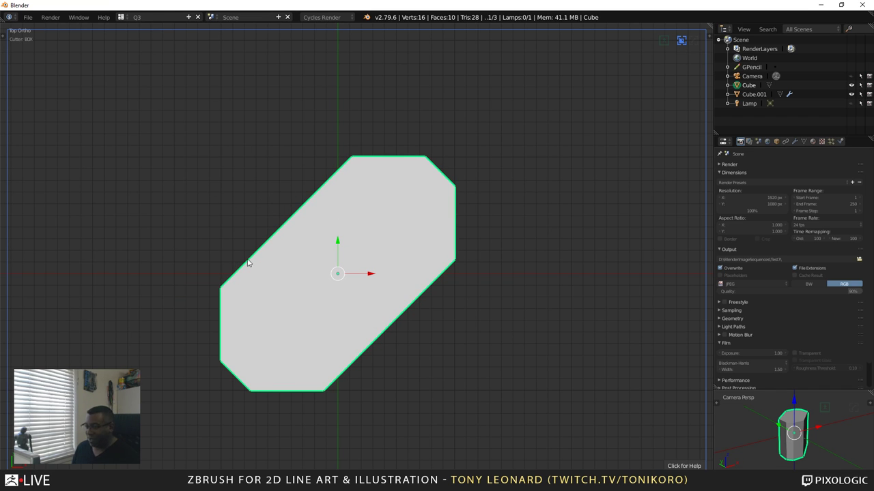
pyautogui.press('r')
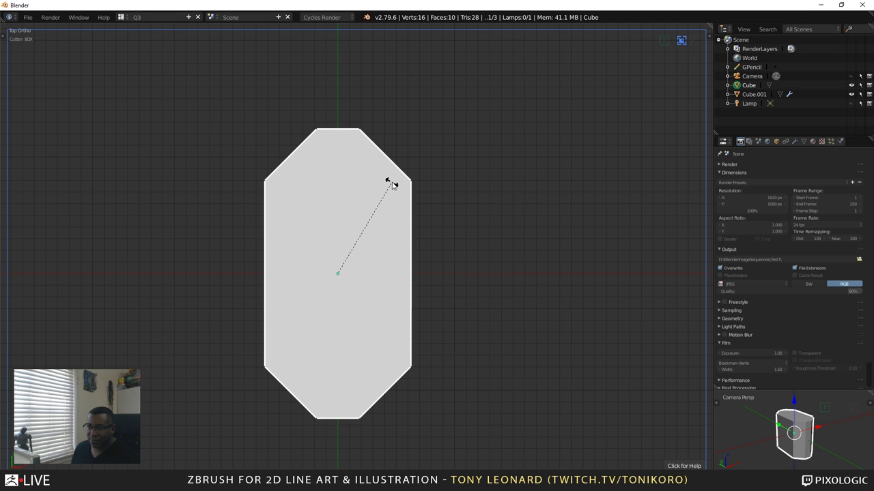
pyautogui.click(393, 183)
pyautogui.moveTo(392, 182); pyautogui.dragTo(427, 353, button='middle')
pyautogui.scroll(-4, 425, 355)
pyautogui.scroll(-2, 401, 352)
pyautogui.scroll(2, 413, 301)
pyautogui.scroll(5, 459, 327)
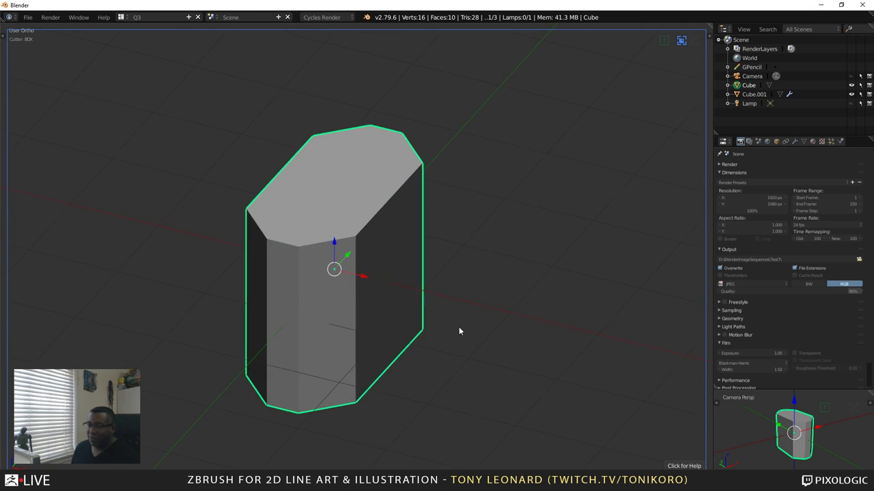
pyautogui.moveTo(459, 328); pyautogui.dragTo(412, 361, button='middle')
pyautogui.press('d')
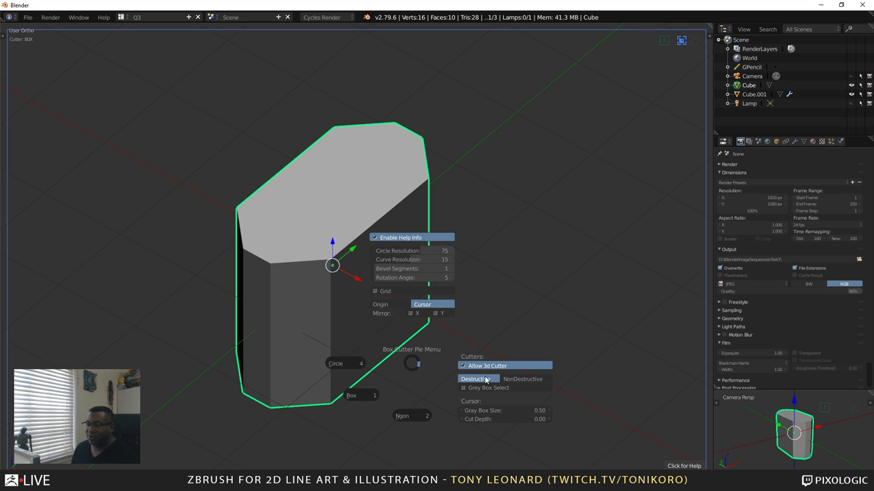
pyautogui.click(368, 398)
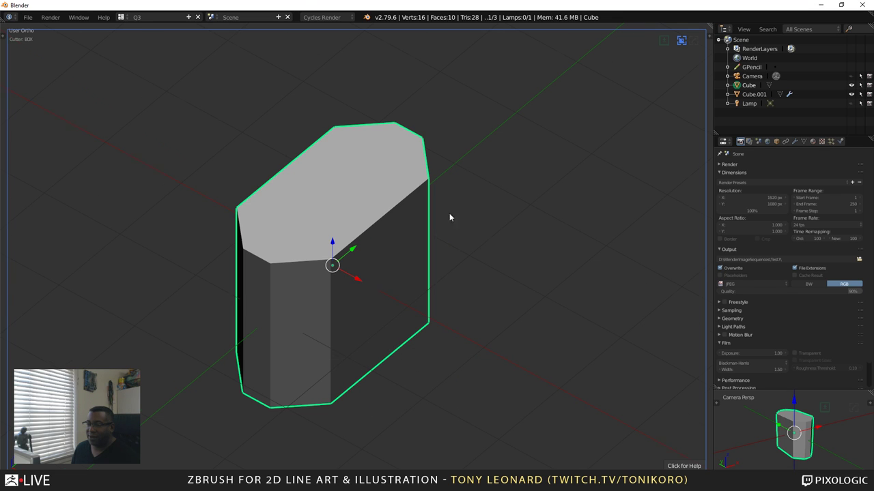
pyautogui.moveTo(451, 216); pyautogui.dragTo(398, 230, button='middle')
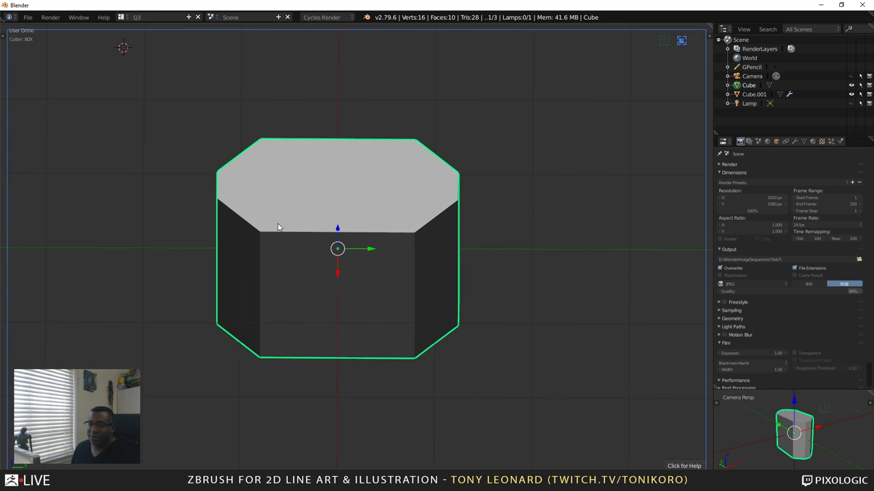
pyautogui.moveTo(278, 228); pyautogui.dragTo(374, 246)
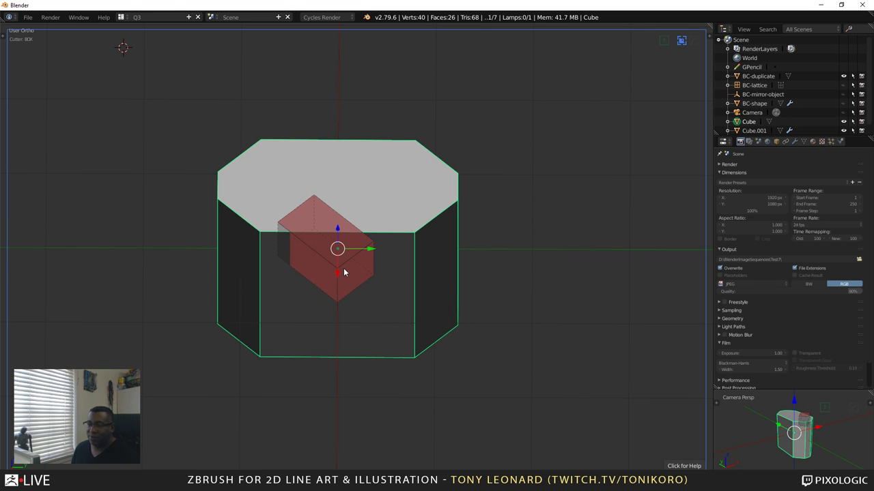
pyautogui.rightClick(344, 273)
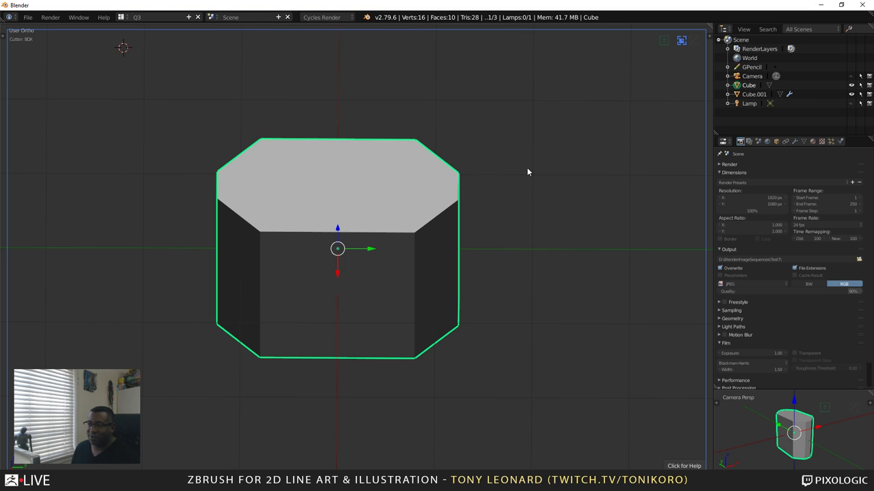
pyautogui.press('a')
pyautogui.rightClick(337, 173)
# Cut a shallow full-height recess into one long side of the block with a narrow BoxCutter box from top view
pyautogui.moveTo(386, 245); pyautogui.dragTo(433, 320, button='middle')
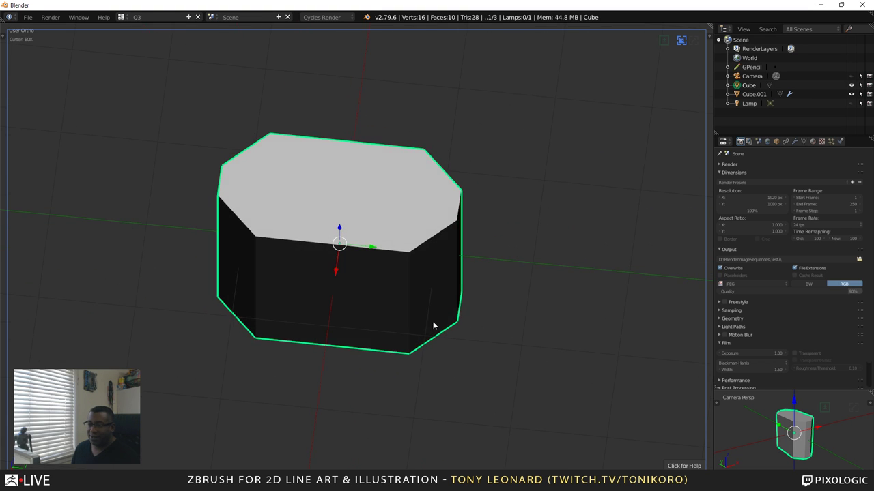
pyautogui.press('KP_7')
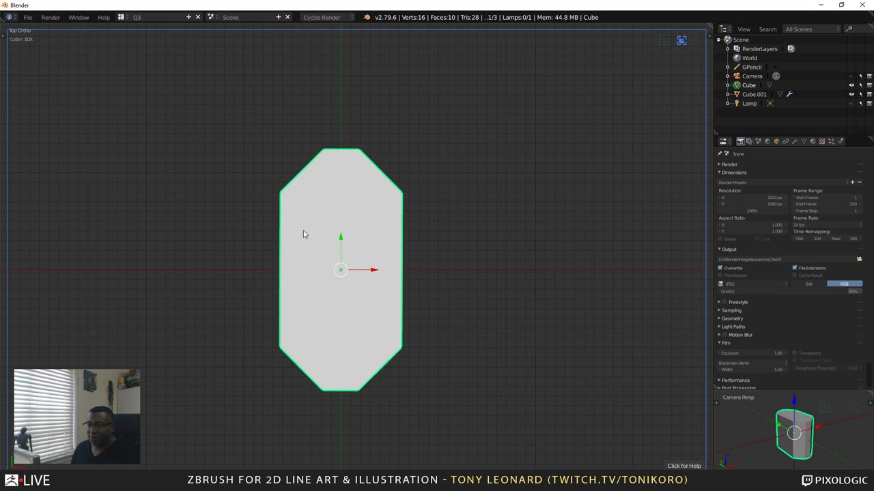
pyautogui.moveTo(394, 202); pyautogui.dragTo(419, 324)
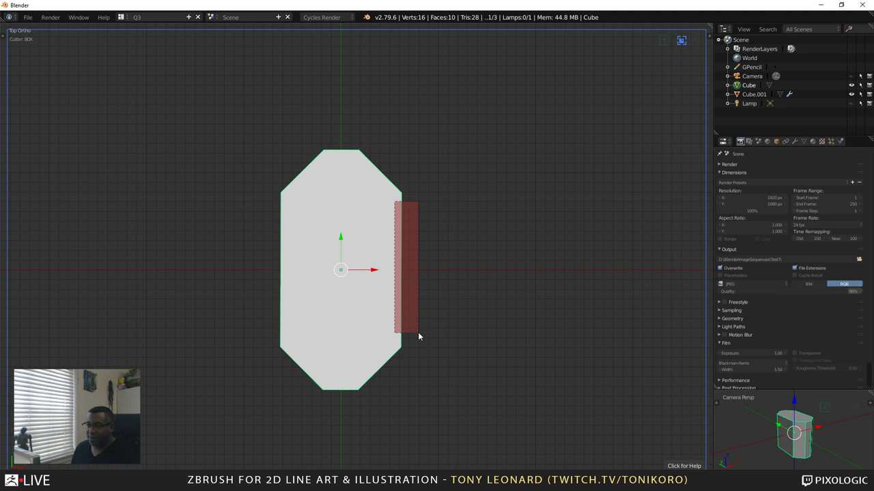
pyautogui.moveTo(418, 338); pyautogui.dragTo(417, 336)
pyautogui.moveTo(417, 335); pyautogui.dragTo(329, 292, button='middle')
pyautogui.scroll(-4, 464, 267)
pyautogui.scroll(4, 329, 285)
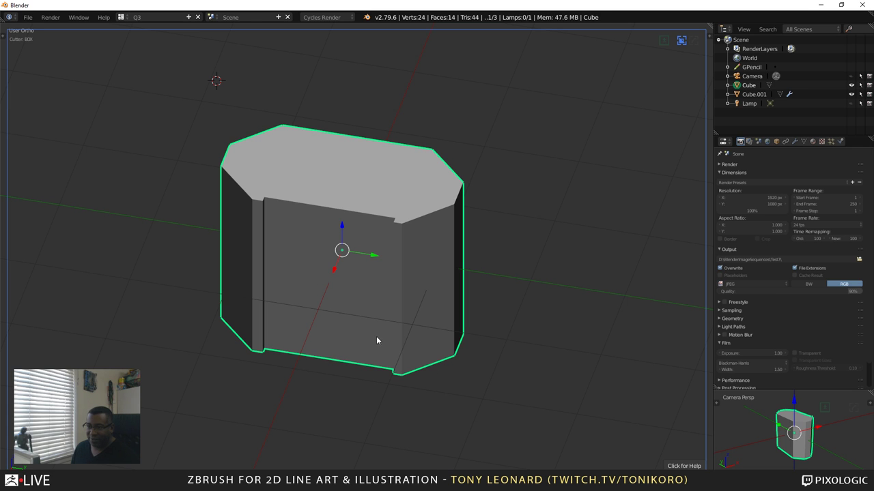
# Check the recessed block's mesh in Edit mode and its modifiers in the HOps Helper
pyautogui.moveTo(376, 340); pyautogui.dragTo(388, 412, button='middle')
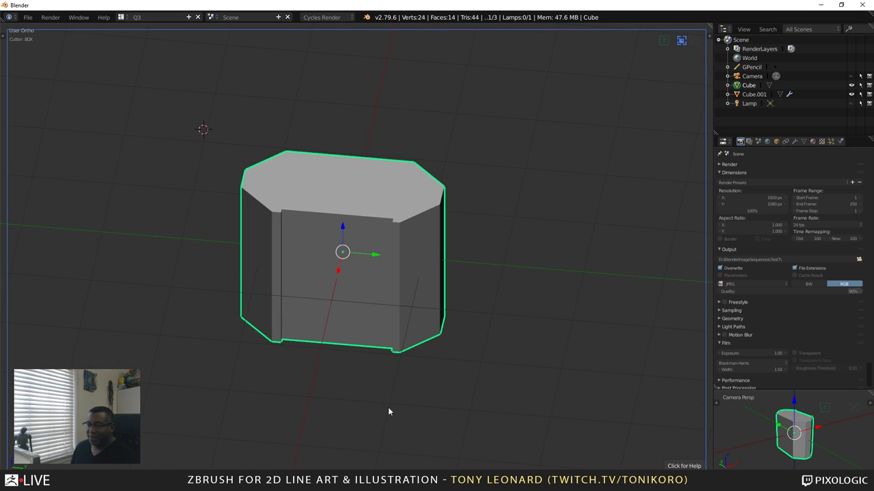
pyautogui.press('Tab')
pyautogui.moveTo(453, 289); pyautogui.dragTo(396, 216, button='middle')
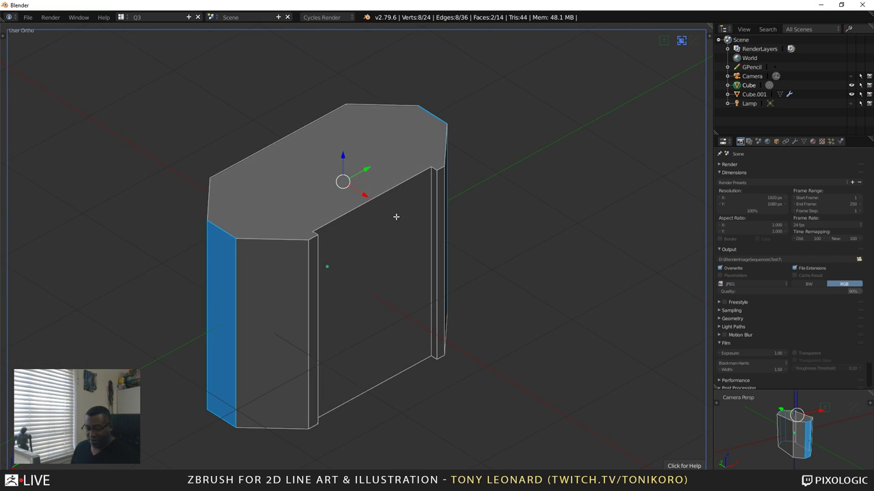
pyautogui.press('Tab')
pyautogui.hotkey('ctrl', '`')
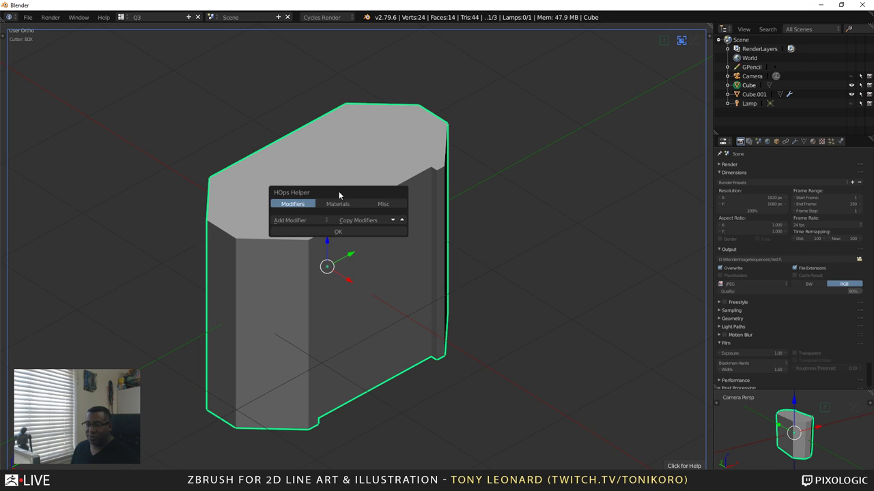
pyautogui.click(372, 233)
pyautogui.moveTo(483, 246); pyautogui.dragTo(335, 159, button='middle')
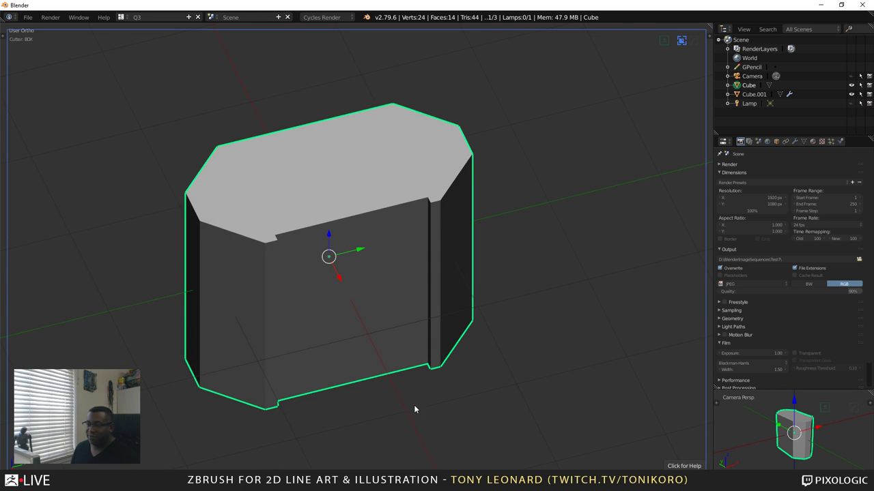
pyautogui.moveTo(414, 409); pyautogui.dragTo(348, 377, button='middle')
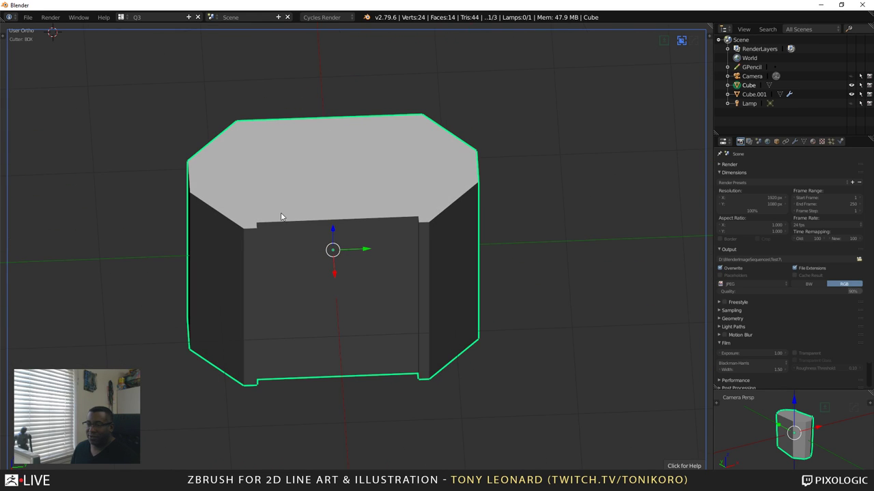
pyautogui.moveTo(286, 213)
pyautogui.mouseDown()
pyautogui.moveTo(306, 253)
pyautogui.moveTo(413, 278)
pyautogui.moveTo(404, 265)
pyautogui.mouseUp()
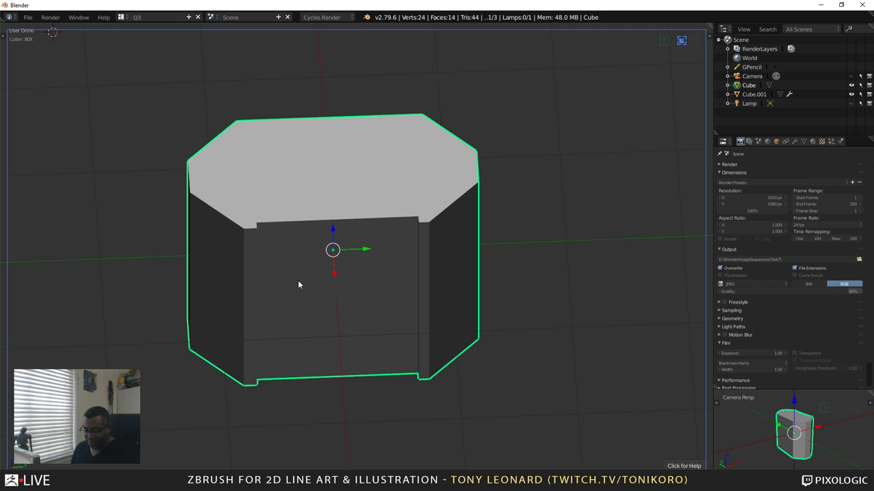
# Apply the block's rotation and scale transforms in Object mode
pyautogui.hotkey('ctrl', 'a')
pyautogui.click(248, 280)
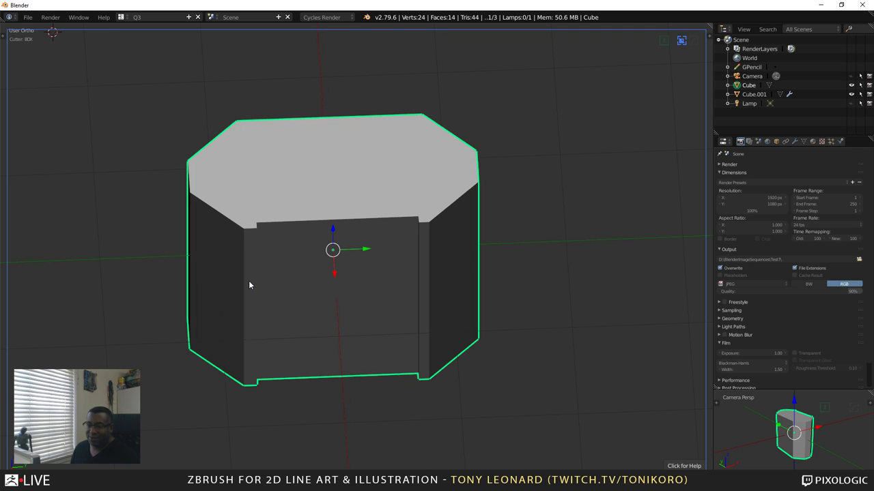
pyautogui.hotkey('ctrl', 'Tab')
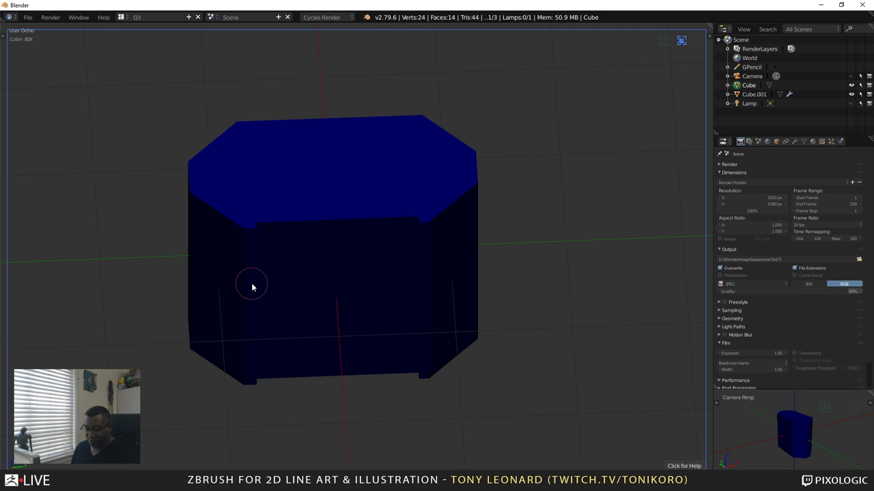
pyautogui.click(252, 285)
pyautogui.hotkey('ctrl', 'a')
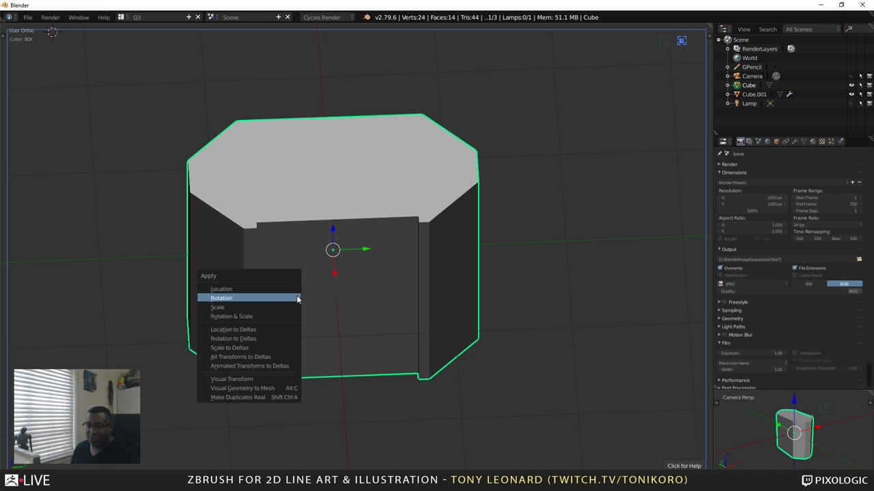
pyautogui.click(293, 290)
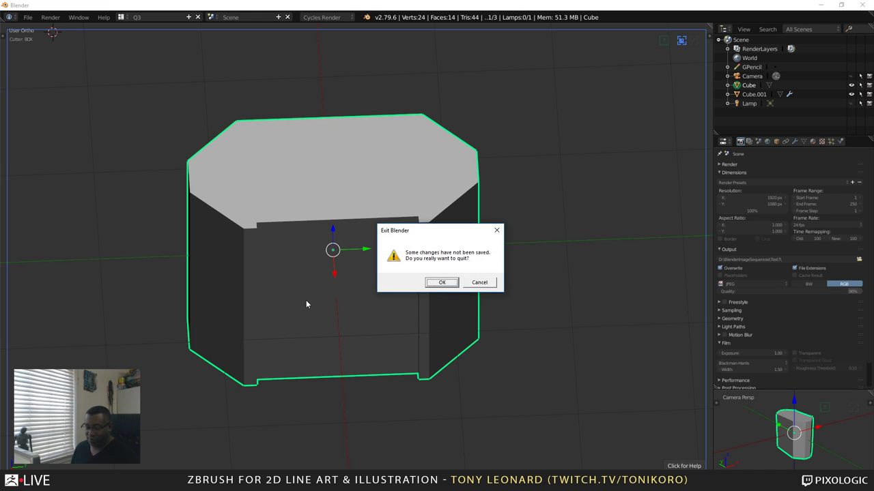
pyautogui.press('Escape')
pyautogui.hotkey('ctrl', 'a')
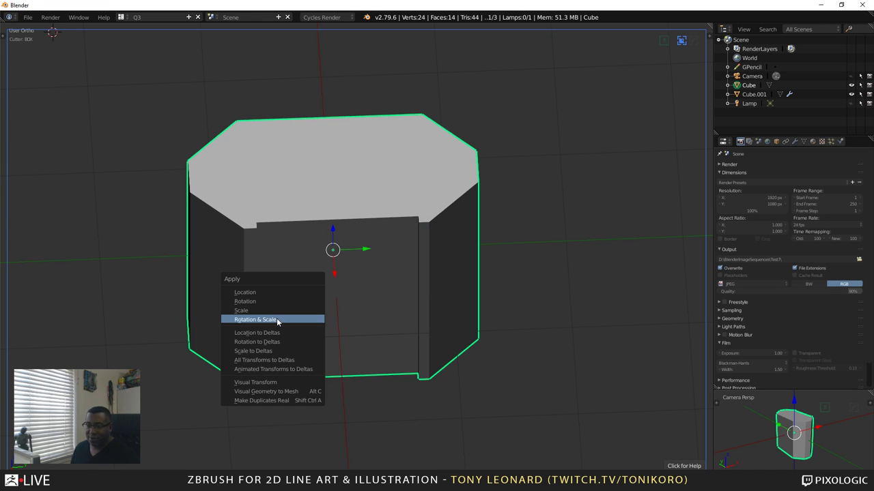
pyautogui.click(278, 311)
# Draw a BoxCutter box cutter over the upper middle of the recessed side, overlapping the block's top edge
pyautogui.moveTo(427, 289); pyautogui.dragTo(356, 343, button='middle')
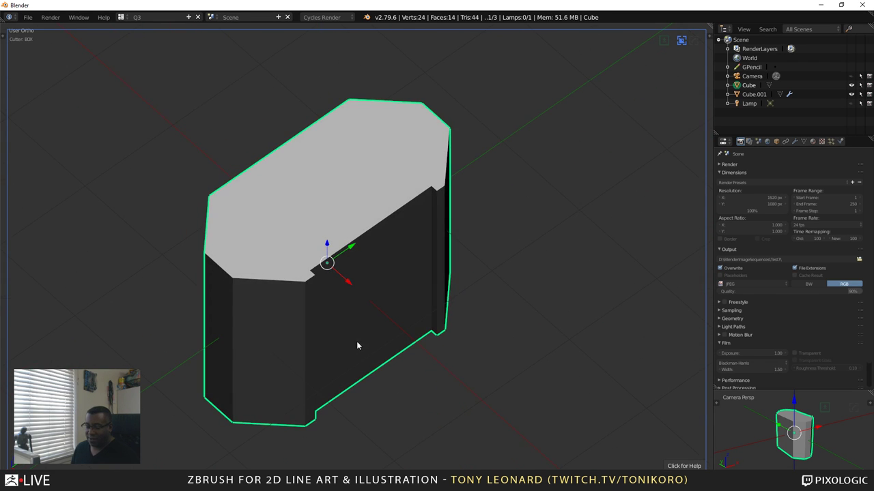
pyautogui.press('q')
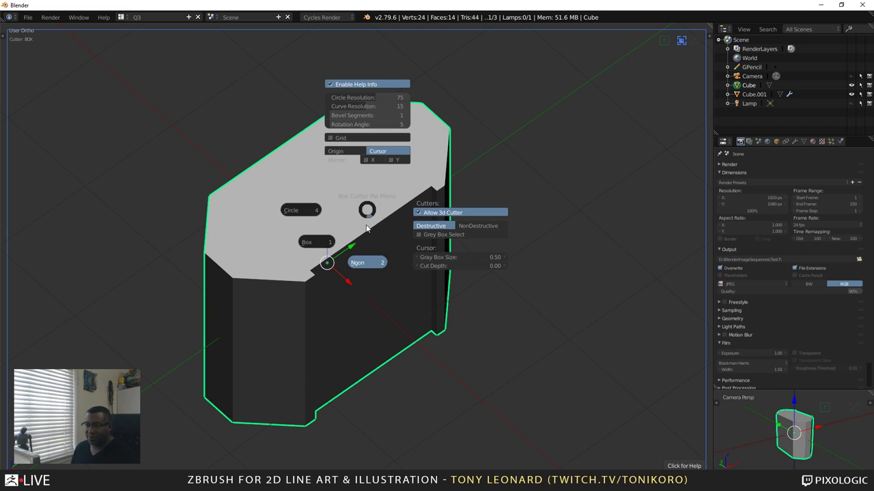
pyautogui.click(288, 256)
pyautogui.moveTo(288, 256); pyautogui.dragTo(316, 265, button='middle')
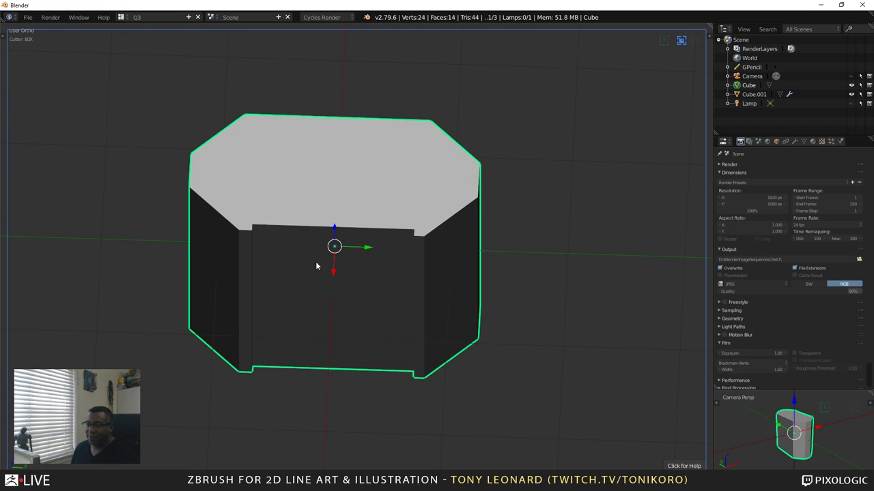
pyautogui.moveTo(273, 219); pyautogui.dragTo(382, 324)
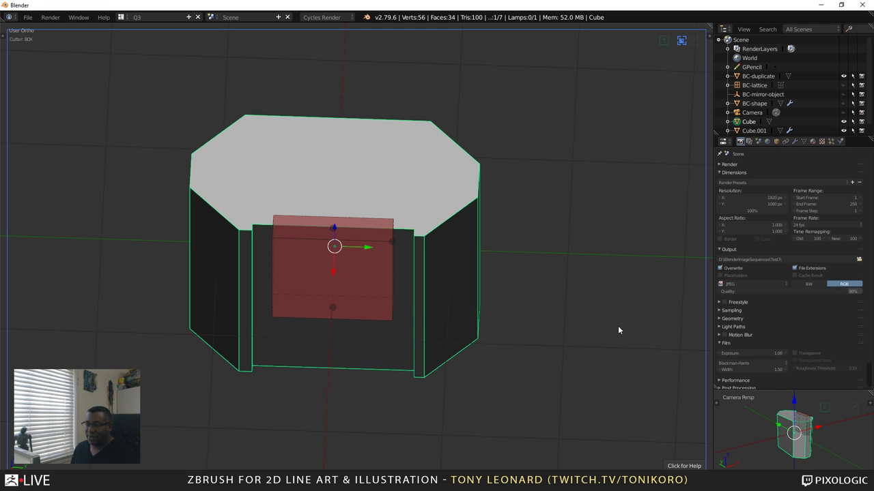
# Widen the box cutter slightly so it reaches closer to the vertical rib at one end of the recess
pyautogui.moveTo(618, 330); pyautogui.dragTo(509, 335, button='middle')
pyautogui.scroll(4, 509, 334)
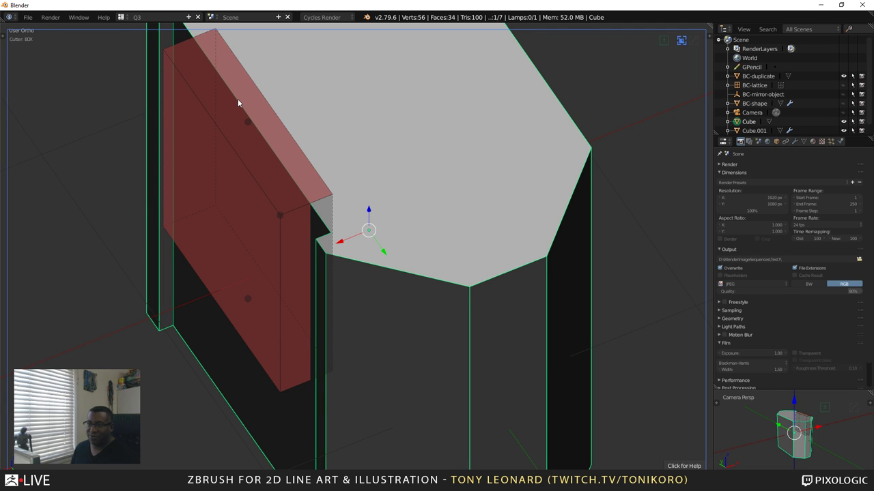
pyautogui.scroll(-5, 240, 295)
pyautogui.moveTo(261, 289); pyautogui.dragTo(403, 342, button='middle')
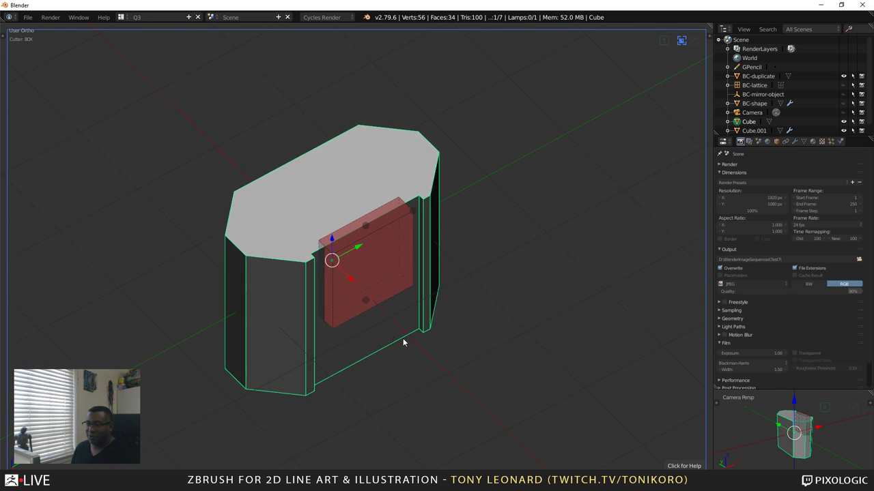
pyautogui.scroll(3, 420, 345)
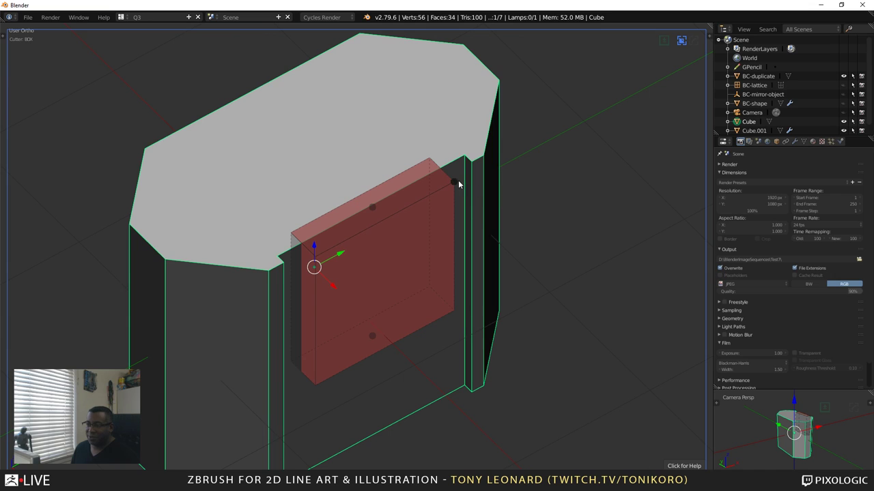
pyautogui.moveTo(383, 304); pyautogui.dragTo(409, 171, button='middle')
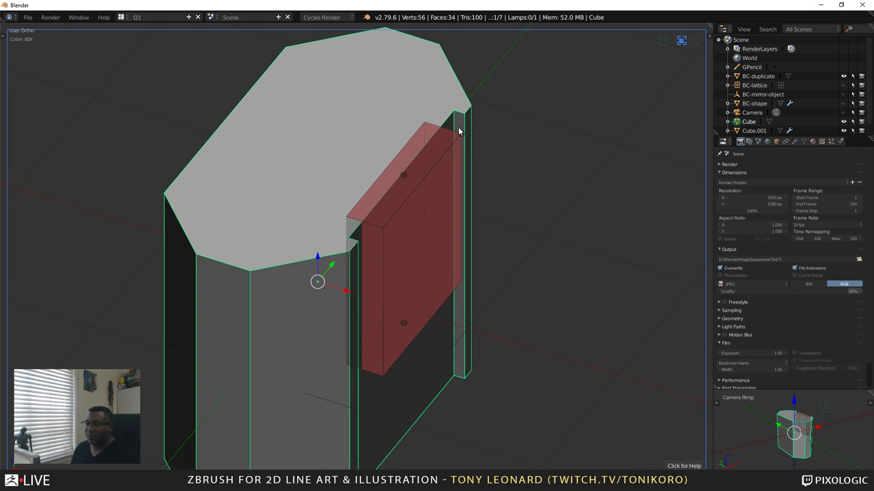
pyautogui.moveTo(460, 132); pyautogui.dragTo(459, 107)
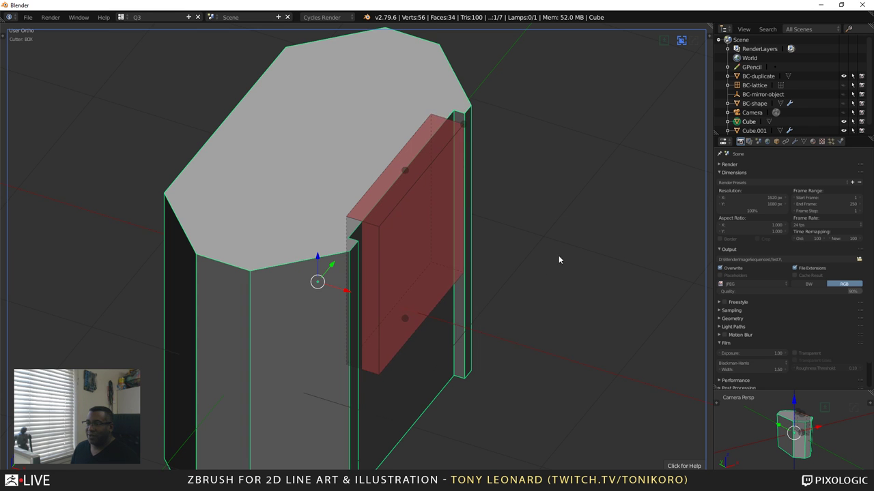
pyautogui.moveTo(560, 257); pyautogui.dragTo(288, 167, button='middle')
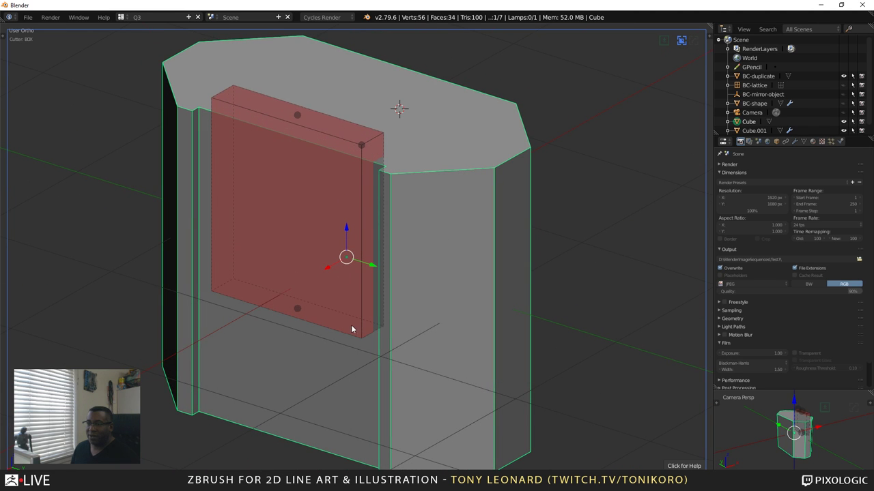
# Extend the box cutter downward until it covers nearly the full height of the recessed side
pyautogui.scroll(-5, 351, 325)
pyautogui.moveTo(369, 349); pyautogui.dragTo(301, 285, button='middle')
pyautogui.moveTo(332, 260); pyautogui.dragTo(331, 298)
pyautogui.moveTo(382, 315); pyautogui.dragTo(394, 366, button='middle')
pyautogui.scroll(-4, 405, 332)
pyautogui.scroll(7, 432, 368)
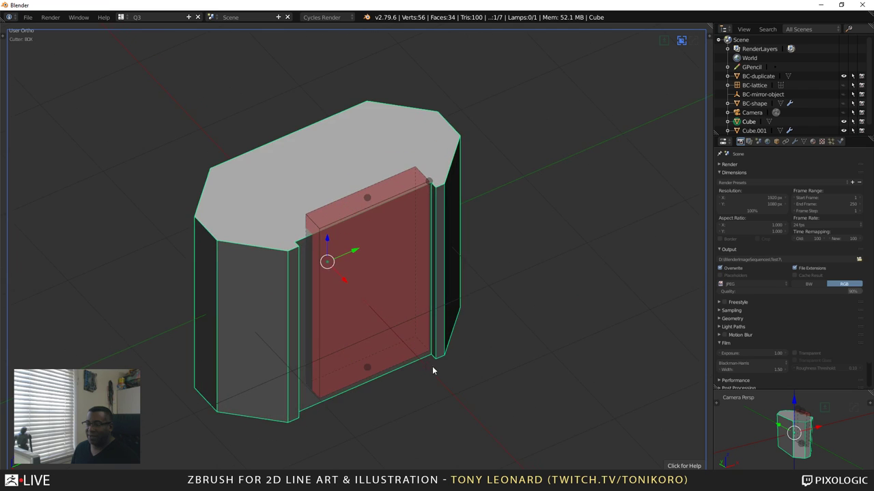
# Examine the box cutter's fit in the recessed side from both ends, from above and at different distances
pyautogui.moveTo(417, 399); pyautogui.dragTo(346, 252, button='middle')
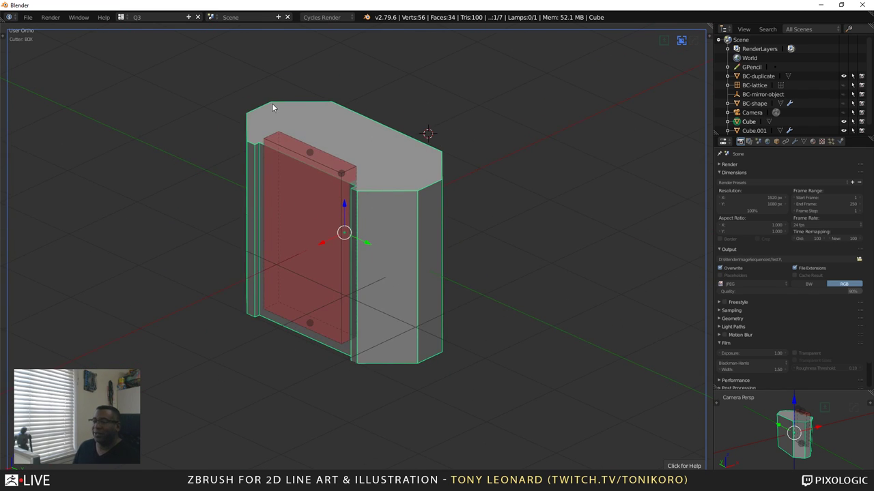
pyautogui.scroll(-4, 420, 308)
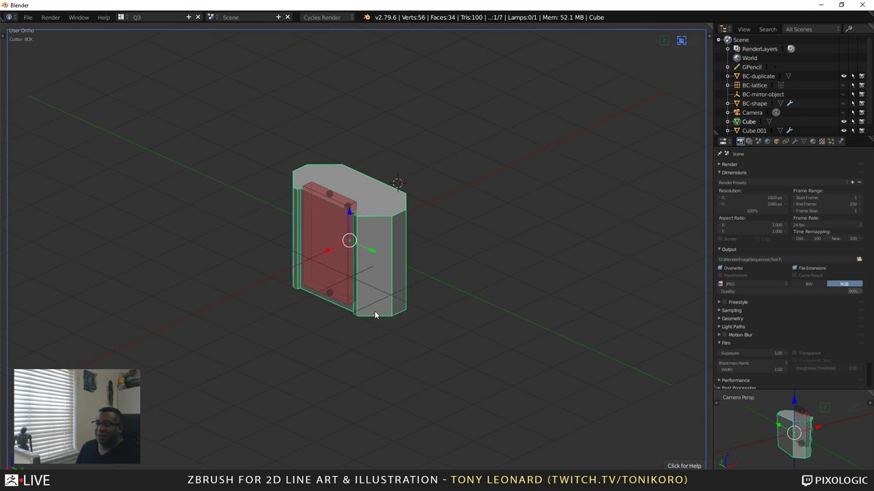
pyautogui.moveTo(376, 312)
pyautogui.mouseDown(button='middle')
pyautogui.moveTo(316, 325)
pyautogui.moveTo(374, 308)
pyautogui.mouseUp(button='middle')
pyautogui.scroll(6, 375, 308)
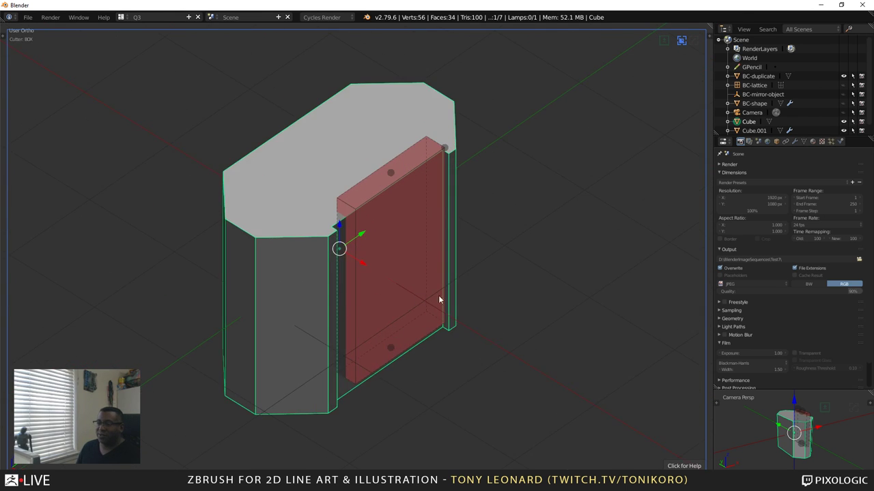
pyautogui.scroll(-6, 417, 309)
pyautogui.moveTo(426, 323); pyautogui.dragTo(402, 316, button='middle')
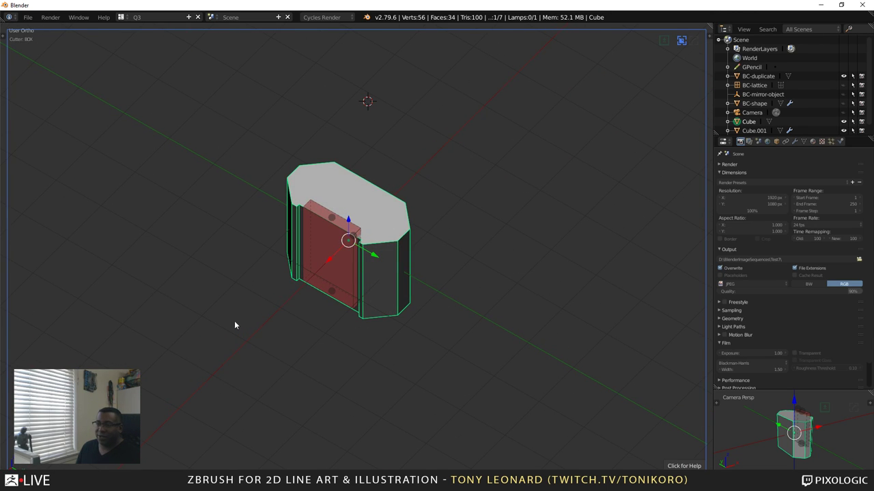
pyautogui.moveTo(399, 315); pyautogui.dragTo(349, 322, button='middle')
pyautogui.scroll(4, 303, 301)
pyautogui.keyDown('shift'); pyautogui.moveTo(140, 281); pyautogui.dragTo(235, 296, button='middle'); pyautogui.keyUp('shift')
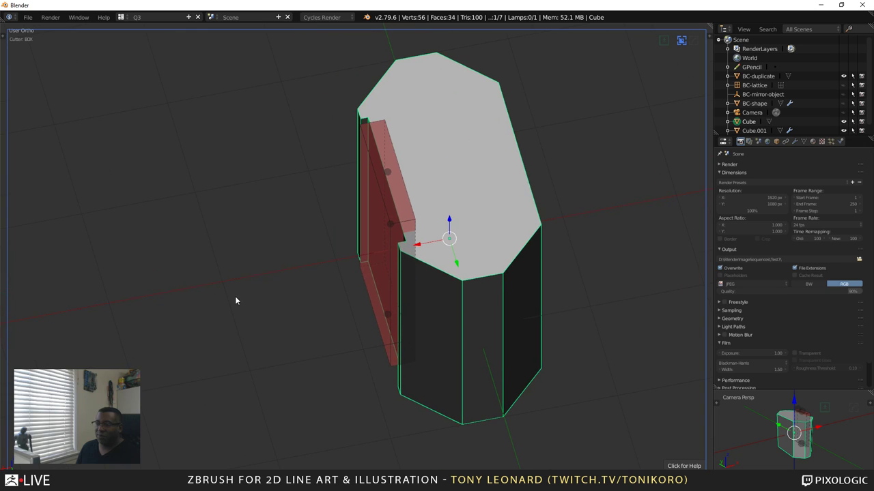
pyautogui.keyDown('shift'); pyautogui.moveTo(292, 323); pyautogui.dragTo(283, 330, button='middle'); pyautogui.keyUp('shift')
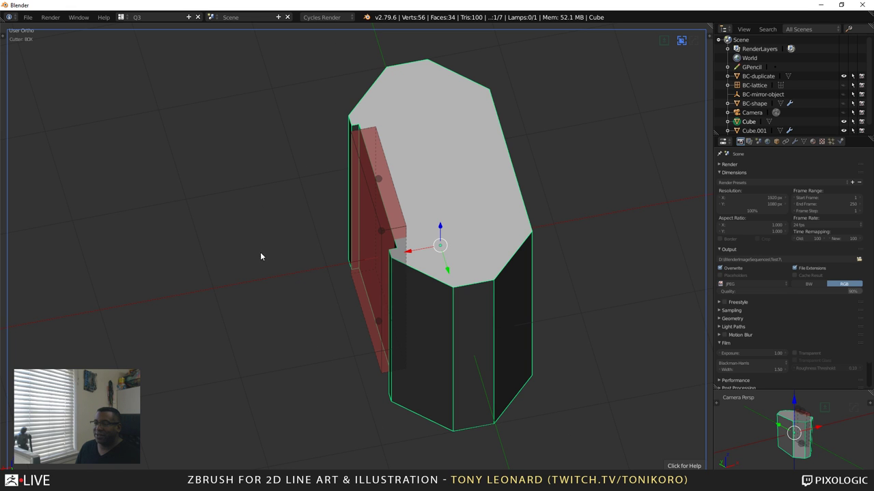
pyautogui.moveTo(335, 337); pyautogui.dragTo(386, 353, button='middle')
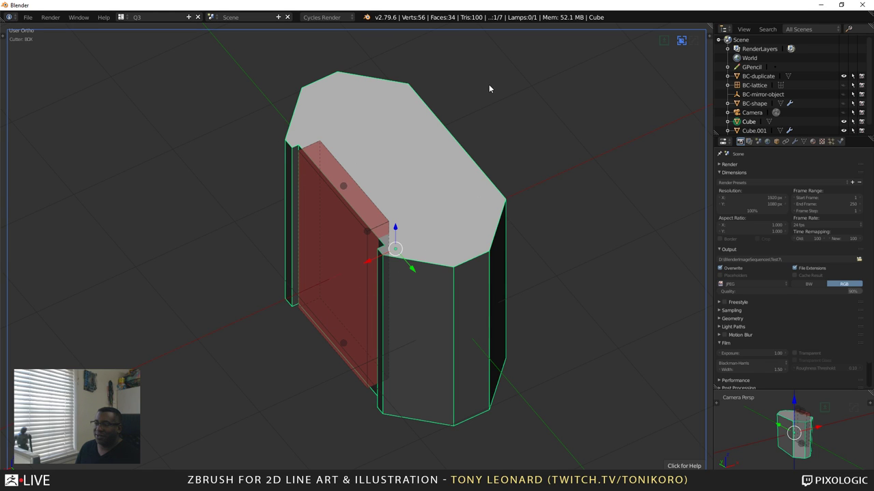
pyautogui.scroll(-9, 489, 258)
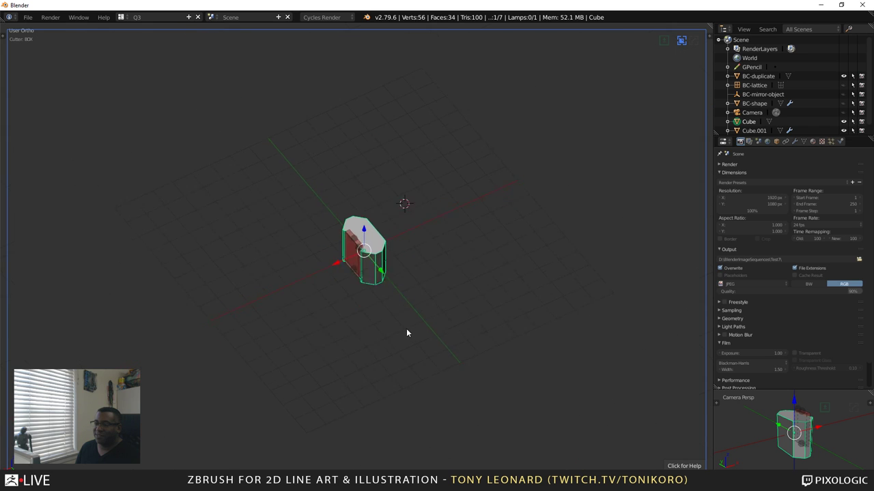
pyautogui.scroll(11, 404, 328)
pyautogui.scroll(-4, 425, 356)
pyautogui.scroll(3, 433, 360)
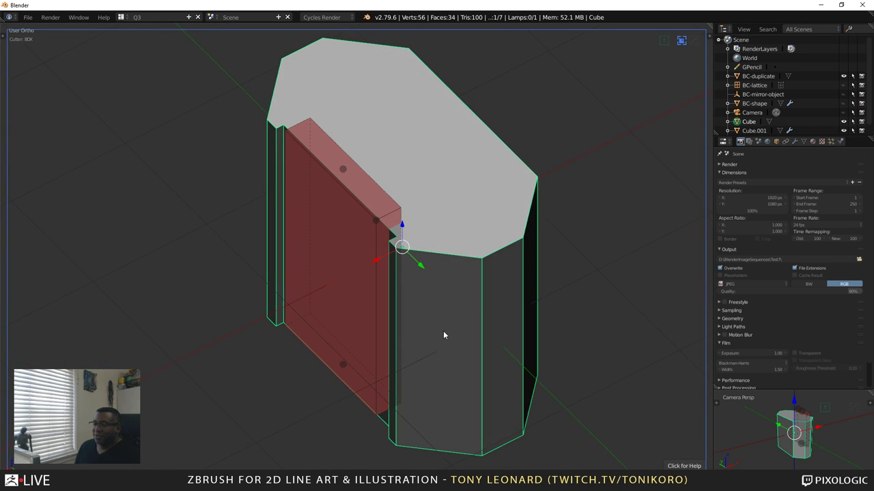
# Bevel the box cutter's inner vertical edges with one segment, about 0.05 wide
pyautogui.hotkey('ctrl', 'b')
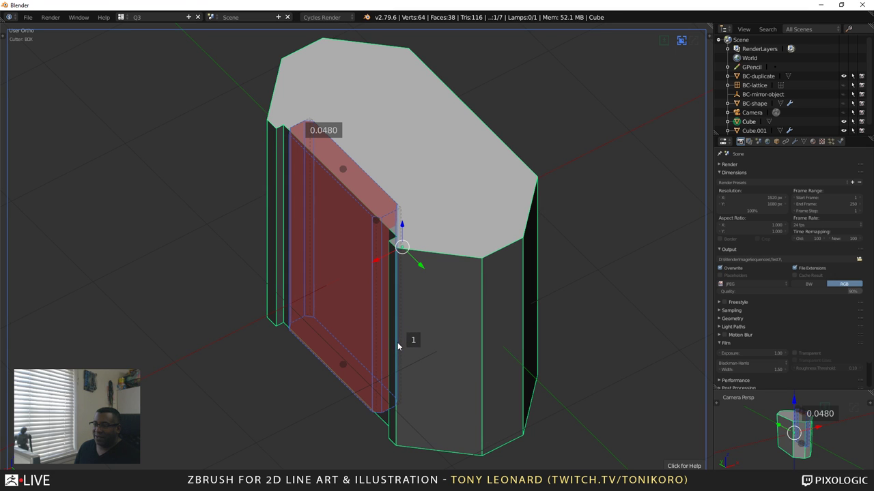
pyautogui.click(398, 350)
pyautogui.moveTo(397, 345); pyautogui.dragTo(395, 271, button='middle')
pyautogui.moveTo(399, 360); pyautogui.dragTo(453, 363, button='middle')
pyautogui.moveTo(432, 320); pyautogui.dragTo(447, 366, button='middle')
pyautogui.moveTo(366, 206); pyautogui.dragTo(380, 305, button='middle')
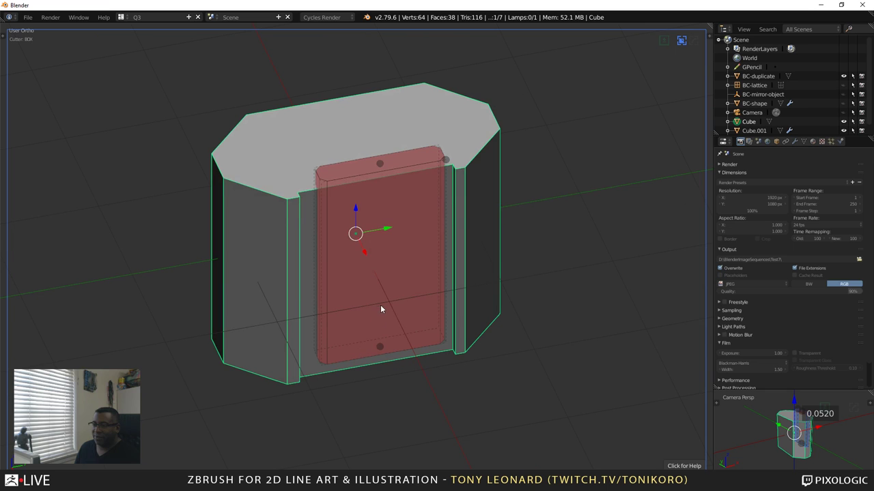
# Apply the beveled box cutter to cut a deeper inner recess into the block's side
pyautogui.click(425, 259)
pyautogui.moveTo(490, 433); pyautogui.dragTo(522, 288, button='middle')
pyautogui.scroll(-4, 450, 362)
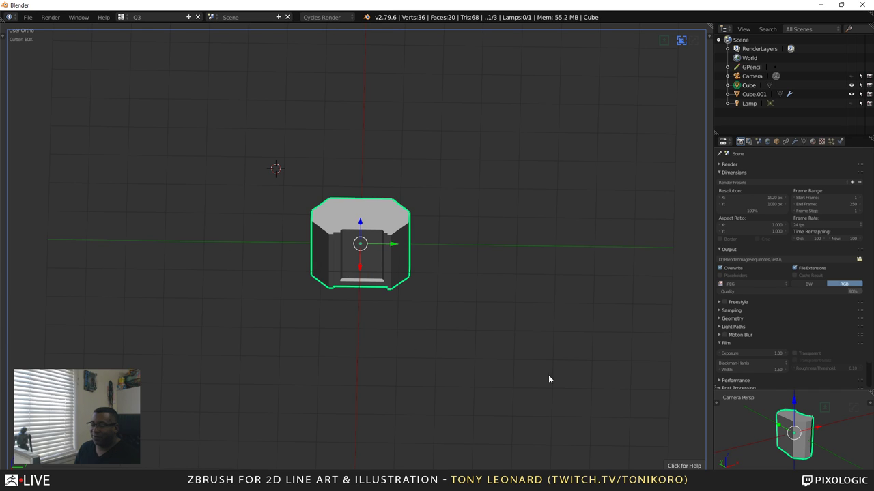
# Expand the BoxCutter shortcut help in the 3D viewport and turn the block to an angled view
pyautogui.click(692, 465)
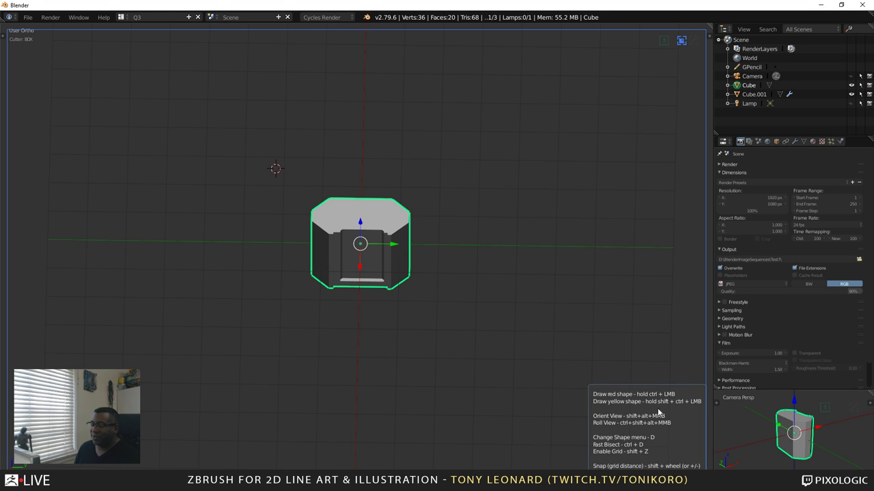
pyautogui.moveTo(526, 253); pyautogui.dragTo(402, 371, button='middle')
pyautogui.scroll(-4, 401, 370)
pyautogui.moveTo(302, 353); pyautogui.dragTo(402, 379, button='middle')
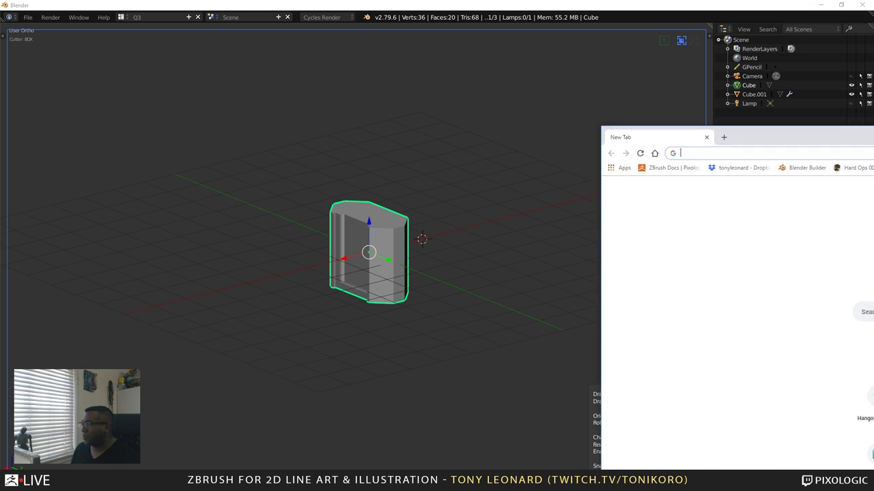
# Switch to the Chrome browser, bring its window into view and search Google for blenderbot
pyautogui.moveTo(459, 75); pyautogui.dragTo(458, 71)
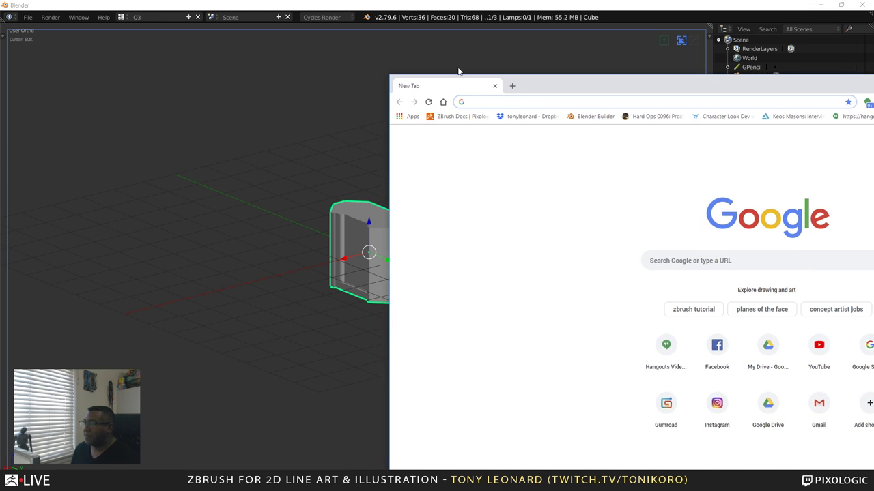
pyautogui.moveTo(654, 82); pyautogui.dragTo(454, 49)
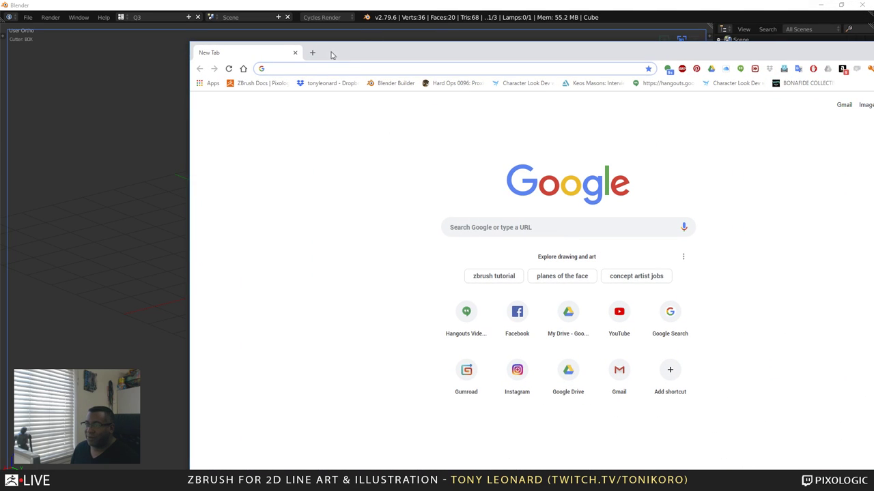
pyautogui.write('blenderbot')
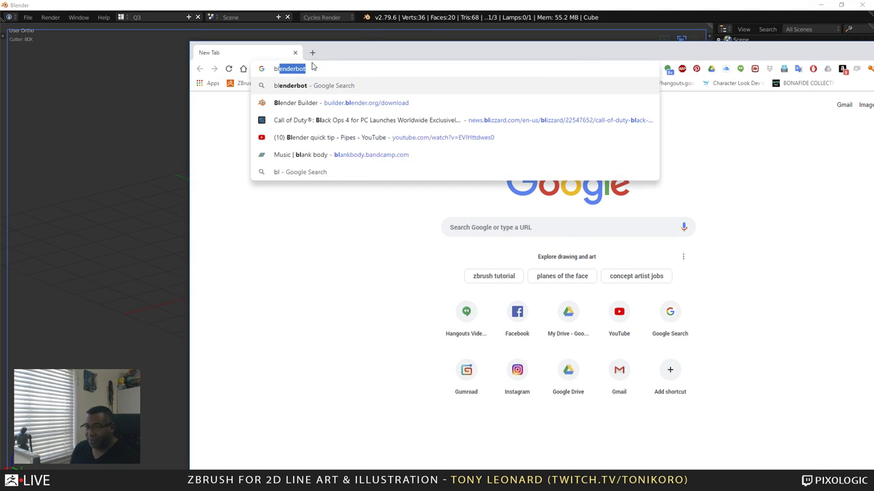
pyautogui.press('Return')
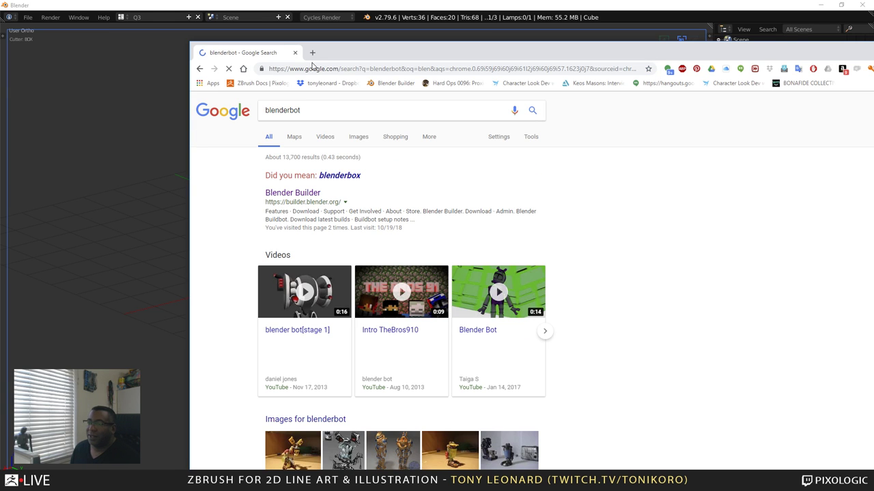
# Open the Blender Builder site's latest builds page and review the Windows, Linux and macOS downloads
pyautogui.click(304, 192)
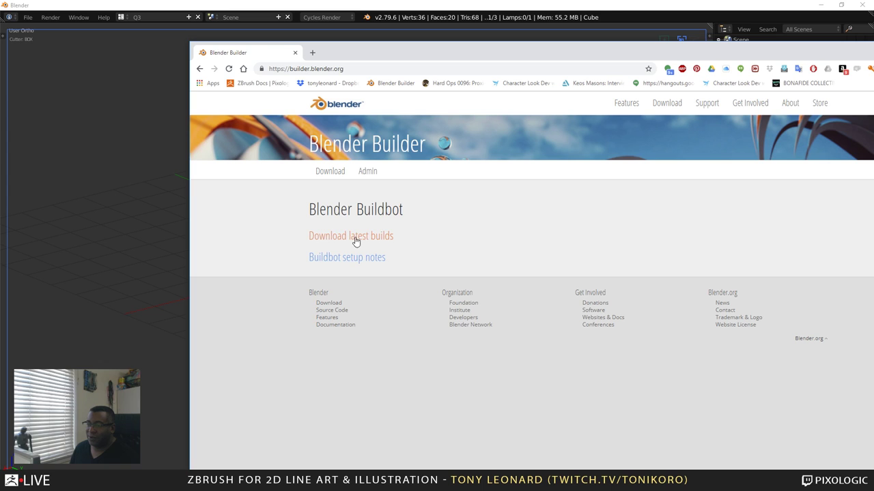
pyautogui.click(383, 239)
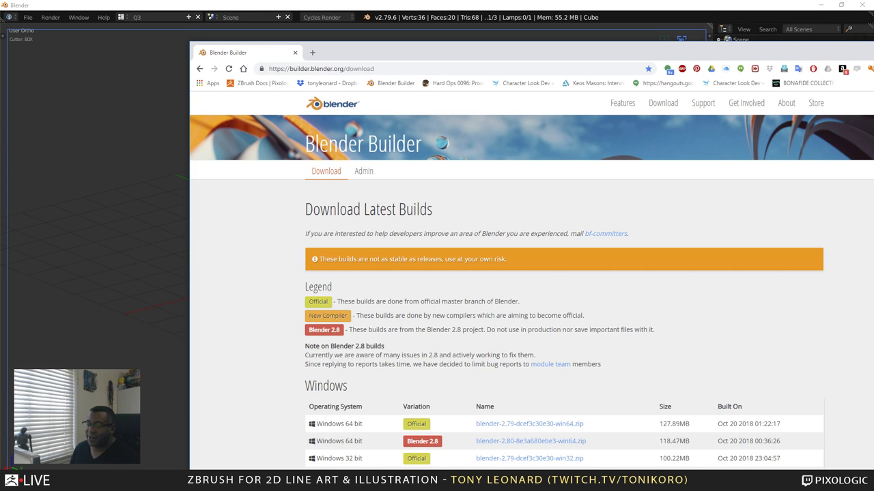
pyautogui.scroll(-4, 325, 403)
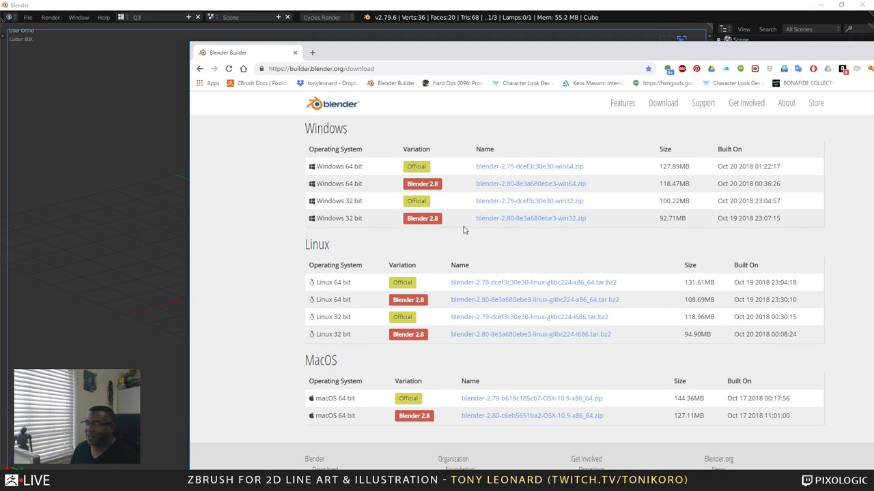
pyautogui.scroll(1, 481, 192)
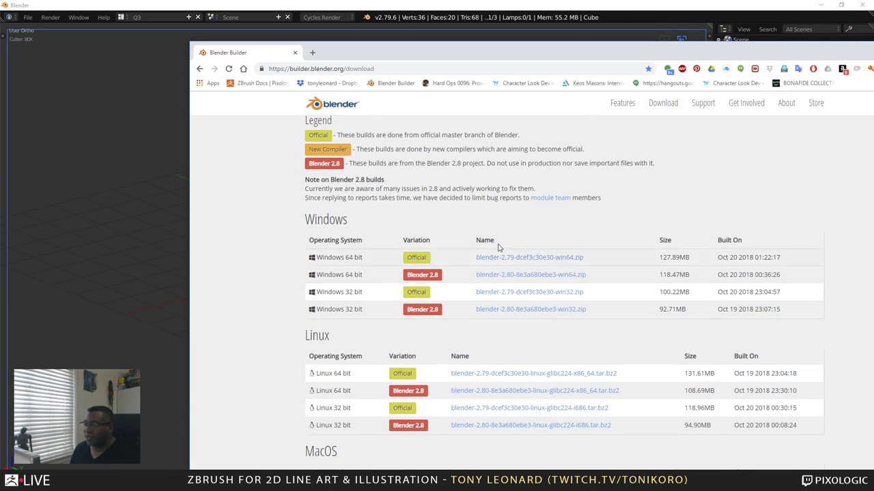
pyautogui.scroll(2, 474, 297)
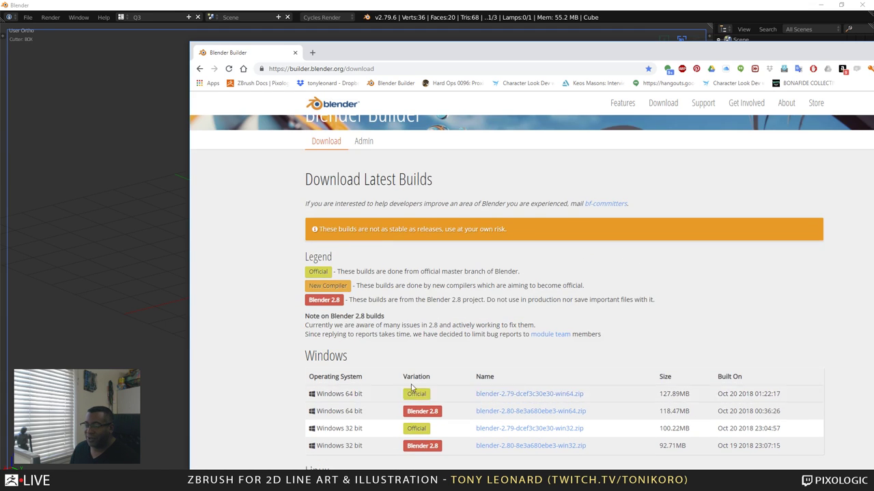
pyautogui.scroll(-2, 411, 388)
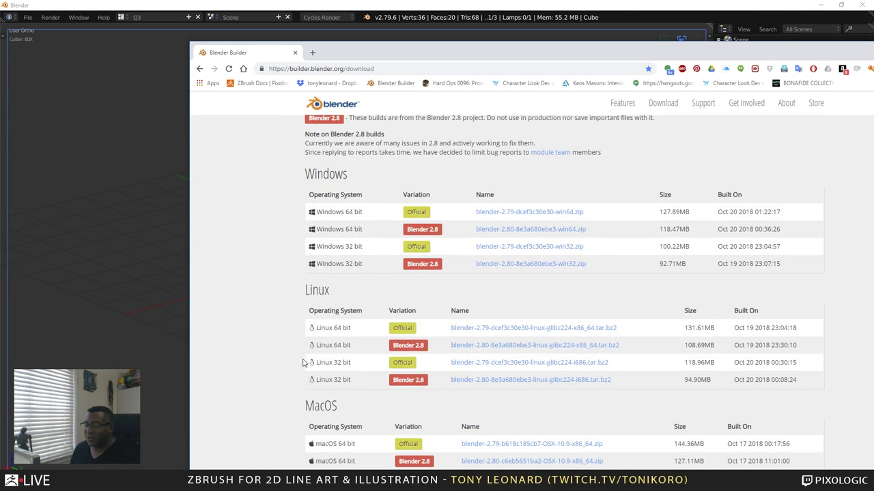
pyautogui.scroll(-1, 493, 335)
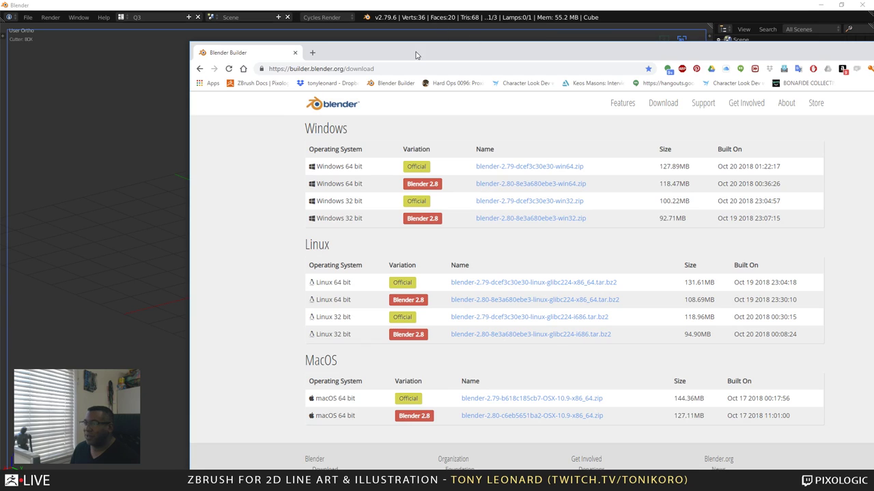
# Move the browser window off screen to return to Blender and inspect the block's stepped, beveled recess from several angles
pyautogui.moveTo(415, 55); pyautogui.dragTo(632, 89)
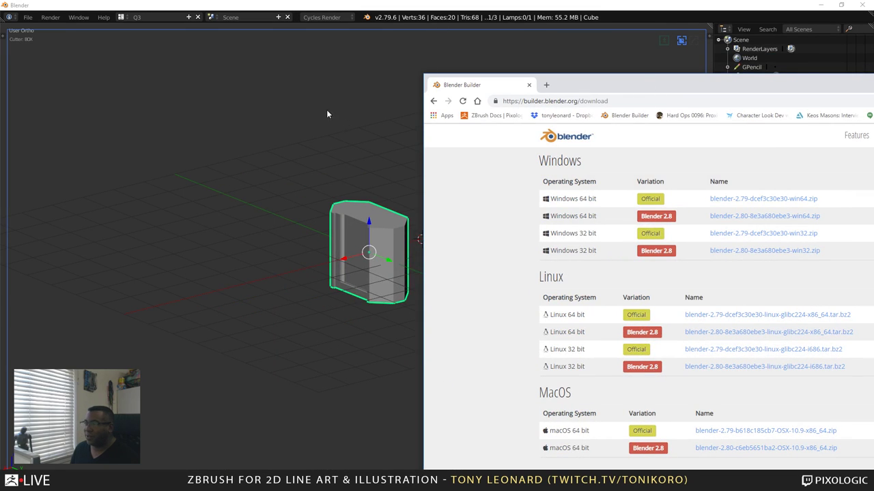
pyautogui.moveTo(474, 88); pyautogui.dragTo(872, 97)
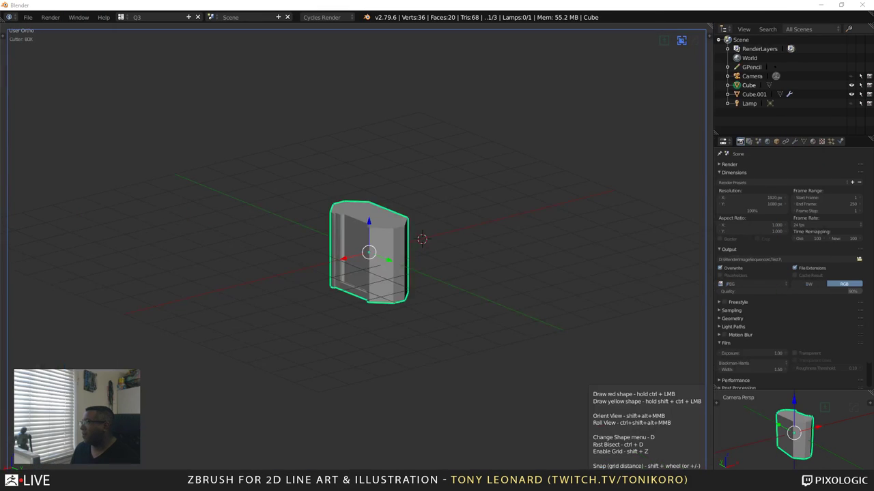
pyautogui.scroll(-4, 393, 267)
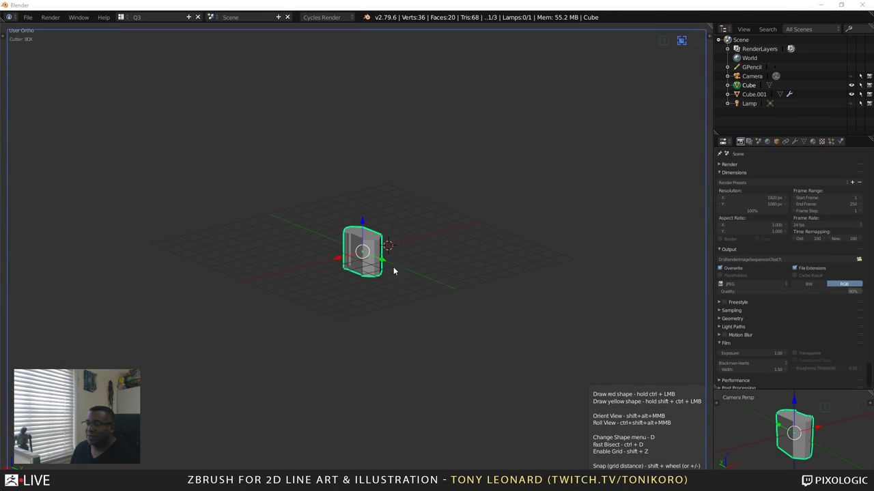
pyautogui.scroll(10, 408, 267)
pyautogui.moveTo(227, 304); pyautogui.dragTo(387, 351, button='middle')
pyautogui.scroll(3, 386, 351)
pyautogui.scroll(-3, 410, 343)
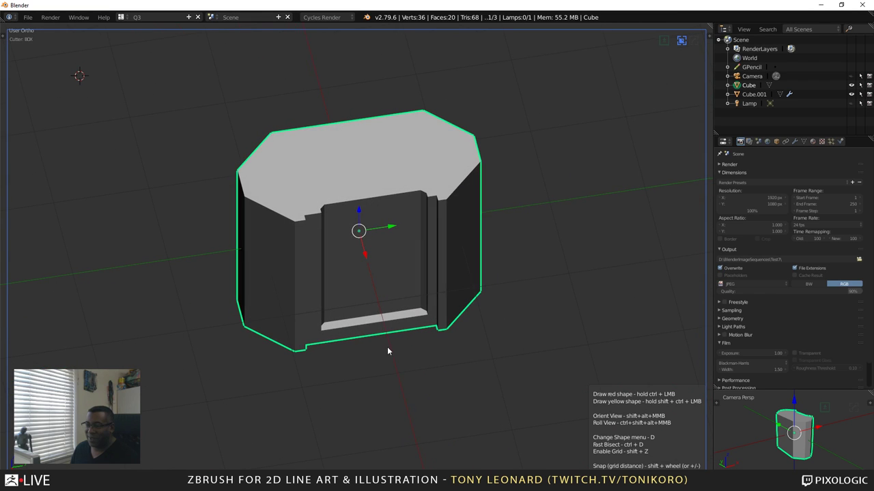
pyautogui.moveTo(373, 231); pyautogui.dragTo(349, 291, button='middle')
pyautogui.moveTo(346, 296); pyautogui.dragTo(385, 296, button='middle')
pyautogui.scroll(5, 380, 285)
pyautogui.moveTo(424, 321); pyautogui.dragTo(344, 337, button='middle')
pyautogui.scroll(-6, 408, 298)
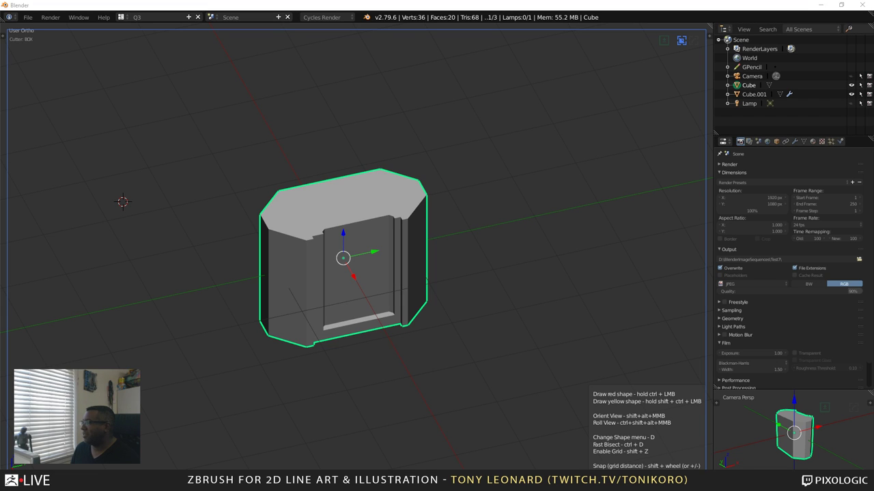
# Draw a BoxCutter box cutter across the top edge of the inner recess, overlapping the block's top face
pyautogui.moveTo(273, 291); pyautogui.dragTo(314, 310, button='middle')
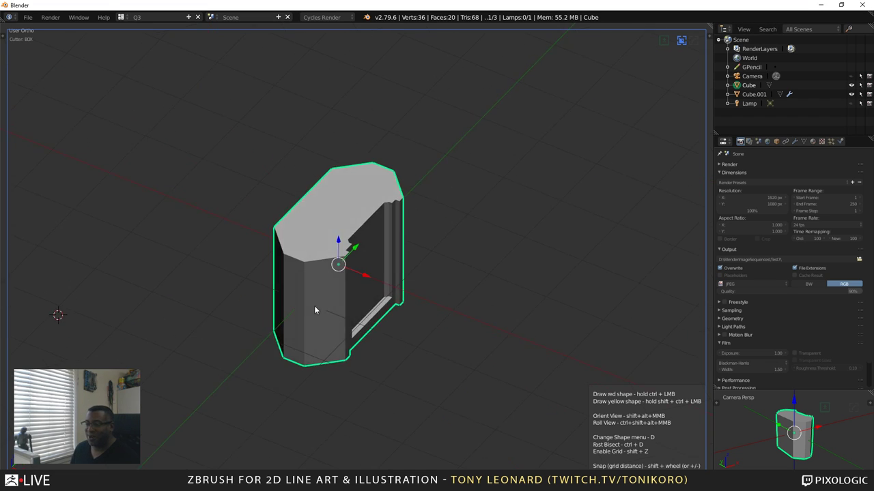
pyautogui.scroll(4, 314, 306)
pyautogui.moveTo(430, 309); pyautogui.dragTo(348, 327, button='middle')
pyautogui.scroll(-2, 366, 328)
pyautogui.scroll(4, 349, 327)
pyautogui.keyDown('shift'); pyautogui.moveTo(288, 162); pyautogui.dragTo(305, 200, button='middle'); pyautogui.keyUp('shift')
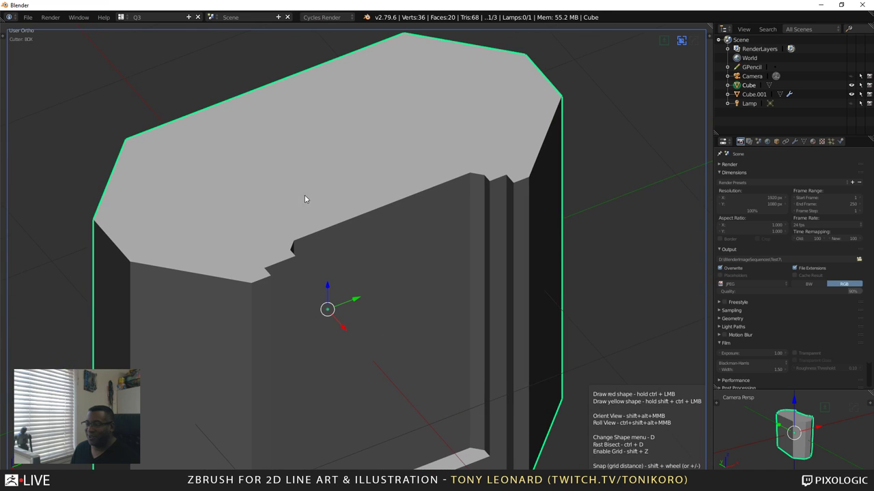
pyautogui.moveTo(302, 215)
pyautogui.keyDown('ctrl'); pyautogui.mouseDown()
pyautogui.moveTo(322, 247)
pyautogui.moveTo(480, 226)
pyautogui.moveTo(477, 193)
pyautogui.moveTo(459, 200)
pyautogui.mouseUp(); pyautogui.keyUp('ctrl')
pyautogui.scroll(-4, 422, 318)
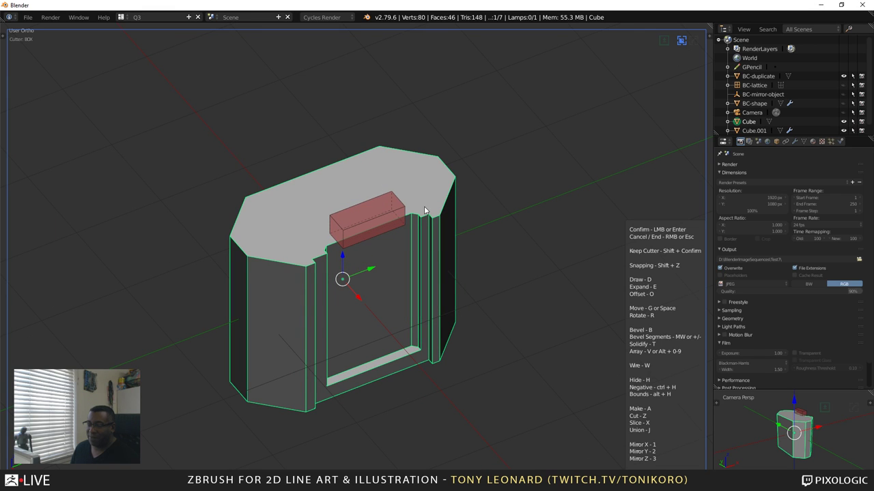
pyautogui.keyDown('ctrl'); pyautogui.moveTo(423, 206); pyautogui.dragTo(423, 206); pyautogui.keyUp('ctrl')
# Rotate the box cutter at the recess's upper edge 50 degrees about the Y axis
pyautogui.moveTo(314, 334); pyautogui.dragTo(308, 287, button='middle')
pyautogui.press('r')
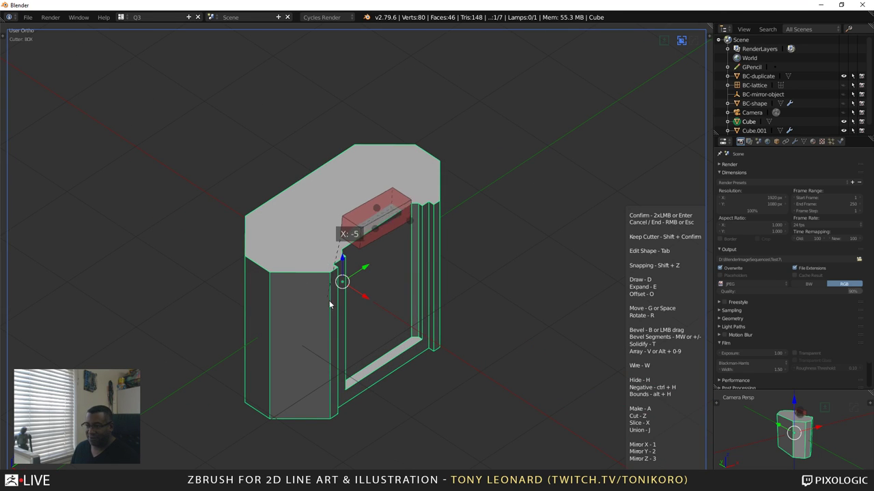
pyautogui.press('z')
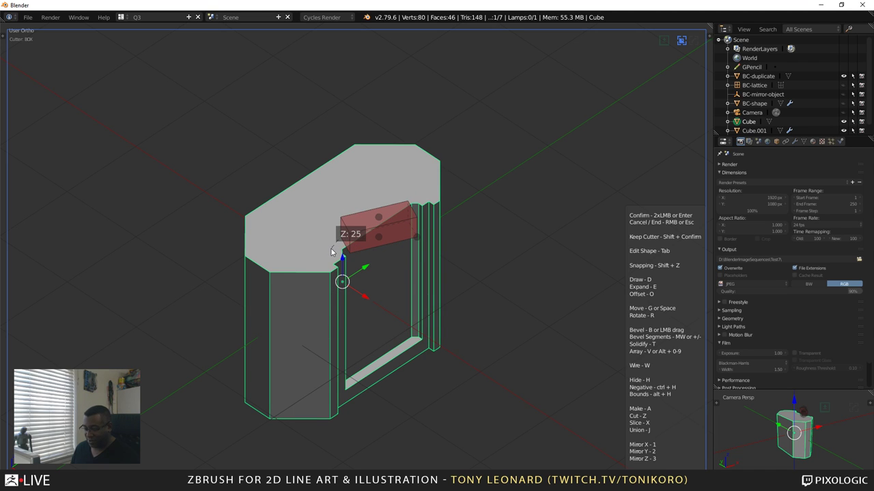
pyautogui.press('y')
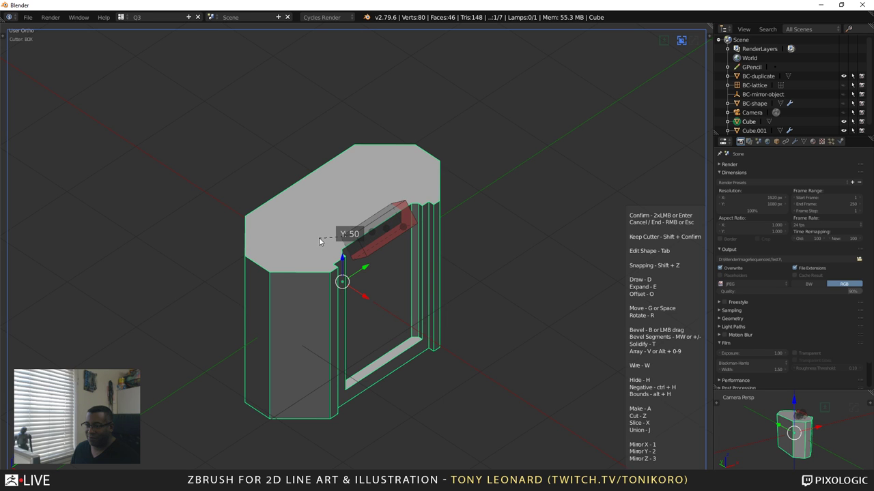
pyautogui.click(318, 240)
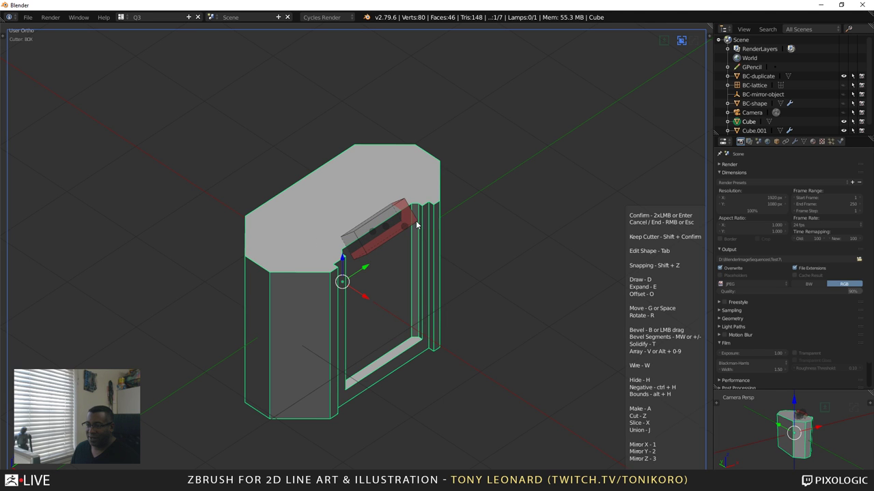
# Check the tilted cutter's placement and apply it to cut an angled notch into the recess's upper edge
pyautogui.moveTo(568, 348); pyautogui.dragTo(570, 307, button='middle')
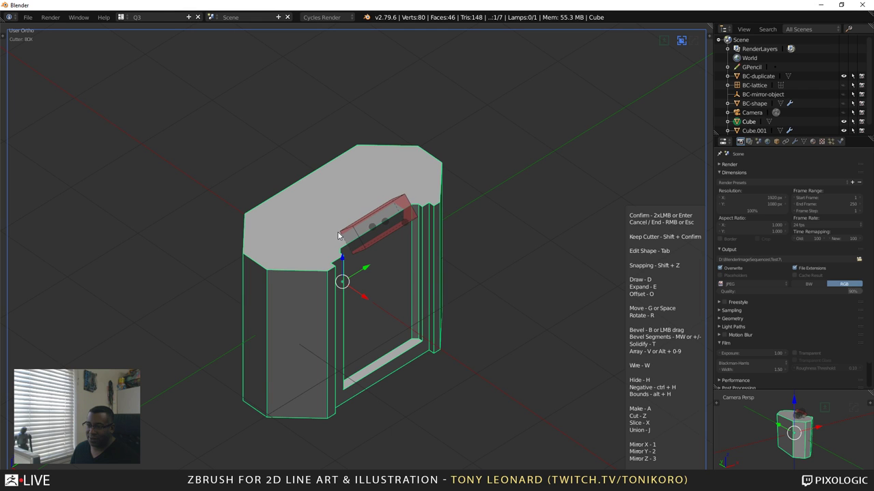
pyautogui.moveTo(511, 325); pyautogui.dragTo(464, 320, button='middle')
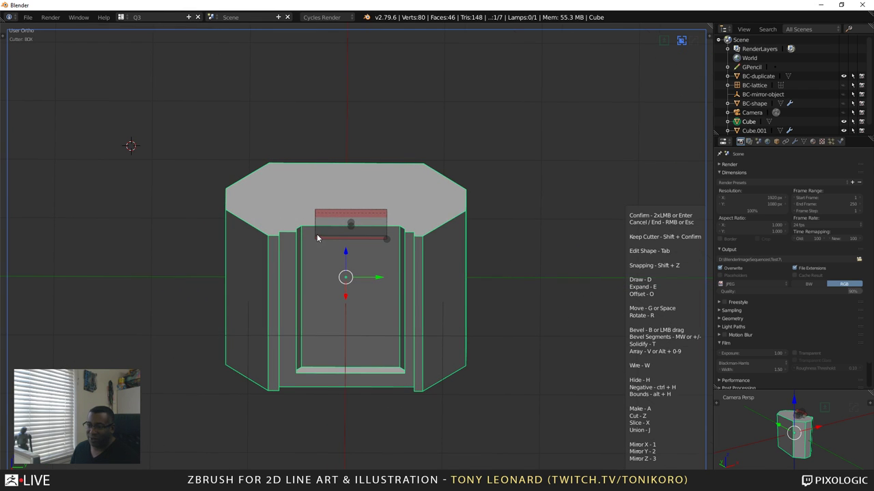
pyautogui.moveTo(479, 266); pyautogui.dragTo(450, 260, button='middle')
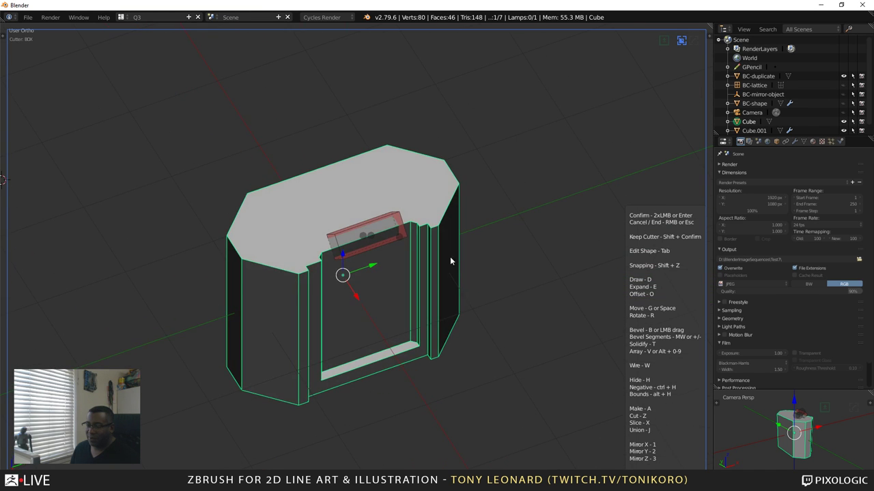
pyautogui.click(396, 218)
pyautogui.moveTo(396, 219); pyautogui.dragTo(448, 256, button='middle')
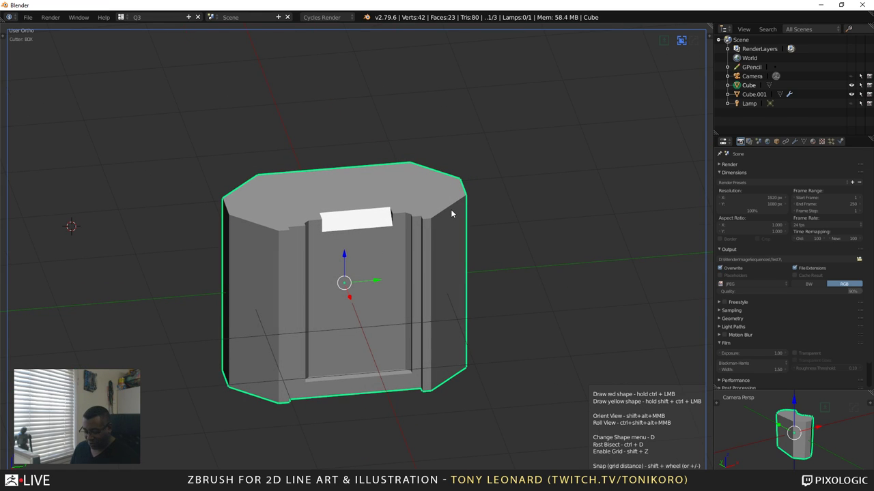
# Symmetrize the block along the Y axis so both sides of the recess and notch match
pyautogui.hotkey('alt', 'x')
pyautogui.moveTo(471, 331); pyautogui.dragTo(340, 386, button='middle')
pyautogui.click(251, 370)
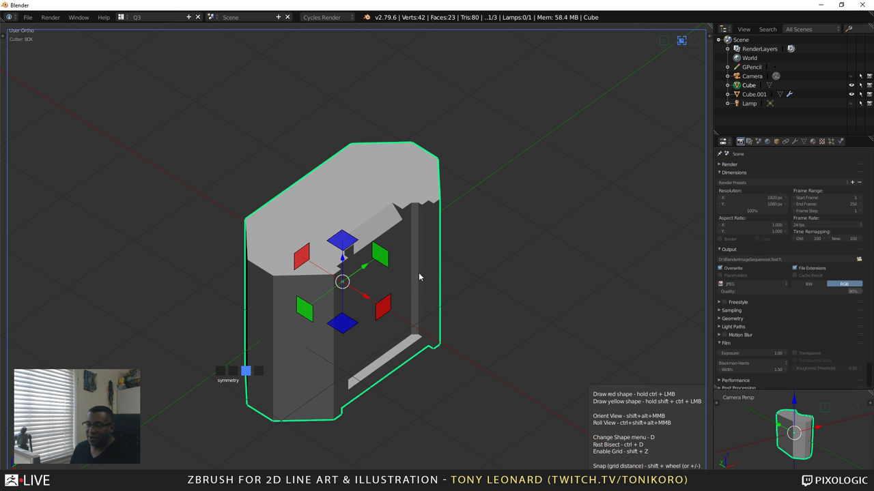
pyautogui.moveTo(507, 377); pyautogui.dragTo(237, 315, button='middle')
pyautogui.click(289, 284)
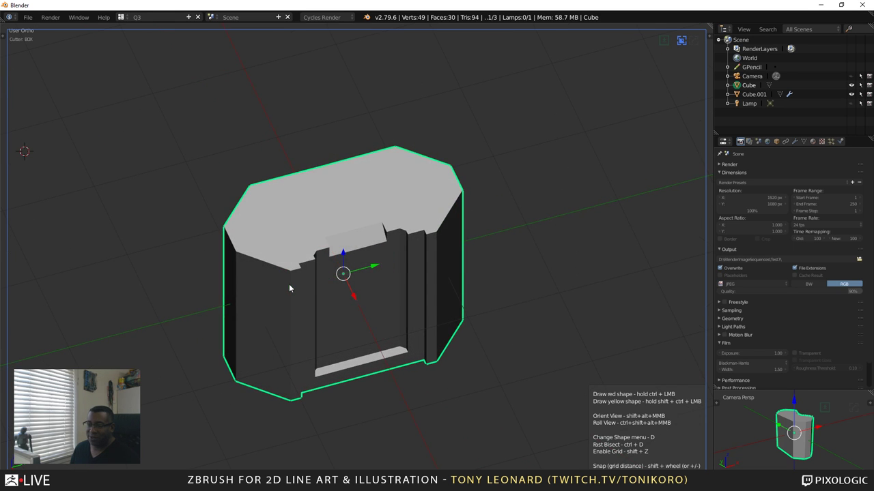
# Enter Edit Mode on the block, set vertex selection mode and select the whole mesh
pyautogui.moveTo(289, 284); pyautogui.dragTo(397, 341, button='middle')
pyautogui.scroll(-3, 465, 322)
pyautogui.scroll(5, 396, 342)
pyautogui.scroll(-4, 397, 345)
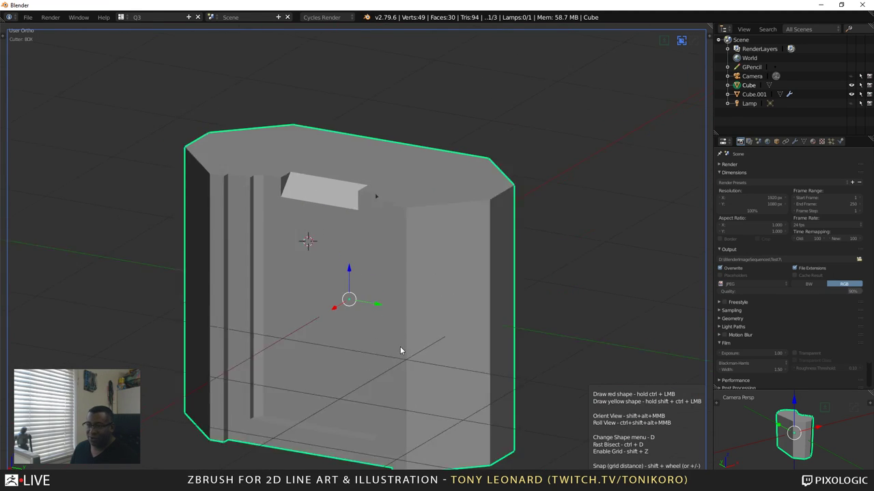
pyautogui.press('Tab')
pyautogui.moveTo(544, 312); pyautogui.dragTo(491, 354, button='middle')
pyautogui.hotkey('ctrl', 'Tab')
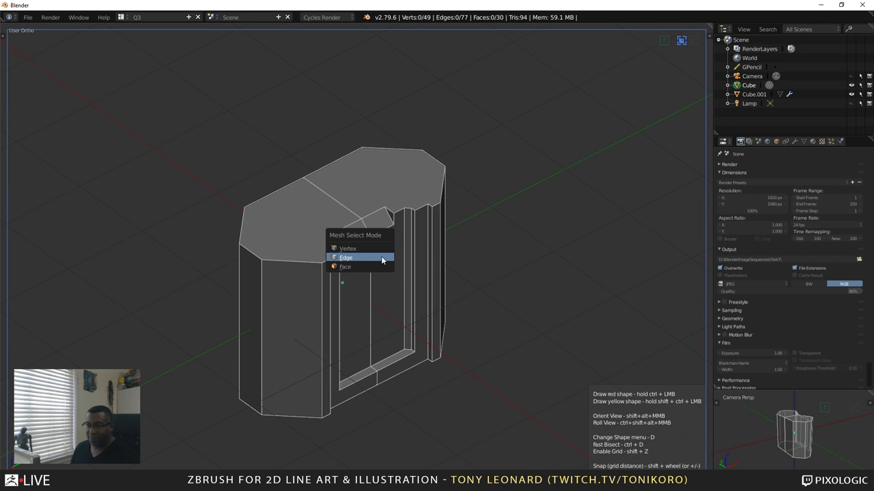
pyautogui.click(379, 248)
pyautogui.press('a')
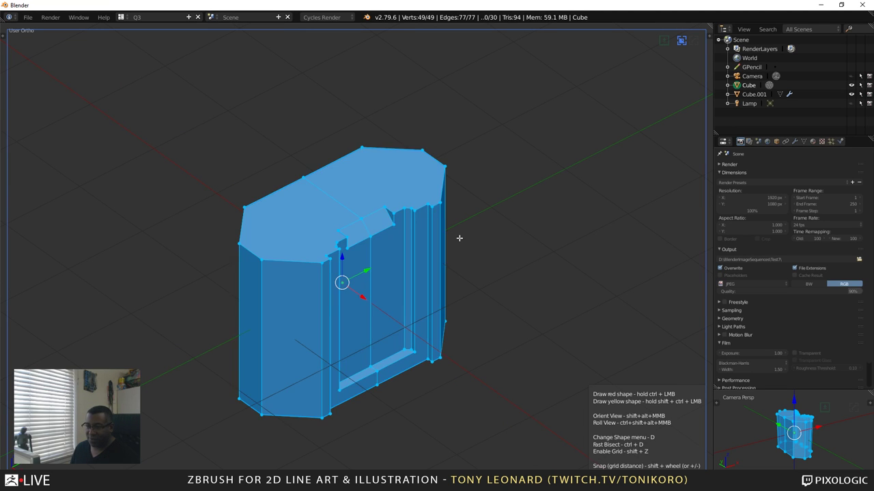
# Examine the block's topology from the front, sides and back, including the recess, angled notch and center seam
pyautogui.moveTo(458, 238); pyautogui.dragTo(478, 279, button='middle')
pyautogui.scroll(5, 478, 279)
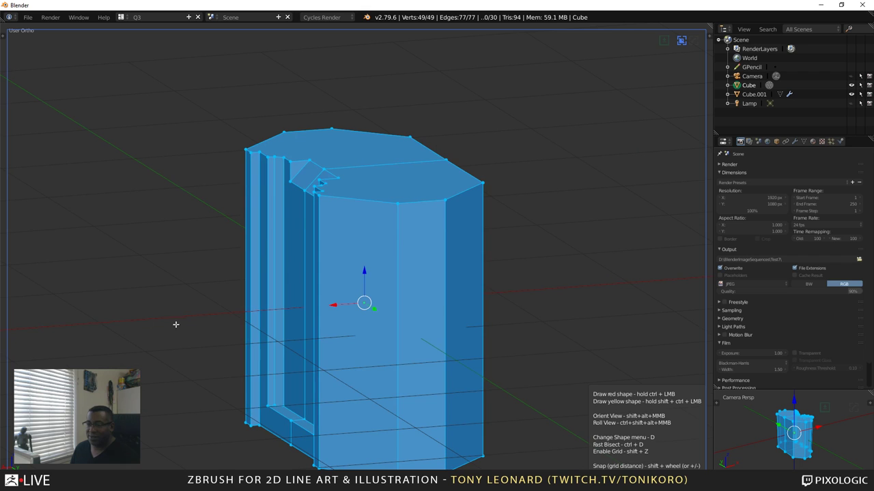
pyautogui.keyDown('shift'); pyautogui.moveTo(198, 335); pyautogui.dragTo(247, 377, button='middle'); pyautogui.keyUp('shift')
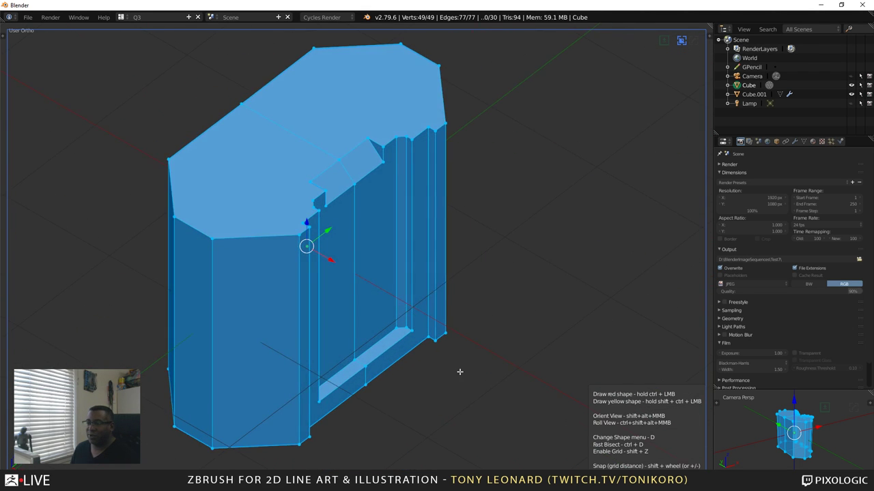
pyautogui.moveTo(460, 372); pyautogui.dragTo(484, 365, button='middle')
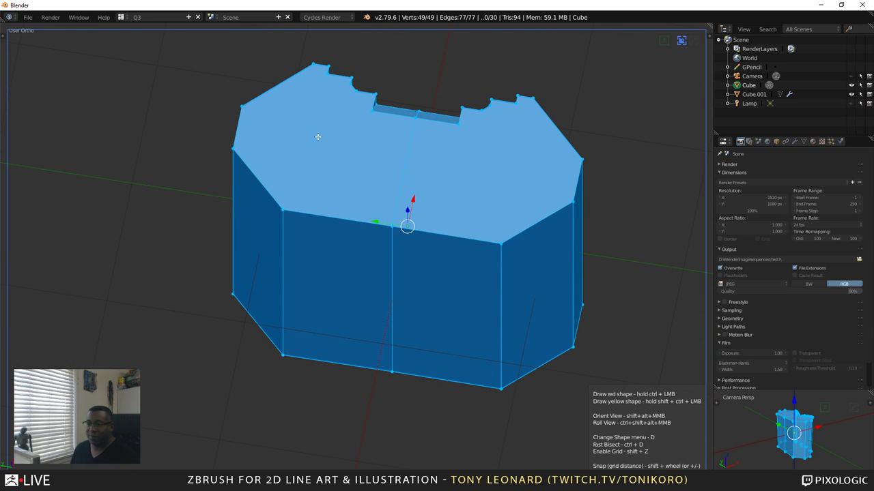
pyautogui.moveTo(559, 253); pyautogui.dragTo(454, 280, button='middle')
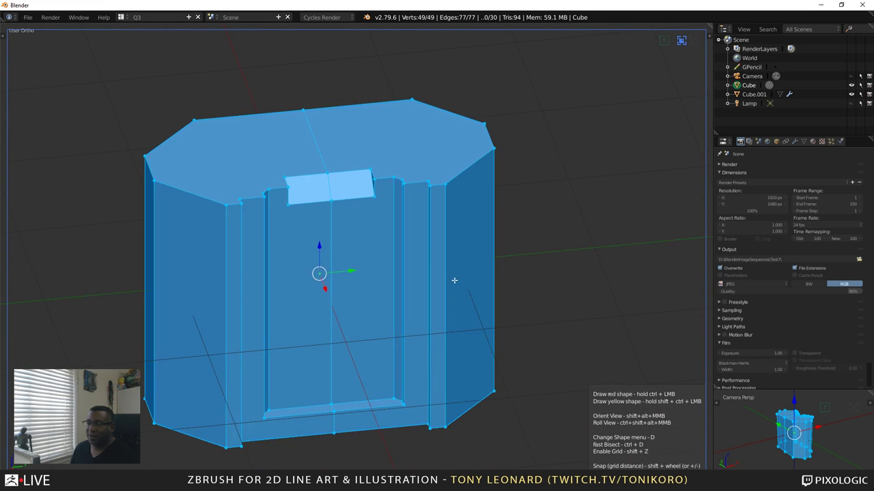
pyautogui.moveTo(465, 193); pyautogui.dragTo(529, 245, button='middle')
pyautogui.scroll(-4, 529, 216)
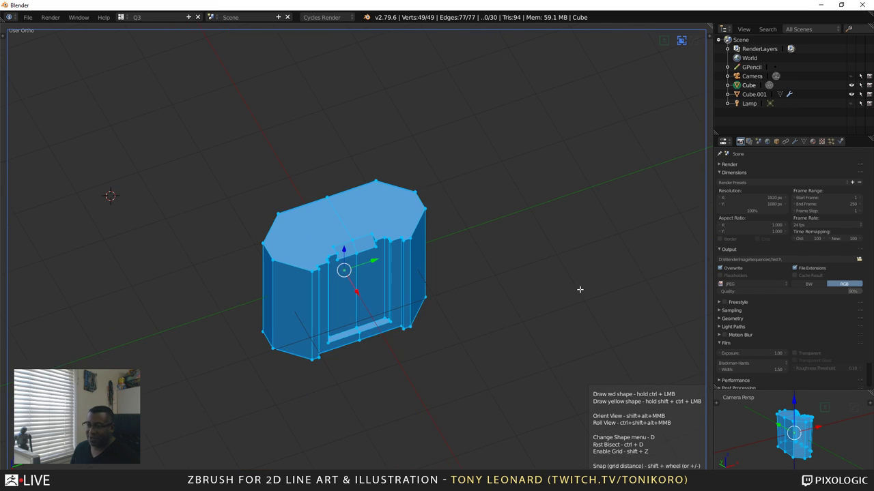
pyautogui.keyDown('shift'); pyautogui.moveTo(466, 343); pyautogui.dragTo(486, 332, button='middle'); pyautogui.keyUp('shift')
pyautogui.scroll(3, 481, 333)
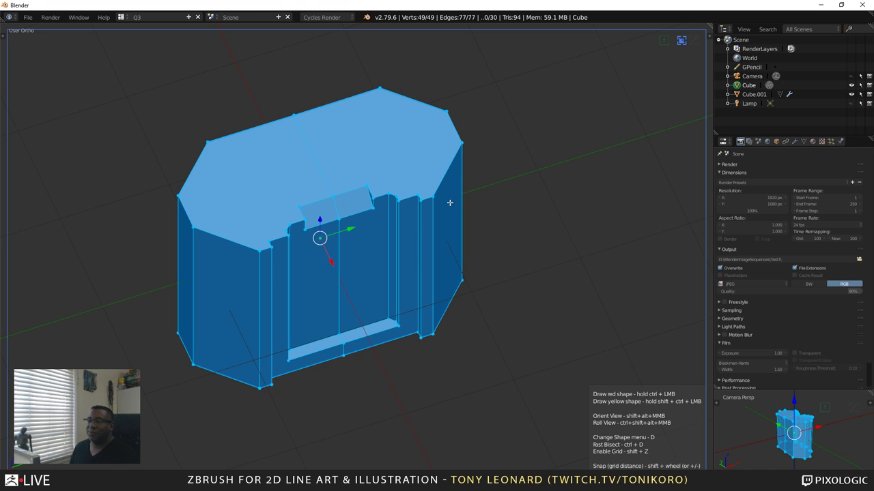
# Start a Wavefront (.obj) export, enable Selection Only and review the remaining export options
pyautogui.click(28, 18)
pyautogui.moveTo(73, 199)
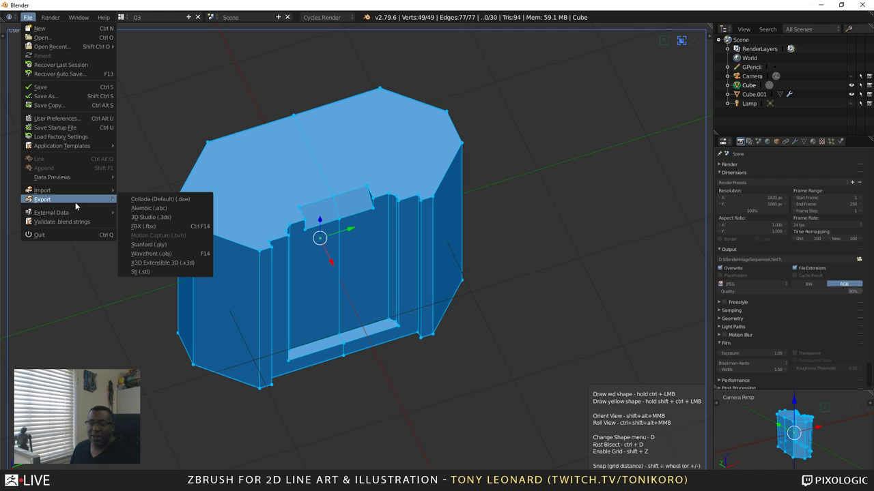
pyautogui.click(156, 254)
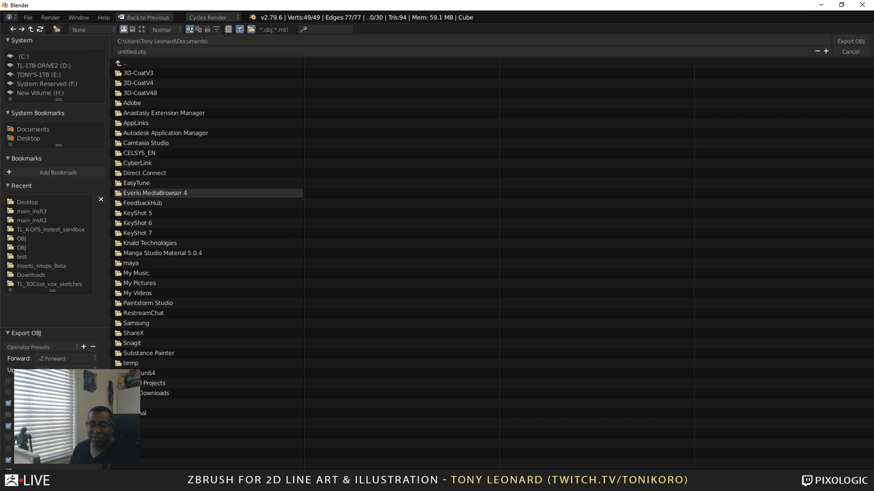
pyautogui.scroll(-4, 36, 366)
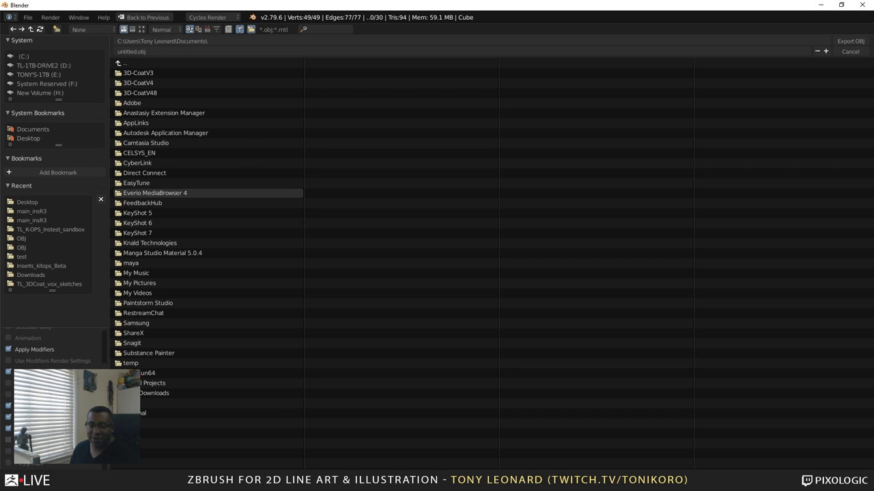
pyautogui.scroll(5, 28, 368)
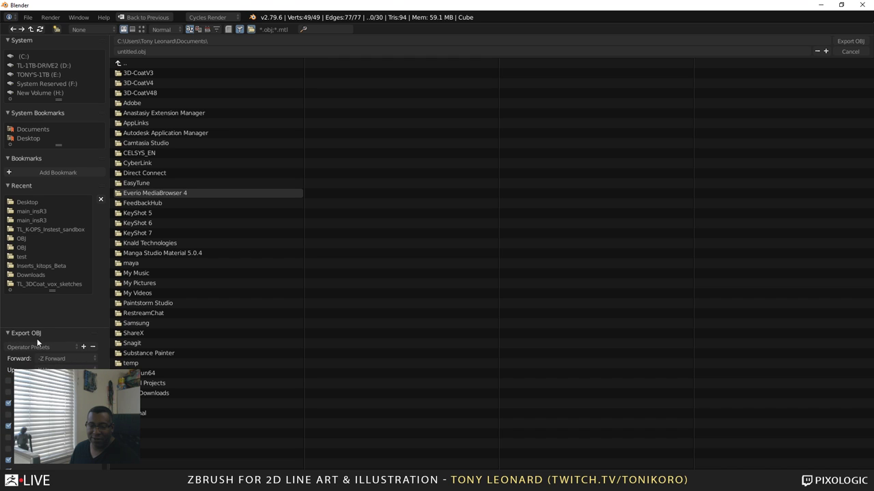
pyautogui.scroll(-2, 28, 353)
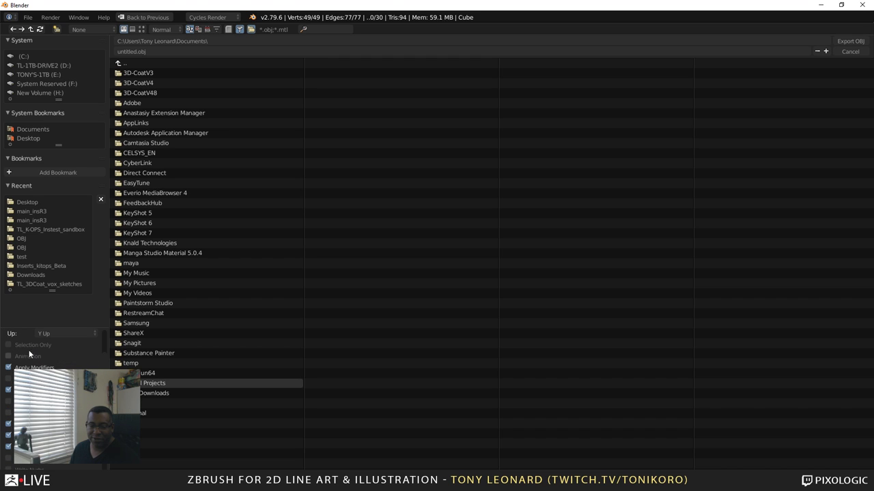
pyautogui.scroll(-1, 34, 367)
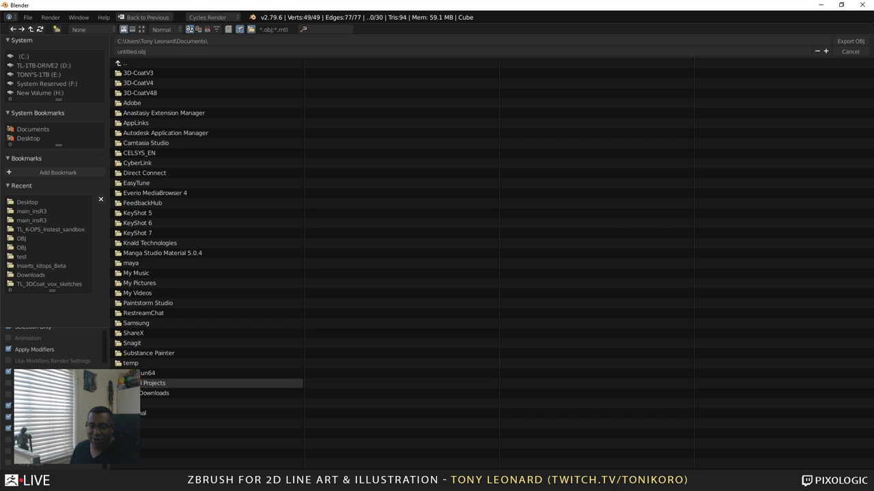
pyautogui.scroll(-1, 51, 352)
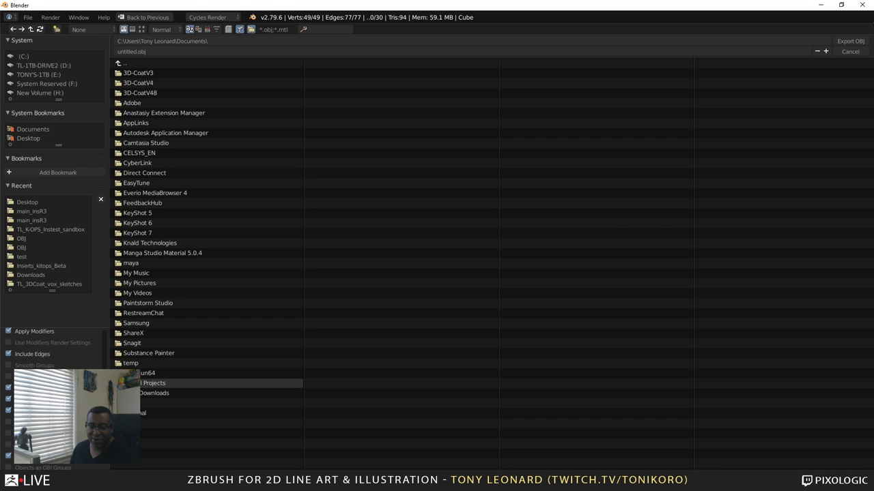
pyautogui.scroll(-1, 73, 465)
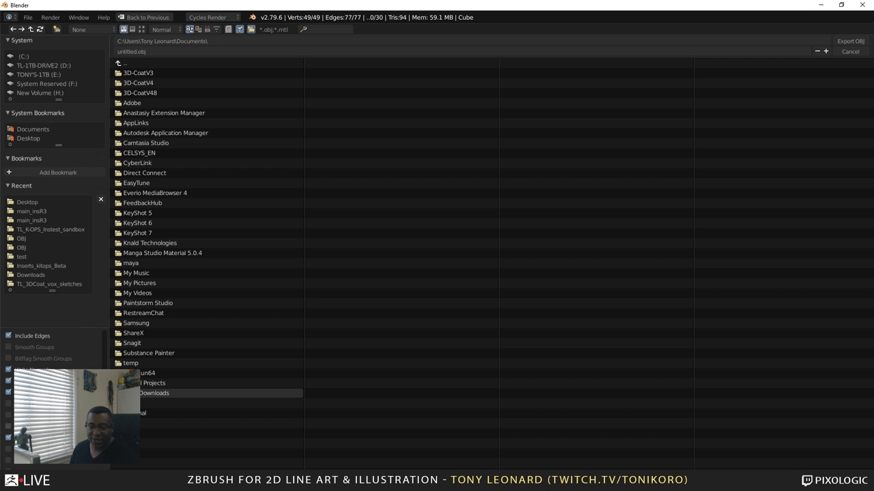
pyautogui.scroll(-1, 55, 410)
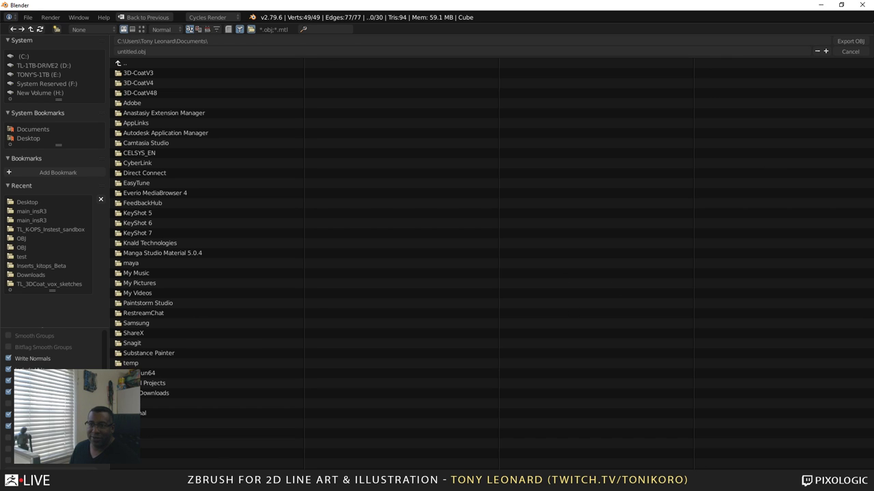
# Export the block to the Desktop as test_zblive_demo_block.obj
pyautogui.click(29, 139)
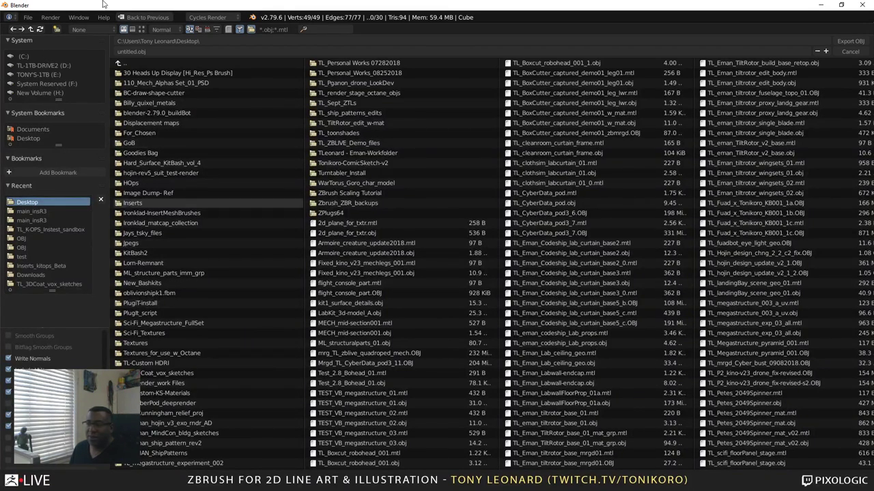
pyautogui.click(149, 51)
pyautogui.click(133, 52)
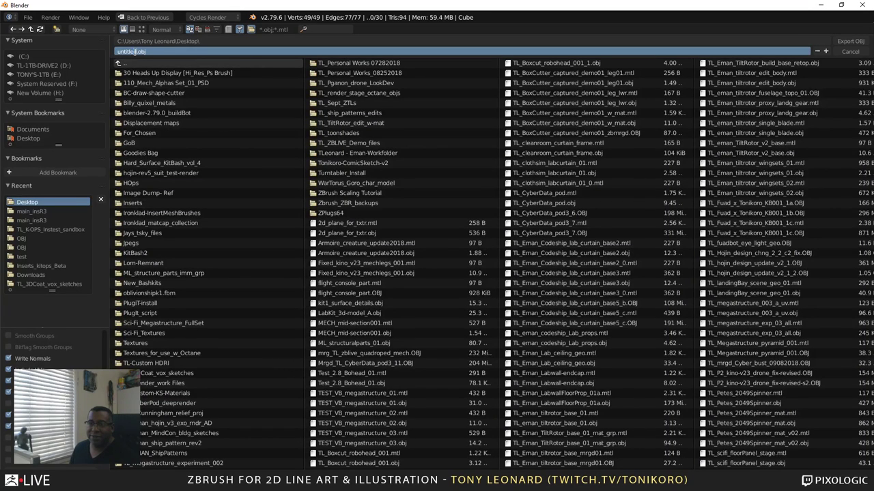
pyautogui.press('BackSpace')
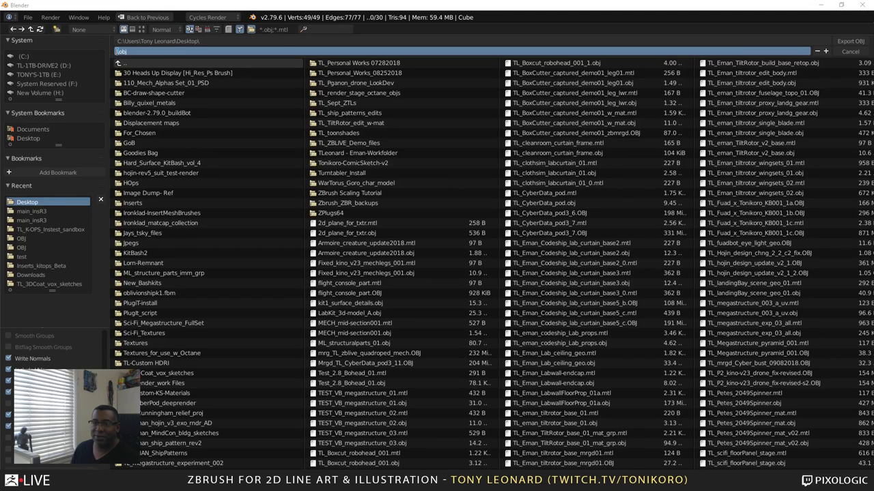
pyautogui.write('.')
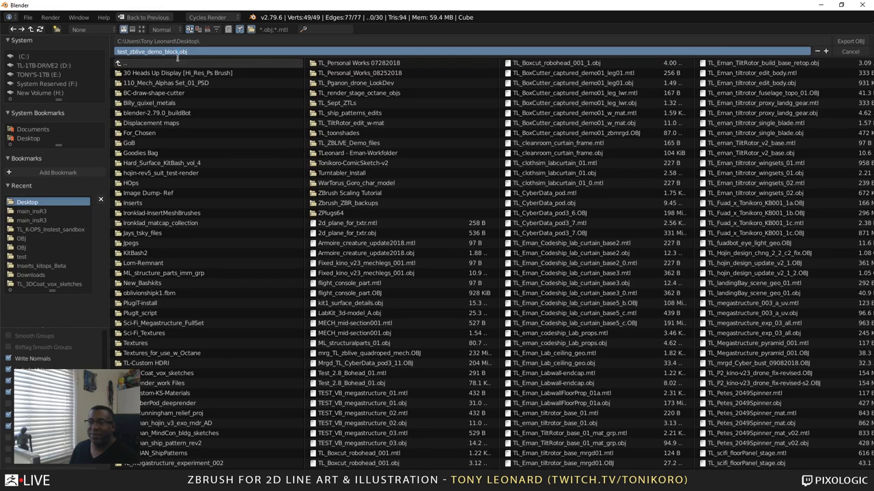
pyautogui.click(850, 41)
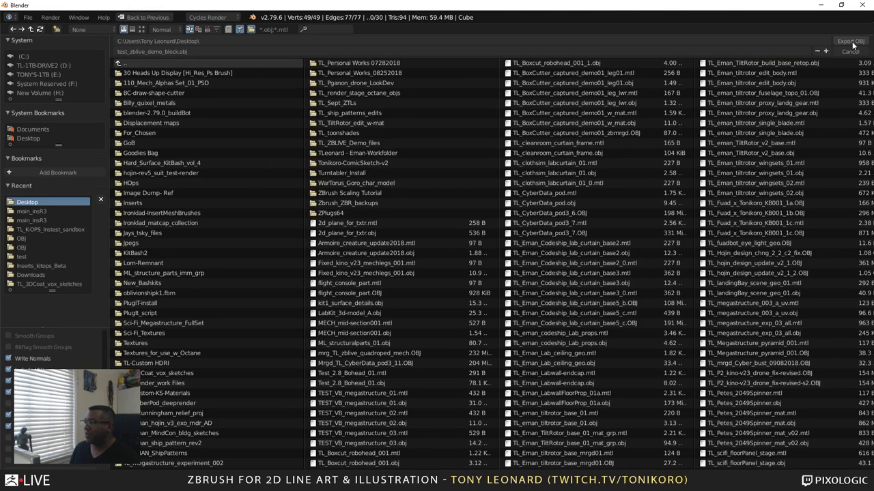
pyautogui.click(851, 42)
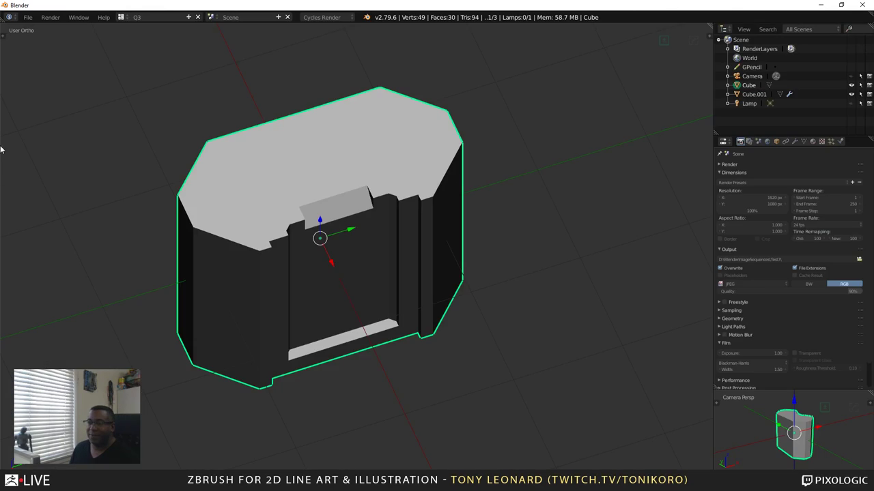
# Switch to ZBrush and clear the Preferences palette and LightBox out of the way of the empty canvas
pyautogui.hotkey('alt', 'Tab')
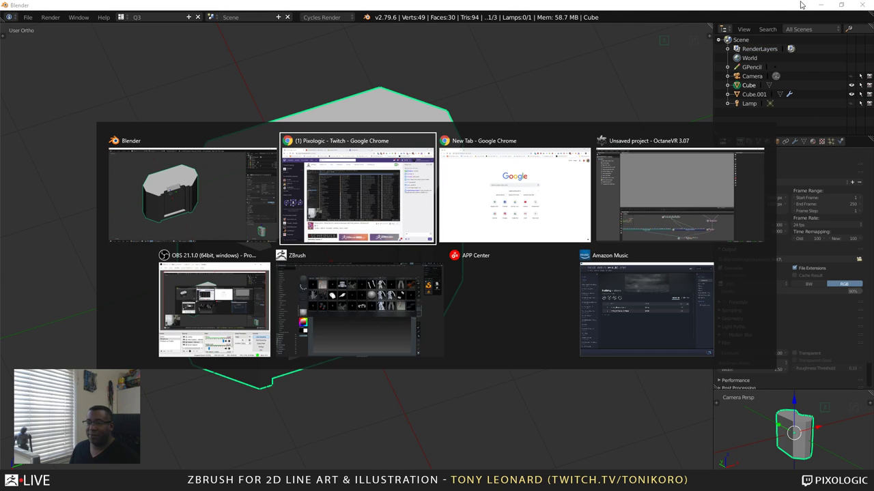
pyautogui.hotkey('alt', 'Tab')
pyautogui.hotkey('alt', 'Tab')
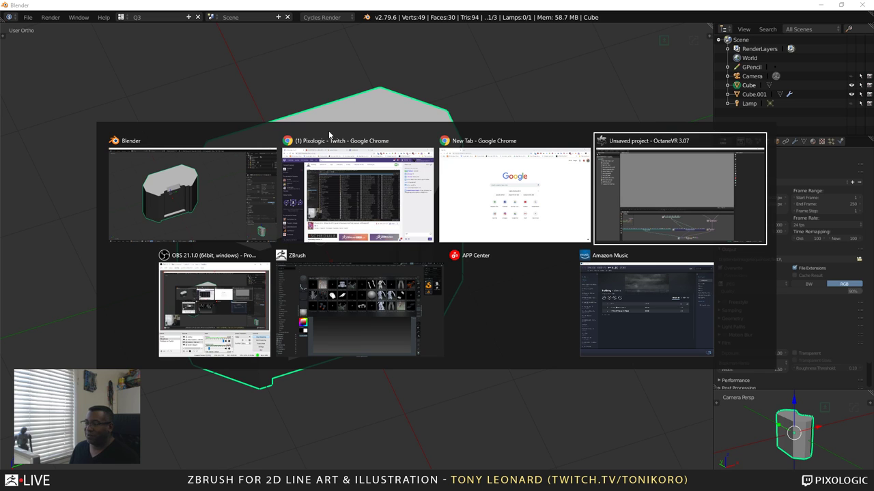
pyautogui.hotkey('alt', 'Tab')
pyautogui.hotkey('alt', 'Tab')
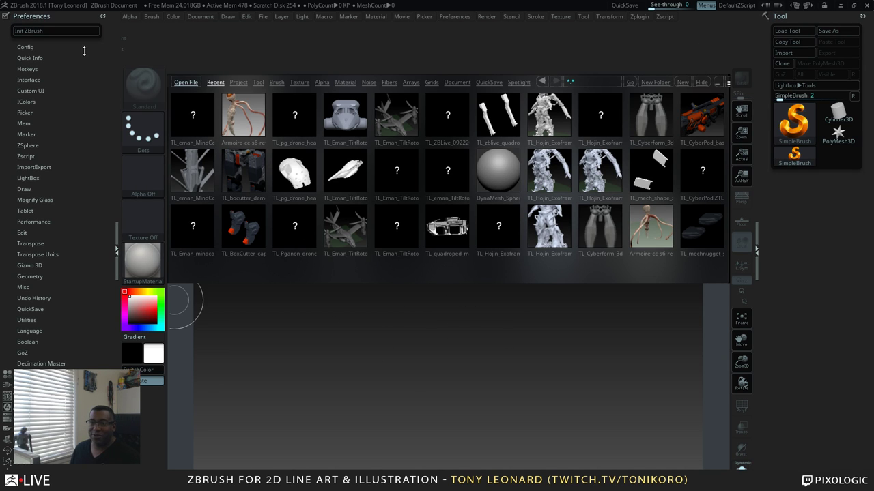
pyautogui.click(35, 14)
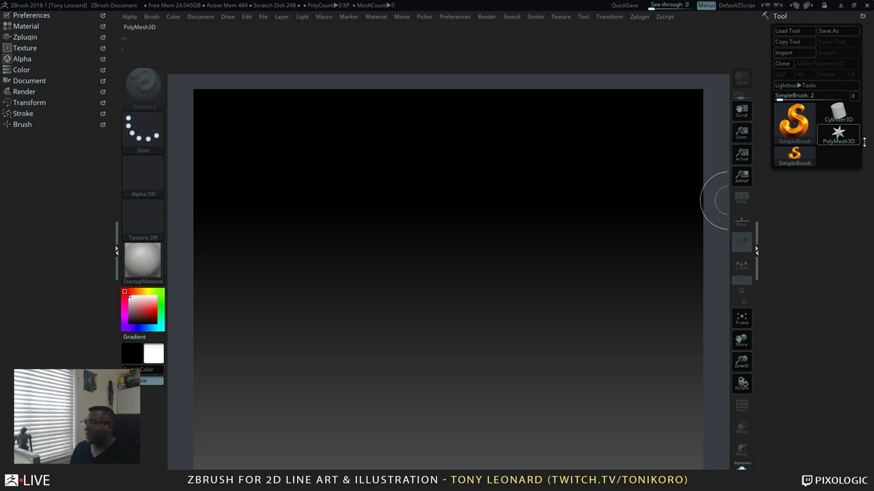
# Draw a PolyMesh3D star on the canvas and put it in Edit mode
pyautogui.moveTo(848, 138)
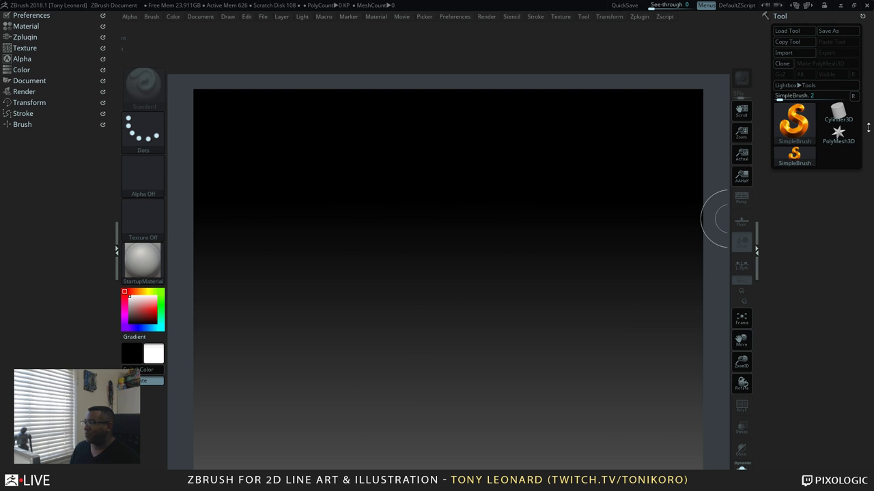
pyautogui.click(838, 133)
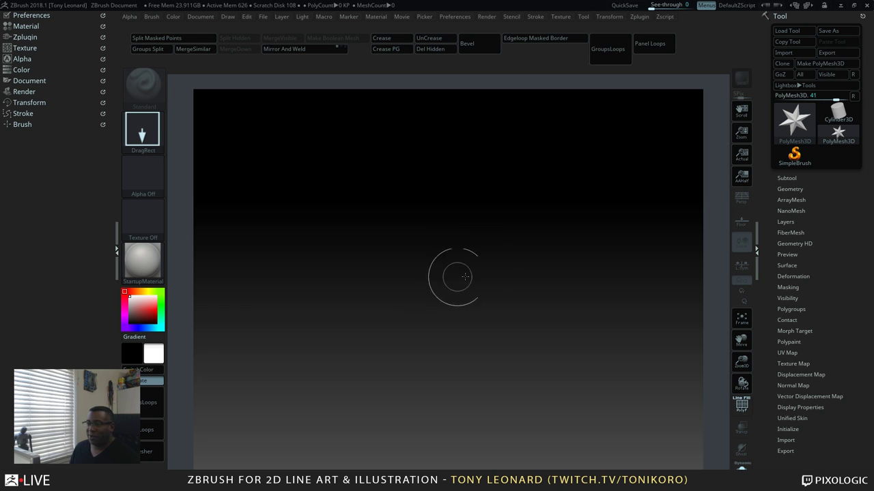
pyautogui.moveTo(451, 239)
pyautogui.mouseDown()
pyautogui.moveTo(553, 375)
pyautogui.moveTo(615, 339)
pyautogui.moveTo(630, 343)
pyautogui.mouseUp()
pyautogui.press('t')
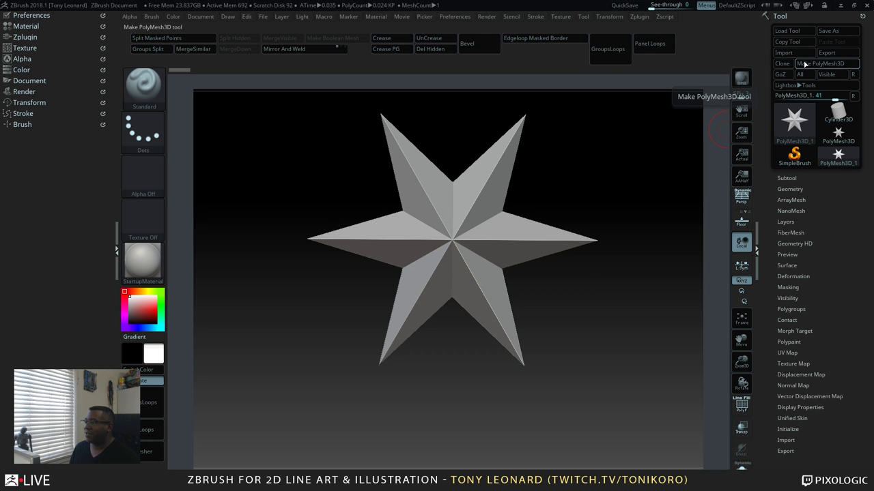
# Start a mesh import into the star tool, browse to the Desktop folder and refresh its file list
pyautogui.click(784, 52)
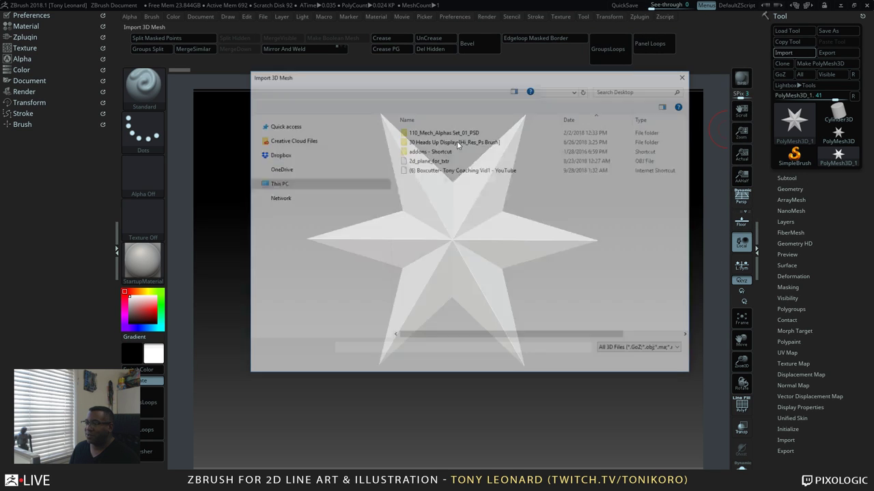
pyautogui.click(282, 130)
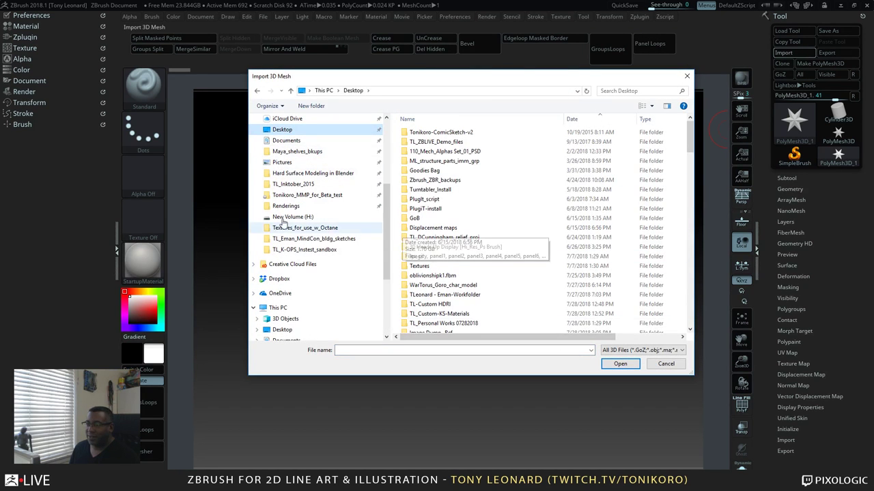
pyautogui.scroll(-3, 441, 258)
pyautogui.scroll(-10, 441, 258)
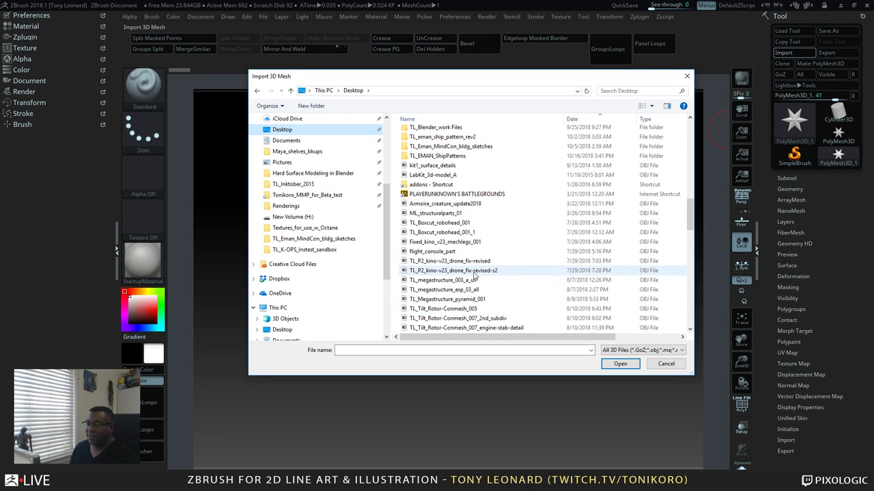
pyautogui.scroll(-5, 506, 292)
pyautogui.scroll(10, 518, 291)
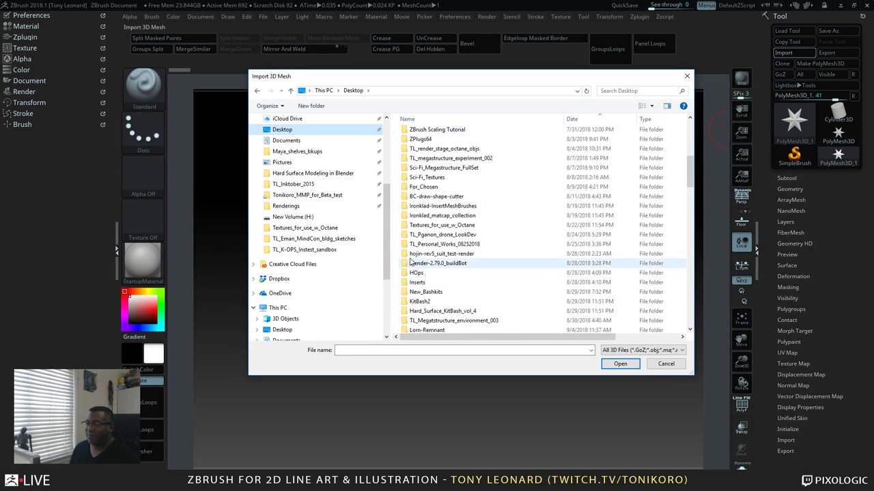
pyautogui.scroll(-6, 519, 265)
pyautogui.click(586, 91)
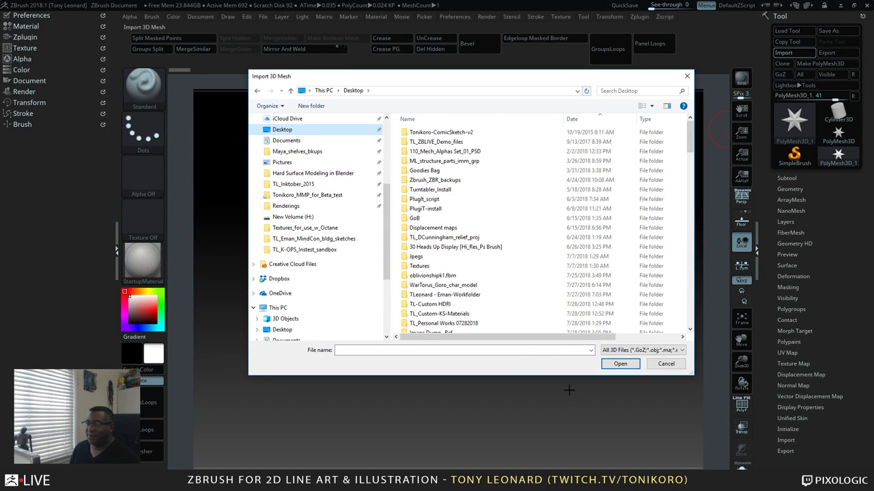
# Import the test_zblive_demo_block OBJ file from the Desktop
pyautogui.scroll(-5, 477, 240)
pyautogui.scroll(-3, 478, 239)
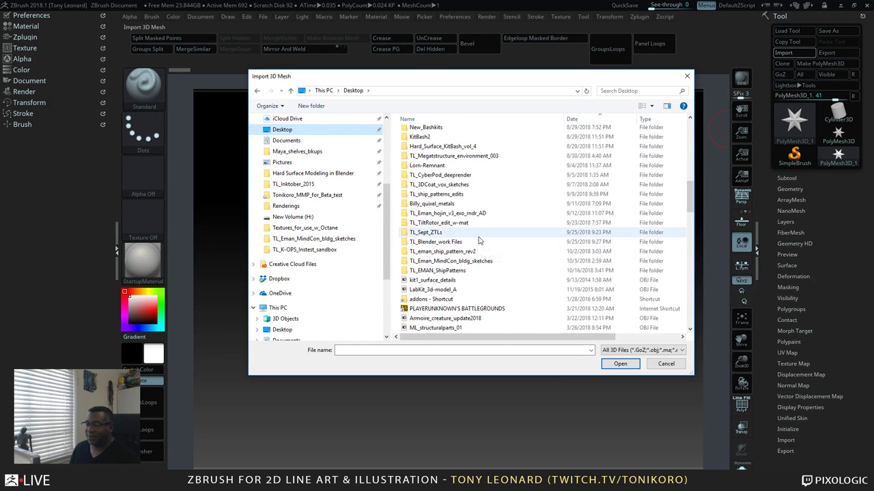
pyautogui.scroll(-3, 478, 239)
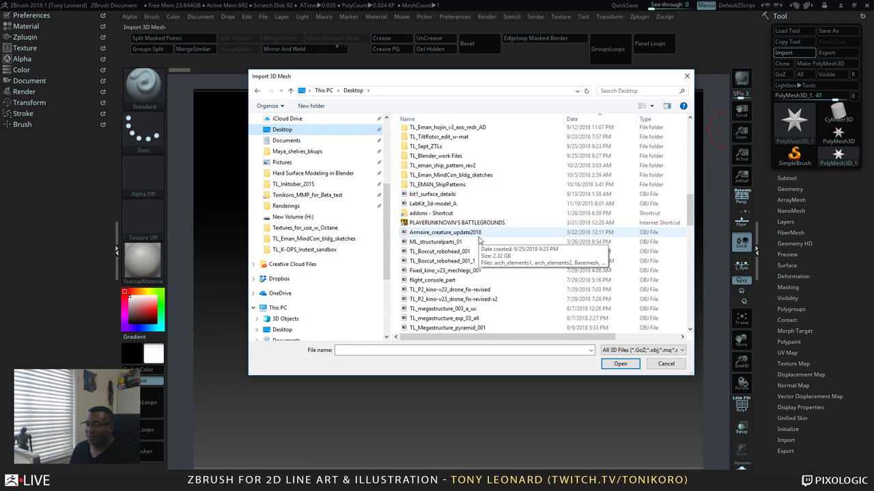
pyautogui.scroll(-9, 479, 242)
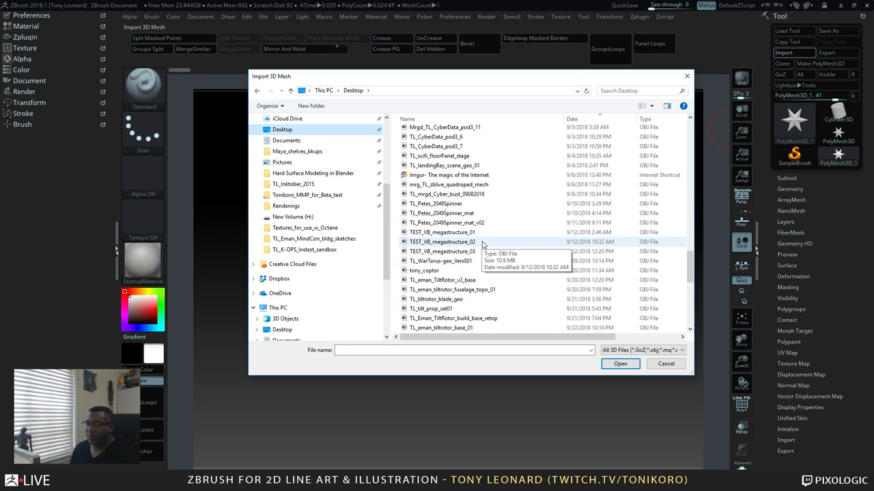
pyautogui.scroll(-5, 482, 244)
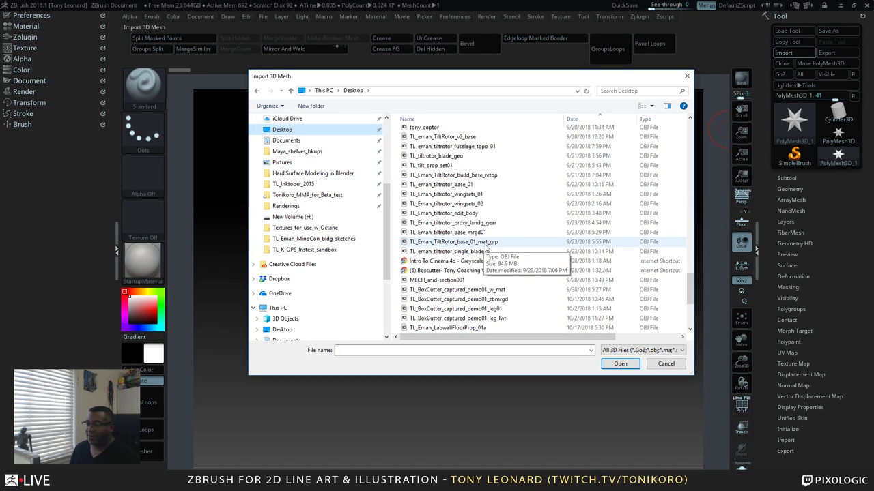
pyautogui.scroll(-5, 485, 247)
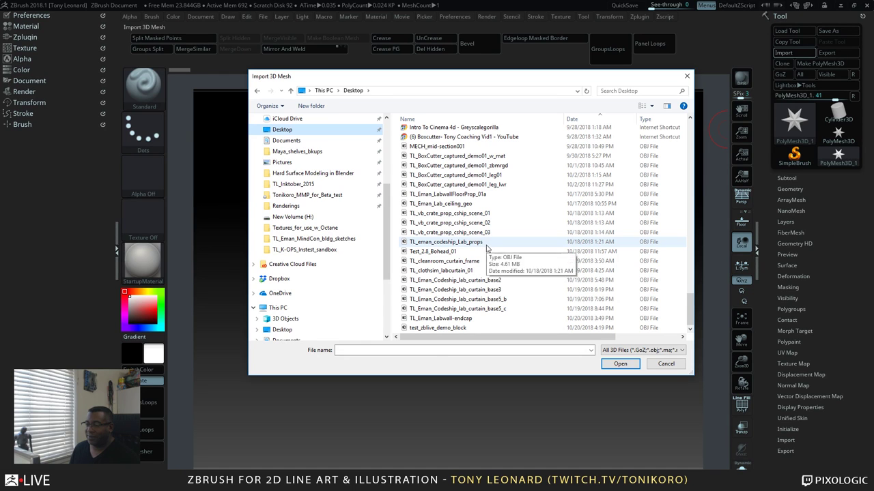
pyautogui.click(437, 328)
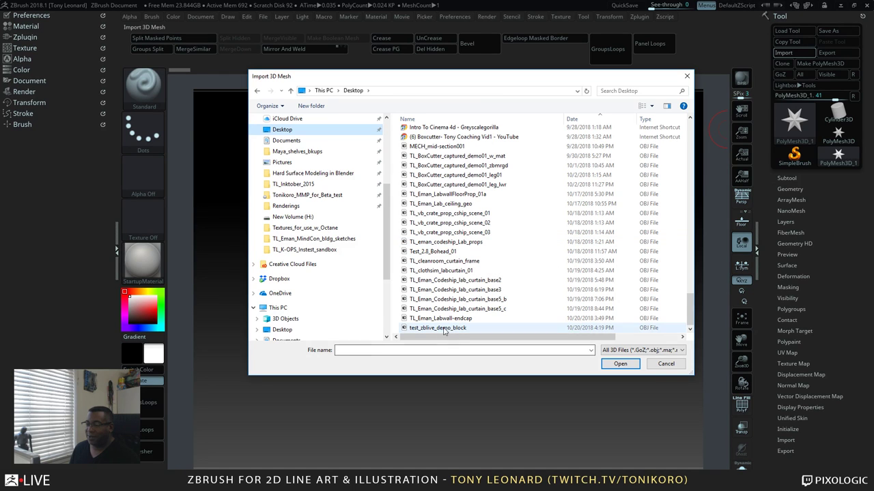
pyautogui.click(632, 366)
# Turn on the PolyFrame display and examine the imported block's wireframe topology from several angles
pyautogui.moveTo(534, 376); pyautogui.dragTo(623, 390)
pyautogui.press('shift')
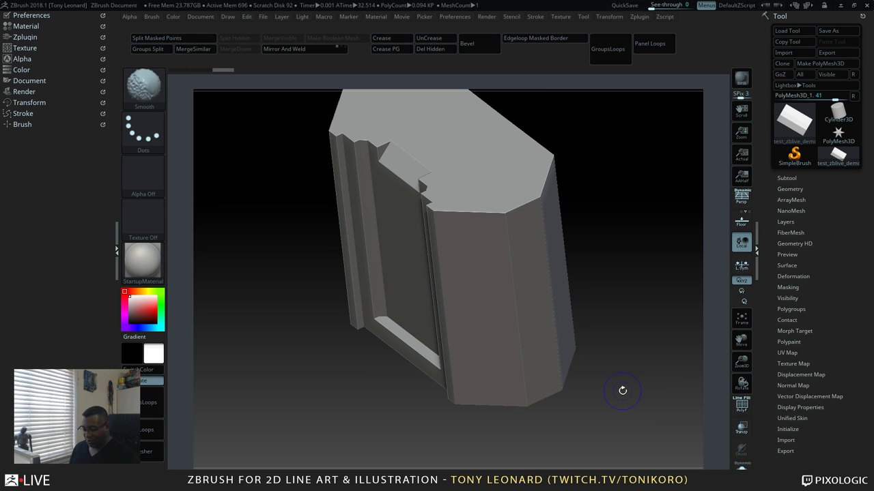
pyautogui.hotkey('shift', 'f')
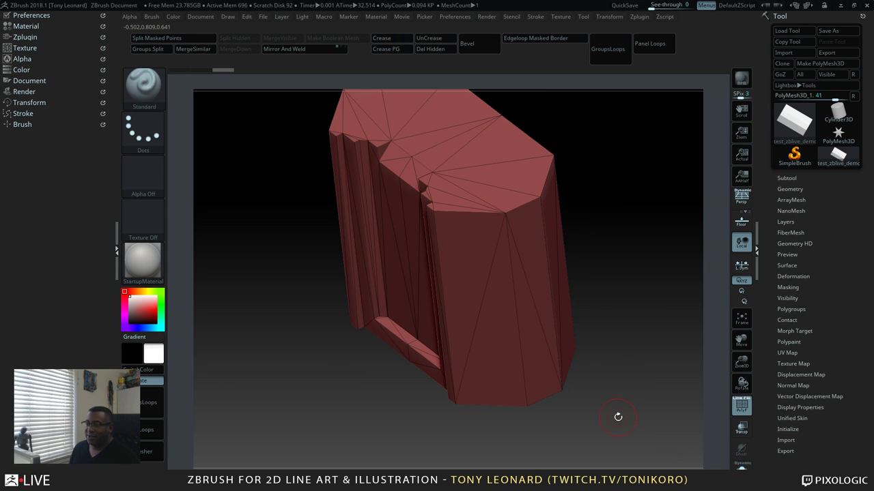
pyautogui.moveTo(616, 414)
pyautogui.mouseDown()
pyautogui.moveTo(623, 385)
pyautogui.moveTo(625, 423)
pyautogui.moveTo(629, 416)
pyautogui.moveTo(589, 388)
pyautogui.moveTo(643, 405)
pyautogui.moveTo(641, 417)
pyautogui.moveTo(635, 409)
pyautogui.mouseUp()
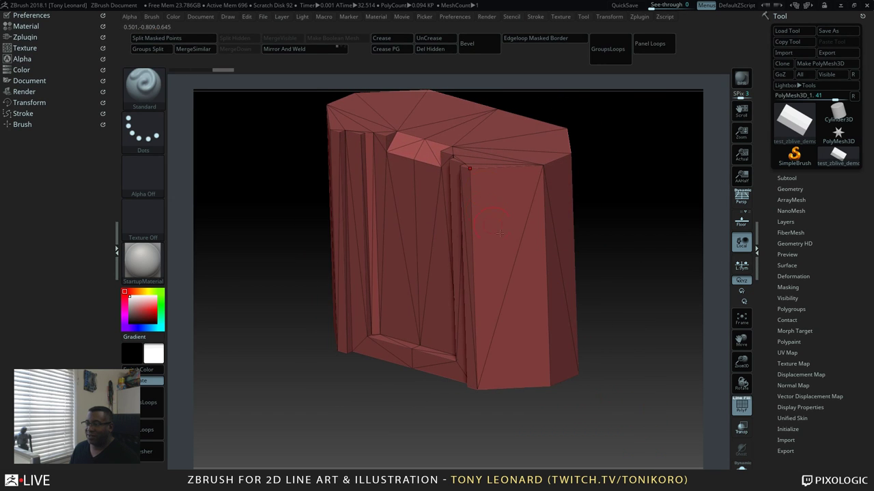
pyautogui.moveTo(650, 246); pyautogui.dragTo(655, 375)
# Switch back to Blender, enter Edit Mode on the block and deselect the whole mesh
pyautogui.hotkey('alt', 'Tab')
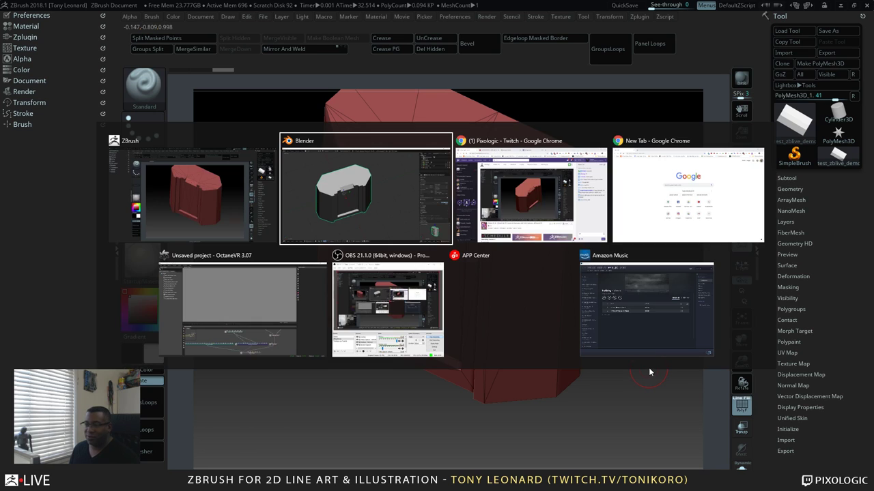
pyautogui.click(350, 218)
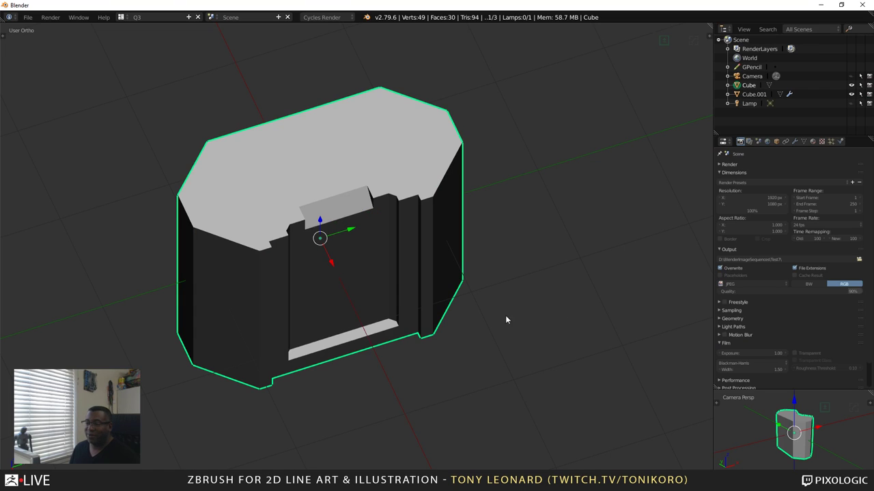
pyautogui.press('Tab')
pyautogui.moveTo(519, 332); pyautogui.dragTo(521, 381, button='middle')
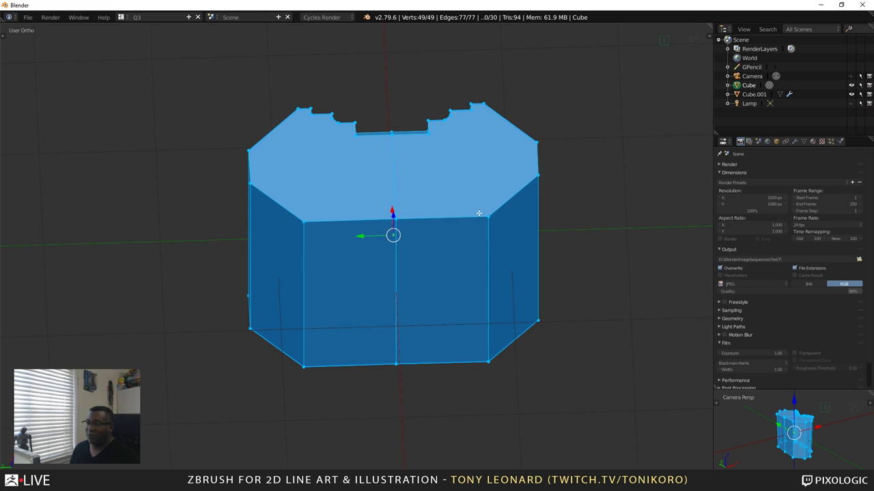
pyautogui.moveTo(472, 250); pyautogui.dragTo(544, 270, button='middle')
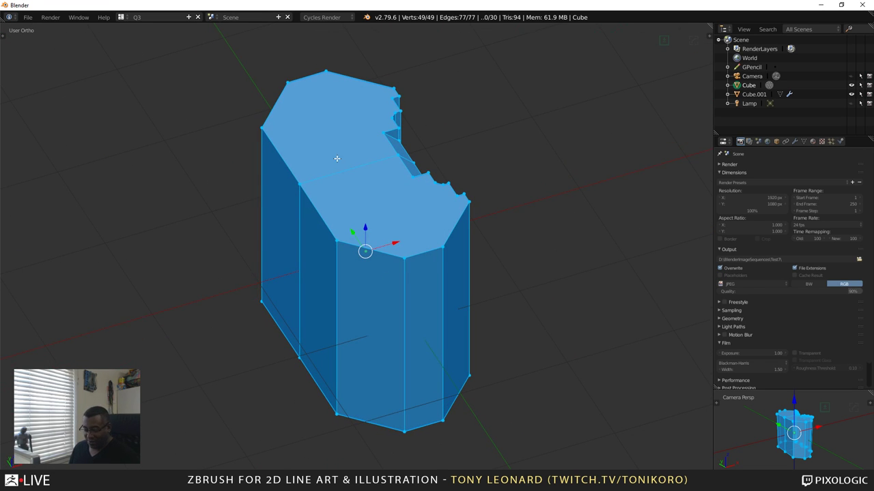
pyautogui.press('a')
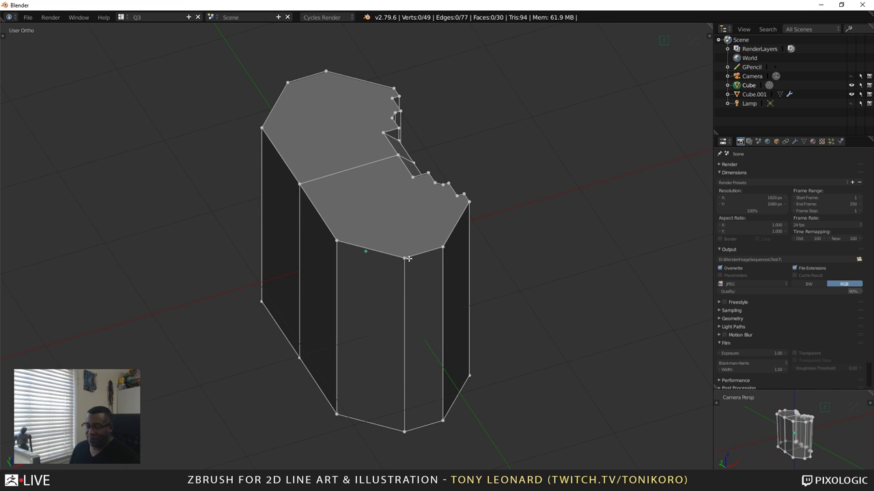
# In vertex selection mode, connect the two opposite end-corner vertices of the block's top with a lengthwise edge path across the center seam
pyautogui.hotkey('ctrl', 'Tab')
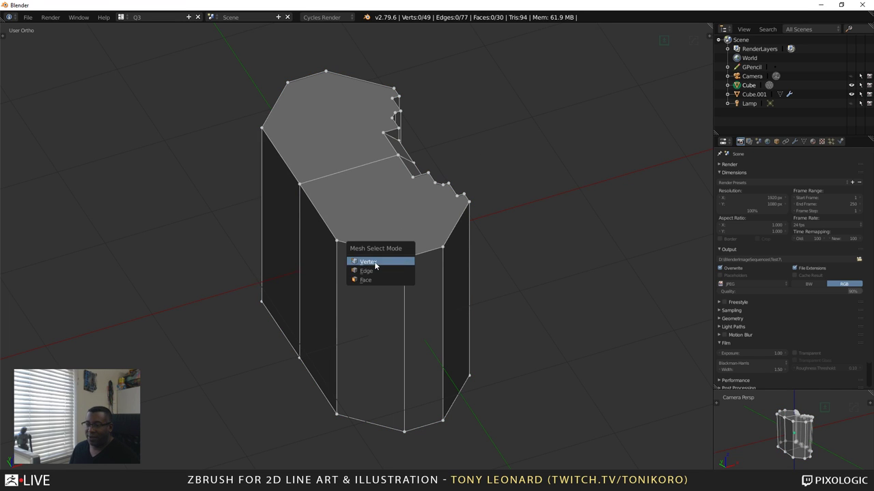
pyautogui.click(378, 263)
pyautogui.rightClick(405, 252)
pyautogui.keyDown('shift'); pyautogui.rightClick(285, 83); pyautogui.keyUp('shift')
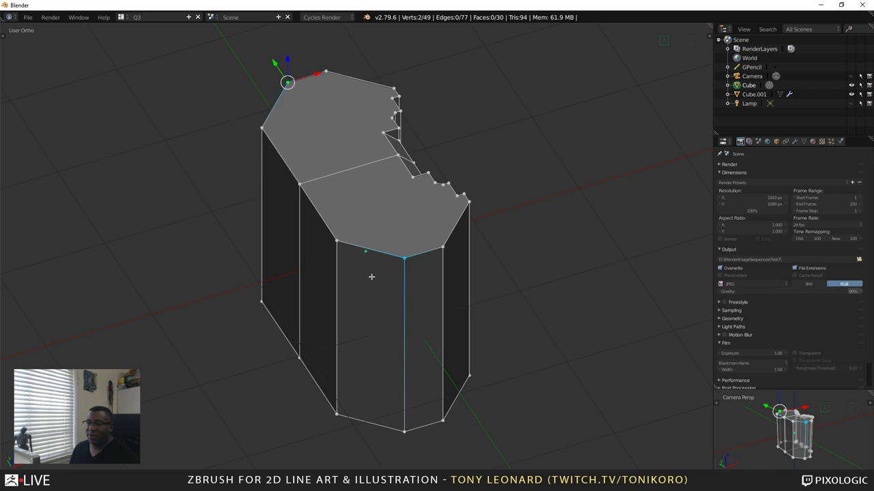
pyautogui.moveTo(372, 276); pyautogui.dragTo(457, 307, button='middle')
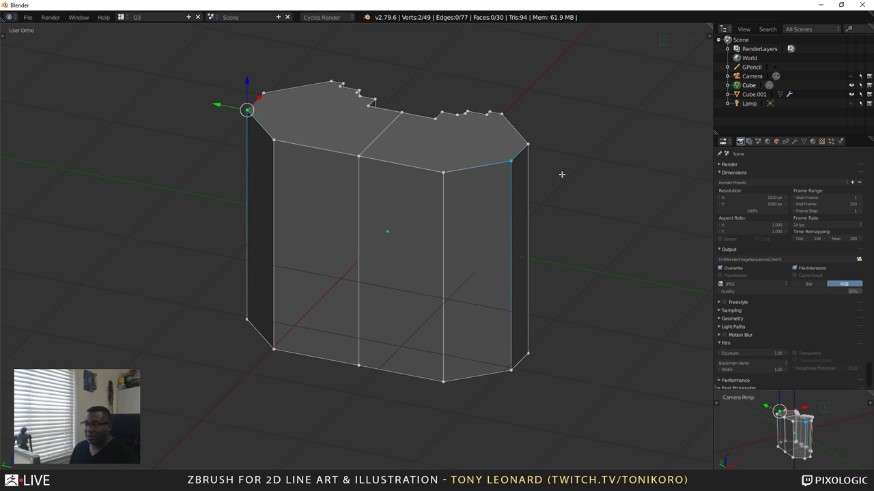
pyautogui.press('j')
pyautogui.moveTo(536, 182); pyautogui.dragTo(524, 238, button='middle')
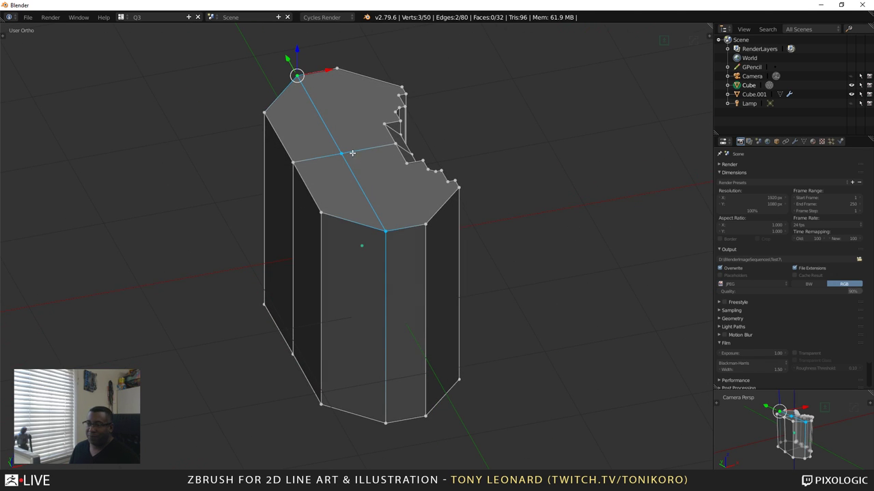
# Connect the front vertex at one end of the block's top to the nearest upper corner of the angled notch
pyautogui.moveTo(401, 150); pyautogui.dragTo(497, 237, button='middle')
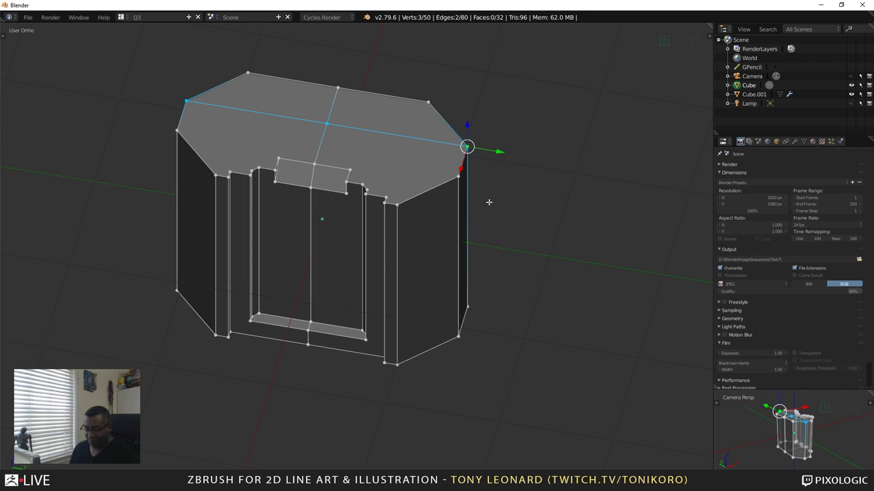
pyautogui.press('a')
pyautogui.press('a')
pyautogui.press('a')
pyautogui.rightClick(454, 177)
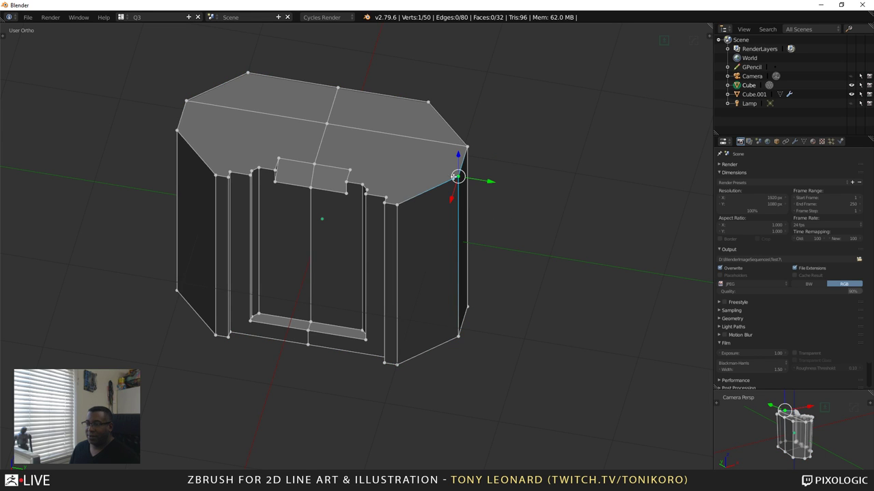
pyautogui.keyDown('shift'); pyautogui.rightClick(349, 167); pyautogui.keyUp('shift')
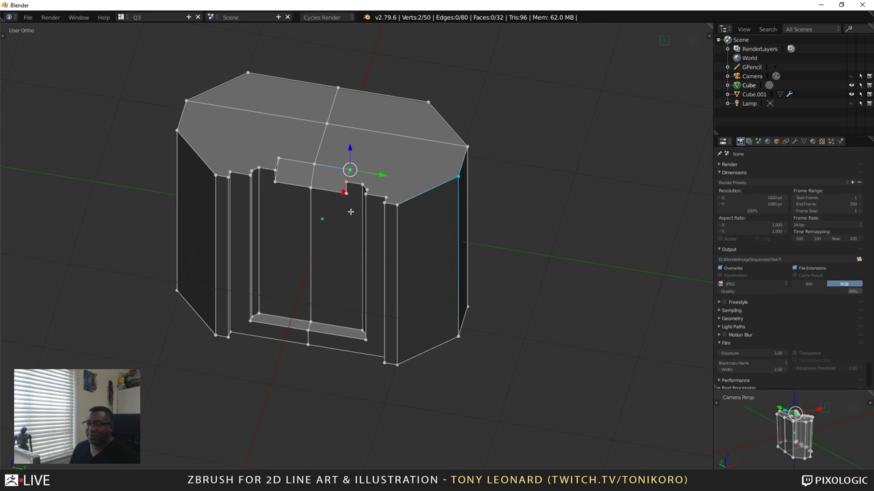
pyautogui.moveTo(511, 273); pyautogui.dragTo(521, 296, button='middle')
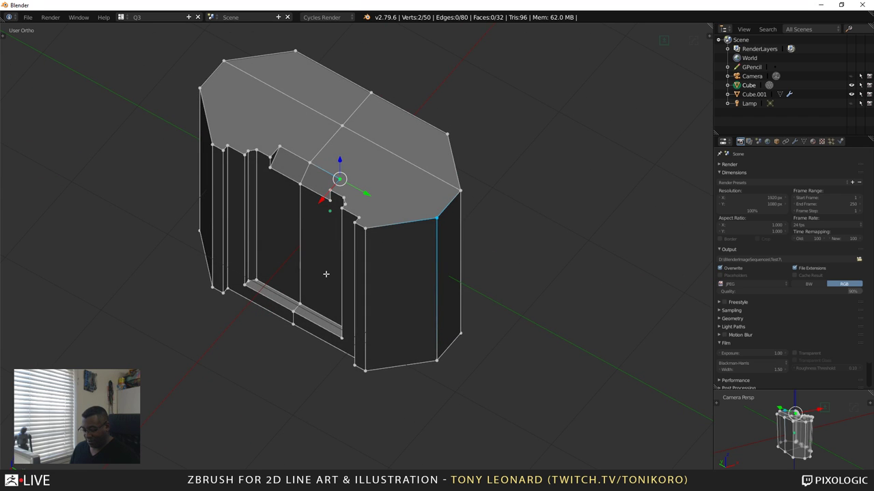
pyautogui.press('j')
pyautogui.moveTo(373, 299); pyautogui.dragTo(466, 308, button='middle')
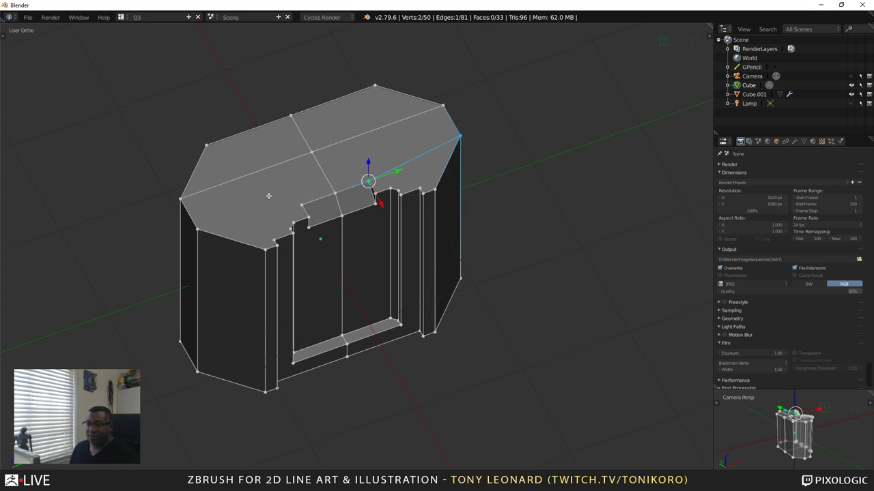
# Connect the other upper corner of the angled notch to the front vertex at the opposite end of the block's top
pyautogui.rightClick(304, 204)
pyautogui.keyDown('shift'); pyautogui.rightClick(198, 229); pyautogui.keyUp('shift')
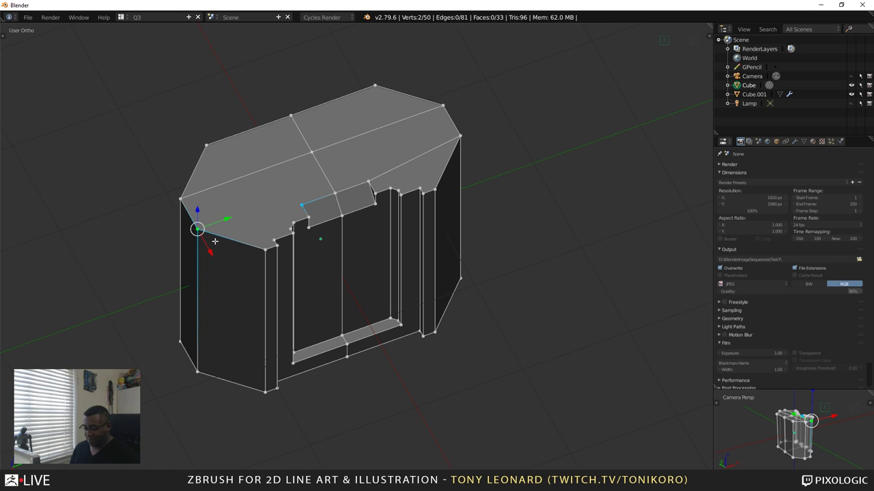
pyautogui.press('j')
# Cut a vertical edge loop into one half of the block's back face, sliding it close to the center seam
pyautogui.moveTo(216, 239); pyautogui.dragTo(448, 264, button='middle')
pyautogui.moveTo(371, 203); pyautogui.dragTo(392, 216, button='middle')
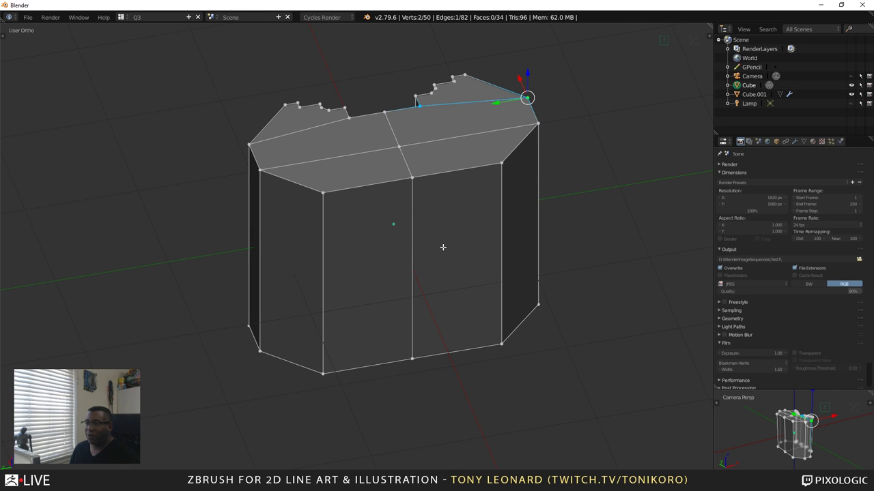
pyautogui.moveTo(443, 247); pyautogui.dragTo(364, 252, button='middle')
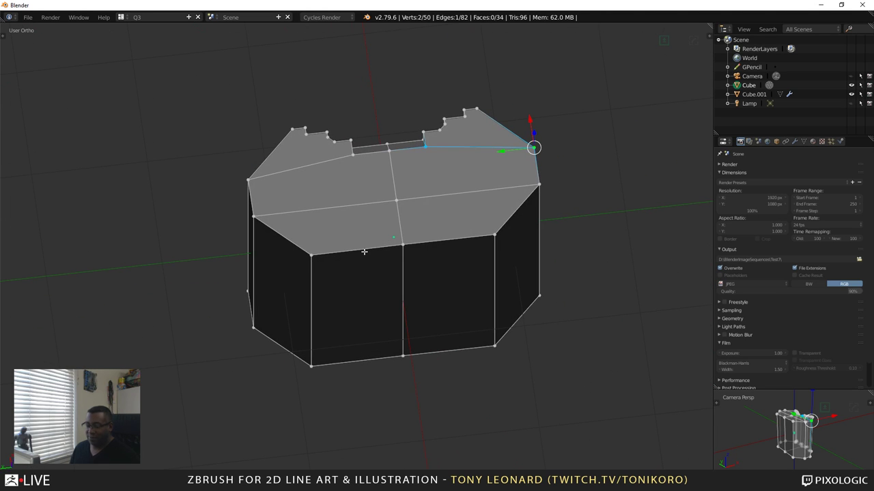
pyautogui.hotkey('ctrl', 'r')
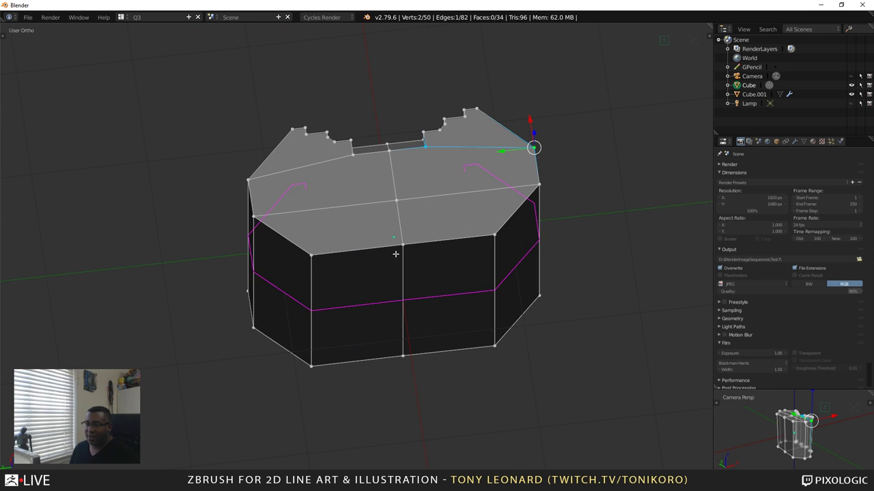
pyautogui.click(366, 254)
pyautogui.press('g')
pyautogui.press('g')
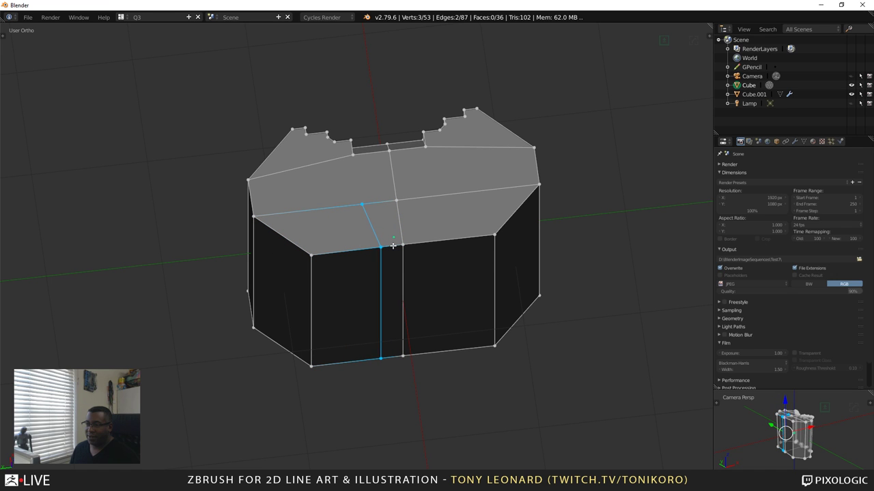
# In edge selection mode, move the new vertical back edge along Y to straighten its run across the top
pyautogui.moveTo(504, 297); pyautogui.dragTo(428, 282, button='middle')
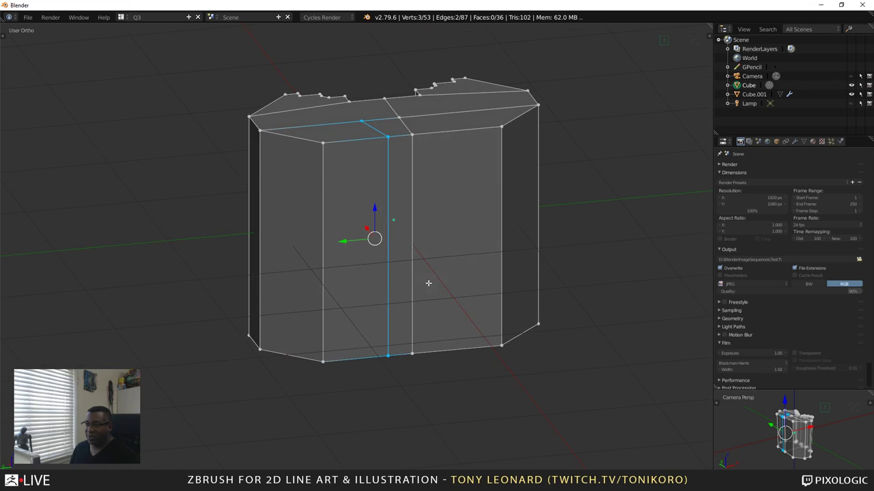
pyautogui.hotkey('ctrl', 'Tab')
pyautogui.click(386, 228)
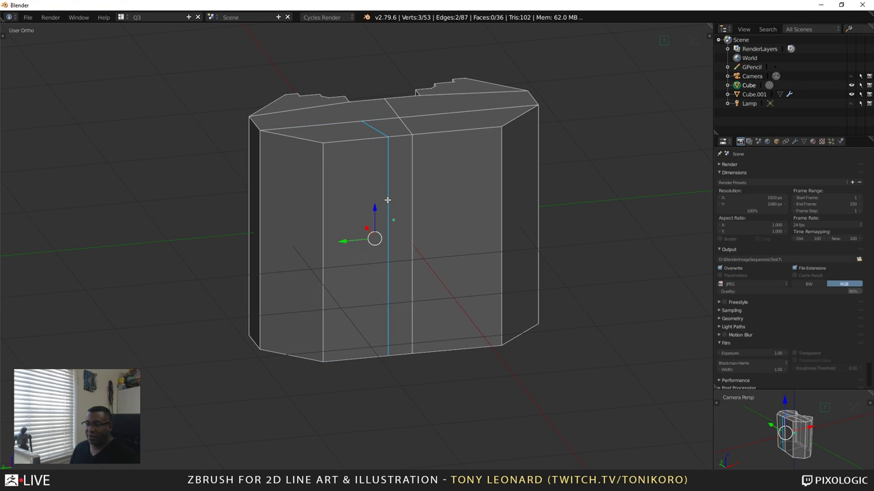
pyautogui.rightClick(387, 199)
pyautogui.moveTo(350, 254); pyautogui.dragTo(339, 243)
pyautogui.moveTo(506, 249); pyautogui.dragTo(470, 301, button='middle')
pyautogui.moveTo(322, 298); pyautogui.dragTo(324, 337, button='middle')
pyautogui.scroll(-3, 301, 330)
pyautogui.scroll(5, 321, 332)
pyautogui.moveTo(334, 258); pyautogui.dragTo(326, 270, button='middle')
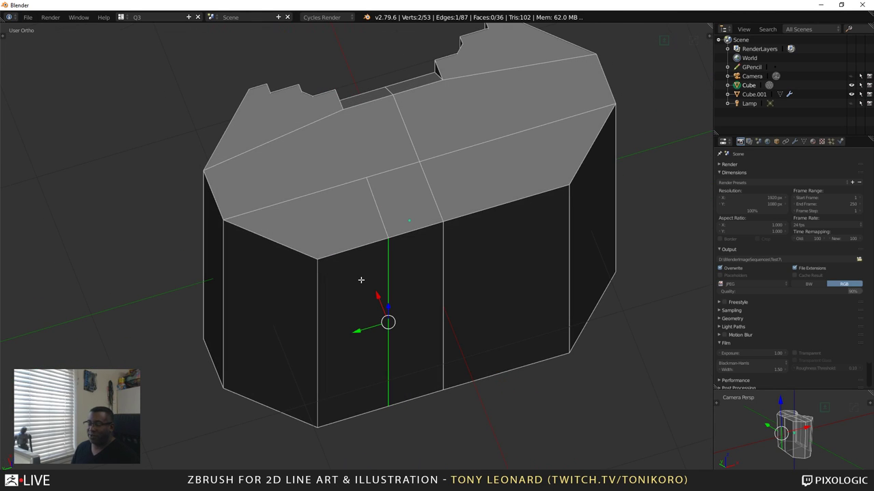
# In vertex selection mode, connect the new cut's vertex on the lengthwise top edge to the nearest upper notch corner
pyautogui.moveTo(305, 196); pyautogui.dragTo(347, 240, button='middle')
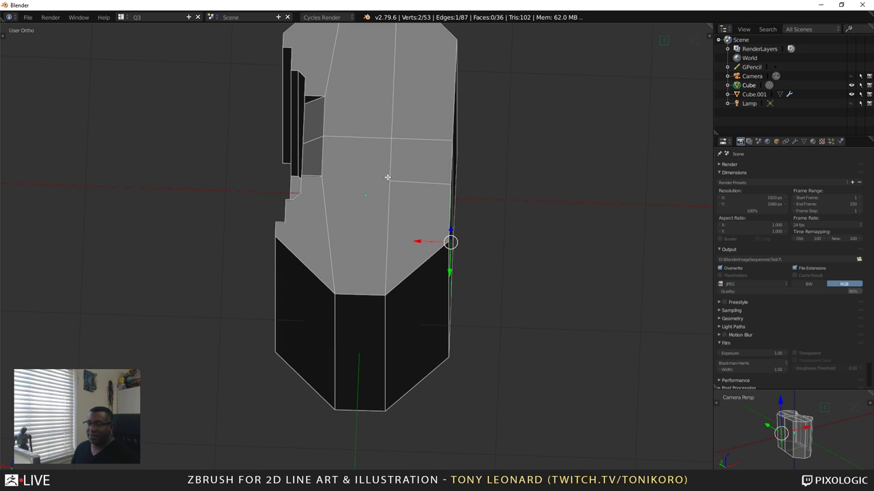
pyautogui.hotkey('ctrl', 'Tab')
pyautogui.click(366, 187)
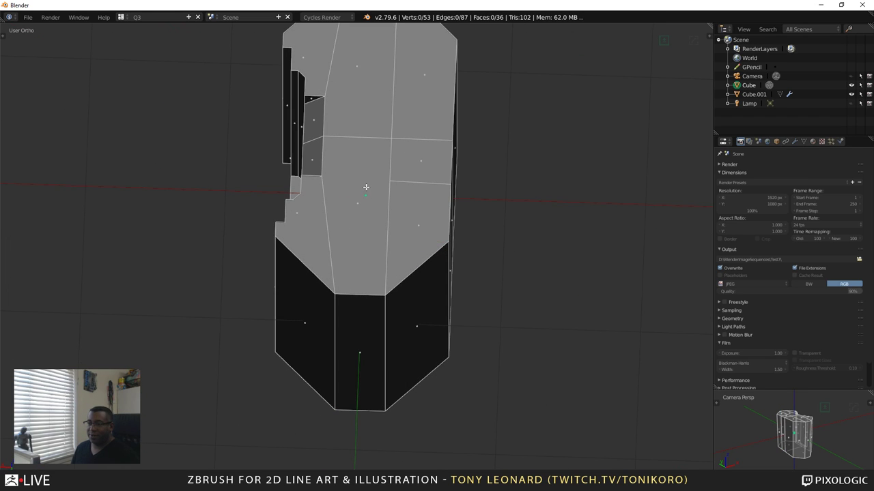
pyautogui.hotkey('ctrl', 'Tab')
pyautogui.click(369, 171)
pyautogui.rightClick(390, 180)
pyautogui.keyDown('shift'); pyautogui.rightClick(325, 176); pyautogui.keyUp('shift')
pyautogui.moveTo(486, 263); pyautogui.dragTo(394, 146, button='middle')
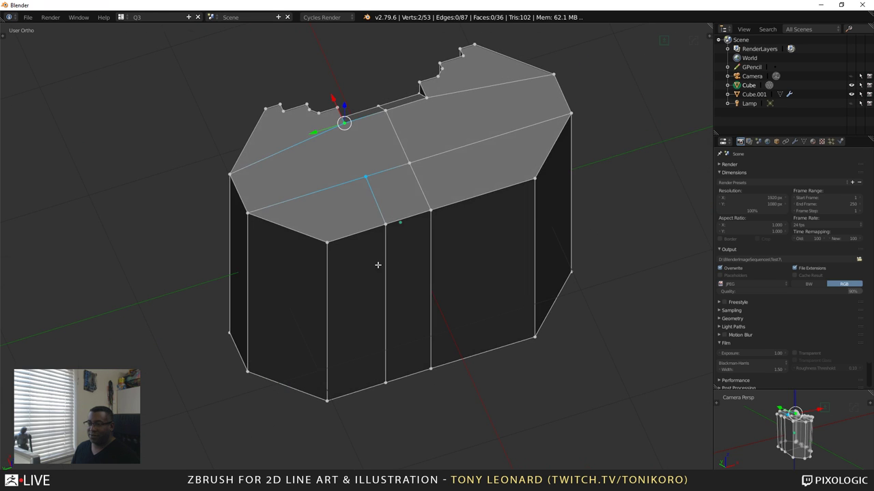
pyautogui.press('j')
# Examine the edge flow on the block's top around the stepped corner and chamfered end
pyautogui.moveTo(351, 239); pyautogui.dragTo(303, 224, button='middle')
pyautogui.scroll(3, 336, 230)
pyautogui.scroll(-3, 340, 251)
pyautogui.moveTo(352, 106); pyautogui.dragTo(279, 171, button='middle')
pyautogui.scroll(2, 391, 213)
pyautogui.moveTo(391, 214); pyautogui.dragTo(280, 292, button='middle')
pyautogui.scroll(-5, 378, 281)
pyautogui.scroll(6, 343, 306)
pyautogui.moveTo(344, 306); pyautogui.dragTo(354, 289, button='middle')
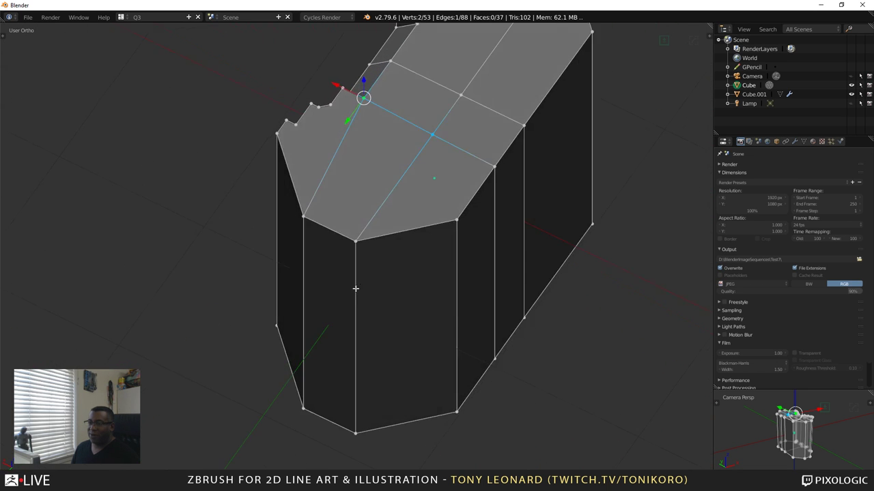
pyautogui.keyDown('shift'); pyautogui.moveTo(383, 236); pyautogui.dragTo(252, 231, button='middle'); pyautogui.keyUp('shift')
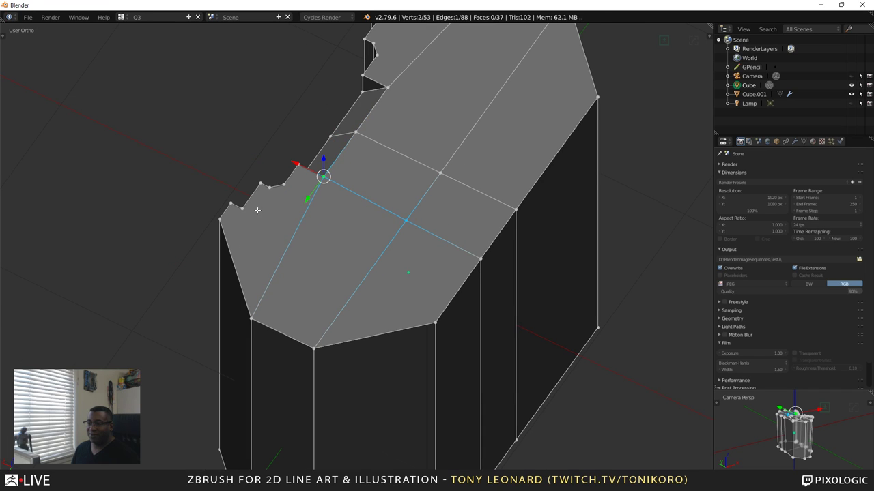
pyautogui.moveTo(266, 217); pyautogui.dragTo(336, 280, button='middle')
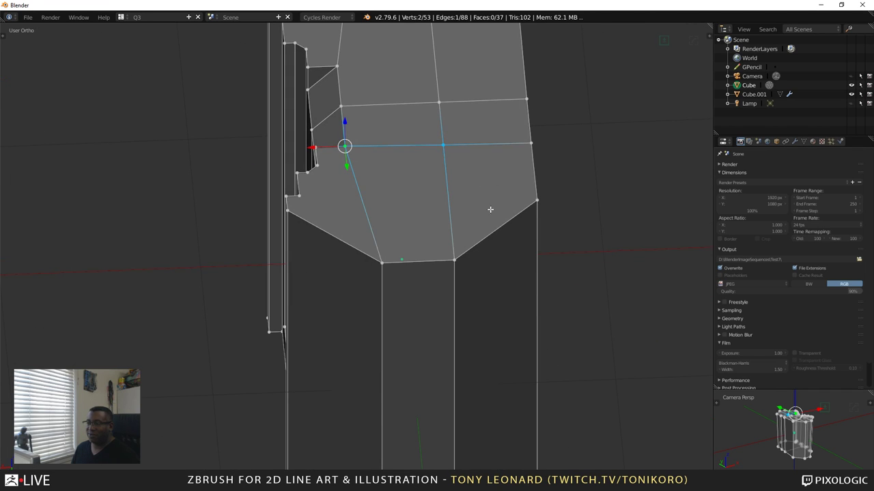
# Symmetrize the mesh along Y to copy the edited half's crosswise edges onto the opposite half
pyautogui.scroll(-5, 291, 252)
pyautogui.moveTo(490, 210); pyautogui.dragTo(337, 209, button='middle')
pyautogui.hotkey('alt', 'x')
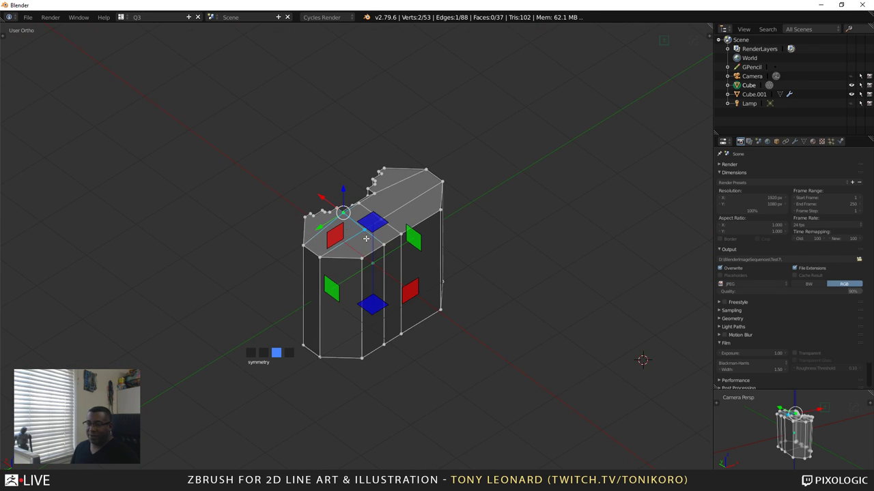
pyautogui.click(337, 290)
# Cut another loop across the top and down the back, sliding it just outside the crosswise edge at the notch corner
pyautogui.moveTo(439, 304); pyautogui.dragTo(391, 138, button='middle')
pyautogui.scroll(4, 293, 309)
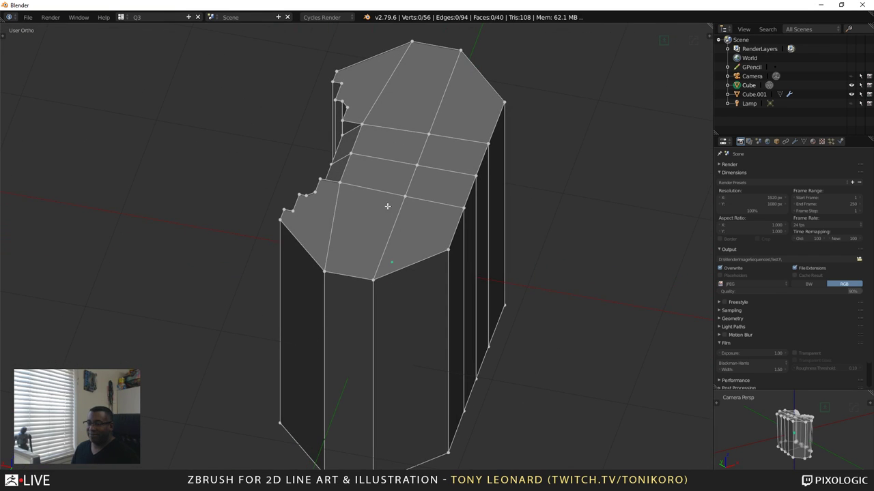
pyautogui.moveTo(356, 285); pyautogui.dragTo(324, 294, button='middle')
pyautogui.hotkey('ctrl', 'r')
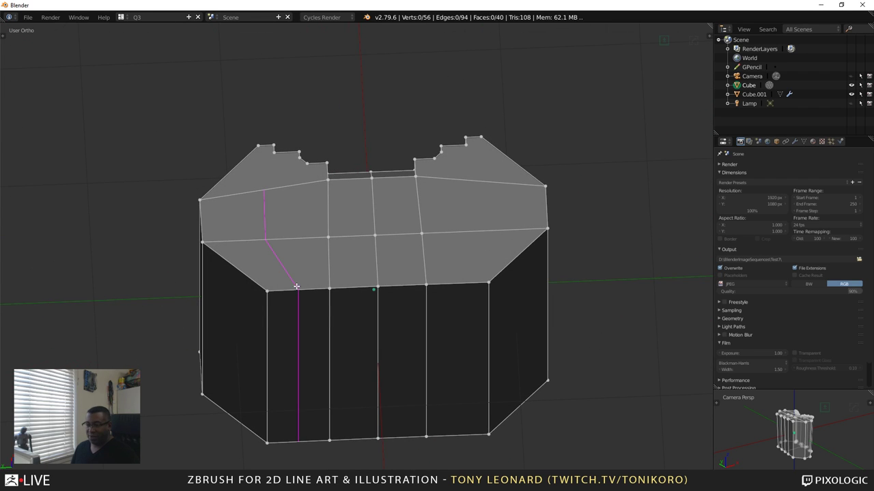
pyautogui.click(309, 288)
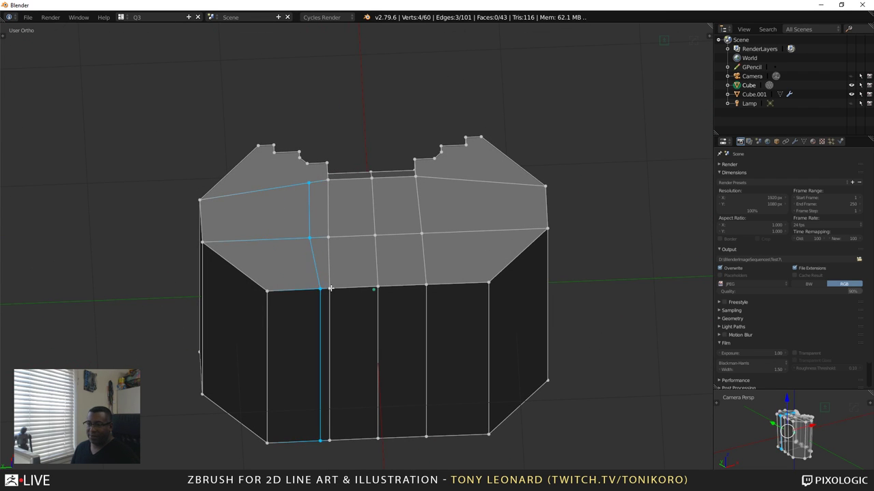
# Connect the front end of the new top cut to the nearest vertex of the stepped recess edge
pyautogui.moveTo(332, 295); pyautogui.dragTo(331, 208, button='middle')
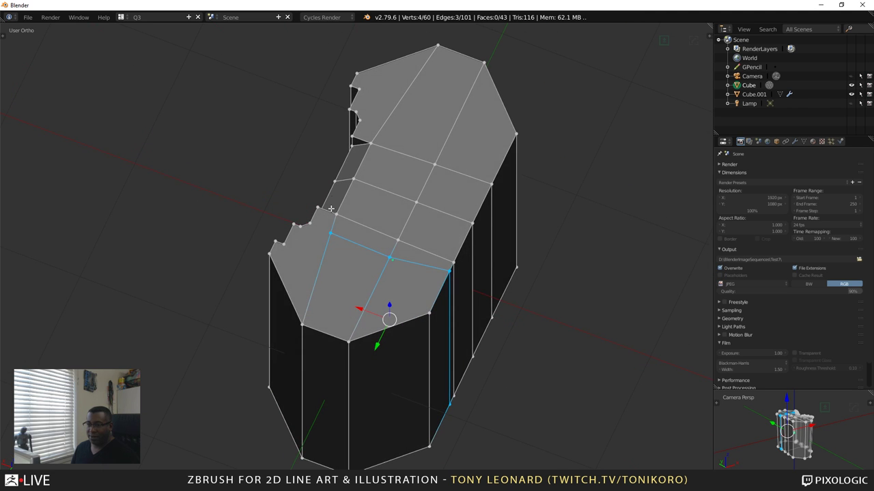
pyautogui.rightClick(332, 232)
pyautogui.keyDown('shift'); pyautogui.rightClick(309, 222); pyautogui.keyUp('shift')
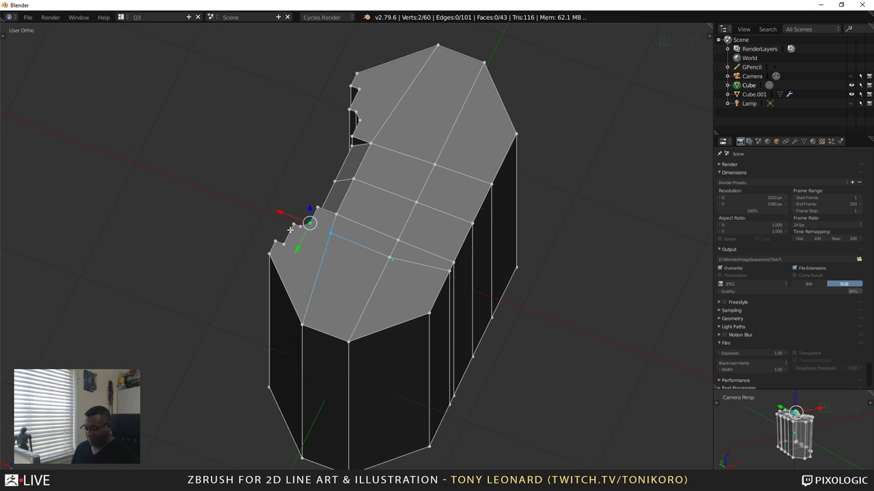
pyautogui.moveTo(237, 282); pyautogui.dragTo(359, 291, button='middle')
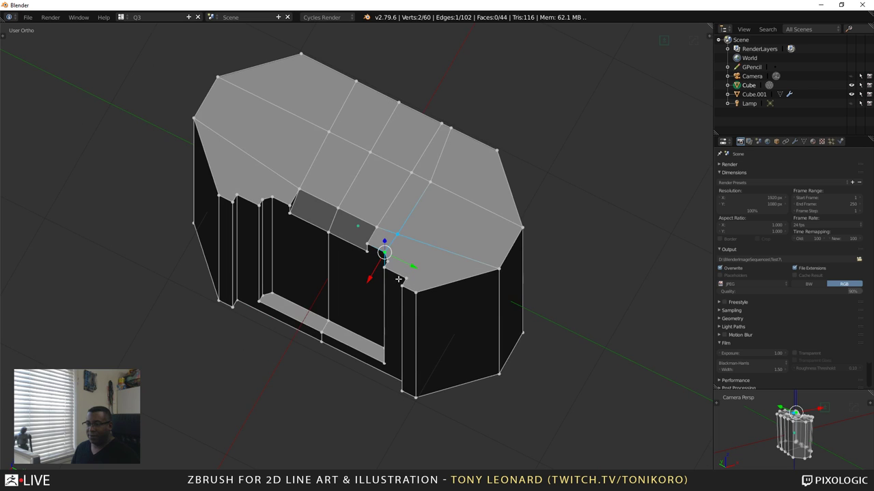
# Connect the outermost inner step vertex to the back corner of the top with an edge path across both lengthwise edges
pyautogui.scroll(5, 399, 279)
pyautogui.keyDown('shift'); pyautogui.moveTo(500, 314); pyautogui.dragTo(350, 298, button='middle'); pyautogui.keyUp('shift')
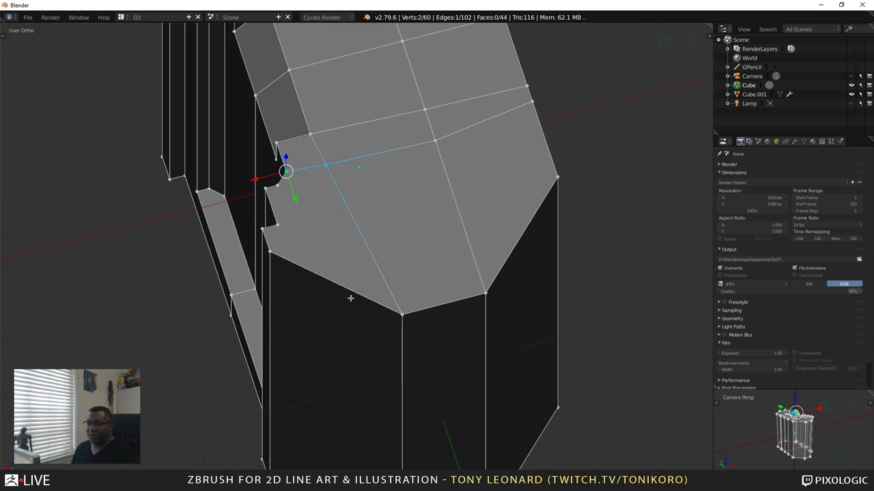
pyautogui.rightClick(276, 224)
pyautogui.keyDown('shift'); pyautogui.rightClick(558, 176); pyautogui.keyUp('shift')
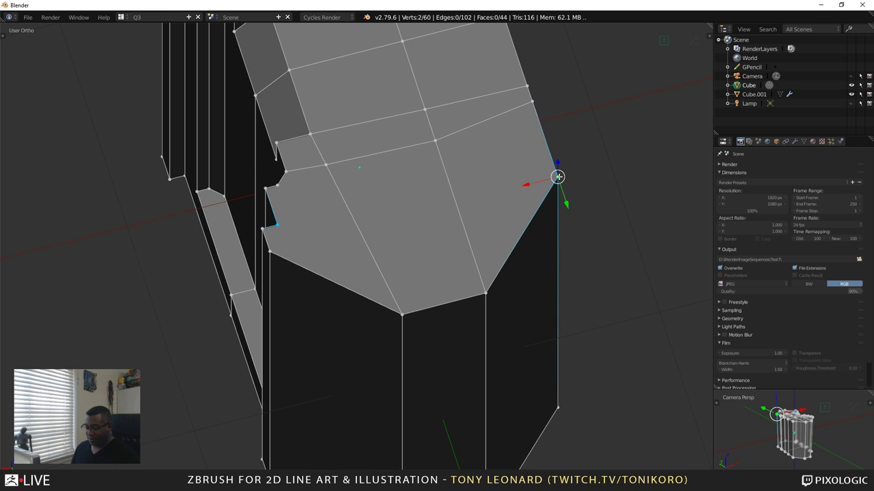
pyautogui.moveTo(386, 230); pyautogui.dragTo(381, 280, button='middle')
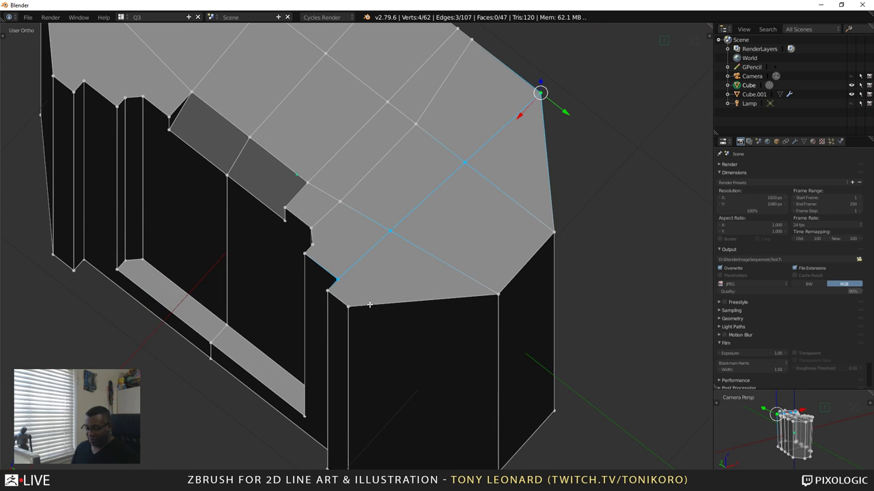
# Cut a vertical loop into the front chamfer near its recess-side edge and connect its top vertex to the inner step vertex
pyautogui.hotkey('ctrl', 'r')
pyautogui.click(369, 304)
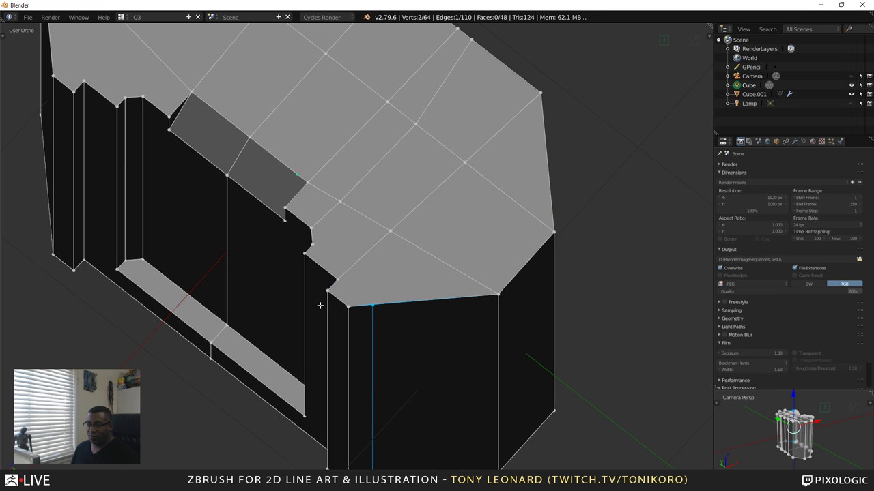
pyautogui.rightClick(370, 304)
pyautogui.keyDown('shift'); pyautogui.rightClick(339, 278); pyautogui.keyUp('shift')
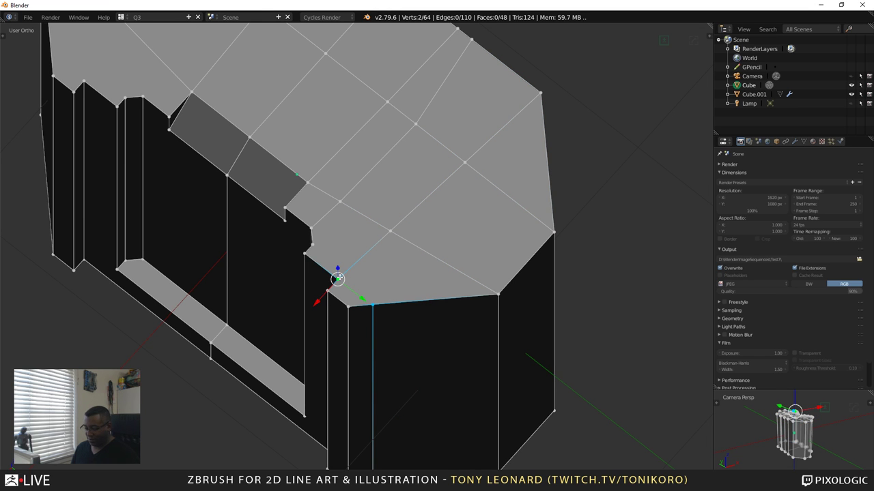
pyautogui.press('j')
# In edge selection mode, move the outer vertical cut on the back face along Y, farther from its neighboring edge
pyautogui.scroll(-1, 412, 307)
pyautogui.moveTo(412, 306); pyautogui.dragTo(316, 290, button='middle')
pyautogui.hotkey('ctrl', 'Tab')
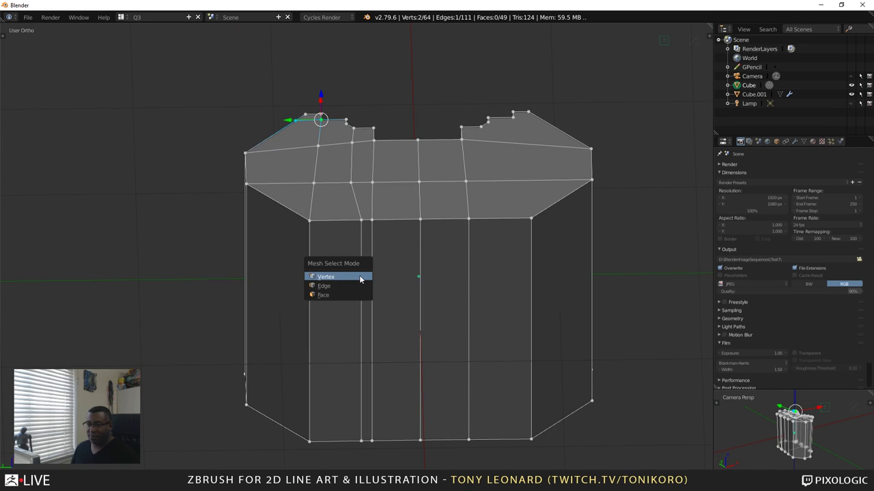
pyautogui.click(347, 288)
pyautogui.rightClick(355, 278)
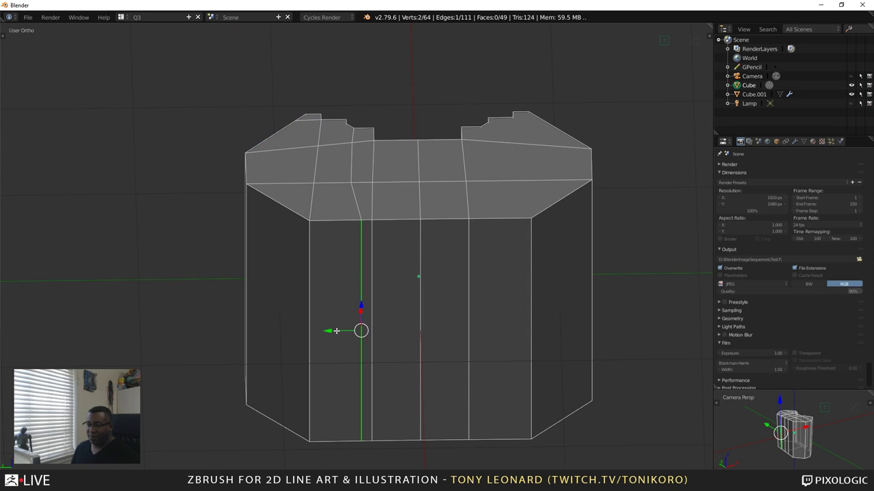
pyautogui.press('g')
pyautogui.press('y')
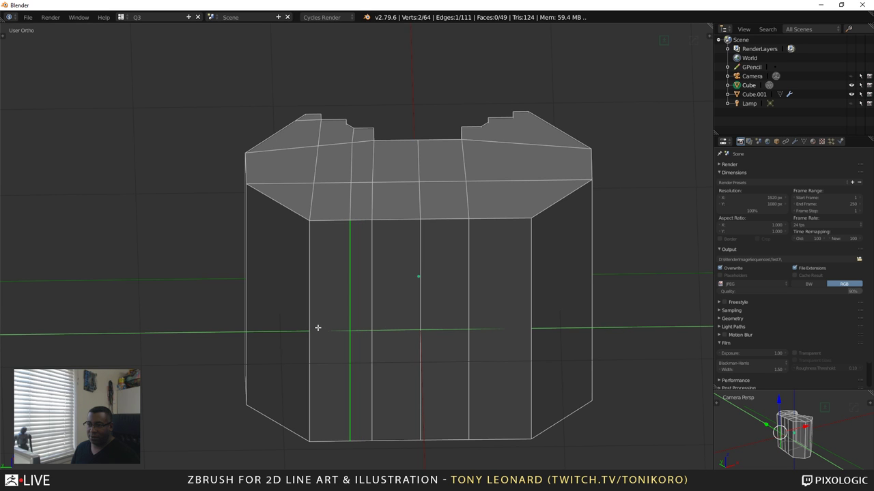
pyautogui.click(317, 327)
# Symmetrize the mesh along Y again to mirror the additional stepped-corner cuts and chamfer edge onto the other half
pyautogui.moveTo(317, 327); pyautogui.dragTo(277, 311, button='middle')
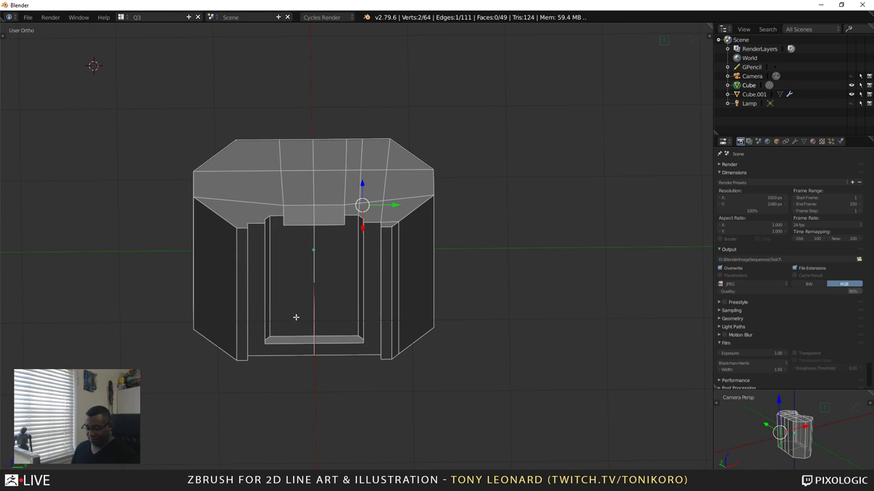
pyautogui.hotkey('alt', 'x')
pyautogui.moveTo(425, 299); pyautogui.dragTo(357, 241, button='middle')
pyautogui.click(376, 263)
# In vertex selection mode, connect the inner recess vertex on the block's underside to the bottom vertex of the front chamfer cut
pyautogui.scroll(2, 363, 285)
pyautogui.moveTo(363, 285); pyautogui.dragTo(405, 295, button='middle')
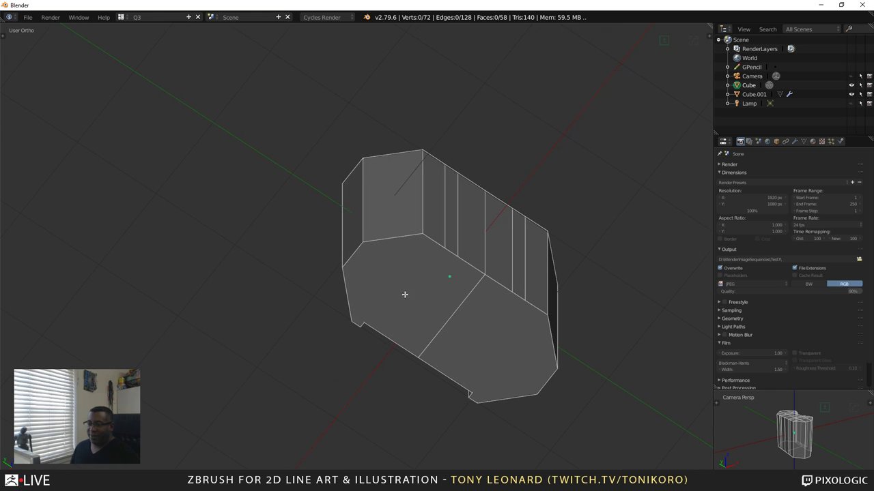
pyautogui.rightClick(365, 318)
pyautogui.hotkey('ctrl', 'Tab')
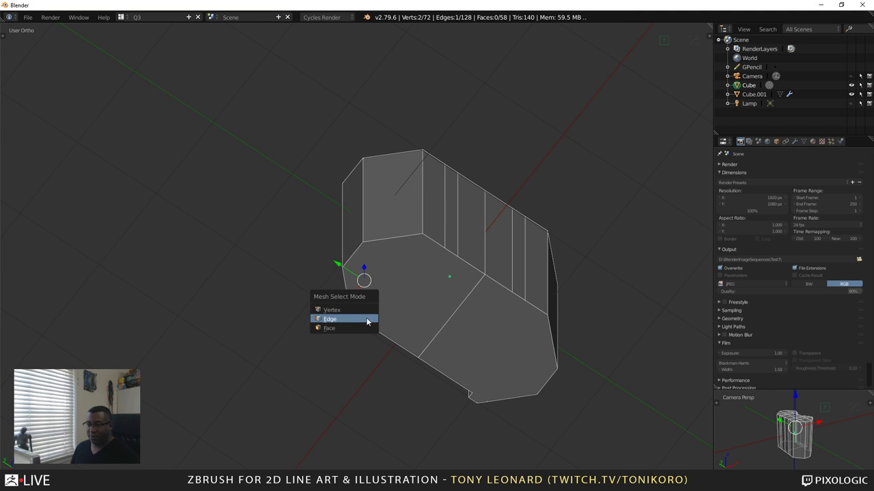
pyautogui.click(366, 307)
pyautogui.moveTo(366, 307); pyautogui.dragTo(438, 345, button='middle')
pyautogui.scroll(4, 438, 346)
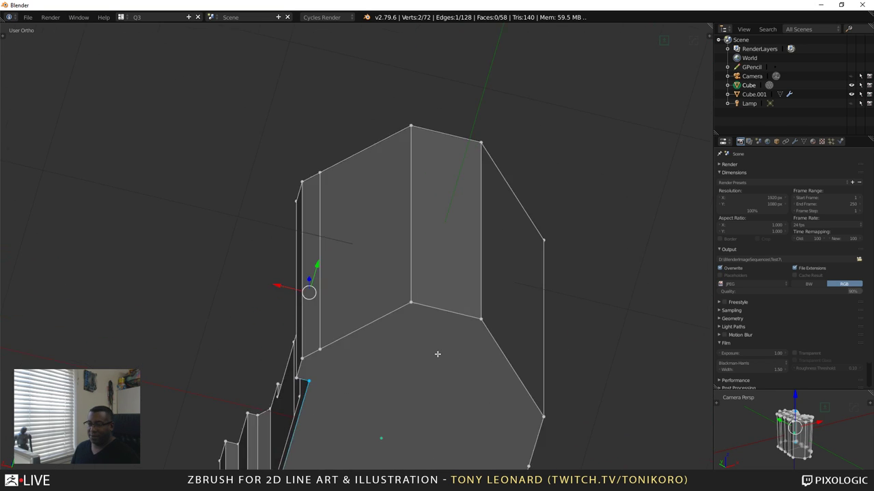
pyautogui.rightClick(355, 308)
pyautogui.keyDown('shift'); pyautogui.rightClick(365, 279); pyautogui.keyUp('shift')
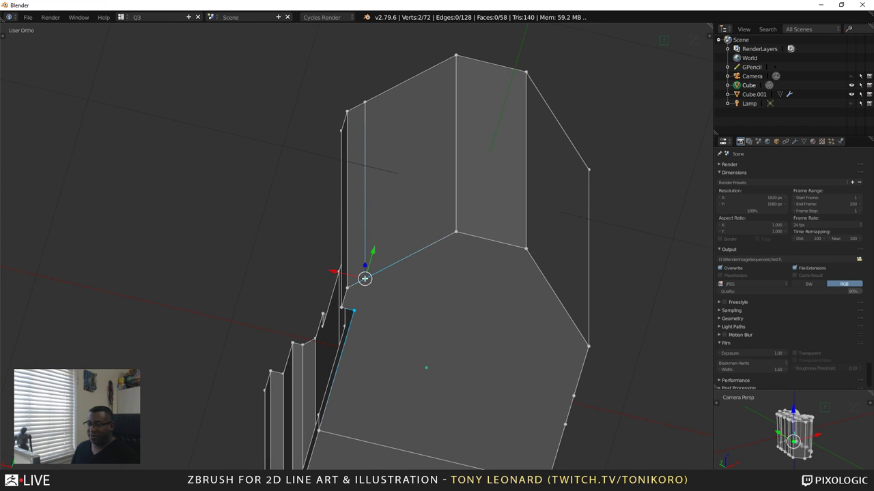
pyautogui.press('j')
pyautogui.scroll(-3, 443, 335)
pyautogui.moveTo(443, 334); pyautogui.dragTo(392, 327, button='middle')
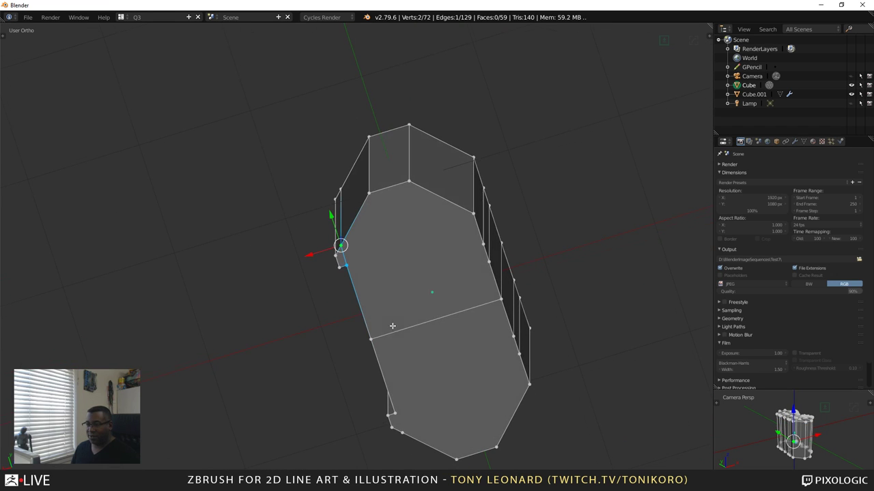
# Connect the bottom vertex of the front chamfer cut to the back corner vertex across the block's underside
pyautogui.keyDown('shift'); pyautogui.rightClick(473, 214); pyautogui.keyUp('shift')
pyautogui.press('j')
pyautogui.scroll(-4, 473, 212)
pyautogui.moveTo(466, 266); pyautogui.dragTo(376, 297, button='middle')
pyautogui.scroll(5, 391, 307)
pyautogui.keyDown('shift'); pyautogui.moveTo(443, 359); pyautogui.dragTo(446, 296, button='middle'); pyautogui.keyUp('shift')
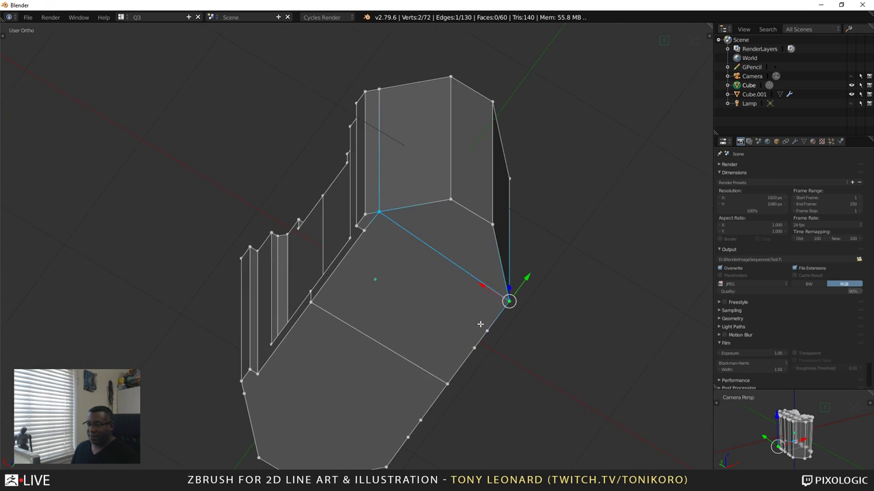
# Connect the inner recess vertex to the bottom vertex of the outer back-face cut across the underside
pyautogui.moveTo(480, 324); pyautogui.dragTo(320, 328, button='middle')
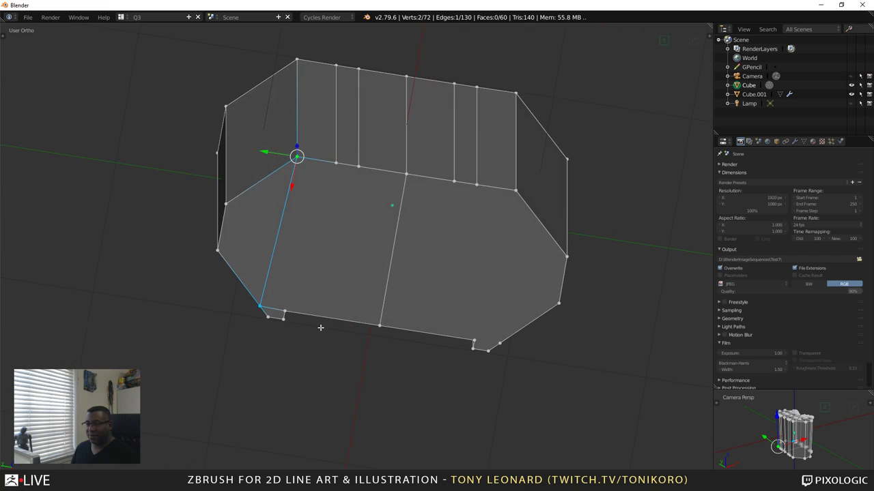
pyautogui.rightClick(286, 304)
pyautogui.keyDown('shift'); pyautogui.rightClick(332, 168); pyautogui.keyUp('shift')
pyautogui.press('j')
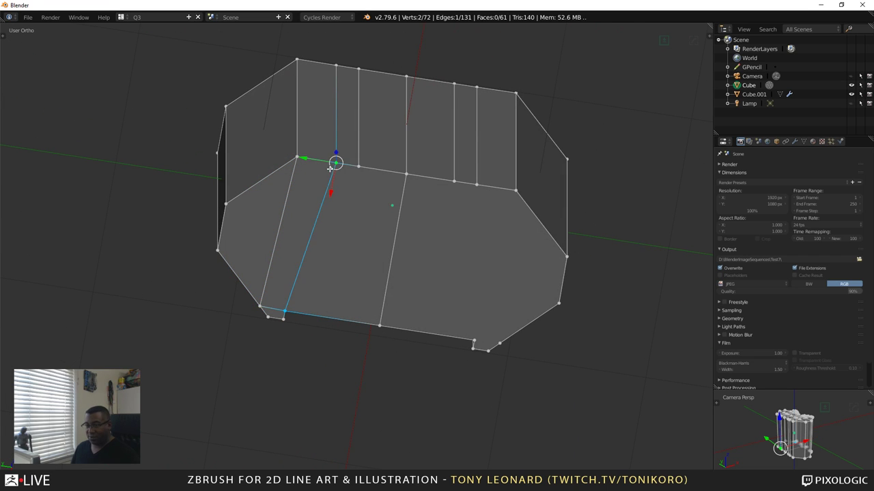
# Try to connect the inner back-face cut's bottom vertex across the underside to the lower corner of the front inset panel
pyautogui.scroll(-3, 329, 168)
pyautogui.moveTo(330, 169); pyautogui.dragTo(336, 195, button='middle')
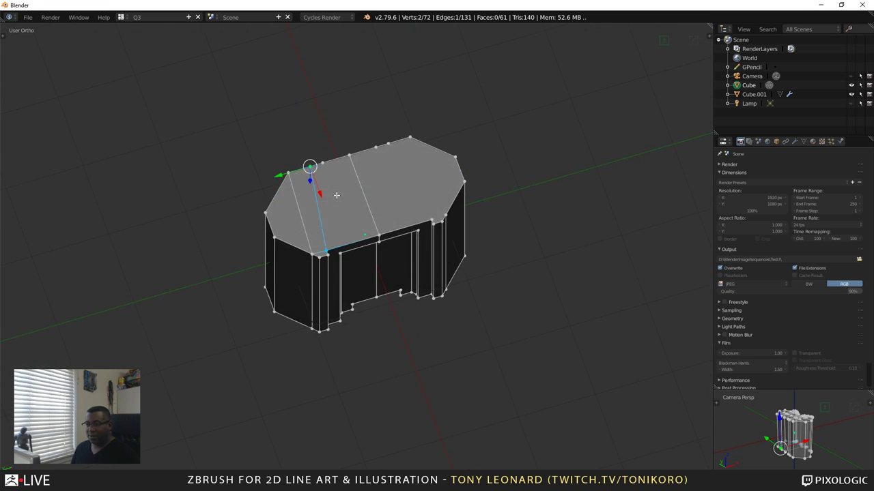
pyautogui.scroll(7, 351, 236)
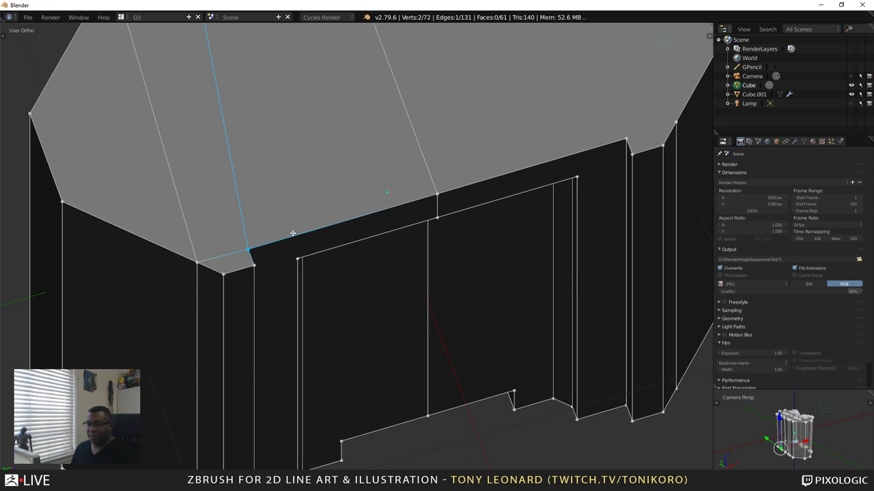
pyautogui.moveTo(326, 240); pyautogui.dragTo(295, 255, button='middle')
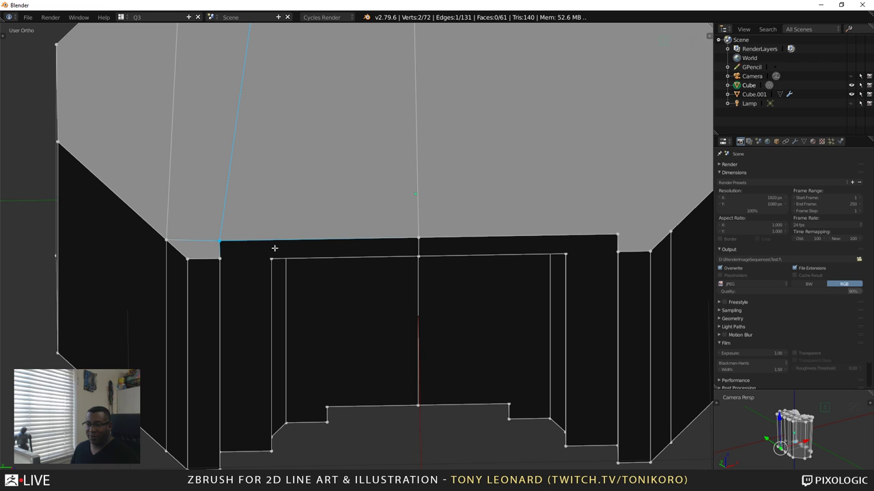
pyautogui.scroll(-5, 294, 247)
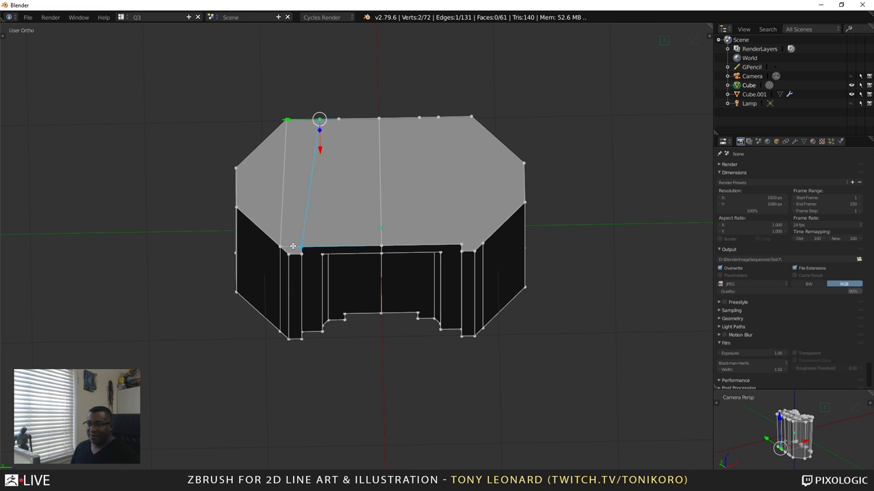
pyautogui.moveTo(293, 245); pyautogui.dragTo(336, 230, button='middle')
pyautogui.rightClick(310, 166)
pyautogui.keyDown('shift'); pyautogui.rightClick(340, 231); pyautogui.keyUp('shift')
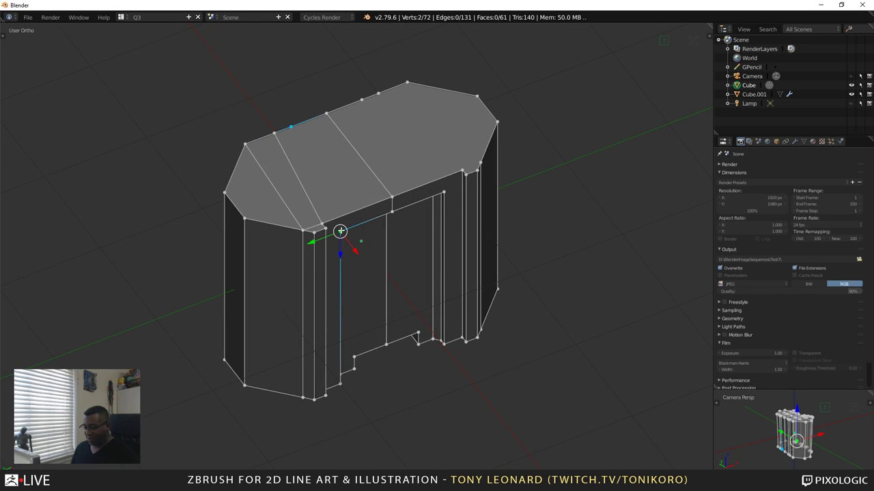
pyautogui.press('j')
# Move the new vertex on the front bottom edge along Y until it sits below the inset panel's lower corner
pyautogui.moveTo(326, 268); pyautogui.dragTo(318, 231, button='middle')
pyautogui.rightClick(304, 224)
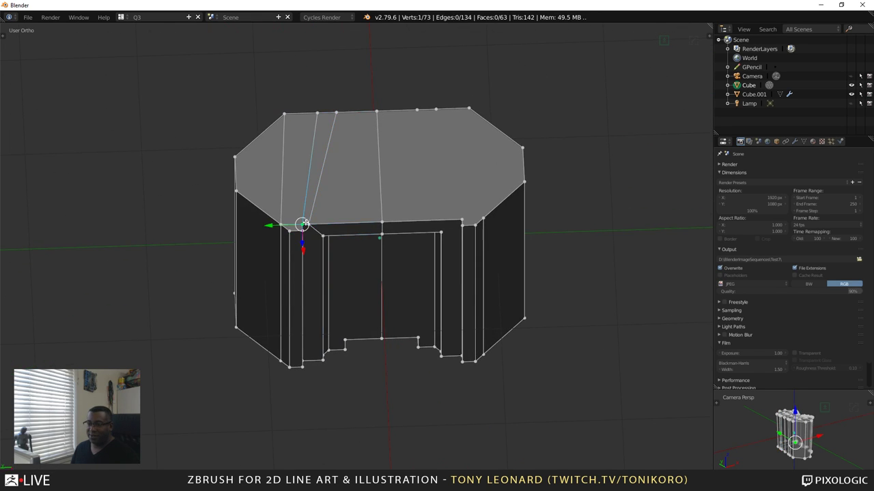
pyautogui.rightClick(309, 222)
pyautogui.press('g')
pyautogui.press('x')
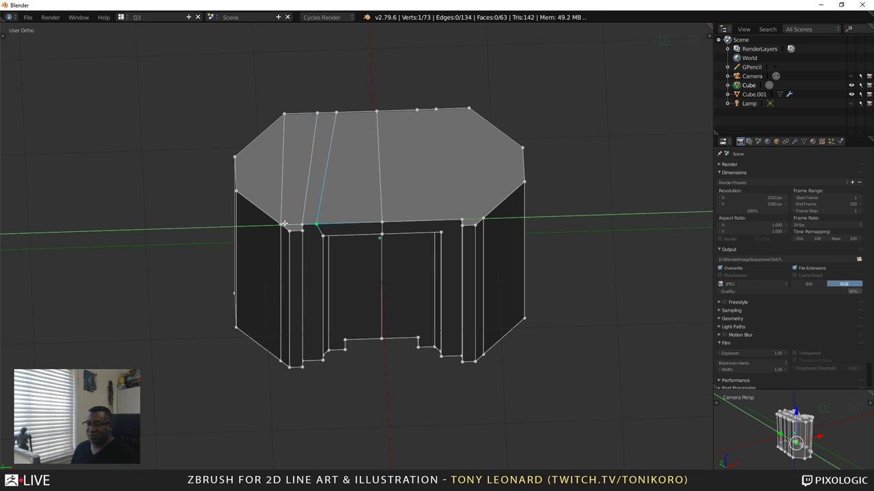
pyautogui.click(290, 221)
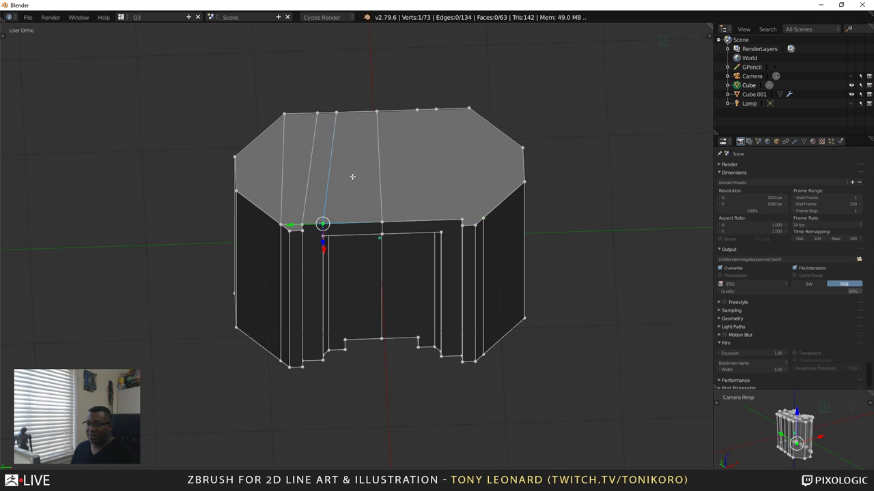
# Undo the vertex move and the connection between the back-face cut and the inset panel corner
pyautogui.moveTo(351, 175); pyautogui.dragTo(381, 294, button='middle')
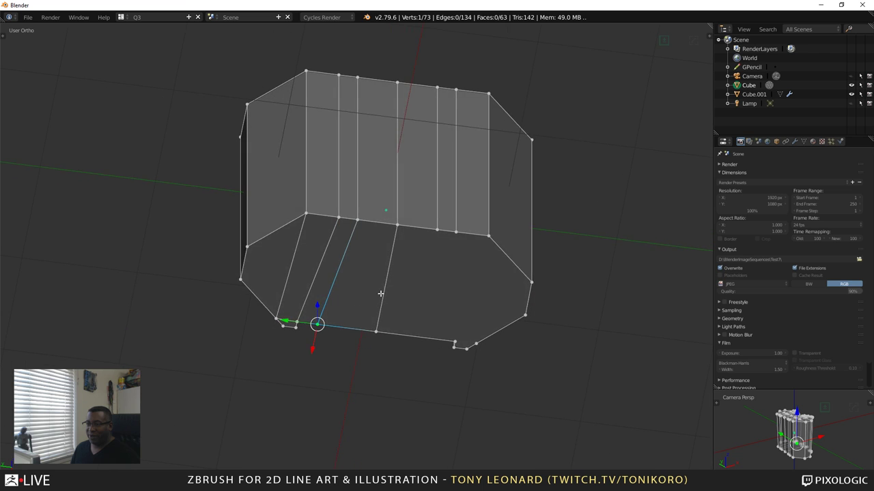
pyautogui.scroll(2, 398, 279)
pyautogui.scroll(-6, 398, 279)
pyautogui.scroll(1, 318, 249)
pyautogui.moveTo(317, 249); pyautogui.dragTo(524, 308, button='middle')
pyautogui.scroll(4, 355, 277)
pyautogui.moveTo(355, 278); pyautogui.dragTo(321, 175, button='middle')
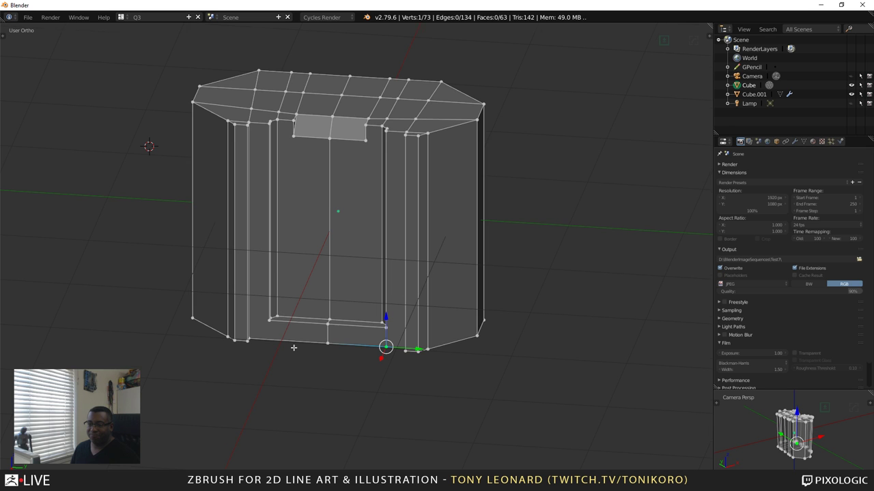
pyautogui.moveTo(293, 347); pyautogui.dragTo(288, 287, button='middle')
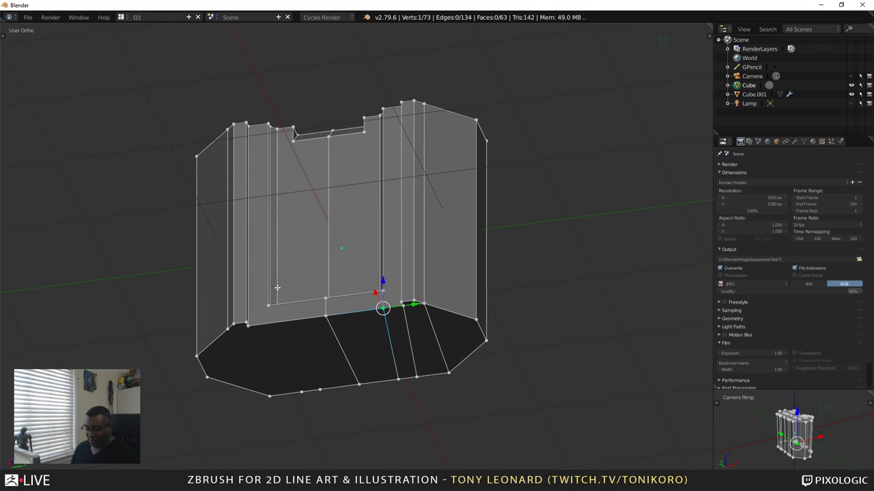
pyautogui.press('g')
pyautogui.press('g')
pyautogui.click(291, 291)
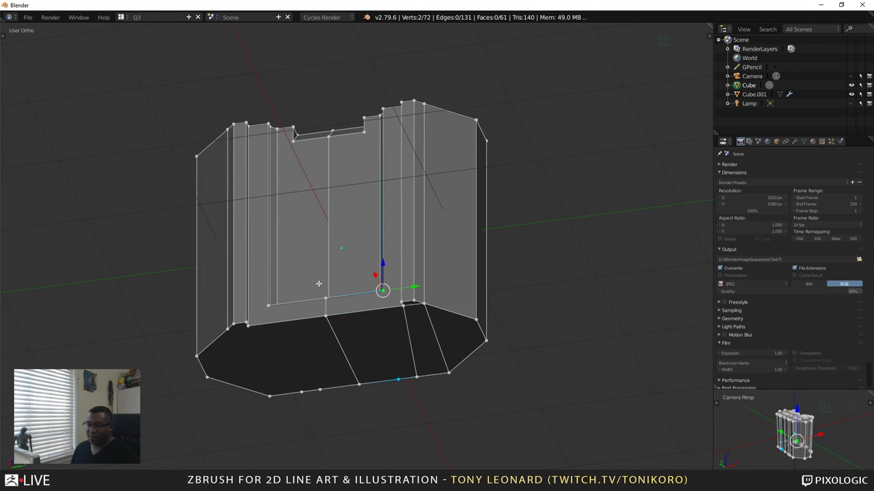
# Try to connect the inner back-face cut's bottom vertex to the lower corner vertex of the front top notch
pyautogui.moveTo(318, 283); pyautogui.dragTo(327, 303, button='middle')
pyautogui.rightClick(307, 388)
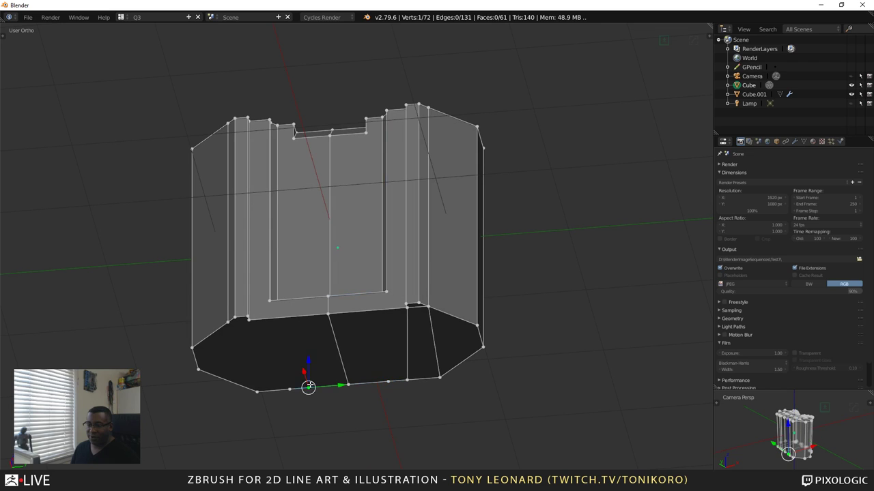
pyautogui.moveTo(307, 388); pyautogui.dragTo(316, 140, button='middle')
pyautogui.keyDown('shift'); pyautogui.rightClick(298, 122); pyautogui.keyUp('shift')
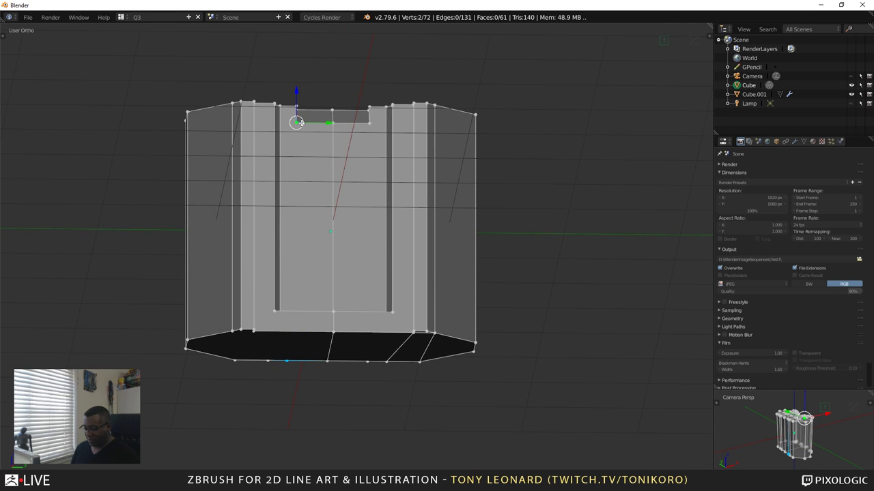
pyautogui.scroll(-1, 332, 215)
pyautogui.scroll(4, 344, 277)
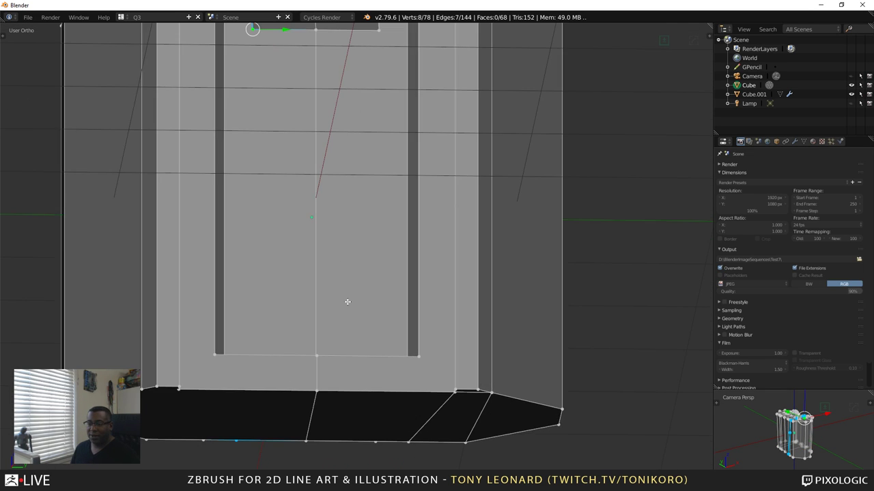
# Undo the connection between the back-face cut's bottom vertex and the notch corner
pyautogui.moveTo(347, 303); pyautogui.dragTo(301, 297, button='middle')
pyautogui.scroll(-4, 281, 239)
pyautogui.scroll(-8, 281, 238)
pyautogui.scroll(7, 314, 261)
pyautogui.scroll(2, 317, 275)
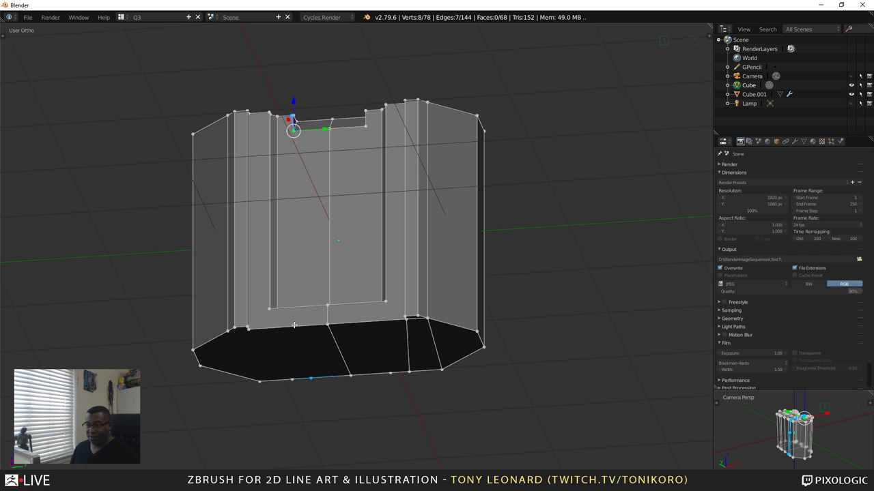
pyautogui.moveTo(338, 327); pyautogui.dragTo(298, 343, button='middle')
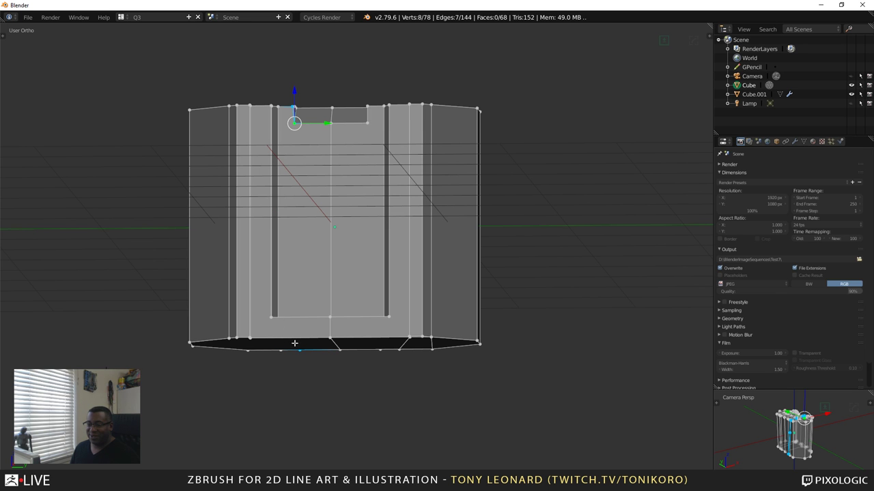
pyautogui.hotkey('ctrl', 'z')
pyautogui.moveTo(301, 324); pyautogui.dragTo(310, 386, button='middle')
pyautogui.hotkey('ctrl', 'z')
pyautogui.hotkey('ctrl', 'z')
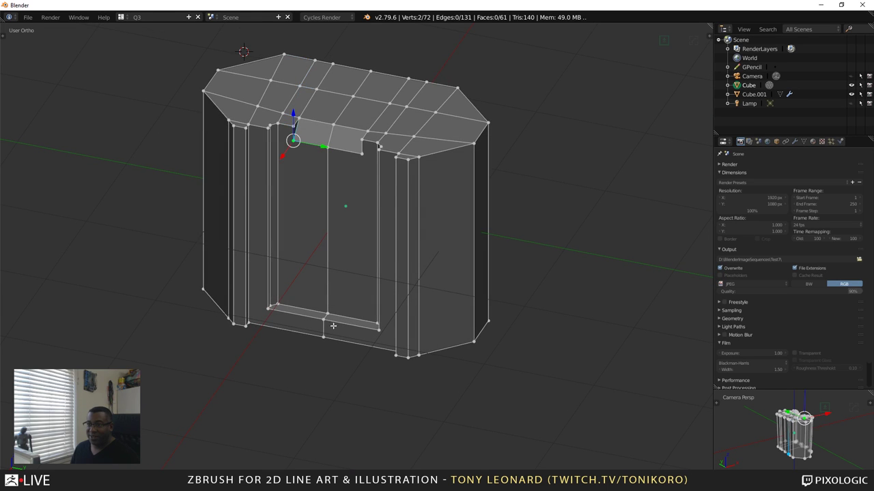
# Examine the block's front inset panel, top notch and underside from several angles to plan the remaining cuts
pyautogui.moveTo(333, 327); pyautogui.dragTo(363, 294, button='middle')
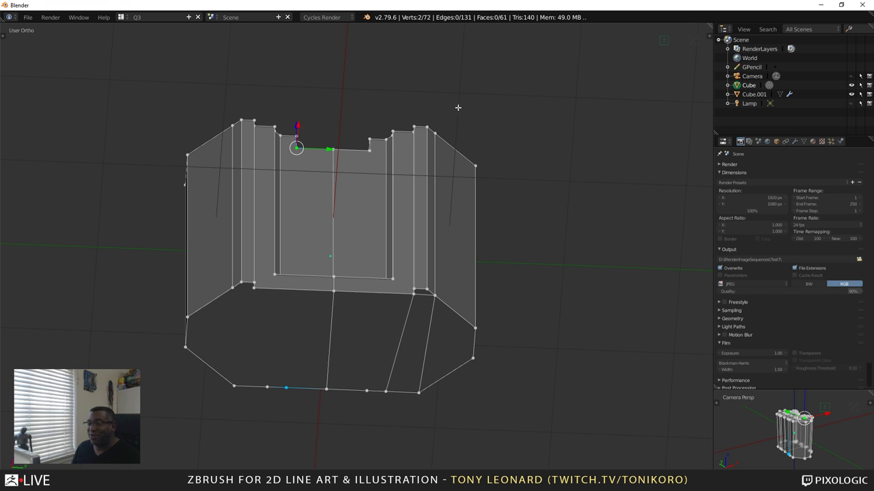
pyautogui.moveTo(456, 107); pyautogui.dragTo(485, 199, button='middle')
pyautogui.scroll(3, 450, 195)
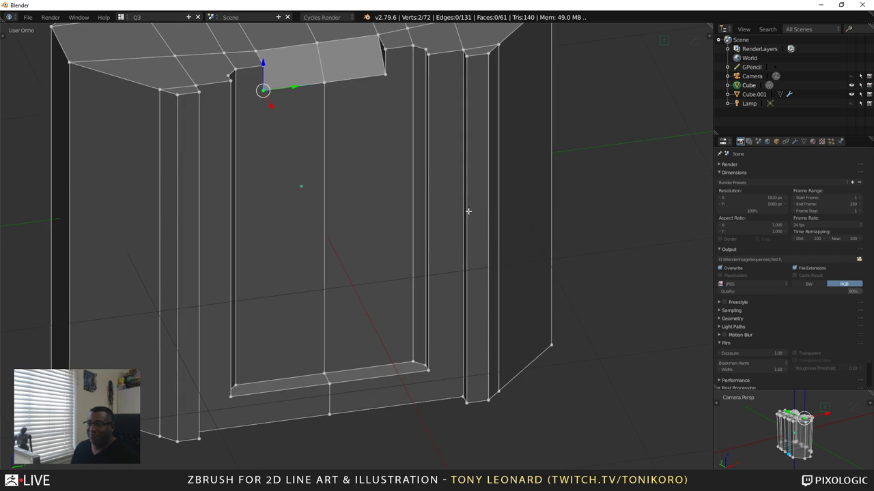
pyautogui.keyDown('shift'); pyautogui.moveTo(426, 227); pyautogui.dragTo(503, 213, button='middle'); pyautogui.keyUp('shift')
pyautogui.scroll(-5, 478, 181)
pyautogui.moveTo(380, 255); pyautogui.dragTo(332, 350, button='middle')
pyautogui.scroll(-2, 370, 332)
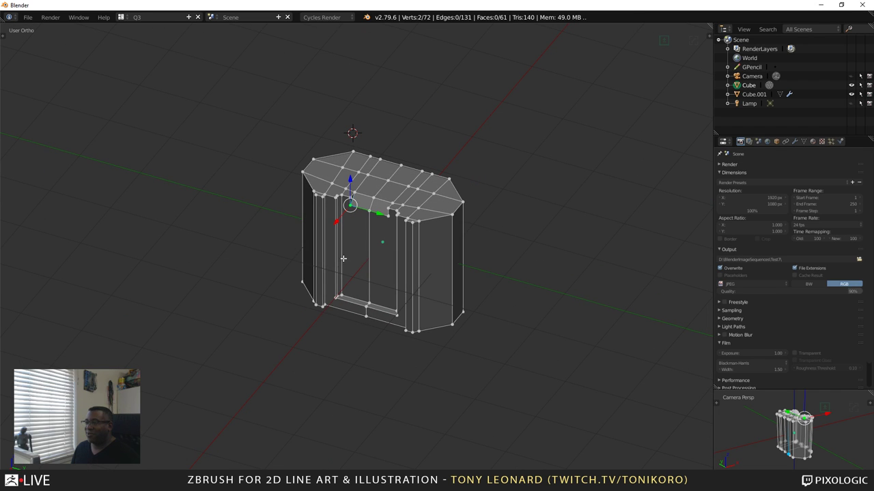
pyautogui.scroll(4, 380, 256)
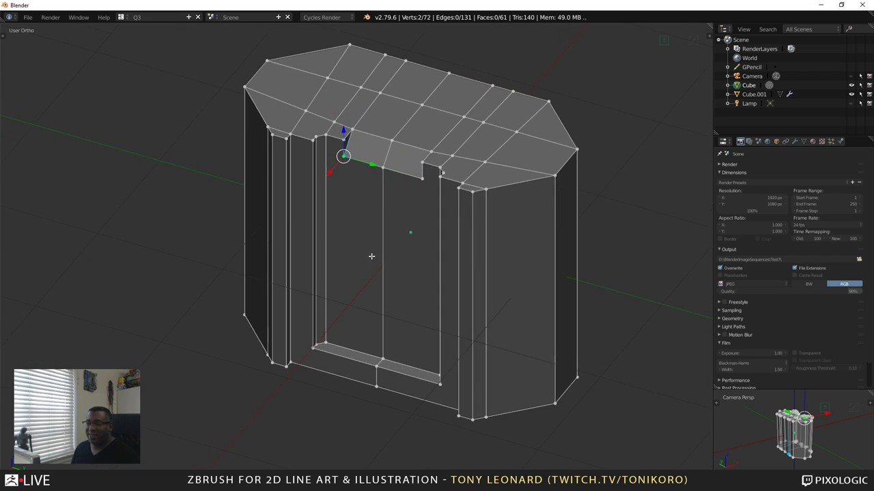
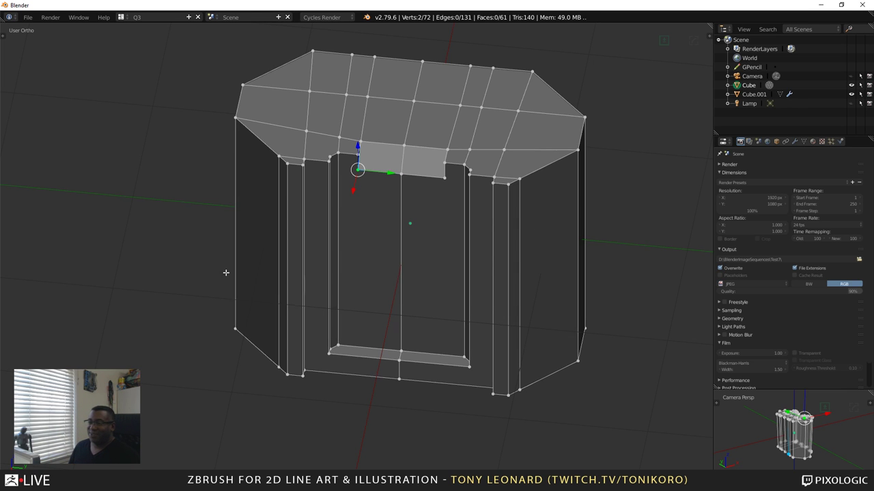
# Cut a horizontal loop around the side walls and slide it up near the top, level with the notch's lower edge
pyautogui.moveTo(470, 270); pyautogui.dragTo(375, 332, button='middle')
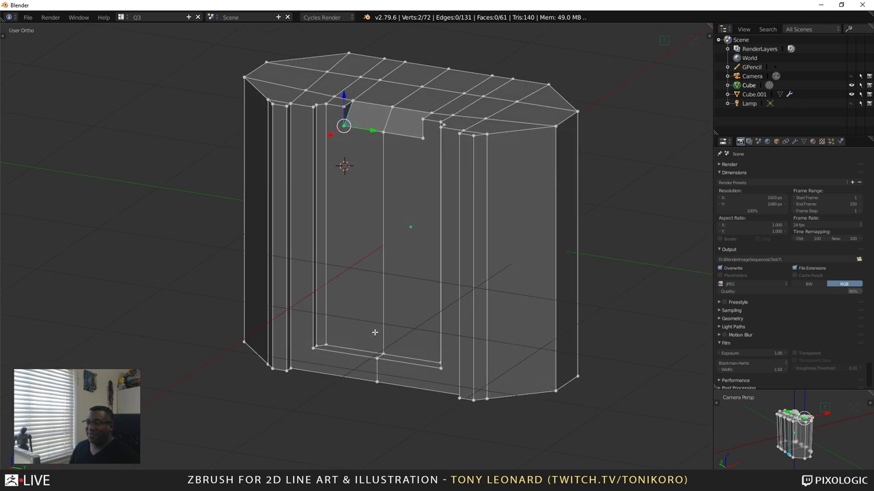
pyautogui.scroll(4, 480, 291)
pyautogui.scroll(-5, 476, 293)
pyautogui.moveTo(474, 297); pyautogui.dragTo(467, 306, button='middle')
pyautogui.scroll(4, 466, 305)
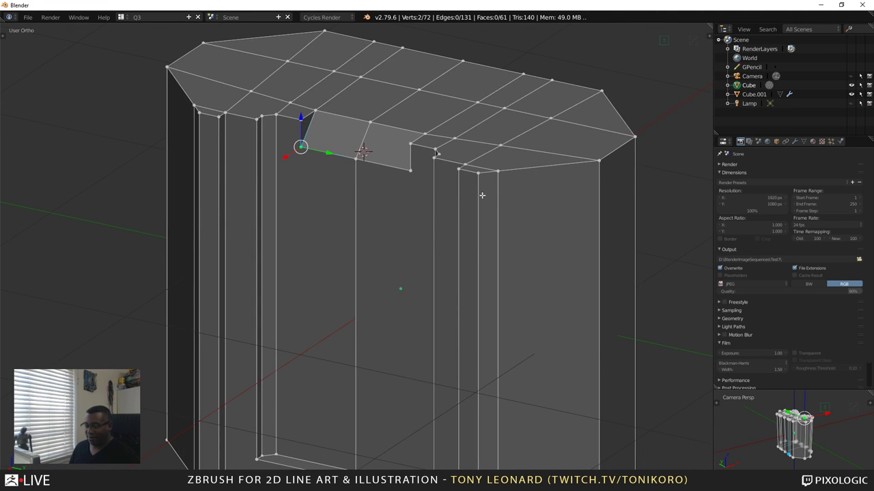
pyautogui.hotkey('ctrl', 'r')
pyautogui.click(470, 204)
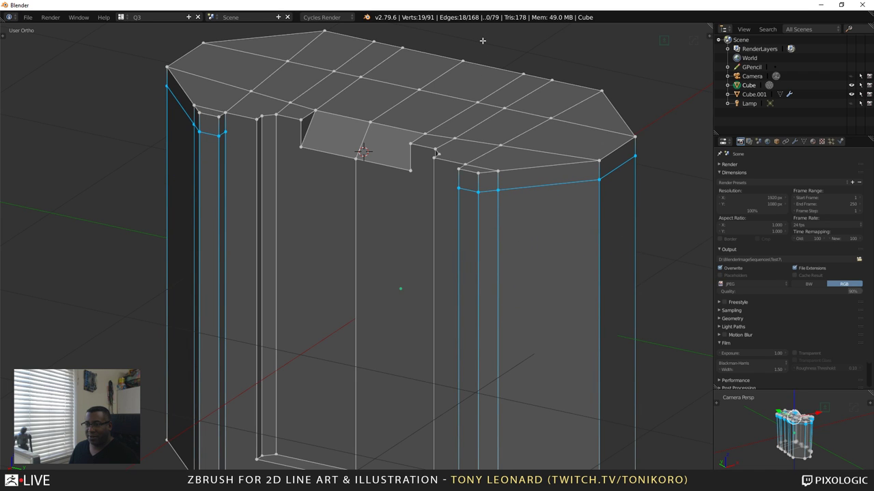
pyautogui.click(474, 49)
# Connect the new loop's end vertex at the +Y recess step to the notch's nearest lower corner vertex
pyautogui.moveTo(464, 203); pyautogui.dragTo(496, 196, button='middle')
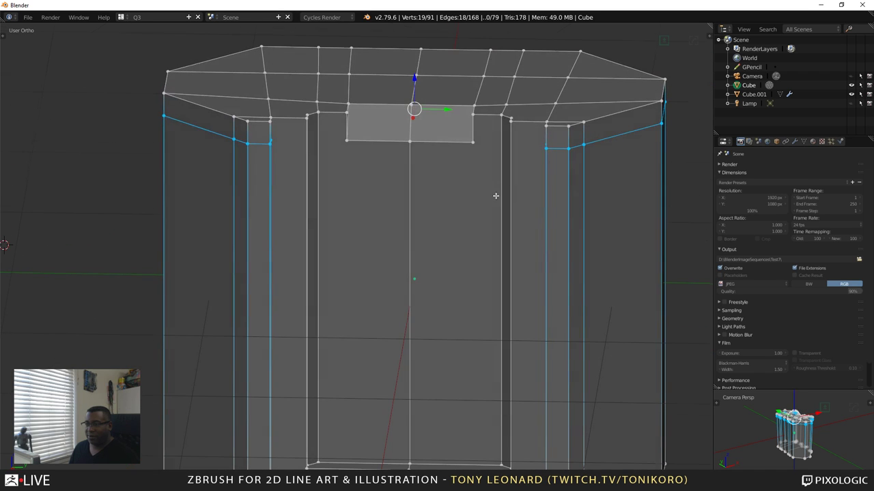
pyautogui.rightClick(538, 147)
pyautogui.keyDown('shift'); pyautogui.rightClick(479, 141); pyautogui.keyUp('shift')
pyautogui.press('j')
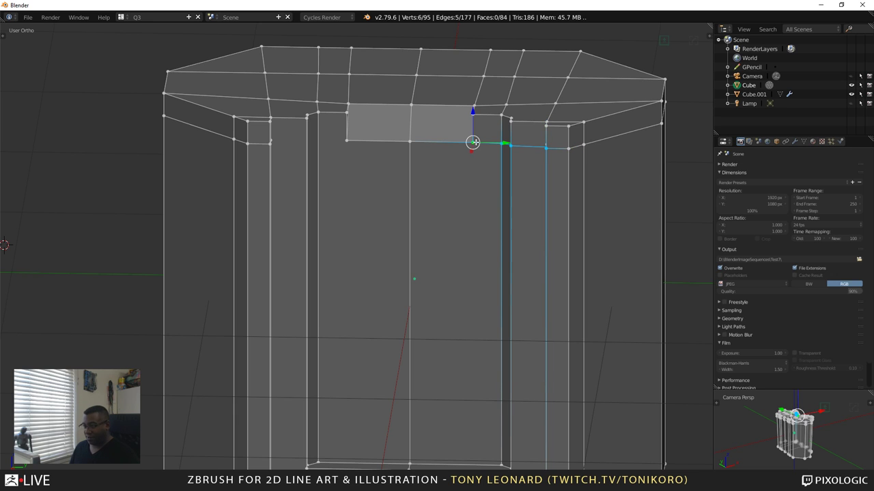
# Connect the notch's opposite lower corner vertex to the loop's end vertex at the other recess step
pyautogui.moveTo(463, 195); pyautogui.dragTo(445, 210, button='middle')
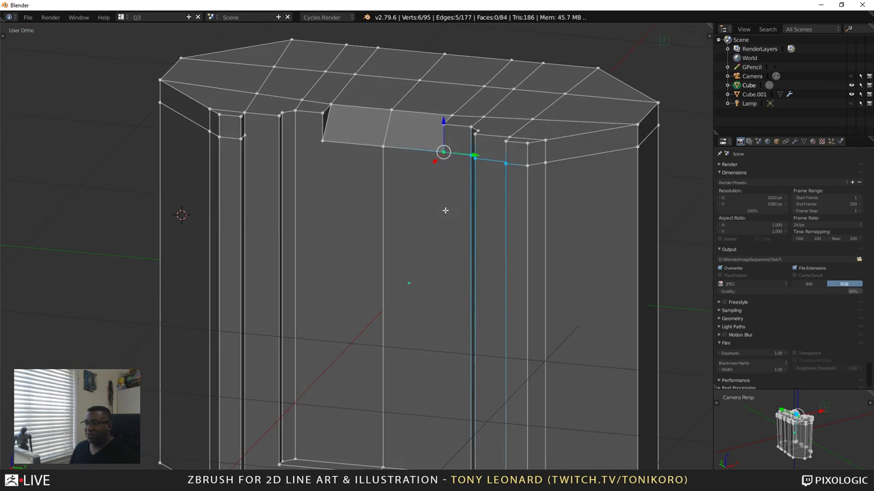
pyautogui.rightClick(318, 139)
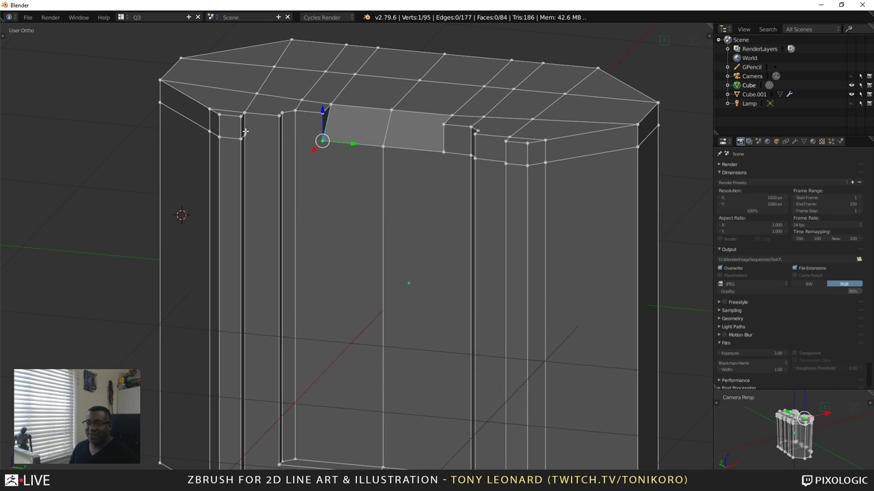
pyautogui.keyDown('shift'); pyautogui.rightClick(244, 135); pyautogui.keyUp('shift')
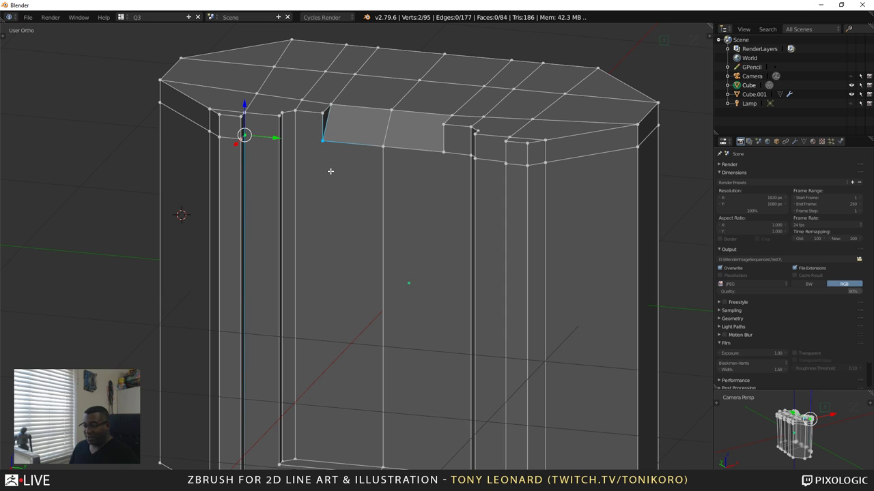
pyautogui.moveTo(350, 178); pyautogui.dragTo(353, 278, button='middle')
pyautogui.press('j')
# Connect the inset panel's lower corner vertex on the -Y side to the nearest bottom-rim vertex with an edge
pyautogui.keyDown('shift'); pyautogui.moveTo(360, 375); pyautogui.dragTo(410, 239, button='middle'); pyautogui.keyUp('shift')
pyautogui.rightClick(334, 288)
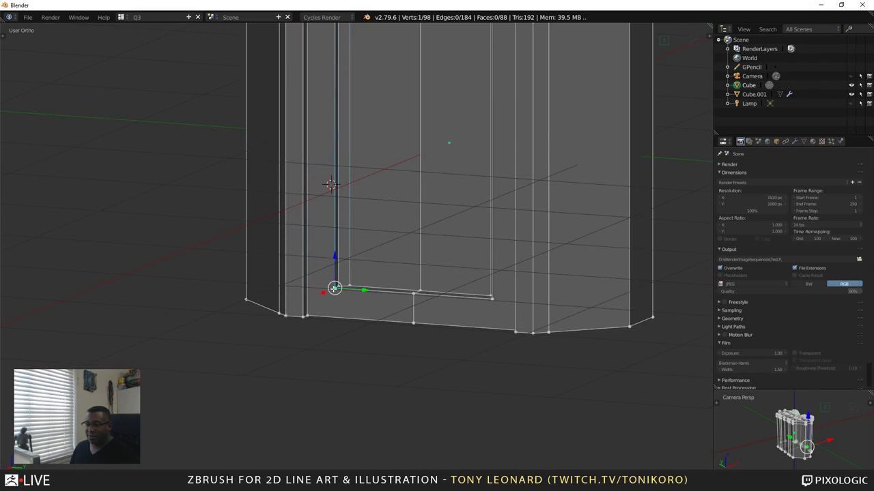
pyautogui.keyDown('shift'); pyautogui.rightClick(308, 315); pyautogui.keyUp('shift')
pyautogui.press('f')
# Connect the inset panel's opposite lower corner vertex on the +Y side to its nearest bottom-rim vertex
pyautogui.moveTo(347, 302); pyautogui.dragTo(536, 288, button='middle')
pyautogui.rightClick(533, 290)
pyautogui.moveTo(520, 335); pyautogui.dragTo(575, 305, button='middle')
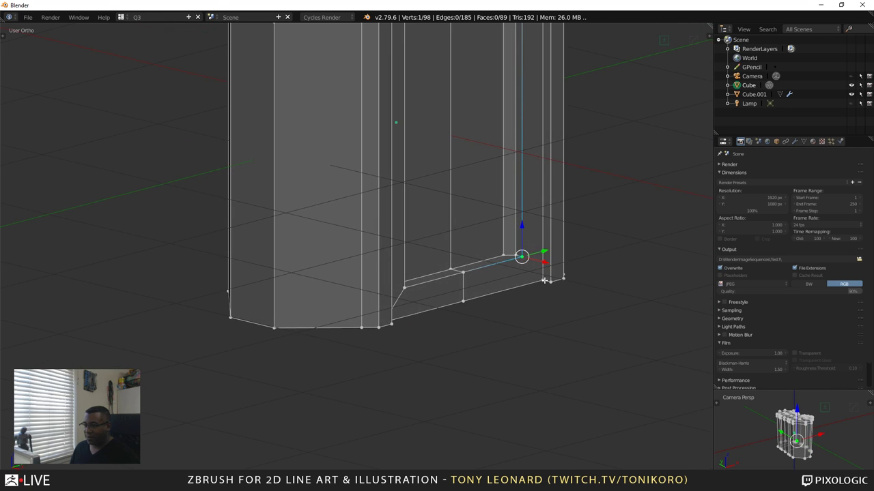
pyautogui.keyDown('shift'); pyautogui.rightClick(544, 281); pyautogui.keyUp('shift')
pyautogui.press('j')
# Join the two rim vertices beside the -Y recess step on the block's underside with an edge
pyautogui.moveTo(527, 330); pyautogui.dragTo(471, 317, button='middle')
pyautogui.rightClick(333, 229)
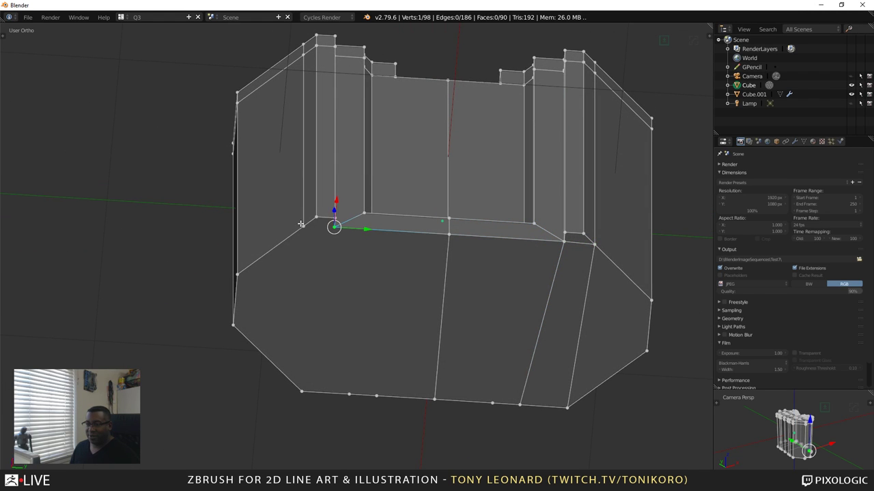
pyautogui.keyDown('shift'); pyautogui.rightClick(303, 226); pyautogui.keyUp('shift')
pyautogui.press('f')
pyautogui.moveTo(566, 305); pyautogui.dragTo(416, 335, button='middle')
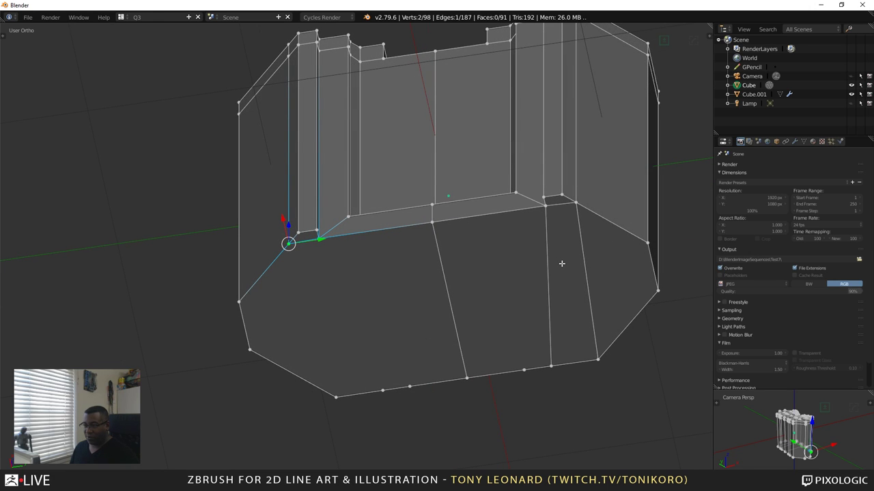
# Symmetrize the mesh along Y, copying the +Y half's underside edges to the -Y half
pyautogui.hotkey('alt', 'x')
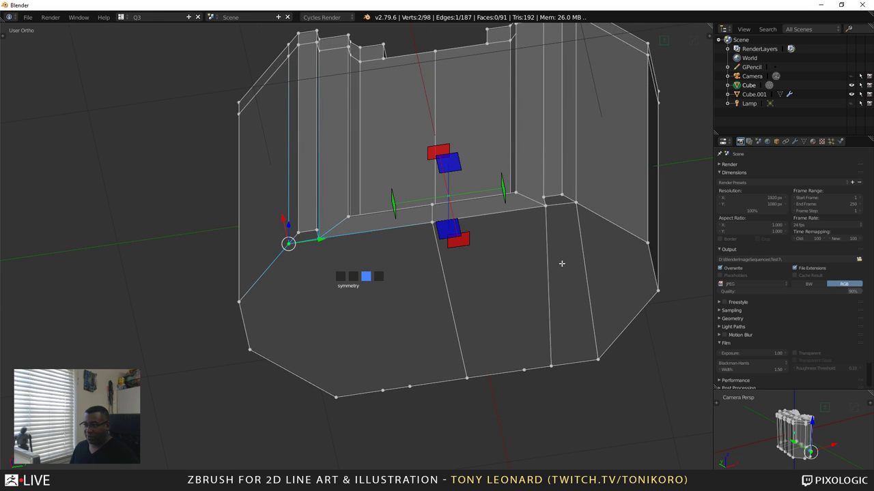
pyautogui.click(503, 187)
pyautogui.moveTo(503, 195); pyautogui.dragTo(394, 174, button='middle')
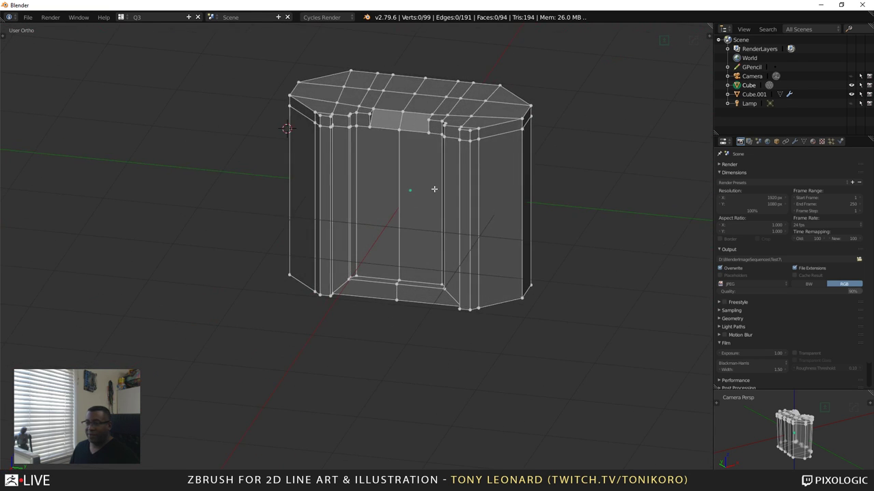
# Try a loop cut across the vertical center edge of the front inset panel, and undo it
pyautogui.hotkey('ctrl', 'r')
pyautogui.click(400, 182)
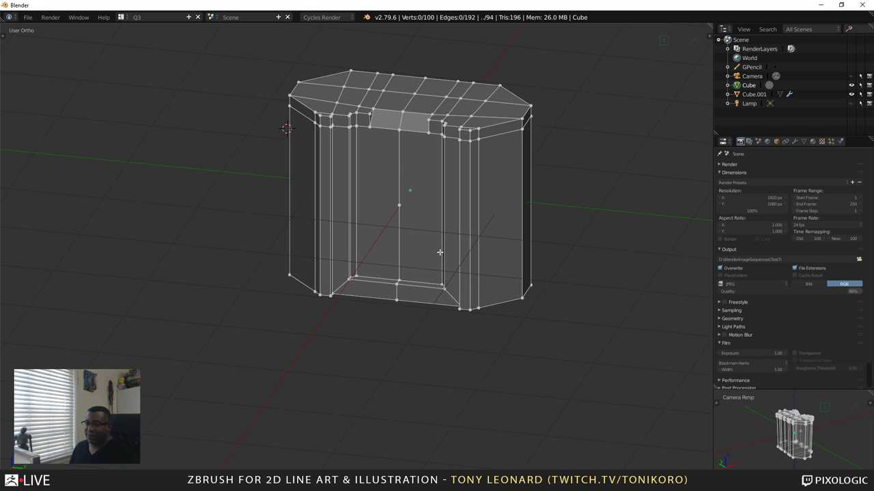
pyautogui.moveTo(349, 233); pyautogui.dragTo(417, 257, button='middle')
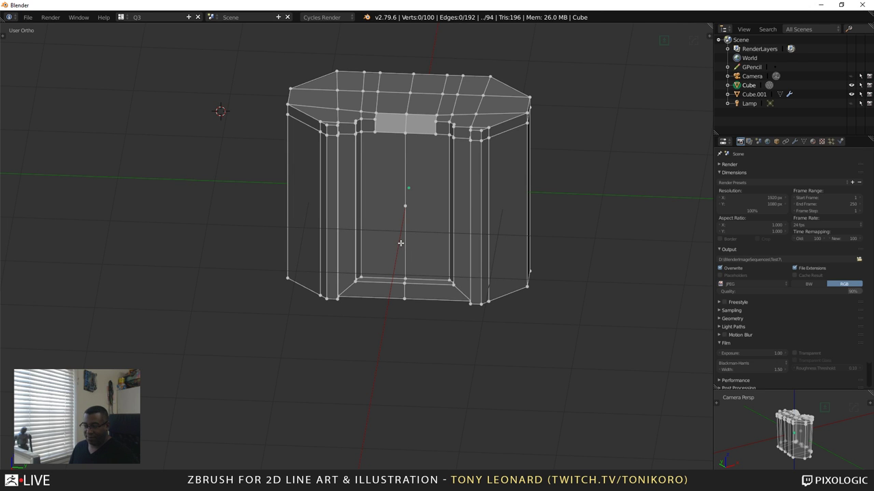
pyautogui.hotkey('ctrl', 'z')
# Add a loop cut across the -Y half of the sloped ledge below the inset panel
pyautogui.moveTo(377, 228); pyautogui.dragTo(433, 200, button='middle')
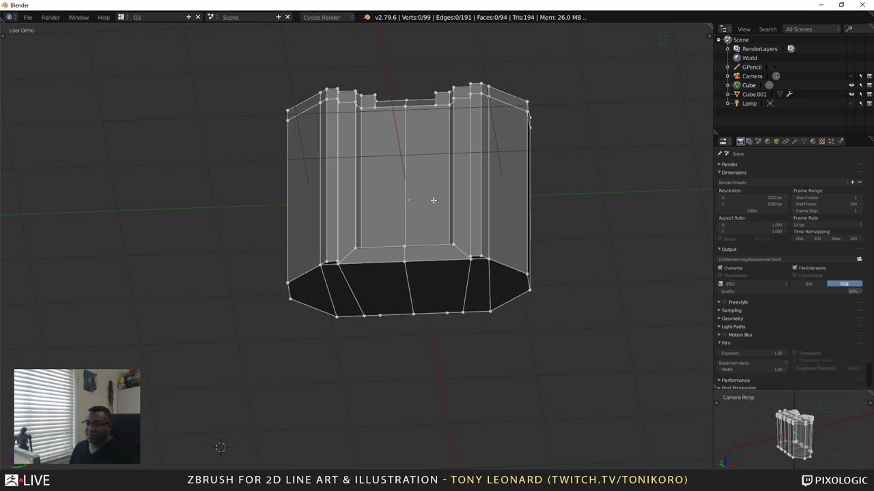
pyautogui.click(359, 265)
pyautogui.press('Return')
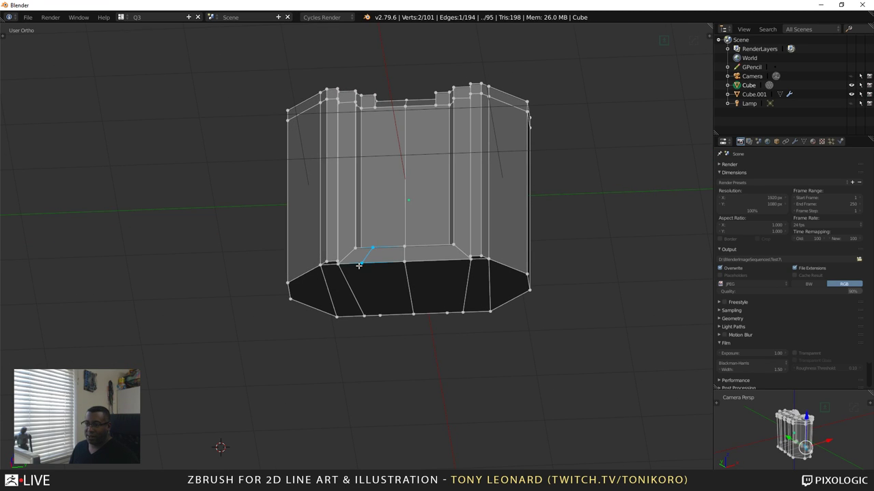
pyautogui.moveTo(359, 266); pyautogui.dragTo(373, 263, button='middle')
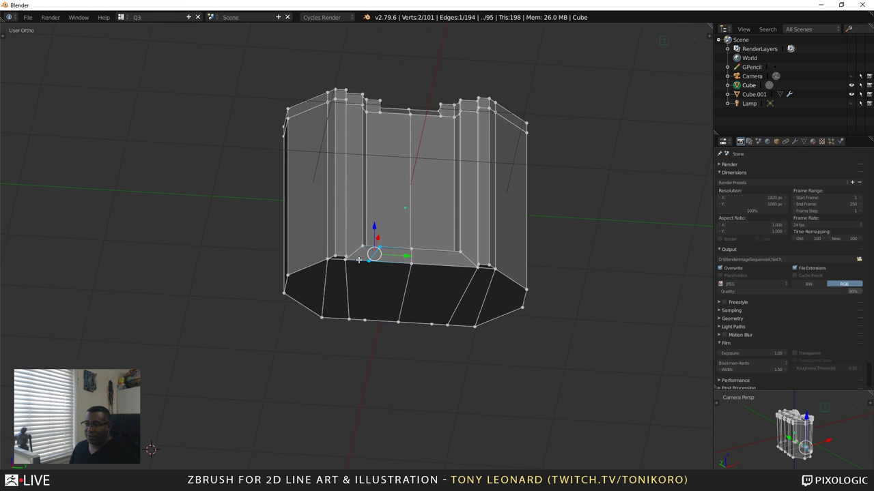
# Connect the new cut's outer ledge vertex across the underside to the matching vertex on the rear rim
pyautogui.rightClick(370, 262)
pyautogui.keyDown('shift'); pyautogui.rightClick(364, 318); pyautogui.keyUp('shift')
pyautogui.press('j')
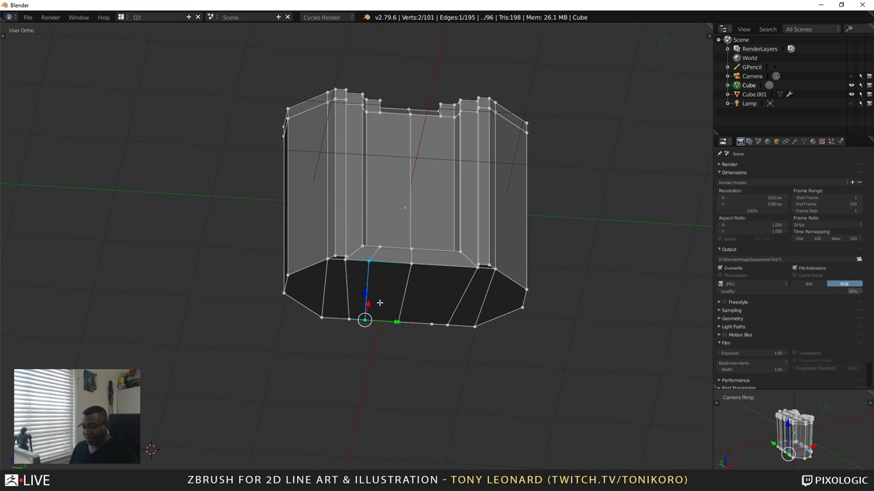
pyautogui.moveTo(364, 318); pyautogui.dragTo(392, 337, button='middle')
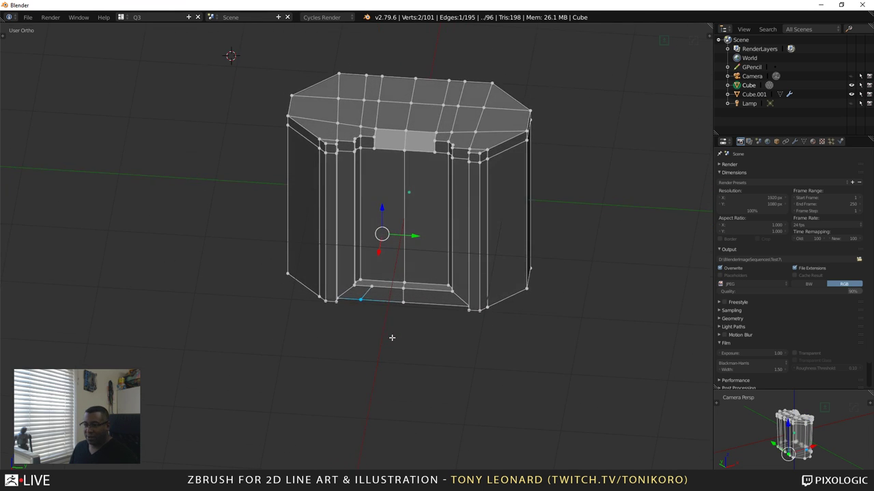
# Connect the new cut's inner ledge vertex up the inset panel to the top notch's lower corner vertex on the -Y side
pyautogui.rightClick(376, 286)
pyautogui.keyDown('shift'); pyautogui.rightClick(374, 148); pyautogui.keyUp('shift')
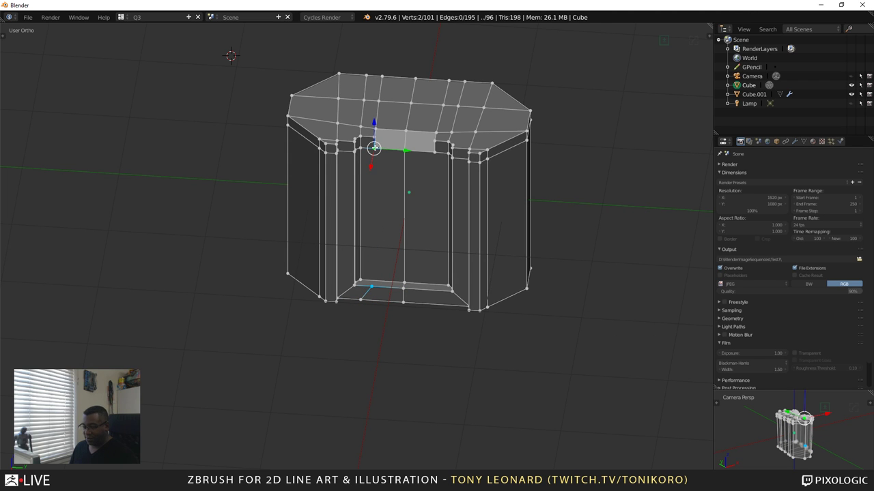
pyautogui.press('j')
pyautogui.moveTo(388, 230); pyautogui.dragTo(407, 243, button='middle')
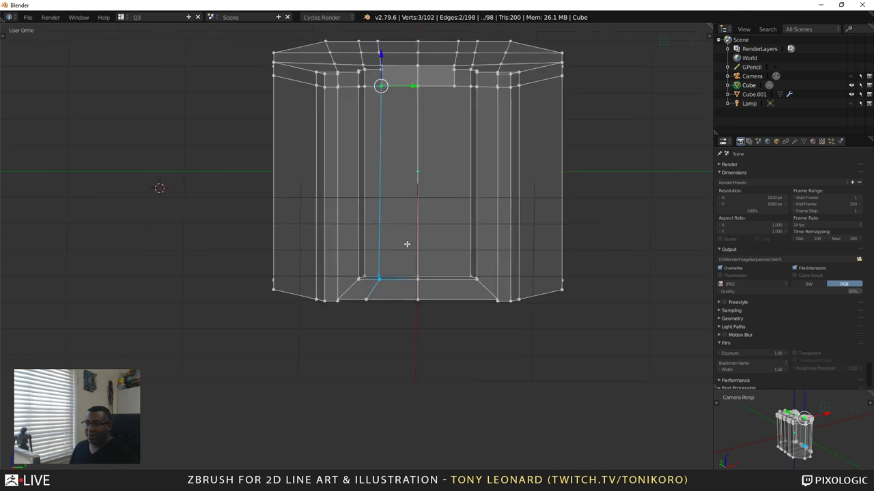
# Symmetrize the mesh along Y, copying the -Y half's new panel, ledge and underside edges to the +Y half
pyautogui.scroll(3, 407, 244)
pyautogui.moveTo(444, 271); pyautogui.dragTo(445, 352, button='middle')
pyautogui.scroll(-4, 429, 253)
pyautogui.scroll(5, 437, 269)
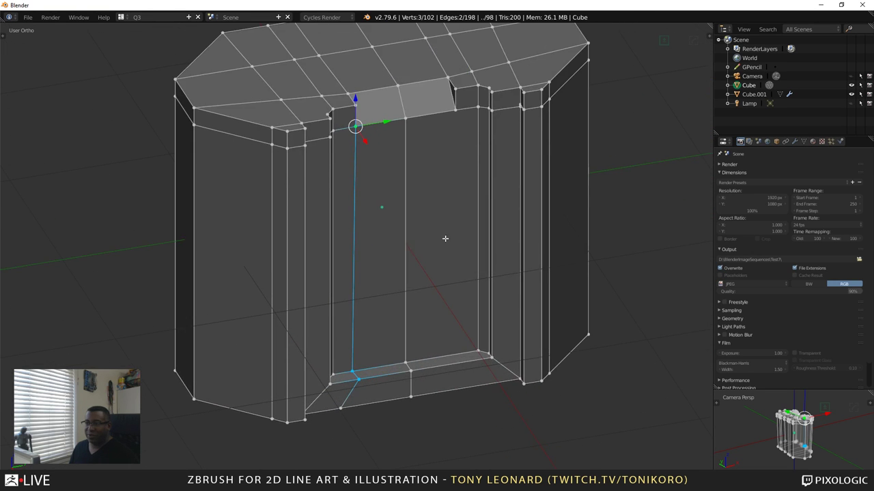
pyautogui.moveTo(445, 239); pyautogui.dragTo(427, 296, button='middle')
pyautogui.scroll(-4, 450, 284)
pyautogui.moveTo(474, 271); pyautogui.dragTo(416, 241, button='middle')
pyautogui.hotkey('alt', 'x')
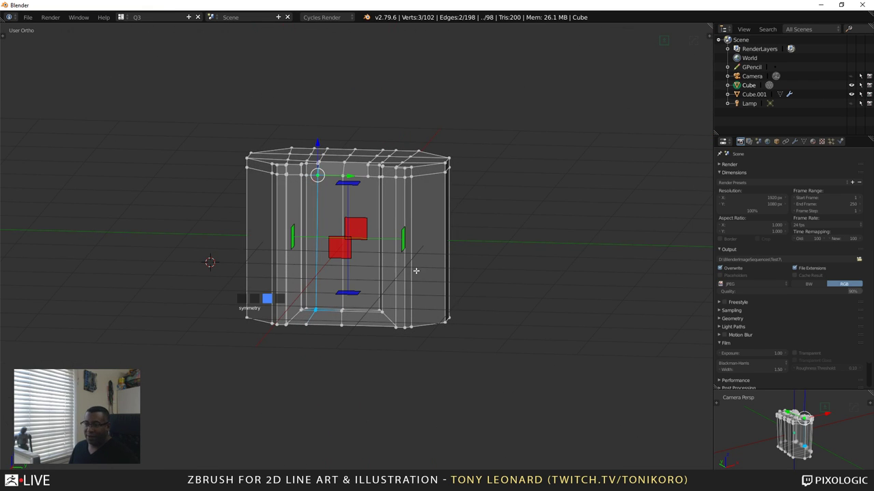
pyautogui.click(294, 238)
# Examine the symmetrized block's inset panel, ledge, underside and top edge flow from several angles
pyautogui.moveTo(326, 243); pyautogui.dragTo(451, 267, button='middle')
pyautogui.scroll(-3, 372, 272)
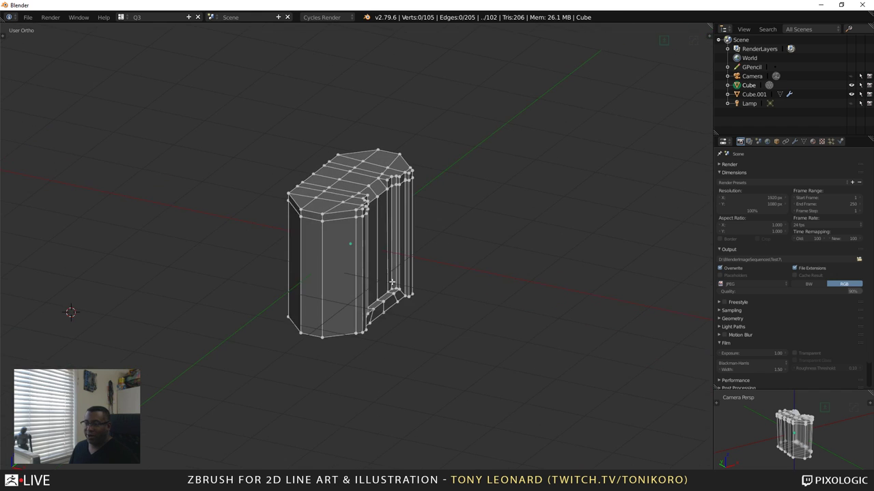
pyautogui.moveTo(371, 272); pyautogui.dragTo(202, 343, button='middle')
pyautogui.scroll(6, 359, 209)
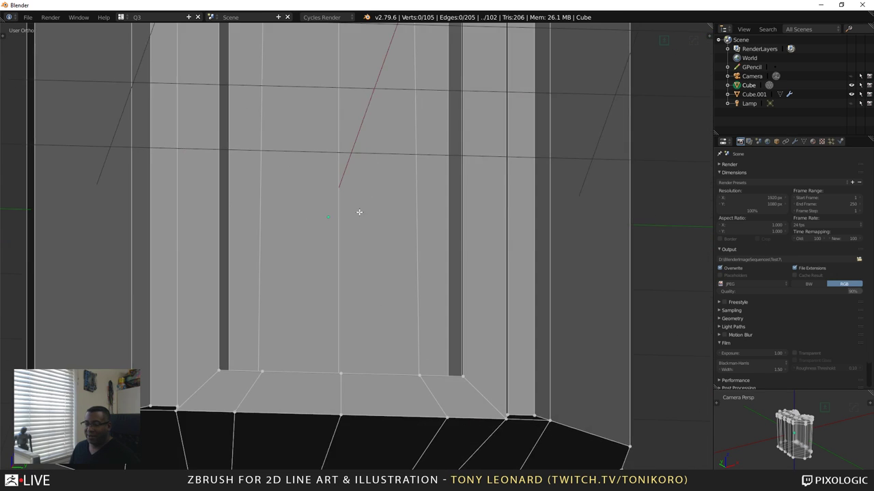
pyautogui.scroll(-5, 450, 136)
pyautogui.moveTo(400, 195); pyautogui.dragTo(417, 244, button='middle')
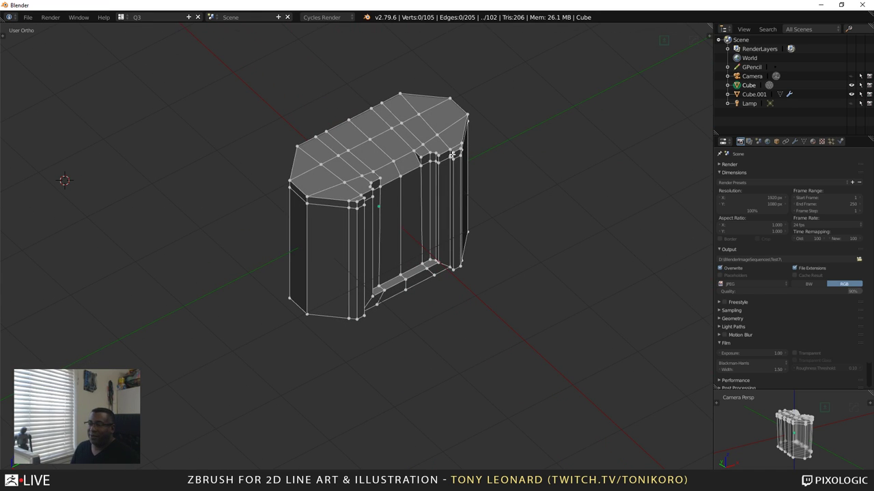
pyautogui.moveTo(378, 216)
pyautogui.mouseDown(button='middle')
pyautogui.moveTo(101, 103)
pyautogui.moveTo(377, 206)
pyautogui.mouseUp(button='middle')
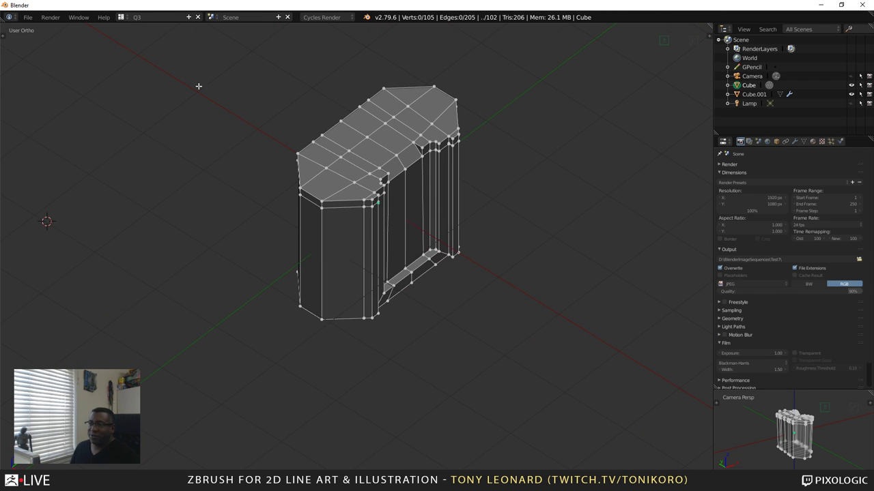
pyautogui.moveTo(364, 168); pyautogui.dragTo(385, 191, button='middle')
pyautogui.moveTo(424, 166); pyautogui.dragTo(404, 273, button='middle')
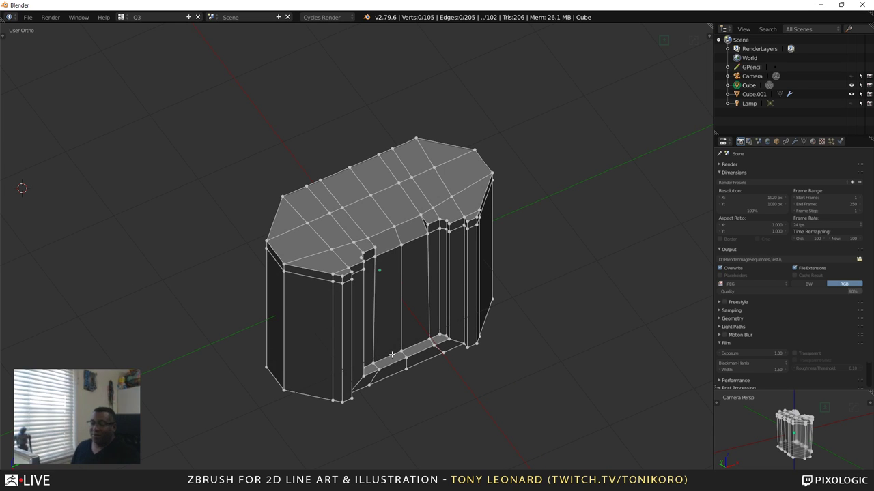
pyautogui.moveTo(273, 355); pyautogui.dragTo(346, 368, button='middle')
pyautogui.scroll(-3, 348, 363)
pyautogui.keyDown('shift'); pyautogui.moveTo(338, 337); pyautogui.dragTo(415, 354, button='middle'); pyautogui.keyUp('shift')
pyautogui.scroll(1, 378, 312)
pyautogui.scroll(3, 377, 312)
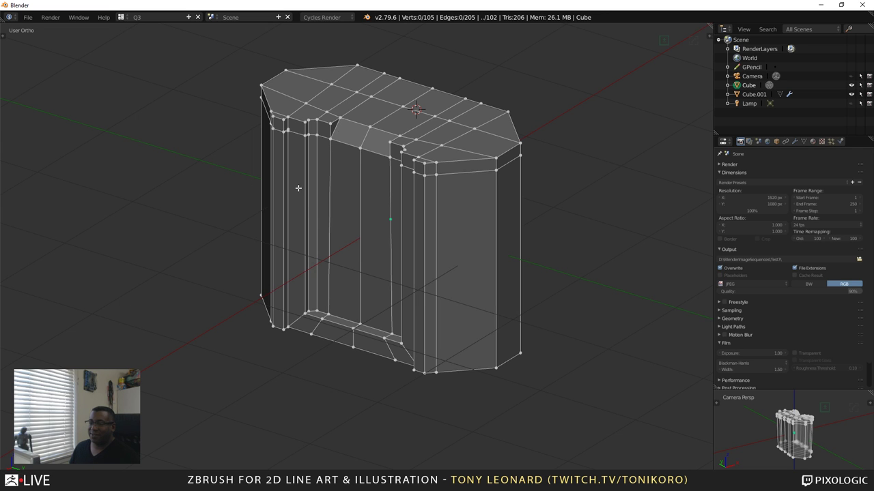
pyautogui.moveTo(298, 188); pyautogui.dragTo(379, 196, button='middle')
pyautogui.scroll(5, 415, 222)
pyautogui.scroll(-6, 476, 219)
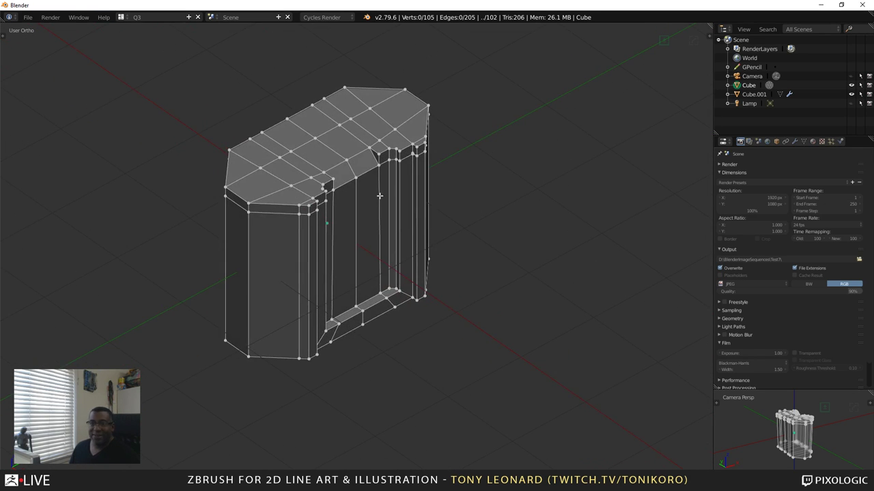
pyautogui.click(27, 17)
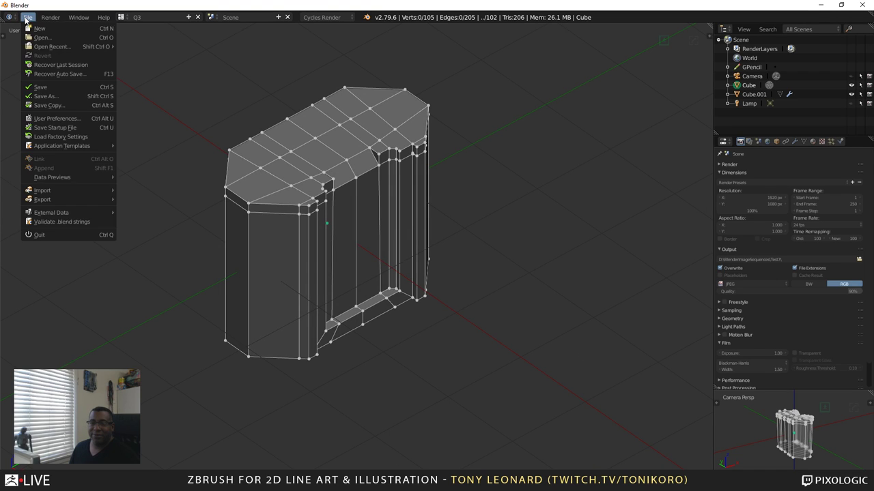
pyautogui.click(25, 18)
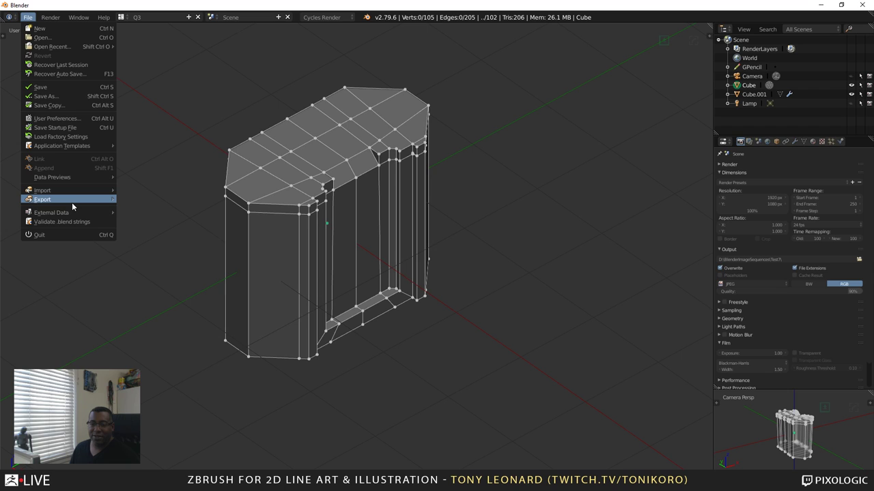
pyautogui.click(28, 19)
pyautogui.moveTo(76, 199)
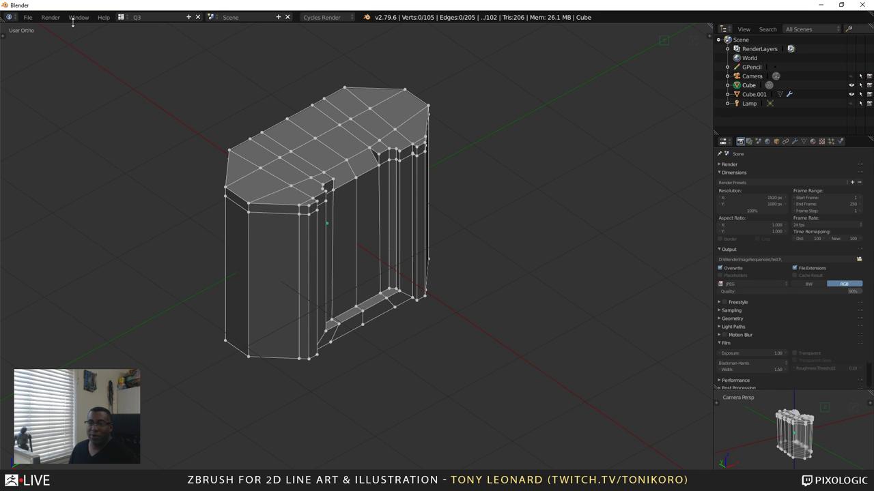
pyautogui.click(28, 17)
pyautogui.click(27, 17)
pyautogui.moveTo(338, 314); pyautogui.dragTo(342, 286, button='middle')
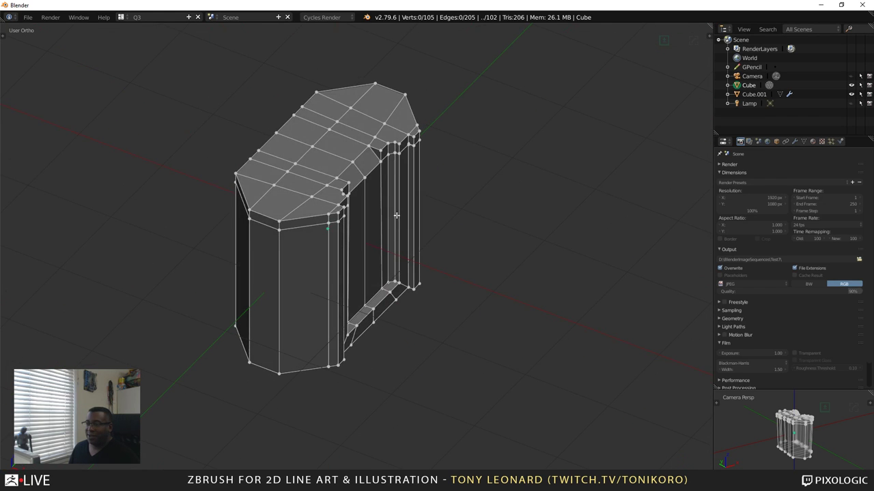
pyautogui.moveTo(294, 206); pyautogui.dragTo(336, 144, button='middle')
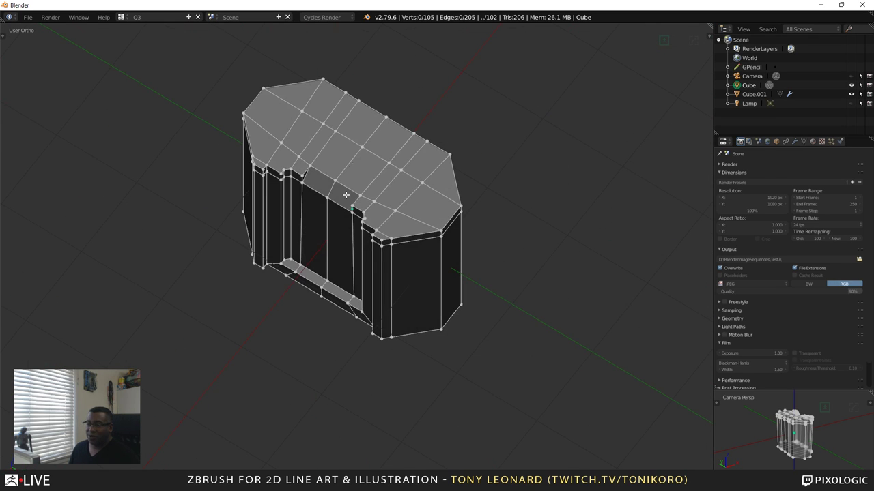
pyautogui.moveTo(407, 176); pyautogui.dragTo(378, 273, button='middle')
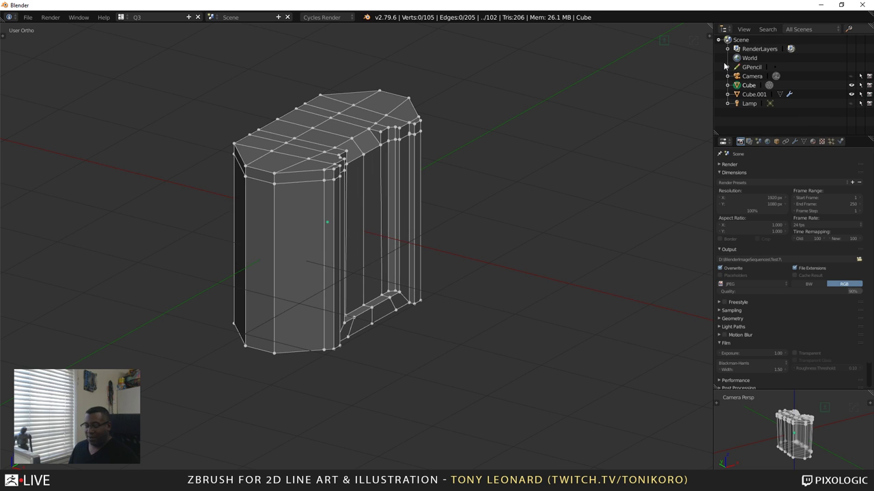
# Switch to ZBrush, assign polygroups by normals to the imported triangulated block, and inspect the groups around it
pyautogui.hotkey('alt', 'Tab')
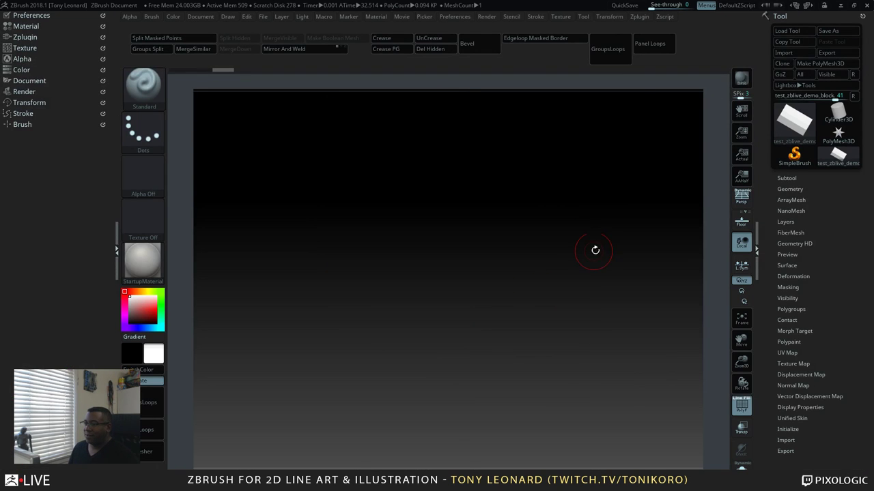
pyautogui.moveTo(596, 250); pyautogui.dragTo(520, 338)
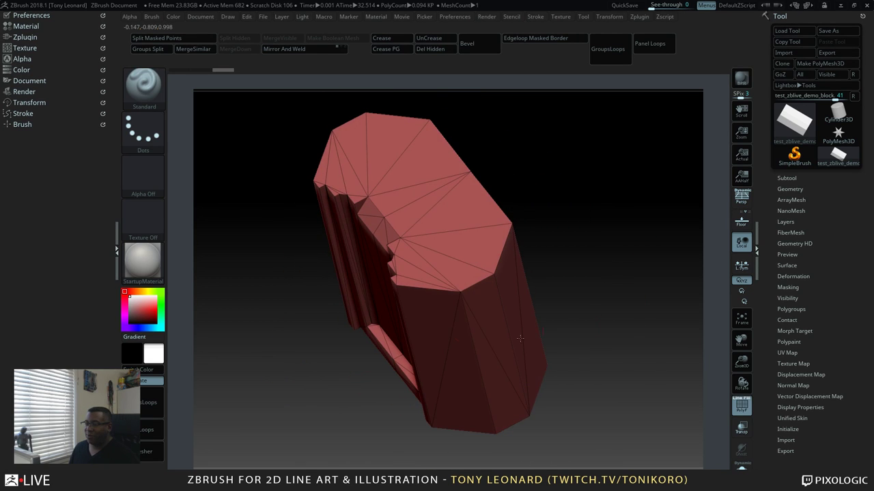
pyautogui.moveTo(522, 266); pyautogui.dragTo(687, 200)
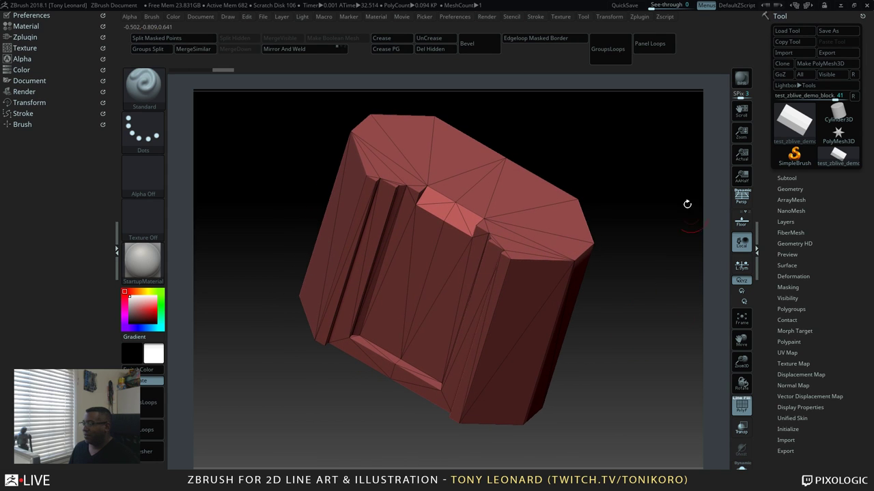
pyautogui.click(793, 310)
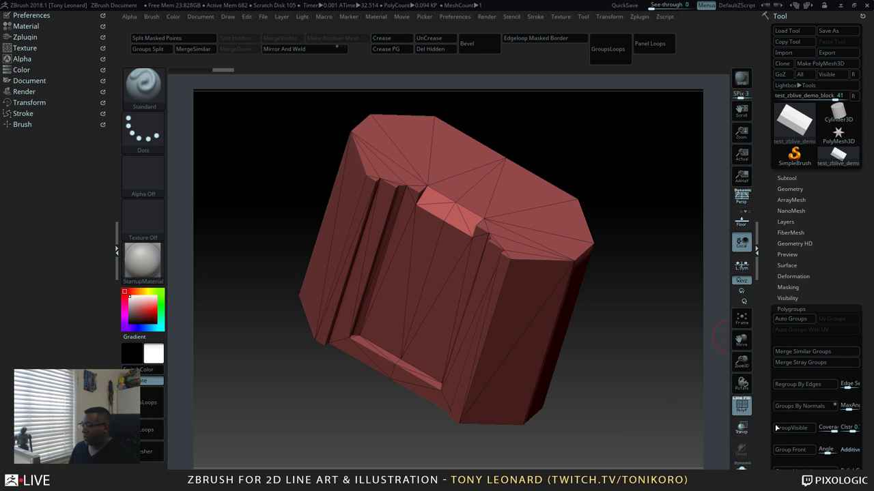
pyautogui.click(800, 406)
pyautogui.moveTo(656, 416); pyautogui.dragTo(517, 384)
pyautogui.moveTo(594, 331); pyautogui.dragTo(717, 337)
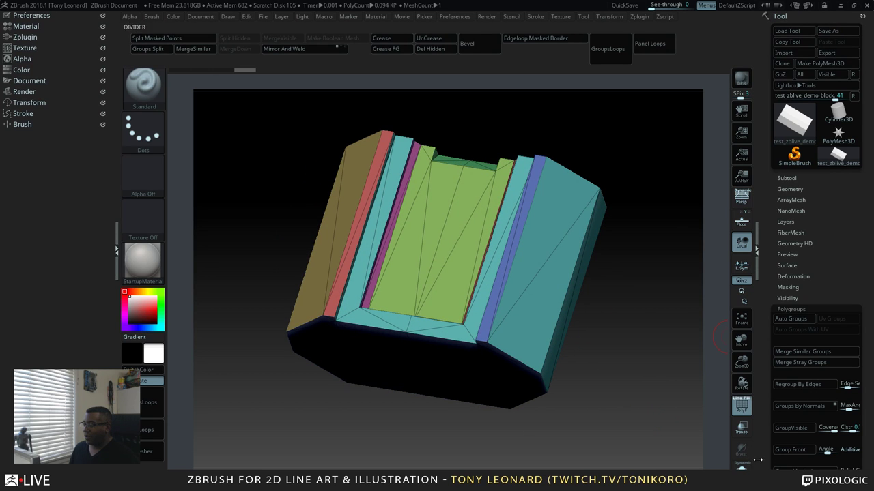
# Merge the block's similar polygroups and check the combined groups on its end cap, panel and sides
pyautogui.moveTo(763, 466); pyautogui.dragTo(765, 435)
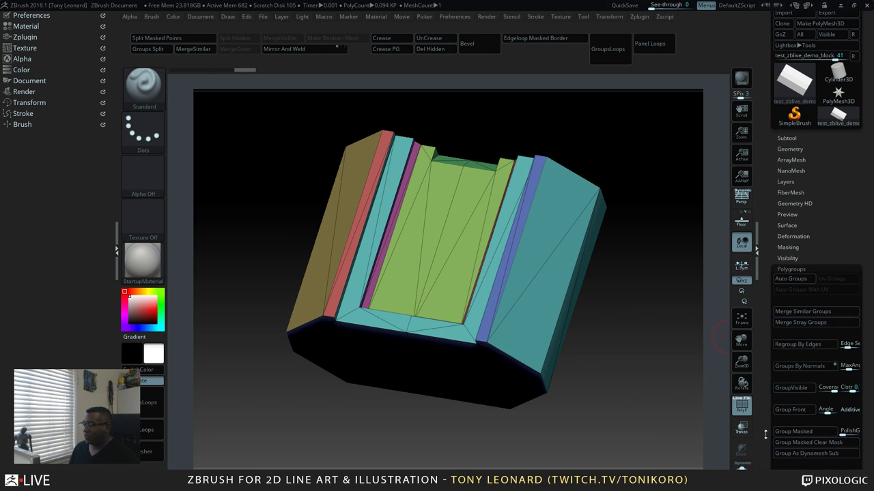
pyautogui.click(815, 312)
pyautogui.moveTo(631, 351); pyautogui.dragTo(604, 338)
pyautogui.moveTo(650, 281); pyautogui.dragTo(683, 379)
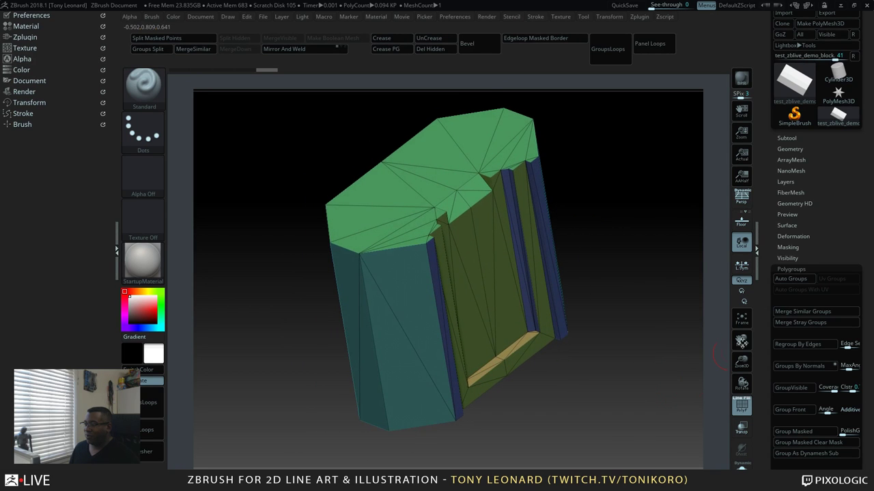
pyautogui.click(808, 269)
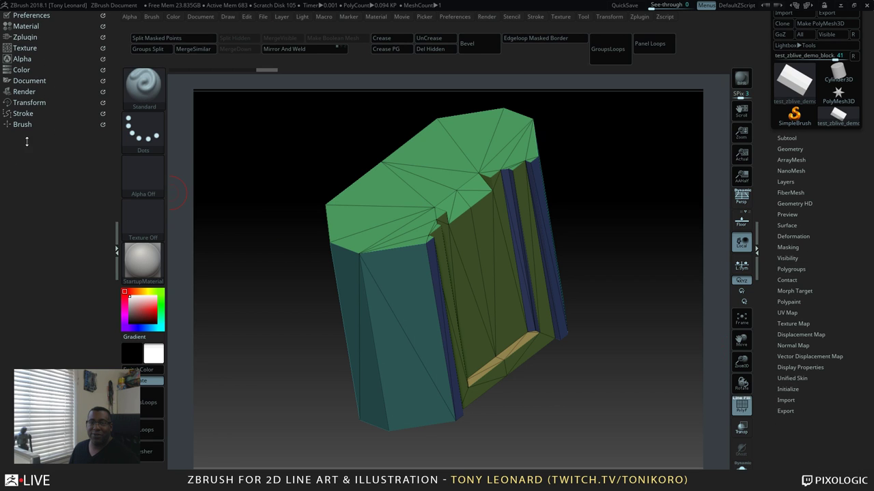
# Frame the block's polygroup borders with stroke curves and check how they follow the edges and end caps
pyautogui.click(31, 114)
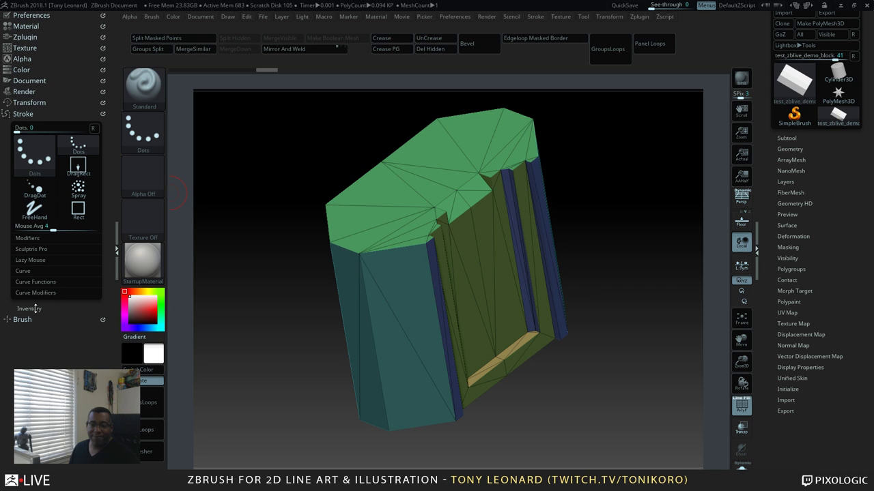
pyautogui.click(40, 271)
pyautogui.press('shift')
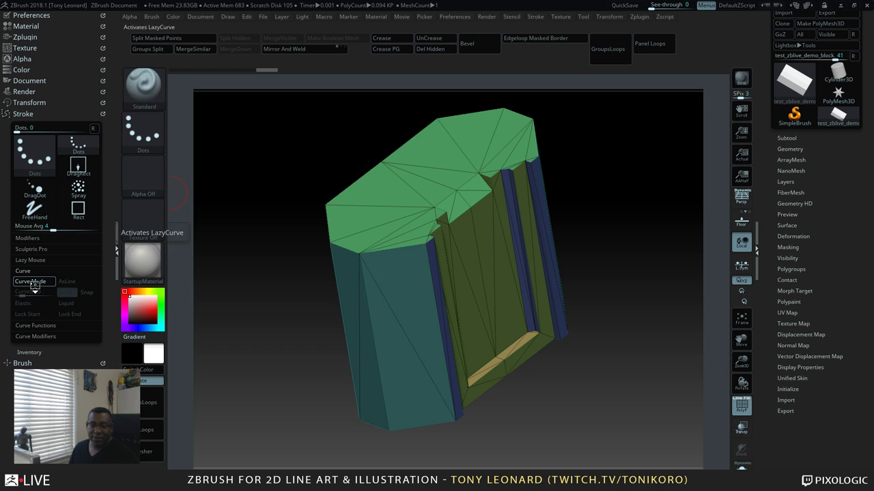
pyautogui.click(35, 325)
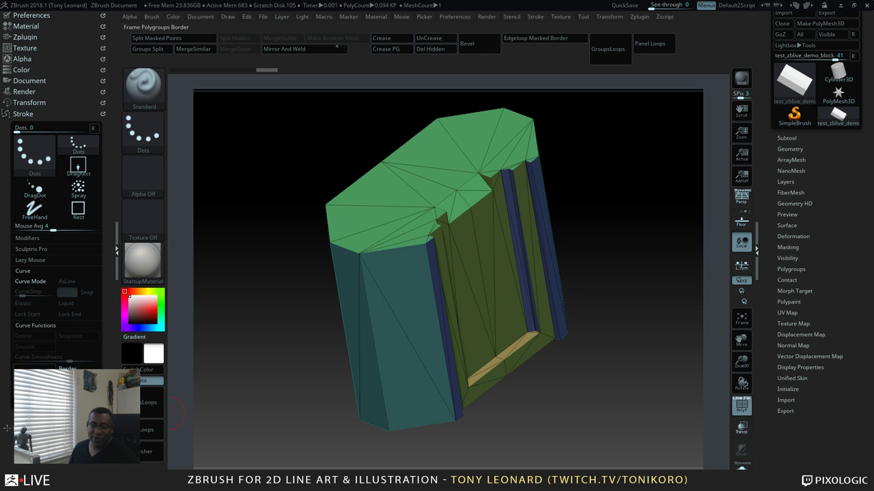
pyautogui.click(35, 372)
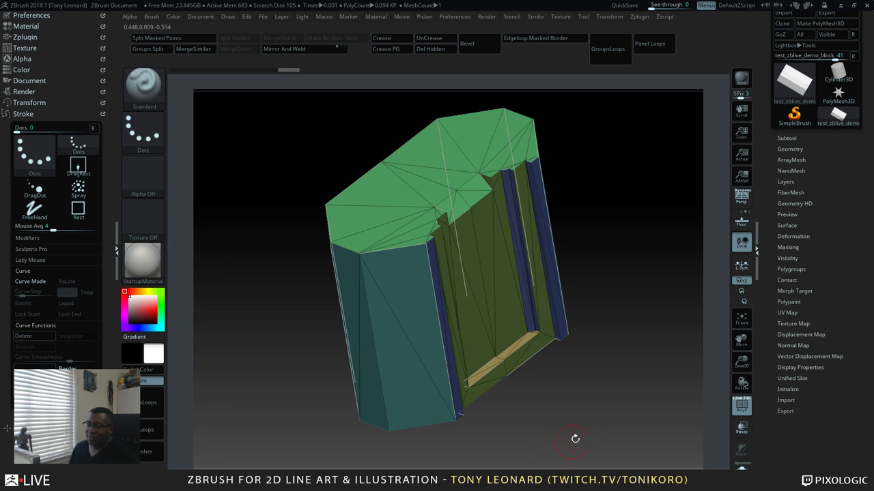
pyautogui.moveTo(575, 439)
pyautogui.mouseDown()
pyautogui.moveTo(554, 412)
pyautogui.moveTo(581, 428)
pyautogui.mouseUp()
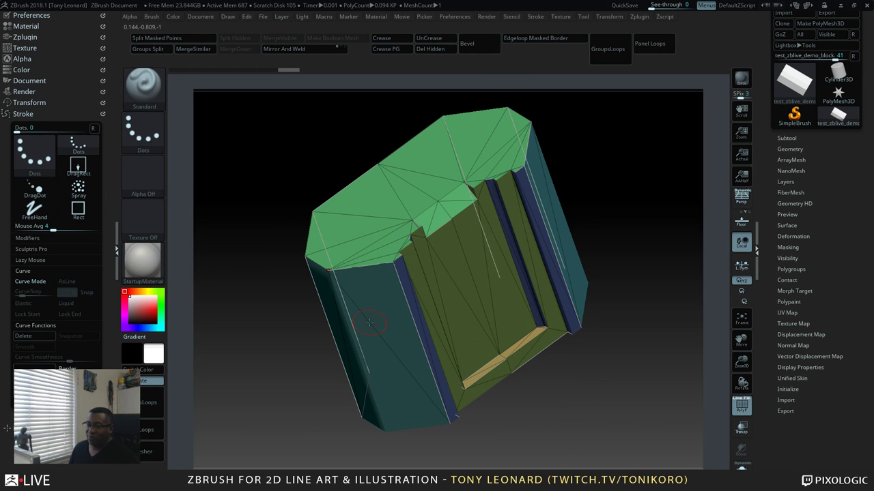
pyautogui.moveTo(485, 414); pyautogui.dragTo(628, 391)
pyautogui.moveTo(546, 368); pyautogui.dragTo(596, 339)
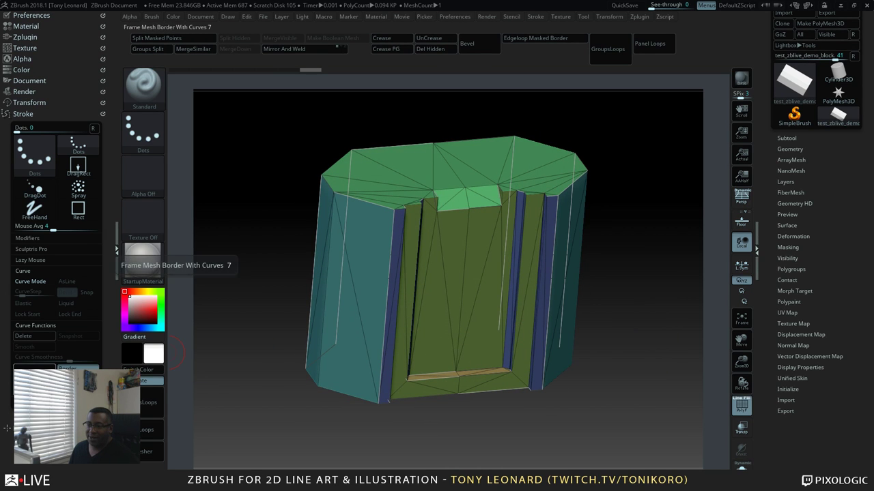
pyautogui.moveTo(261, 417); pyautogui.dragTo(248, 388)
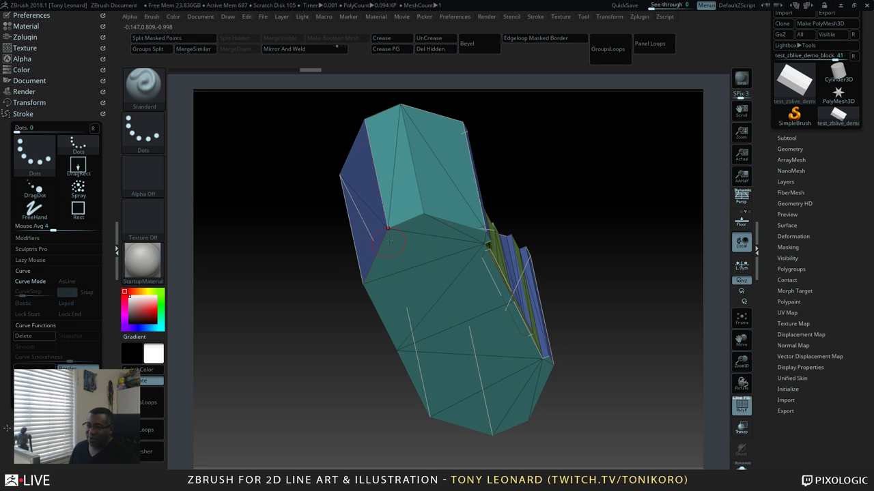
pyautogui.moveTo(288, 368)
pyautogui.mouseDown()
pyautogui.moveTo(283, 384)
pyautogui.moveTo(289, 371)
pyautogui.moveTo(304, 380)
pyautogui.moveTo(291, 388)
pyautogui.moveTo(291, 410)
pyautogui.moveTo(260, 405)
pyautogui.moveTo(255, 391)
pyautogui.moveTo(309, 387)
pyautogui.mouseUp()
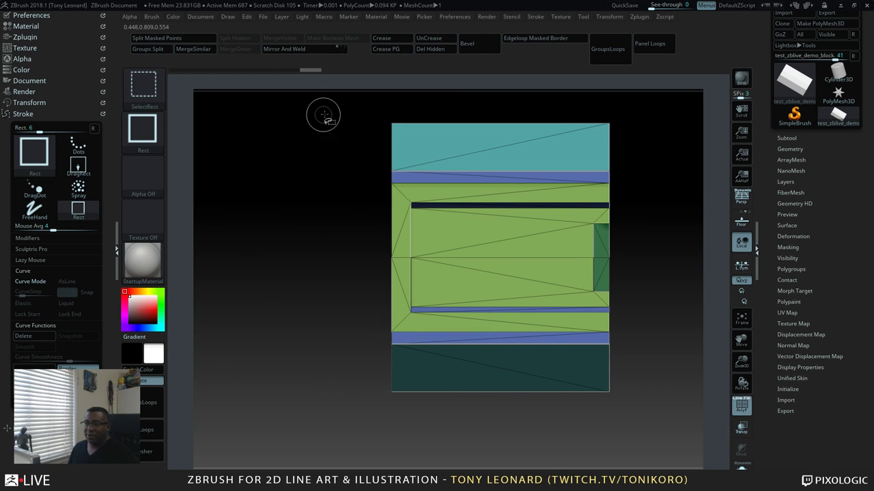
# Isolate the un-notched end cap as its own polygroup, then restore the full block and delete the framing curves
pyautogui.moveTo(359, 111)
pyautogui.keyDown('ctrl'); pyautogui.keyDown('shift'); pyautogui.mouseDown()
pyautogui.moveTo(401, 172)
pyautogui.moveTo(409, 429)
pyautogui.moveTo(392, 430)
pyautogui.mouseUp(); pyautogui.keyUp('shift'); pyautogui.keyUp('ctrl')
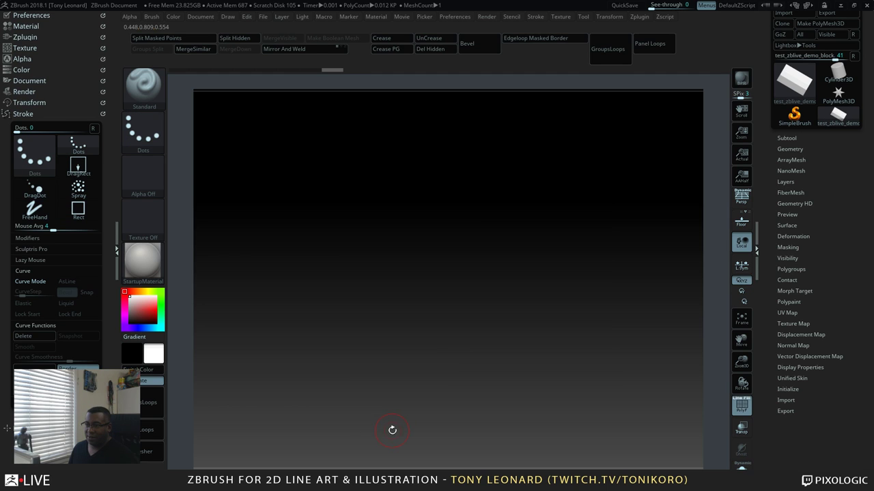
pyautogui.moveTo(348, 388); pyautogui.dragTo(379, 391)
pyautogui.press('ctrl')
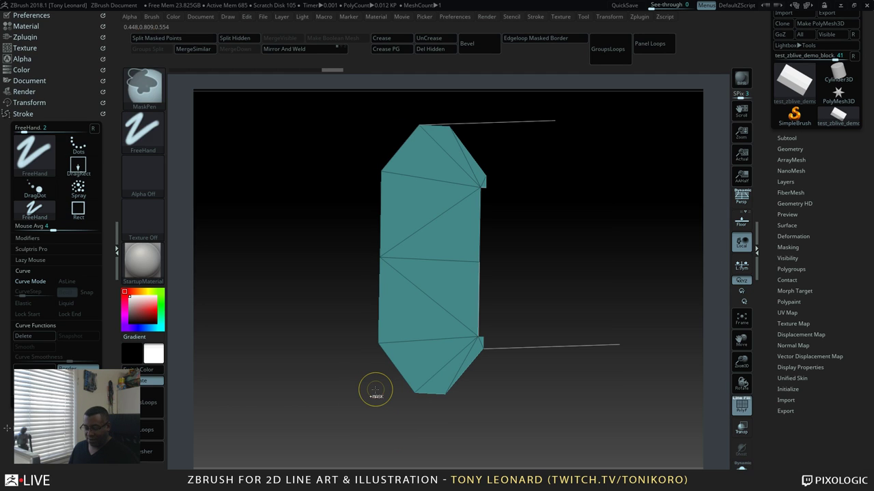
pyautogui.moveTo(318, 330); pyautogui.dragTo(294, 311)
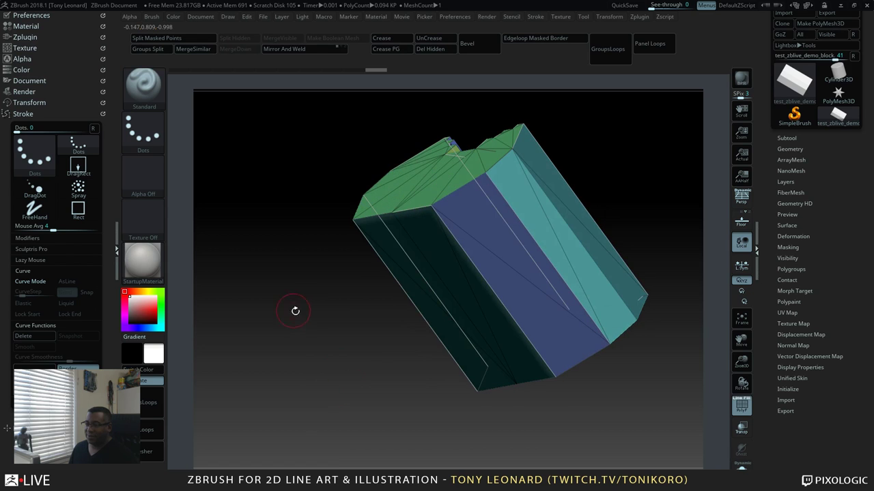
pyautogui.click(39, 339)
# Isolate the block's end cap from a straight side view, regroup the visible faces, and show the whole block again
pyautogui.keyDown('shift'); pyautogui.moveTo(335, 353); pyautogui.dragTo(333, 393); pyautogui.keyUp('shift')
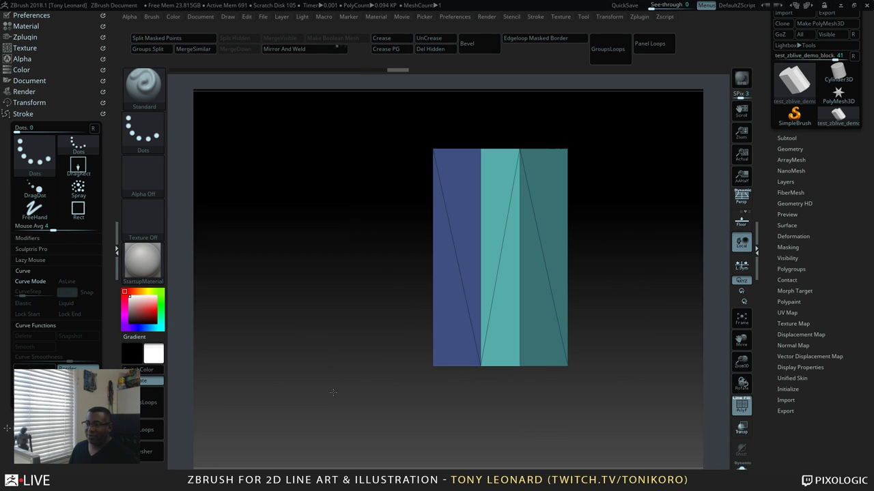
pyautogui.moveTo(370, 444); pyautogui.dragTo(356, 466)
pyautogui.moveTo(337, 437)
pyautogui.mouseDown()
pyautogui.moveTo(295, 285)
pyautogui.moveTo(306, 371)
pyautogui.moveTo(290, 415)
pyautogui.moveTo(239, 431)
pyautogui.moveTo(299, 404)
pyautogui.mouseUp()
pyautogui.moveTo(626, 369)
pyautogui.keyDown('alt'); pyautogui.mouseDown()
pyautogui.moveTo(542, 421)
pyautogui.moveTo(481, 331)
pyautogui.moveTo(568, 355)
pyautogui.mouseUp(); pyautogui.keyUp('alt')
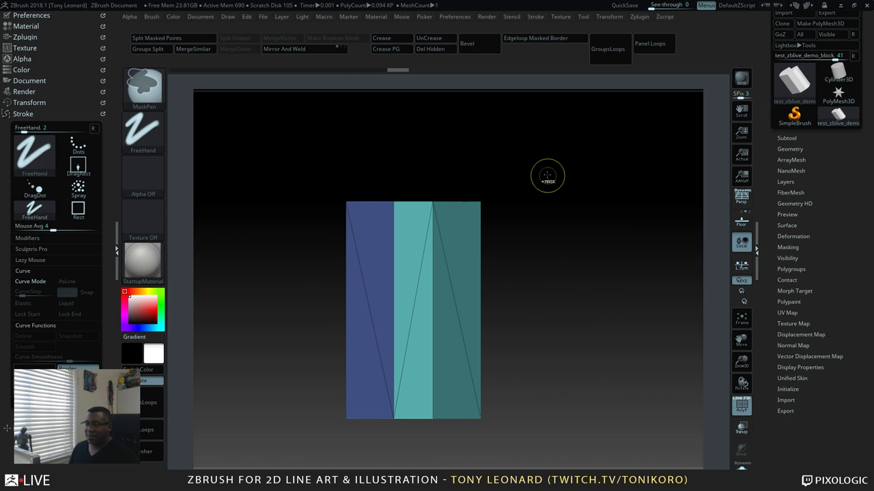
pyautogui.moveTo(277, 150)
pyautogui.keyDown('ctrl'); pyautogui.keyDown('shift'); pyautogui.mouseDown()
pyautogui.moveTo(580, 185)
pyautogui.moveTo(586, 205)
pyautogui.mouseUp(); pyautogui.keyUp('shift'); pyautogui.keyUp('ctrl')
pyautogui.moveTo(630, 260); pyautogui.dragTo(525, 220)
pyautogui.hotkey('ctrl', 'w')
pyautogui.keyDown('ctrl'); pyautogui.keyDown('shift'); pyautogui.click(590, 349); pyautogui.keyUp('shift'); pyautogui.keyUp('ctrl')
pyautogui.moveTo(275, 157)
pyautogui.keyDown('ctrl'); pyautogui.keyDown('shift'); pyautogui.mouseDown()
pyautogui.moveTo(307, 176)
pyautogui.moveTo(548, 212)
pyautogui.moveTo(425, 191)
pyautogui.moveTo(579, 206)
pyautogui.mouseUp(); pyautogui.keyUp('shift'); pyautogui.keyUp('ctrl')
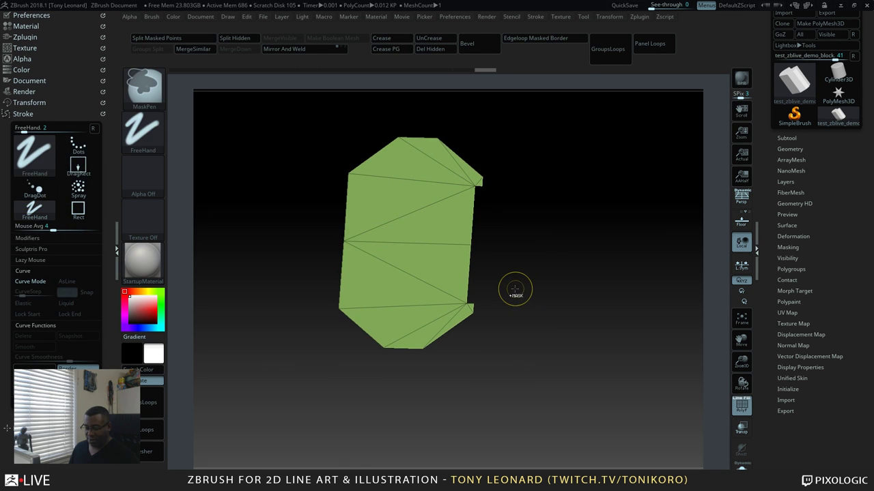
pyautogui.moveTo(619, 351); pyautogui.dragTo(635, 361)
pyautogui.keyDown('ctrl'); pyautogui.keyDown('shift'); pyautogui.click(587, 325); pyautogui.keyUp('shift'); pyautogui.keyUp('ctrl')
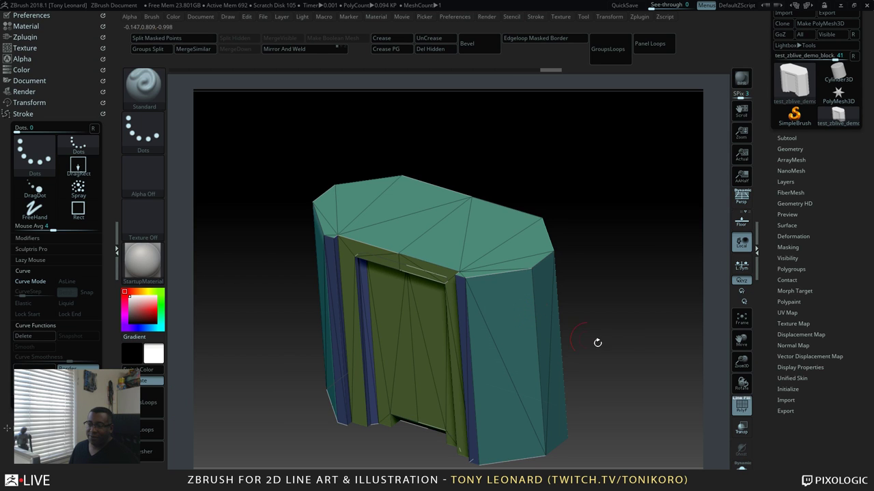
# Frame the regrouped block's borders with curves again and inspect the edges around the panel, ledge and notched end
pyautogui.moveTo(597, 341); pyautogui.dragTo(638, 338)
pyautogui.moveTo(669, 263); pyautogui.dragTo(635, 301)
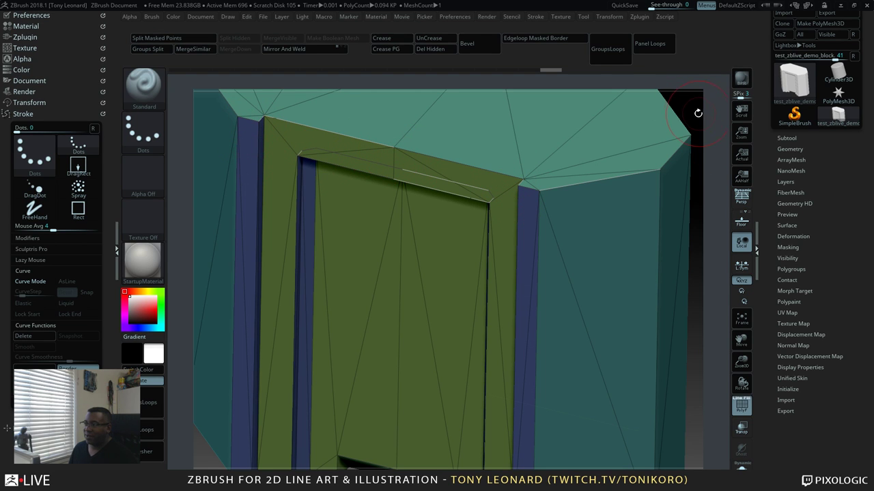
pyautogui.keyDown('alt'); pyautogui.moveTo(698, 114); pyautogui.dragTo(660, 161); pyautogui.keyUp('alt')
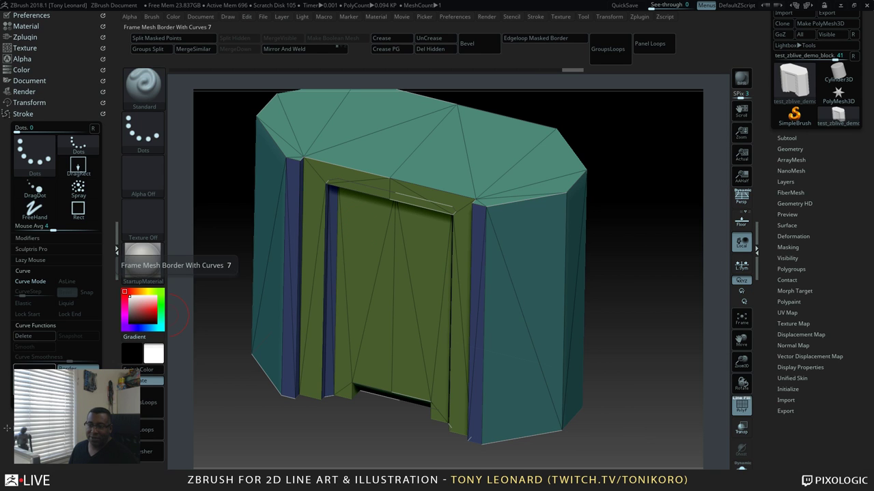
pyautogui.moveTo(233, 453); pyautogui.dragTo(240, 434, button='right')
pyautogui.click(34, 369)
pyautogui.click(35, 408)
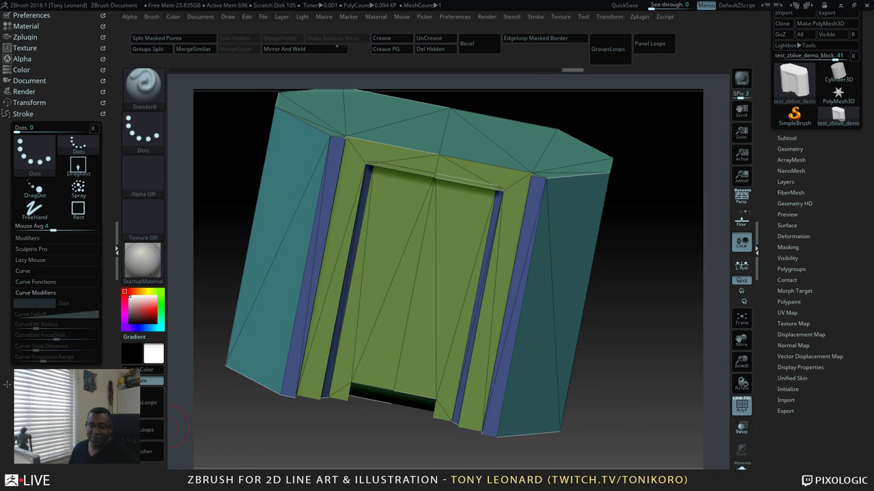
pyautogui.moveTo(325, 447); pyautogui.dragTo(252, 425, button='right')
pyautogui.moveTo(640, 462); pyautogui.dragTo(510, 376, button='right')
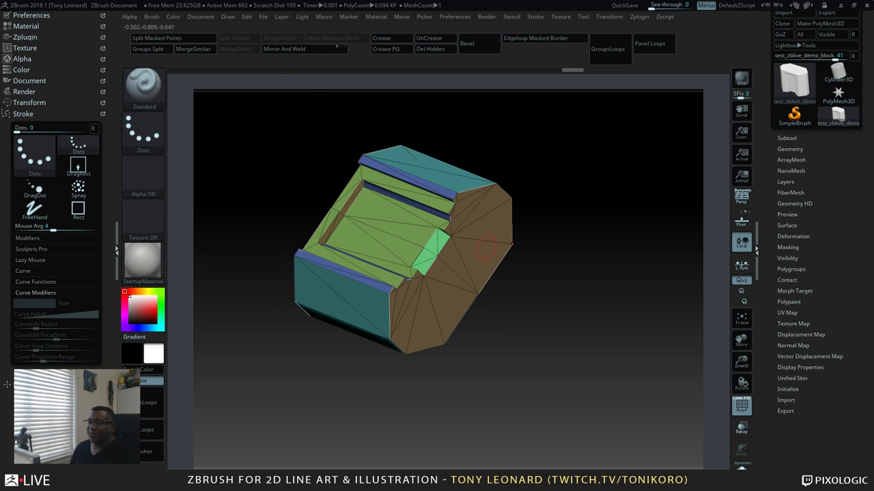
pyautogui.moveTo(529, 355); pyautogui.dragTo(533, 356)
pyautogui.moveTo(532, 355)
pyautogui.mouseDown(button='right')
pyautogui.moveTo(550, 398)
pyautogui.moveTo(550, 370)
pyautogui.moveTo(569, 404)
pyautogui.moveTo(546, 417)
pyautogui.mouseUp(button='right')
pyautogui.moveTo(594, 328); pyautogui.dragTo(550, 355, button='right')
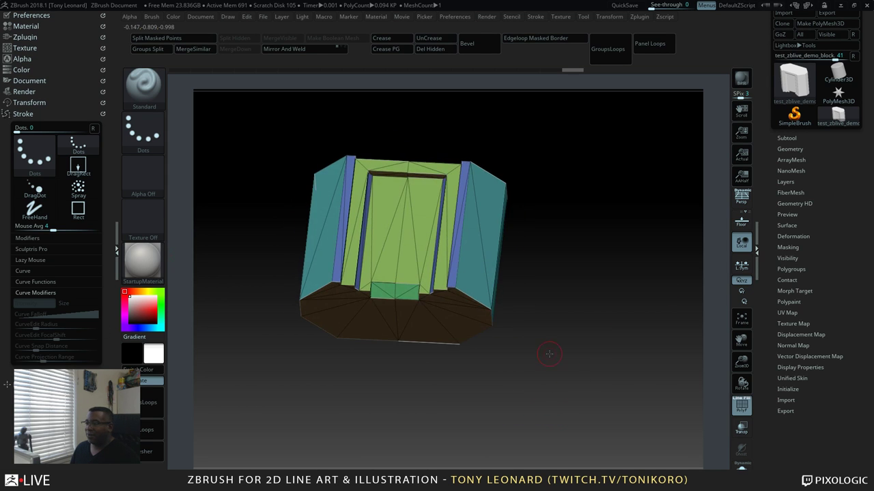
# Open the ZRemesher geometry settings and enable FreezeGroups for the block
pyautogui.click(789, 149)
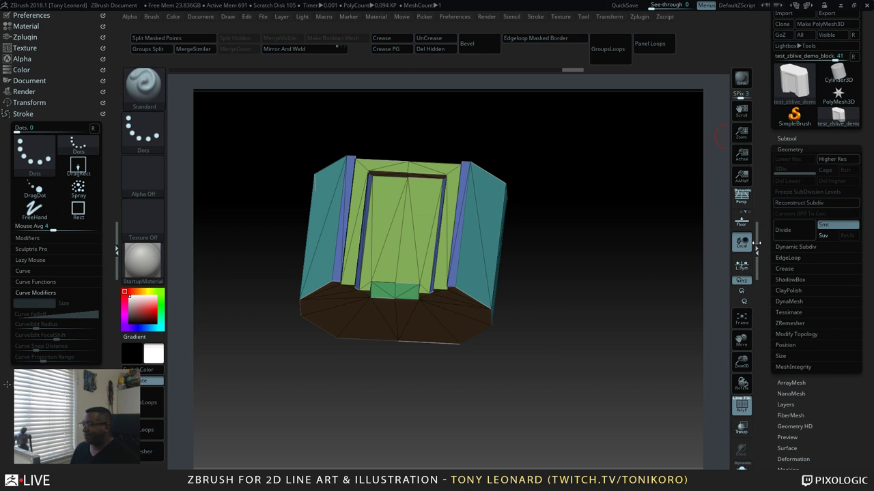
pyautogui.click(796, 334)
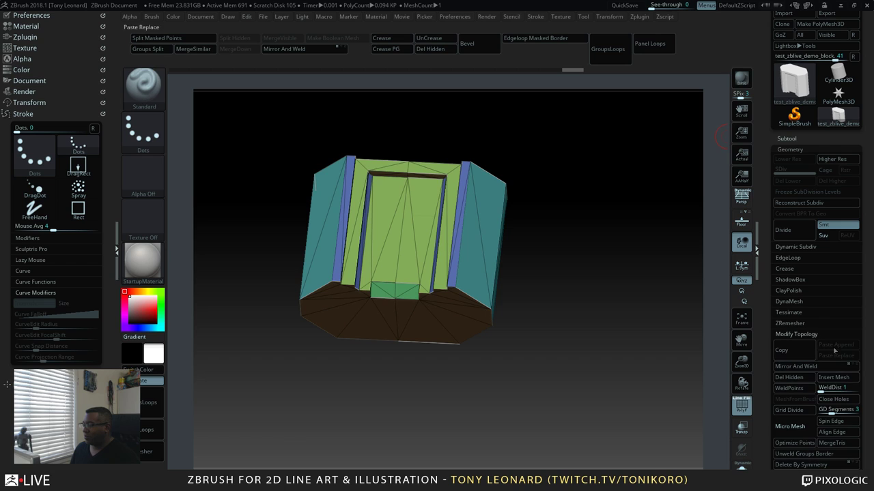
pyautogui.moveTo(767, 427); pyautogui.dragTo(765, 382)
pyautogui.click(799, 269)
pyautogui.click(790, 256)
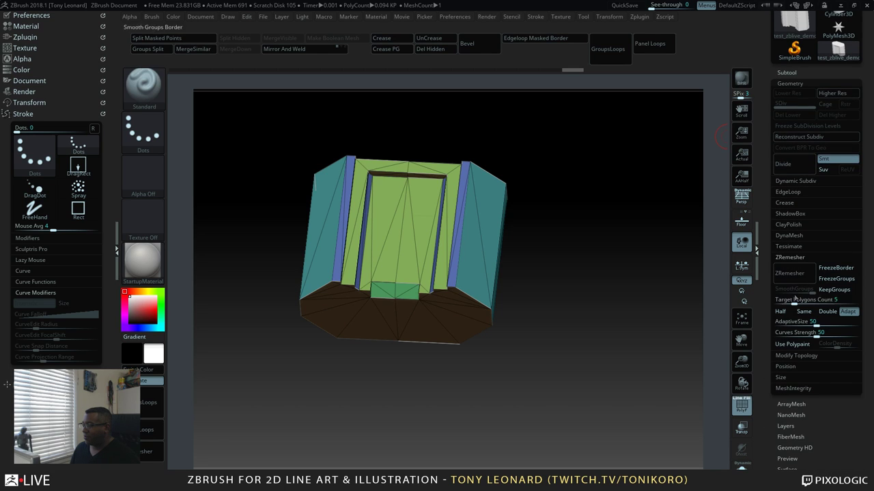
pyautogui.click(850, 280)
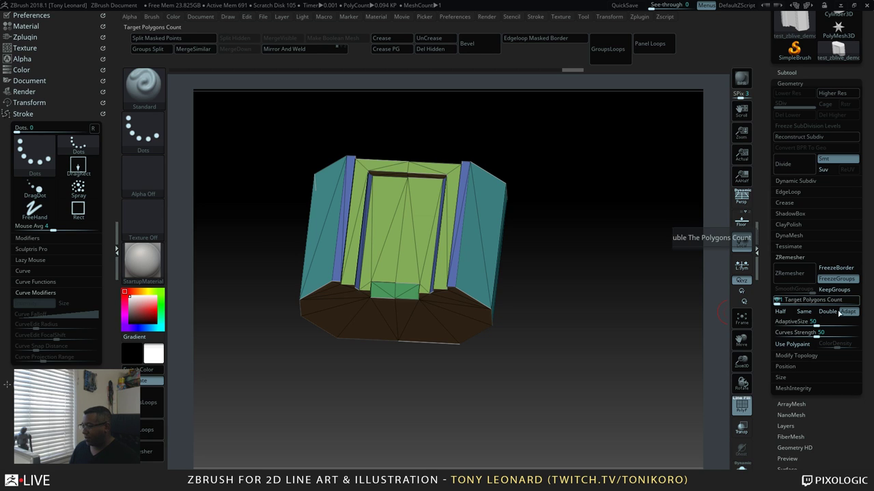
# Remesh the block with ZRemesher at a target polygons count of 0.5 and inspect the new topology on its caps and sides
pyautogui.moveTo(776, 302); pyautogui.dragTo(782, 303)
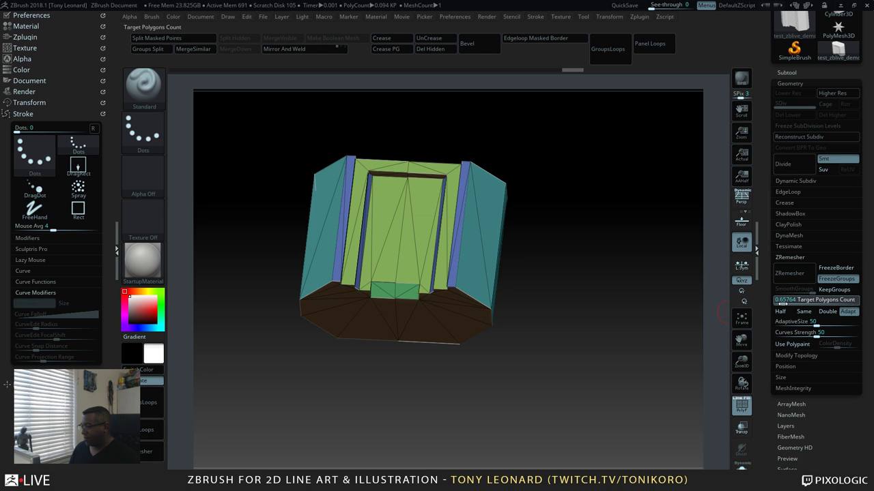
pyautogui.click(782, 304)
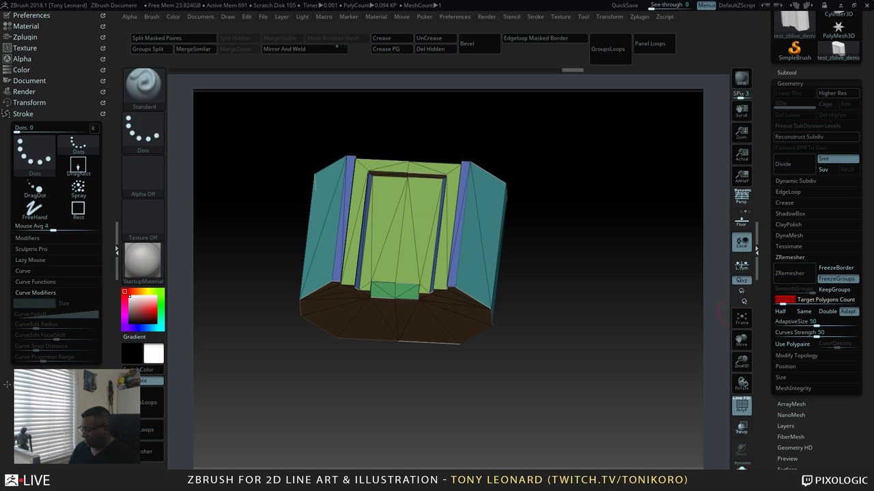
pyautogui.keyDown('ctrl'); pyautogui.moveTo(729, 313); pyautogui.dragTo(729, 300, button='right'); pyautogui.keyUp('ctrl')
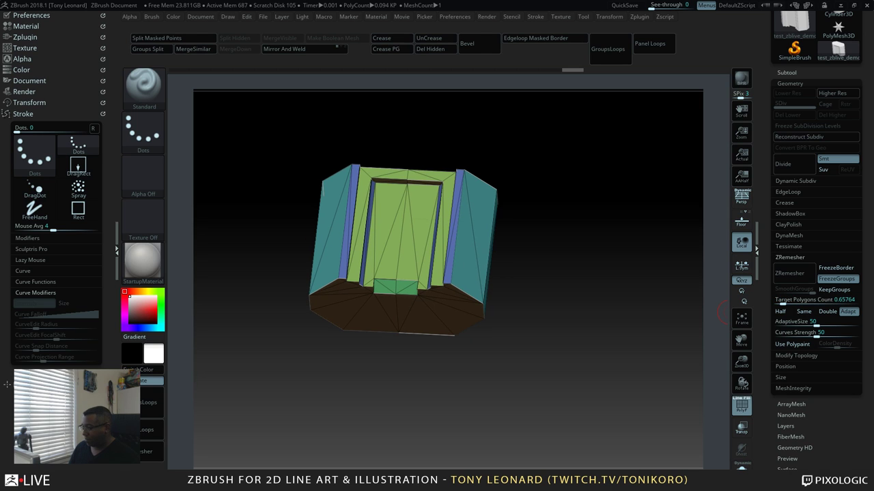
pyautogui.click(827, 300)
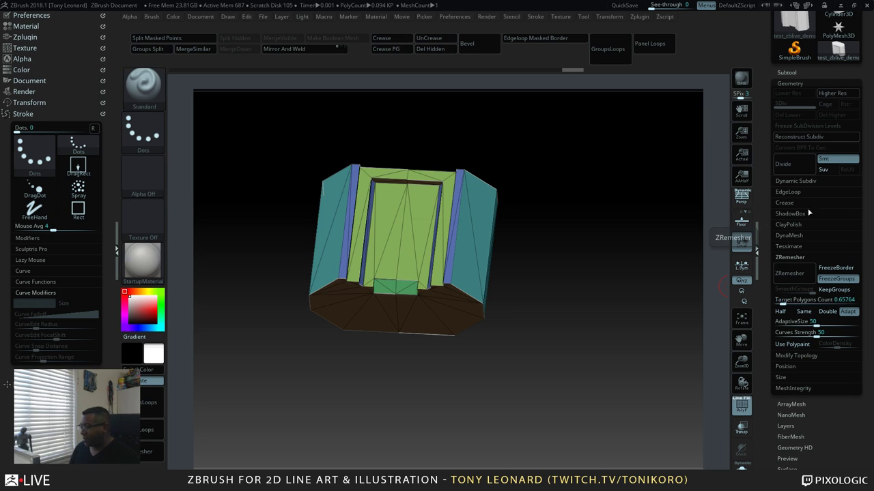
pyautogui.click(813, 297)
pyautogui.press('BackSpace')
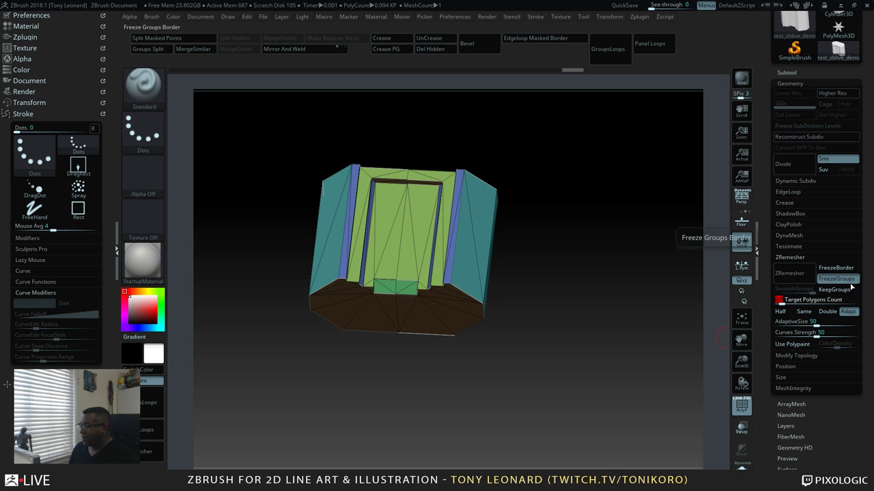
pyautogui.click(794, 275)
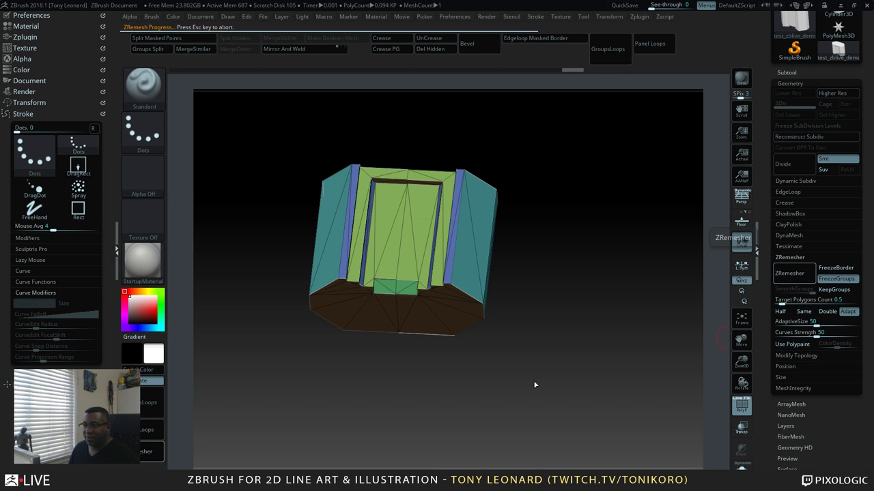
pyautogui.moveTo(562, 383); pyautogui.dragTo(484, 252)
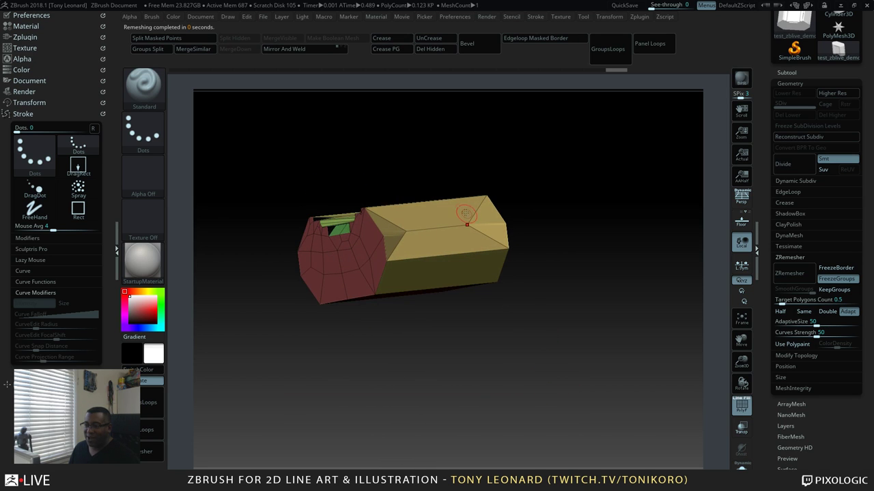
pyautogui.moveTo(581, 346); pyautogui.dragTo(571, 378)
pyautogui.moveTo(565, 343); pyautogui.dragTo(491, 365)
pyautogui.moveTo(605, 330); pyautogui.dragTo(630, 410)
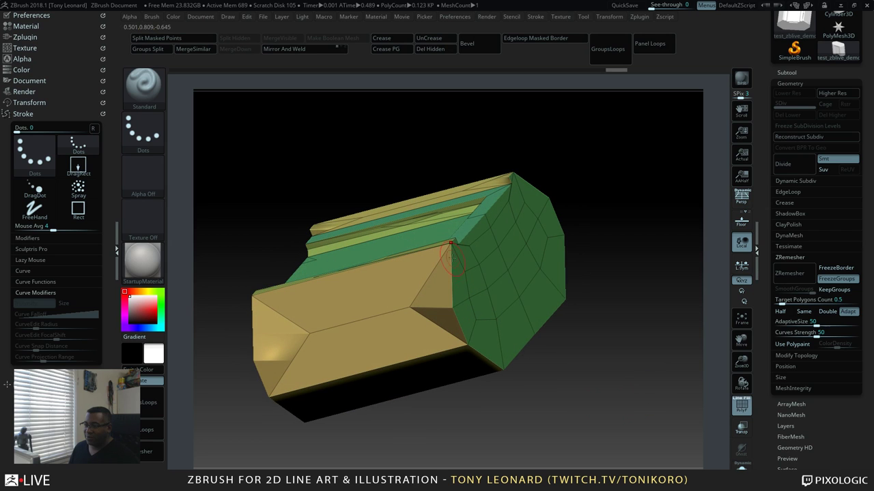
# Inspect the remeshed block's caps and sides and undo the ZRemesher operation
pyautogui.moveTo(565, 364)
pyautogui.mouseDown()
pyautogui.moveTo(601, 365)
pyautogui.moveTo(559, 370)
pyautogui.mouseUp()
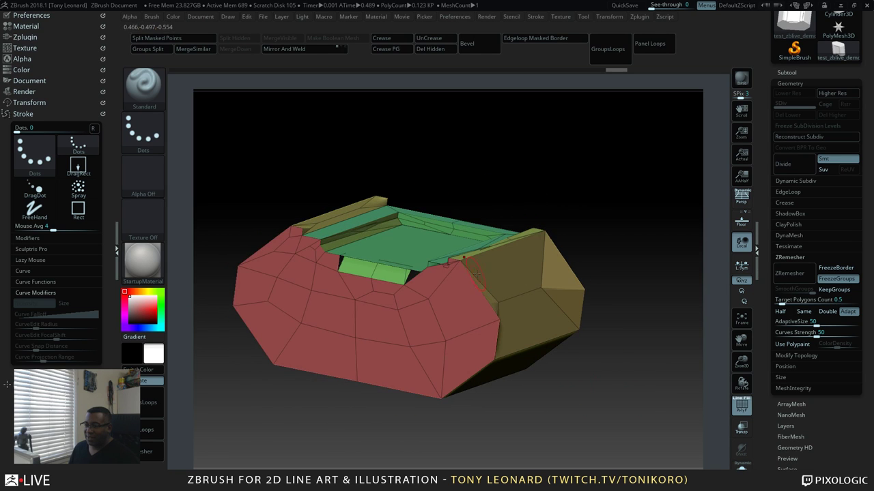
pyautogui.moveTo(598, 340); pyautogui.dragTo(583, 393)
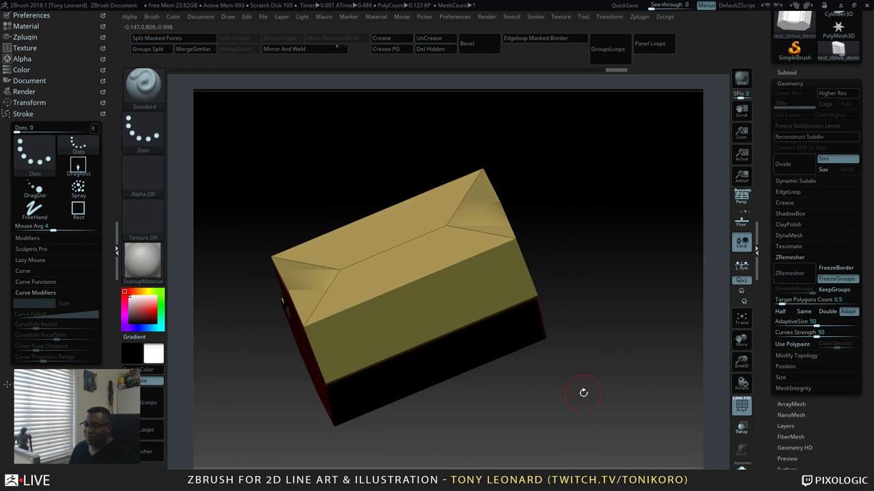
pyautogui.moveTo(588, 362); pyautogui.dragTo(664, 393)
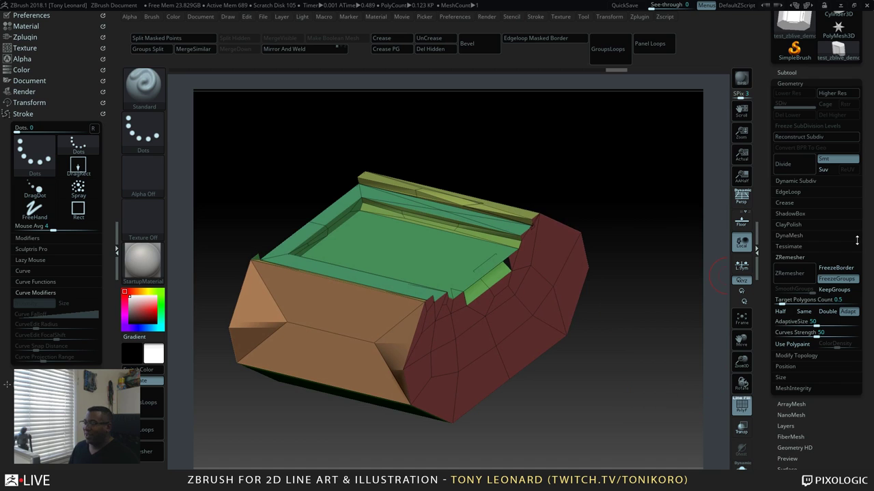
pyautogui.moveTo(574, 309); pyautogui.dragTo(649, 335)
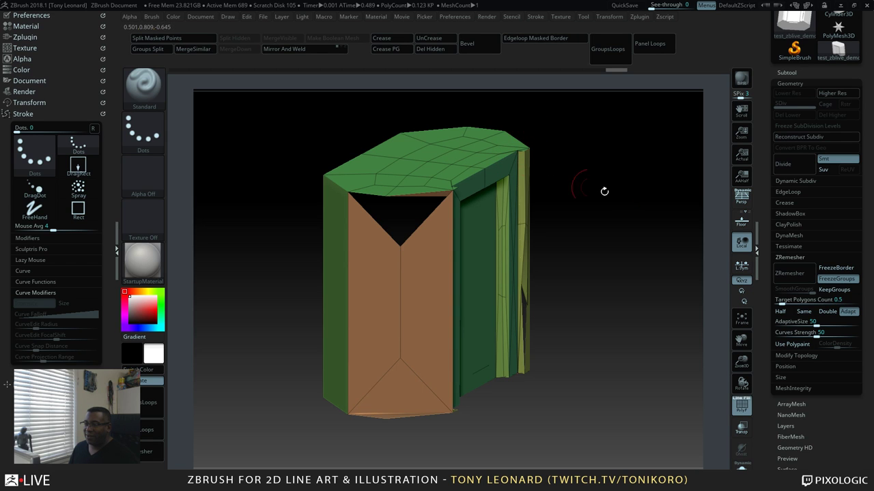
pyautogui.moveTo(604, 191); pyautogui.dragTo(596, 252)
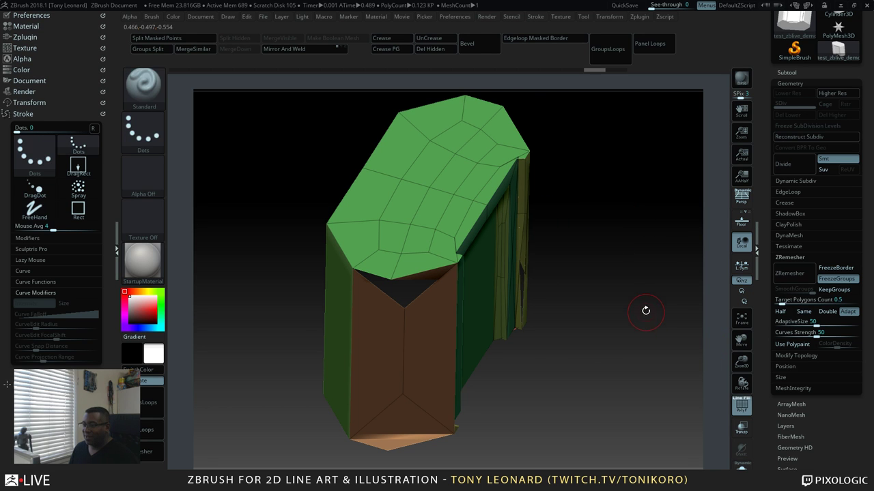
pyautogui.hotkey('ctrl', 'z')
pyautogui.moveTo(665, 356); pyautogui.dragTo(657, 382)
pyautogui.moveTo(621, 273); pyautogui.dragTo(666, 308)
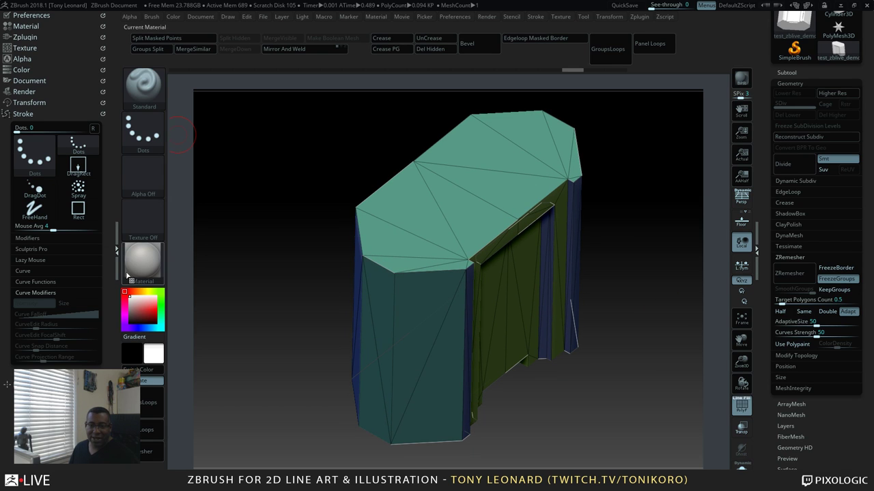
# Collapse the Curve Modifiers settings and examine the triangulated block's caps, sides and recessed panel along the framing curves
pyautogui.press('shift')
pyautogui.click(31, 294)
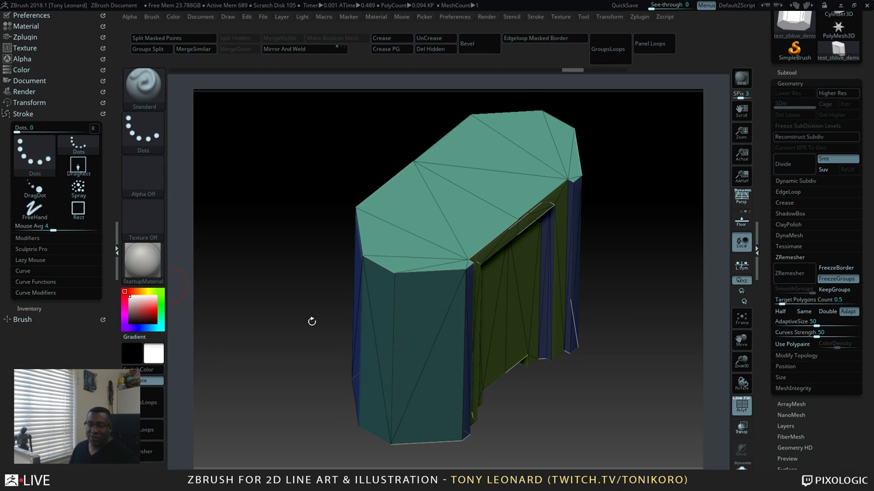
pyautogui.moveTo(636, 288)
pyautogui.mouseDown()
pyautogui.moveTo(626, 302)
pyautogui.moveTo(638, 318)
pyautogui.moveTo(555, 325)
pyautogui.mouseUp()
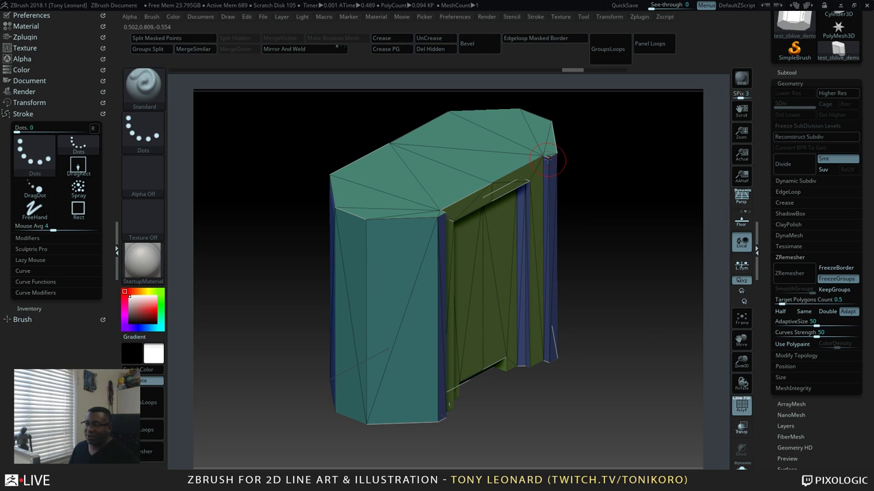
pyautogui.moveTo(620, 234); pyautogui.dragTo(447, 208)
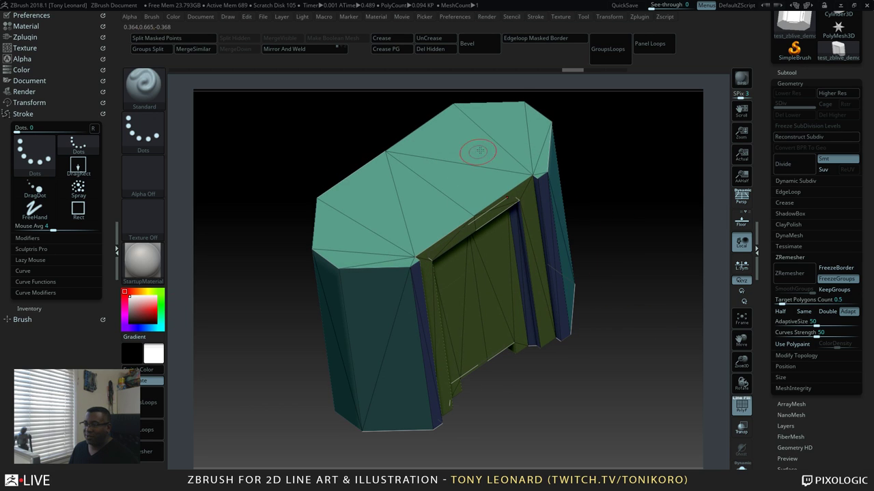
pyautogui.moveTo(605, 365); pyautogui.dragTo(593, 434)
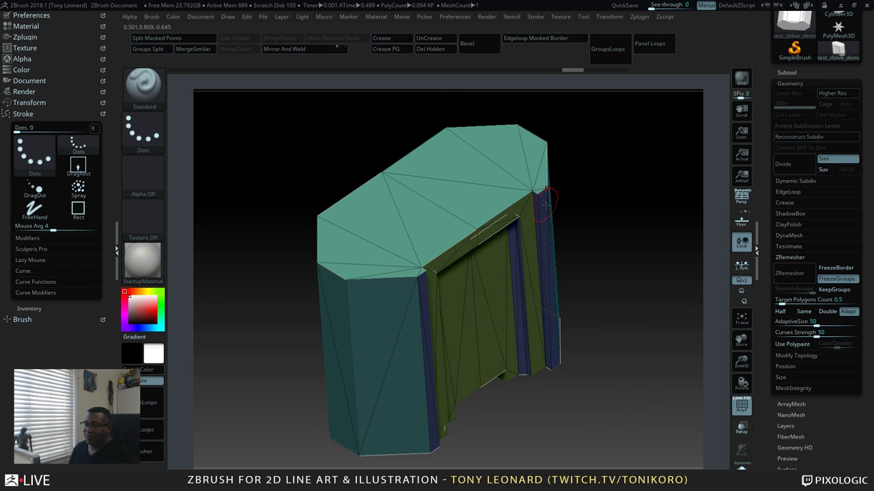
pyautogui.moveTo(577, 215); pyautogui.dragTo(609, 199)
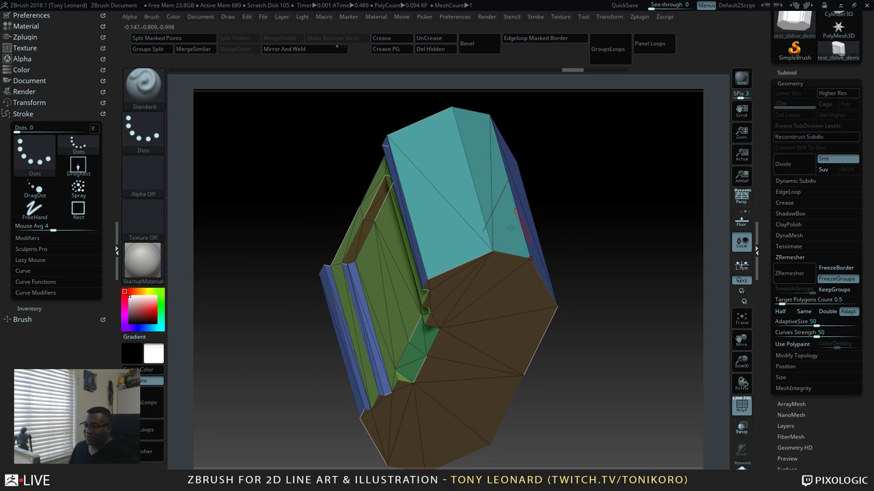
pyautogui.moveTo(474, 280); pyautogui.dragTo(681, 255)
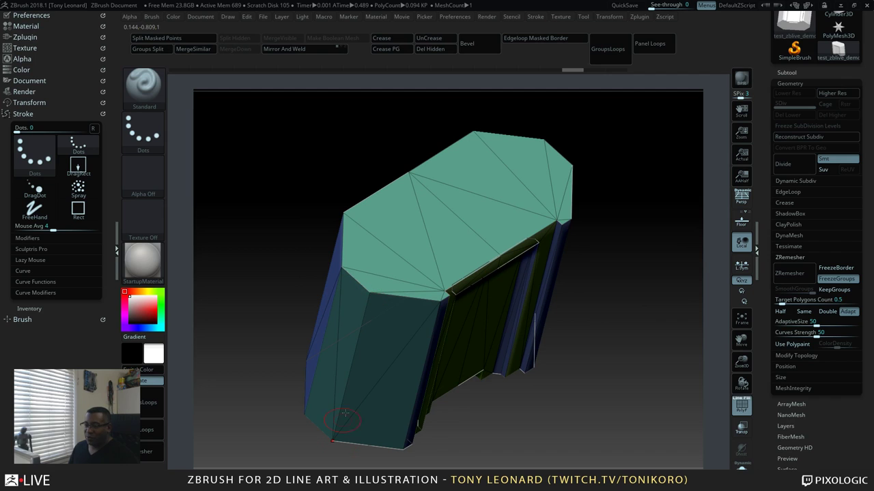
pyautogui.moveTo(672, 346); pyautogui.dragTo(618, 374)
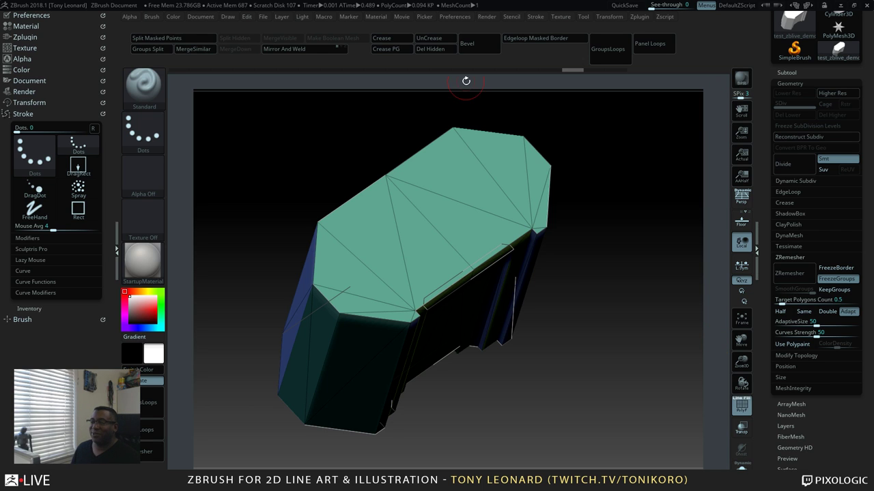
pyautogui.moveTo(303, 146); pyautogui.dragTo(321, 157)
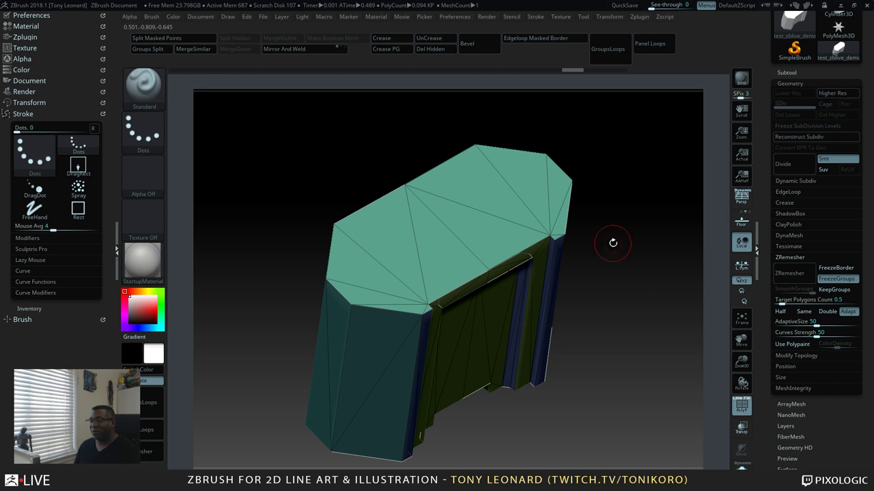
# Open the stroke's Curve and Curve Functions settings and delete the curves framing the block's borders
pyautogui.moveTo(585, 338); pyautogui.dragTo(190, 312)
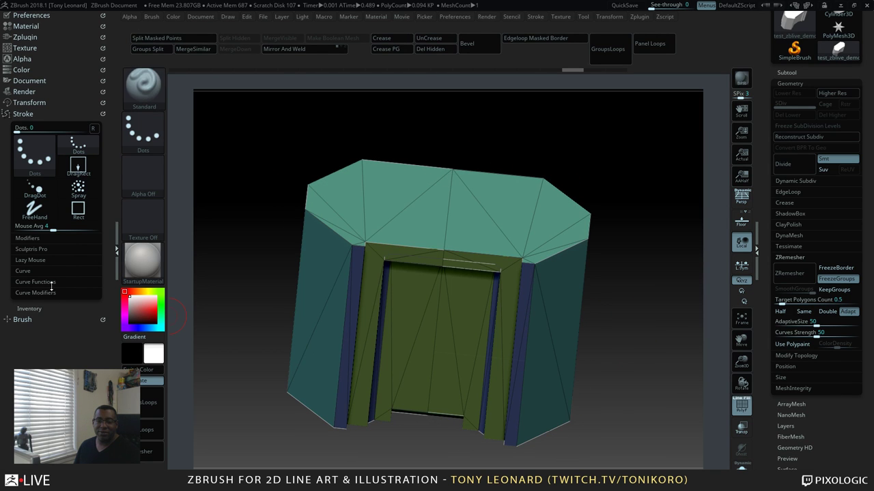
pyautogui.click(29, 272)
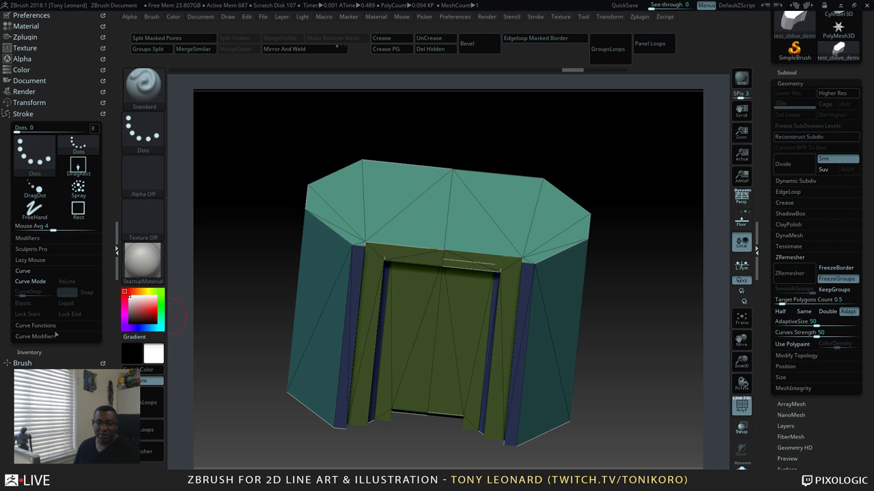
pyautogui.moveTo(653, 354); pyautogui.dragTo(612, 359)
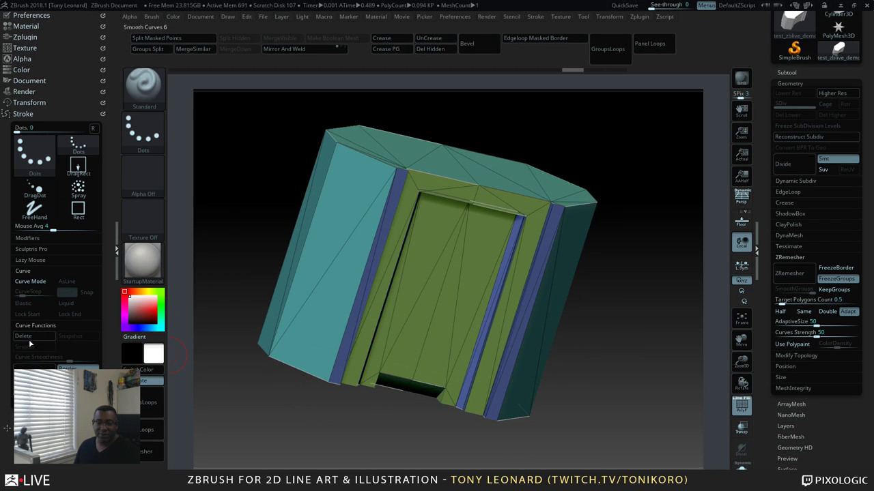
pyautogui.moveTo(644, 397); pyautogui.dragTo(717, 416)
# Open the Modify Topology geometry settings and optimize the points order of the block's mesh
pyautogui.scroll(-3, 770, 372)
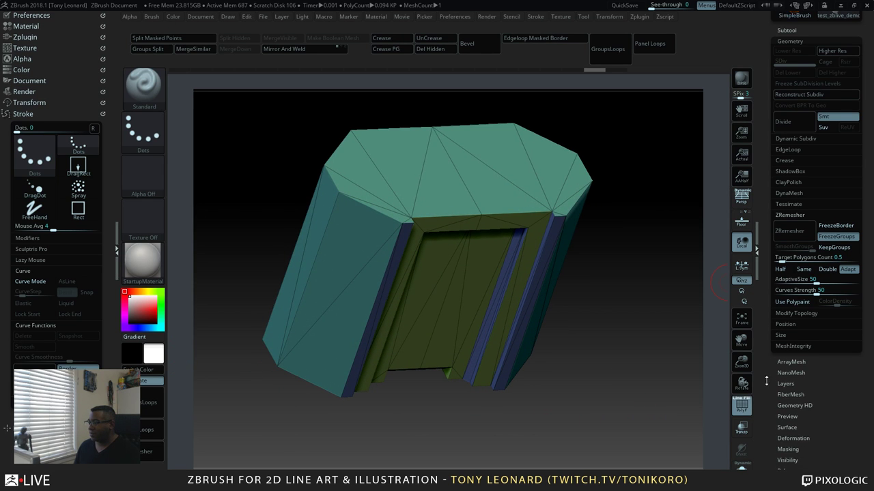
pyautogui.keyDown('shift'); pyautogui.click(794, 340); pyautogui.keyUp('shift')
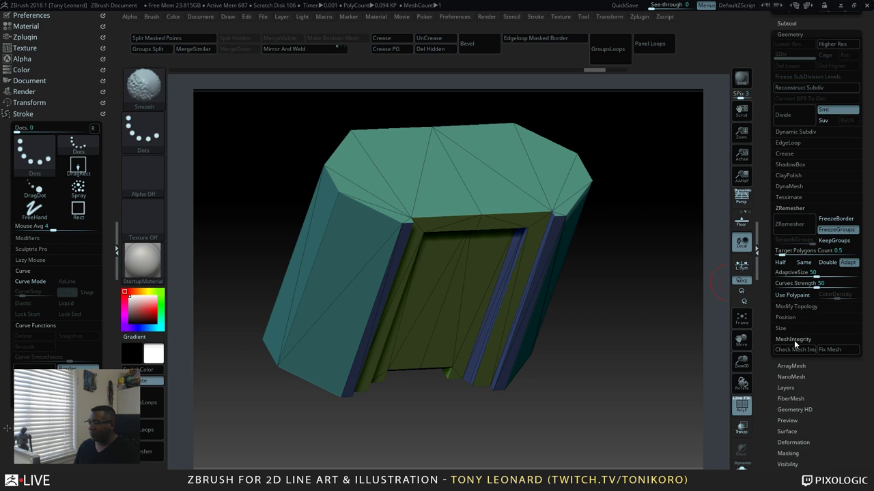
pyautogui.click(796, 306)
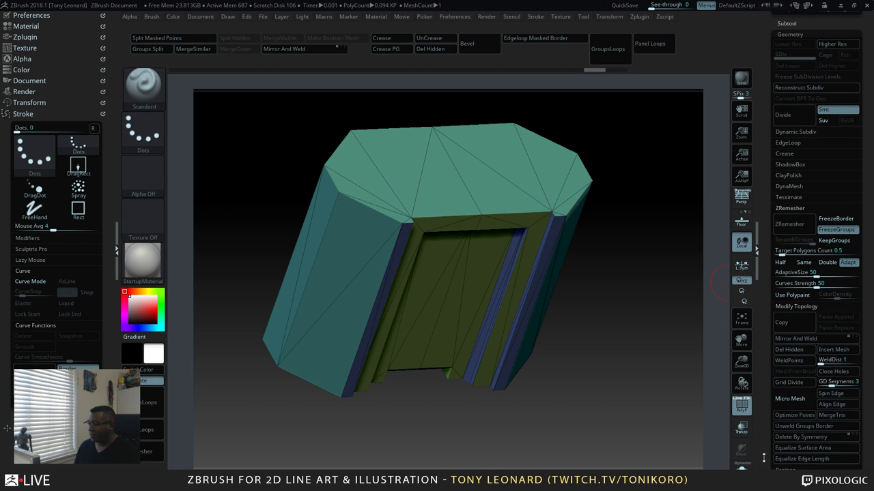
pyautogui.scroll(-2, 797, 398)
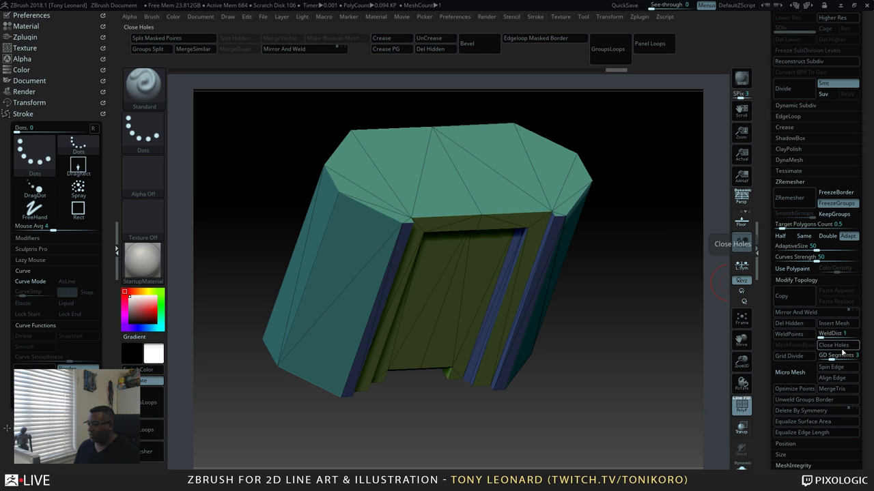
pyautogui.click(795, 388)
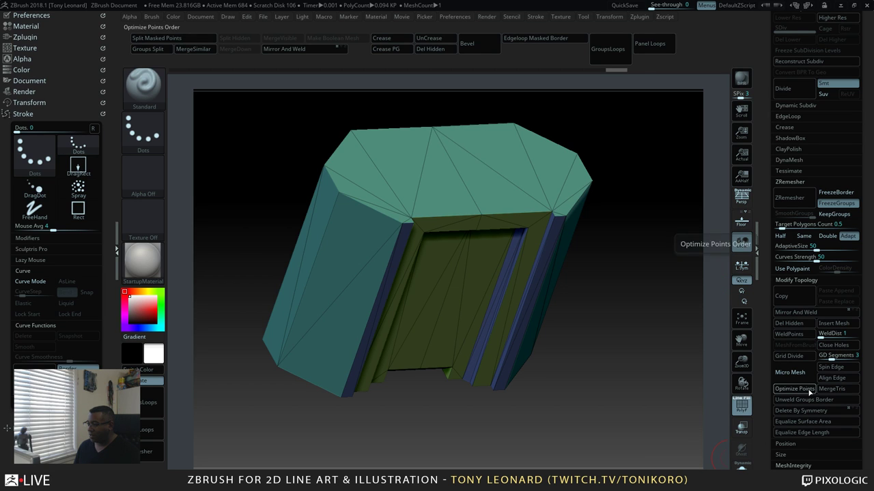
# Frame the block's mesh borders with curves once more and examine where they run around the caps, side strips and recessed panel
pyautogui.moveTo(574, 396); pyautogui.dragTo(589, 439)
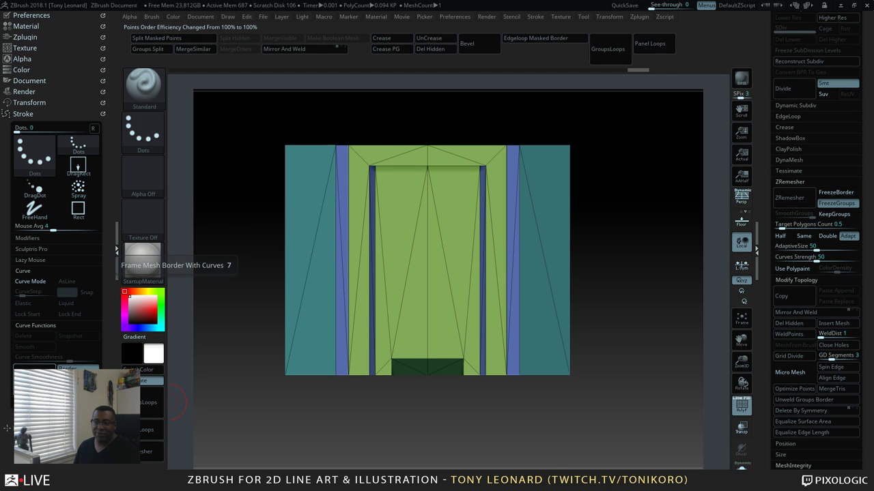
pyautogui.moveTo(336, 396); pyautogui.dragTo(329, 450)
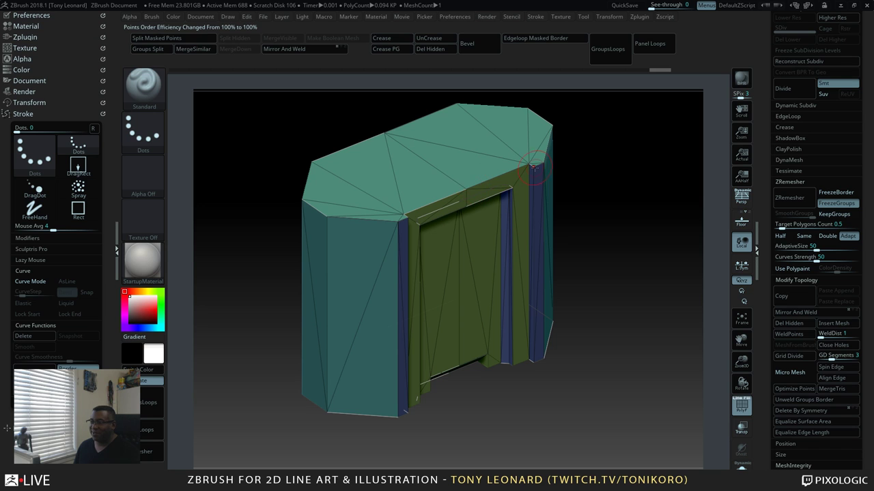
pyautogui.moveTo(606, 359); pyautogui.dragTo(669, 335)
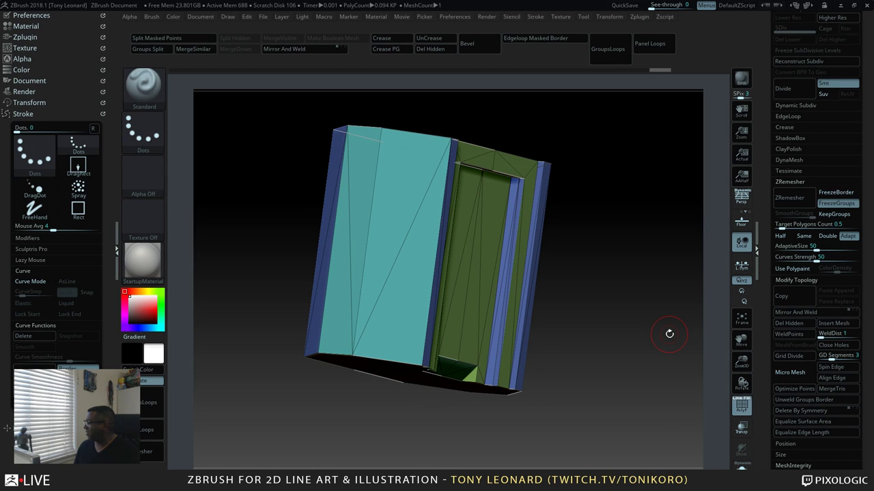
pyautogui.moveTo(613, 235); pyautogui.dragTo(615, 305)
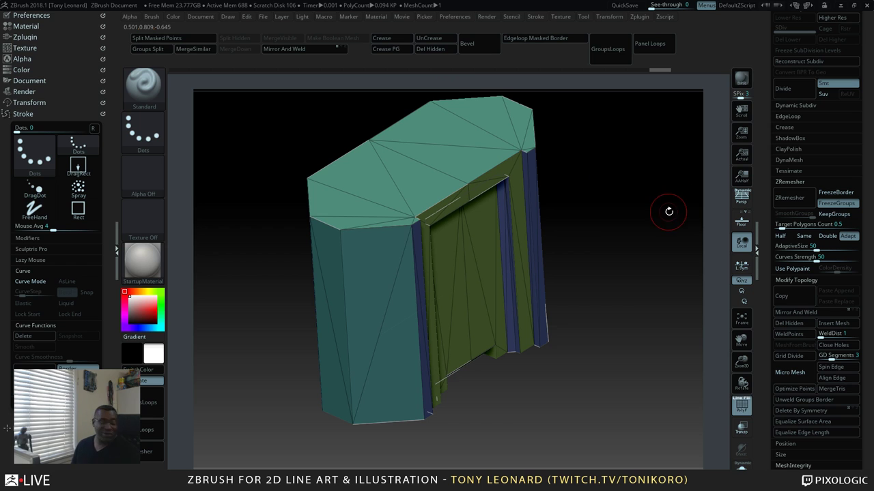
pyautogui.moveTo(576, 145)
pyautogui.mouseDown()
pyautogui.moveTo(589, 197)
pyautogui.moveTo(635, 225)
pyautogui.moveTo(627, 227)
pyautogui.moveTo(635, 255)
pyautogui.mouseUp()
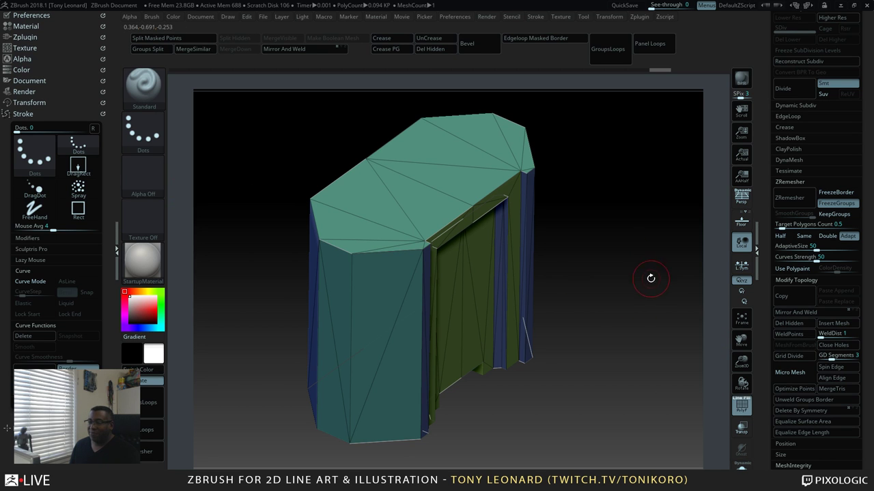
pyautogui.moveTo(649, 277); pyautogui.dragTo(626, 326)
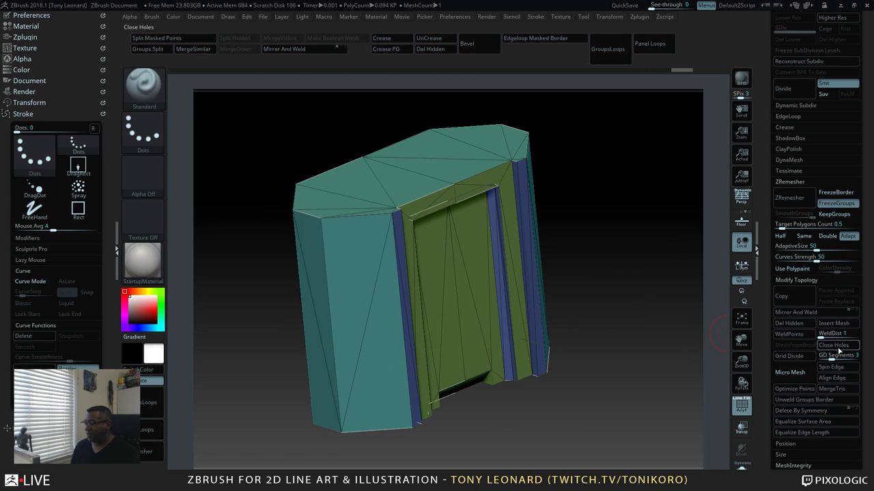
# Optimize the mesh's point order with Optimize Points
pyautogui.click(807, 401)
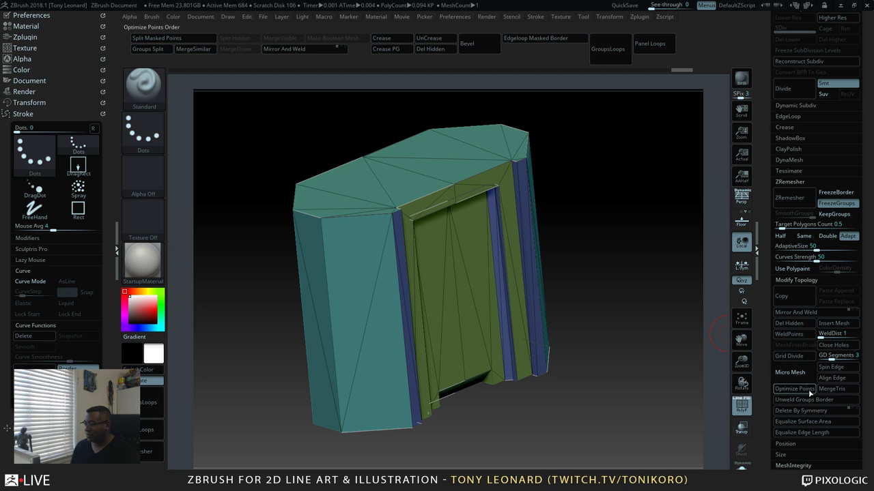
pyautogui.moveTo(624, 337); pyautogui.dragTo(648, 372)
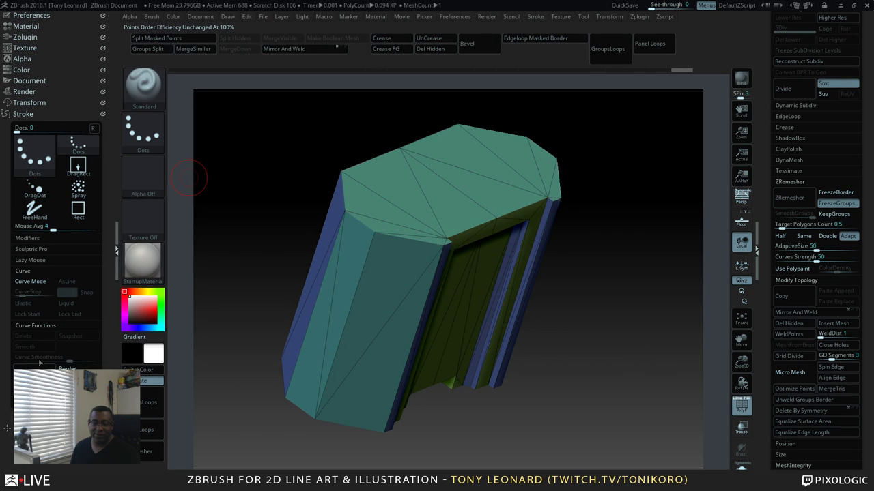
pyautogui.moveTo(581, 306); pyautogui.dragTo(627, 426)
# Delete the curves lying along the edges of the panel mesh
pyautogui.click(20, 326)
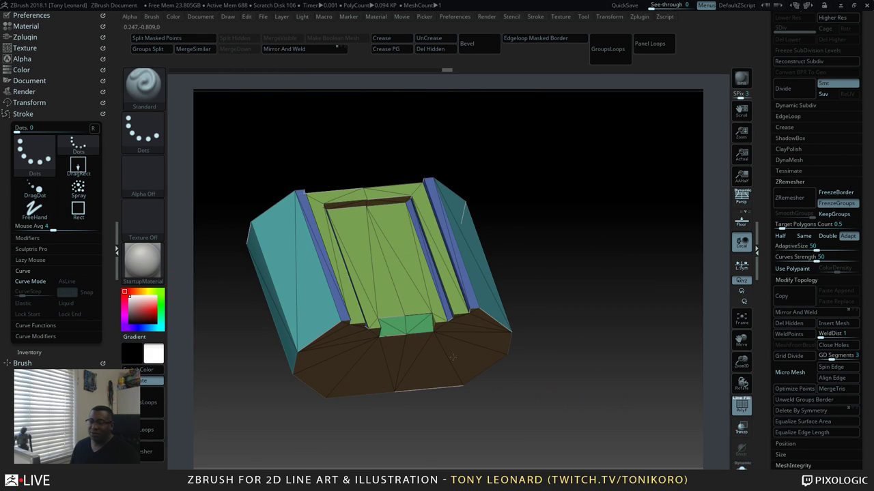
pyautogui.moveTo(571, 185); pyautogui.dragTo(577, 260)
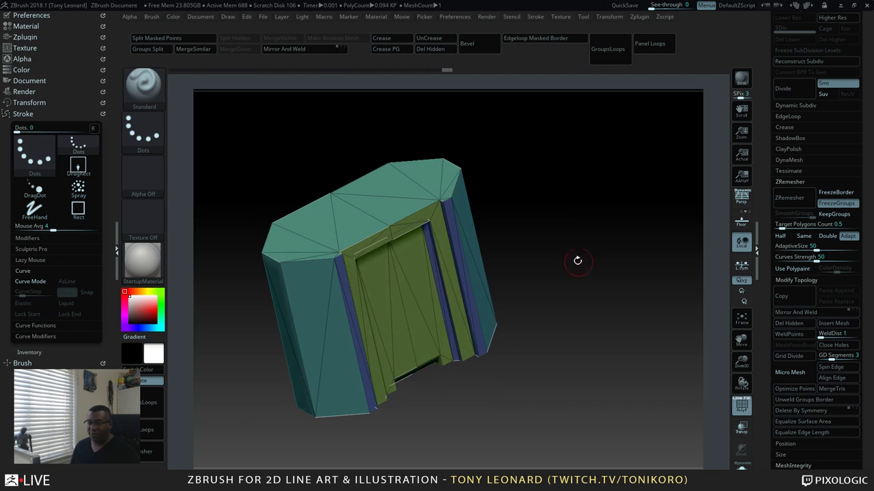
pyautogui.click(21, 328)
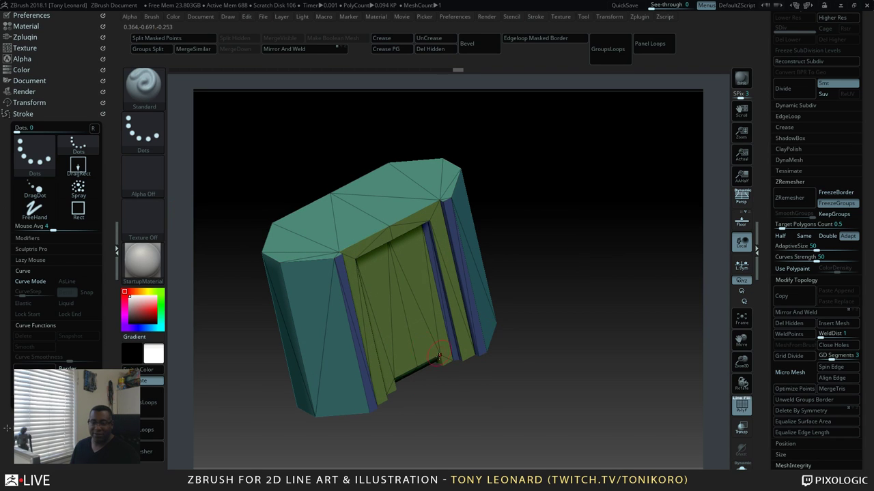
pyautogui.moveTo(468, 394)
pyautogui.mouseDown()
pyautogui.moveTo(492, 388)
pyautogui.moveTo(501, 407)
pyautogui.moveTo(554, 419)
pyautogui.moveTo(549, 406)
pyautogui.moveTo(577, 334)
pyautogui.mouseUp()
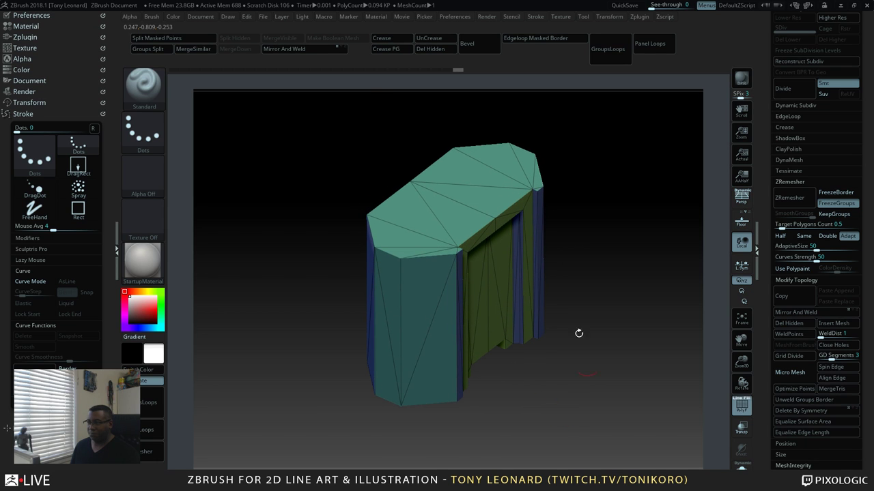
# Switch to the ZModeler brush and set its edge action to Add To Curve
pyautogui.press('b')
pyautogui.press('z')
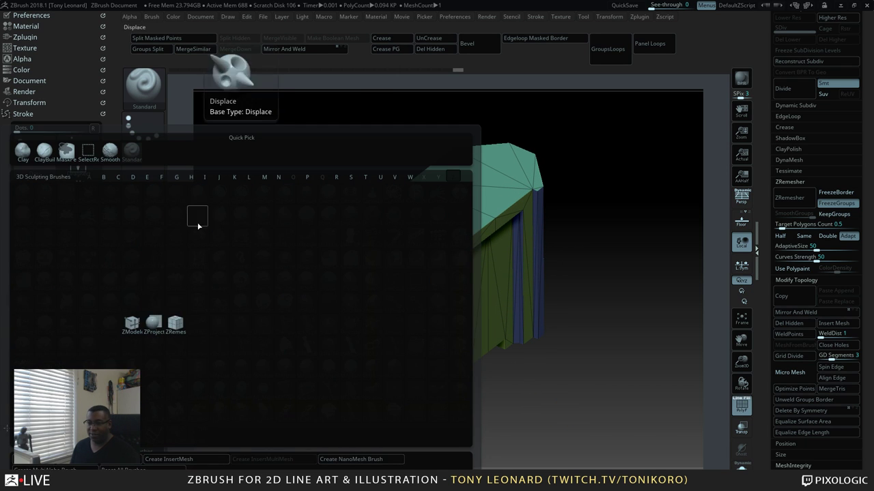
pyautogui.click(106, 327)
pyautogui.press('b')
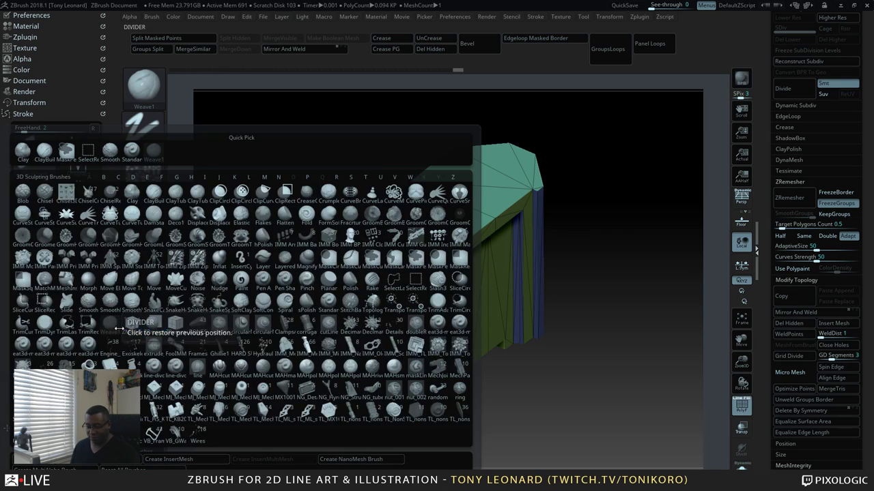
pyautogui.press('z')
pyautogui.press('m')
pyautogui.moveTo(600, 344); pyautogui.dragTo(557, 337)
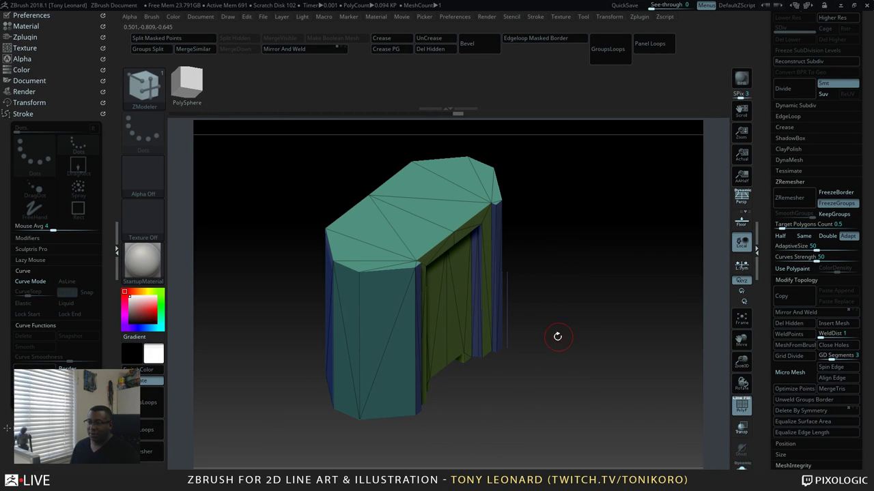
pyautogui.press('space')
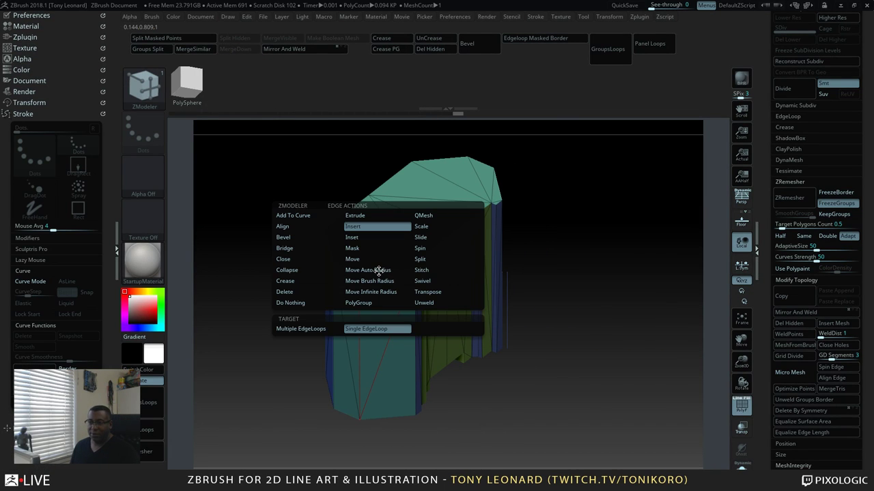
pyautogui.click(324, 216)
# Add the short edge between the octagonal cap and the blue corner face to a curve
pyautogui.moveTo(581, 323)
pyautogui.mouseDown()
pyautogui.moveTo(571, 294)
pyautogui.moveTo(577, 382)
pyautogui.mouseUp()
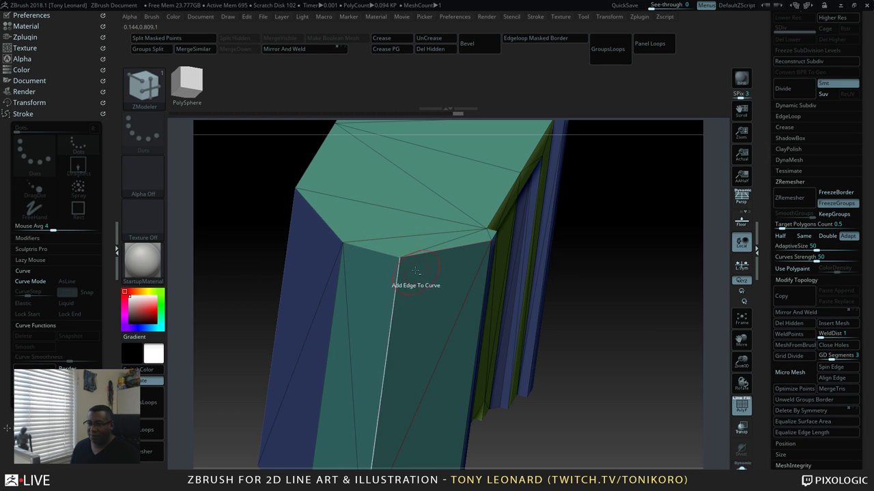
pyautogui.press('shift')
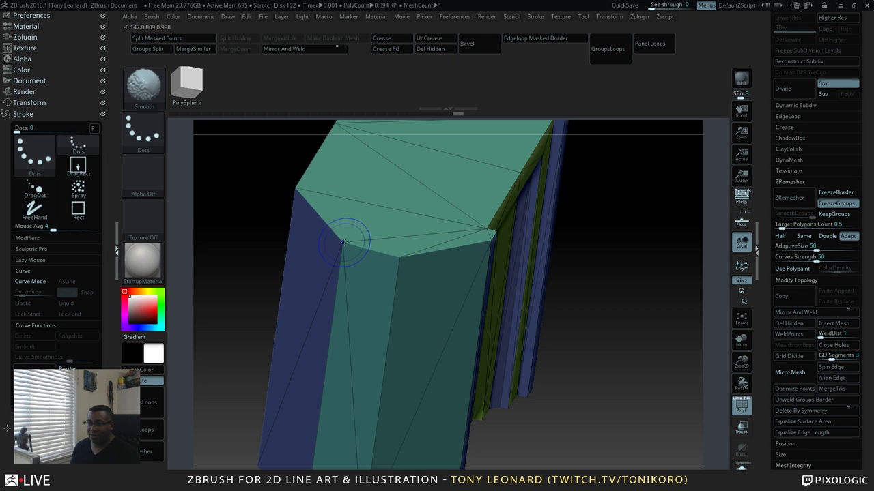
pyautogui.moveTo(631, 335); pyautogui.dragTo(591, 362)
pyautogui.keyDown('alt'); pyautogui.moveTo(526, 290); pyautogui.dragTo(660, 323); pyautogui.keyUp('alt')
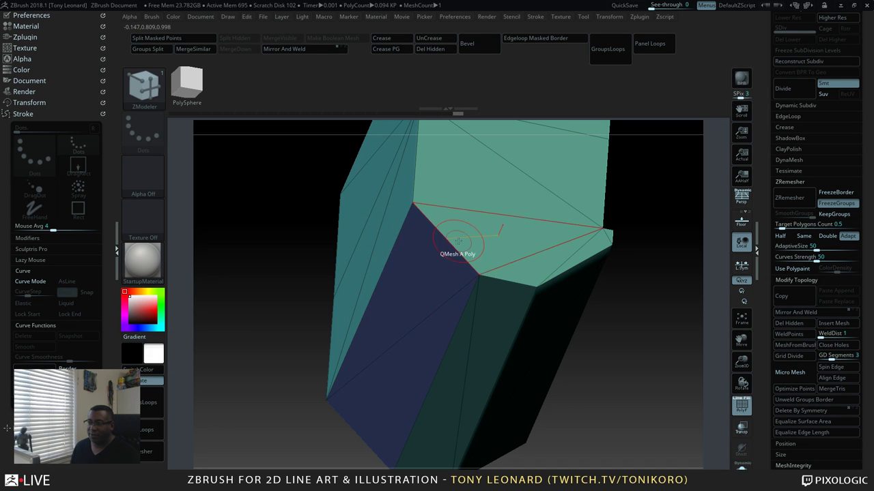
pyautogui.press('space')
pyautogui.press('space')
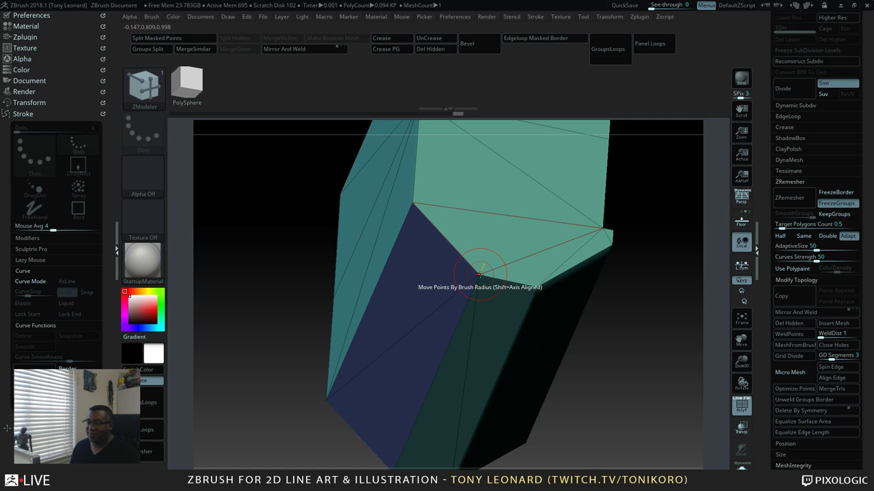
pyautogui.press('shift')
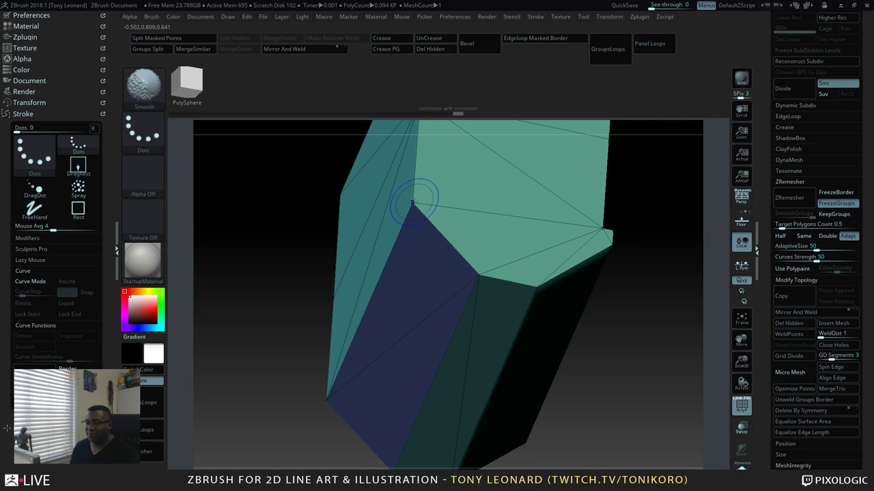
pyautogui.click(478, 271)
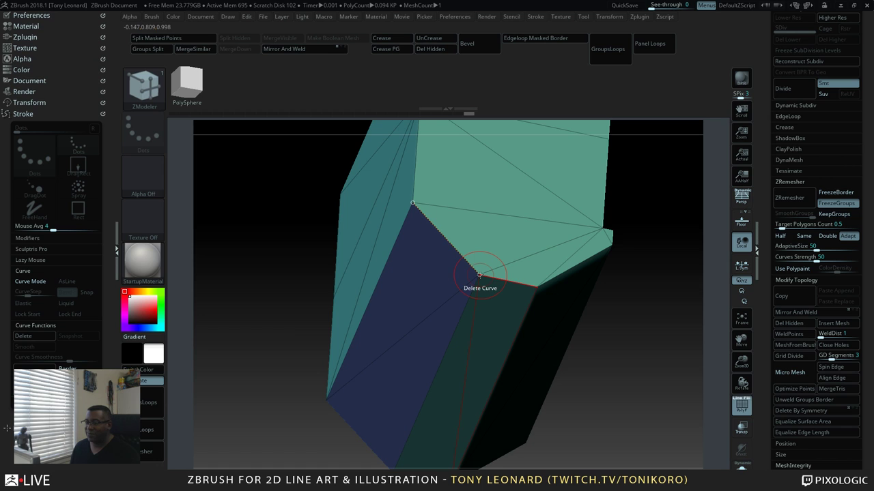
# Try to extend the curve from the cap edge along the long edge of the blue corner face
pyautogui.moveTo(620, 312); pyautogui.dragTo(438, 367)
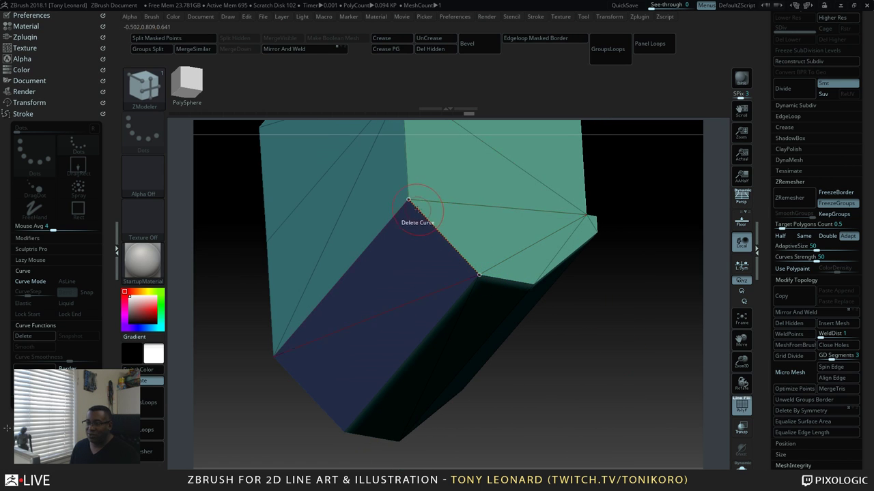
pyautogui.moveTo(618, 320); pyautogui.dragTo(566, 344)
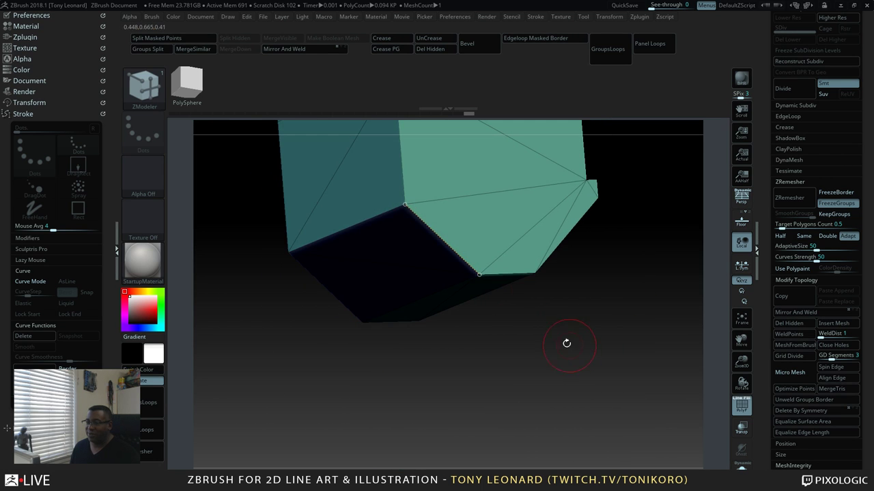
pyautogui.moveTo(659, 302)
pyautogui.keyDown('shift'); pyautogui.mouseDown()
pyautogui.moveTo(630, 370)
pyautogui.moveTo(608, 343)
pyautogui.moveTo(597, 353)
pyautogui.mouseUp(); pyautogui.keyUp('shift')
pyautogui.moveTo(589, 365); pyautogui.dragTo(540, 367)
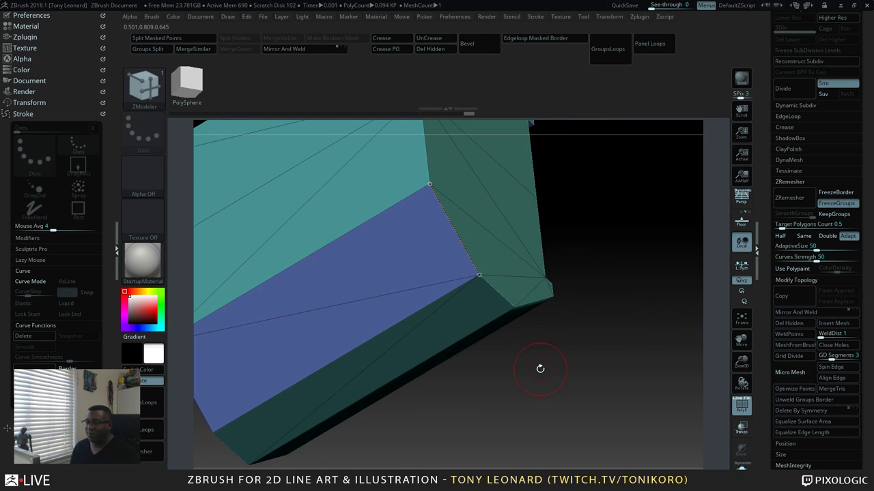
pyautogui.click(431, 183)
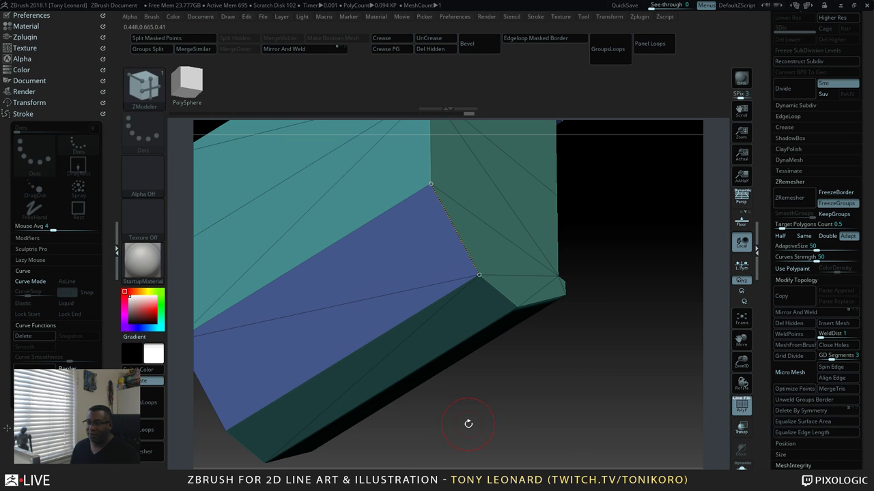
pyautogui.moveTo(464, 411); pyautogui.dragTo(406, 353)
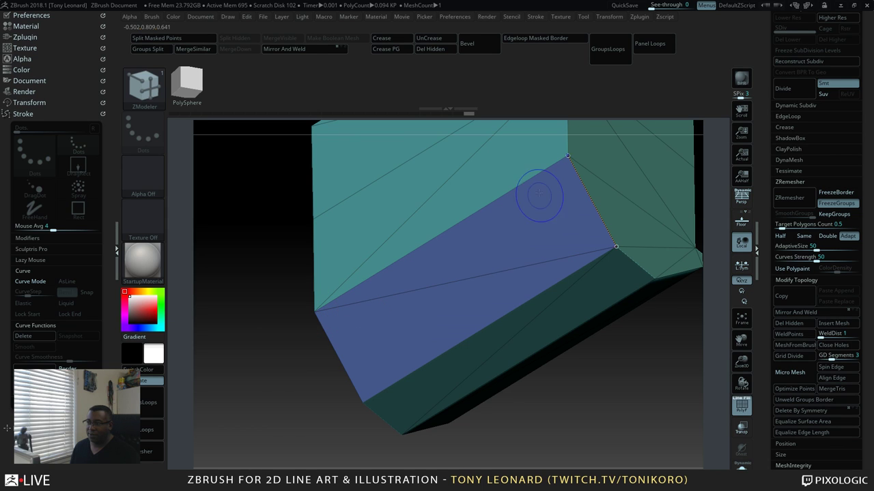
pyautogui.press('shift')
pyautogui.press('shift')
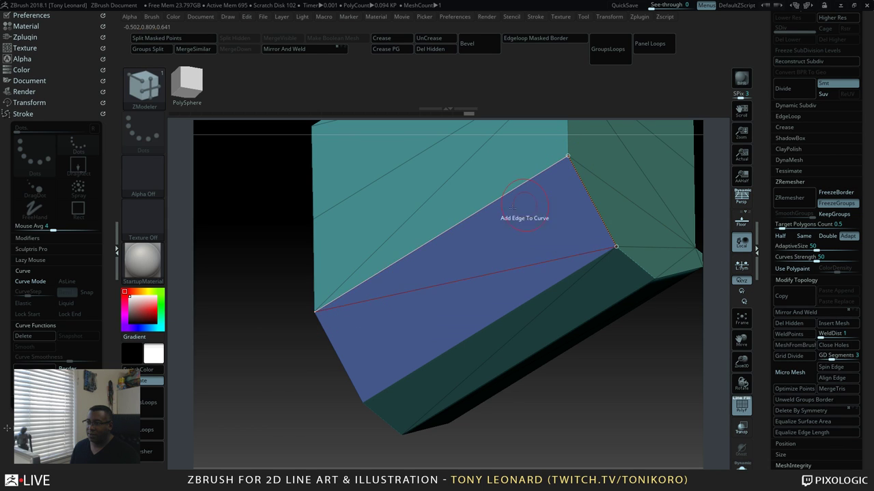
pyautogui.click(313, 312)
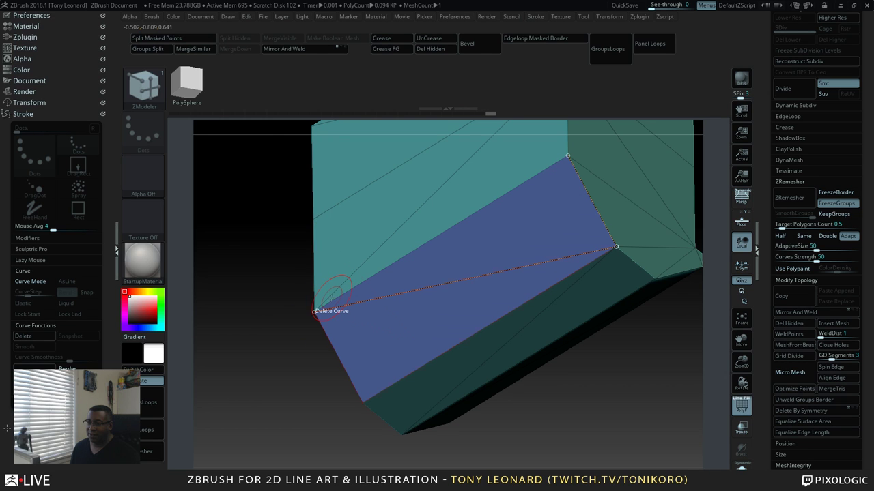
pyautogui.moveTo(296, 356); pyautogui.dragTo(273, 352)
pyautogui.moveTo(628, 292); pyautogui.dragTo(579, 317)
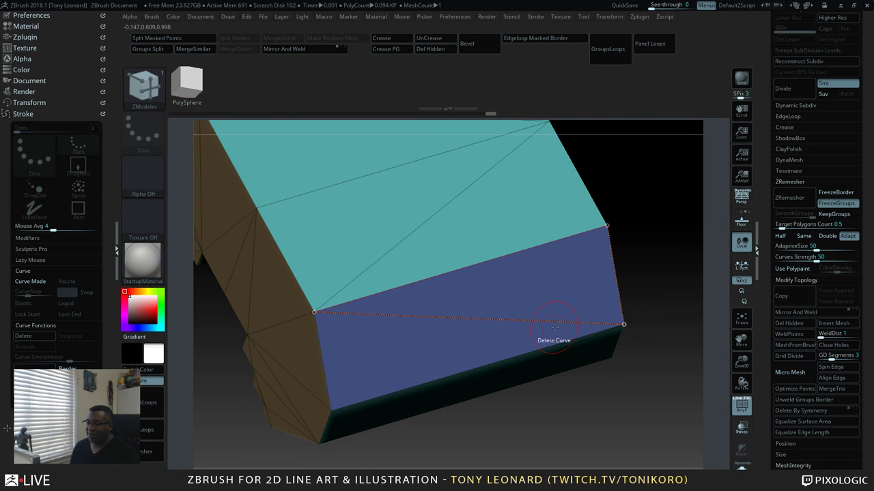
pyautogui.moveTo(634, 230); pyautogui.dragTo(602, 396)
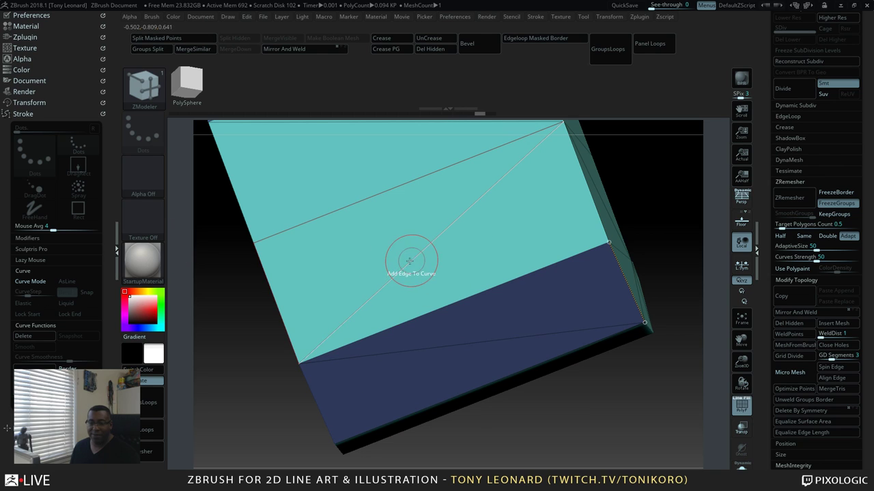
# Set the ZModeler edge action to Delete and remove diagonal edges from the teal side face and the octagonal cap
pyautogui.press('space')
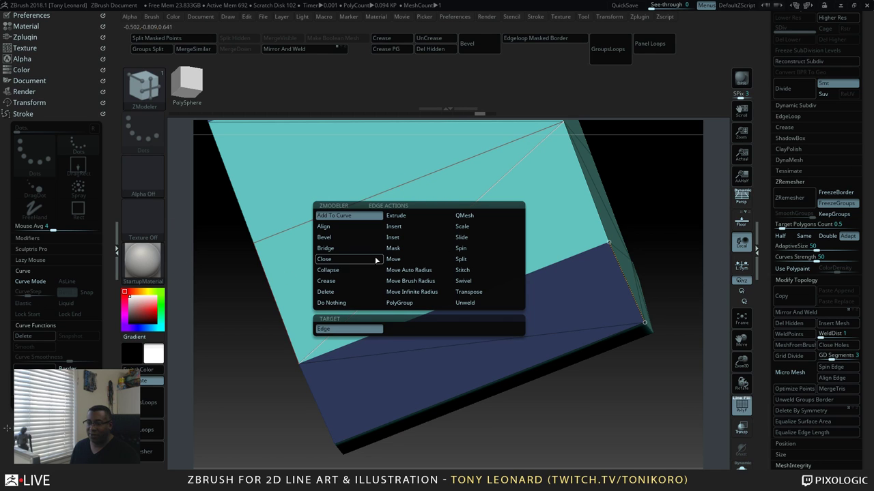
pyautogui.click(326, 291)
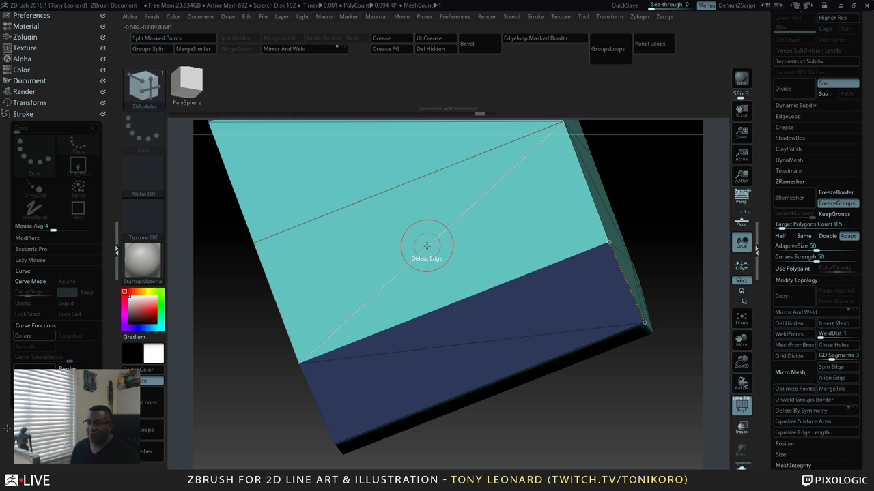
pyautogui.moveTo(607, 424); pyautogui.dragTo(573, 413)
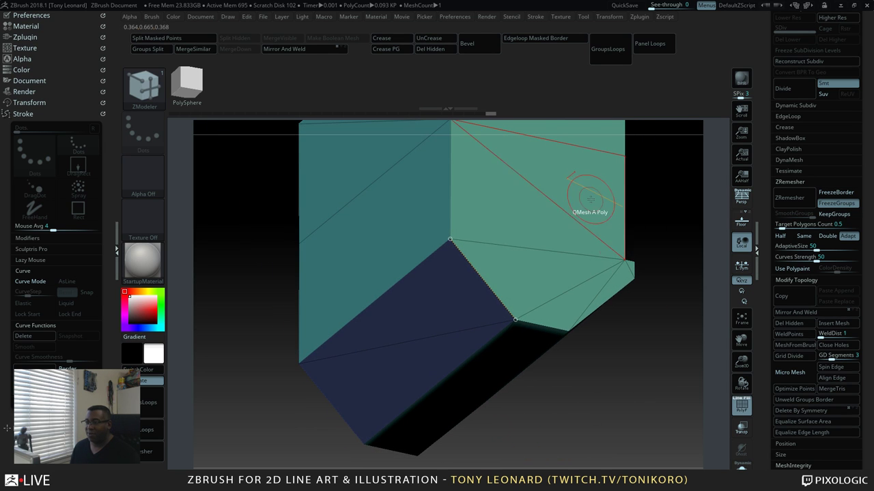
pyautogui.click(559, 208)
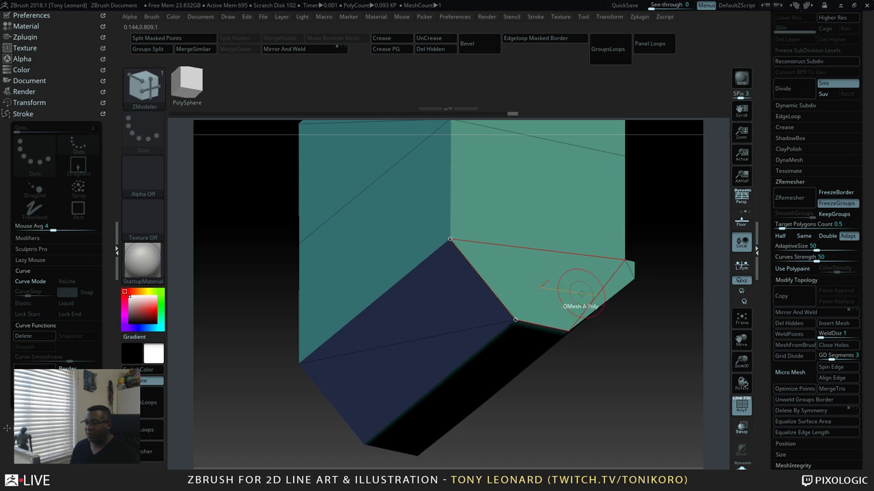
# Delete the tiny diagonal edge at the notched corner of the octagonal cap
pyautogui.moveTo(634, 359); pyautogui.dragTo(557, 337)
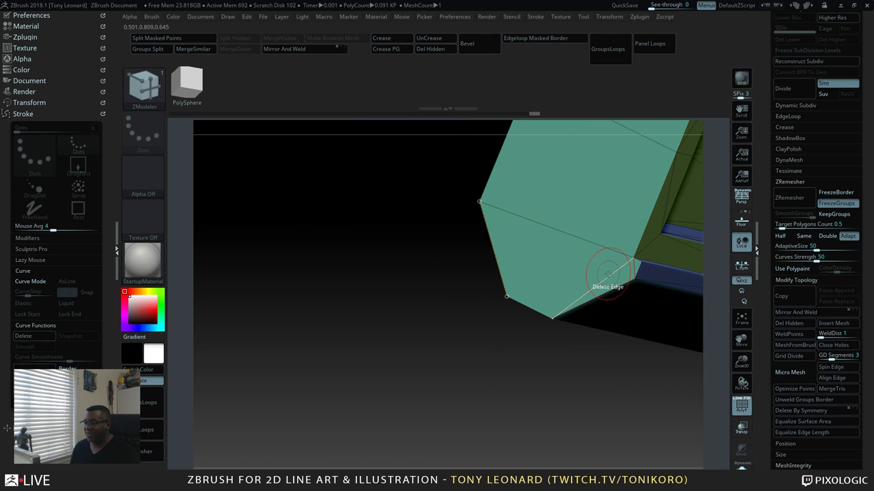
pyautogui.moveTo(488, 362); pyautogui.dragTo(566, 328)
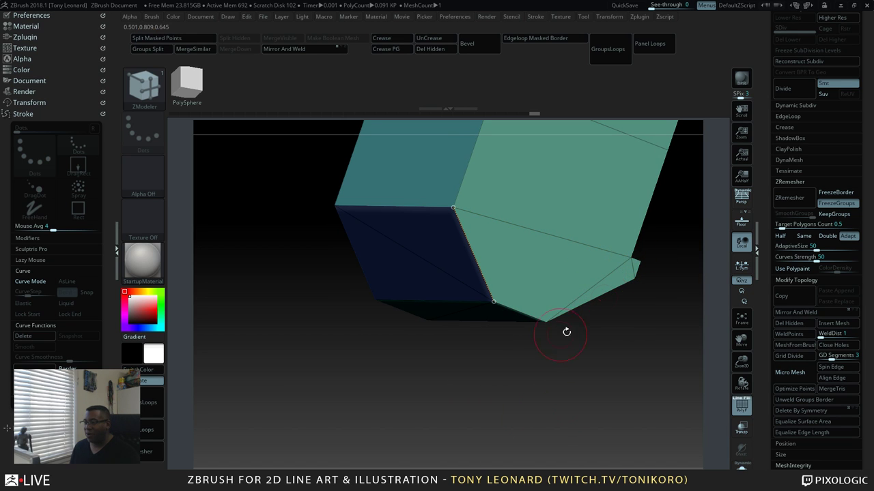
pyautogui.moveTo(606, 365); pyautogui.dragTo(668, 369)
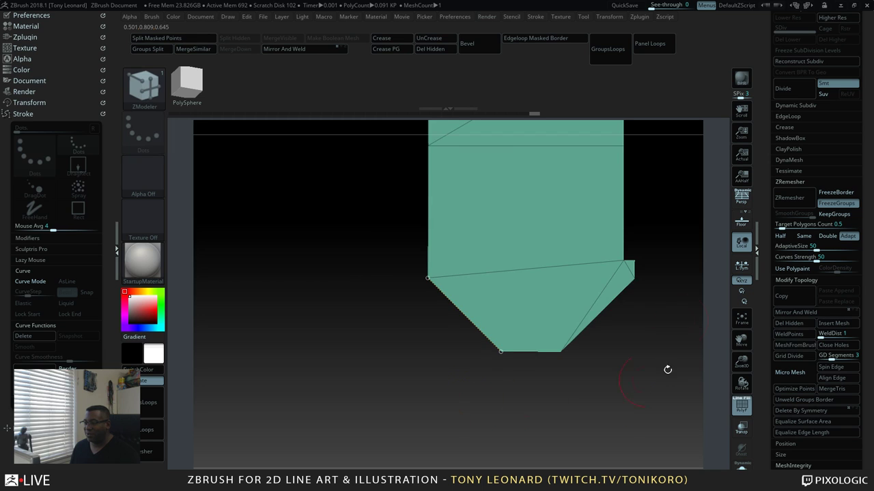
pyautogui.moveTo(634, 338); pyautogui.dragTo(628, 293)
pyautogui.click(626, 270)
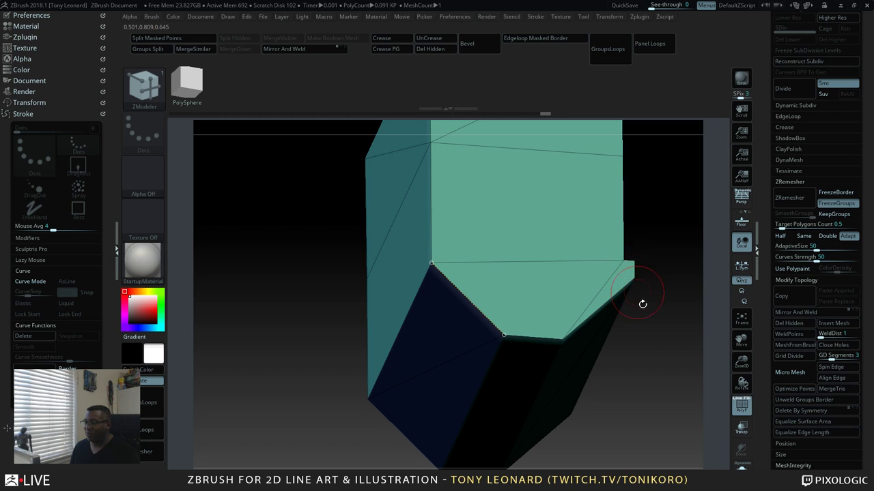
pyautogui.moveTo(649, 366); pyautogui.dragTo(655, 380)
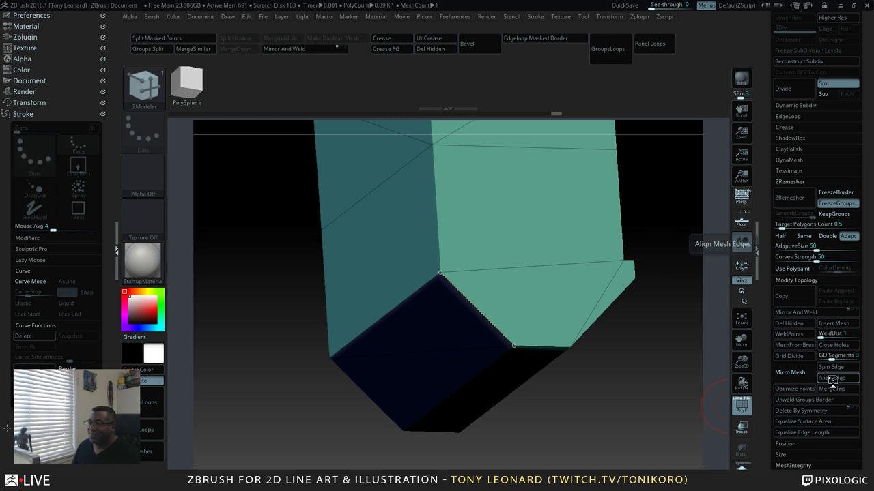
pyautogui.moveTo(590, 399); pyautogui.dragTo(244, 381)
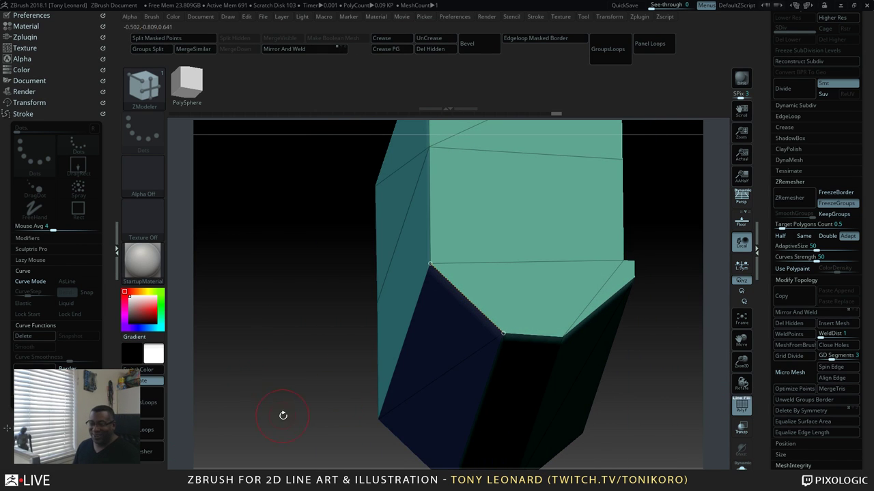
# Delete the curve placed along the short edge between the octagonal cap and the blue corner face
pyautogui.moveTo(283, 416); pyautogui.dragTo(318, 434)
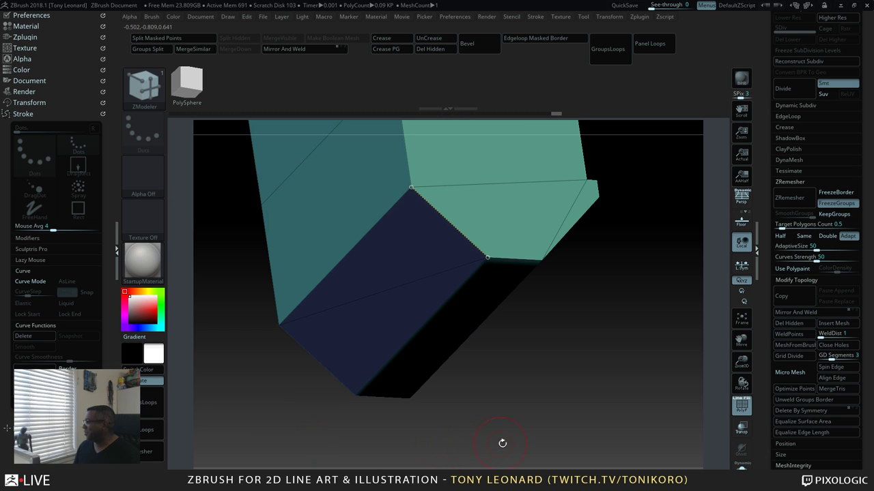
pyautogui.moveTo(581, 404); pyautogui.dragTo(536, 430)
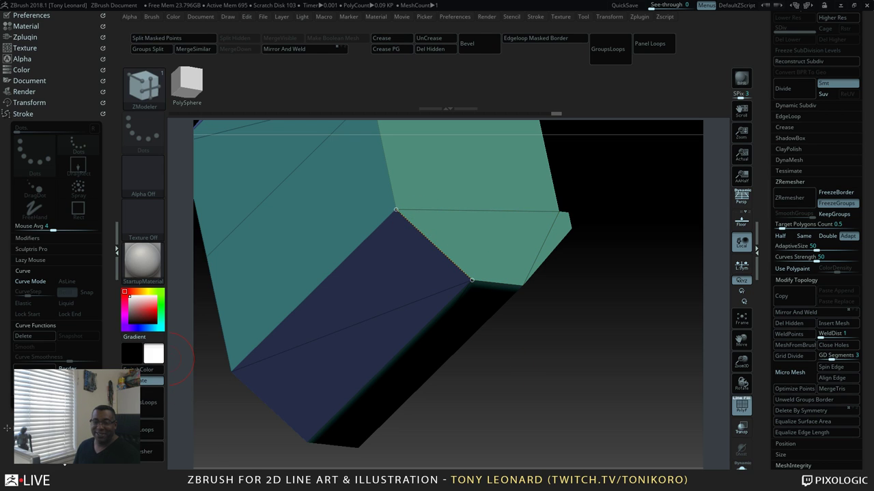
pyautogui.moveTo(110, 359); pyautogui.dragTo(110, 341)
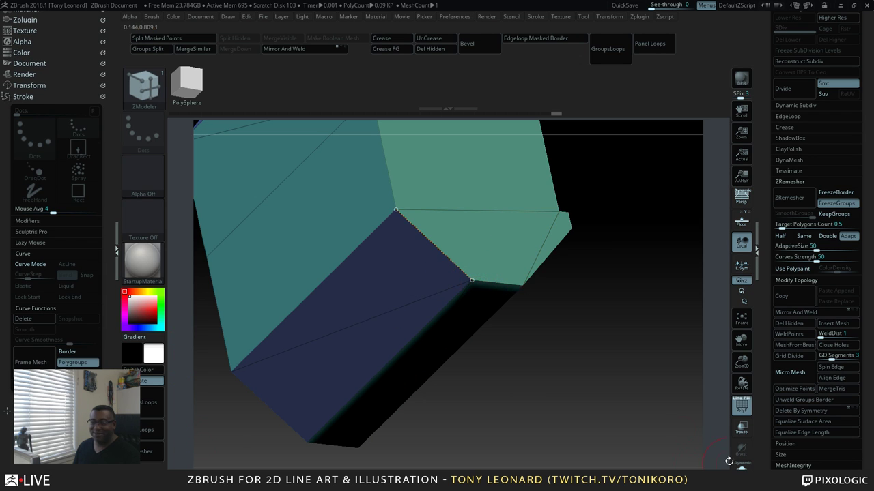
pyautogui.moveTo(650, 403); pyautogui.dragTo(626, 402)
pyautogui.click(30, 322)
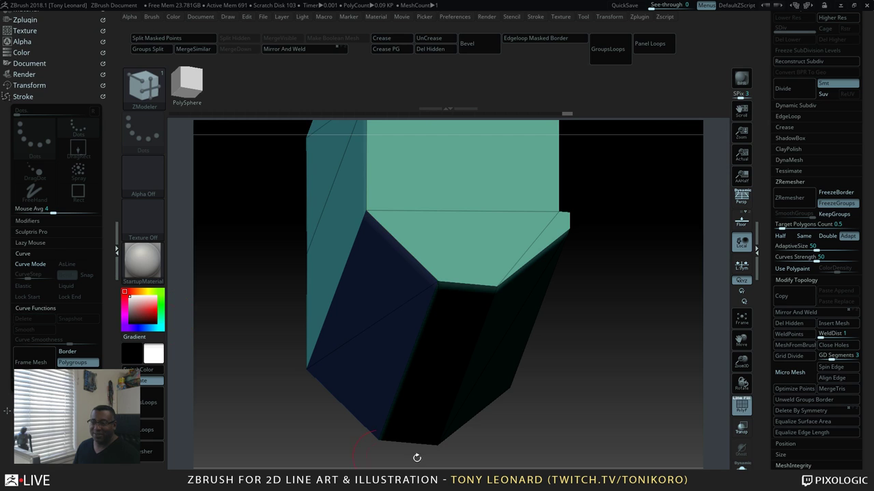
# Delete the diagonal edges from the dark corner faces and the narrow dark teal side face of the block
pyautogui.moveTo(573, 390); pyautogui.dragTo(391, 288)
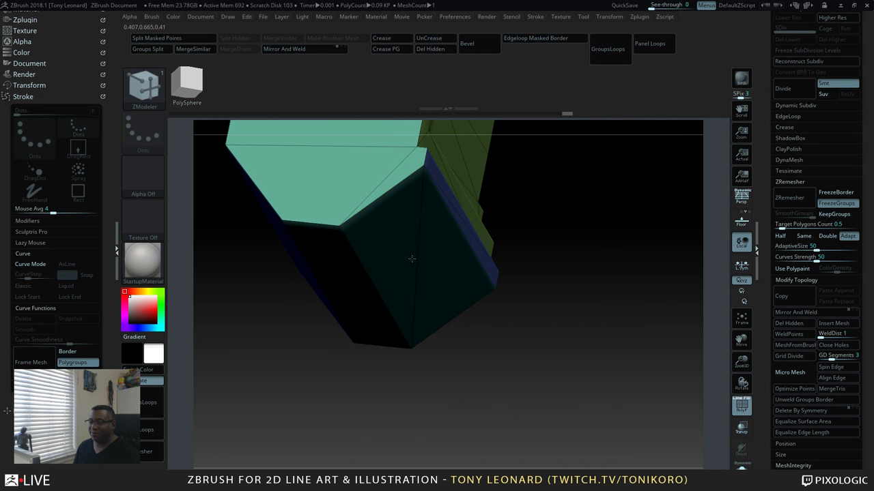
pyautogui.moveTo(469, 318); pyautogui.dragTo(404, 199)
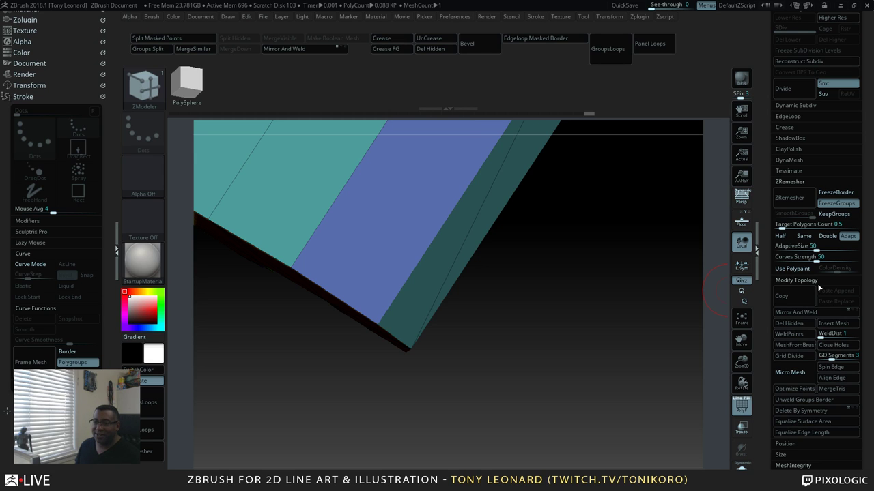
pyautogui.click(508, 155)
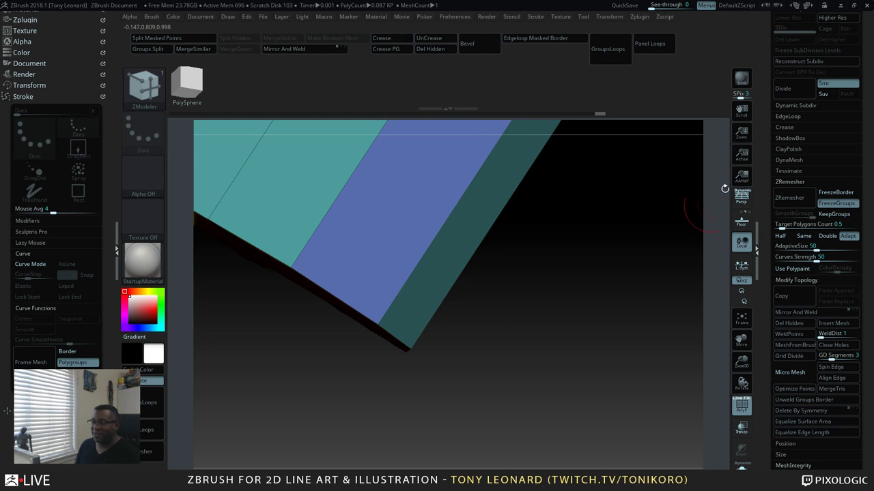
# Delete the diagonal edges from the remaining blue and teal side faces and from the blue strip beside the recess
pyautogui.moveTo(460, 359); pyautogui.dragTo(434, 323)
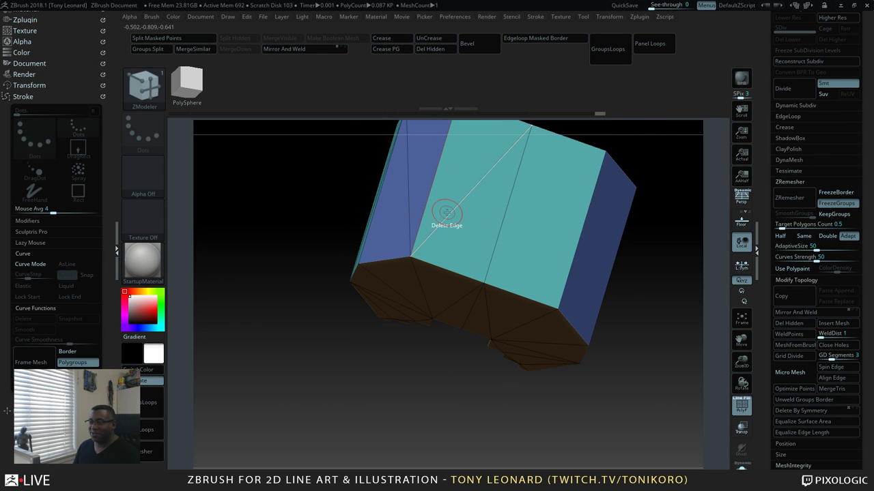
pyautogui.moveTo(334, 380); pyautogui.dragTo(362, 383)
pyautogui.keyDown('alt'); pyautogui.click(384, 172); pyautogui.keyUp('alt')
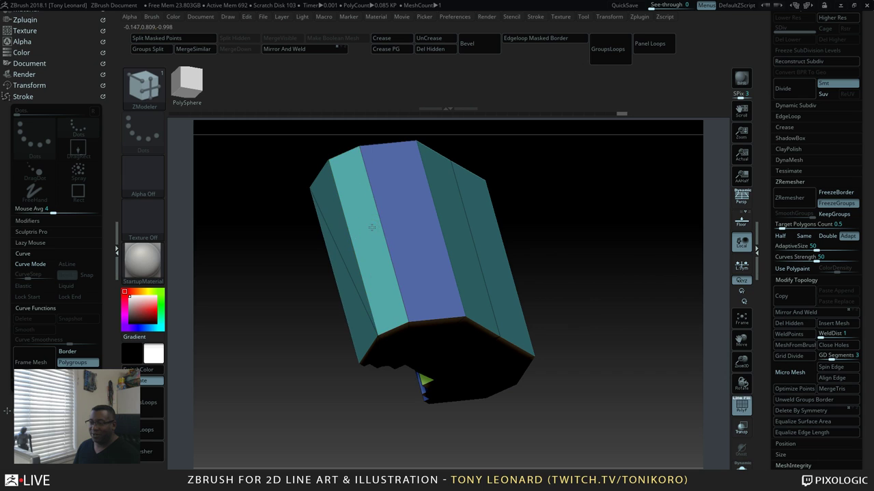
pyautogui.moveTo(286, 383); pyautogui.dragTo(349, 254)
pyautogui.moveTo(533, 321); pyautogui.dragTo(537, 394)
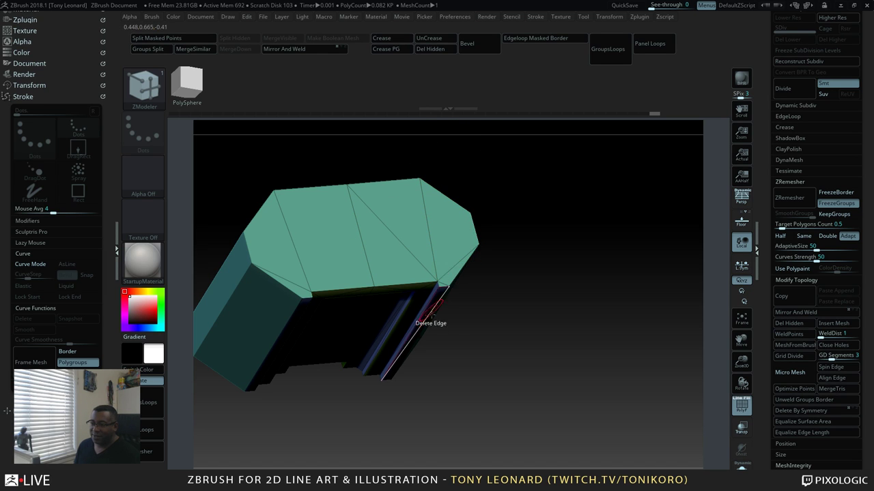
pyautogui.click(429, 290)
# Examine the green recessed panel, the blue strips and the octagonal cap from several angles for remaining triangulation edges
pyautogui.moveTo(594, 332); pyautogui.dragTo(657, 307)
pyautogui.moveTo(637, 346); pyautogui.dragTo(672, 395)
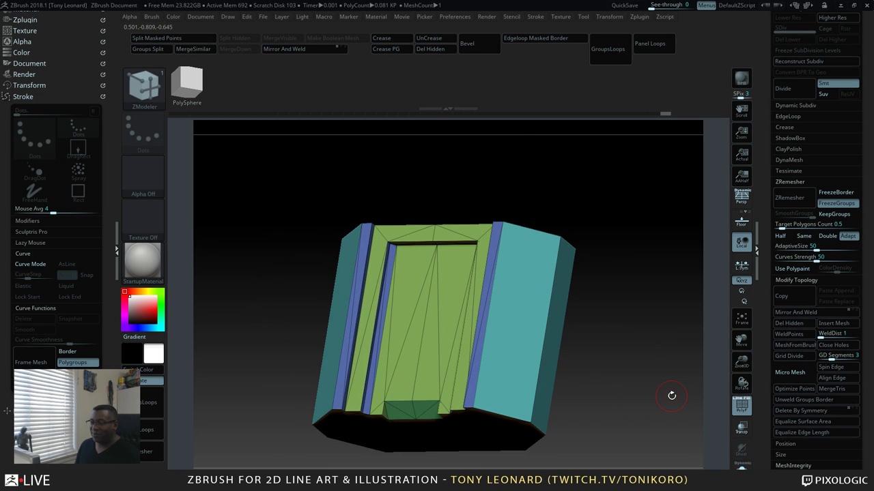
pyautogui.hotkey('alt', 'Tab')
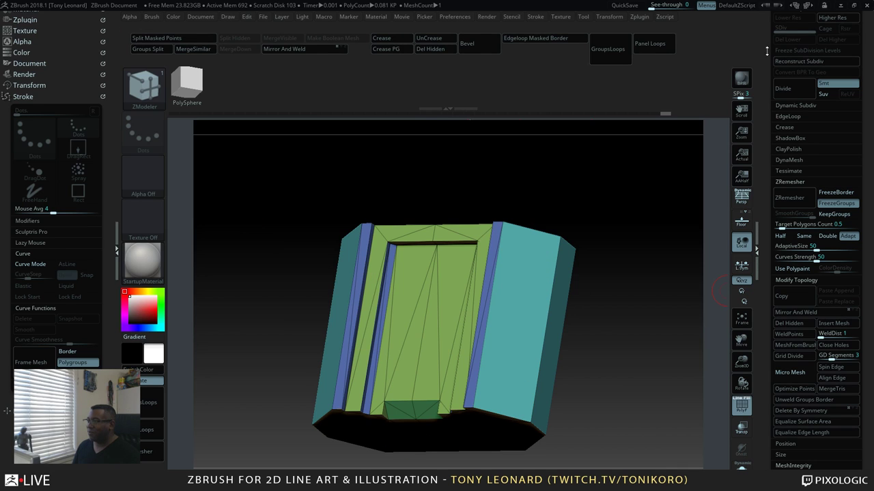
pyautogui.moveTo(766, 51); pyautogui.dragTo(761, 139)
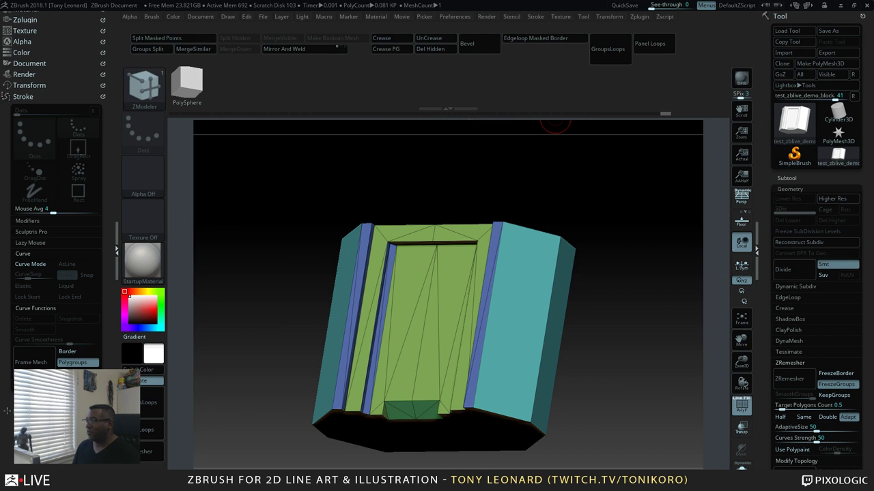
pyautogui.moveTo(575, 219); pyautogui.dragTo(624, 328)
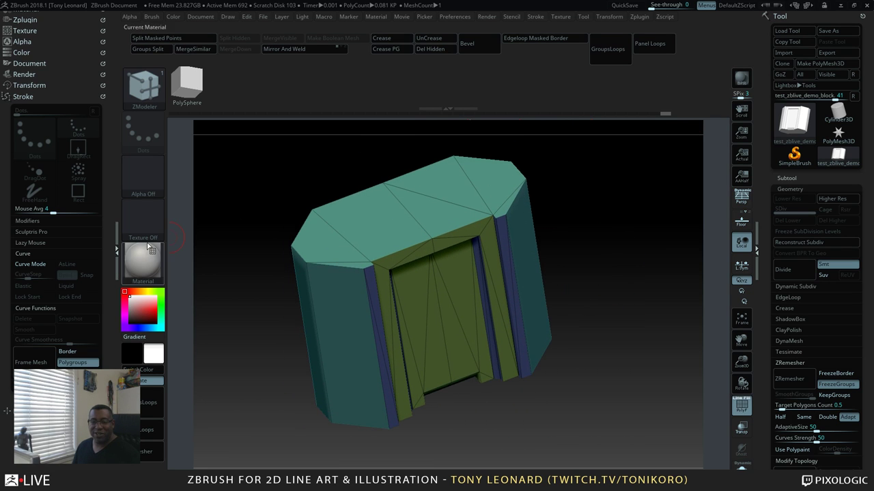
pyautogui.moveTo(560, 205); pyautogui.dragTo(636, 284)
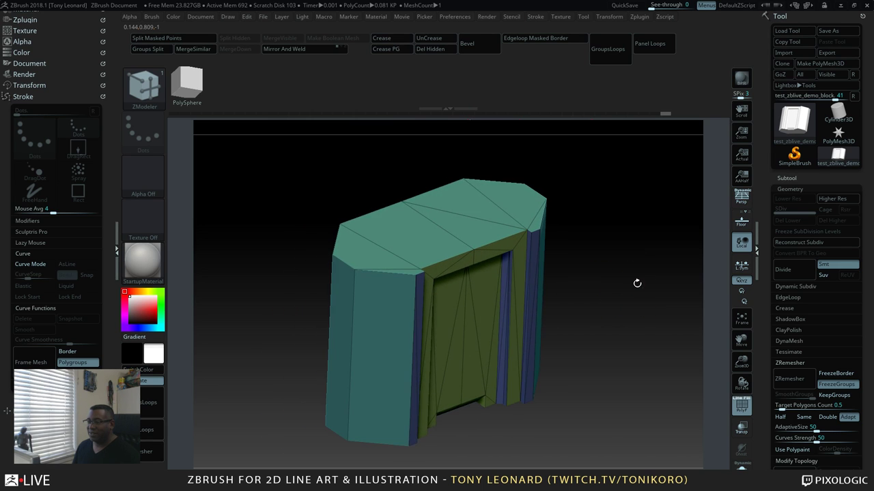
pyautogui.moveTo(638, 323); pyautogui.dragTo(643, 298)
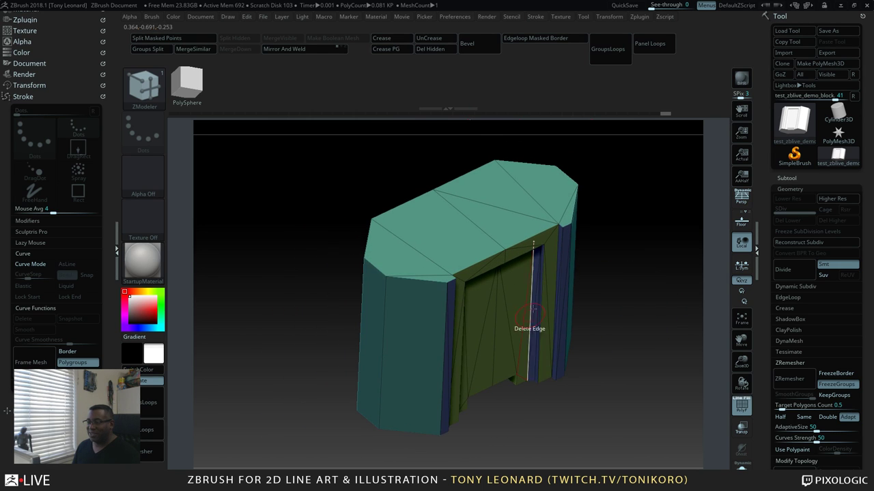
# Delete the triangulation edges in the middle of the tan end cap, above the green notch face
pyautogui.moveTo(516, 402); pyautogui.dragTo(538, 193)
pyautogui.moveTo(586, 369); pyautogui.dragTo(644, 365)
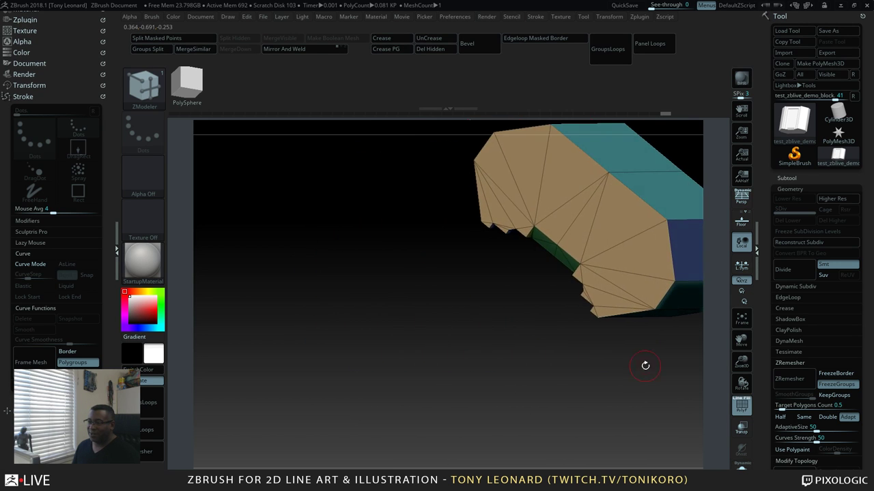
pyautogui.moveTo(566, 318); pyautogui.dragTo(527, 314)
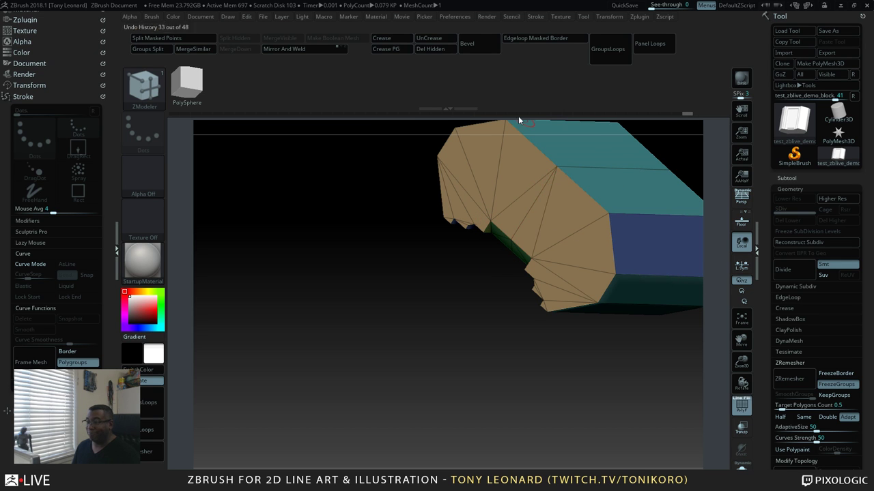
pyautogui.moveTo(481, 316); pyautogui.dragTo(555, 196)
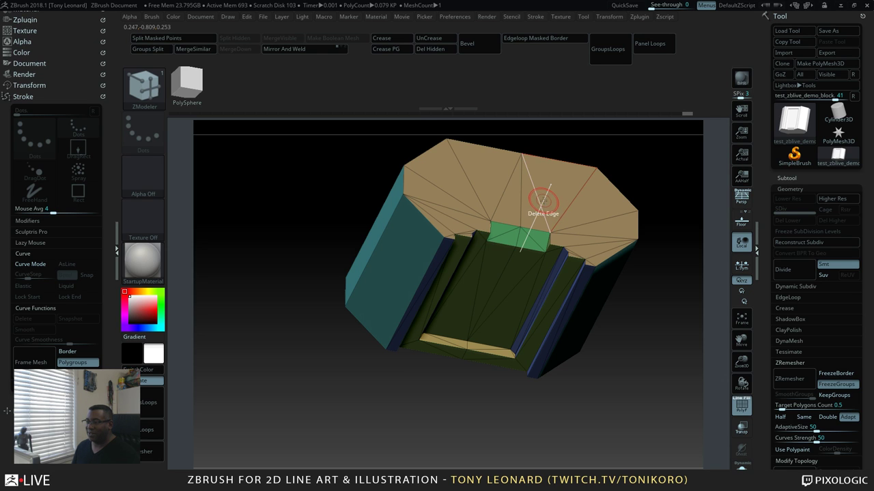
pyautogui.moveTo(634, 316); pyautogui.dragTo(487, 182)
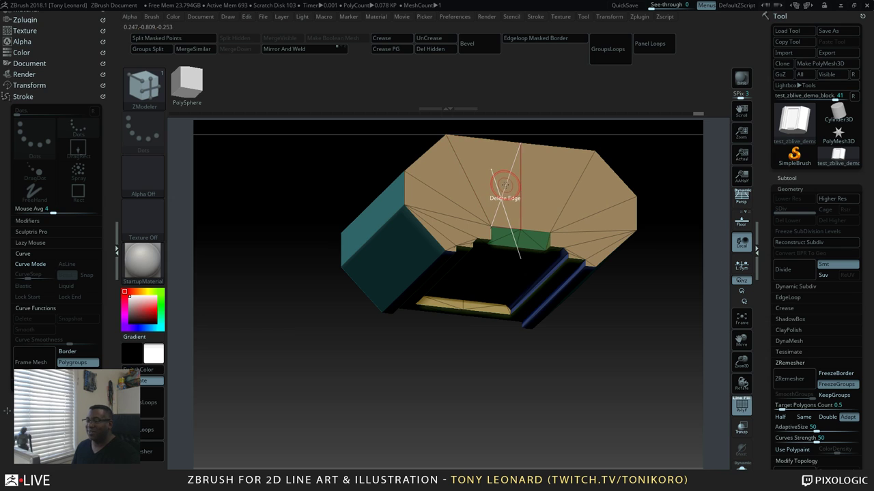
pyautogui.moveTo(632, 279); pyautogui.dragTo(644, 314)
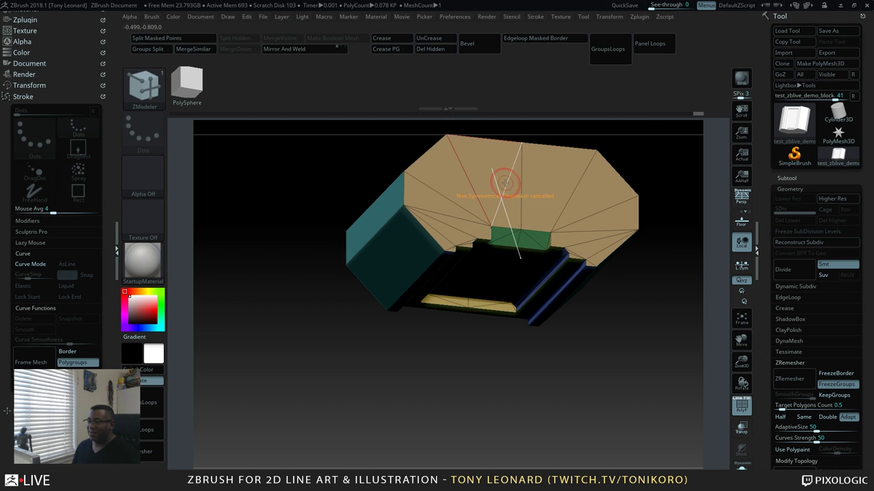
pyautogui.moveTo(618, 335); pyautogui.dragTo(637, 349)
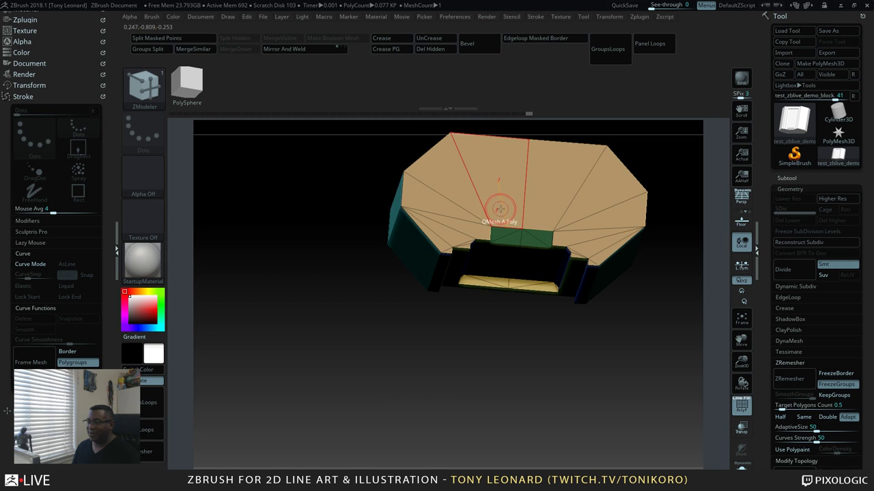
# Delete further triangulation edges near the corners and stepped notches of the tan end cap
pyautogui.moveTo(546, 314); pyautogui.dragTo(601, 326)
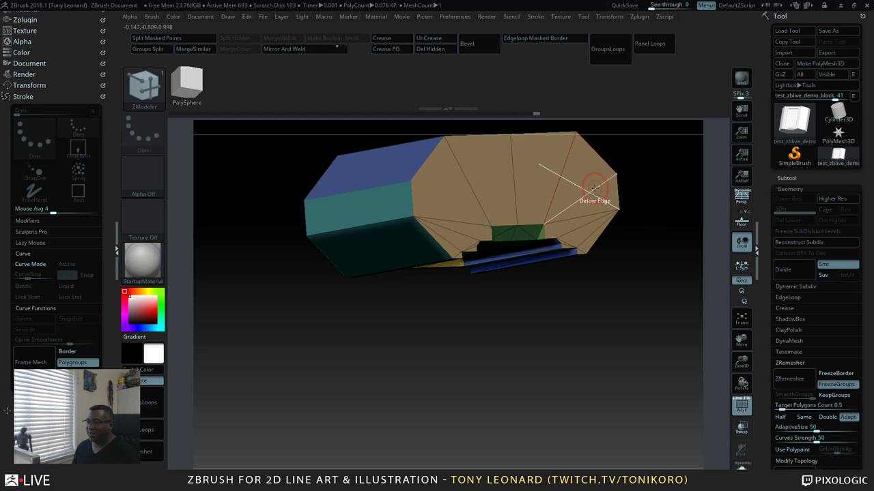
pyautogui.moveTo(620, 264); pyautogui.dragTo(611, 299)
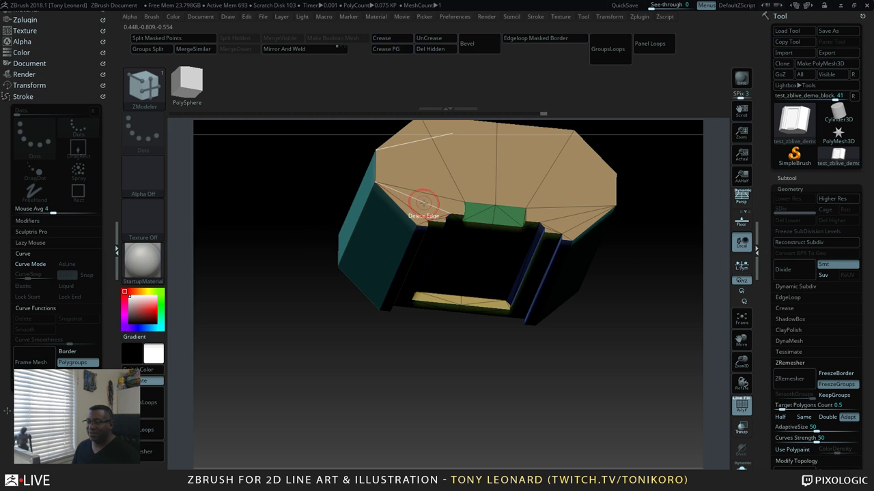
pyautogui.click(591, 229)
pyautogui.moveTo(591, 229); pyautogui.dragTo(550, 341)
pyautogui.click(484, 239)
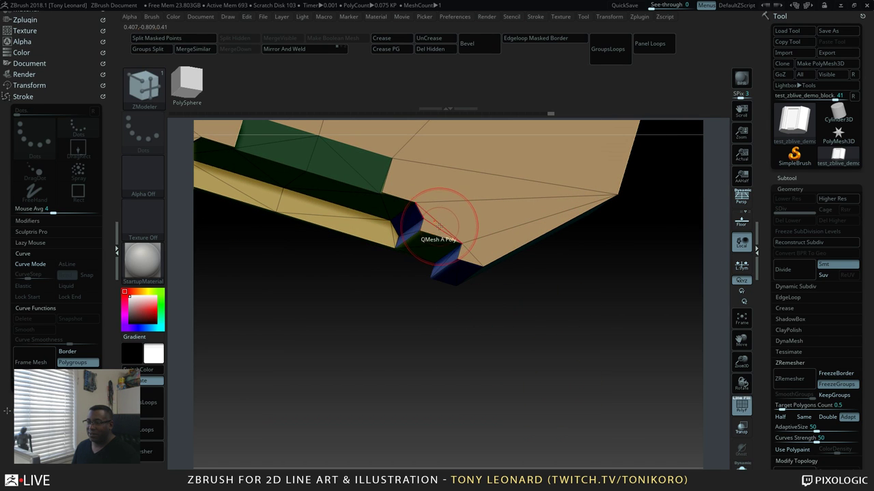
pyautogui.click(437, 225)
# Set the ZModeler edge action to Bridge Two Edges and try to bridge the tan cap's open edges across the gap
pyautogui.moveTo(517, 341); pyautogui.dragTo(605, 334)
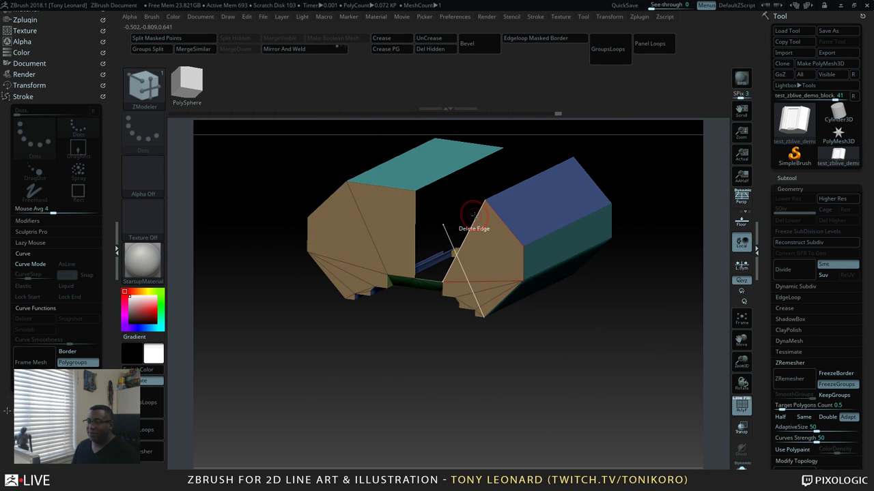
pyautogui.press('space')
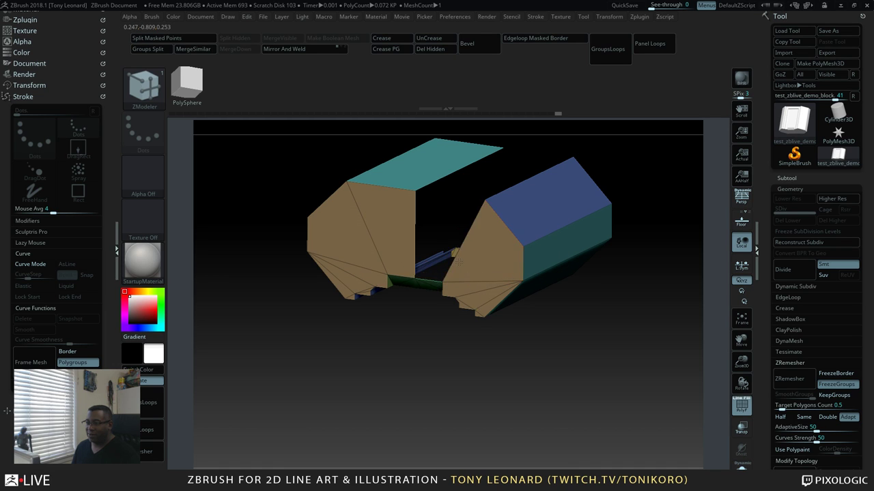
pyautogui.moveTo(575, 351); pyautogui.dragTo(607, 353)
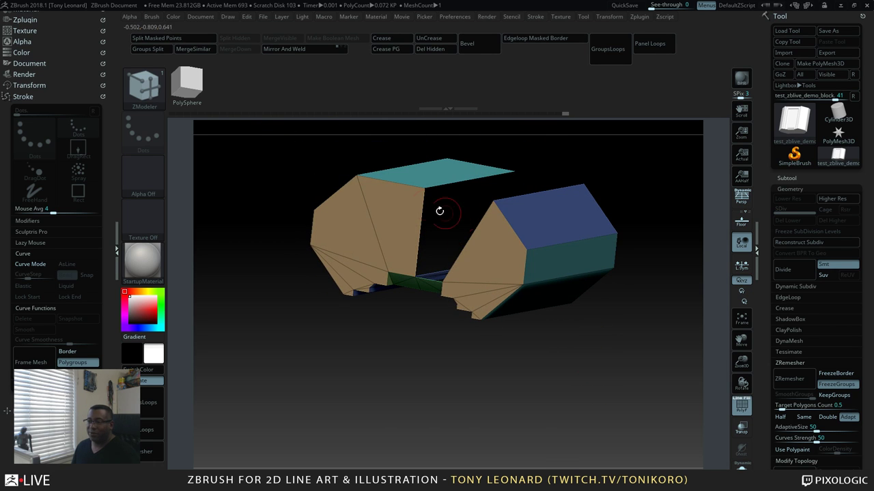
pyautogui.press('space')
pyautogui.click(355, 237)
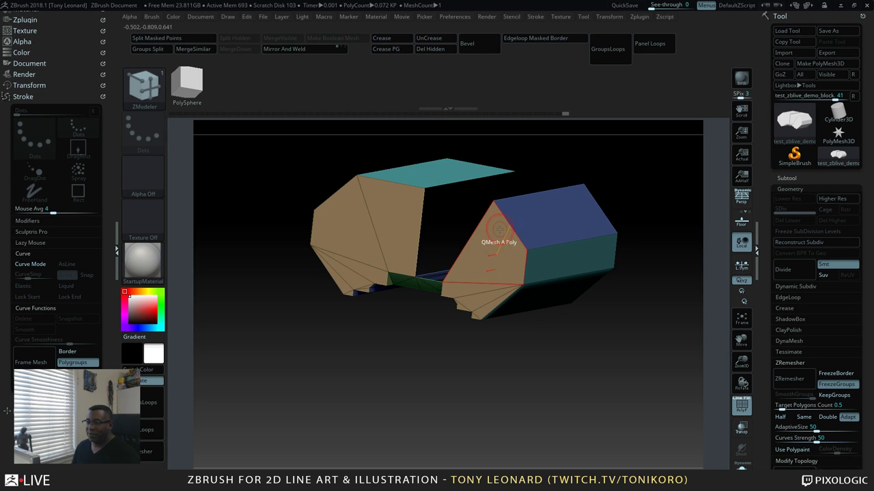
pyautogui.click(475, 226)
pyautogui.click(425, 205)
# Try to bridge from the blue side face's long open edge across the gap, and undo the bridge
pyautogui.moveTo(628, 256); pyautogui.dragTo(640, 371)
pyautogui.click(509, 154)
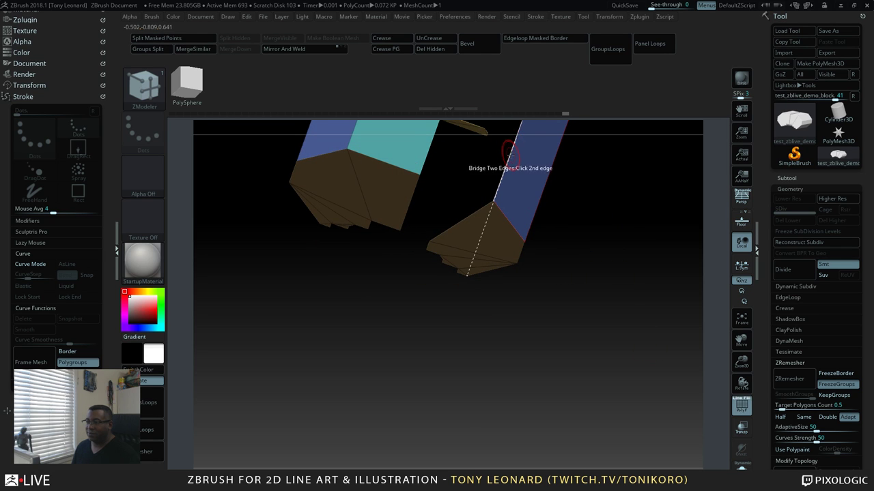
pyautogui.click(475, 155)
pyautogui.moveTo(611, 263); pyautogui.dragTo(565, 310)
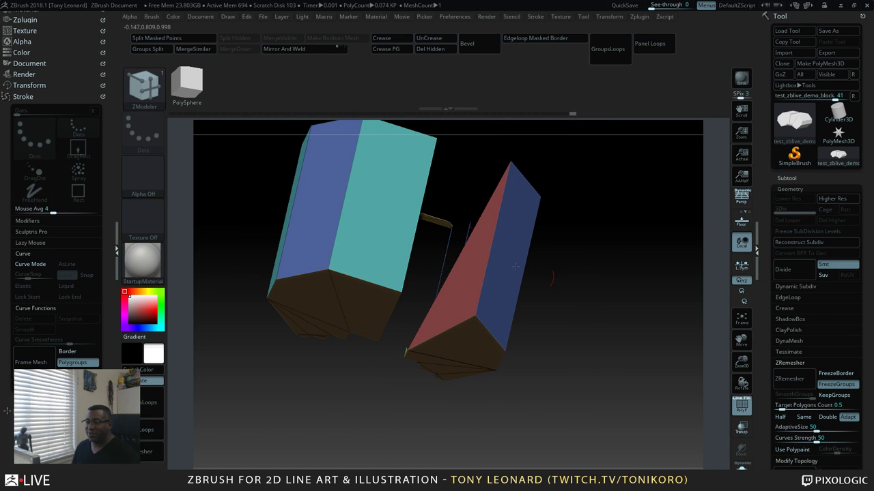
pyautogui.press('ctrl')
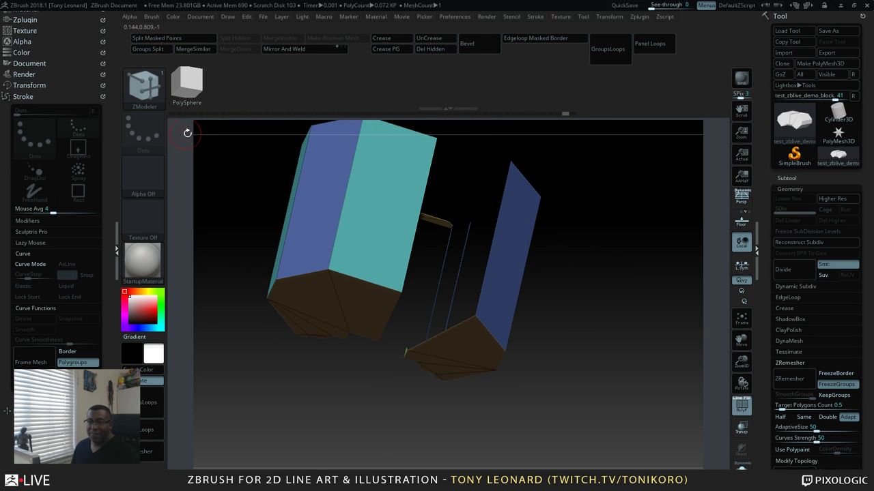
# Open the 3D mesh import dialog, browse the Desktop folder's files and switch to Blender
pyautogui.click(782, 52)
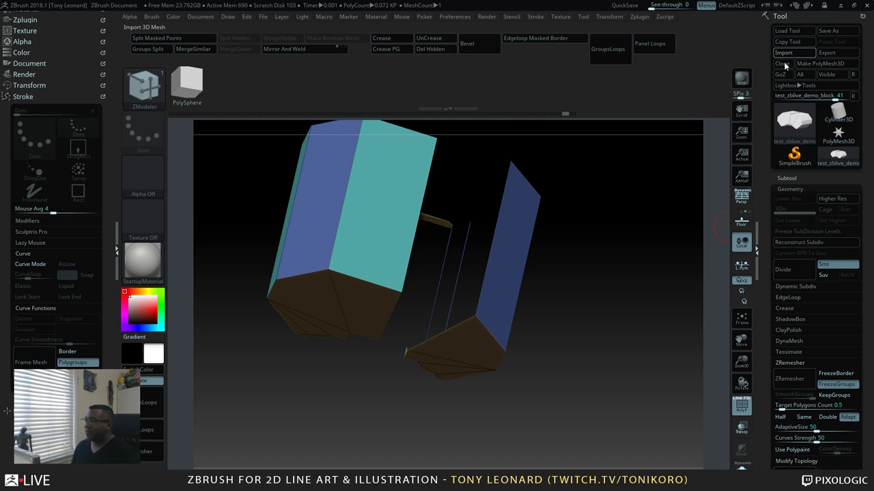
pyautogui.scroll(-15, 522, 283)
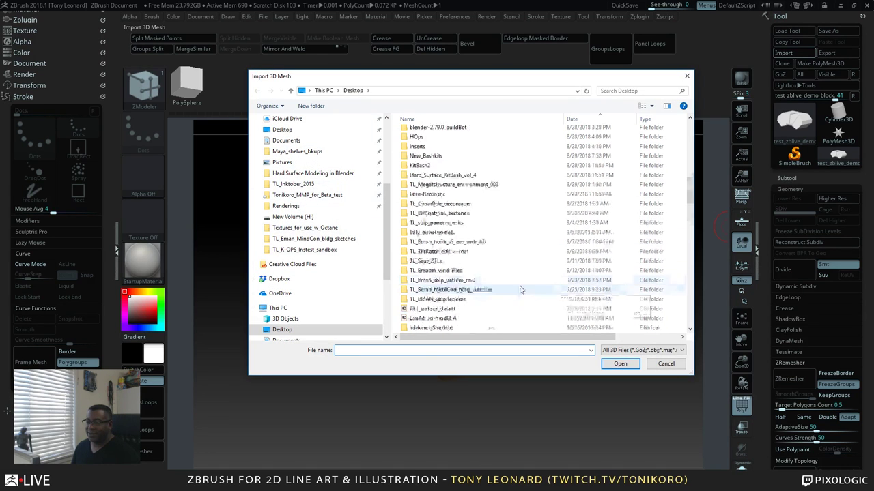
pyautogui.hotkey('alt', 'Tab')
pyautogui.hotkey('alt', 'Tab')
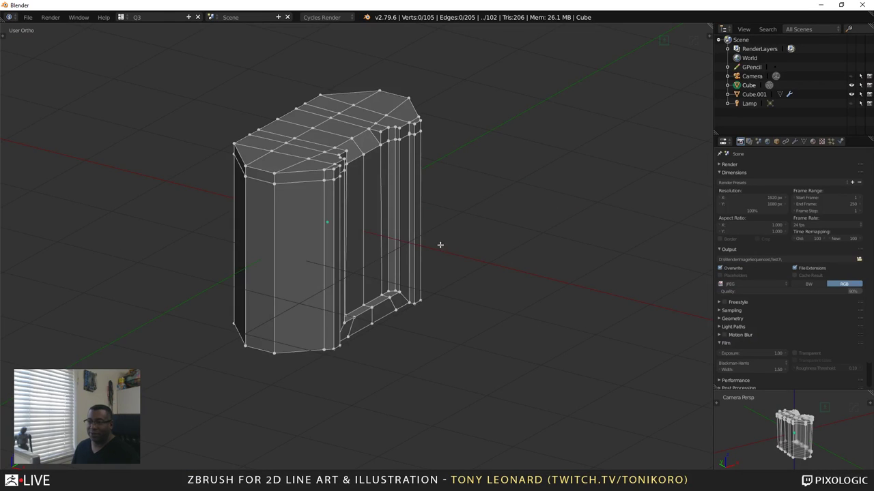
# Leave edit mode and examine the notched block from several sides, including its flat rear face and top outline
pyautogui.moveTo(440, 245); pyautogui.dragTo(398, 252, button='middle')
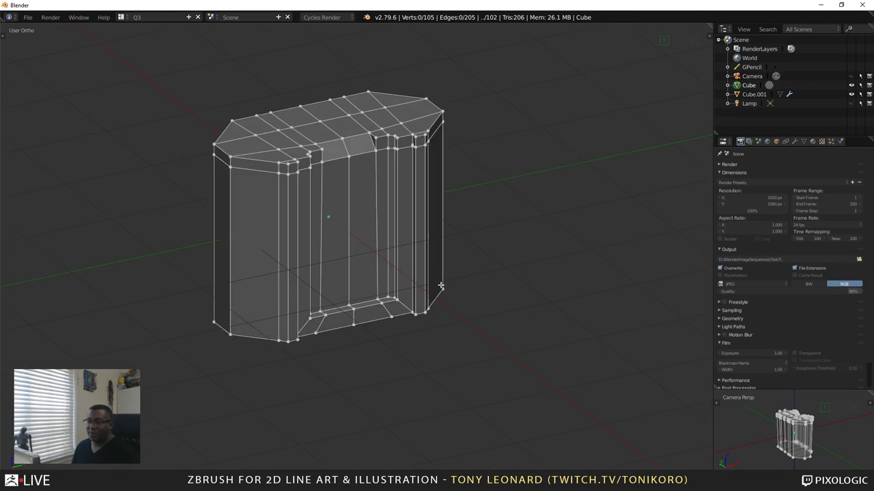
pyautogui.keyDown('shift'); pyautogui.moveTo(492, 313); pyautogui.dragTo(563, 341, button='middle'); pyautogui.keyUp('shift')
pyautogui.press('Tab')
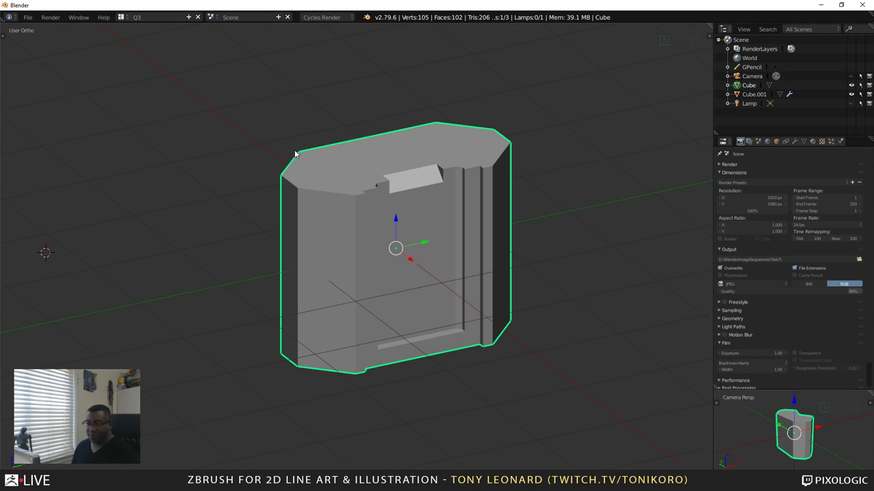
pyautogui.moveTo(555, 240); pyautogui.dragTo(492, 268, button='middle')
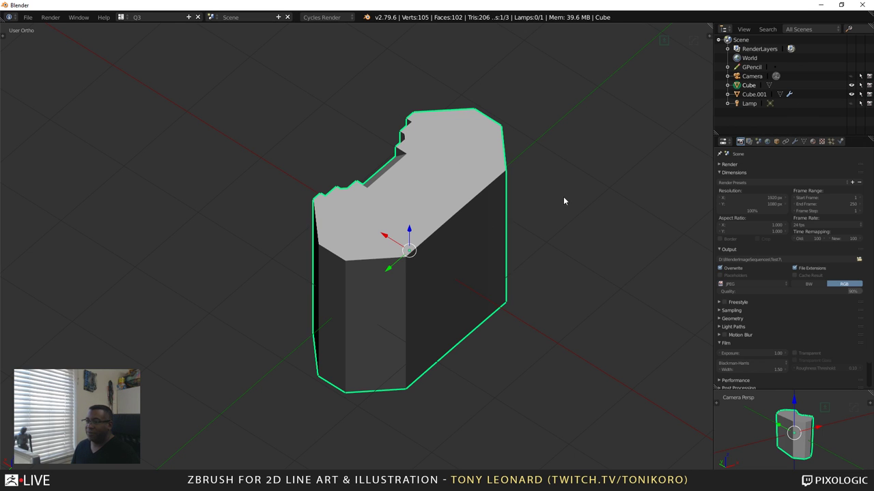
pyautogui.moveTo(563, 200); pyautogui.dragTo(534, 204, button='middle')
pyautogui.scroll(-3, 460, 179)
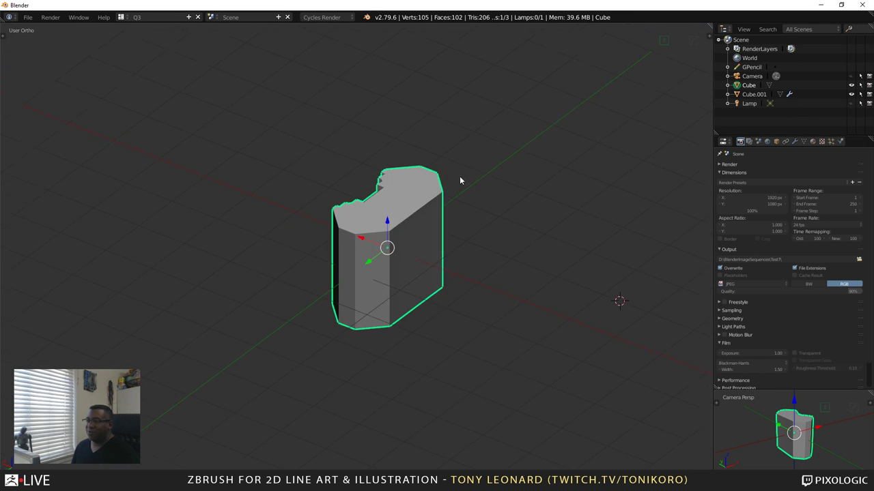
pyautogui.scroll(4, 459, 180)
pyautogui.moveTo(453, 254); pyautogui.dragTo(425, 275, button='middle')
pyautogui.moveTo(341, 291); pyautogui.dragTo(315, 256, button='middle')
pyautogui.scroll(-5, 423, 280)
pyautogui.scroll(4, 316, 253)
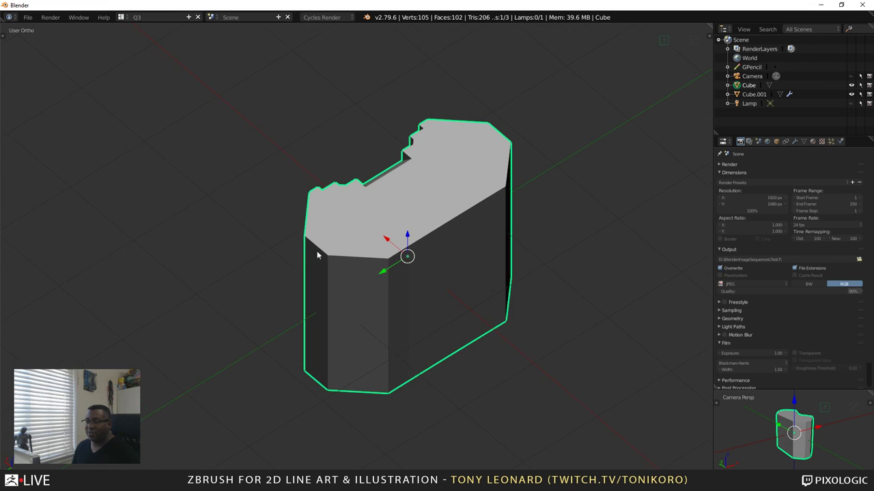
pyautogui.moveTo(425, 264); pyautogui.dragTo(502, 218, button='middle')
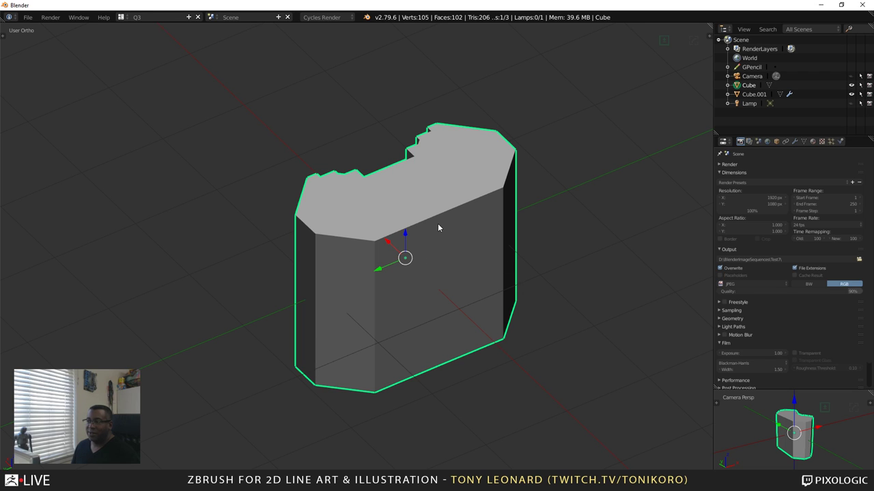
# Start BoxCutter with the Box shape and draw a cutter volume over the upper edge and flat side face of the block
pyautogui.hotkey('ctrl', 'shift', 'x')
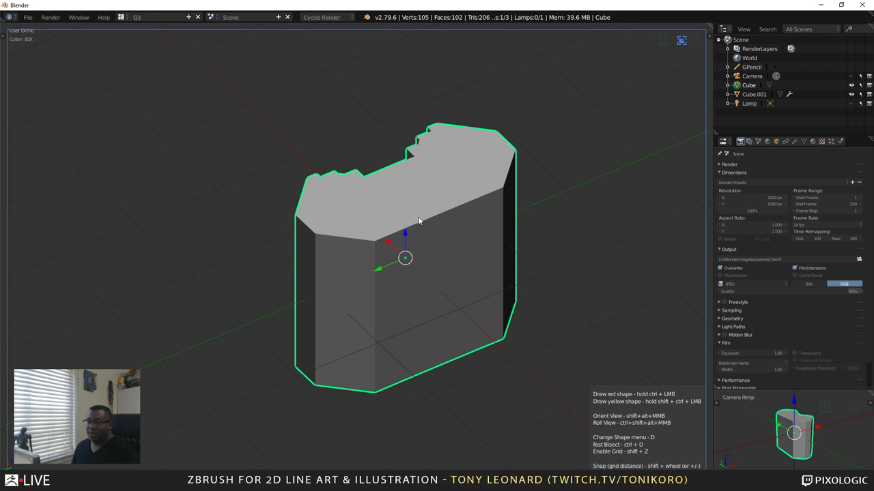
pyautogui.press('d')
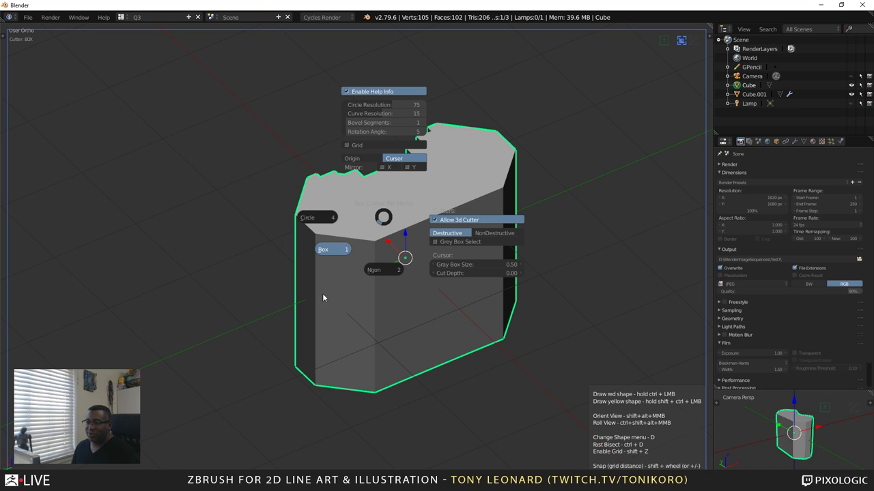
pyautogui.click(330, 250)
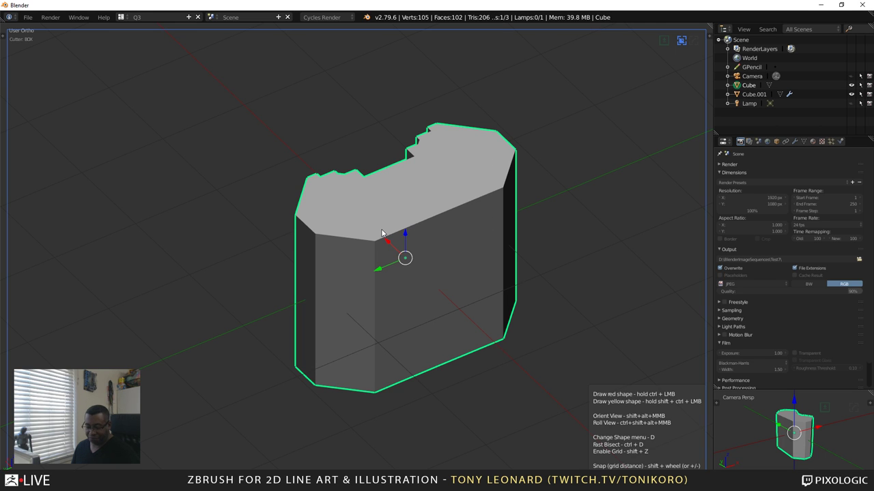
pyautogui.keyDown('ctrl'); pyautogui.moveTo(380, 231); pyautogui.dragTo(402, 242); pyautogui.keyUp('ctrl')
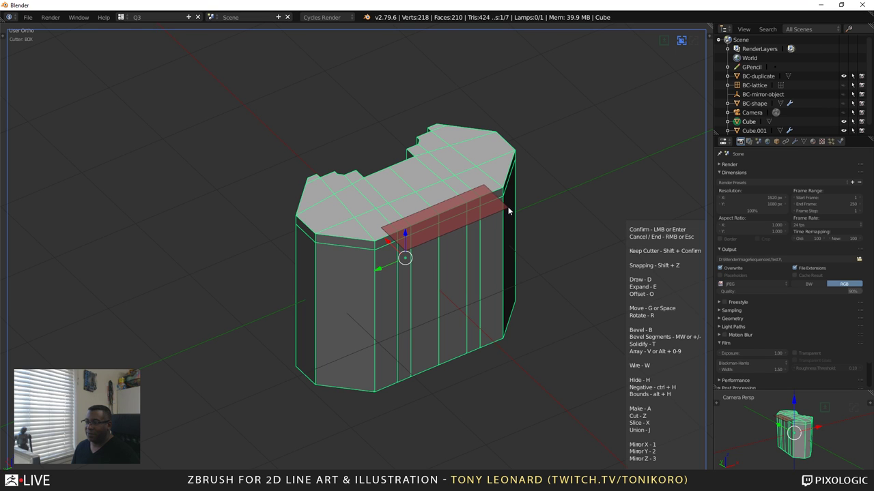
pyautogui.keyDown('ctrl'); pyautogui.moveTo(507, 214); pyautogui.dragTo(509, 338); pyautogui.keyUp('ctrl')
# Check the cutter's overlap with the block, switch it to Slice mode and confirm the cut
pyautogui.moveTo(529, 363); pyautogui.dragTo(572, 343, button='middle')
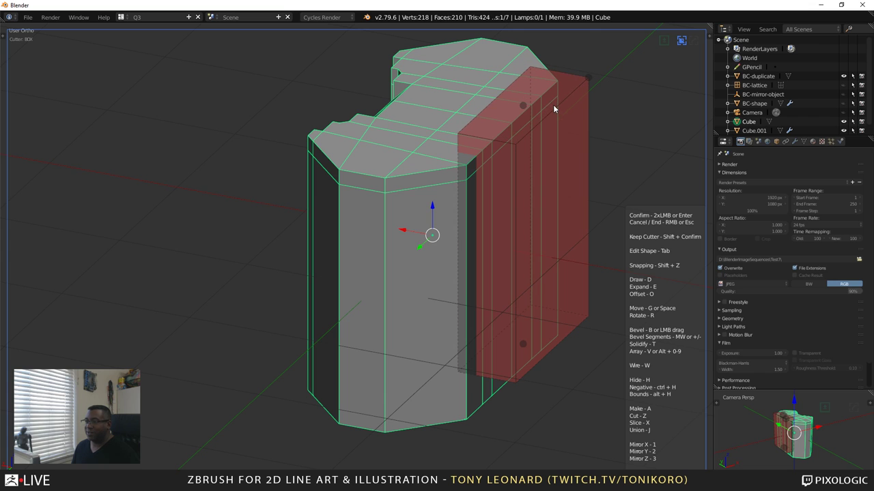
pyautogui.moveTo(553, 104); pyautogui.dragTo(374, 125, button='middle')
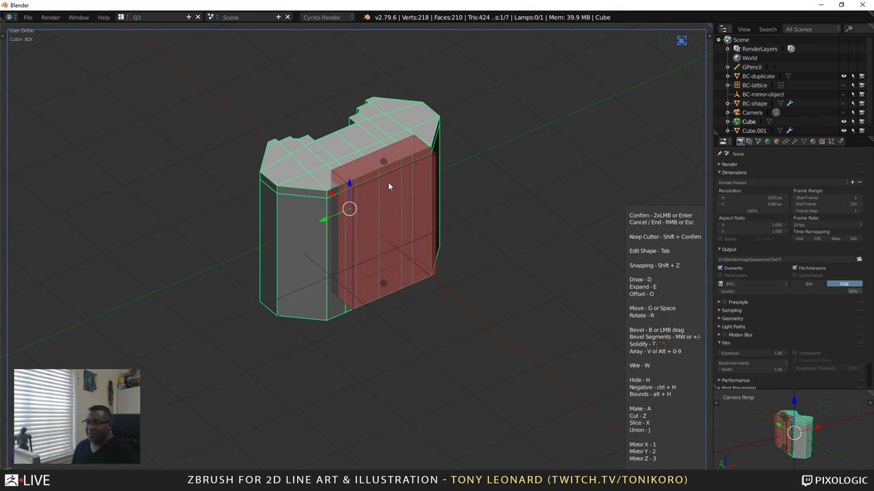
pyautogui.moveTo(498, 323); pyautogui.dragTo(510, 298, button='middle')
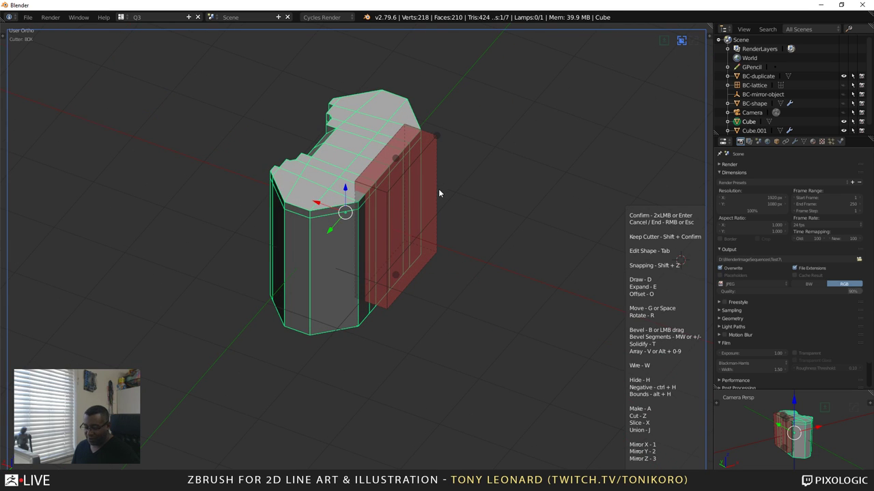
pyautogui.press('x')
pyautogui.moveTo(433, 233); pyautogui.dragTo(356, 194, button='middle')
pyautogui.moveTo(482, 212); pyautogui.dragTo(268, 235, button='middle')
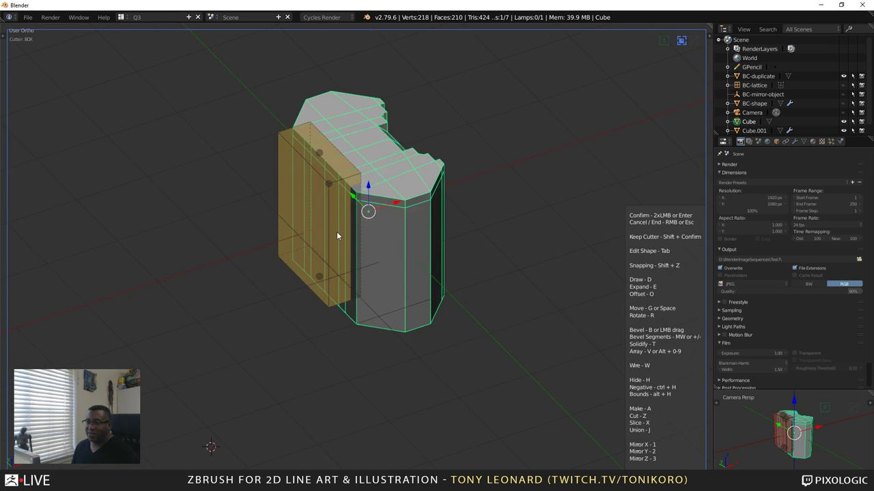
pyautogui.moveTo(419, 323); pyautogui.dragTo(412, 279, button='middle')
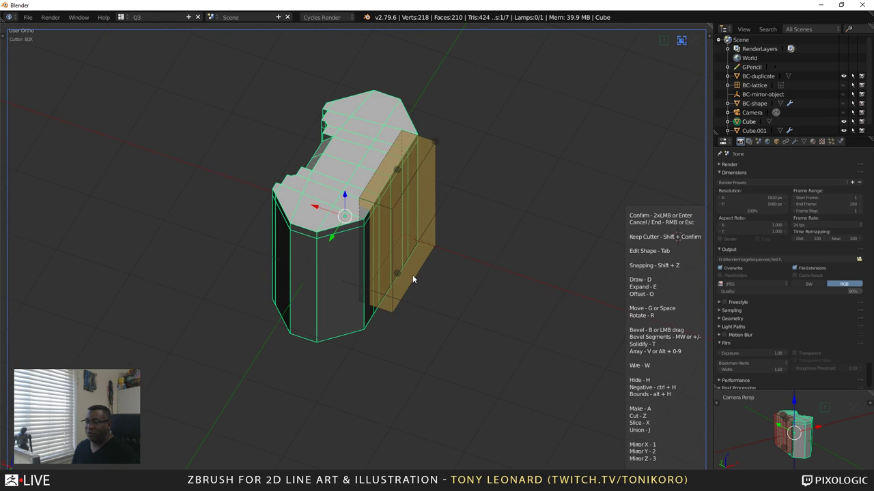
pyautogui.doubleClick(428, 187)
# Select the sliced-out panel and move it along X out of the block's recess
pyautogui.moveTo(586, 209); pyautogui.dragTo(350, 179, button='middle')
pyautogui.scroll(3, 450, 296)
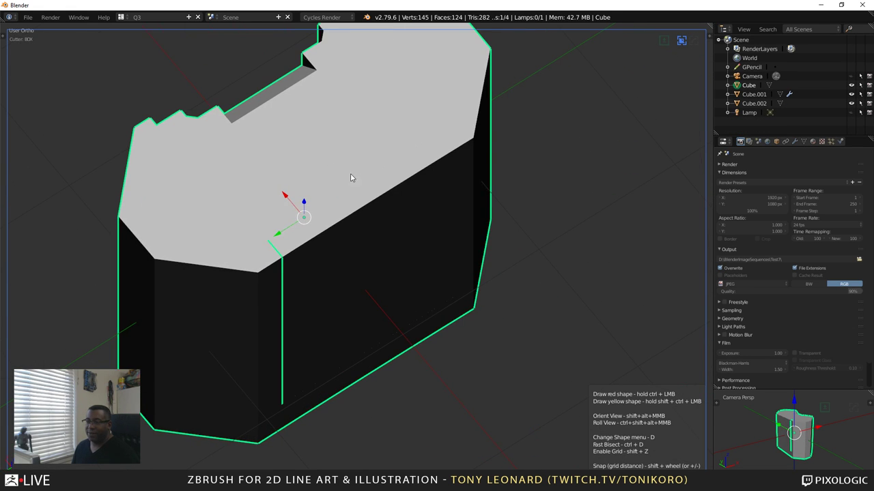
pyautogui.rightClick(384, 233)
pyautogui.moveTo(289, 194); pyautogui.dragTo(350, 265)
pyautogui.moveTo(483, 305); pyautogui.dragTo(544, 252, button='middle')
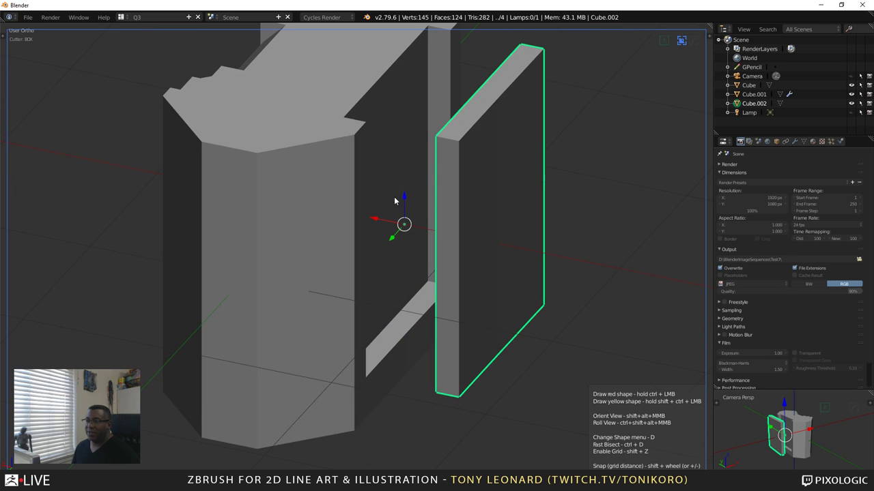
# Examine the separated panel and the recess left in the block from different angles
pyautogui.scroll(-3, 418, 156)
pyautogui.moveTo(437, 195); pyautogui.dragTo(425, 248, button='middle')
pyautogui.scroll(2, 424, 246)
pyautogui.keyDown('shift'); pyautogui.moveTo(368, 211); pyautogui.dragTo(386, 198, button='middle'); pyautogui.keyUp('shift')
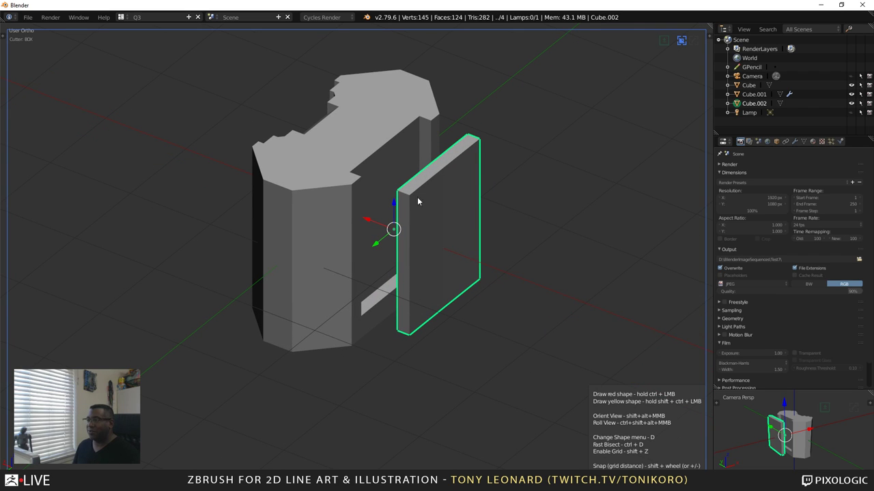
pyautogui.scroll(-1, 537, 148)
pyautogui.scroll(4, 414, 190)
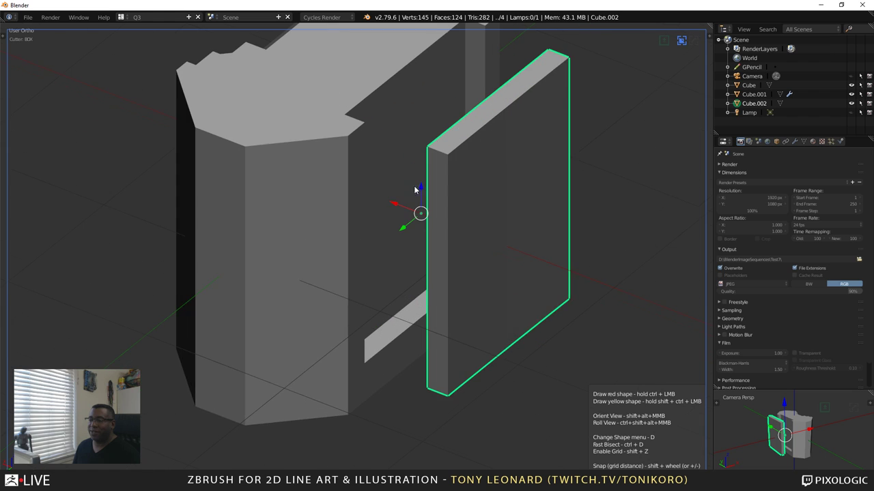
pyautogui.scroll(-5, 553, 171)
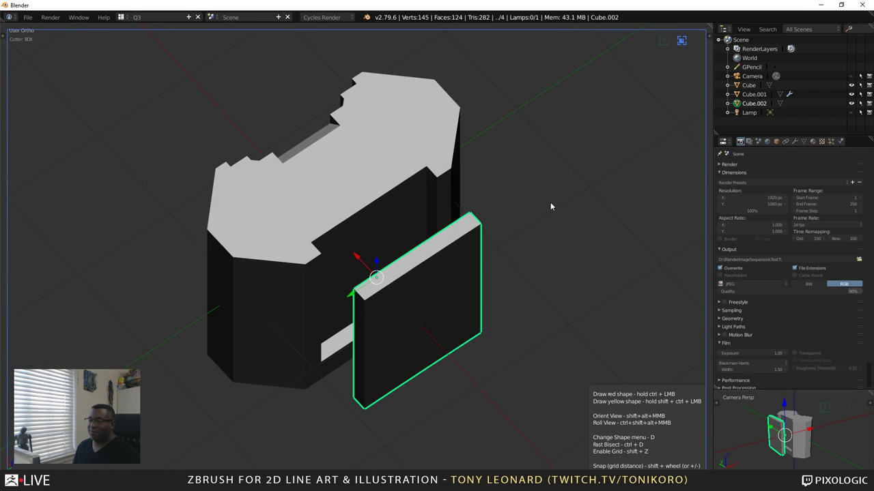
pyautogui.moveTo(409, 286); pyautogui.dragTo(340, 187, button='middle')
pyautogui.moveTo(464, 243); pyautogui.dragTo(410, 268, button='middle')
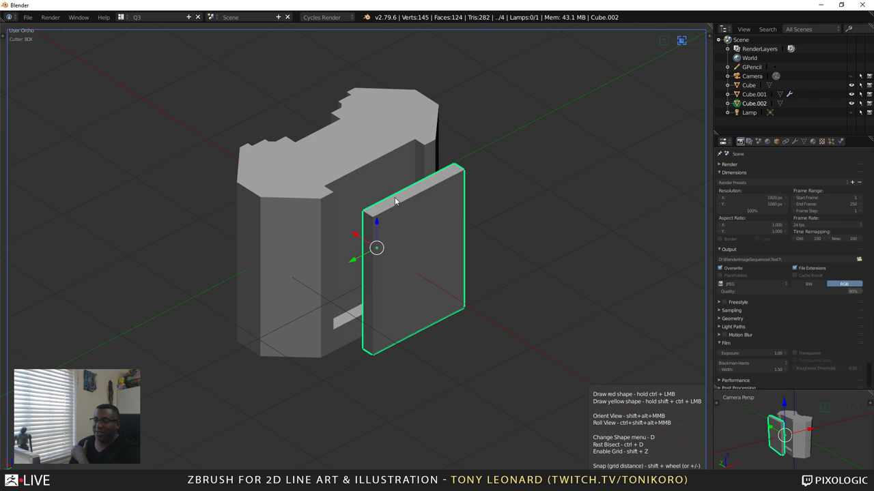
# Reselect the panel and return it to its place in the block's recess
pyautogui.rightClick(426, 195)
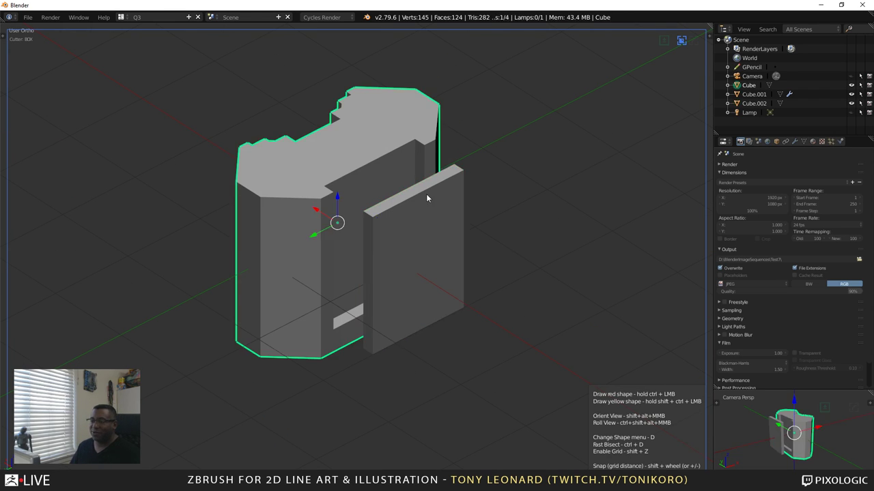
pyautogui.moveTo(396, 243); pyautogui.dragTo(425, 285, button='middle')
pyautogui.rightClick(443, 239)
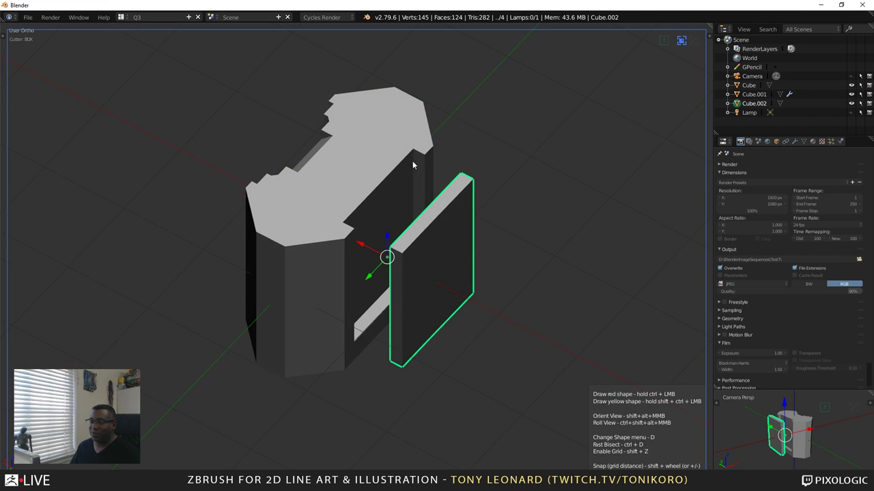
pyautogui.moveTo(361, 247); pyautogui.dragTo(308, 222)
pyautogui.hotkey('ctrl', 'z')
pyautogui.hotkey('ctrl', 'z')
pyautogui.hotkey('ctrl', 'shift', 'z')
pyautogui.hotkey('ctrl', 'shift', 'z')
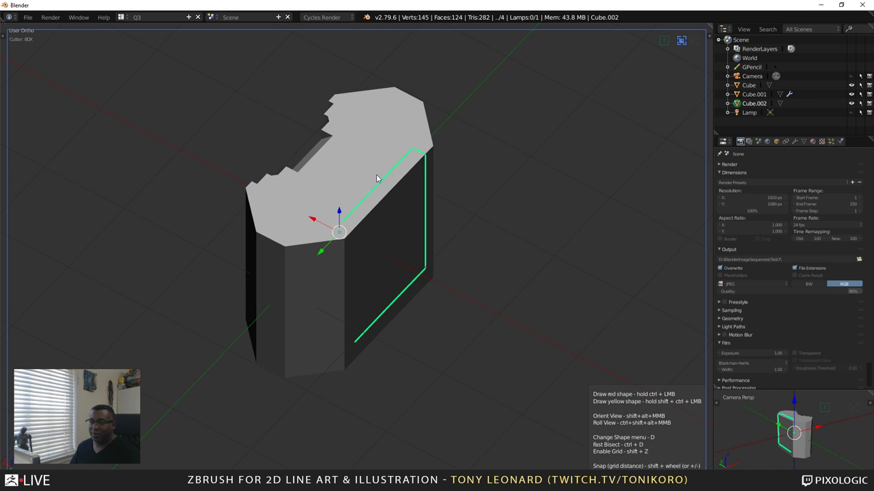
# Add the main block to the selection and apply Hard Ops (C) Sharpen to both pieces
pyautogui.rightClick(370, 135)
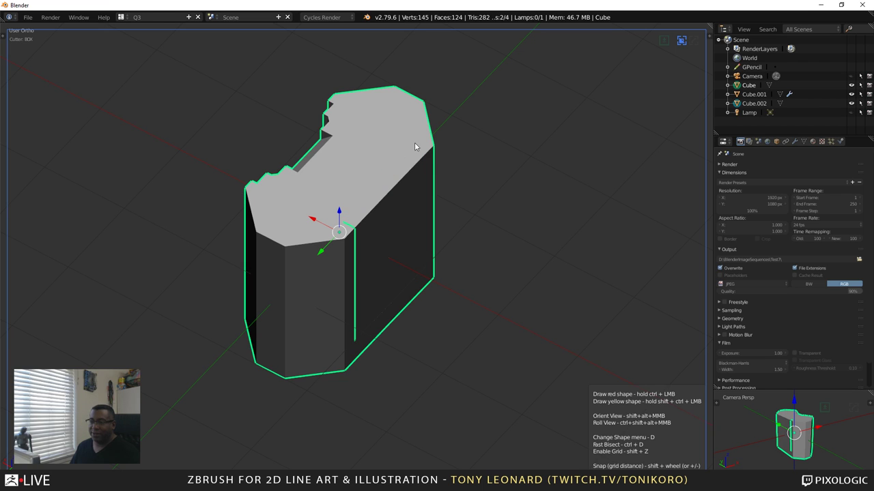
pyautogui.press('q')
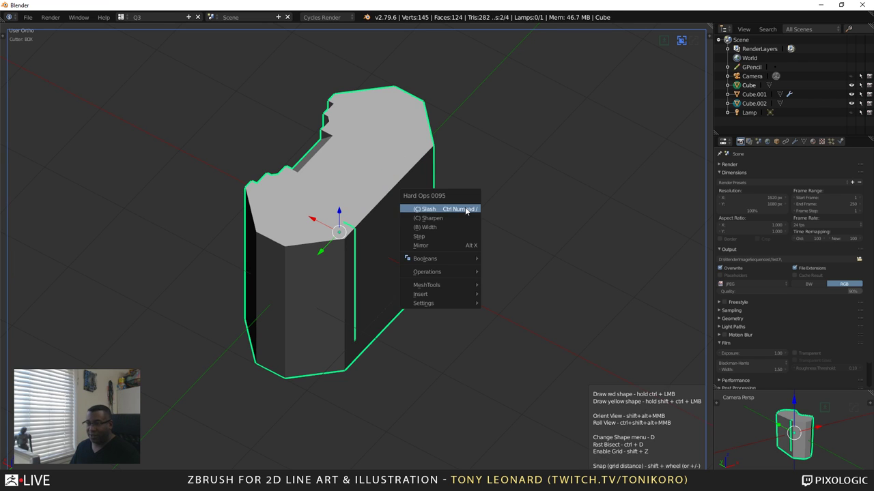
pyautogui.click(441, 223)
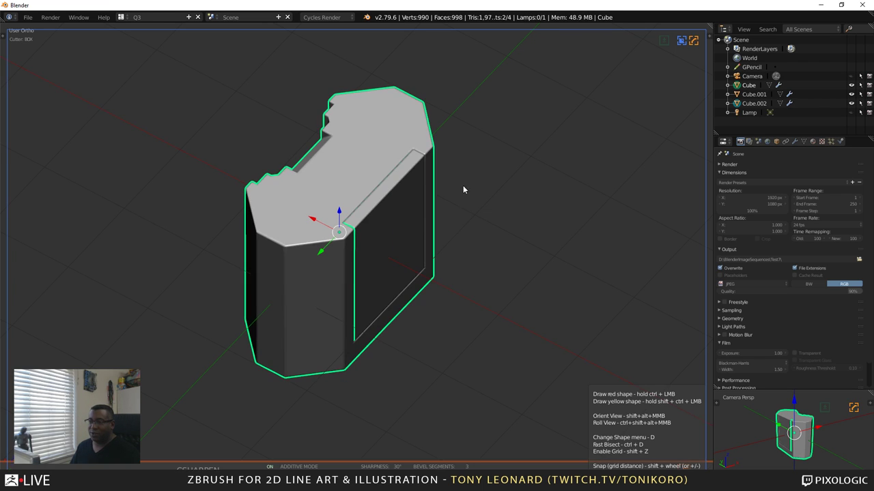
pyautogui.scroll(-3, 502, 289)
pyautogui.scroll(7, 467, 282)
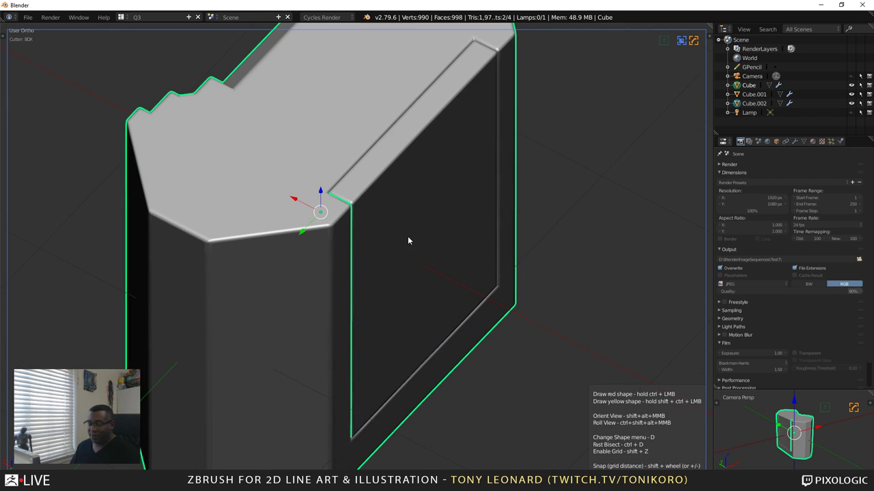
# Set the bevel width of the block and panel to about 0.013 with the Hard Ops (B) Width tool
pyautogui.press('q')
pyautogui.click(408, 236)
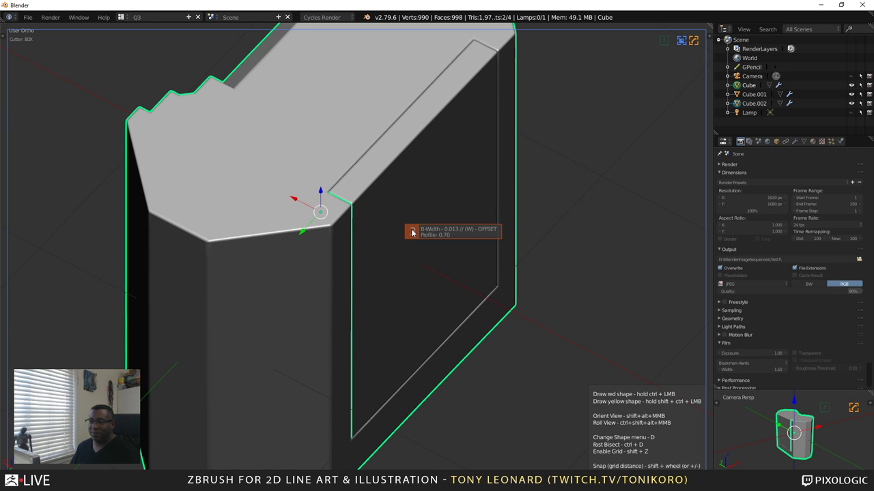
pyautogui.click(411, 230)
pyautogui.moveTo(474, 243); pyautogui.dragTo(511, 257, button='middle')
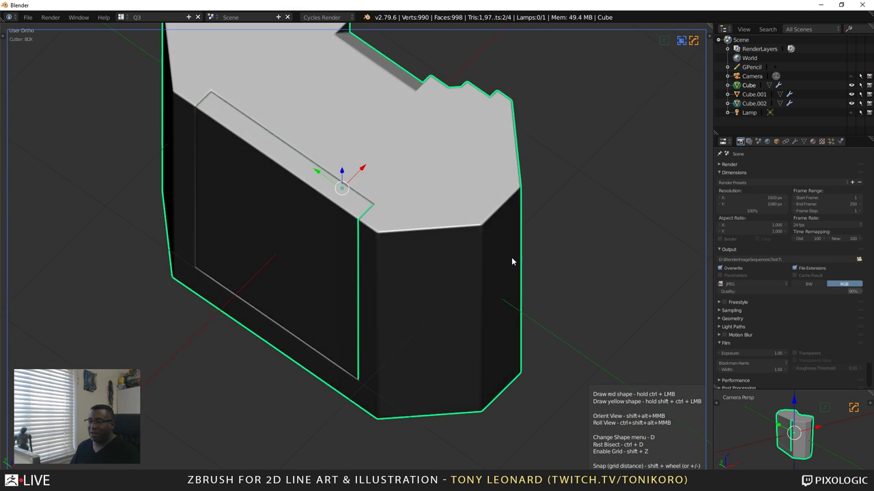
# Examine the block's edges in edit mode around the panel's corners and side opening
pyautogui.scroll(5, 511, 256)
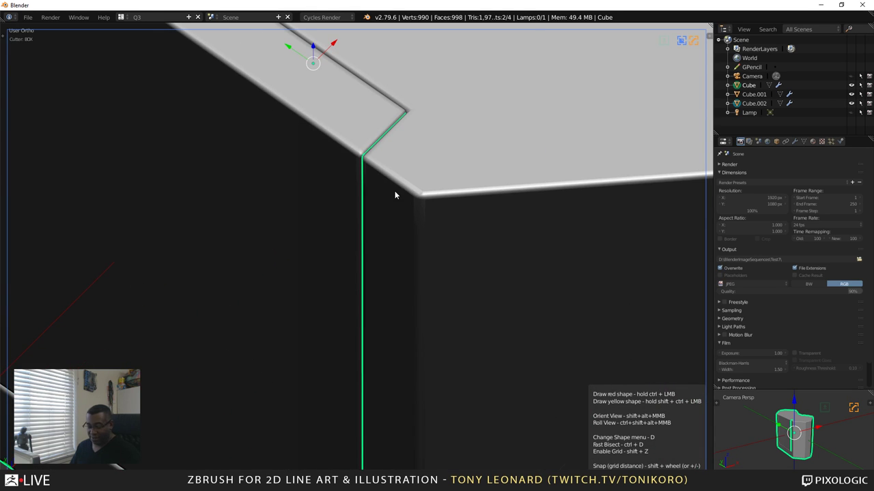
pyautogui.press('Tab')
pyautogui.hotkey('ctrl', 'r')
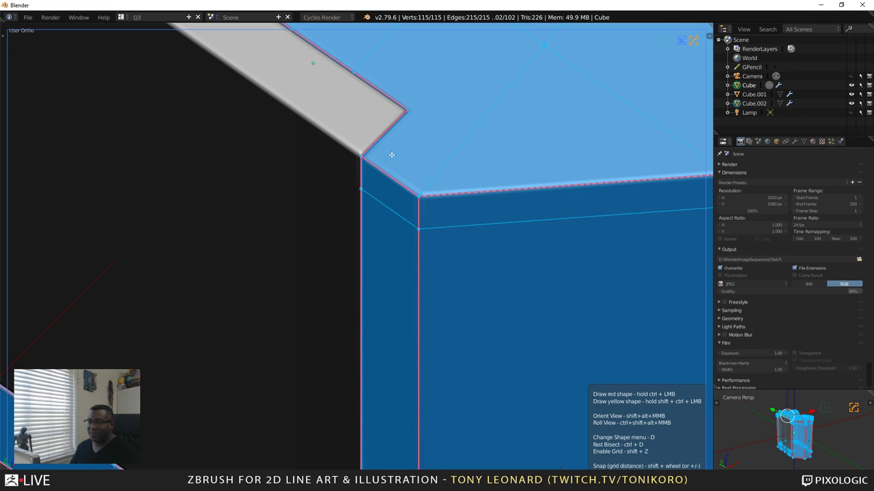
pyautogui.scroll(-4, 300, 243)
pyautogui.moveTo(301, 244); pyautogui.dragTo(580, 293, button='middle')
pyautogui.scroll(4, 323, 302)
pyautogui.moveTo(323, 302); pyautogui.dragTo(314, 257, button='middle')
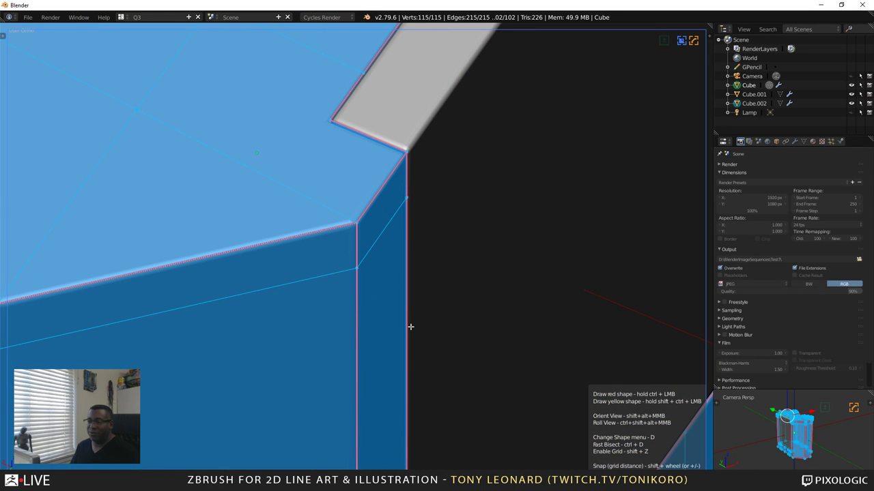
pyautogui.scroll(-6, 410, 327)
pyautogui.moveTo(310, 362); pyautogui.dragTo(353, 364, button='middle')
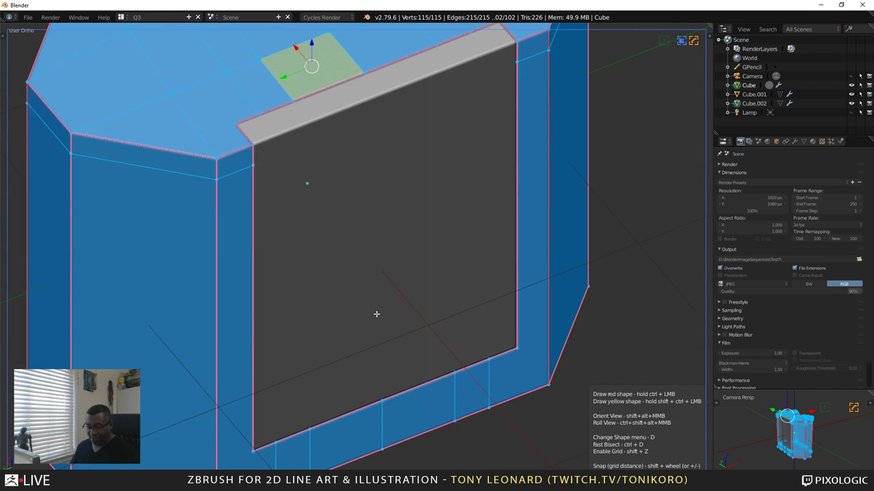
# Leave edit mode and set the bevel width of the block and panel to about 0.022 with Hard Ops (B) Width
pyautogui.press('Tab')
pyautogui.press('q')
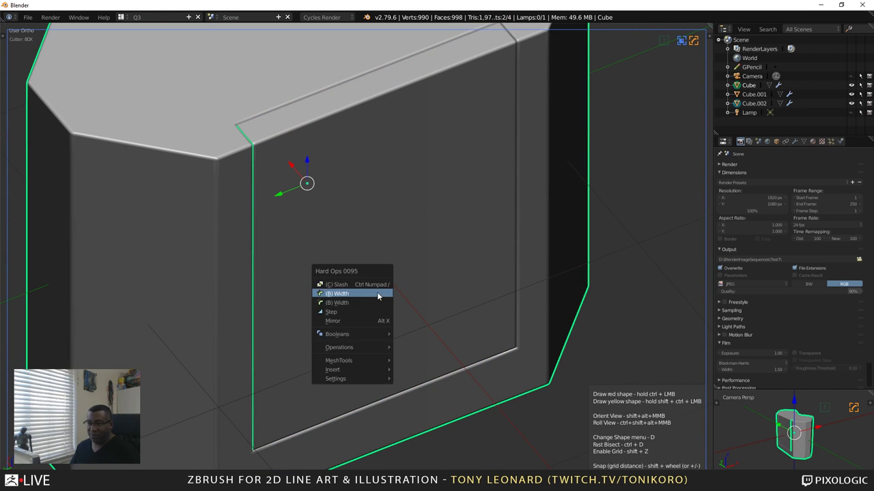
pyautogui.click(377, 290)
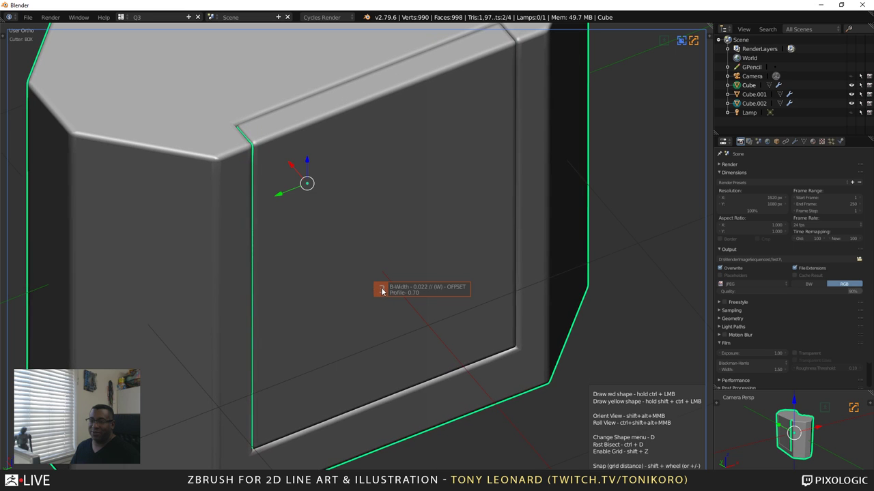
pyautogui.click(385, 290)
# Draw a BoxCutter box over the top edge of the block's angled corner and shift its position along that edge
pyautogui.moveTo(331, 248); pyautogui.dragTo(372, 325, button='middle')
pyautogui.scroll(-7, 392, 328)
pyautogui.scroll(5, 470, 336)
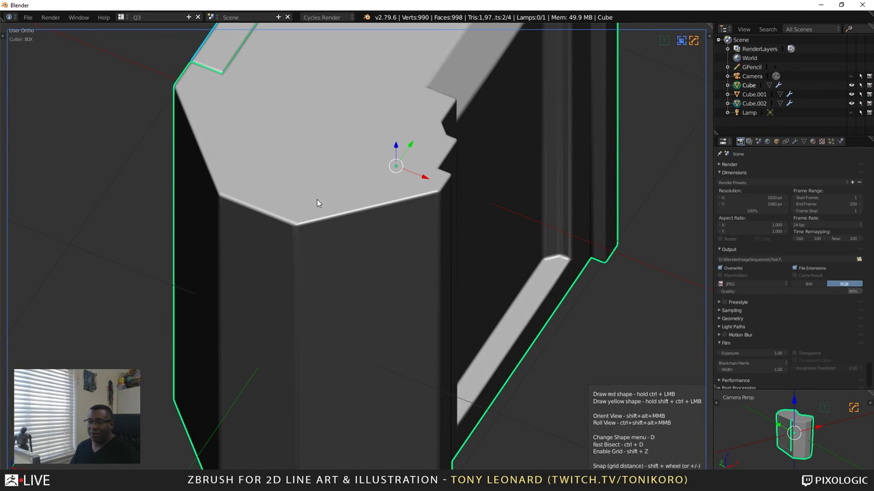
pyautogui.moveTo(316, 202)
pyautogui.keyDown('ctrl'); pyautogui.mouseDown()
pyautogui.moveTo(380, 222)
pyautogui.moveTo(410, 215)
pyautogui.moveTo(408, 238)
pyautogui.mouseUp(); pyautogui.keyUp('ctrl')
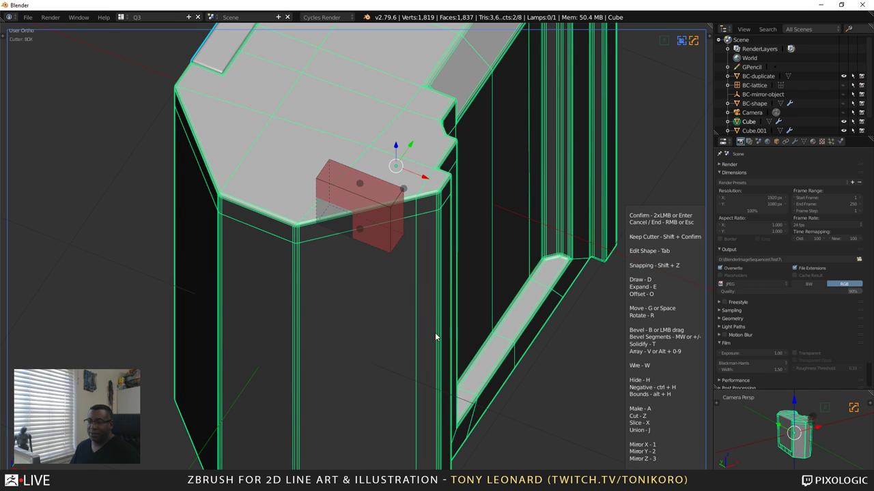
pyautogui.moveTo(436, 336); pyautogui.dragTo(439, 354, button='middle')
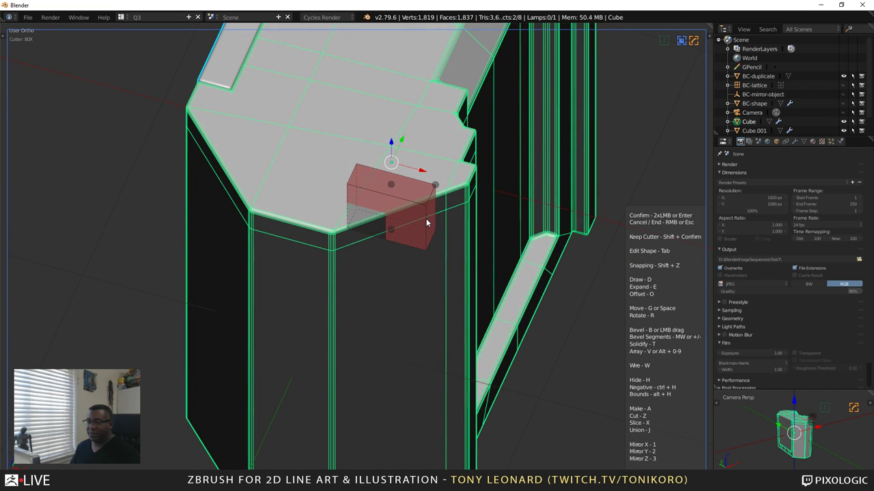
pyautogui.press('g')
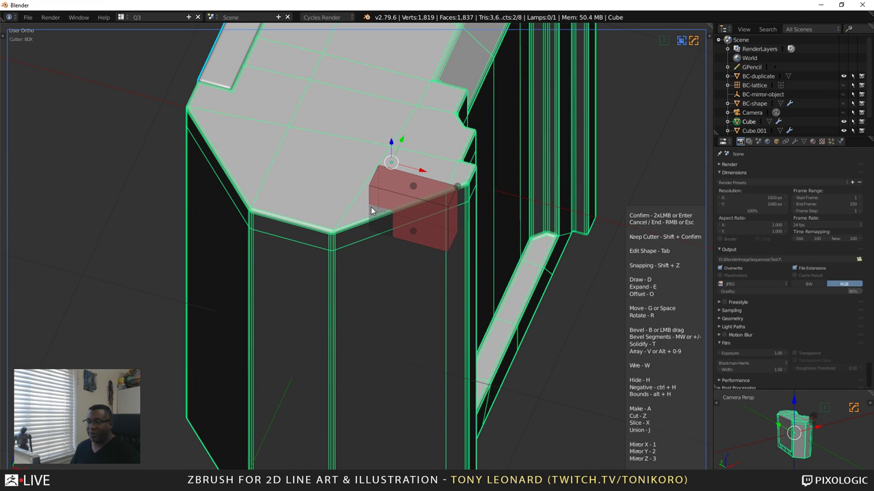
# Rotate the box cutter about the Z axis and move it so it straddles the top edge of the angled corner
pyautogui.moveTo(453, 287); pyautogui.dragTo(362, 314, button='middle')
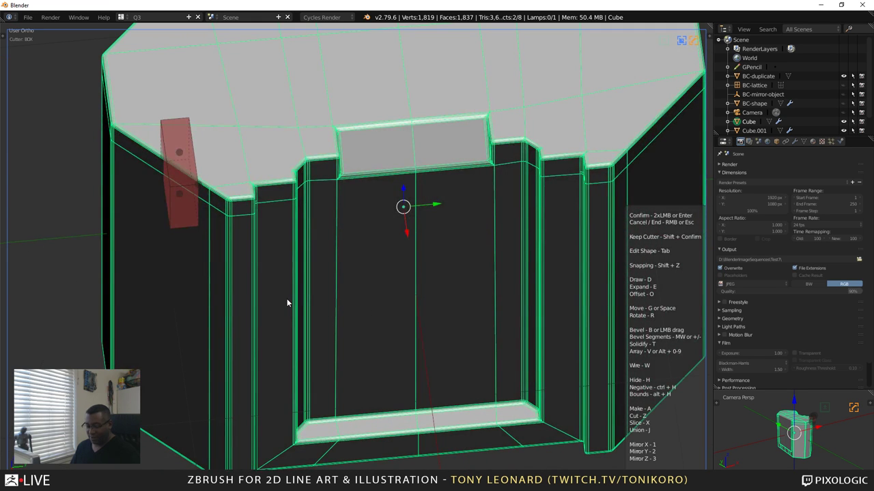
pyautogui.press('r')
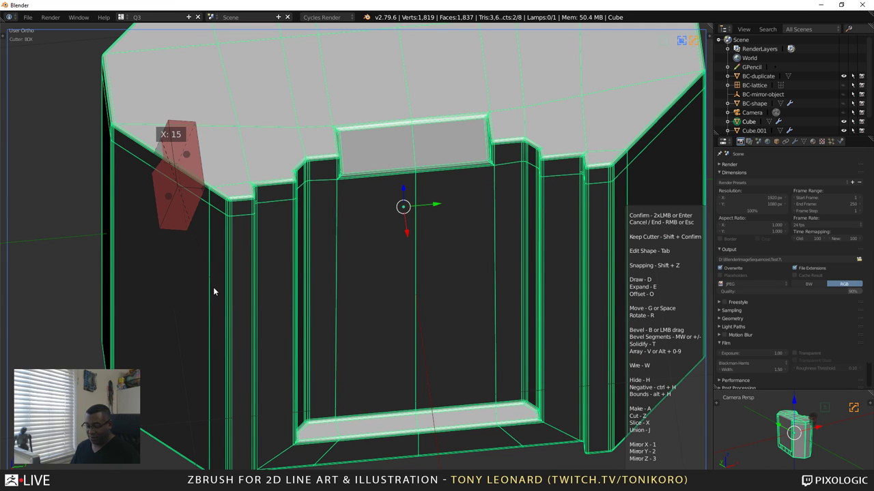
pyautogui.press('y')
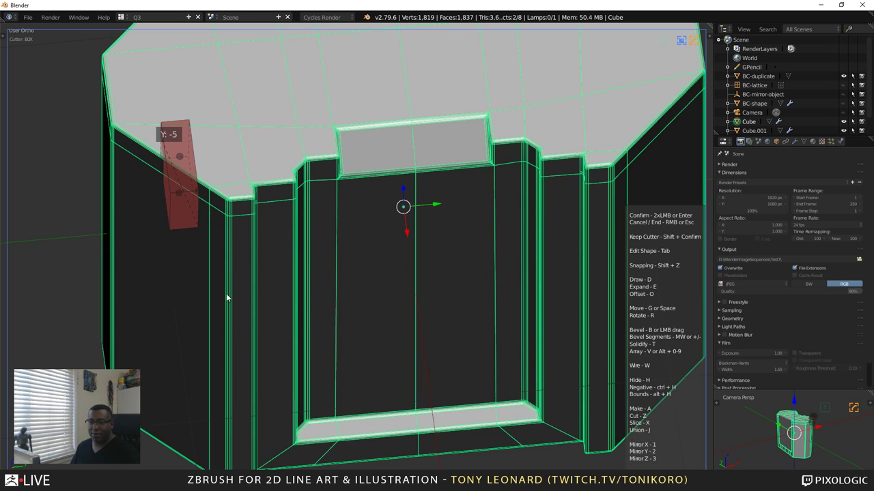
pyautogui.press('z')
pyautogui.click(28, 265)
pyautogui.moveTo(27, 264); pyautogui.dragTo(541, 104, button='middle')
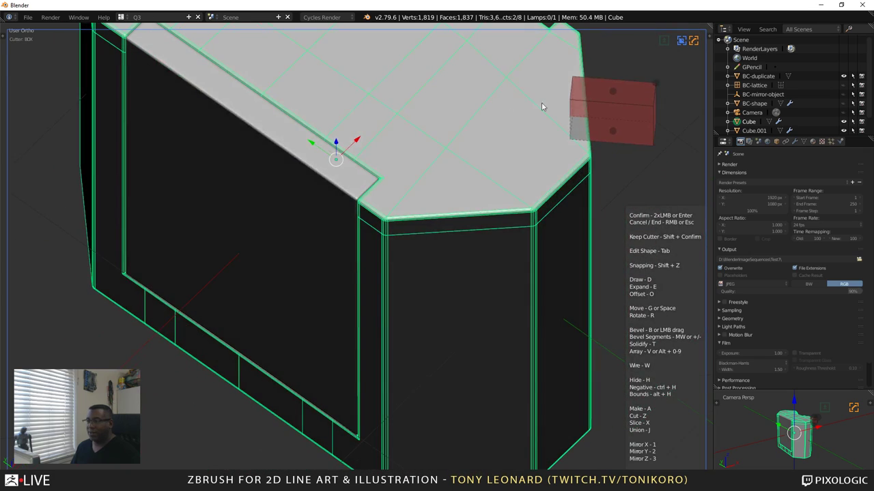
pyautogui.press('g')
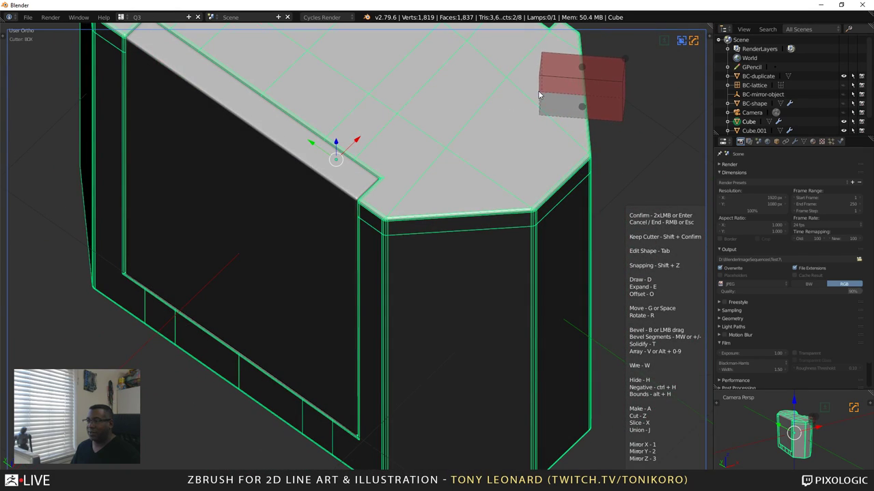
pyautogui.moveTo(540, 93); pyautogui.dragTo(497, 203, button='middle')
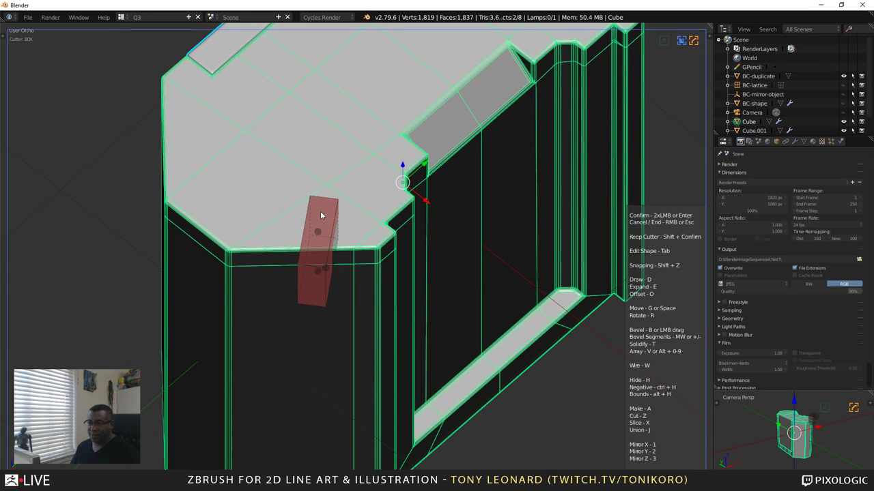
# Switch the cutter to Slice, give it a solidify thickness of 0.0140, and apply it to the block
pyautogui.press('x')
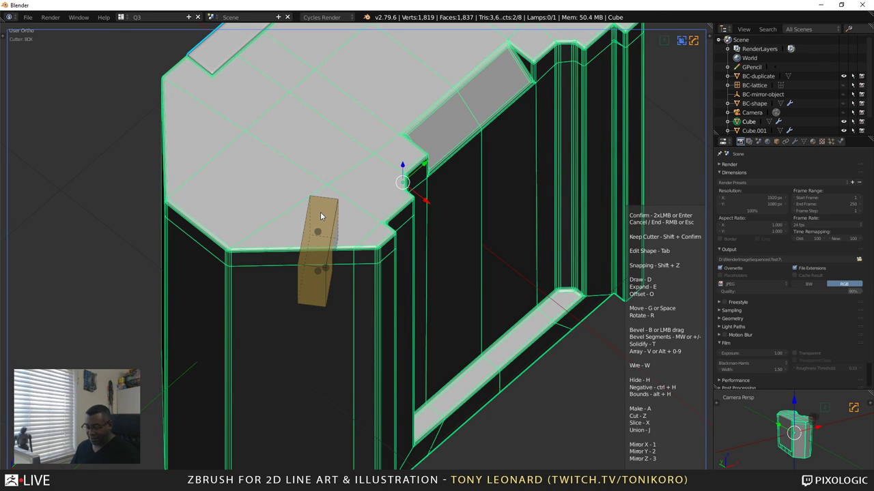
pyautogui.press('b')
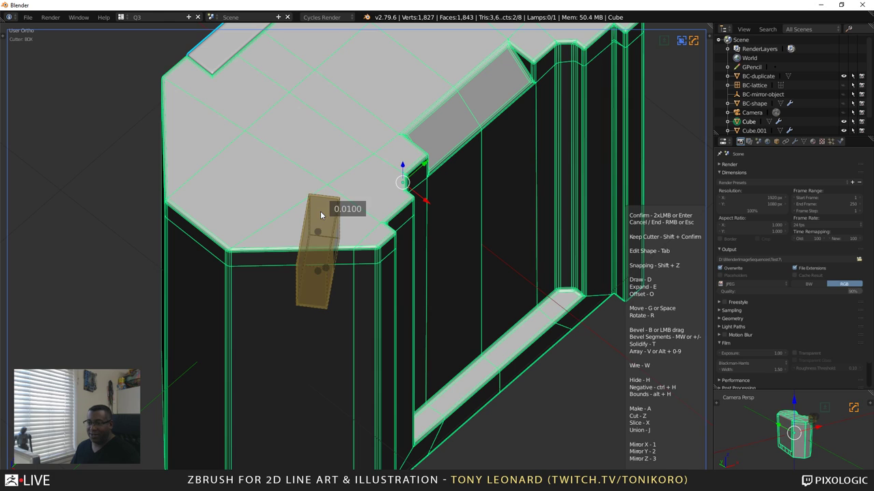
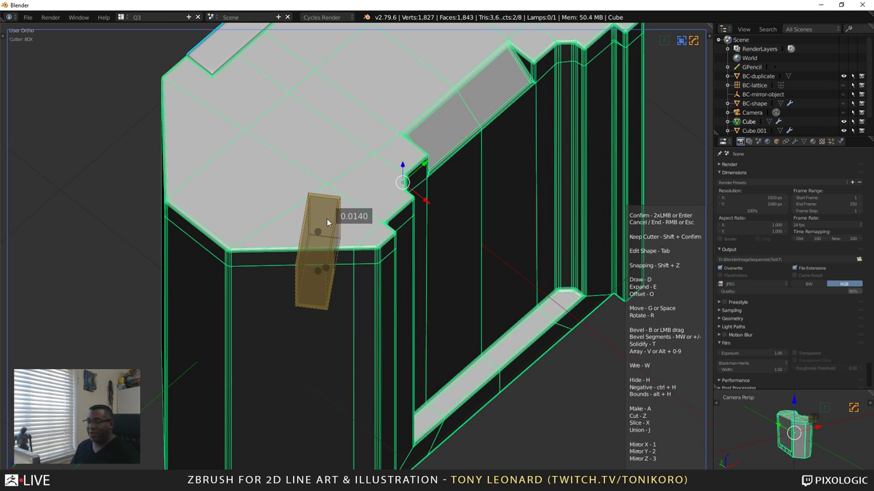
pyautogui.click(327, 219)
pyautogui.doubleClick(326, 217)
pyautogui.moveTo(290, 304); pyautogui.dragTo(296, 277, button='middle')
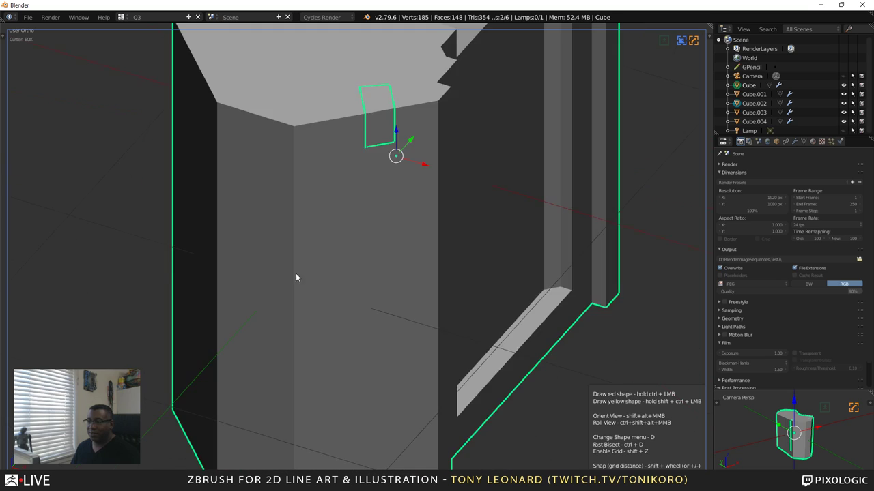
pyautogui.scroll(4, 335, 278)
pyautogui.keyDown('shift'); pyautogui.moveTo(438, 220); pyautogui.dragTo(410, 363, button='middle'); pyautogui.keyUp('shift')
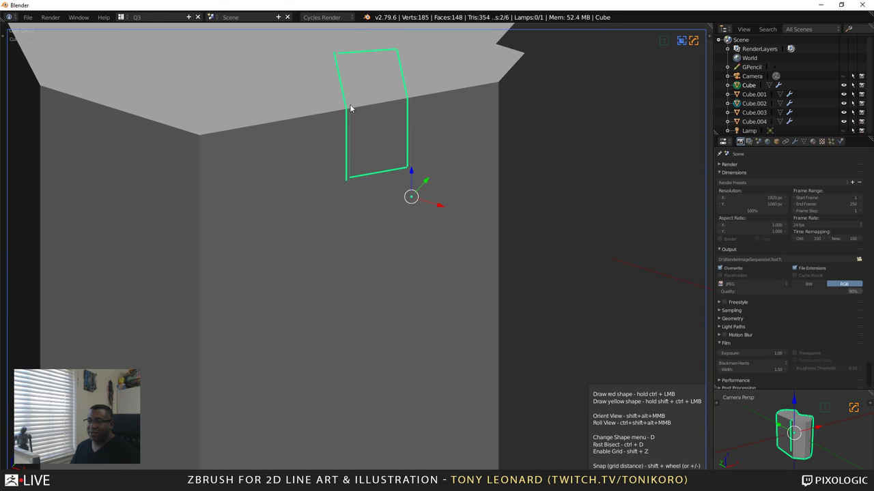
pyautogui.rightClick(348, 112)
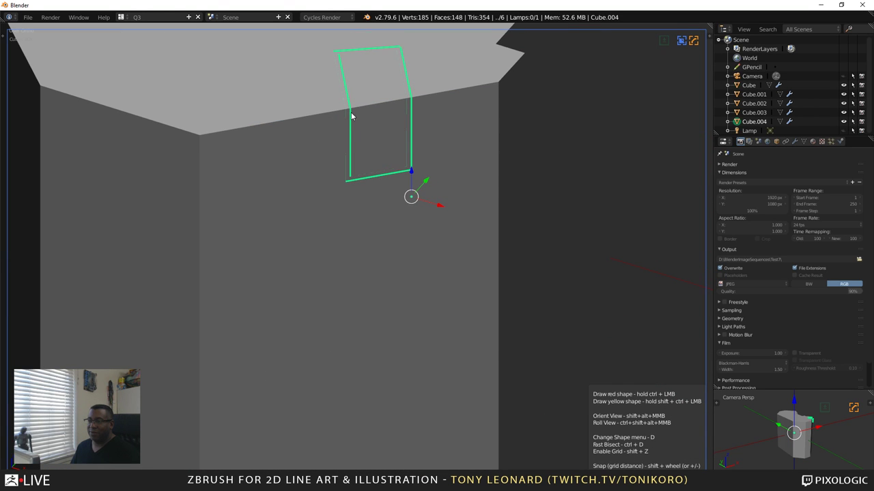
pyautogui.click(345, 106)
pyautogui.rightClick(348, 118)
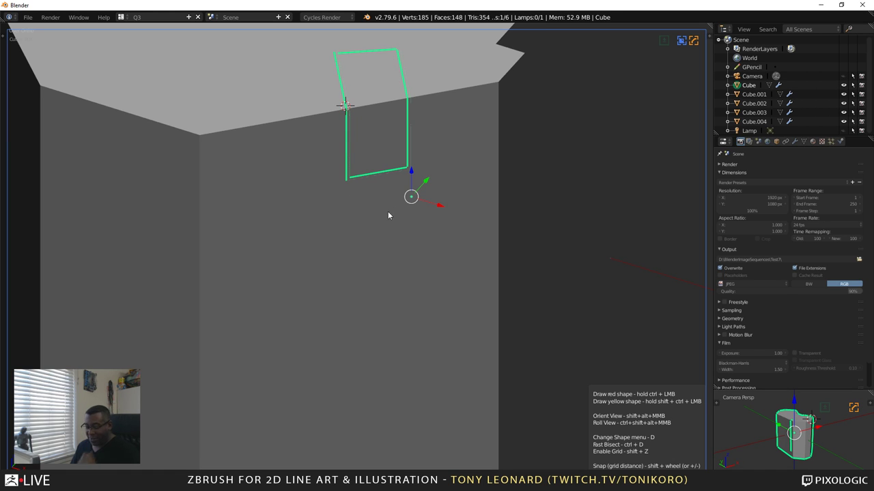
pyautogui.press('s')
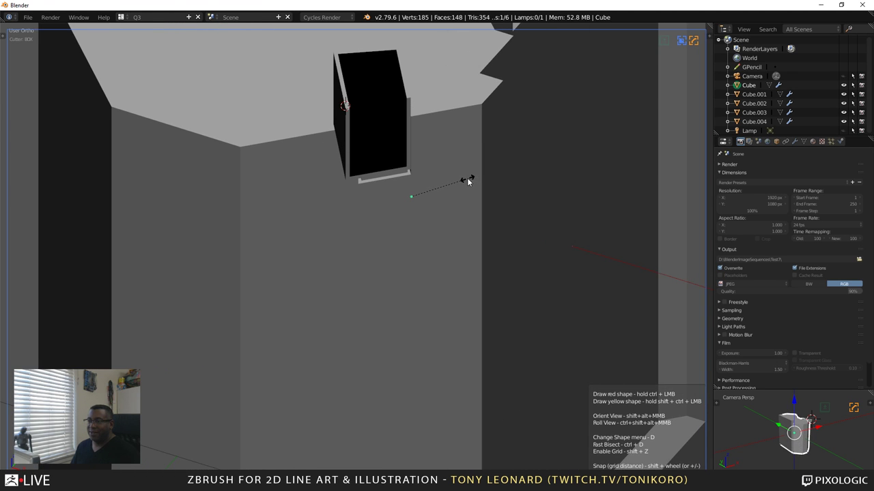
pyautogui.rightClick(466, 178)
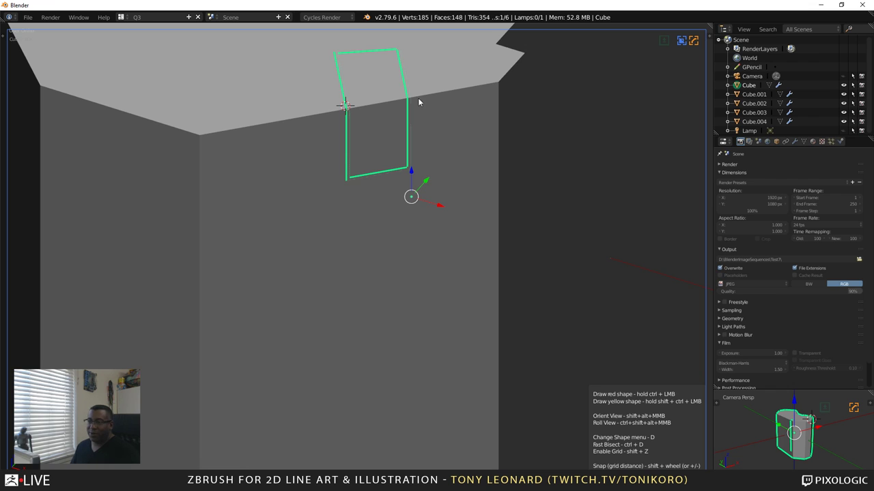
# Select the thin sliced frame piece on the angled corner of the block
pyautogui.scroll(4, 423, 130)
pyautogui.keyDown('shift'); pyautogui.moveTo(462, 45); pyautogui.dragTo(443, 247, button='middle'); pyautogui.keyUp('shift')
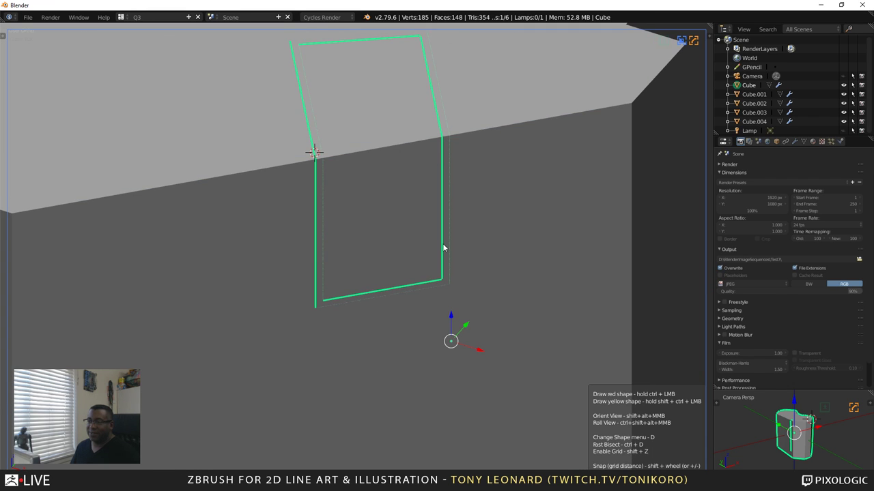
pyautogui.rightClick(449, 134)
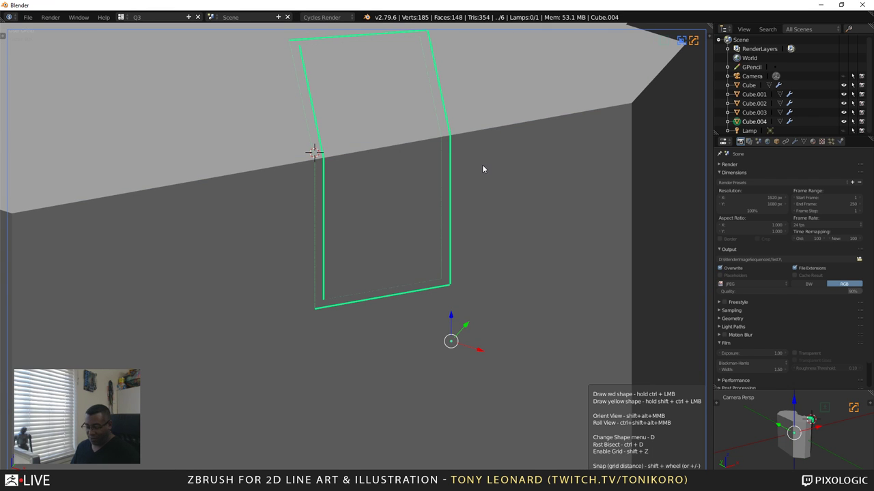
# Try scaling the sliced frame piece down slightly and undo the scaling
pyautogui.press('s')
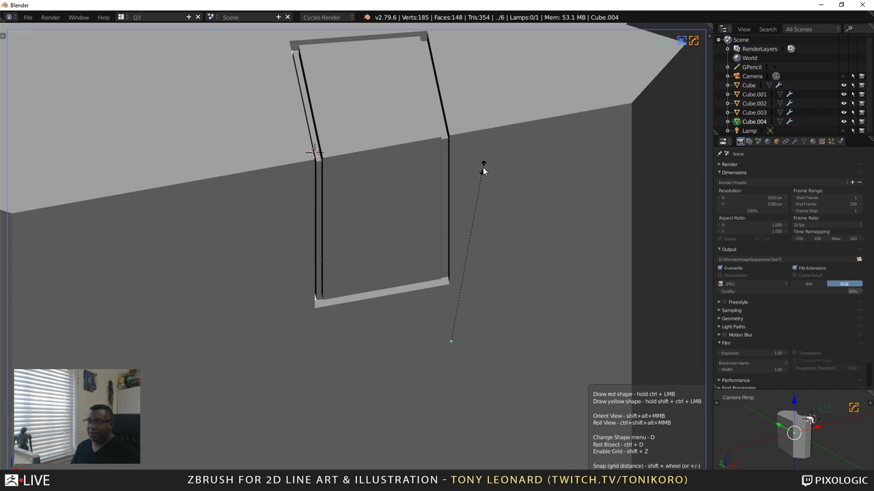
pyautogui.click(483, 168)
pyautogui.moveTo(514, 227); pyautogui.dragTo(504, 227, button='middle')
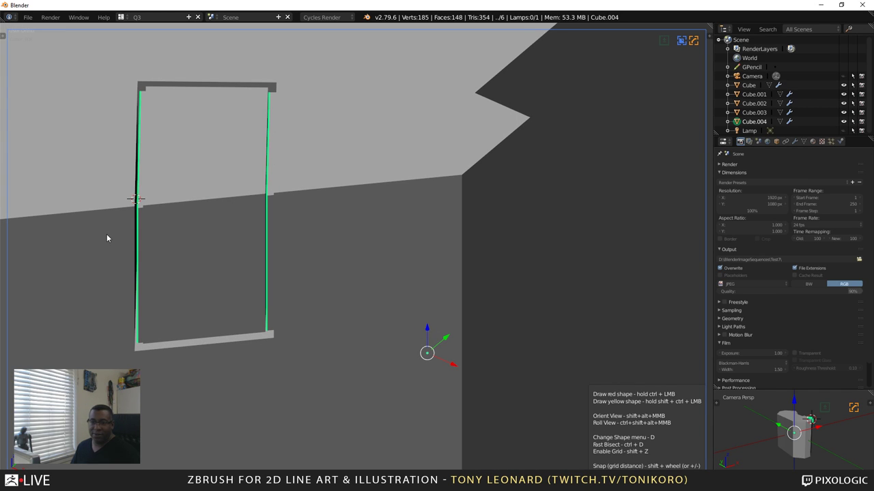
pyautogui.hotkey('ctrl', 'z')
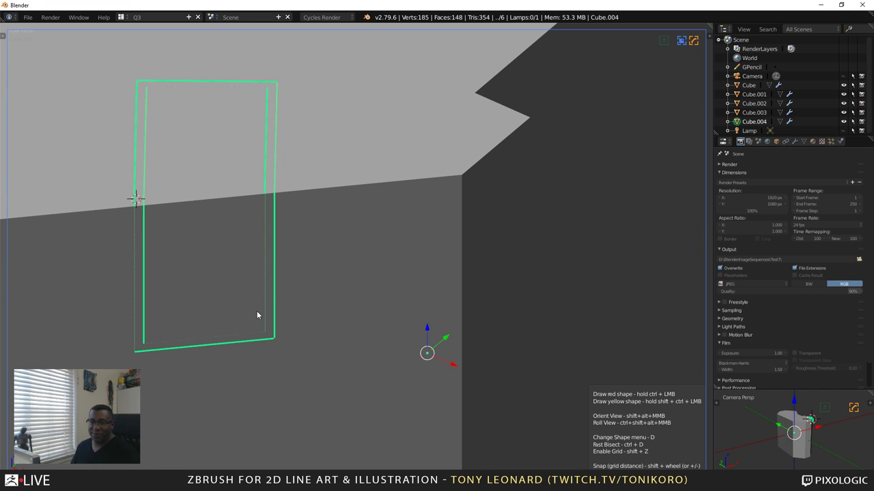
# In edit mode with face selection, move the frame's top face slightly down along Z into the block
pyautogui.moveTo(163, 283); pyautogui.dragTo(233, 299, button='middle')
pyautogui.keyDown('shift'); pyautogui.moveTo(351, 300); pyautogui.dragTo(211, 323, button='middle'); pyautogui.keyUp('shift')
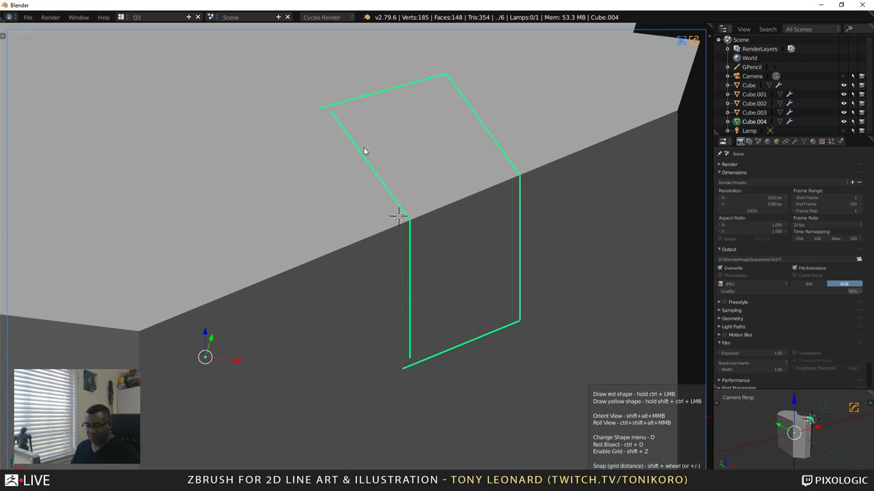
pyautogui.press('Tab')
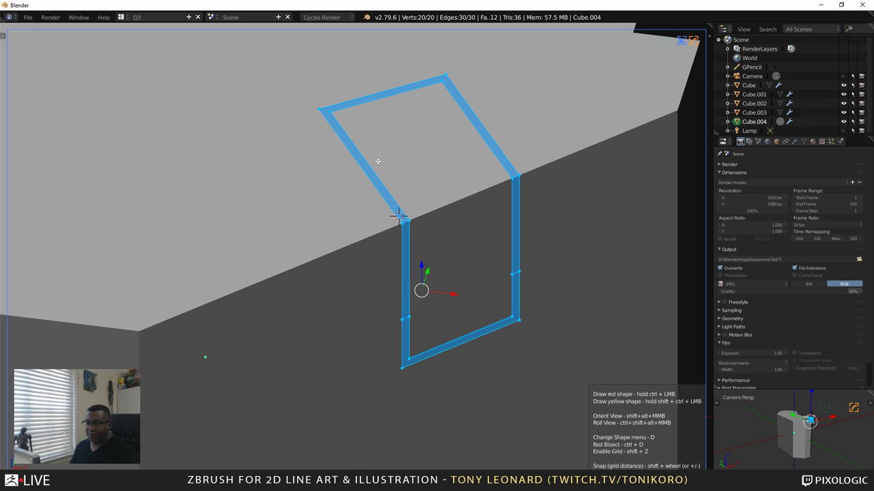
pyautogui.hotkey('ctrl', 'Tab')
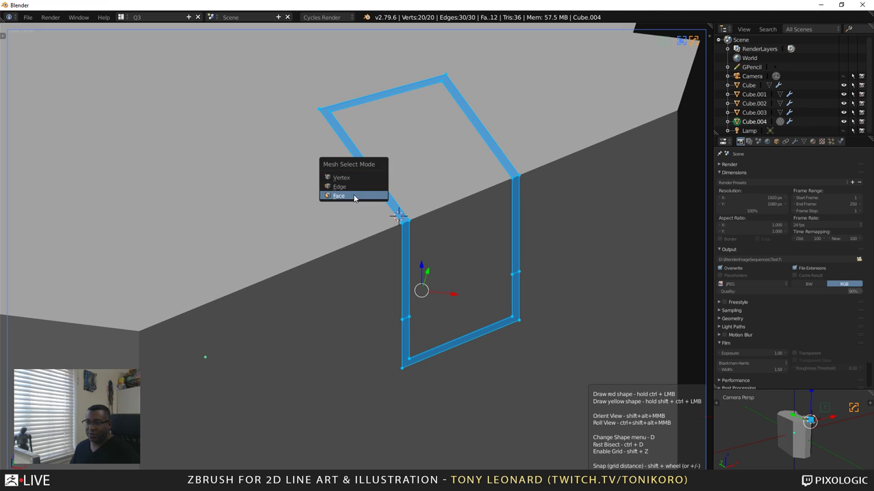
pyautogui.click(355, 195)
pyautogui.rightClick(366, 168)
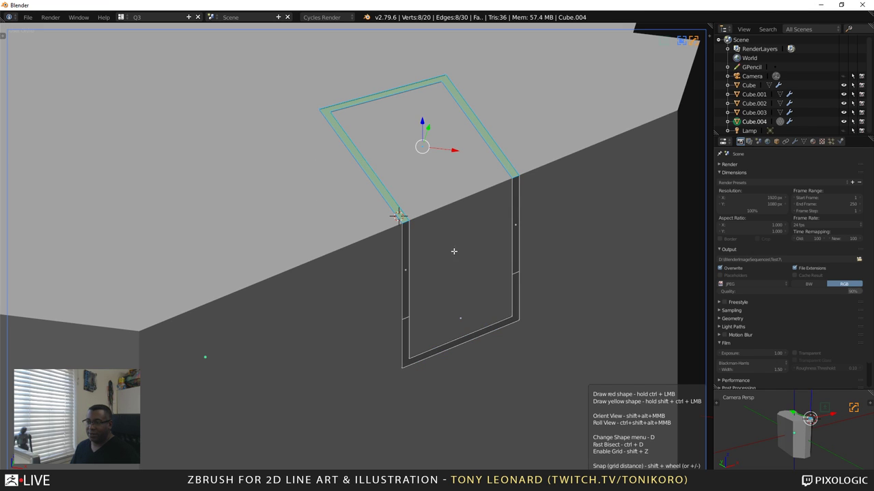
pyautogui.press('e')
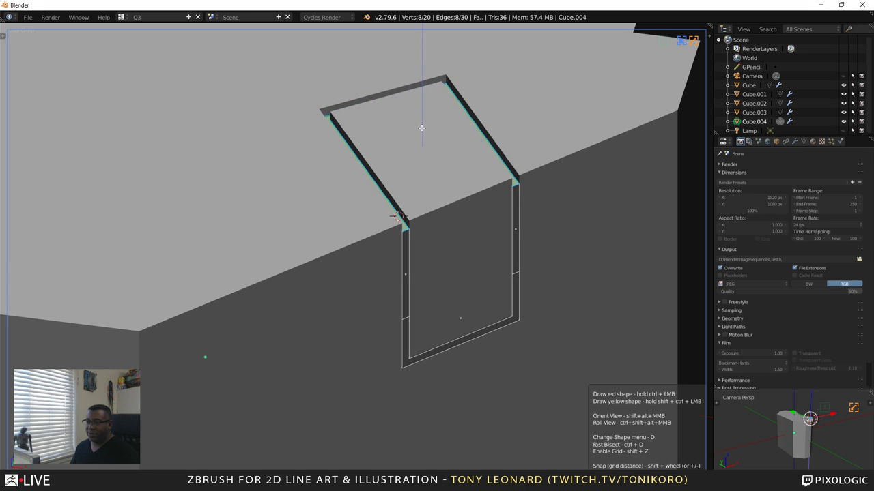
pyautogui.click(413, 262)
# Select the thin frame's front faces on the block's side wall: both upright strips and the lower U-shaped face
pyautogui.rightClick(403, 256)
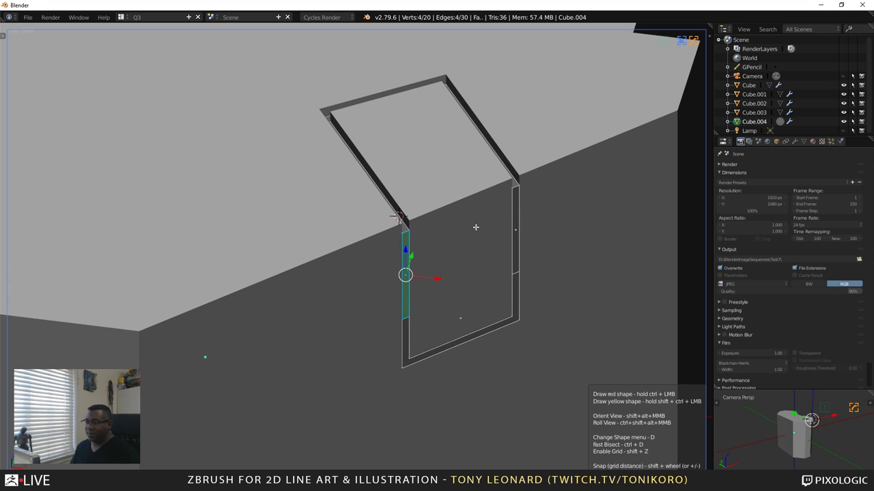
pyautogui.keyDown('shift'); pyautogui.rightClick(517, 207); pyautogui.keyUp('shift')
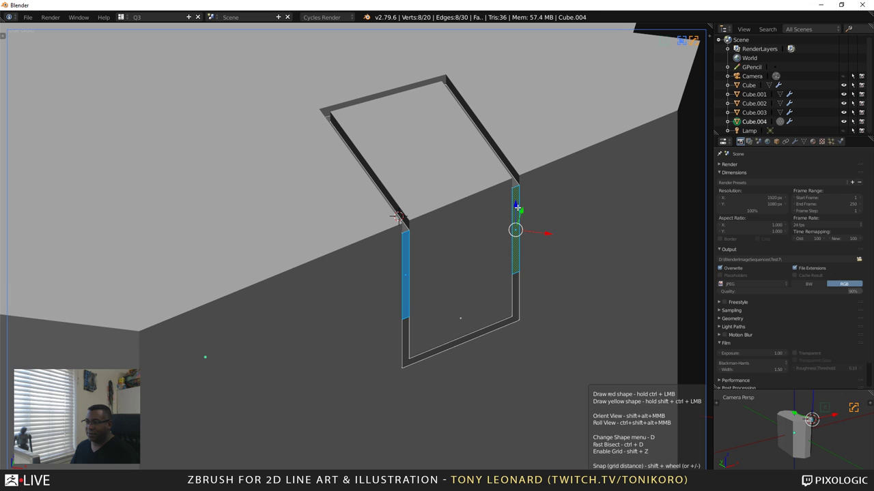
pyautogui.keyDown('shift'); pyautogui.rightClick(517, 305); pyautogui.keyUp('shift')
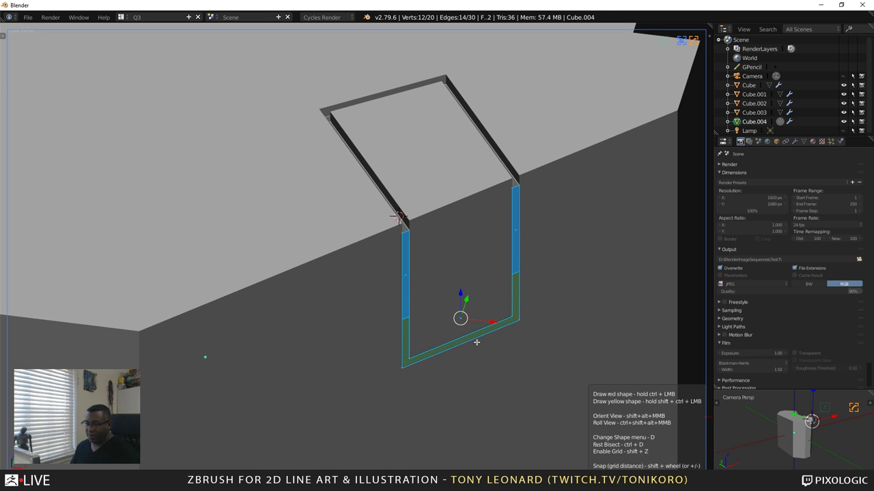
# Set the transform orientation to Normal for the selected side faces of the frame
pyautogui.moveTo(475, 343); pyautogui.dragTo(497, 375, button='middle')
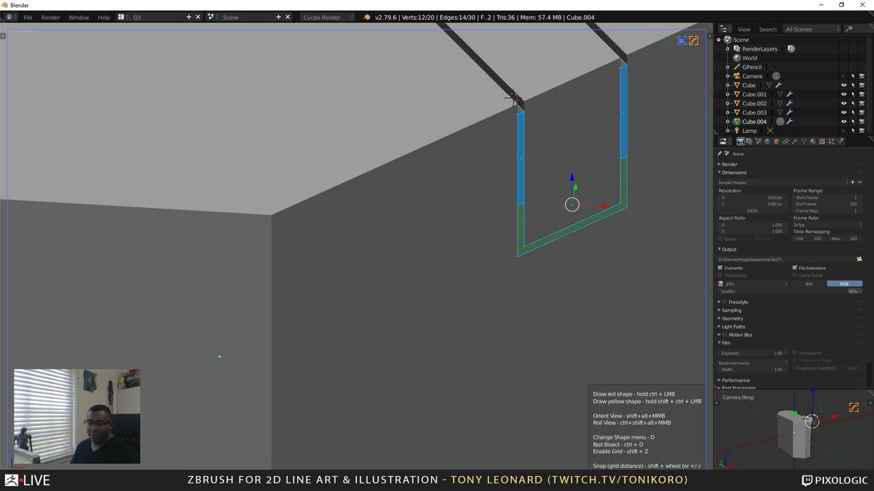
pyautogui.click(373, 483)
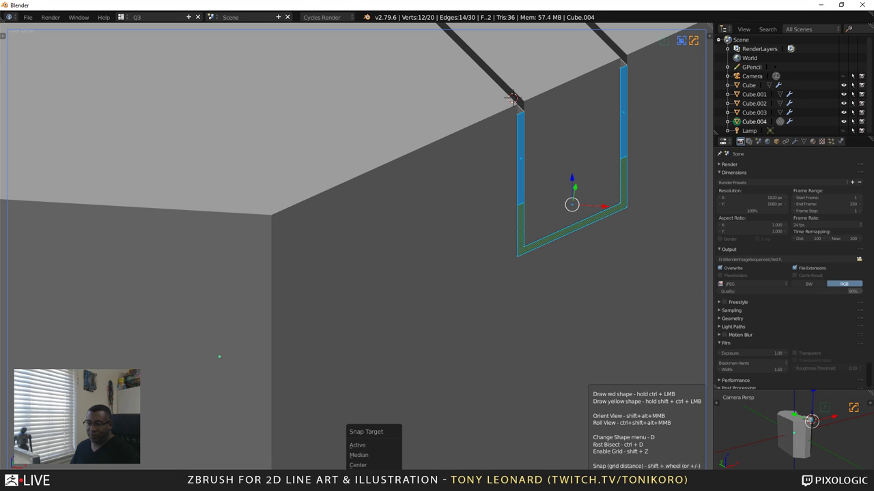
pyautogui.press('Escape')
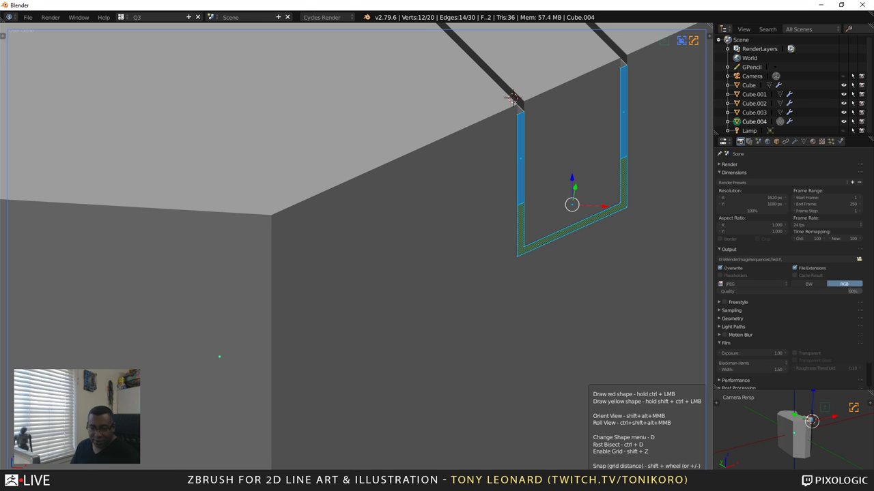
pyautogui.click(268, 483)
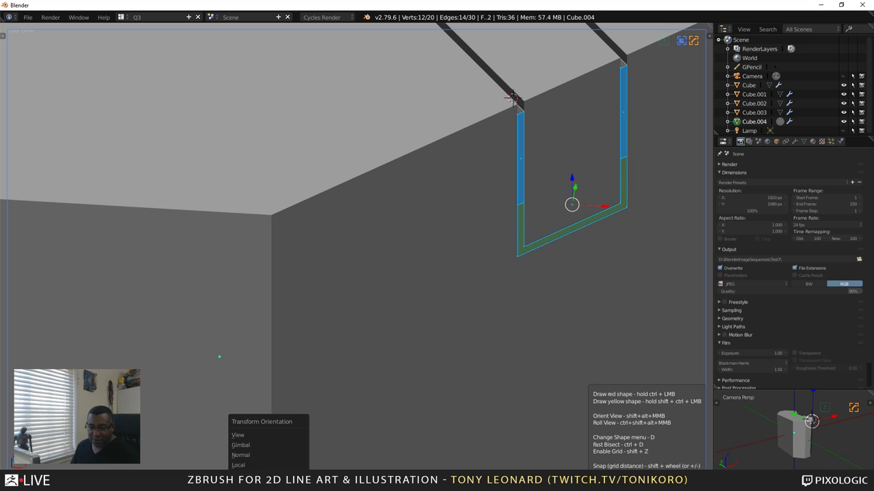
pyautogui.click(247, 454)
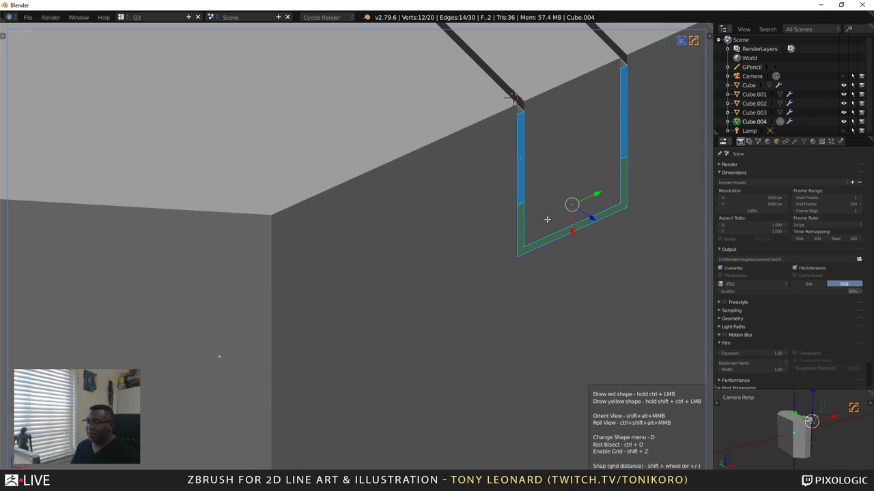
# Move the frame's side faces slightly into the block along their normal Z axis and leave edit mode
pyautogui.keyDown('shift'); pyautogui.moveTo(533, 243); pyautogui.dragTo(347, 313, button='middle'); pyautogui.keyUp('shift')
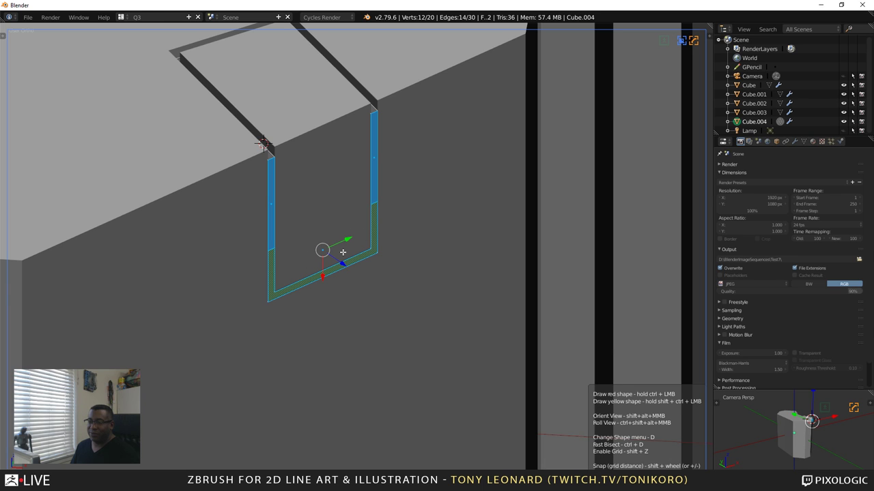
pyautogui.moveTo(343, 265); pyautogui.dragTo(341, 263)
pyautogui.scroll(-6, 347, 271)
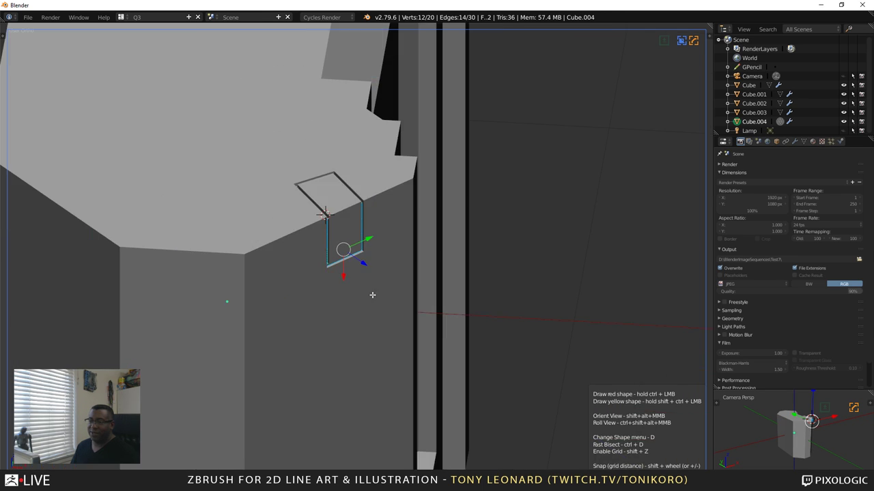
pyautogui.moveTo(372, 294); pyautogui.dragTo(258, 301, button='middle')
pyautogui.scroll(-3, 273, 253)
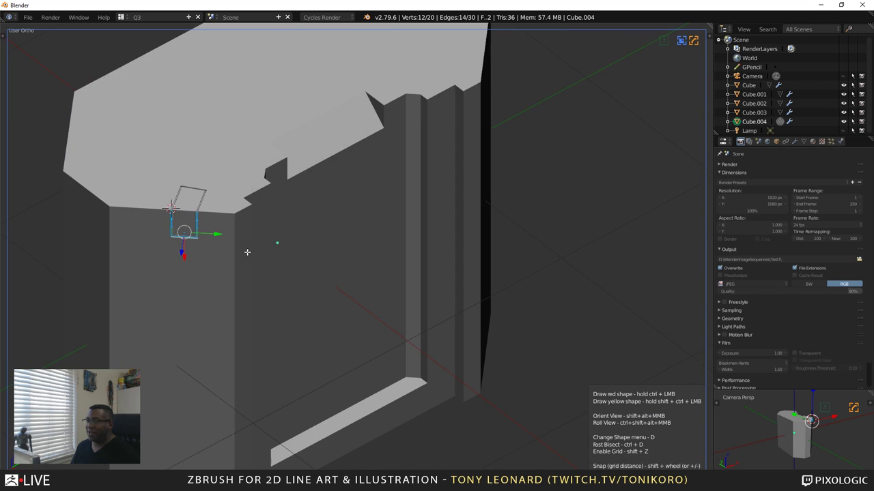
pyautogui.keyDown('shift'); pyautogui.moveTo(332, 307); pyautogui.dragTo(371, 303, button='middle'); pyautogui.keyUp('shift')
pyautogui.scroll(-2, 426, 305)
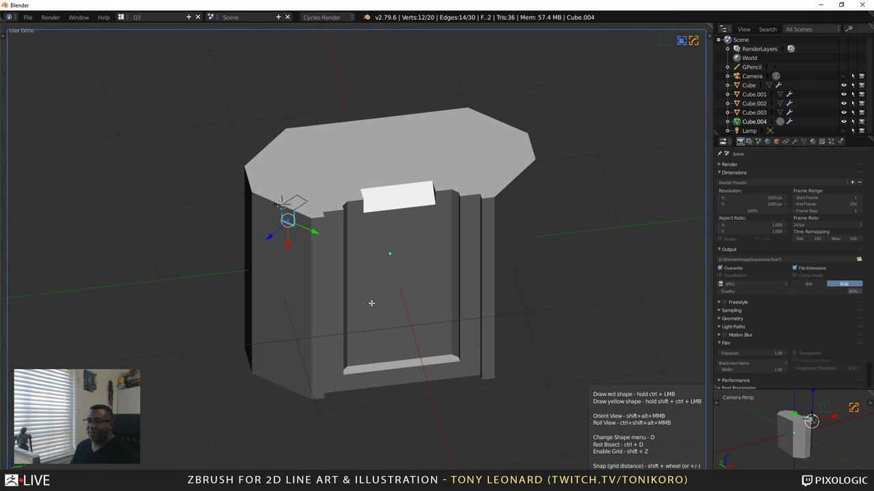
pyautogui.press('Tab')
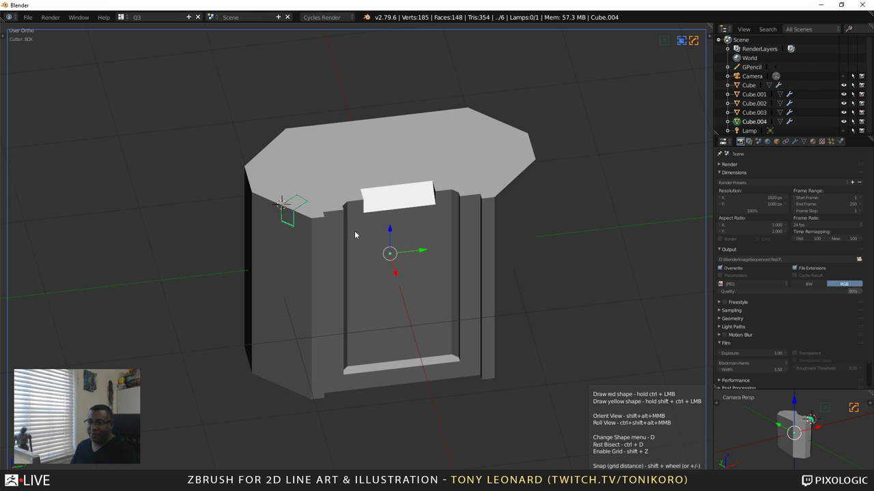
# Select the main block and mirror its geometry along Y with Hard Ops Symmetry, using the negative Y direction
pyautogui.rightClick(328, 166)
pyautogui.moveTo(371, 304); pyautogui.dragTo(404, 329, button='middle')
pyautogui.hotkey('alt', 'x')
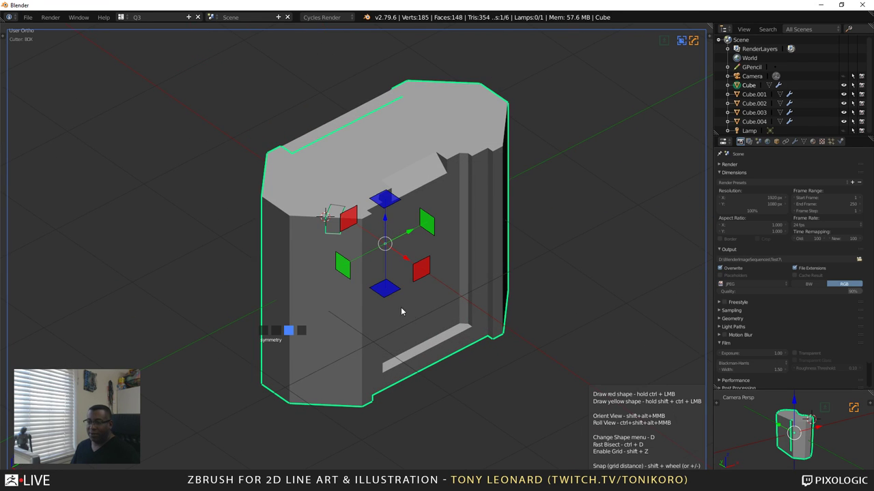
pyautogui.click(337, 264)
# Inspect the frame cut-out on the angled corner and its mirrored counterpart on the block
pyautogui.moveTo(410, 282); pyautogui.dragTo(378, 388, button='middle')
pyautogui.scroll(4, 488, 217)
pyautogui.scroll(4, 331, 254)
pyautogui.scroll(3, 373, 265)
pyautogui.moveTo(374, 269); pyautogui.dragTo(478, 382, button='middle')
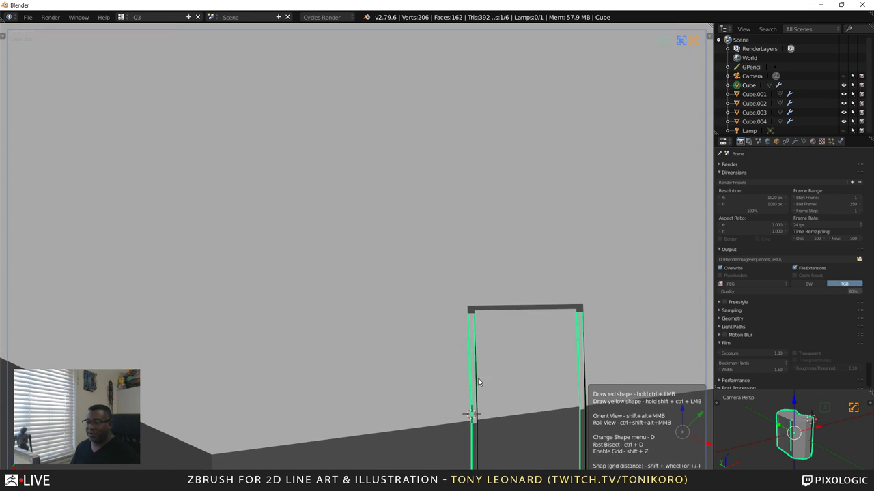
pyautogui.rightClick(469, 318)
pyautogui.rightClick(470, 319)
pyautogui.scroll(-9, 471, 320)
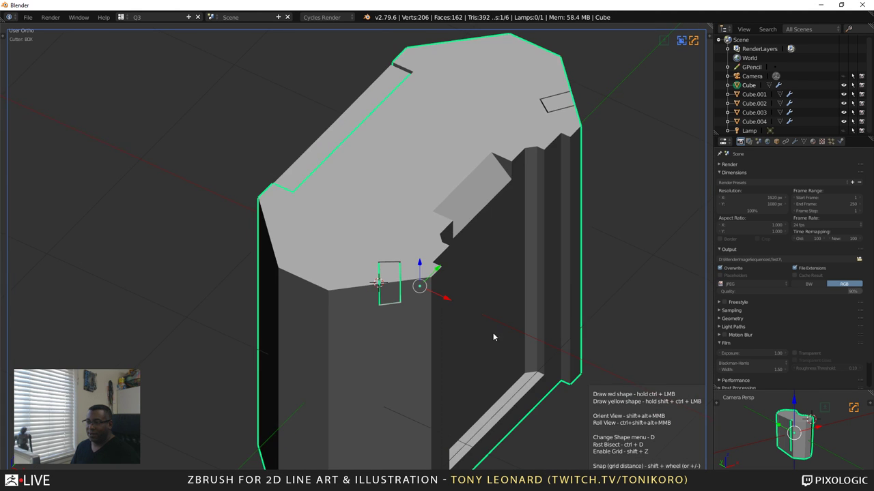
pyautogui.moveTo(493, 336); pyautogui.dragTo(464, 336, button='middle')
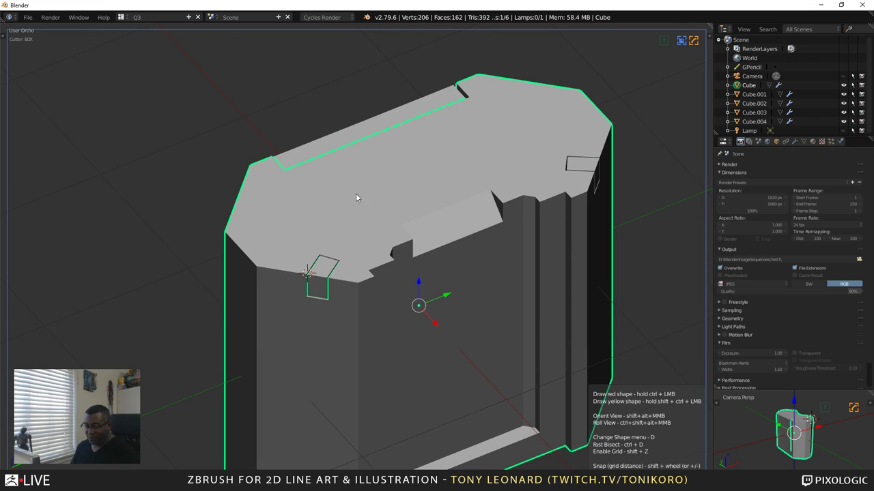
# Repeat the negative Y Symmetry on the main block and check the frame area on the near corner
pyautogui.hotkey('alt', 'x')
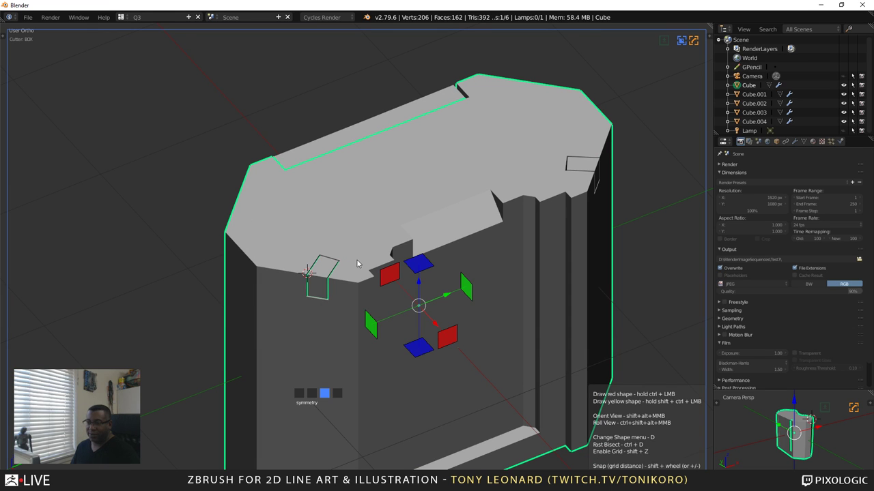
pyautogui.click(372, 325)
pyautogui.moveTo(546, 260); pyautogui.dragTo(421, 278, button='middle')
pyautogui.scroll(4, 425, 287)
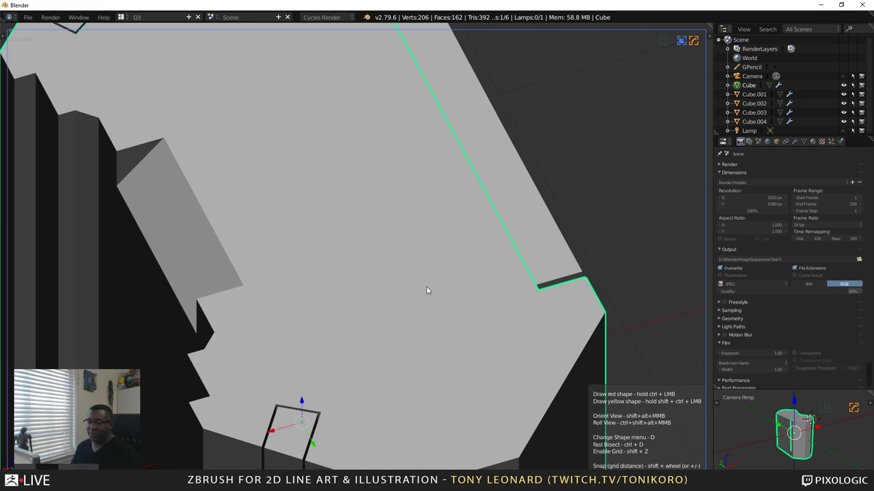
pyautogui.moveTo(314, 321); pyautogui.dragTo(427, 307, button='middle')
pyautogui.scroll(3, 376, 297)
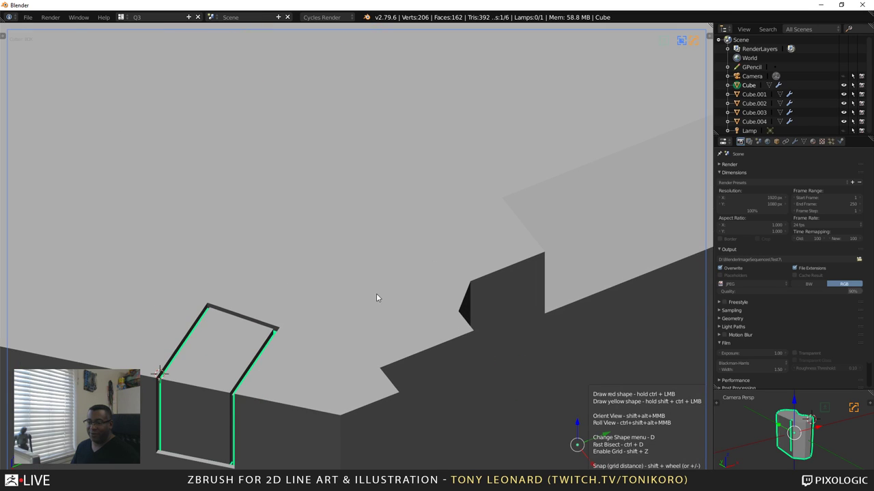
pyautogui.moveTo(376, 295); pyautogui.dragTo(404, 271, button='middle')
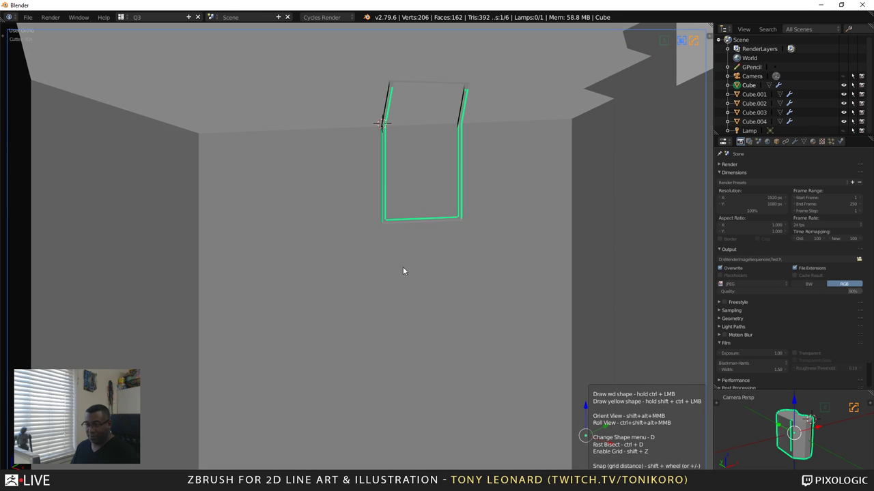
# Select only the thin frame piece and mirror it along Y with Symmetry, using the negative Y direction
pyautogui.press('a')
pyautogui.rightClick(385, 177)
pyautogui.scroll(-7, 423, 216)
pyautogui.moveTo(440, 229); pyautogui.dragTo(440, 284, button='middle')
pyautogui.click(323, 236)
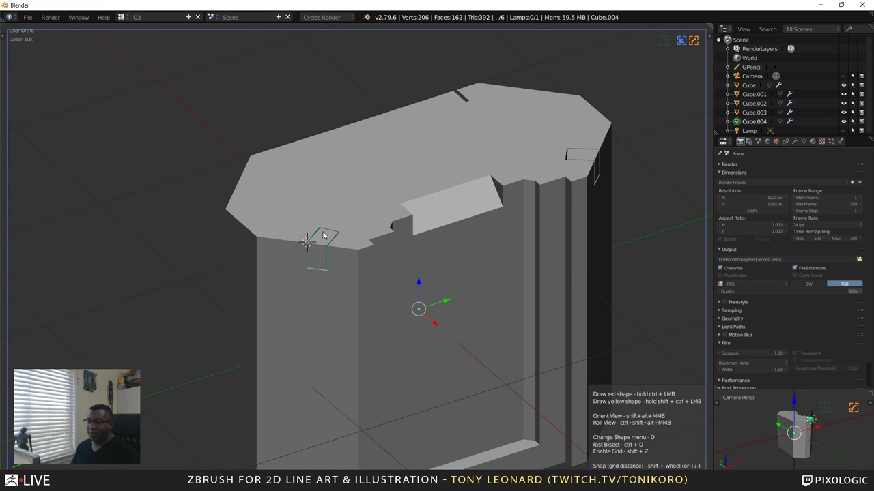
pyautogui.hotkey('alt', 'x')
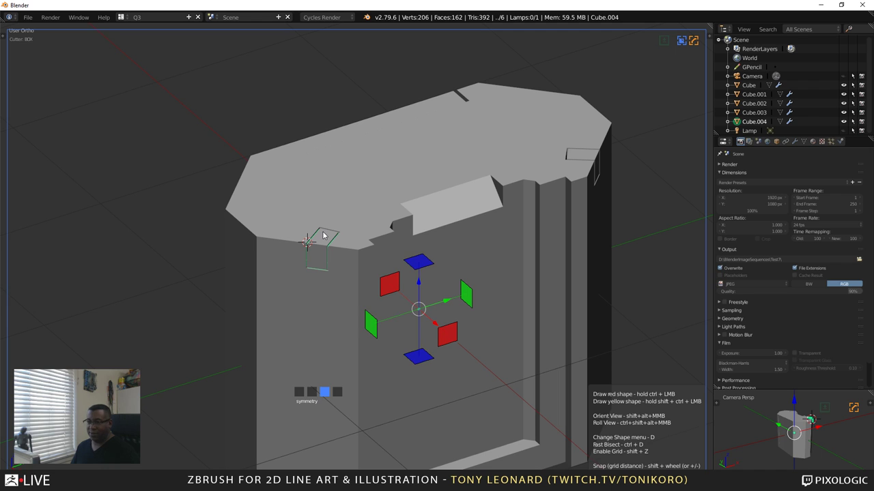
pyautogui.click(367, 328)
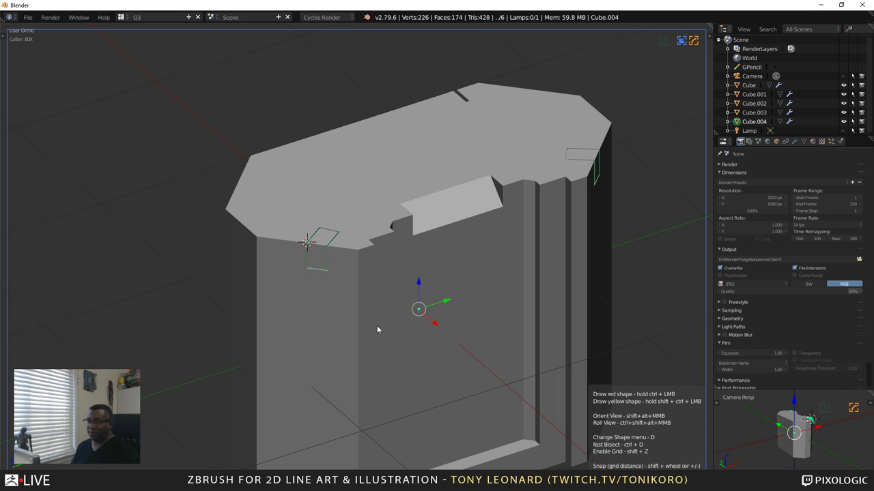
# Examine the recessed frame pieces and their grooves on both corners of the block from several angles
pyautogui.moveTo(378, 328); pyautogui.dragTo(414, 299, button='middle')
pyautogui.scroll(-7, 422, 293)
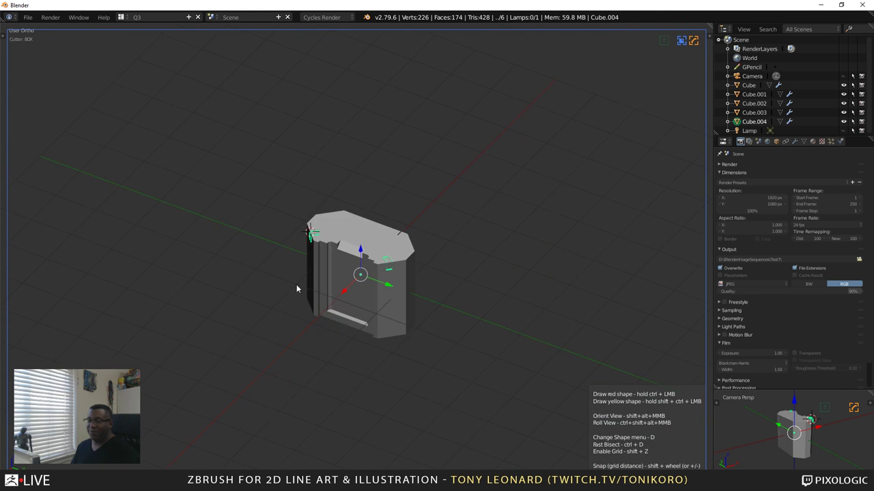
pyautogui.moveTo(296, 289); pyautogui.dragTo(422, 335, button='middle')
pyautogui.scroll(9, 378, 301)
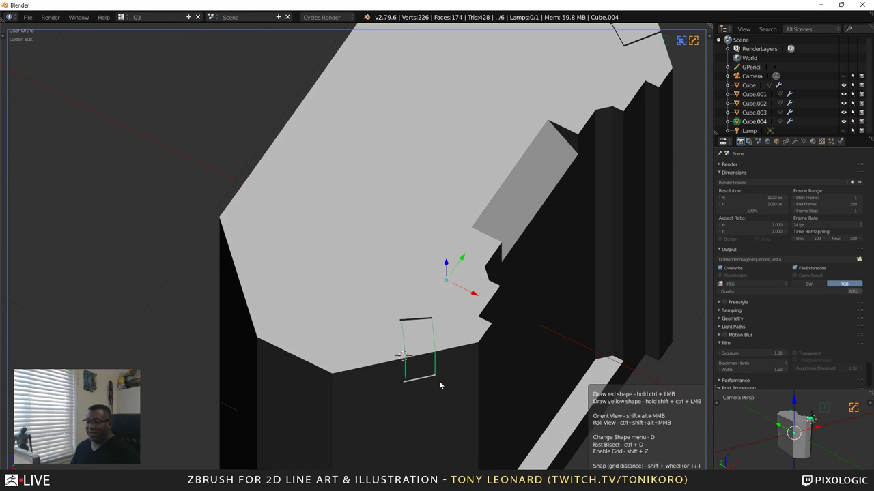
pyautogui.scroll(-2, 458, 322)
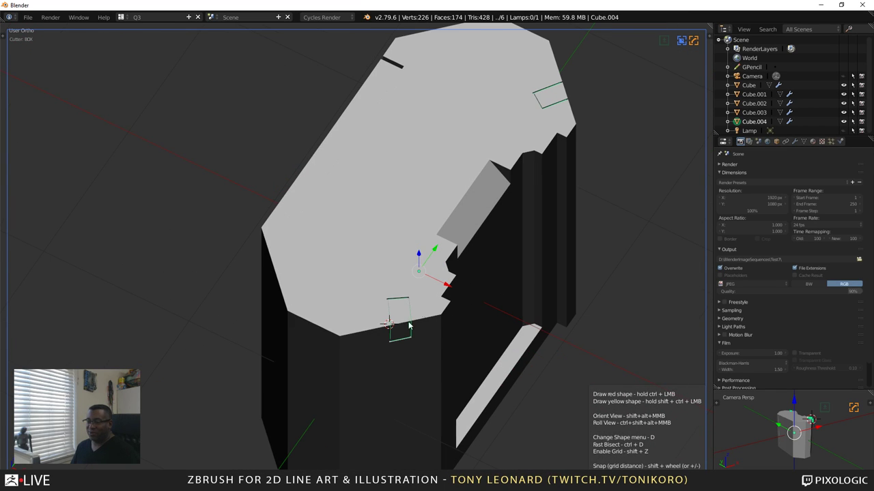
pyautogui.scroll(7, 398, 306)
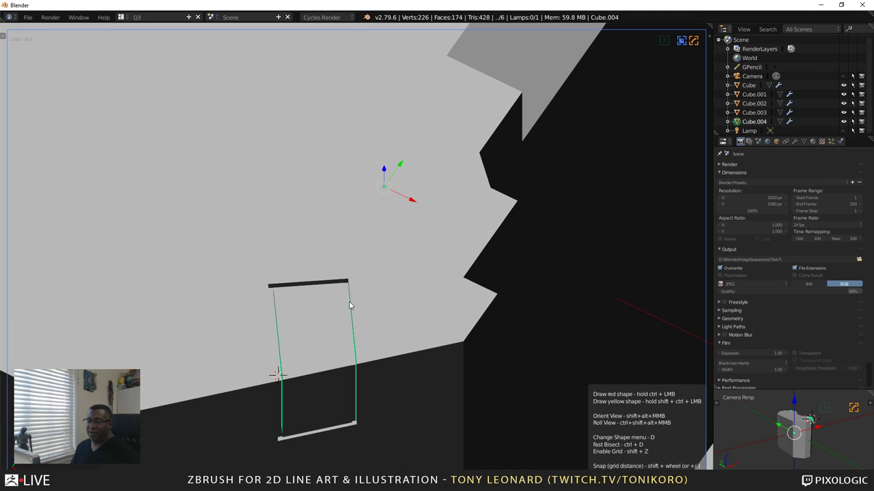
pyautogui.keyDown('shift'); pyautogui.moveTo(330, 321); pyautogui.dragTo(296, 251, button='middle'); pyautogui.keyUp('shift')
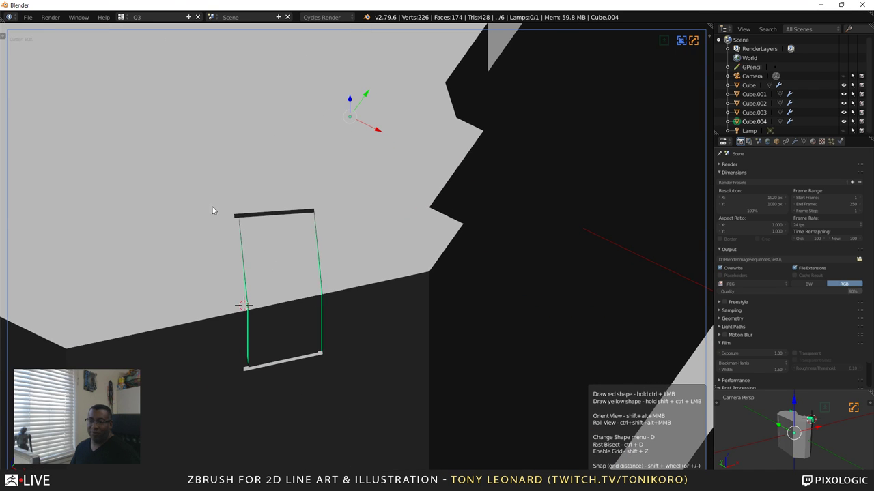
pyautogui.moveTo(317, 216); pyautogui.dragTo(464, 295, button='middle')
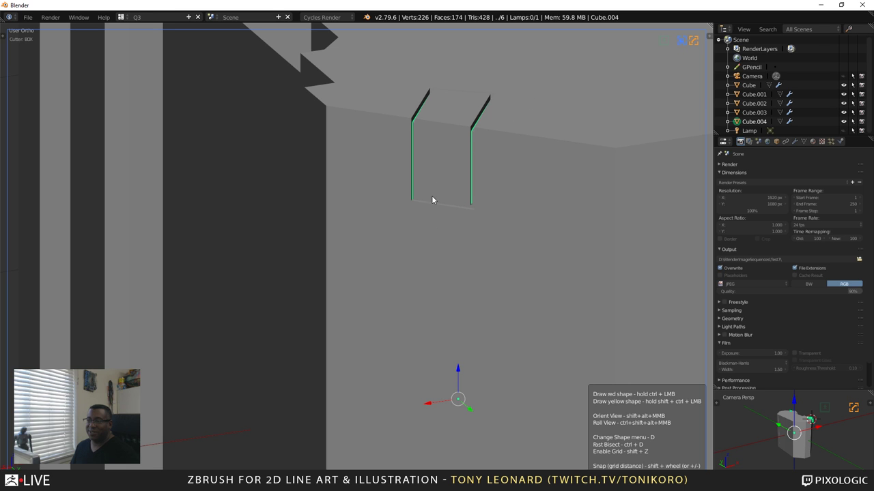
pyautogui.moveTo(424, 107); pyautogui.dragTo(357, 347, button='middle')
pyautogui.scroll(8, 357, 347)
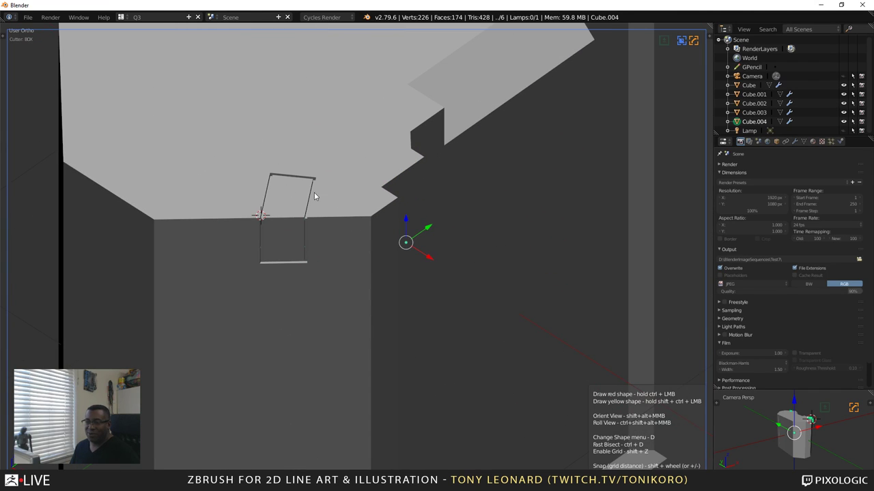
# Select the main block and apply the Hard Ops (C) Sharpen operation to bevel its edges
pyautogui.rightClick(365, 103)
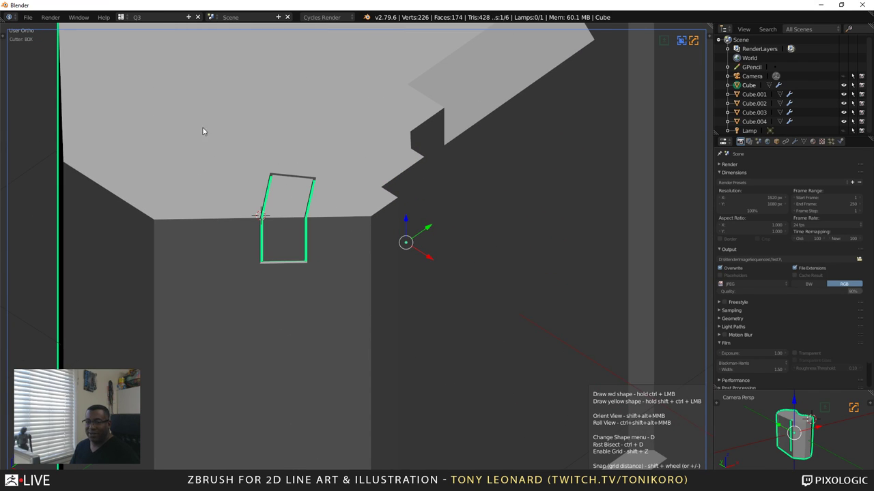
pyautogui.scroll(-8, 203, 131)
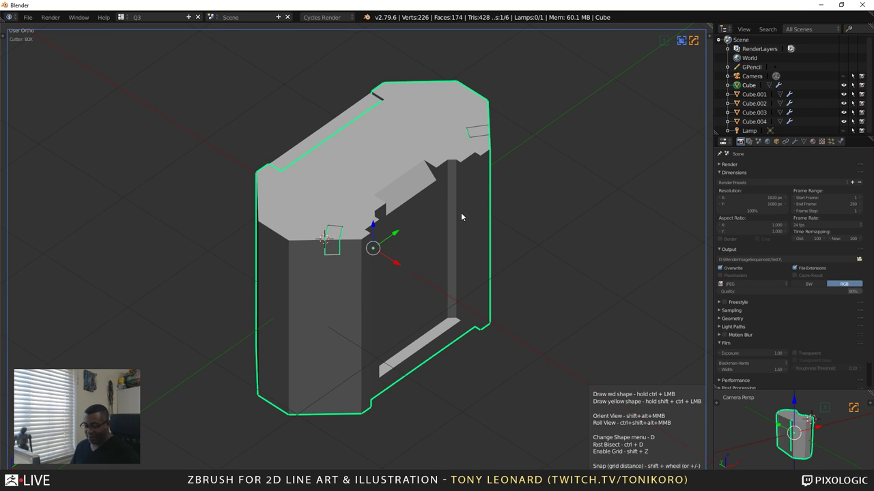
pyautogui.press('q')
pyautogui.moveTo(453, 249)
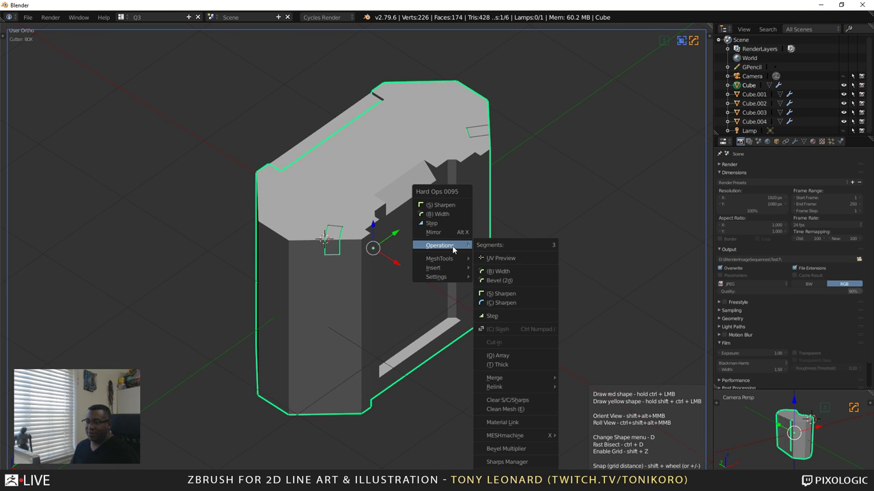
pyautogui.click(514, 304)
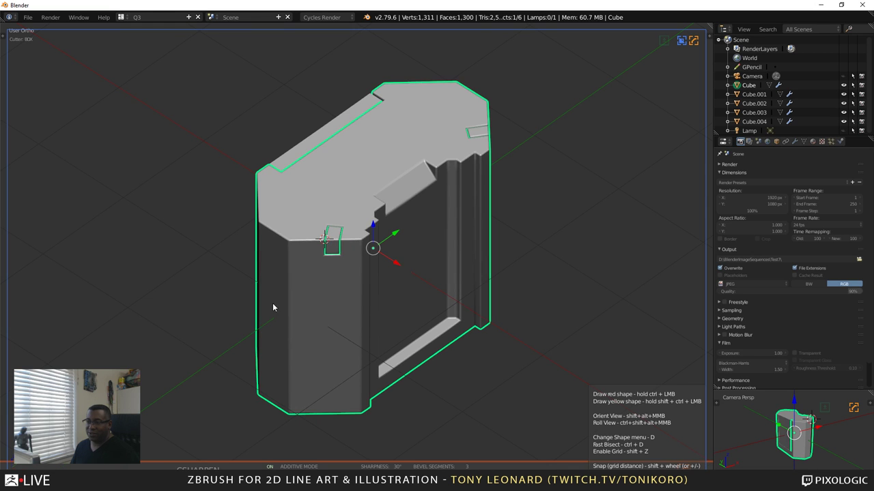
# Select the large rectangular panel piece on the block's back and apply the Hard Ops (C) Sharpen operation to it
pyautogui.scroll(4, 345, 339)
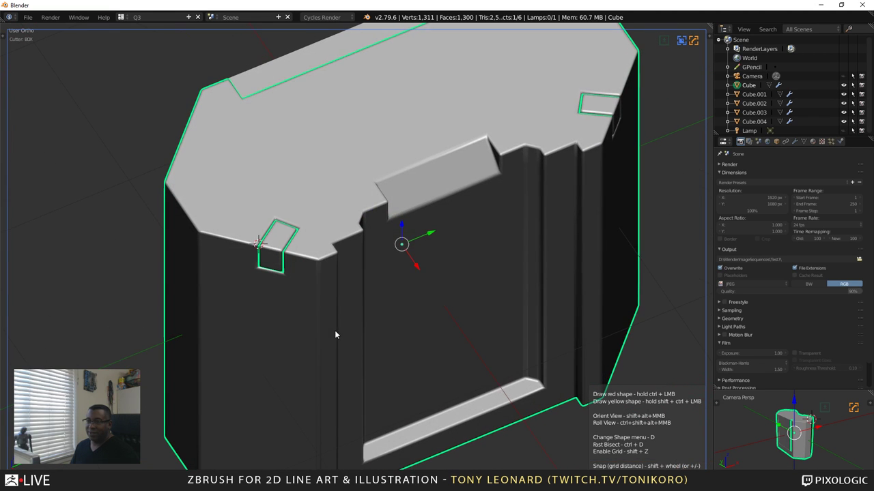
pyautogui.moveTo(335, 334); pyautogui.dragTo(363, 297, button='middle')
pyautogui.rightClick(312, 226)
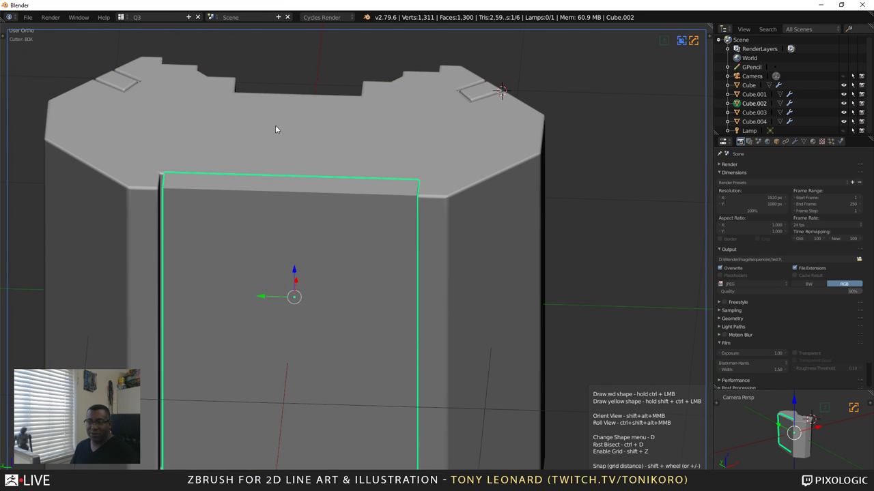
pyautogui.press('q')
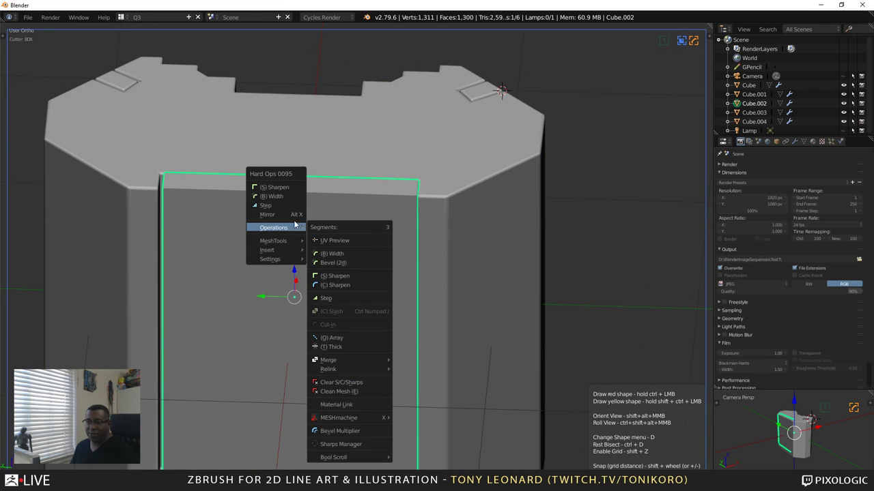
pyautogui.moveTo(286, 227)
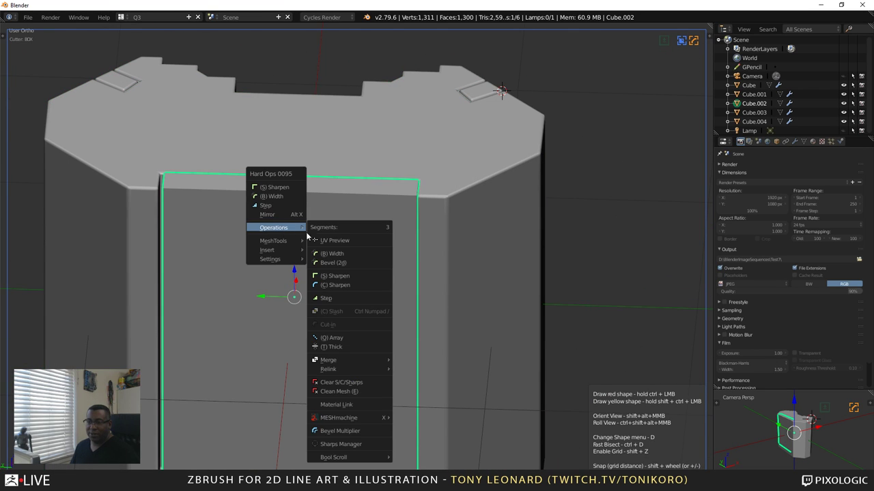
pyautogui.click(342, 285)
# Mirror the large back panel along Y with Symmetry, using the negative Y direction
pyautogui.moveTo(238, 246); pyautogui.dragTo(318, 278, button='middle')
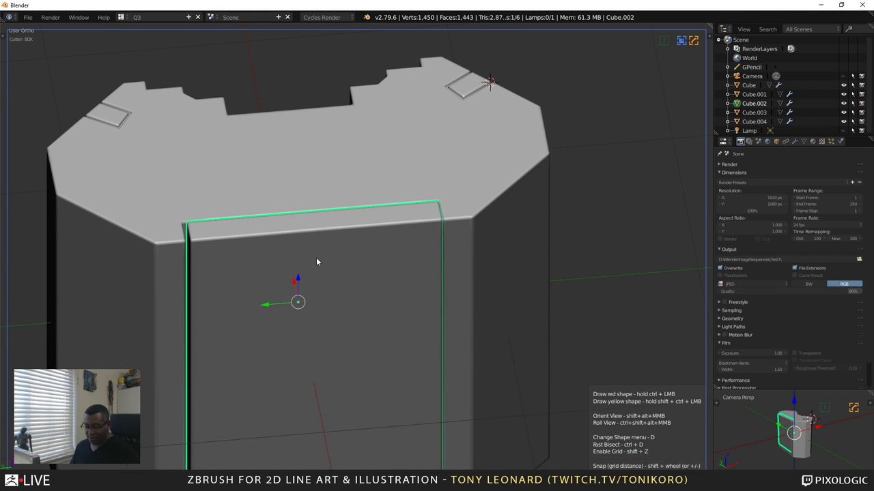
pyautogui.hotkey('alt', 'x')
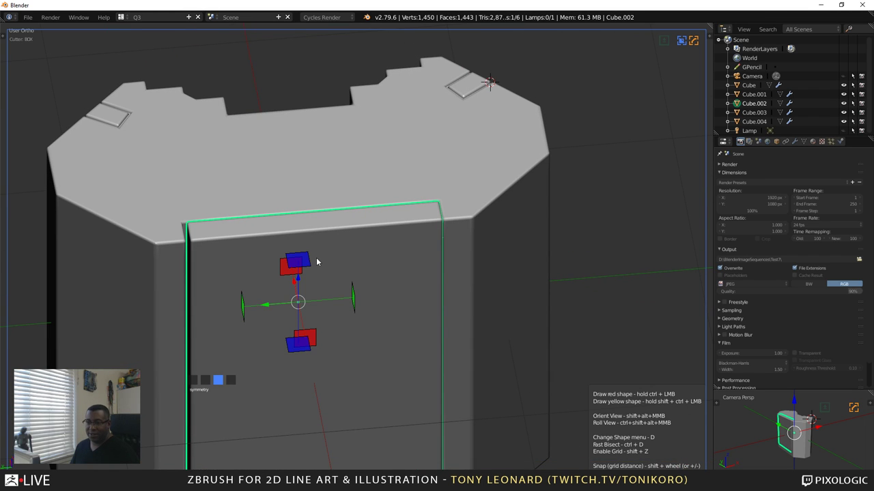
pyautogui.click(354, 298)
pyautogui.moveTo(353, 298); pyautogui.dragTo(278, 183, button='middle')
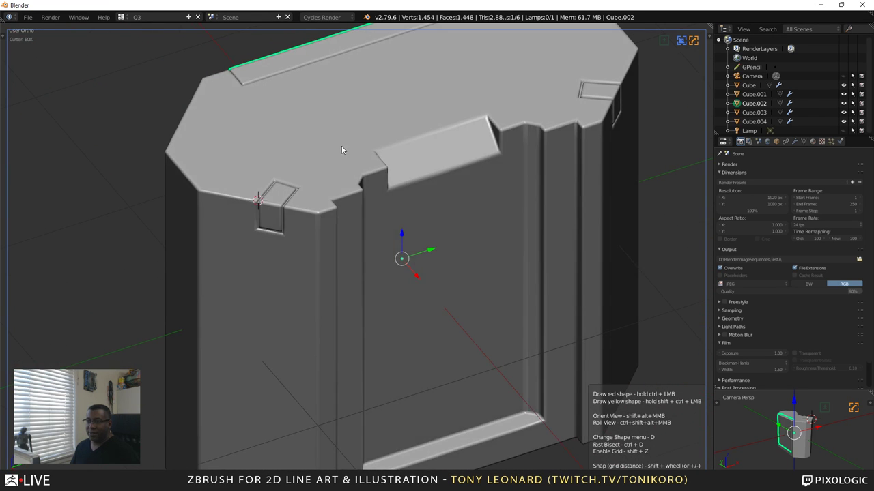
# Select the main block and set its bevel width to 0.007 with the Hard Ops (B) Width operation
pyautogui.rightClick(406, 204)
pyautogui.press('q')
pyautogui.moveTo(370, 165)
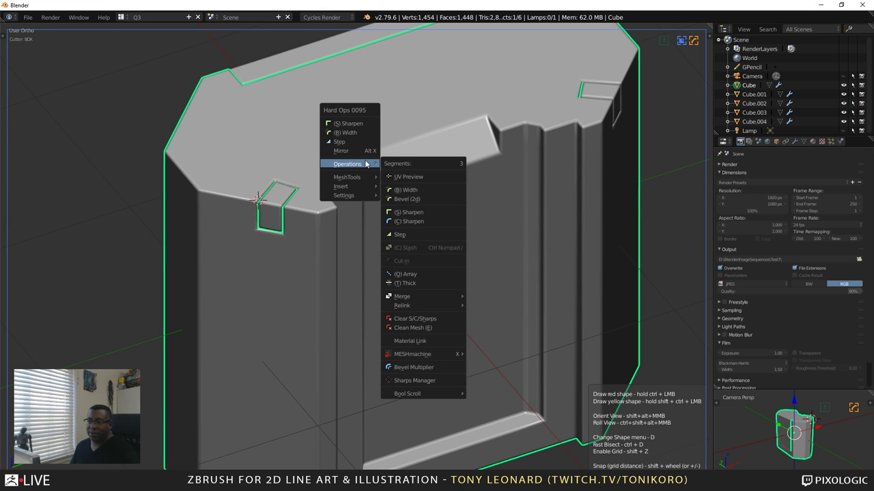
pyautogui.click(414, 190)
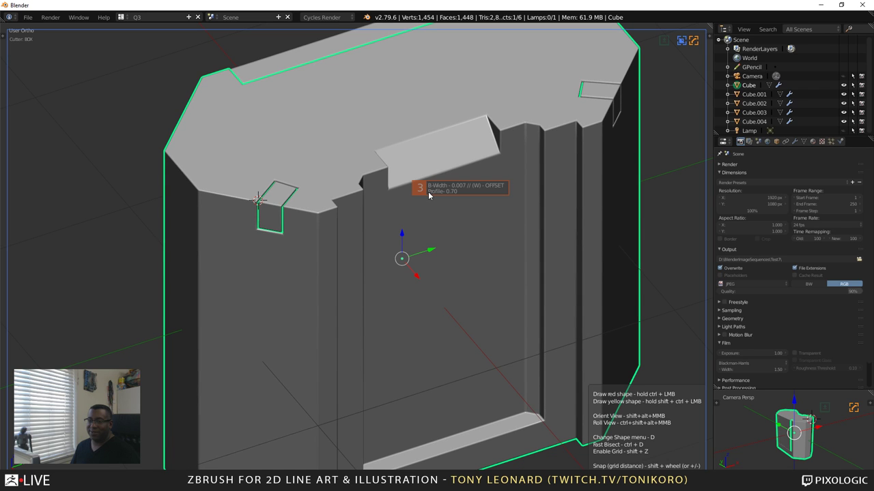
pyautogui.click(428, 195)
pyautogui.scroll(-6, 542, 304)
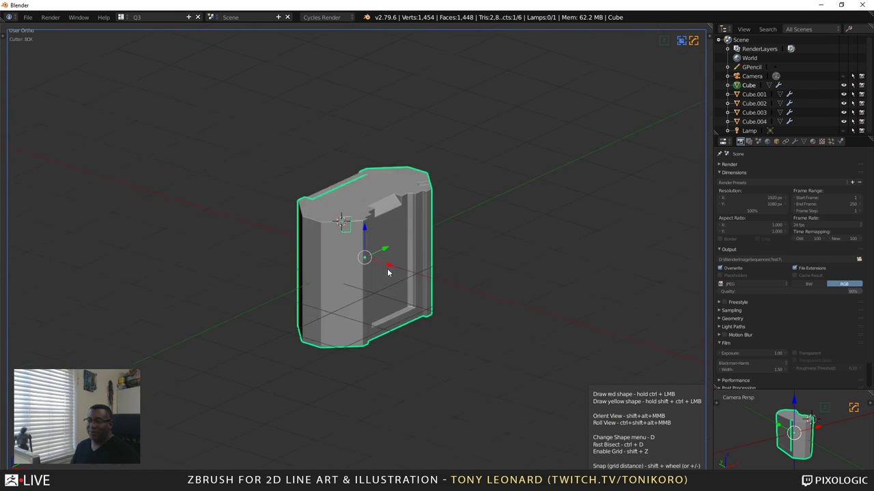
pyautogui.scroll(8, 396, 273)
pyautogui.scroll(-4, 399, 259)
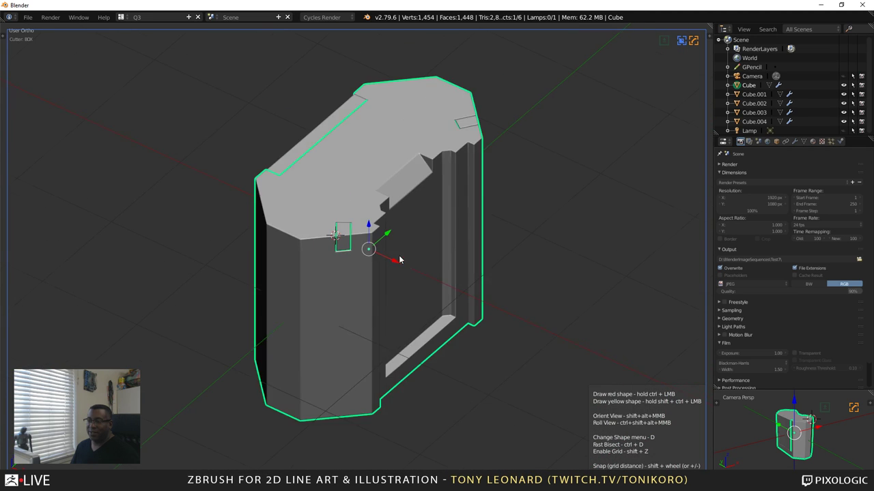
pyautogui.moveTo(399, 259); pyautogui.dragTo(338, 304, button='middle')
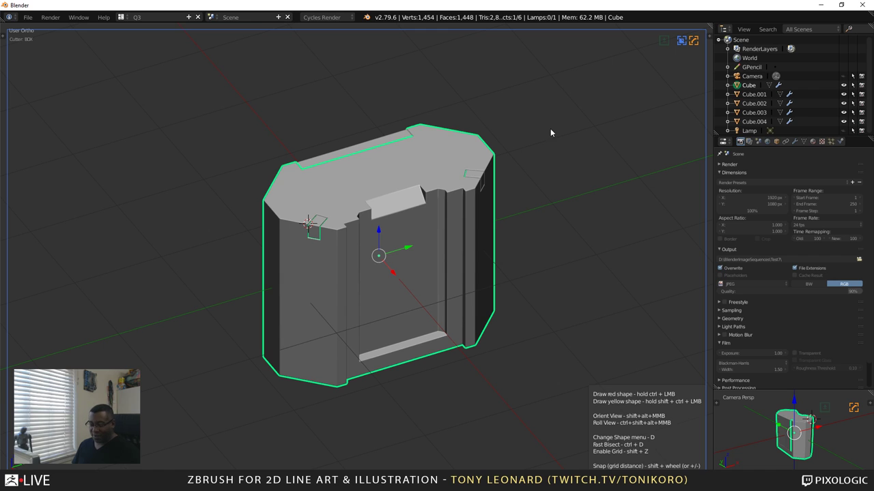
# Box-select the block pieces and open the Wavefront (.obj) export for them, leaving it without exporting
pyautogui.press('a')
pyautogui.press('b')
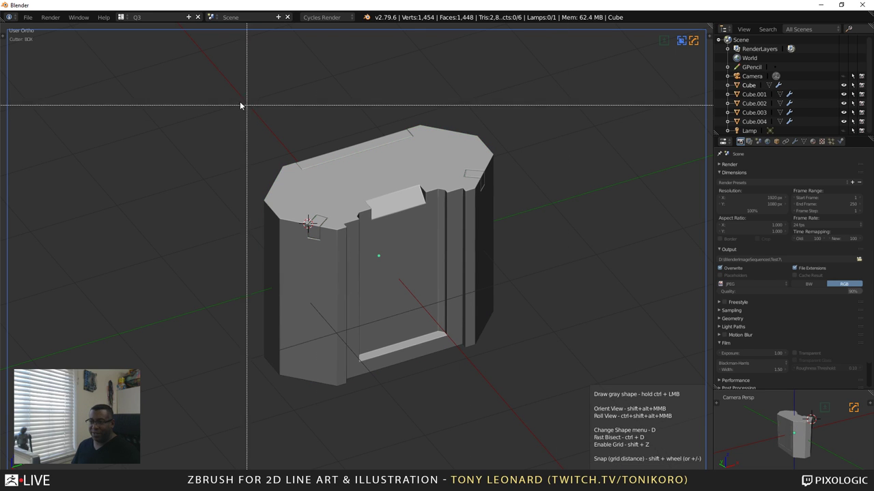
pyautogui.moveTo(210, 78); pyautogui.dragTo(601, 382)
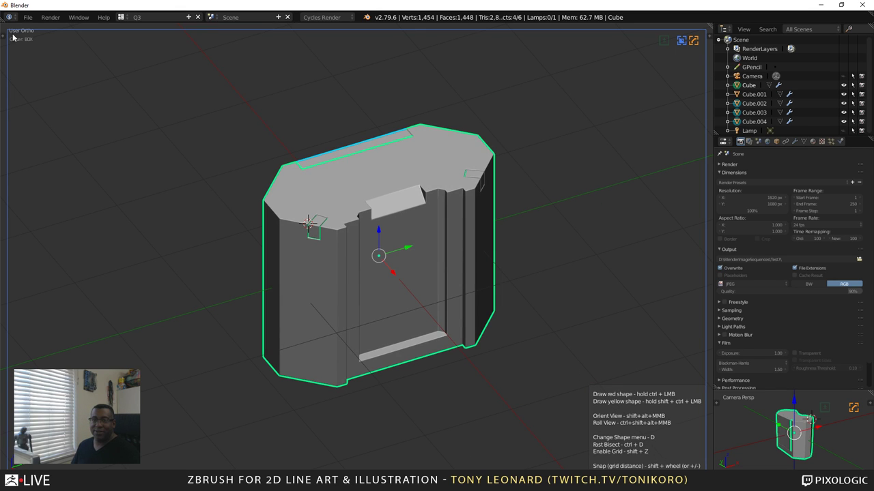
pyautogui.click(28, 17)
pyautogui.click(27, 17)
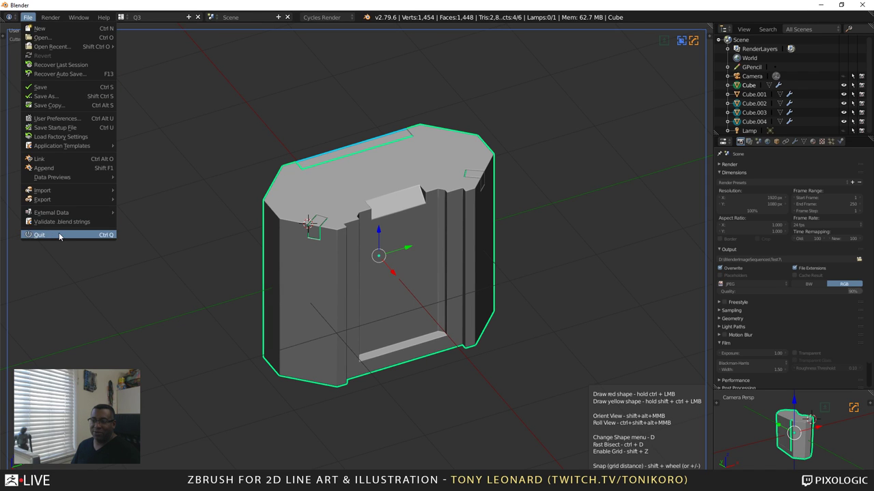
pyautogui.click(81, 237)
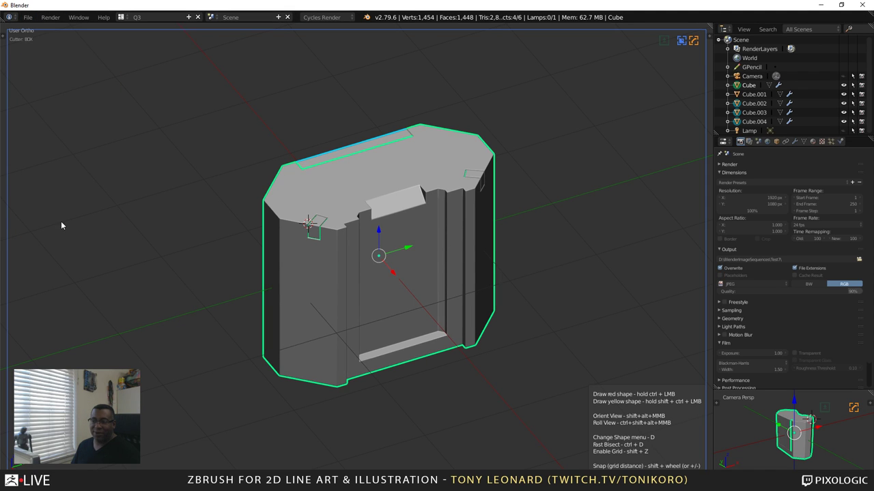
pyautogui.click(28, 17)
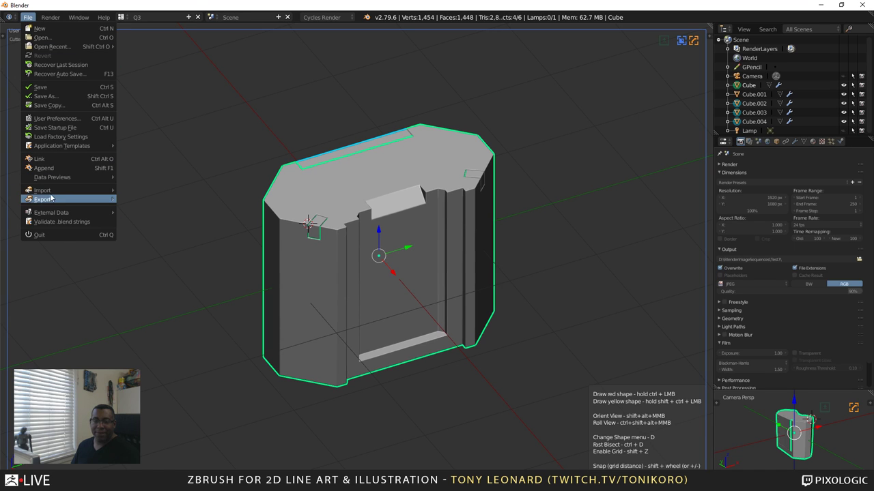
pyautogui.moveTo(54, 200)
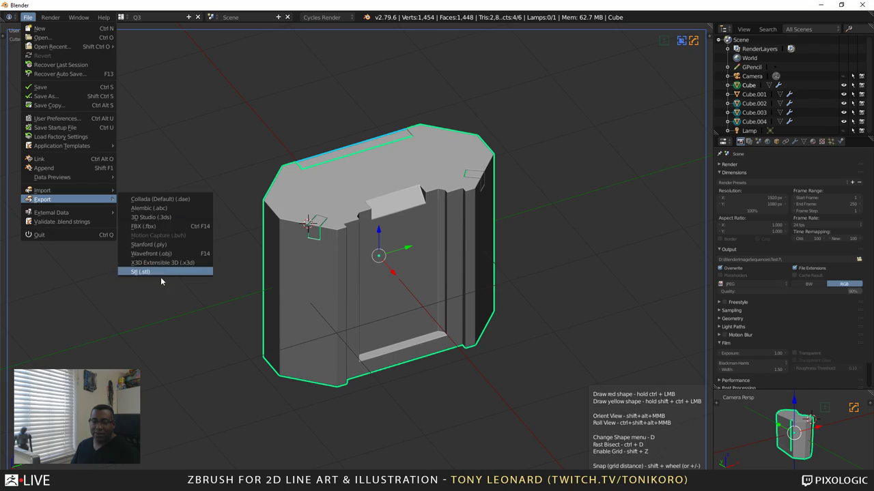
pyautogui.click(151, 253)
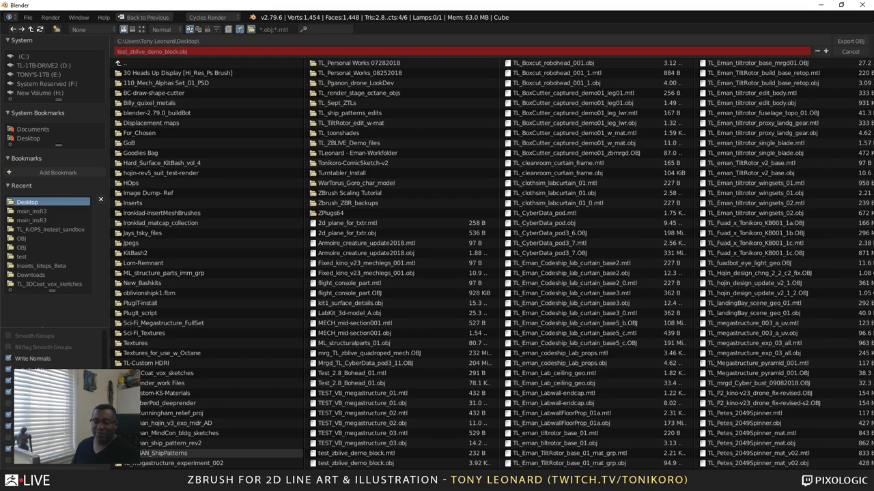
pyautogui.click(850, 52)
pyautogui.moveTo(420, 186); pyautogui.dragTo(315, 251, button='middle')
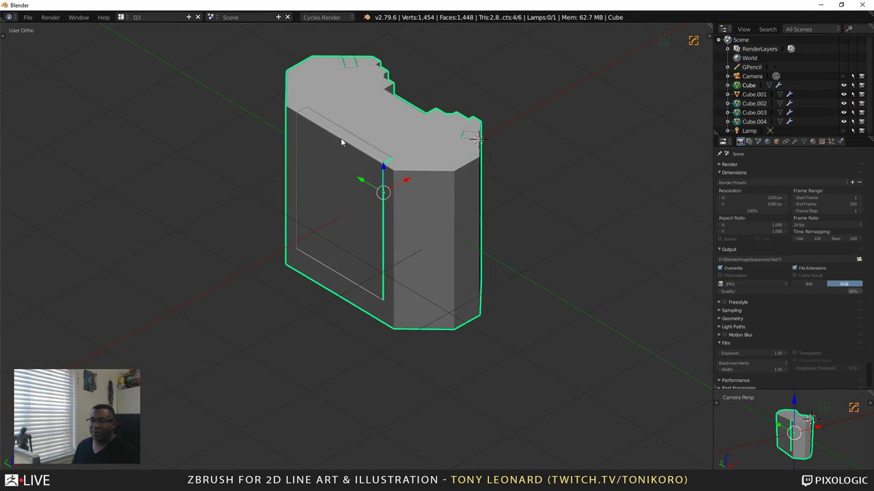
pyautogui.rightClick(343, 141)
pyautogui.rightClick(433, 120)
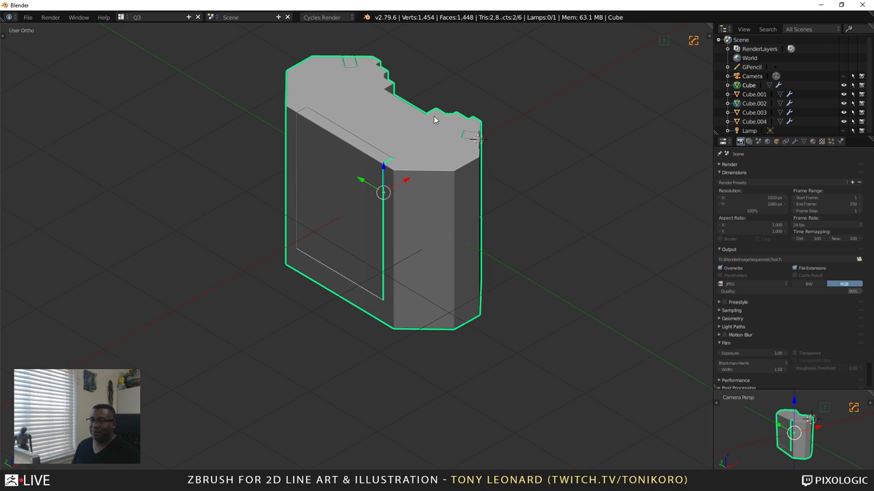
pyautogui.rightClick(469, 136)
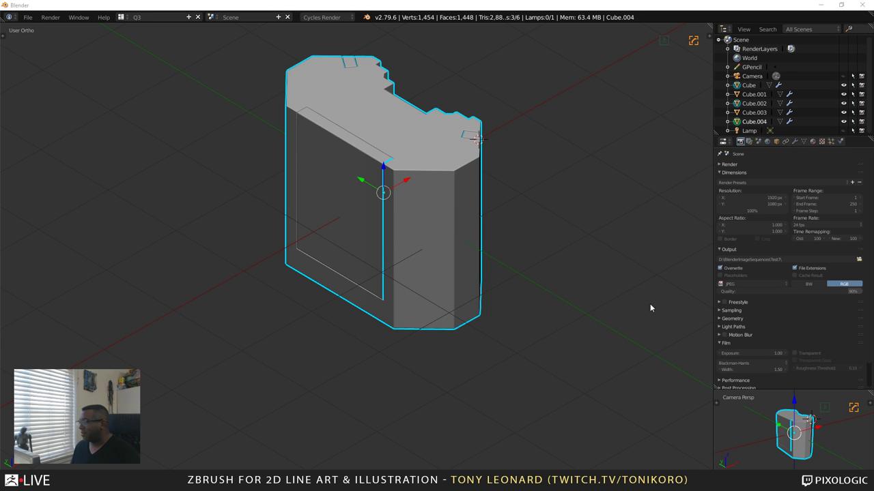
pyautogui.click(597, 283)
pyautogui.moveTo(639, 283); pyautogui.dragTo(564, 275, button='middle')
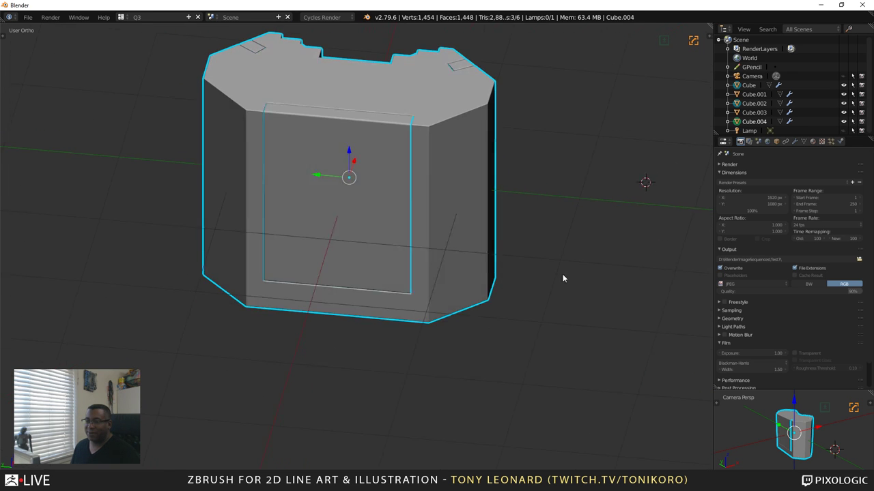
# Select only the large back panel and assign it the GREY material
pyautogui.rightClick(320, 138)
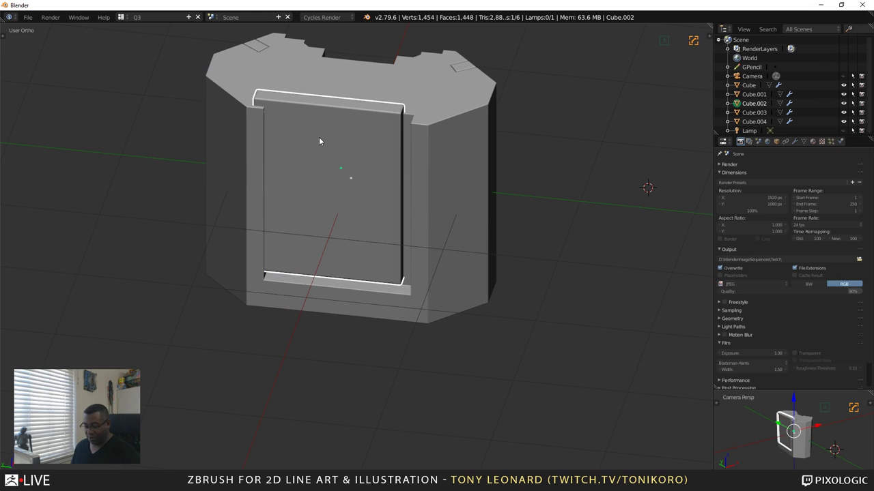
pyautogui.rightClick(319, 137)
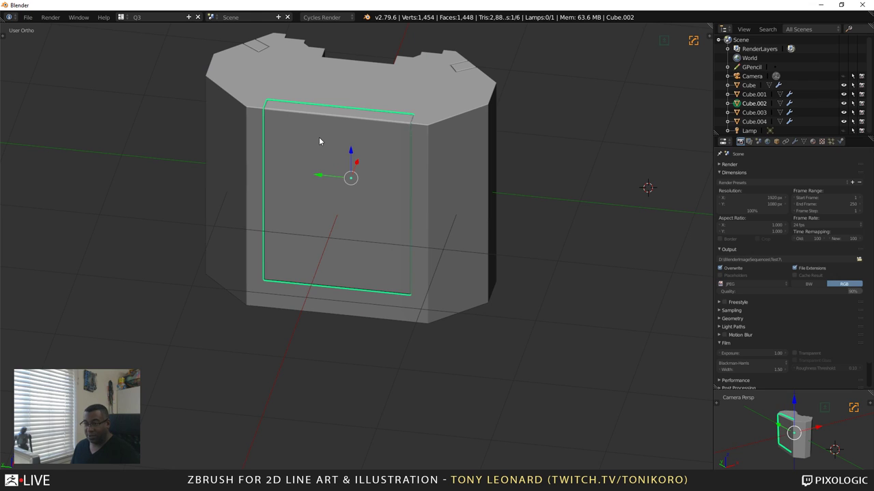
pyautogui.keyDown('shift'); pyautogui.rightClick(258, 47); pyautogui.keyUp('shift')
pyautogui.moveTo(360, 198)
pyautogui.mouseDown(button='middle')
pyautogui.moveTo(368, 253)
pyautogui.moveTo(364, 189)
pyautogui.mouseUp(button='middle')
pyautogui.rightClick(365, 189)
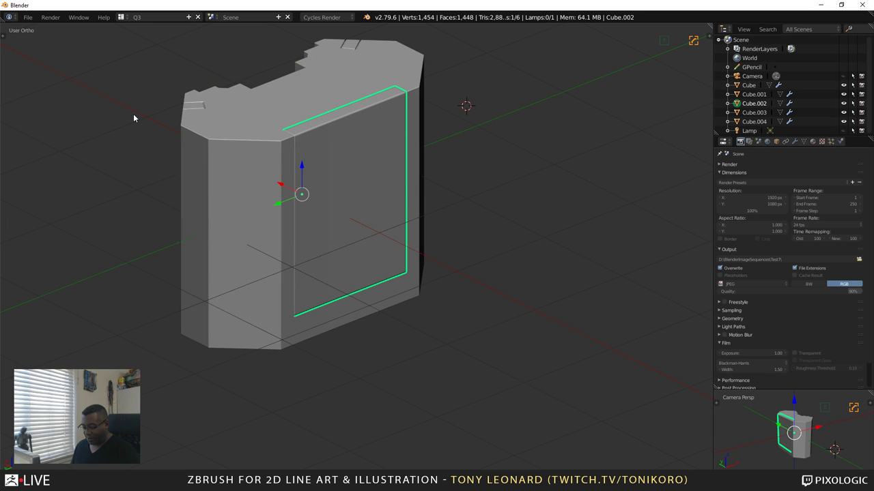
pyautogui.hotkey('alt', 'm')
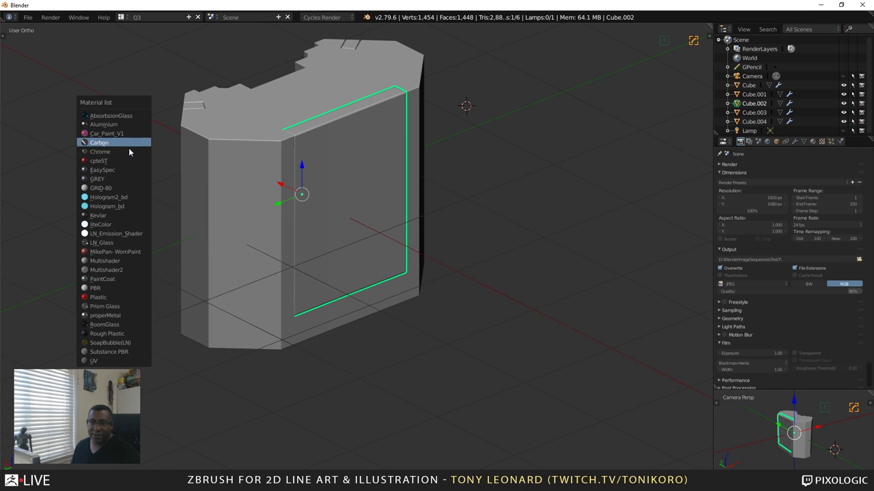
pyautogui.click(132, 178)
# Select the main block and assign it the properMetal material
pyautogui.moveTo(362, 259); pyautogui.dragTo(257, 235, button='middle')
pyautogui.rightClick(301, 116)
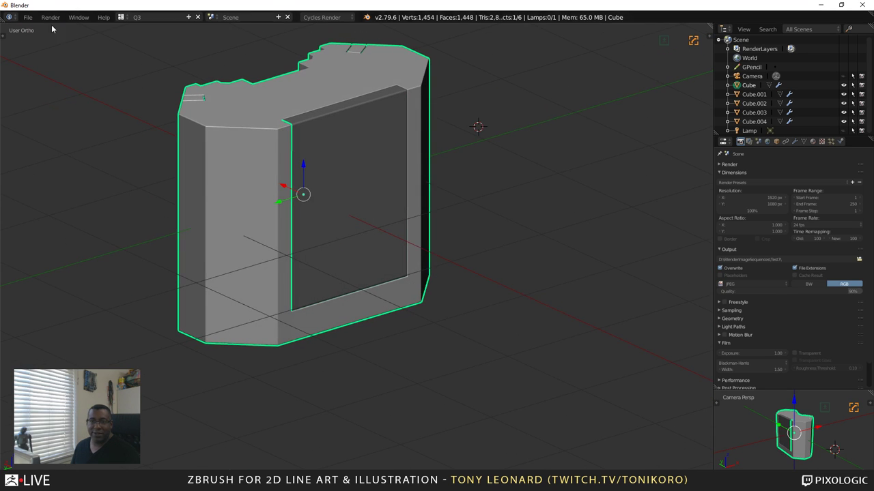
pyautogui.hotkey('shift', 'q')
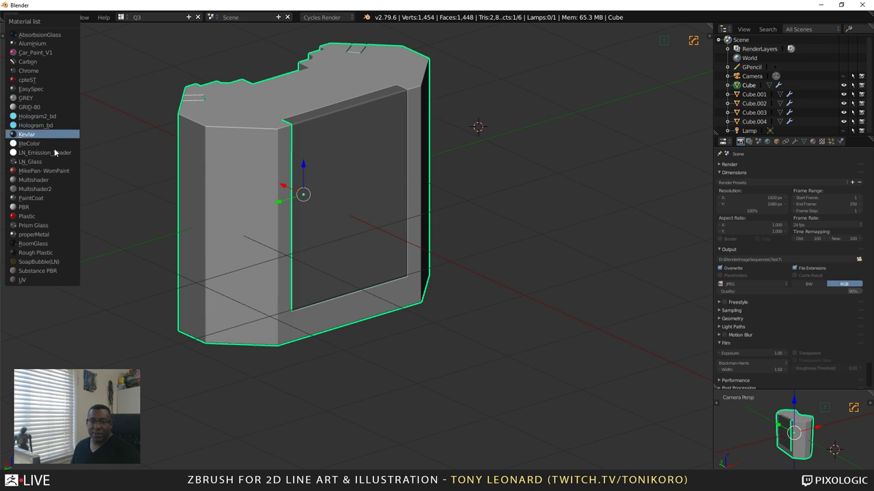
pyautogui.click(65, 236)
# Select the thin frame piece, assign it the Kevlar material, and check the frame up close on the block's corner
pyautogui.moveTo(64, 236); pyautogui.dragTo(303, 220, button='middle')
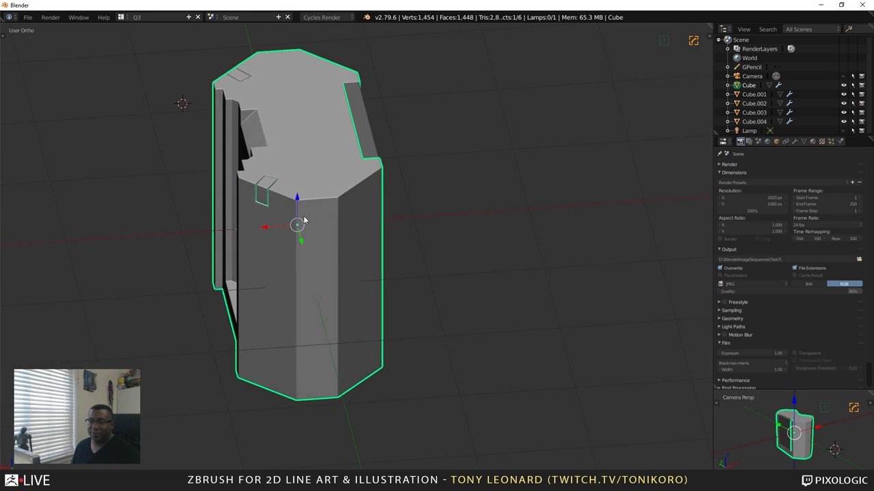
pyautogui.rightClick(267, 190)
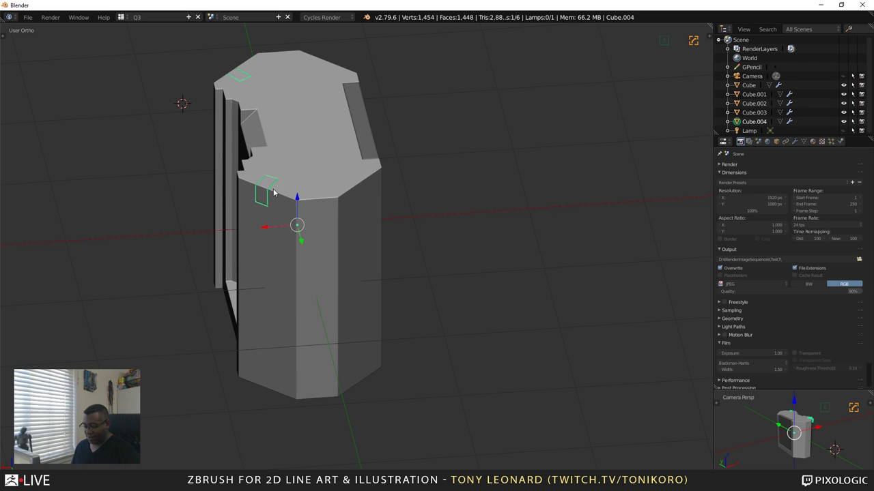
pyautogui.hotkey('alt', 'm')
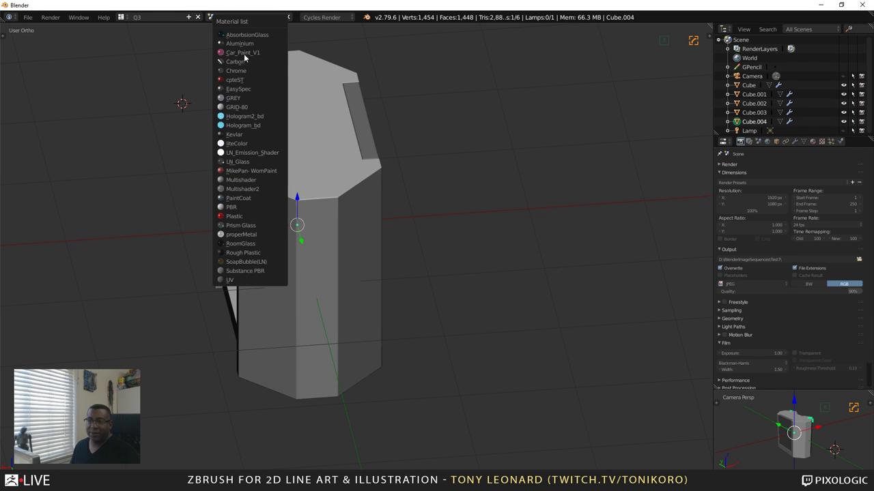
pyautogui.click(257, 134)
pyautogui.moveTo(376, 132); pyautogui.dragTo(388, 251, button='middle')
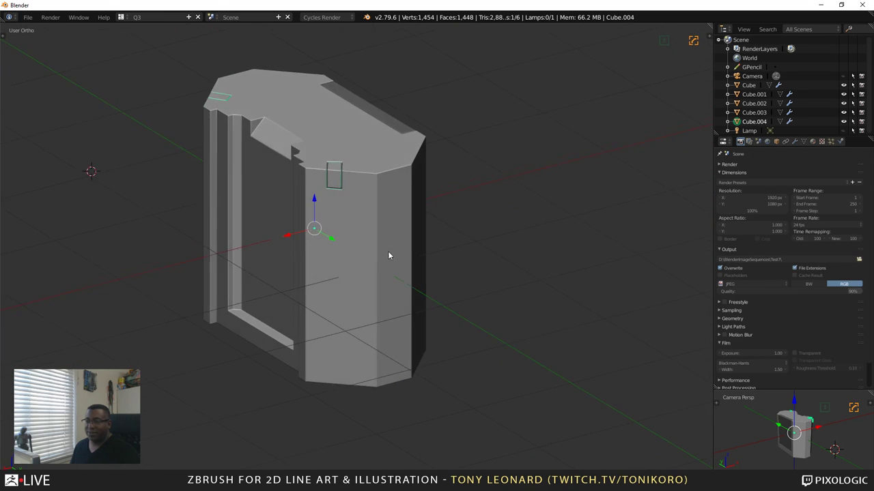
pyautogui.scroll(7, 387, 251)
pyautogui.keyDown('shift'); pyautogui.moveTo(338, 189); pyautogui.dragTo(359, 306, button='middle'); pyautogui.keyUp('shift')
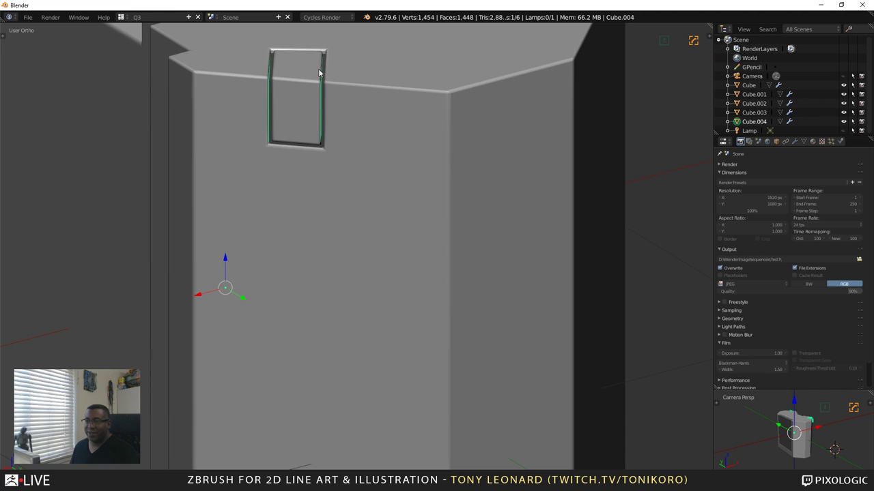
pyautogui.moveTo(318, 73); pyautogui.dragTo(339, 175, button='middle')
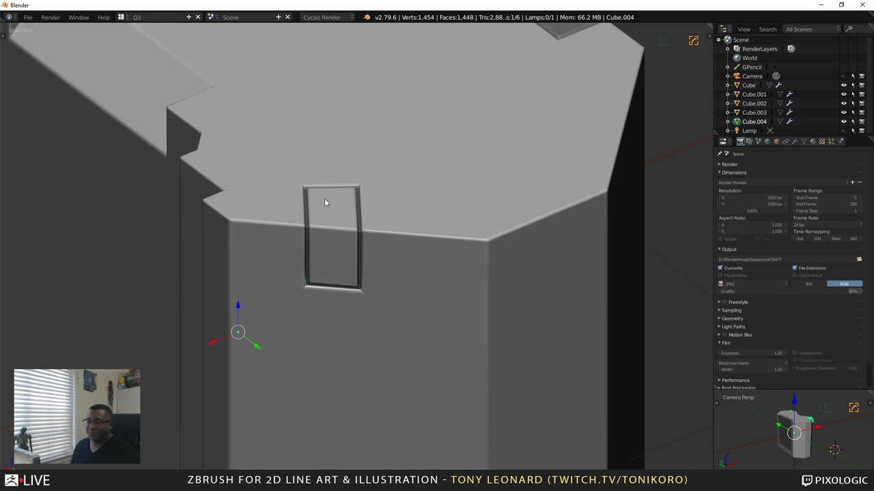
# Select the main block, assign it the Rough Plastic material, and clear the selection
pyautogui.rightClick(368, 122)
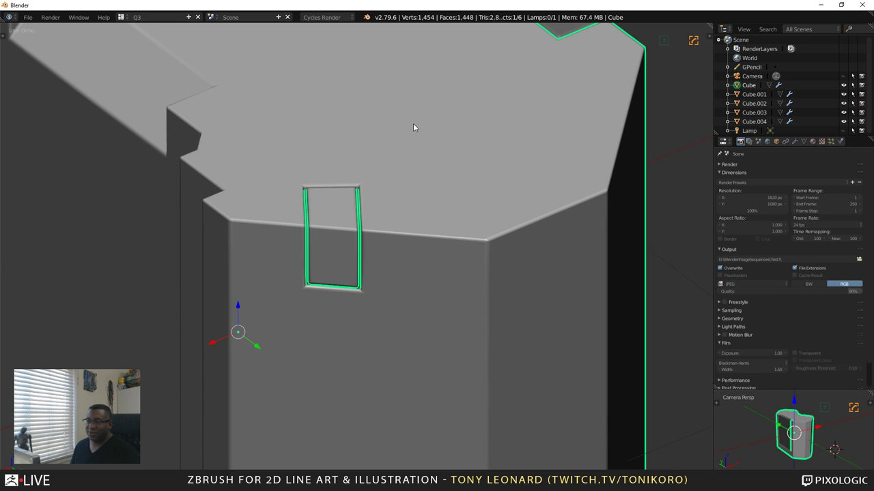
pyautogui.hotkey('alt', 'm')
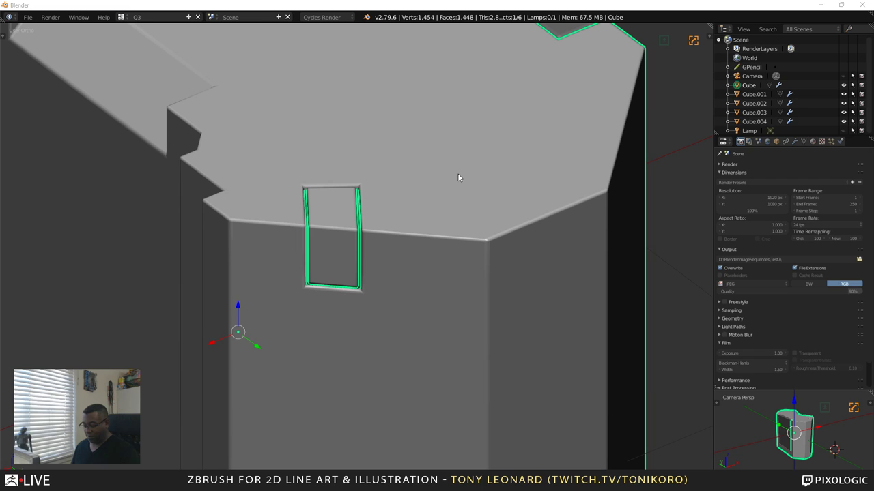
pyautogui.press('super')
pyautogui.press('super')
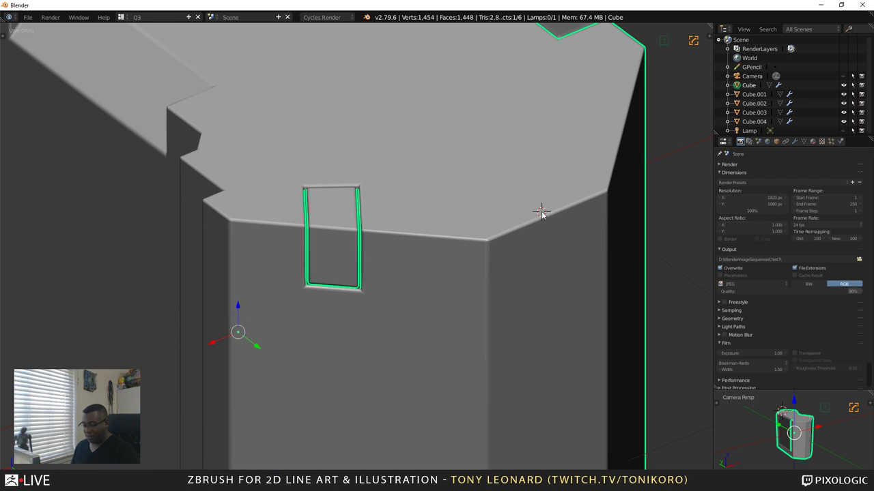
pyautogui.hotkey('alt', 'm')
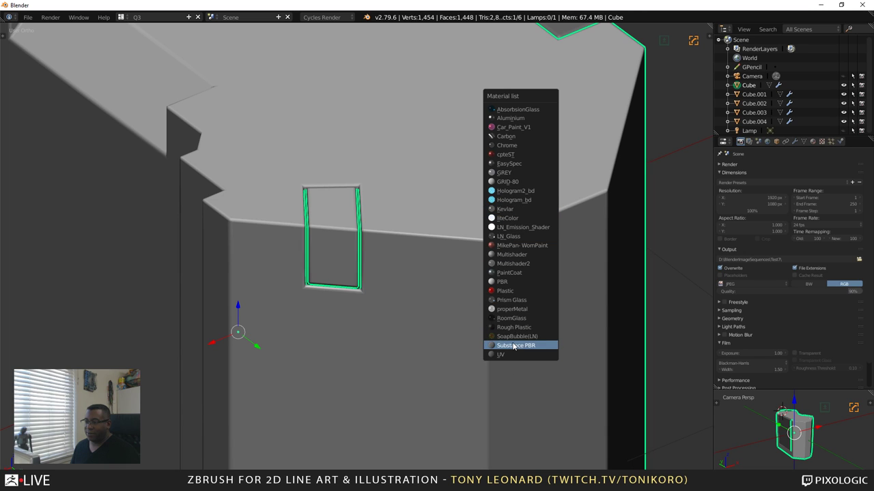
pyautogui.click(533, 282)
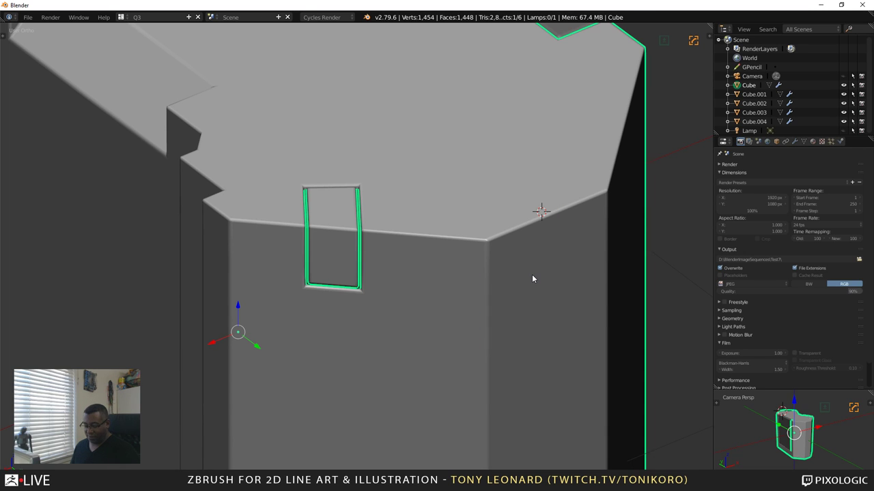
pyautogui.hotkey('alt', 'm')
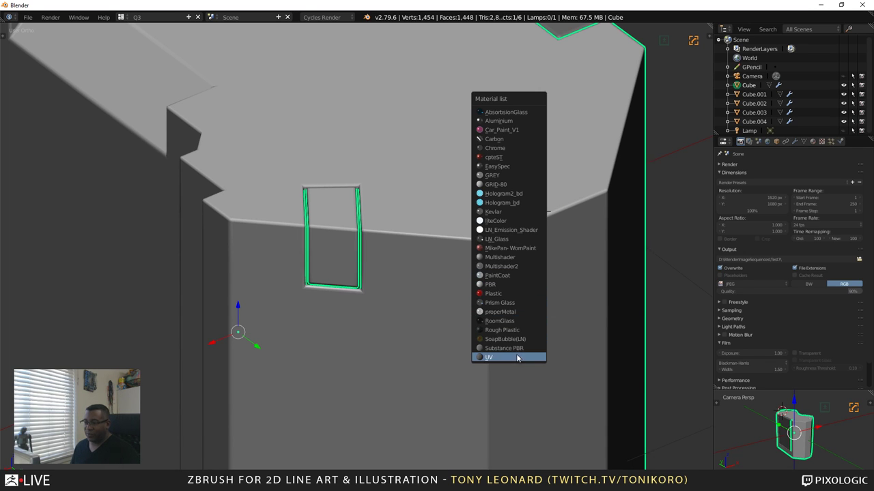
pyautogui.click(525, 328)
pyautogui.scroll(-5, 511, 285)
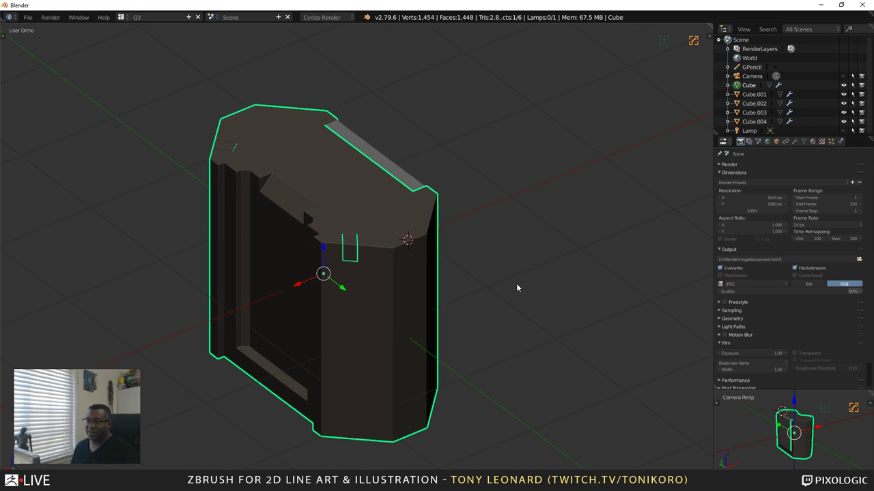
pyautogui.scroll(5, 438, 248)
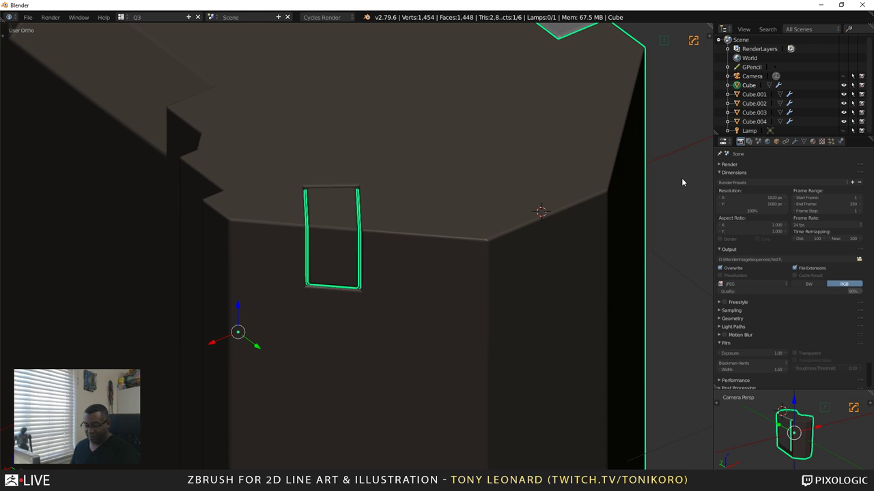
pyautogui.press('a')
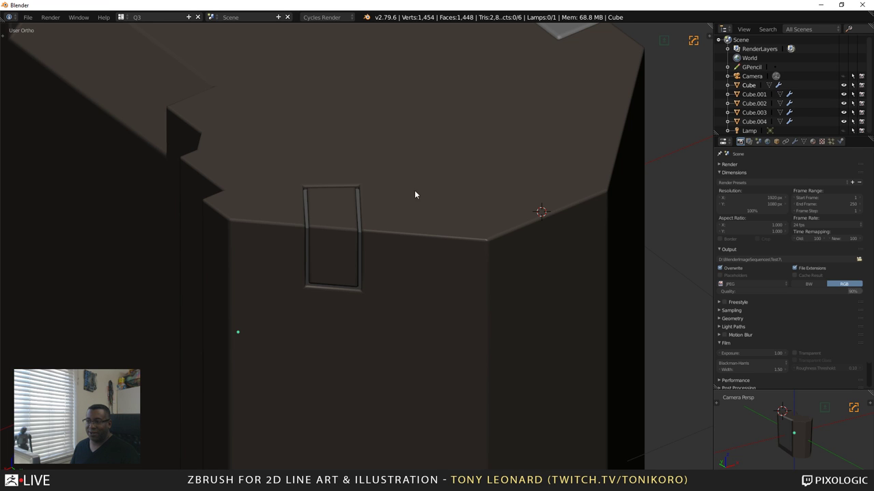
# Examine the block's materials from the front, back, top and corner frame areas
pyautogui.moveTo(479, 352); pyautogui.dragTo(343, 152, button='middle')
pyautogui.scroll(-5, 326, 264)
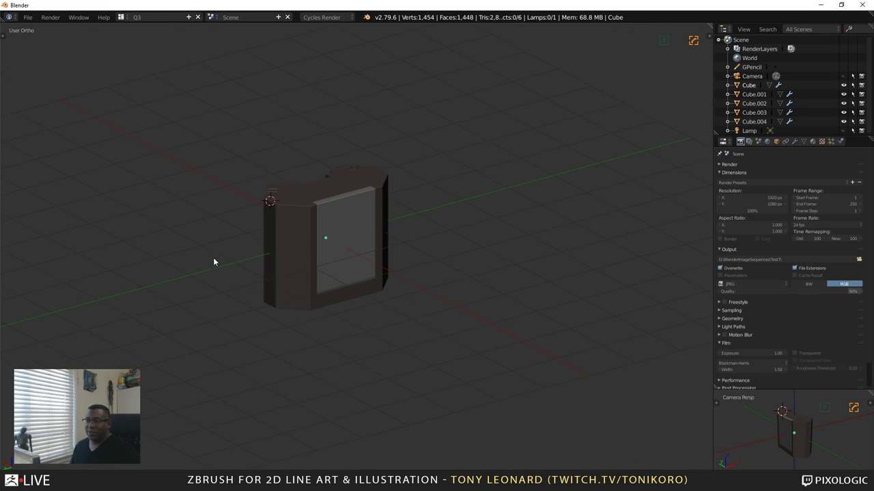
pyautogui.moveTo(213, 257); pyautogui.dragTo(359, 385, button='middle')
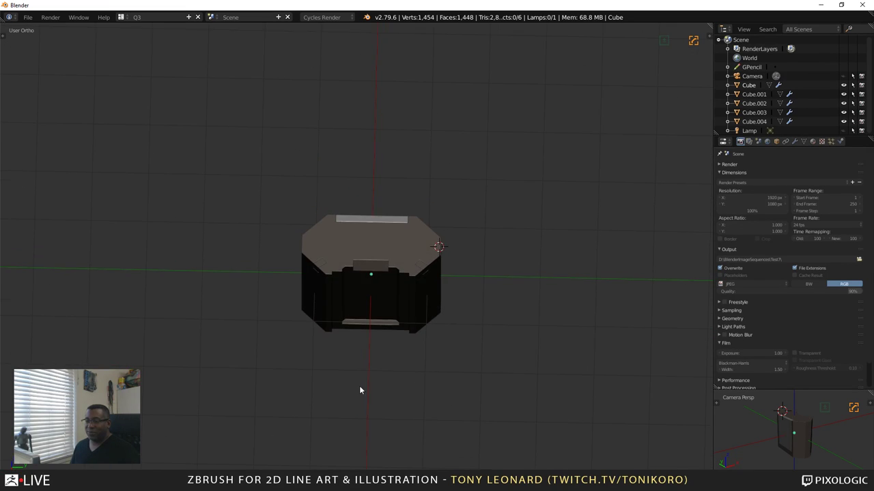
pyautogui.scroll(3, 398, 318)
pyautogui.keyDown('shift'); pyautogui.moveTo(380, 302); pyautogui.dragTo(380, 347, button='middle'); pyautogui.keyUp('shift')
pyautogui.scroll(2, 401, 380)
pyautogui.moveTo(401, 385); pyautogui.dragTo(452, 318, button='middle')
pyautogui.moveTo(490, 261); pyautogui.dragTo(486, 329, button='middle')
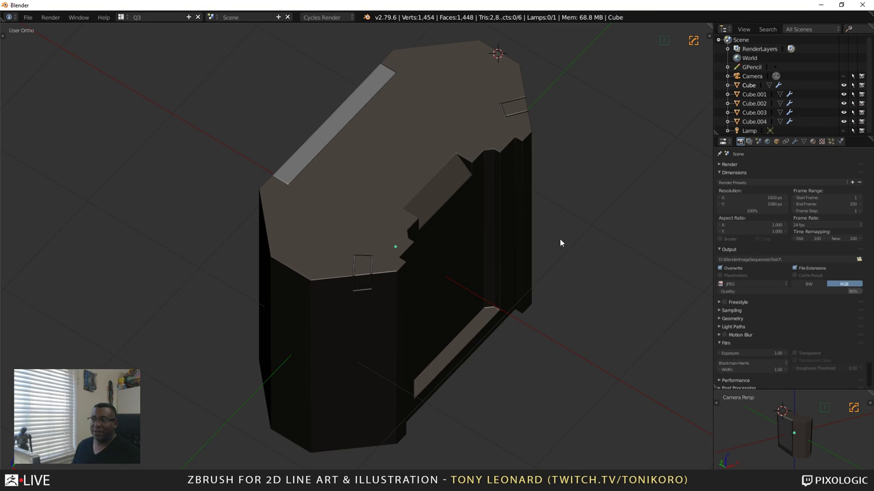
pyautogui.moveTo(559, 239); pyautogui.dragTo(422, 214, button='middle')
pyautogui.scroll(-4, 500, 160)
pyautogui.scroll(-2, 507, 207)
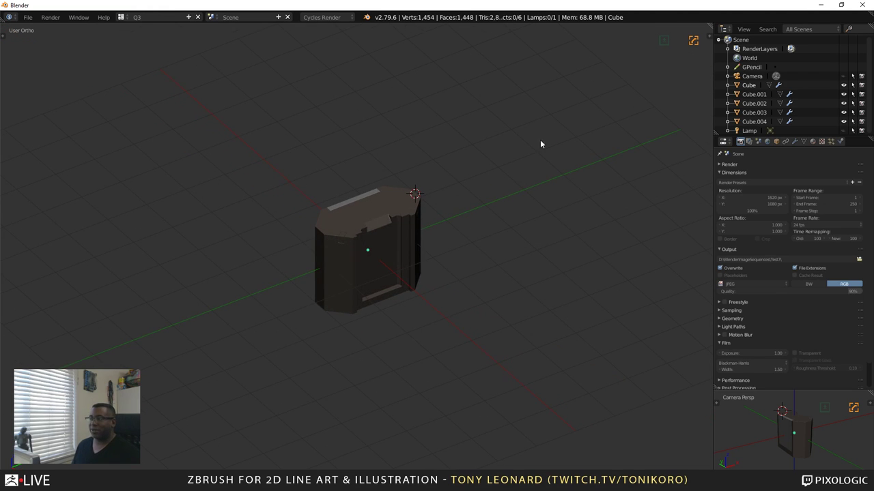
pyautogui.moveTo(366, 233); pyautogui.dragTo(320, 165, button='middle')
pyautogui.scroll(5, 321, 209)
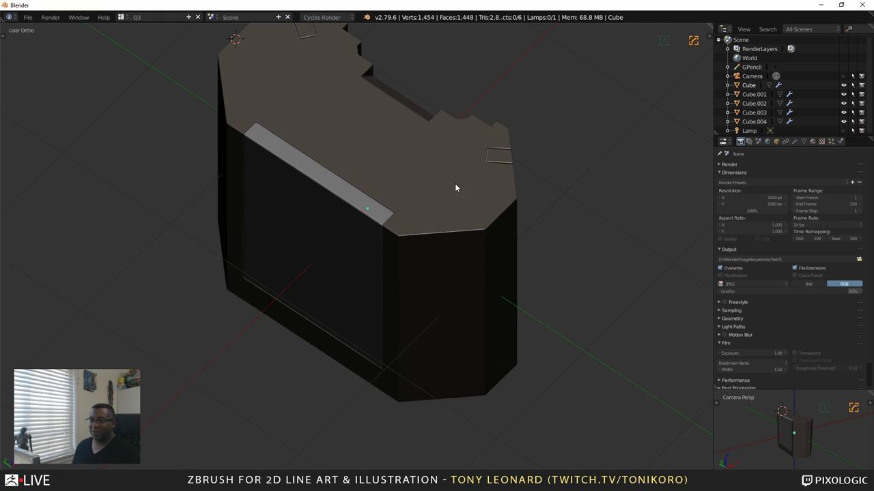
pyautogui.moveTo(456, 187); pyautogui.dragTo(268, 232, button='middle')
pyautogui.scroll(-2, 439, 203)
pyautogui.scroll(4, 439, 203)
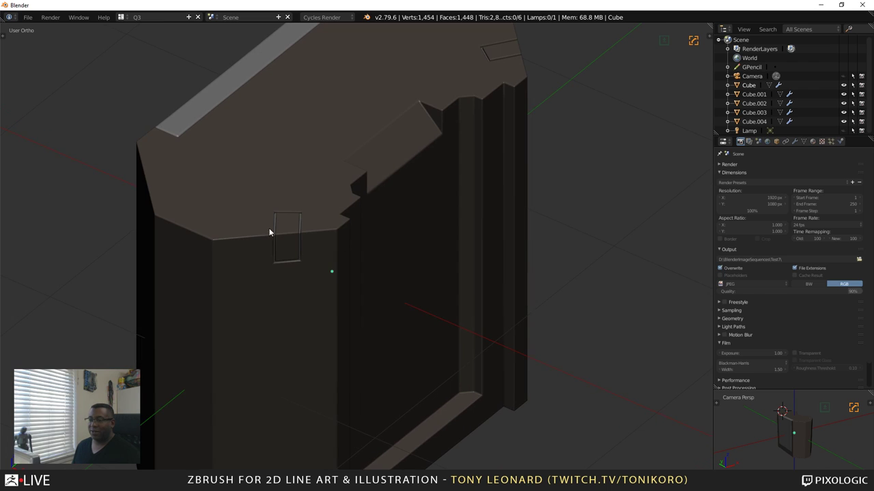
pyautogui.scroll(-7, 318, 239)
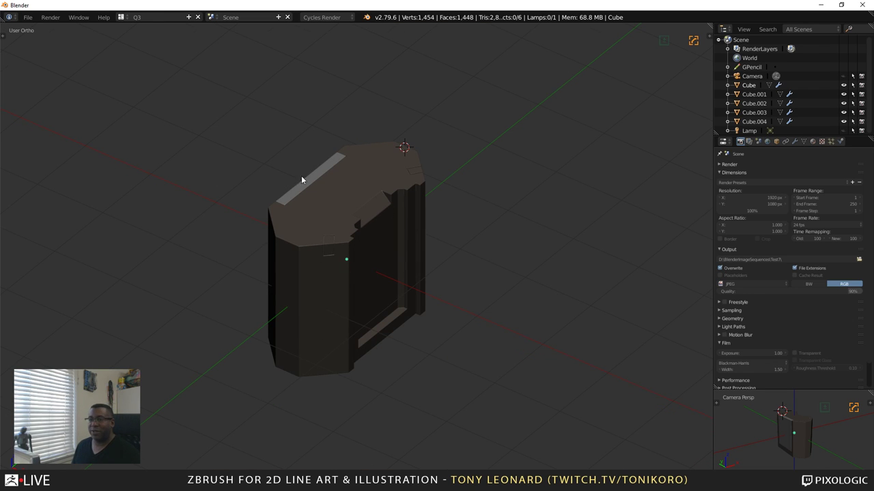
pyautogui.moveTo(279, 215); pyautogui.dragTo(408, 254, button='middle')
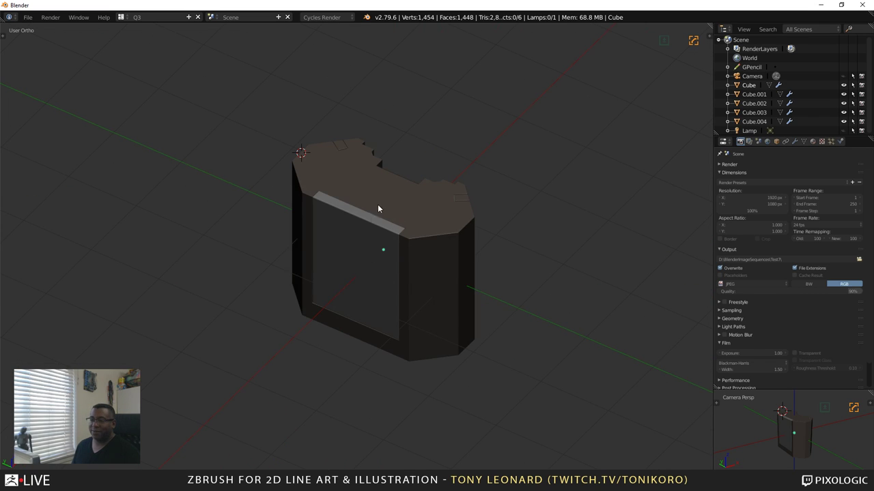
# Export the model as Wavefront (.obj) to the Desktop, overwriting test_zblive_demo_block.obj
pyautogui.click(27, 17)
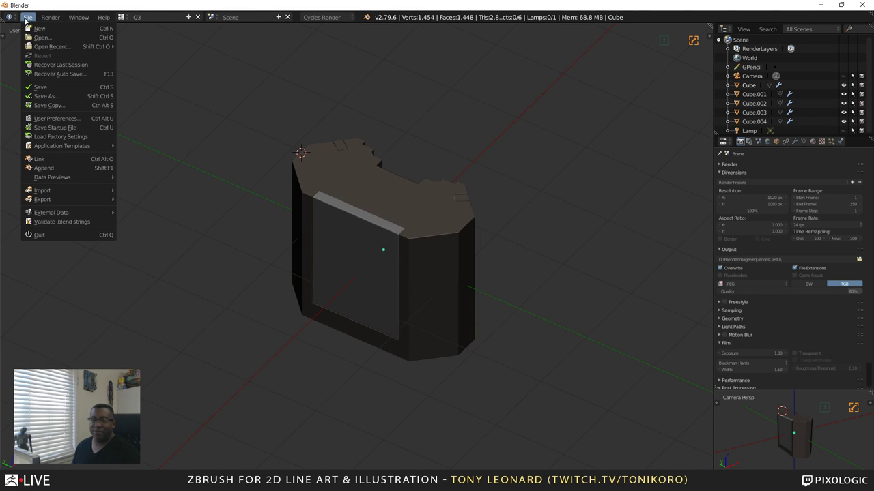
pyautogui.moveTo(66, 199)
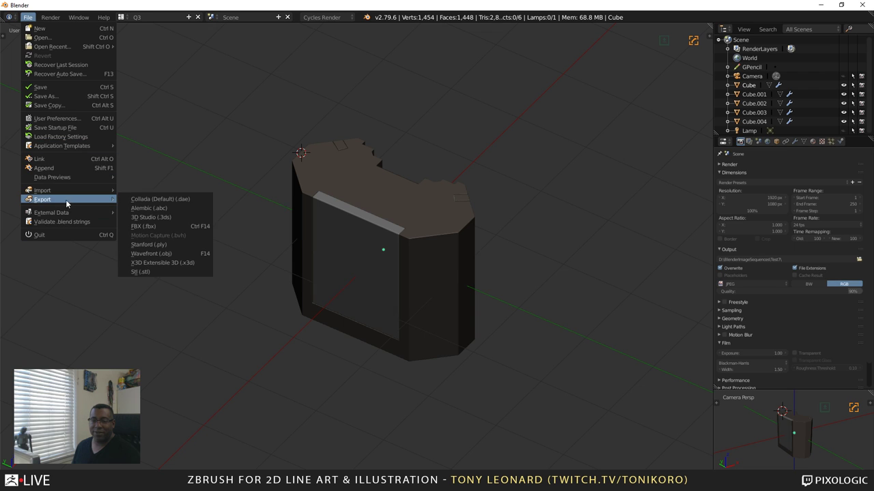
pyautogui.click(145, 255)
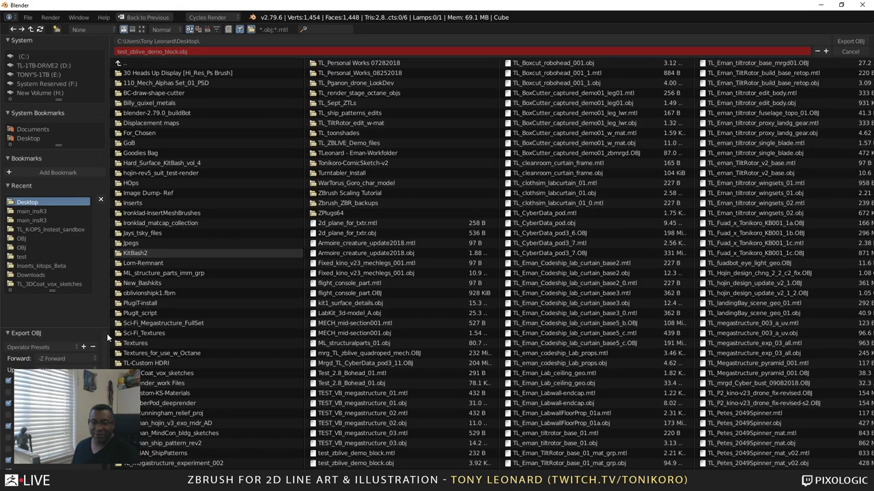
pyautogui.click(855, 42)
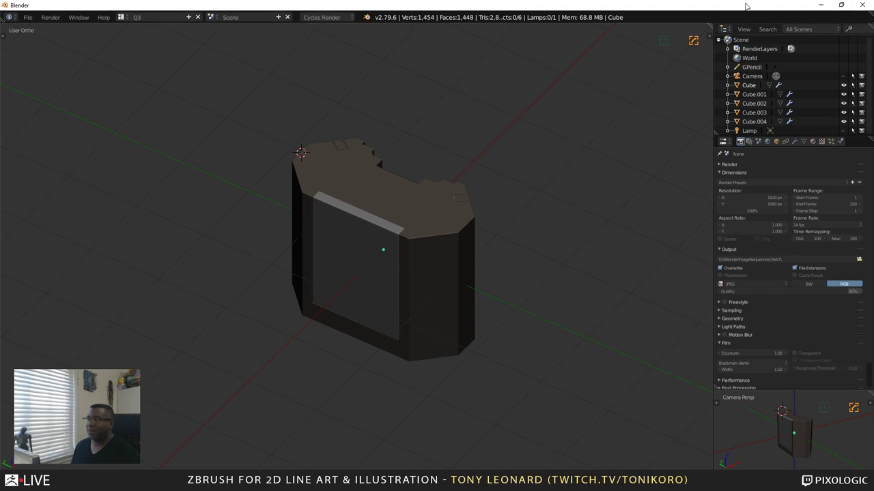
# Switch to ZBrush and try to import test_zblive_demo_block from the Desktop through the open Import 3D Mesh dialog
pyautogui.click(823, 6)
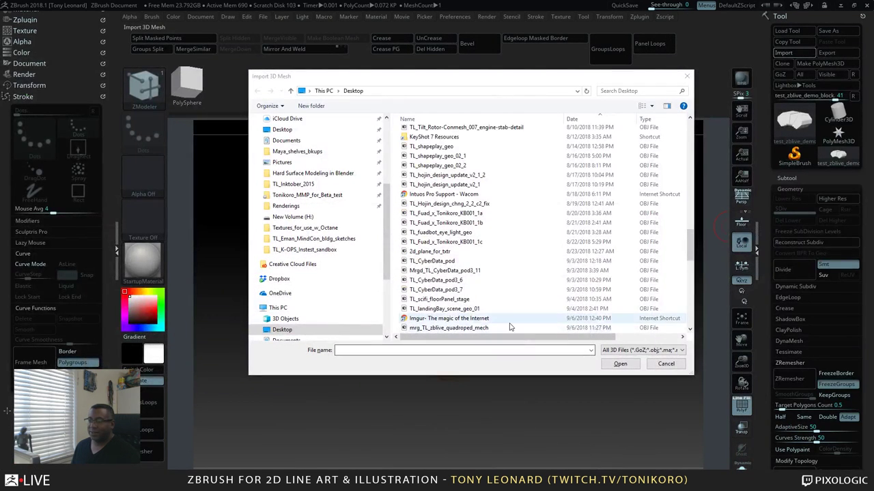
pyautogui.scroll(-10, 509, 314)
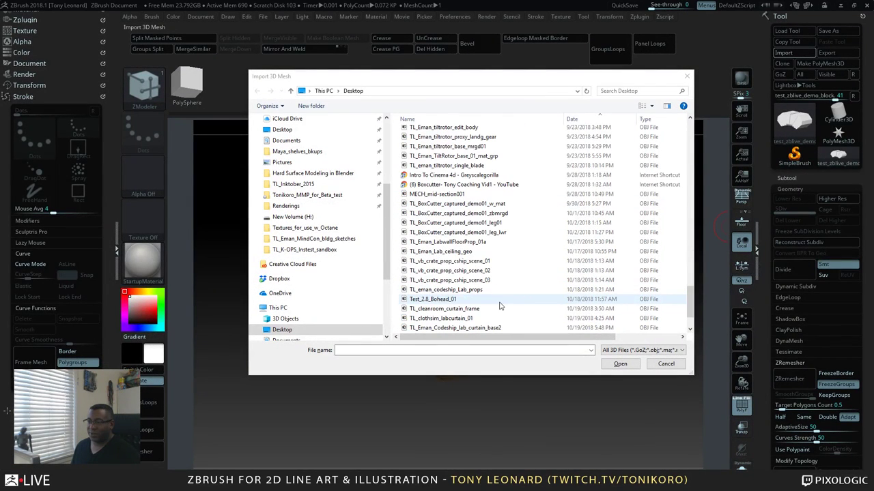
pyautogui.scroll(-2, 501, 306)
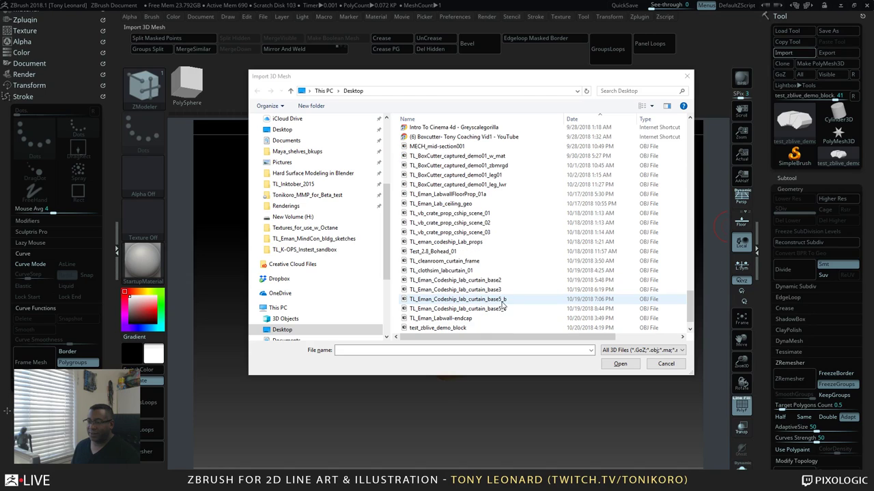
pyautogui.click(437, 328)
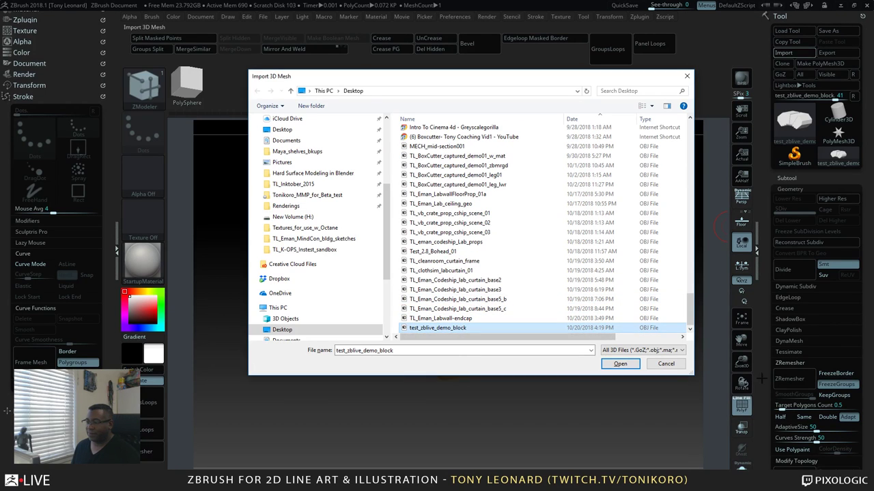
pyautogui.click(632, 367)
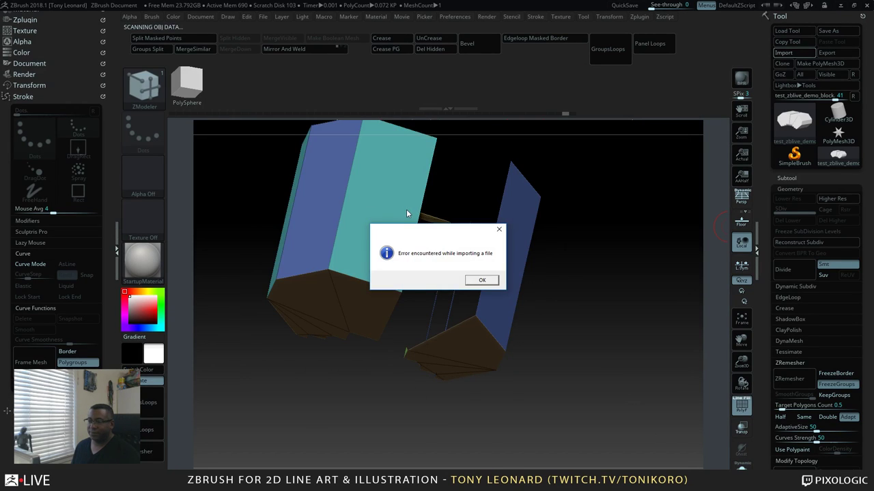
pyautogui.click(482, 280)
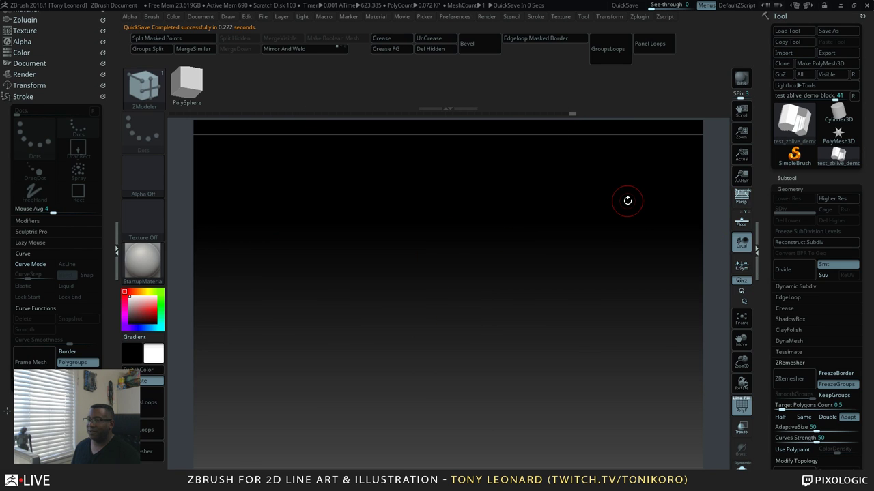
pyautogui.hotkey('alt', 'Tab')
pyautogui.click(572, 201)
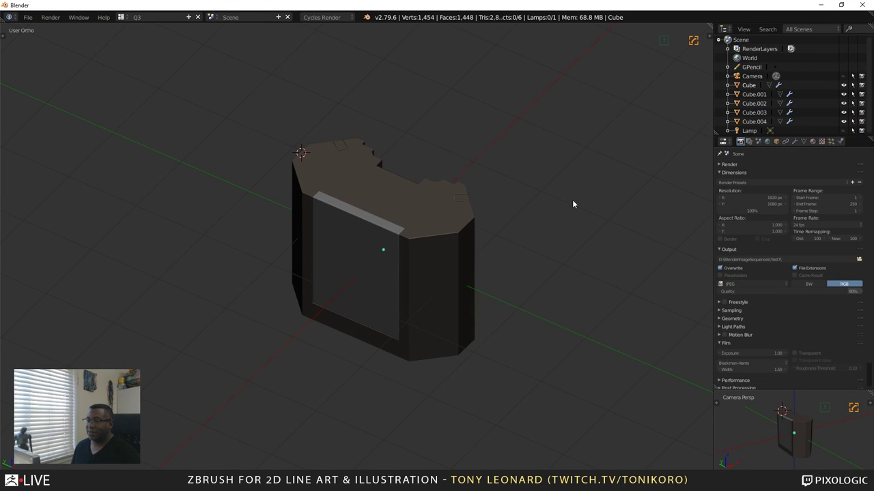
pyautogui.hotkey('alt', 'Tab')
pyautogui.click(357, 226)
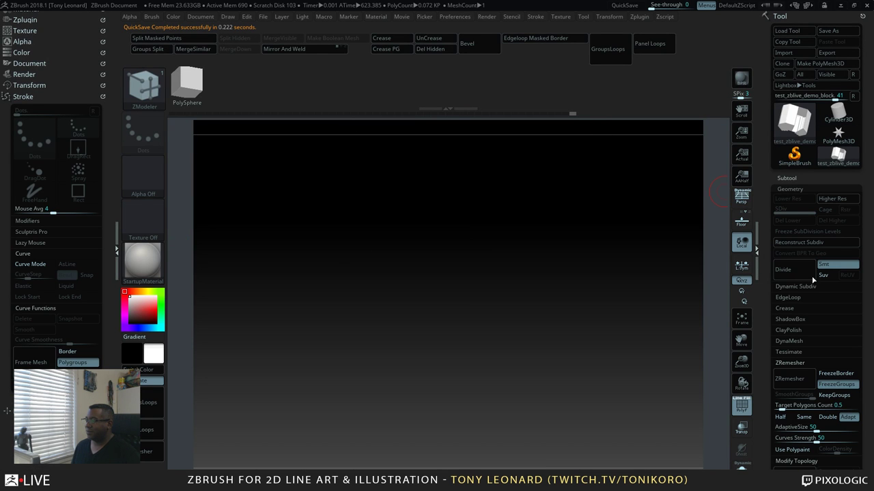
# Try again to import the test_zblive_demo_block OBJ file into the current ZBrush tool
pyautogui.click(805, 55)
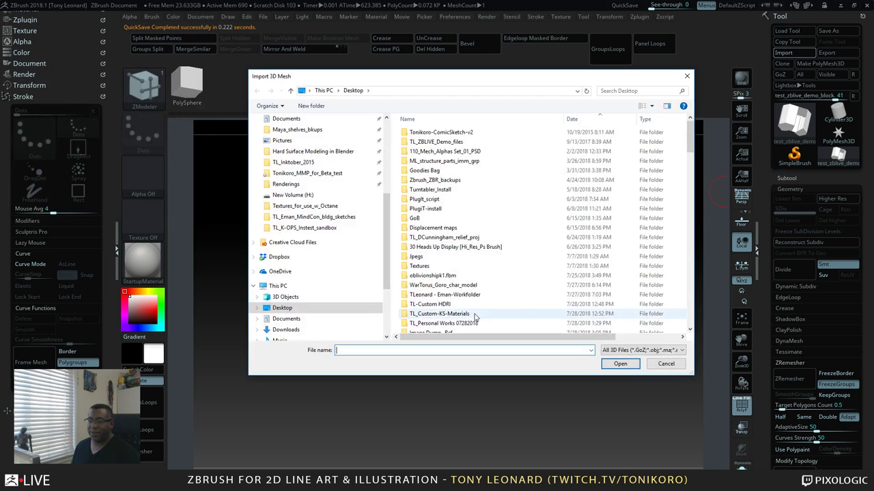
pyautogui.scroll(-5, 539, 286)
pyautogui.scroll(-10, 547, 301)
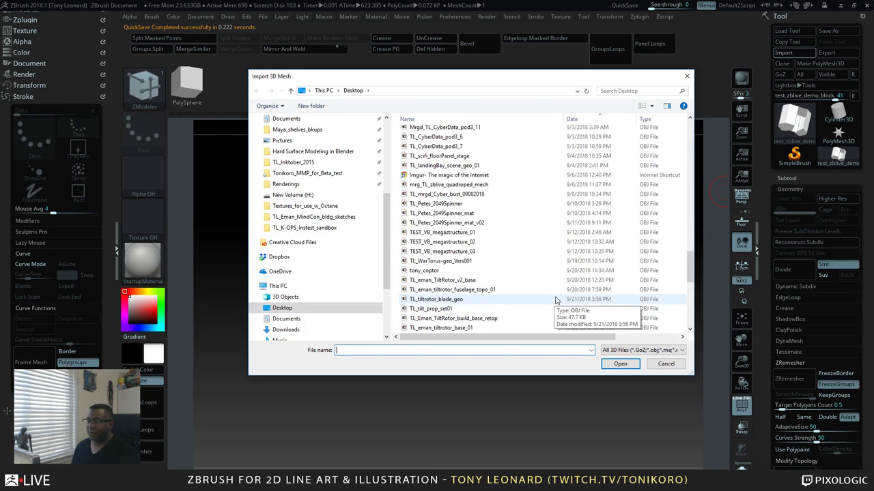
pyautogui.click(464, 327)
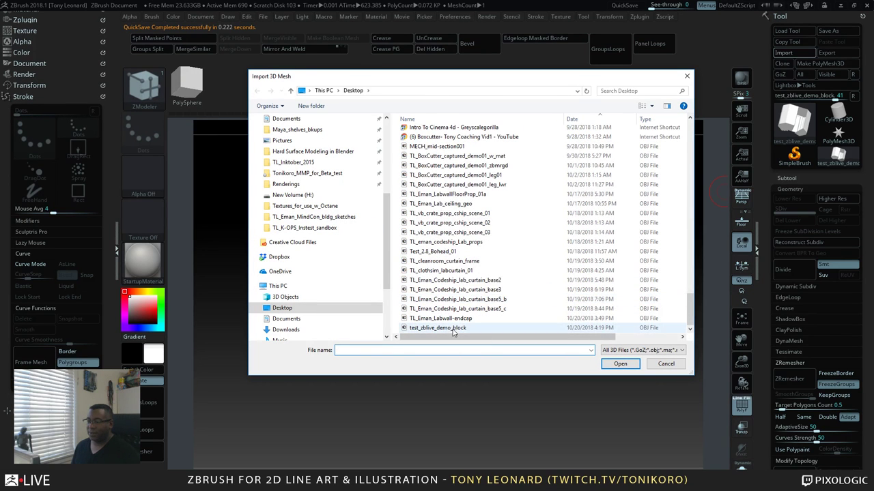
pyautogui.click(618, 364)
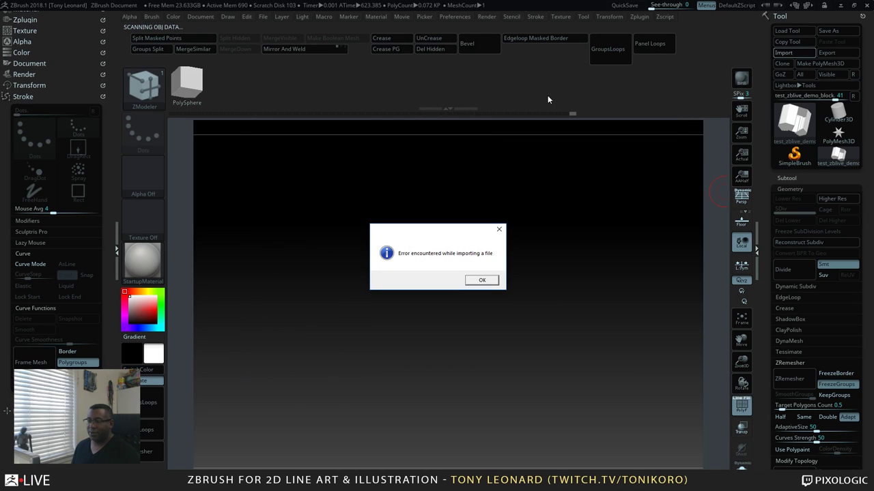
pyautogui.click(482, 280)
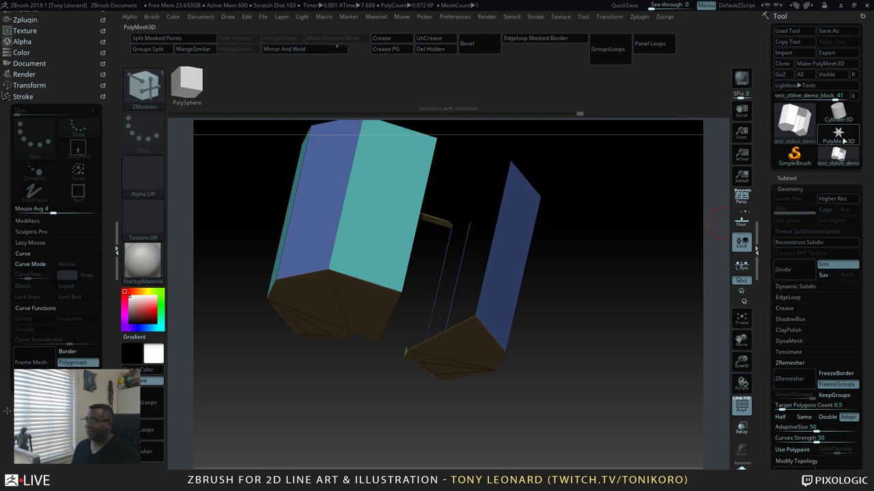
# Make the PolyMesh3D star the active tool and try to import test_zblive_demo_block from the Desktop into it
pyautogui.moveTo(402, 335); pyautogui.dragTo(513, 368)
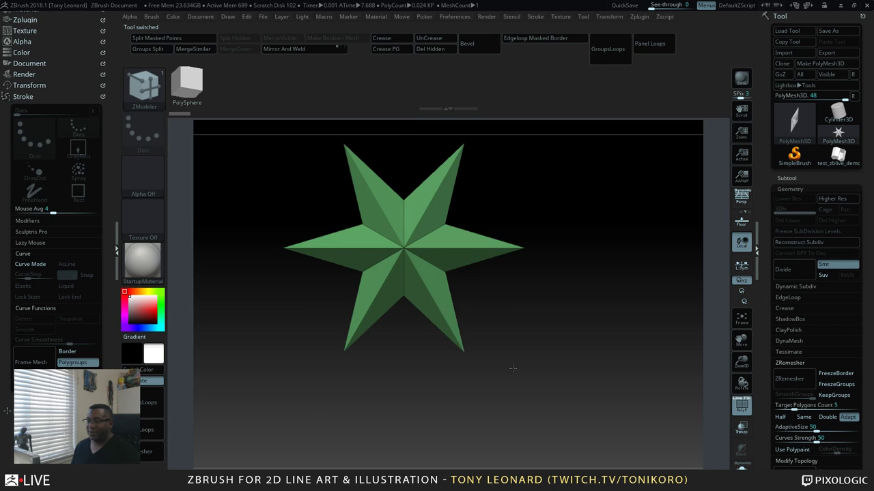
pyautogui.click(783, 52)
pyautogui.scroll(-15, 496, 276)
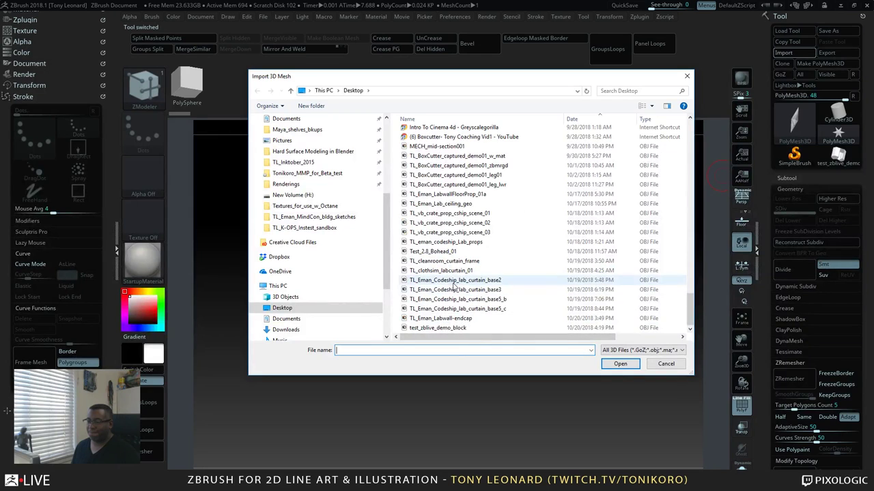
pyautogui.click(443, 327)
pyautogui.click(611, 364)
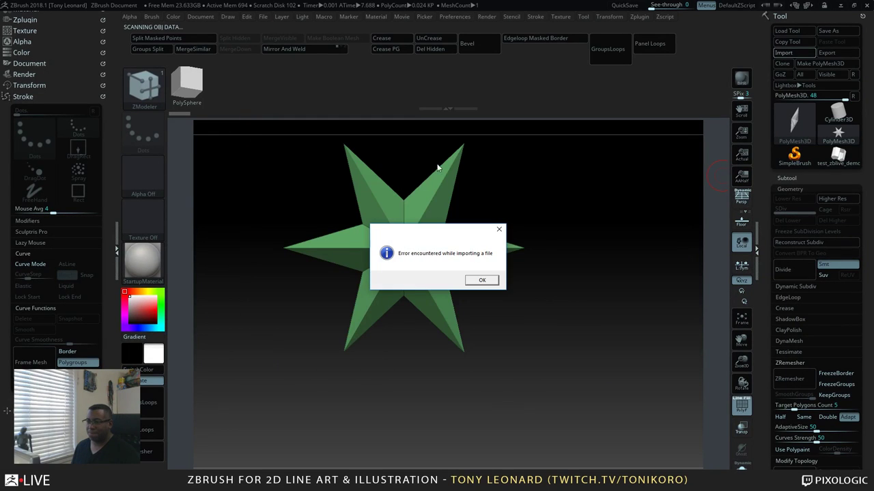
pyautogui.click(490, 281)
# Switch to Blender and export the block as Wavefront (.obj) to the Desktop under the name test_zblive_demo_block-b.obj
pyautogui.hotkey('alt', 'Tab')
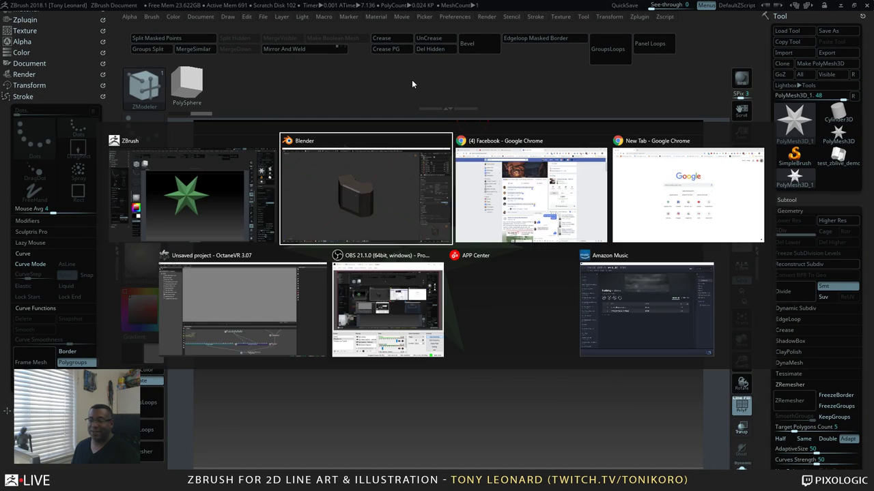
pyautogui.click(372, 208)
pyautogui.moveTo(488, 303); pyautogui.dragTo(457, 286, button='middle')
pyautogui.click(27, 17)
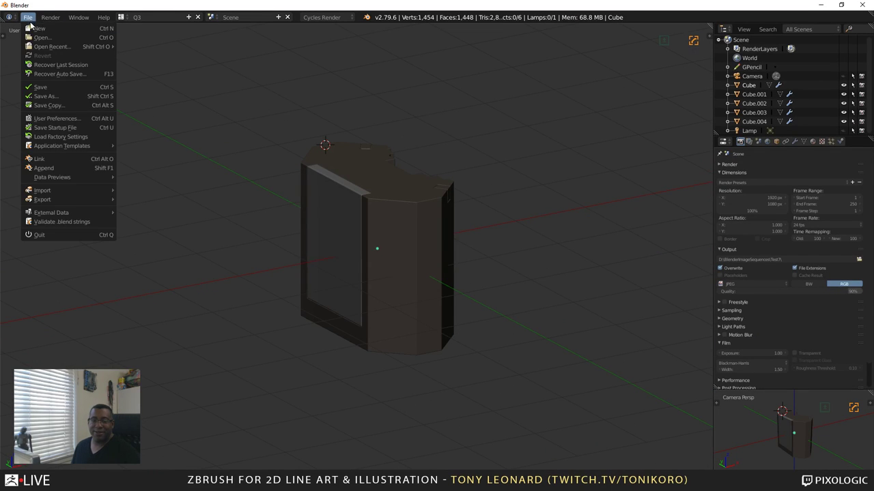
pyautogui.click(27, 17)
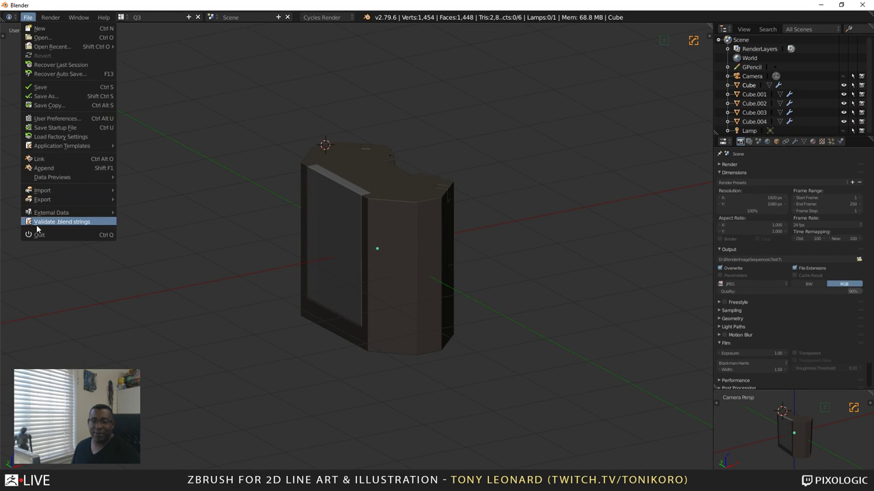
pyautogui.moveTo(61, 200)
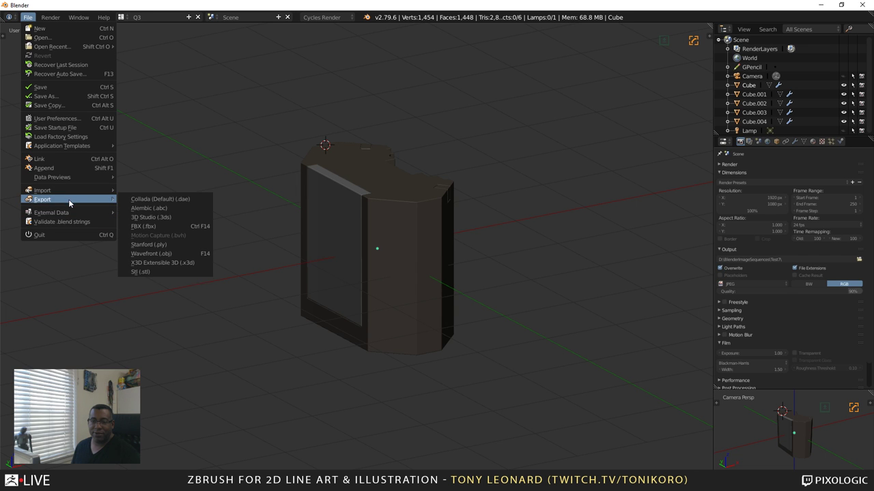
pyautogui.click(151, 253)
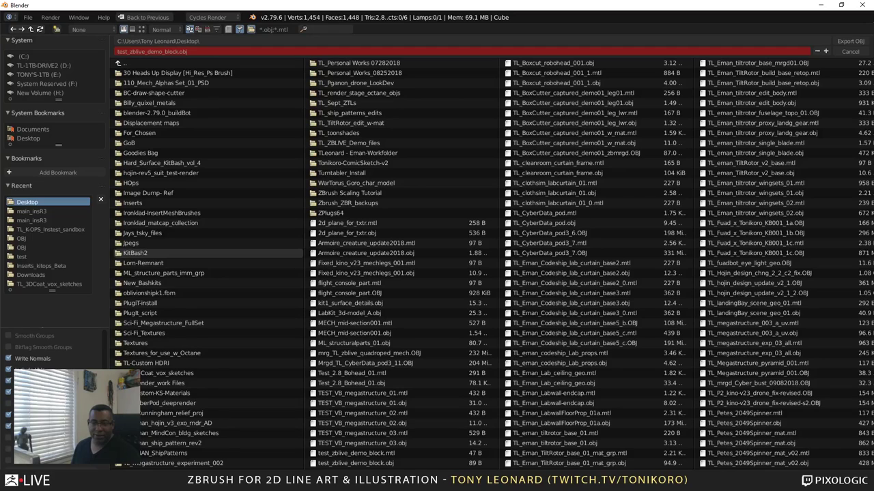
pyautogui.click(176, 51)
pyautogui.click(178, 52)
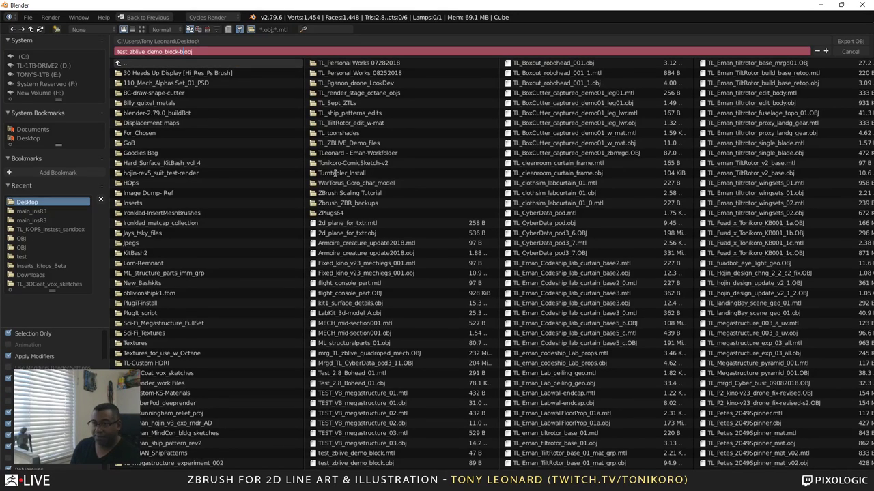
pyautogui.click(848, 44)
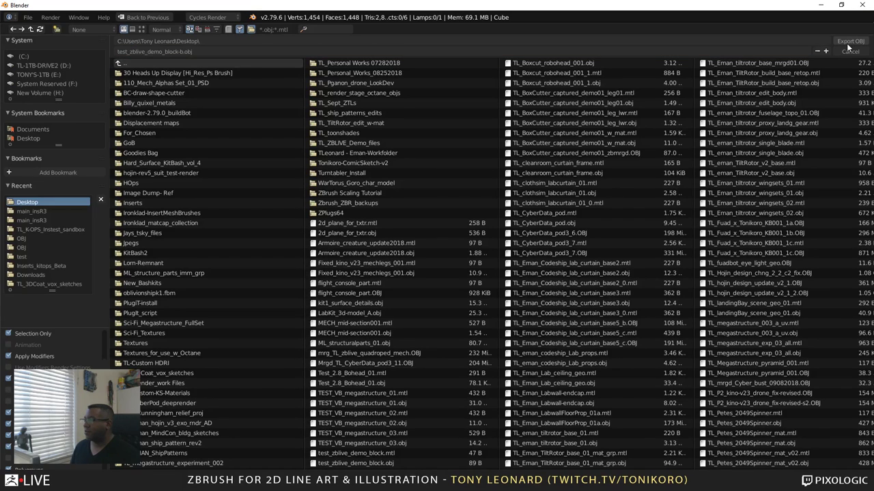
pyautogui.click(851, 42)
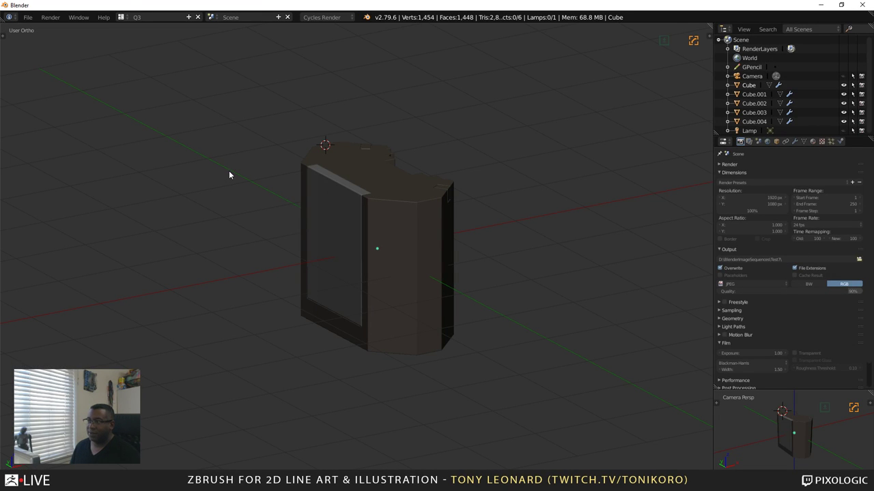
# Switch to ZBrush and try to import test_zblive_demo_block-b from the Desktop into the star tool
pyautogui.hotkey('alt', 'Tab')
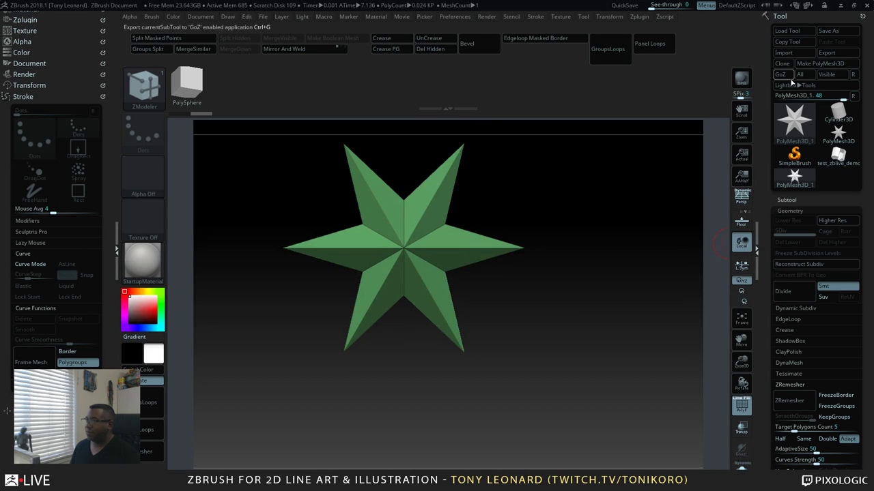
pyautogui.click(783, 53)
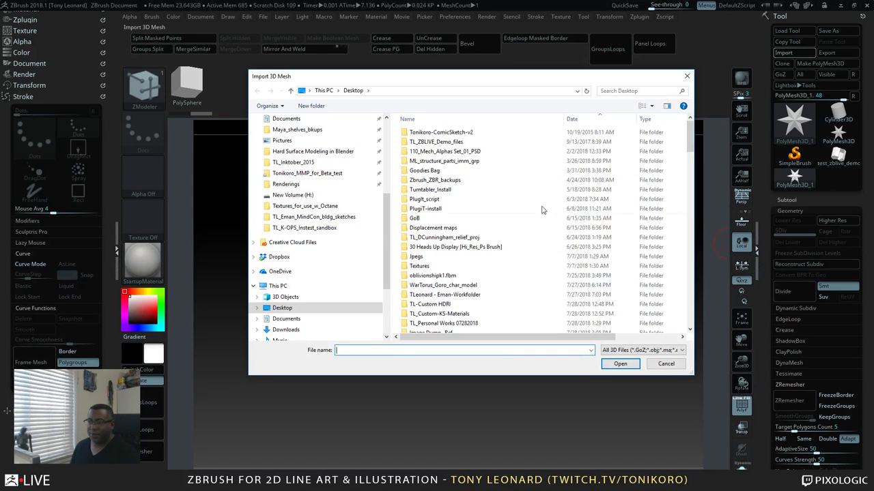
pyautogui.scroll(-20, 432, 300)
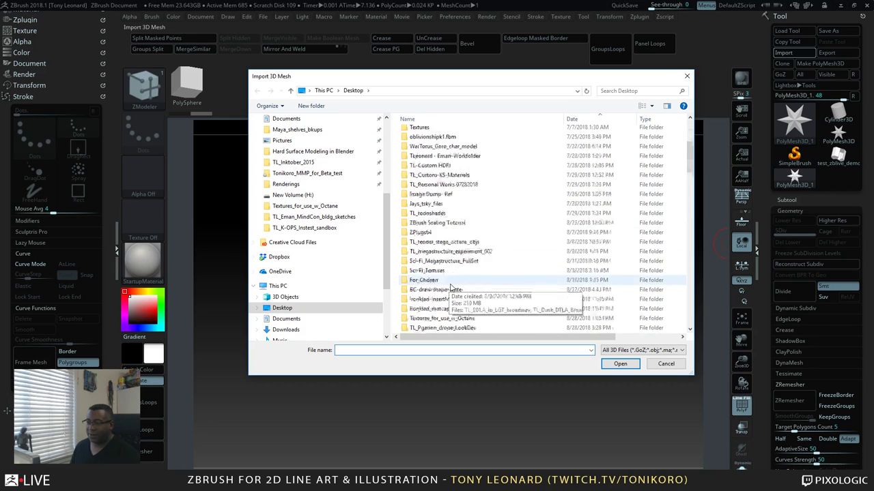
pyautogui.scroll(-8, 431, 328)
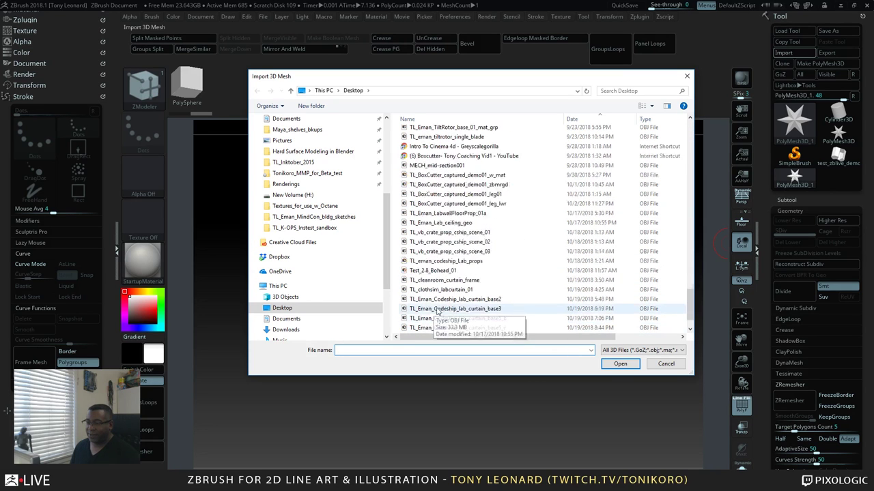
pyautogui.click(478, 331)
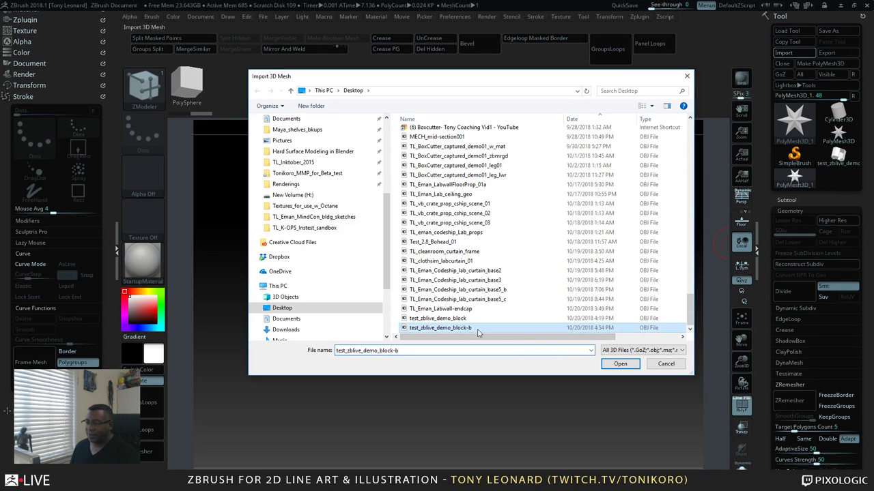
pyautogui.click(619, 364)
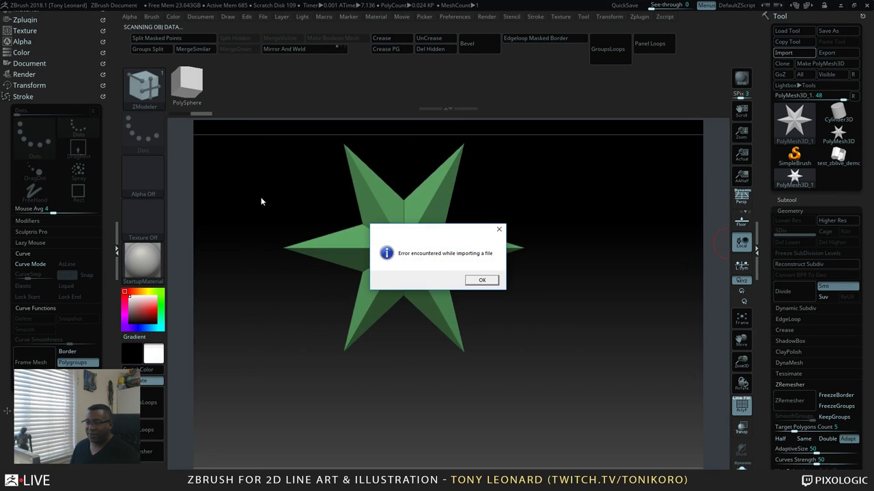
pyautogui.click(482, 279)
# Fully initialize ZBrush from its preferences, discarding all customized tools, materials, lights and document data
pyautogui.keyDown('shift'); pyautogui.click(32, 102); pyautogui.keyUp('shift')
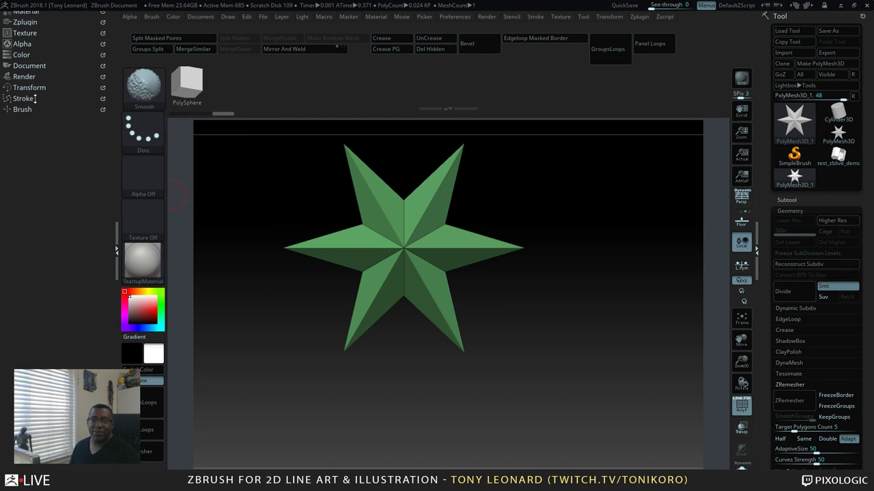
pyautogui.keyDown('shift'); pyautogui.click(33, 100); pyautogui.keyUp('shift')
pyautogui.keyDown('shift'); pyautogui.click(46, 100); pyautogui.keyUp('shift')
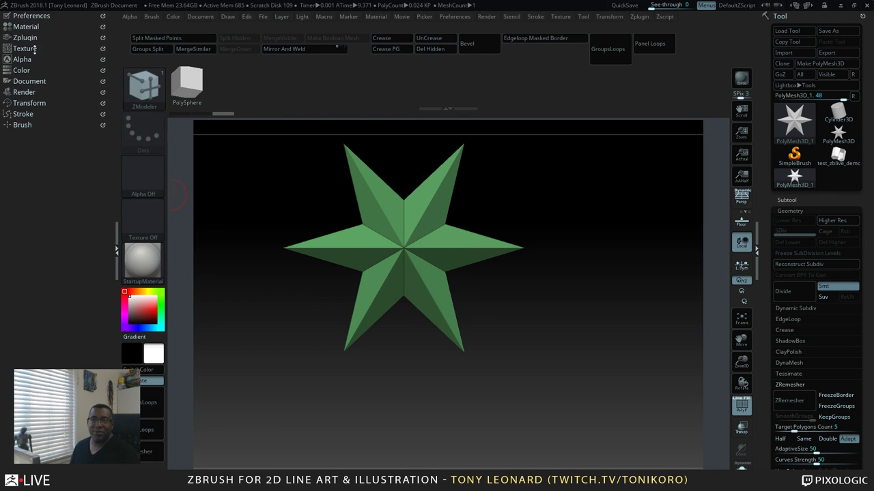
pyautogui.keyDown('shift'); pyautogui.click(41, 15); pyautogui.keyUp('shift')
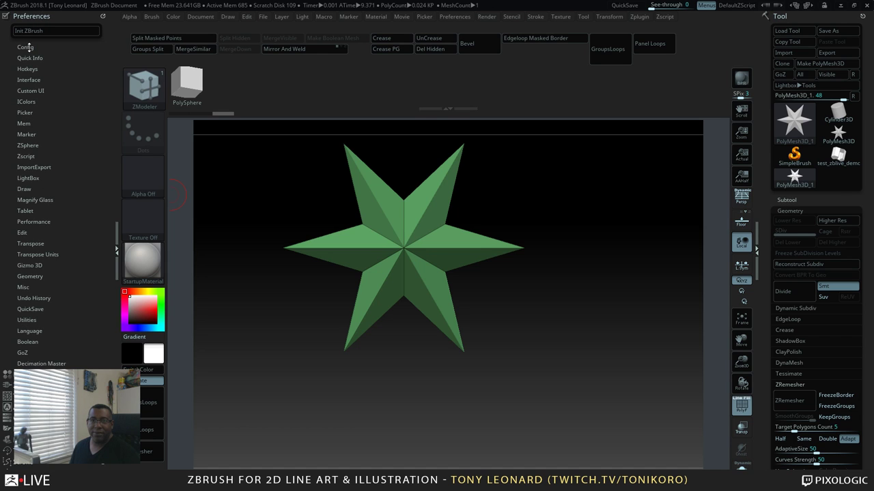
pyautogui.click(56, 31)
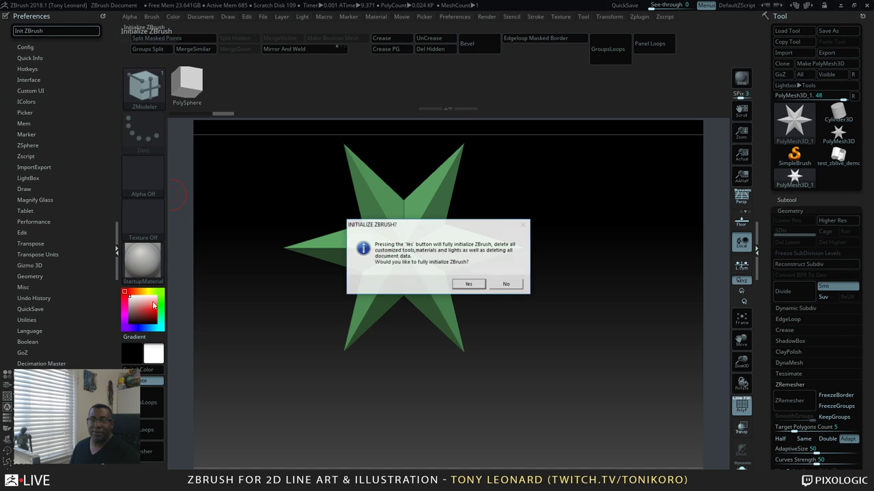
pyautogui.click(471, 284)
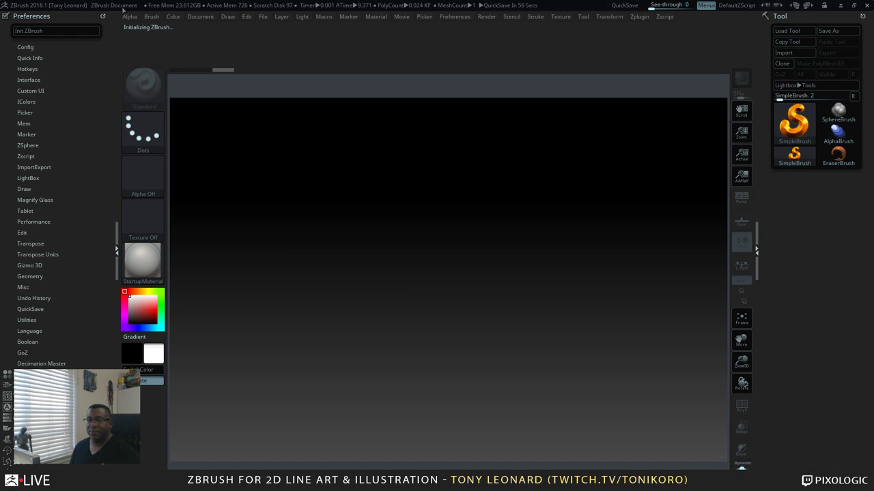
# Choose the PolyMesh3D tool, draw its star on the empty canvas and expand its subtool list
pyautogui.click(793, 123)
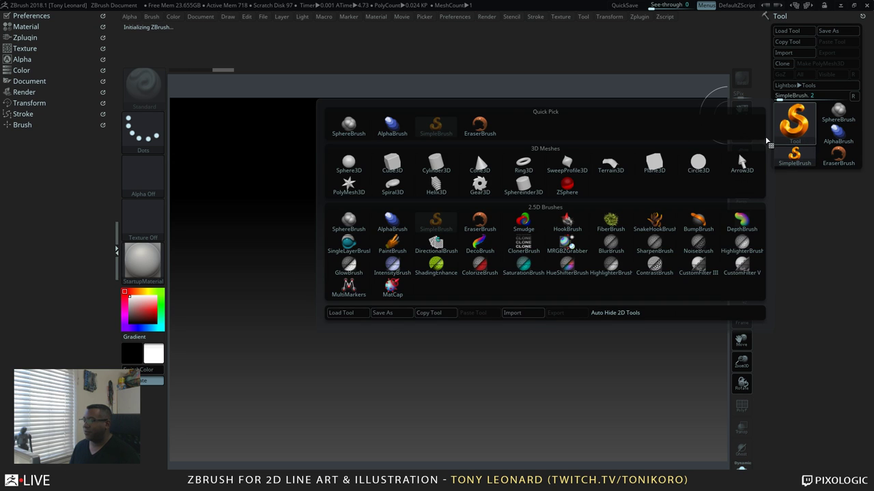
pyautogui.click(348, 185)
pyautogui.moveTo(447, 244)
pyautogui.mouseDown()
pyautogui.moveTo(462, 368)
pyautogui.moveTo(474, 396)
pyautogui.mouseUp()
pyautogui.click(787, 199)
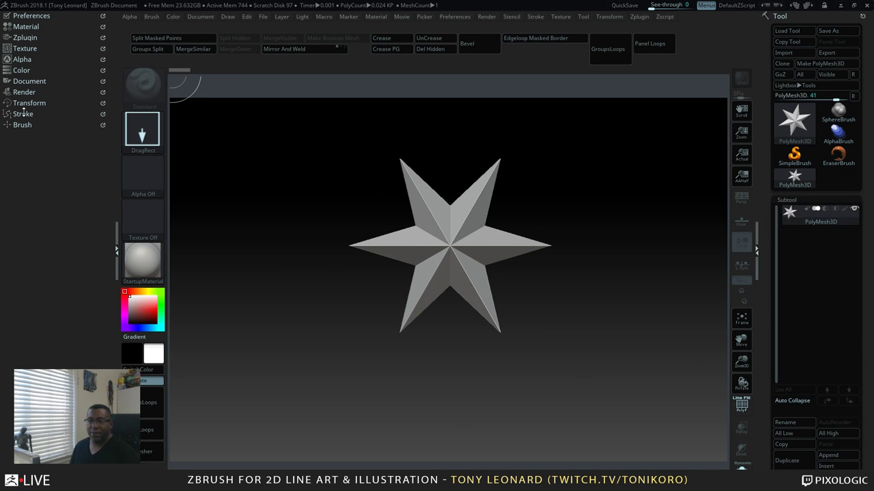
# Try to import test_zblive_demo_block-b from the Desktop into the newly drawn PolyMesh3D star
pyautogui.click(783, 52)
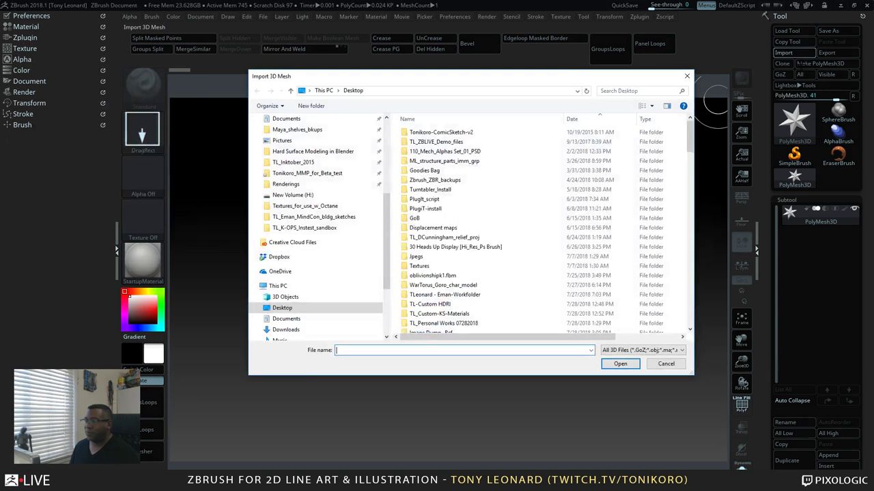
pyautogui.scroll(-15, 493, 288)
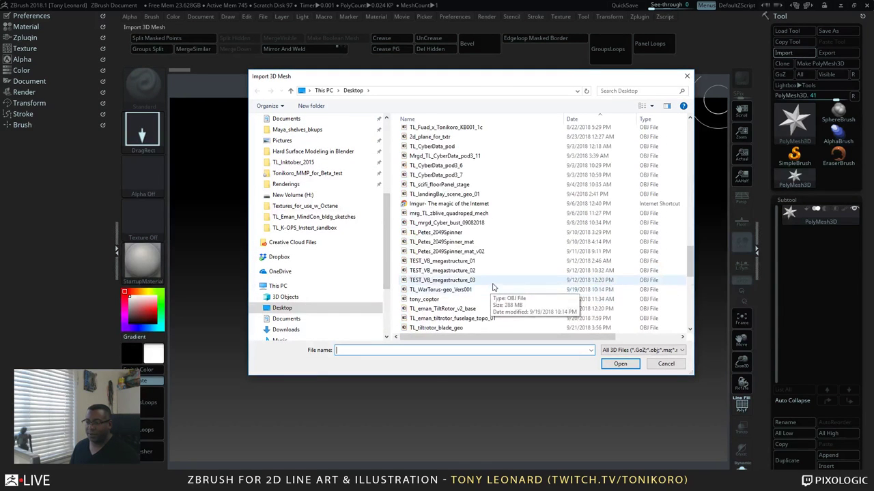
pyautogui.scroll(-5, 494, 288)
pyautogui.scroll(3, 495, 292)
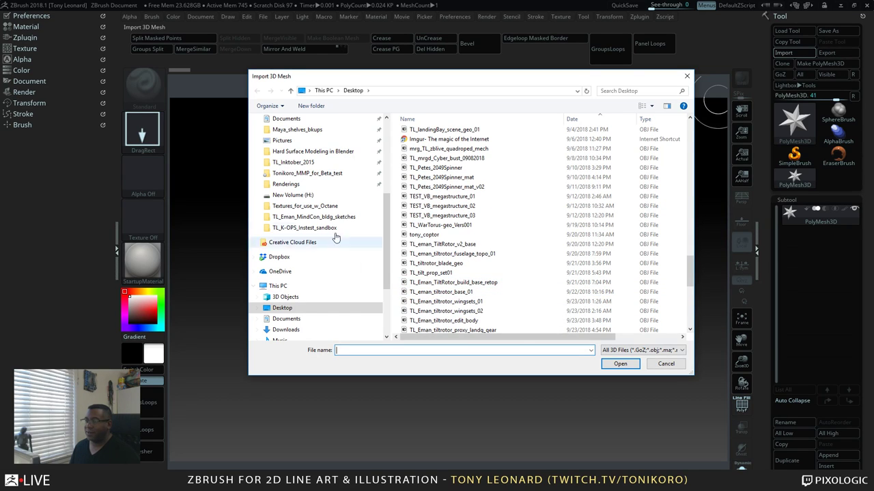
pyautogui.scroll(-10, 534, 262)
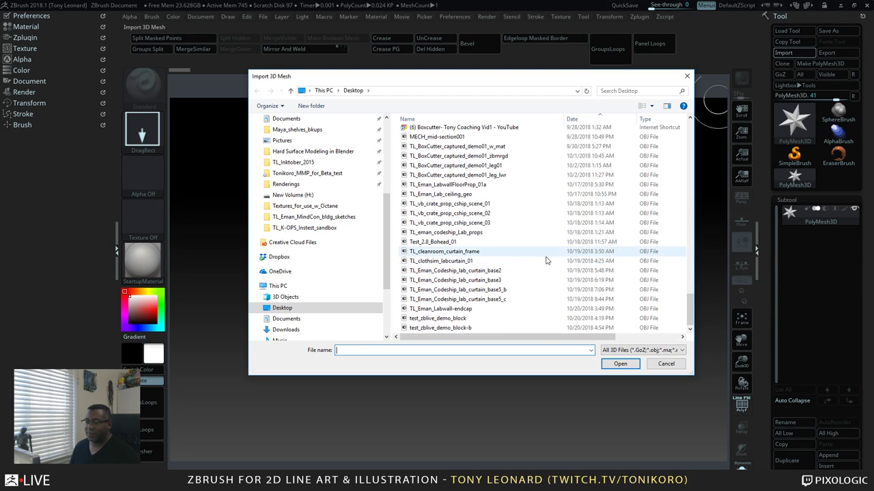
pyautogui.click(440, 327)
pyautogui.click(619, 363)
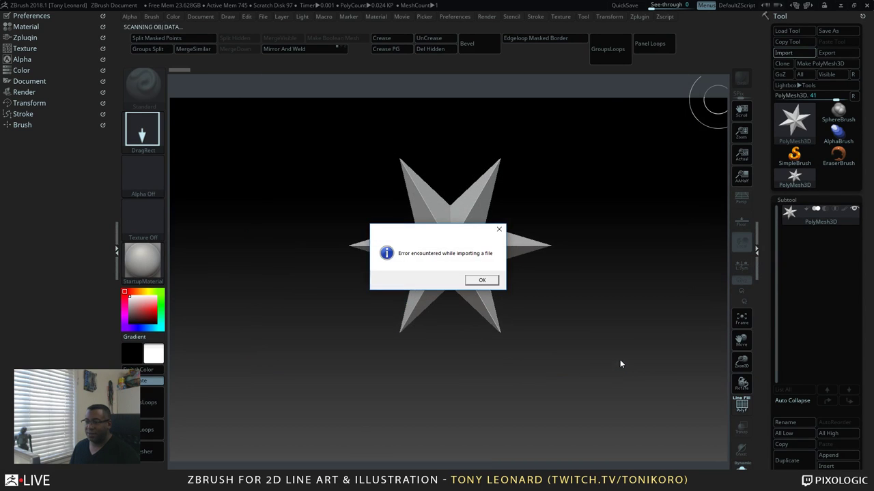
pyautogui.click(496, 281)
# Leave the failed import and switch to Blender, back to the block scene
pyautogui.hotkey('alt', 'Tab')
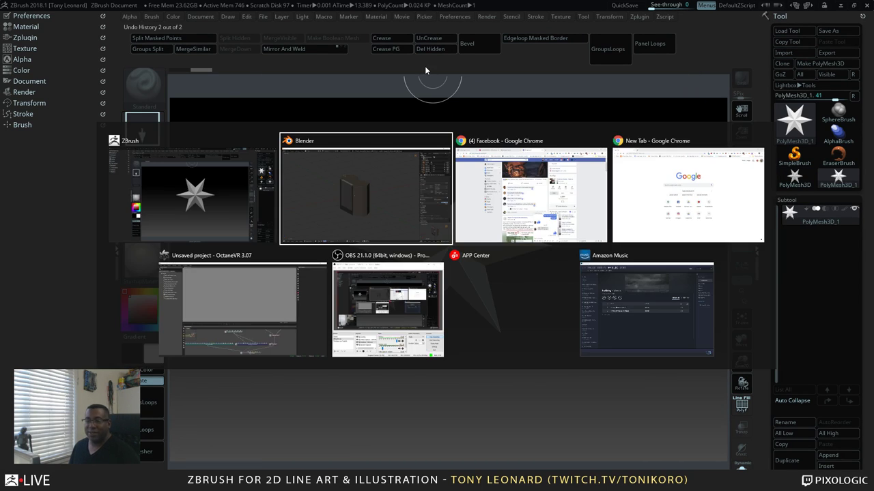
pyautogui.click(218, 237)
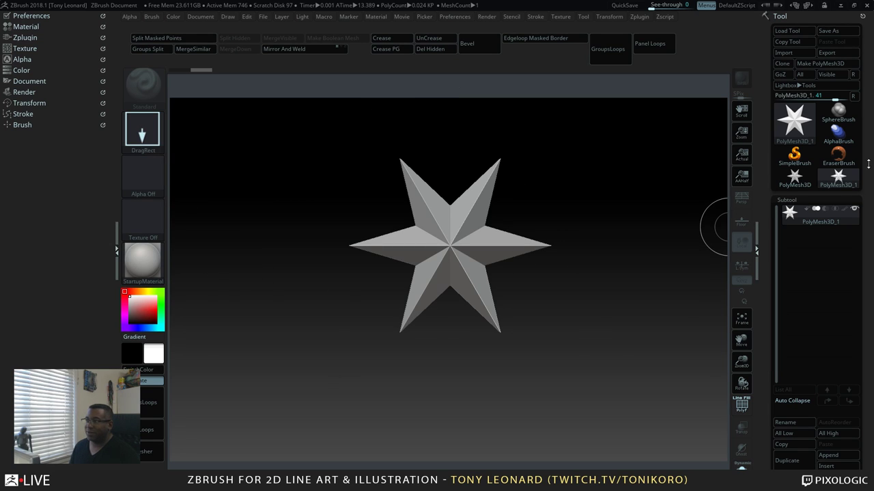
pyautogui.hotkey('alt', 'Tab')
pyautogui.click(356, 205)
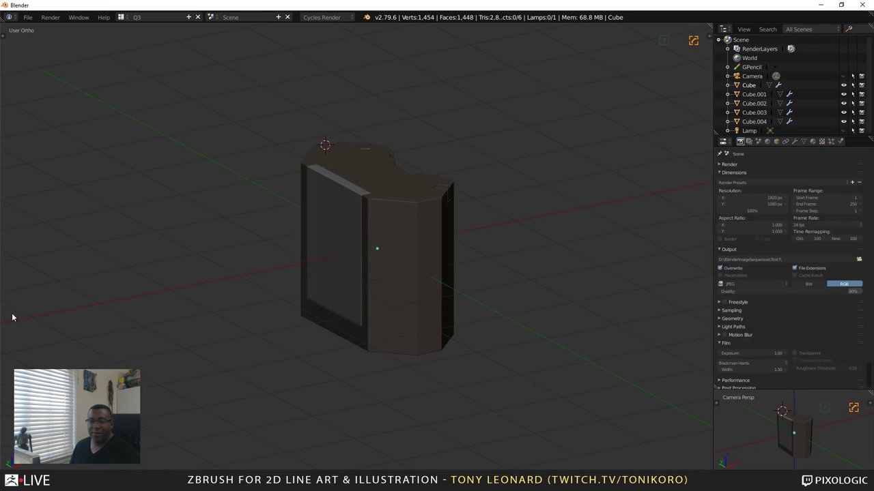
pyautogui.click(37, 19)
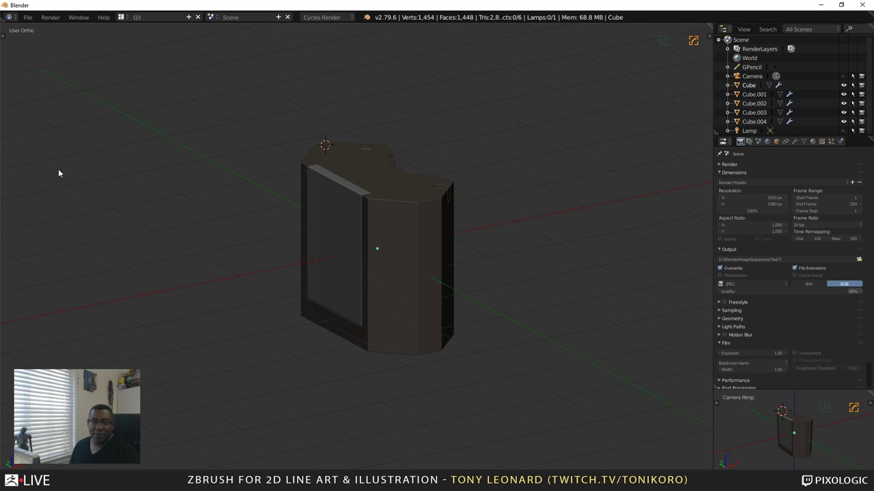
pyautogui.click(29, 18)
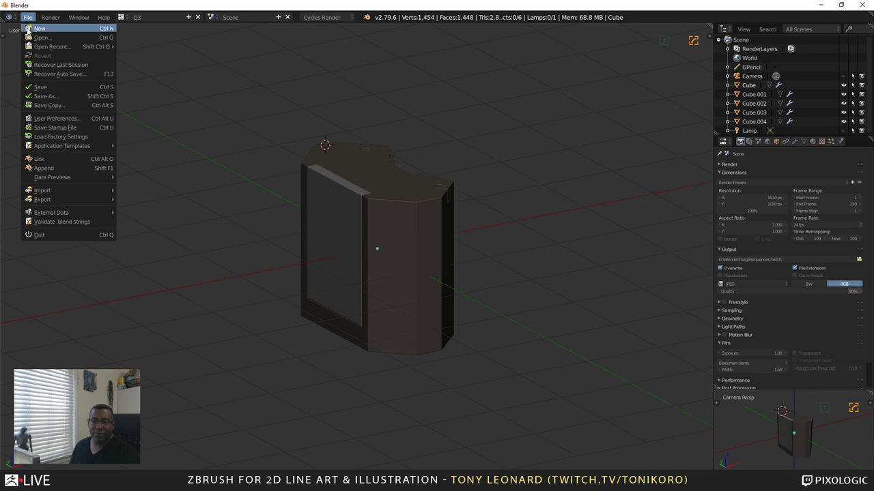
pyautogui.moveTo(31, 201)
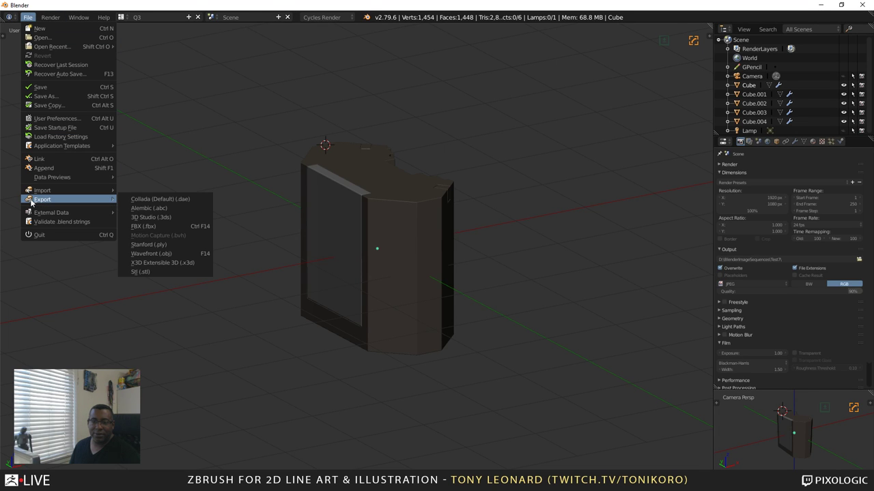
pyautogui.click(157, 253)
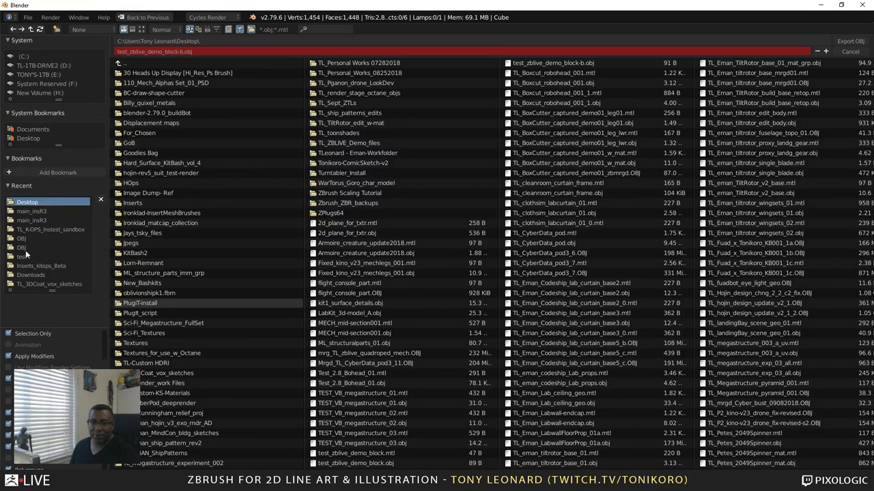
pyautogui.scroll(3, 51, 352)
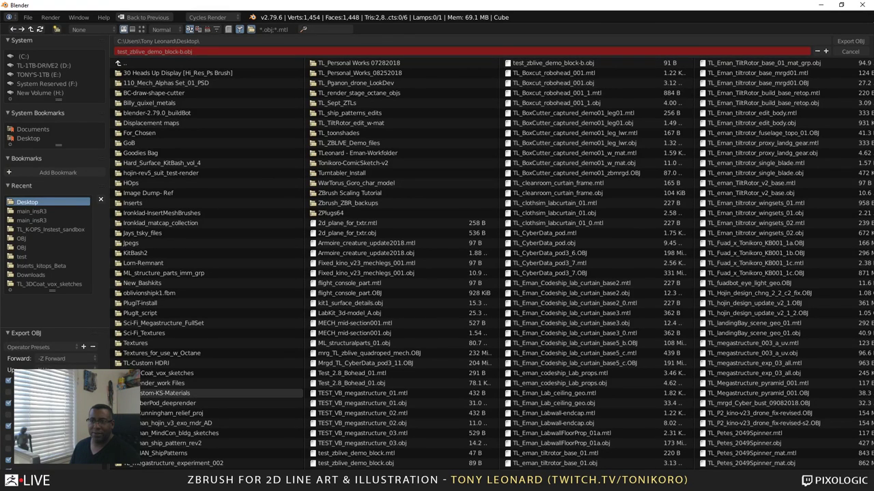
pyautogui.press('Escape')
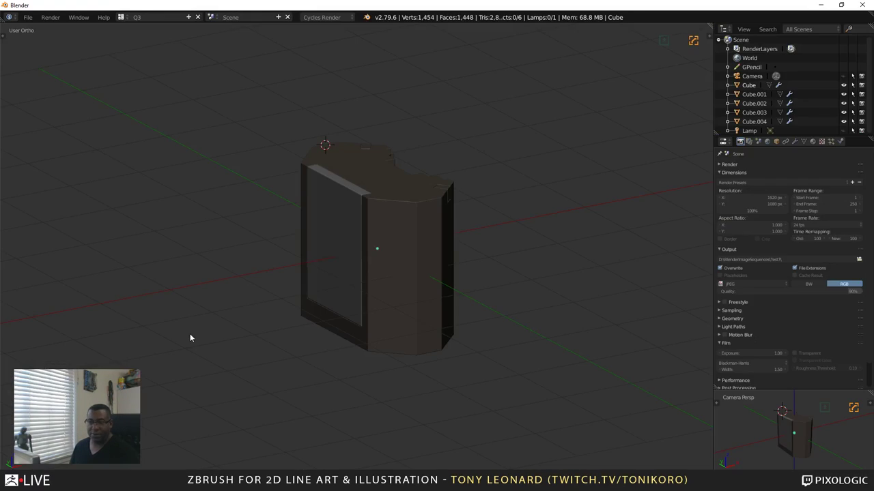
# Select the block and export it as Wavefront OBJ, overwriting test_zblive_demo_block-b.obj on the Desktop
pyautogui.rightClick(387, 160)
pyautogui.click(29, 18)
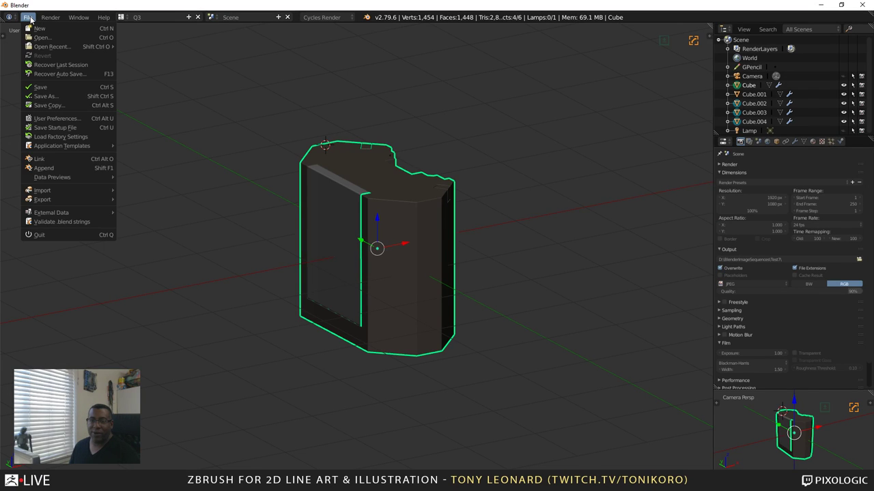
pyautogui.press('Escape')
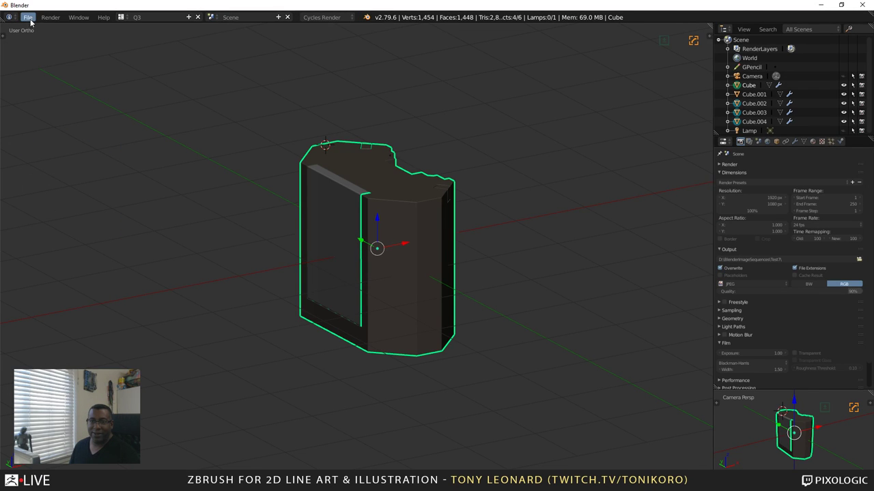
pyautogui.click(30, 19)
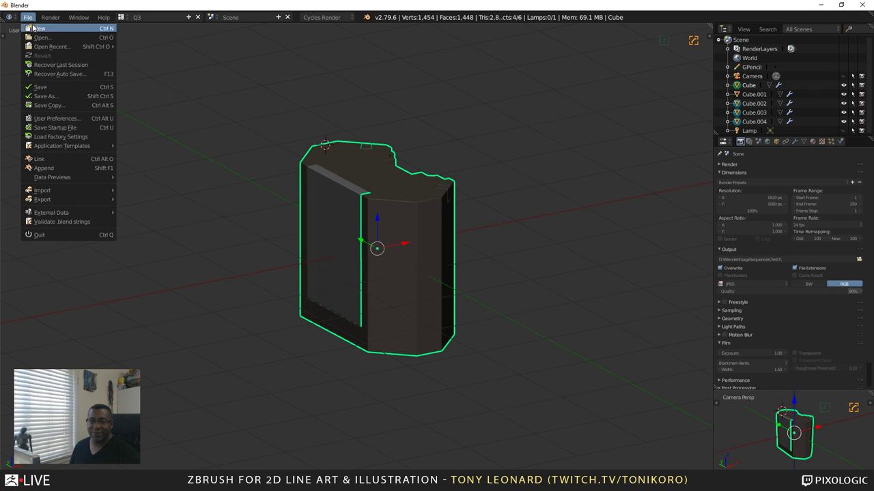
pyautogui.moveTo(38, 201)
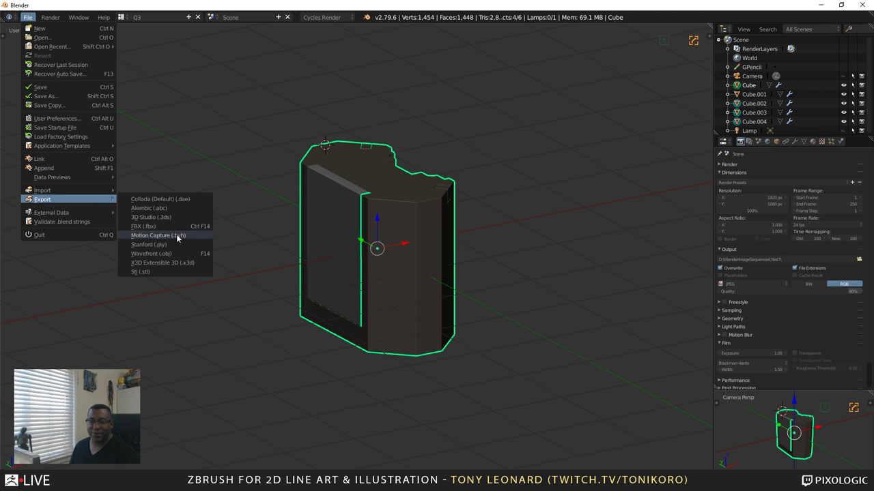
pyautogui.click(158, 253)
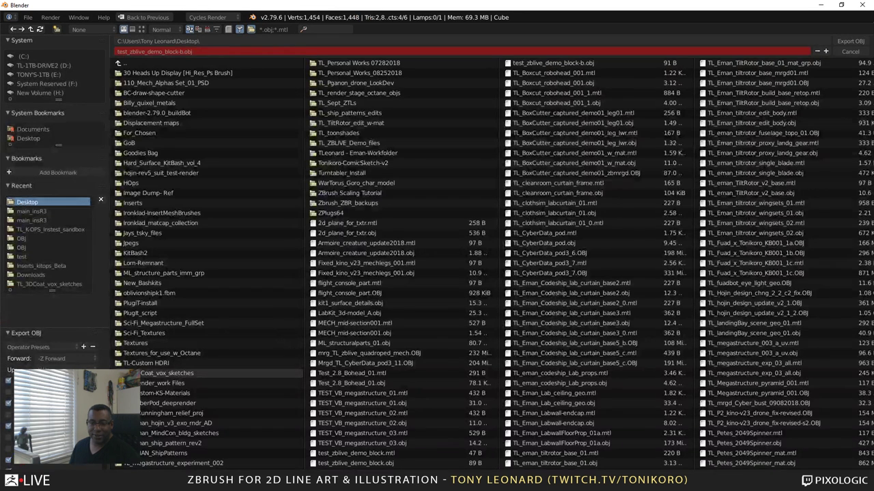
pyautogui.scroll(-3, 55, 352)
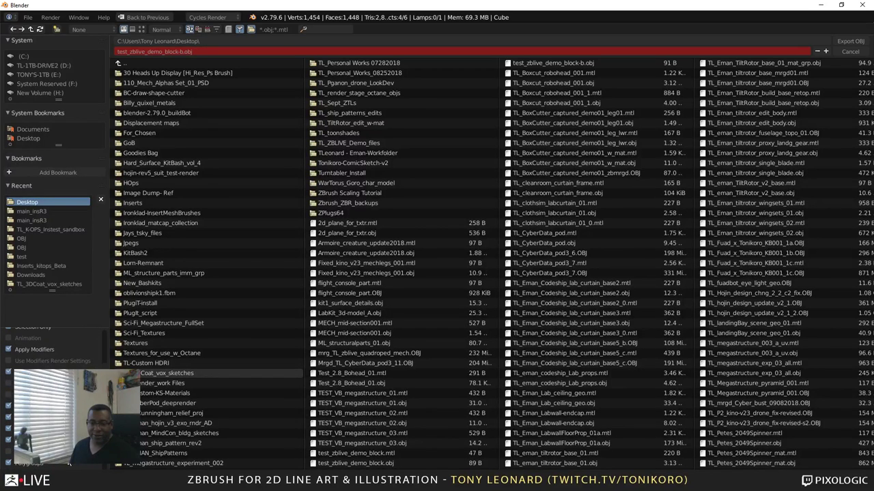
pyautogui.scroll(-1, 69, 464)
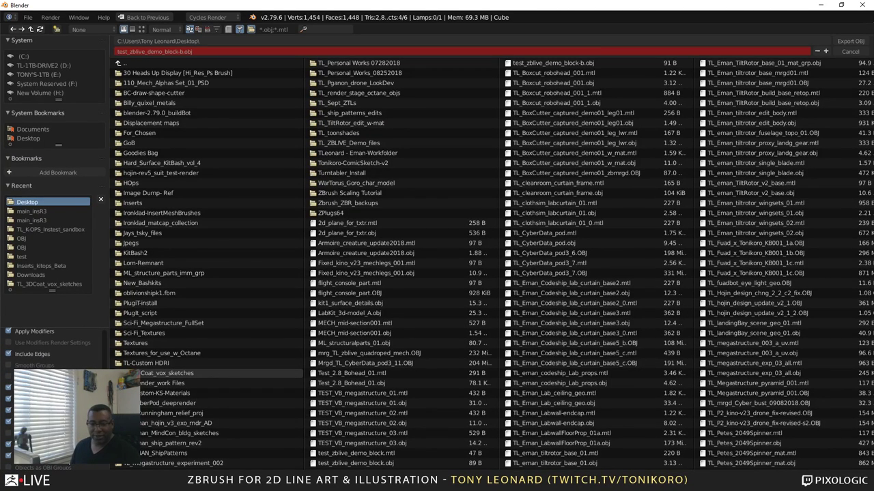
pyautogui.scroll(-1, 54, 382)
pyautogui.scroll(-1, 61, 466)
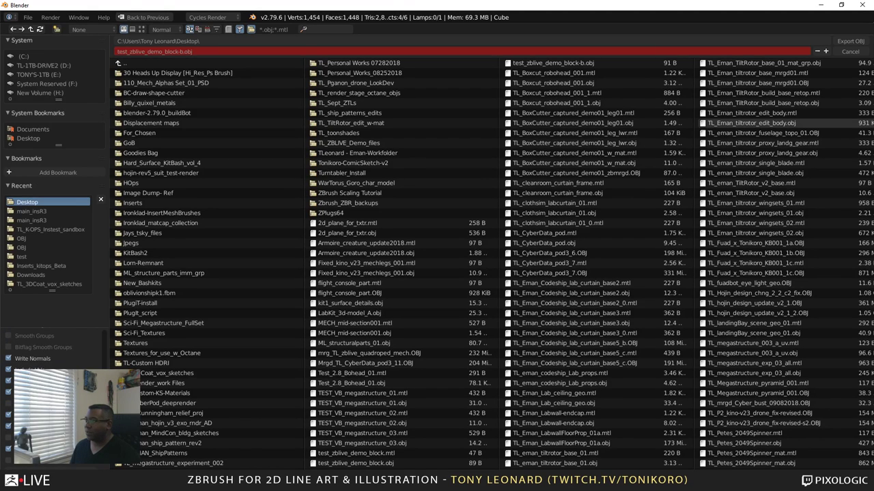
pyautogui.click(862, 43)
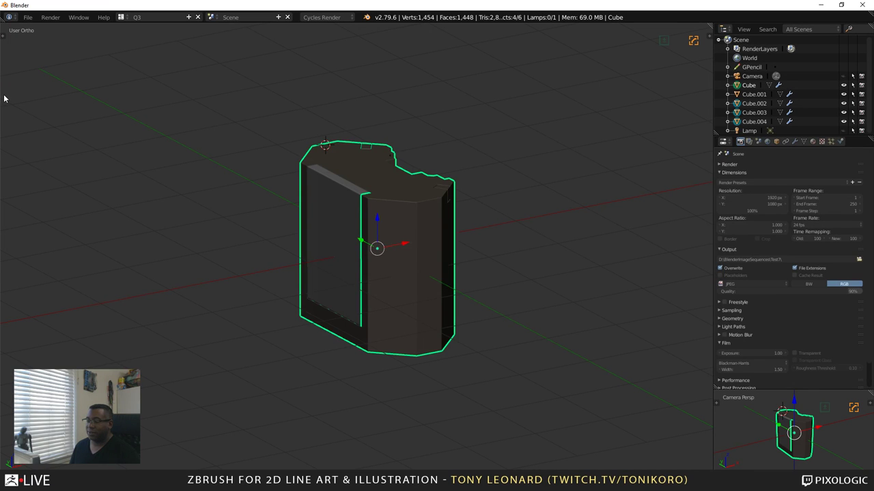
# Switch to ZBrush, import test_zblive_demo_block-b from the Desktop over the star and make it editable
pyautogui.hotkey('alt', 'Tab')
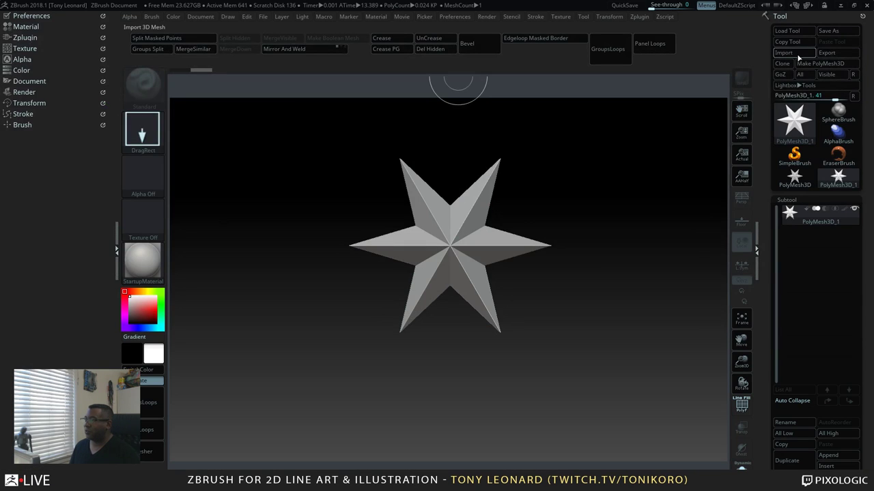
pyautogui.click(798, 55)
pyautogui.scroll(-15, 550, 260)
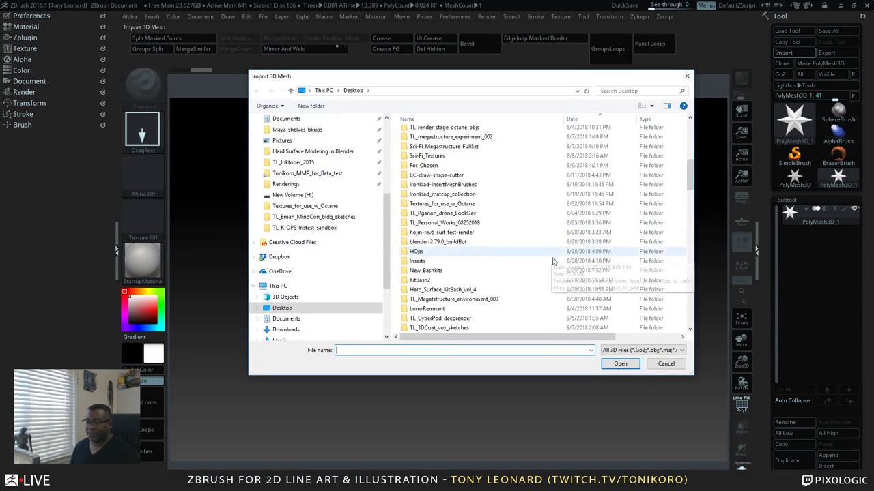
pyautogui.scroll(-10, 545, 297)
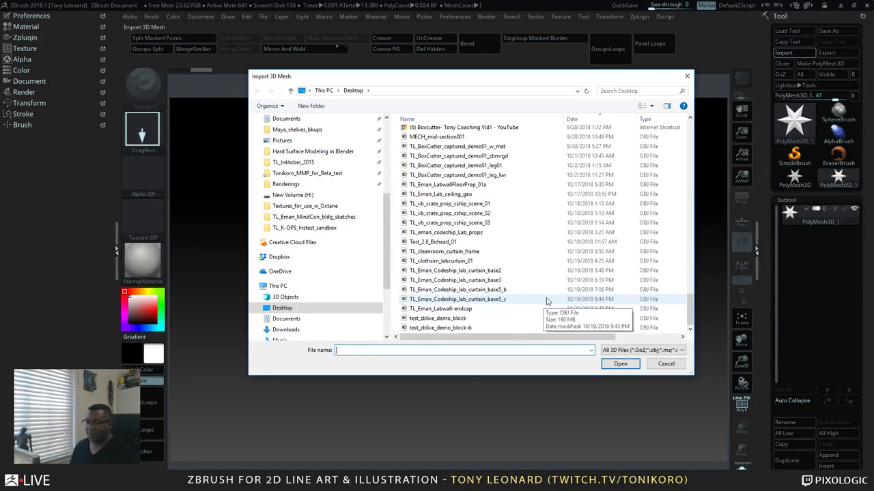
pyautogui.click(468, 328)
pyautogui.click(621, 364)
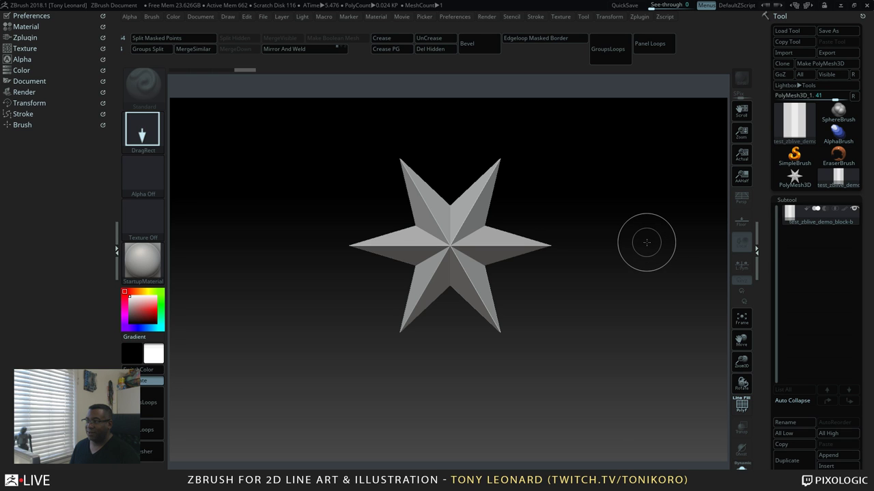
pyautogui.press('t')
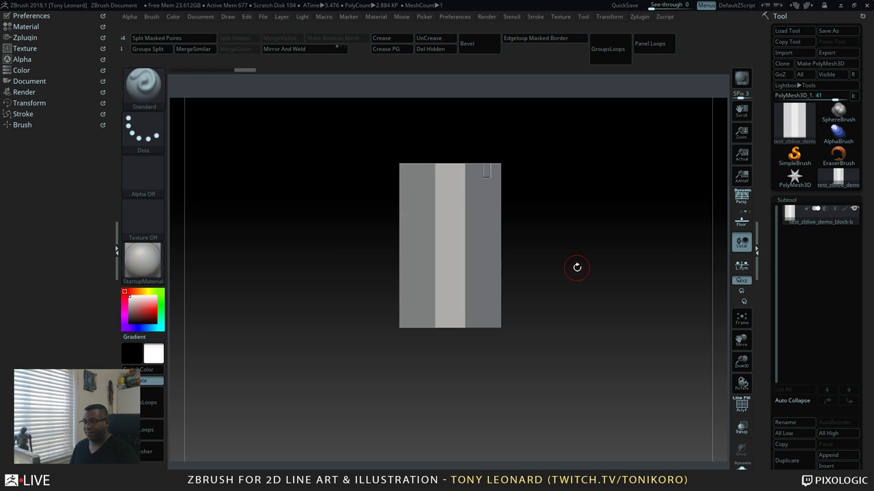
# Examine the imported block's beveled edges, corner notches and panel cuts from several sides
pyautogui.moveTo(572, 196); pyautogui.dragTo(614, 332)
pyautogui.keyDown('alt'); pyautogui.moveTo(640, 279); pyautogui.dragTo(628, 214); pyautogui.keyUp('alt')
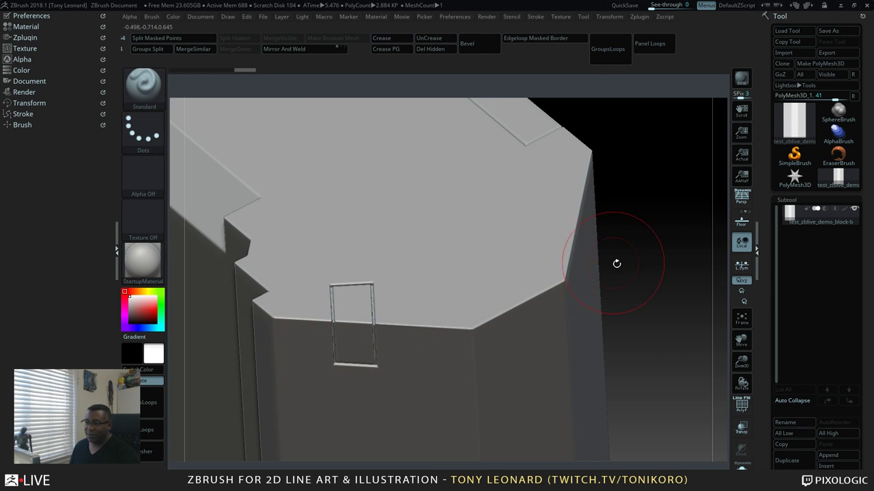
pyautogui.moveTo(616, 259); pyautogui.dragTo(677, 276)
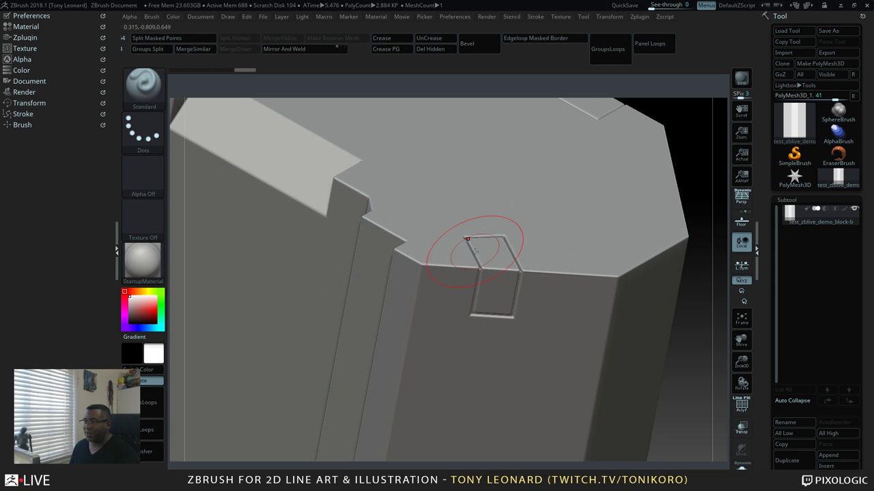
pyautogui.moveTo(686, 170)
pyautogui.mouseDown()
pyautogui.moveTo(649, 256)
pyautogui.moveTo(630, 198)
pyautogui.moveTo(628, 287)
pyautogui.moveTo(562, 348)
pyautogui.moveTo(595, 362)
pyautogui.moveTo(567, 353)
pyautogui.moveTo(625, 348)
pyautogui.moveTo(645, 372)
pyautogui.moveTo(655, 351)
pyautogui.moveTo(617, 331)
pyautogui.moveTo(610, 386)
pyautogui.moveTo(619, 373)
pyautogui.moveTo(620, 402)
pyautogui.moveTo(673, 366)
pyautogui.moveTo(589, 361)
pyautogui.moveTo(632, 378)
pyautogui.moveTo(621, 369)
pyautogui.moveTo(602, 404)
pyautogui.moveTo(704, 403)
pyautogui.moveTo(687, 380)
pyautogui.moveTo(619, 395)
pyautogui.mouseUp()
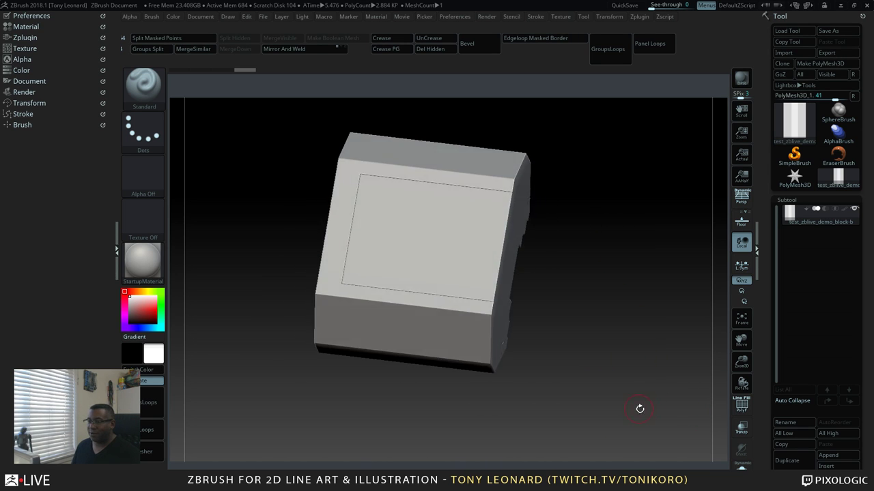
pyautogui.moveTo(619, 339); pyautogui.dragTo(640, 372)
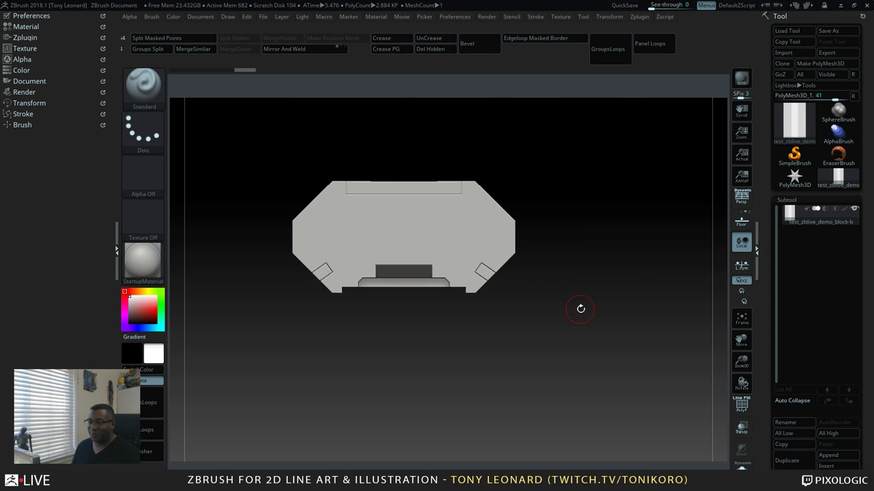
pyautogui.keyDown('alt'); pyautogui.moveTo(580, 309); pyautogui.dragTo(652, 388); pyautogui.keyUp('alt')
# Turn on local symmetry for the imported block
pyautogui.click(741, 265)
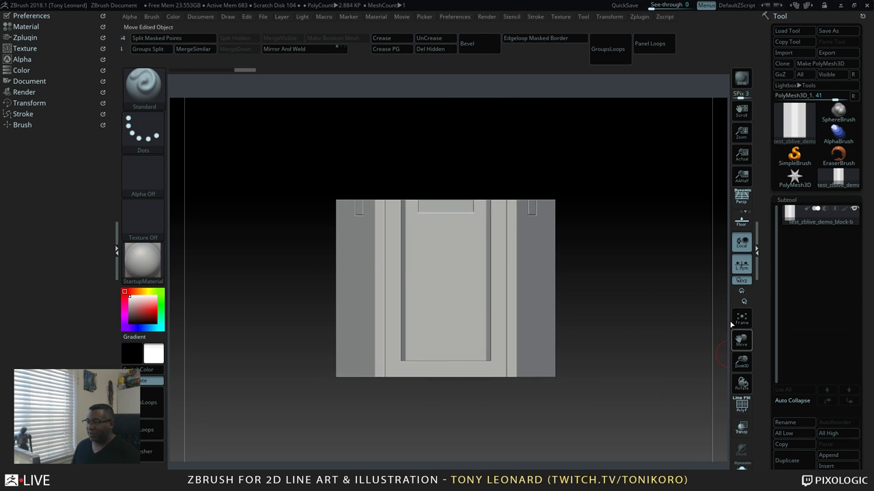
pyautogui.moveTo(687, 246); pyautogui.dragTo(651, 308)
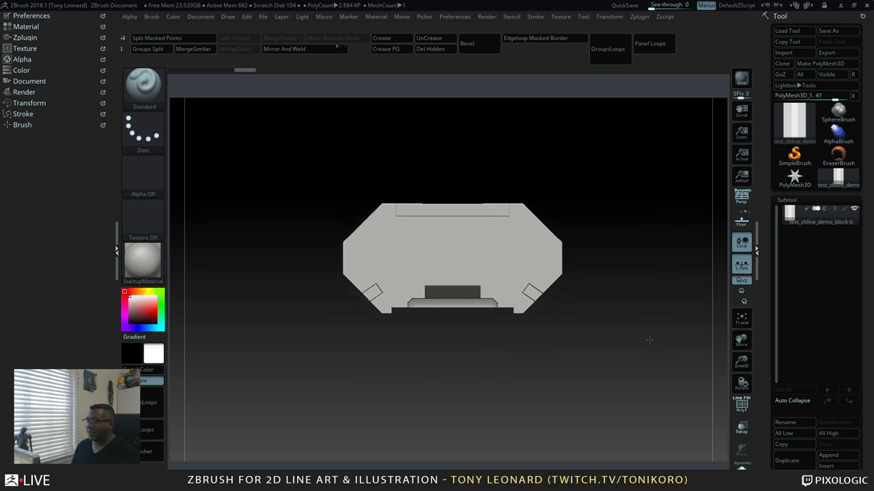
pyautogui.keyDown('alt'); pyautogui.moveTo(649, 340); pyautogui.dragTo(631, 362); pyautogui.keyUp('alt')
# Choose the ZModeler brush and view the block's end face straight on
pyautogui.press('b')
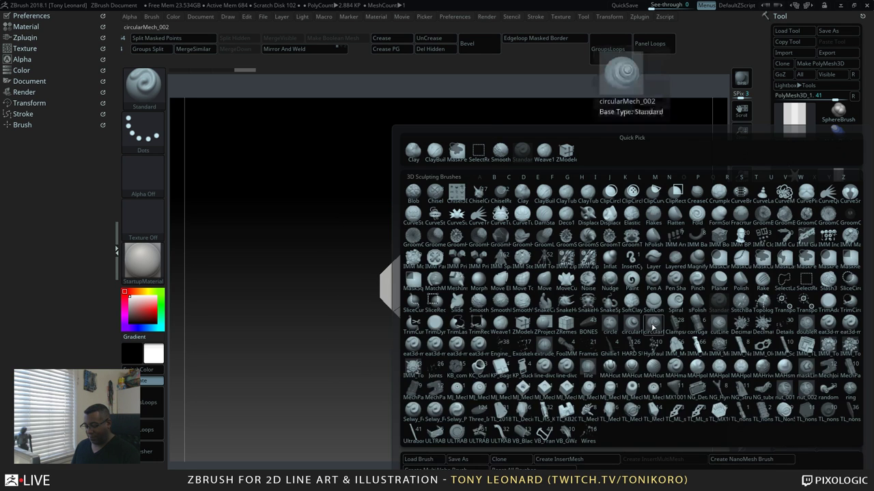
pyautogui.press('z')
pyautogui.click(519, 331)
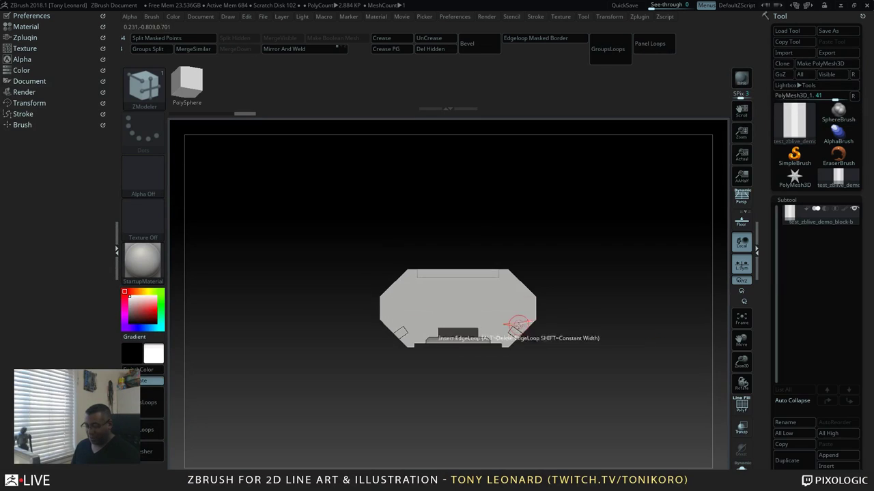
pyautogui.moveTo(574, 374); pyautogui.dragTo(529, 290)
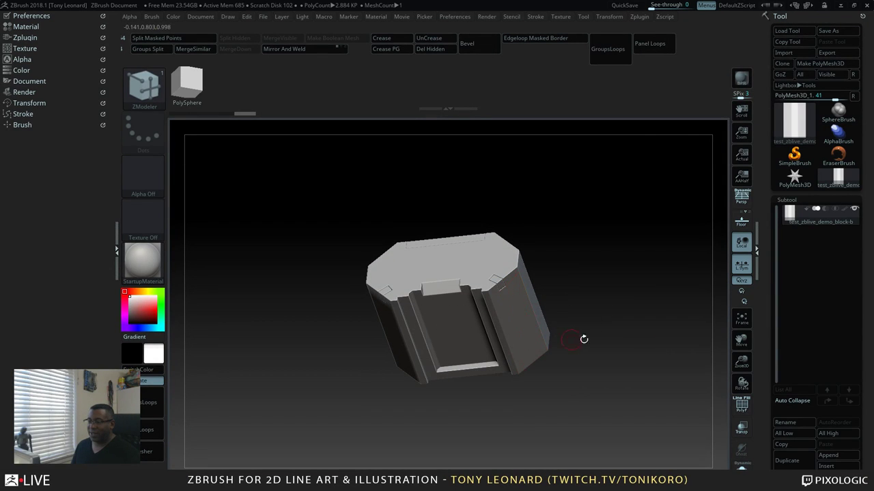
pyautogui.moveTo(583, 335); pyautogui.dragTo(607, 377, button='right')
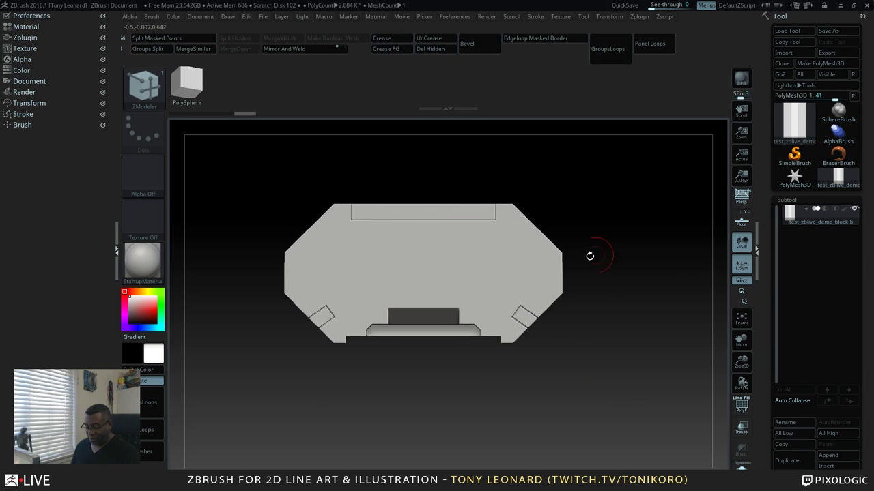
# Choose the IMM Primitives brush with the QCube mesh while facing the block's end squarely
pyautogui.press('b')
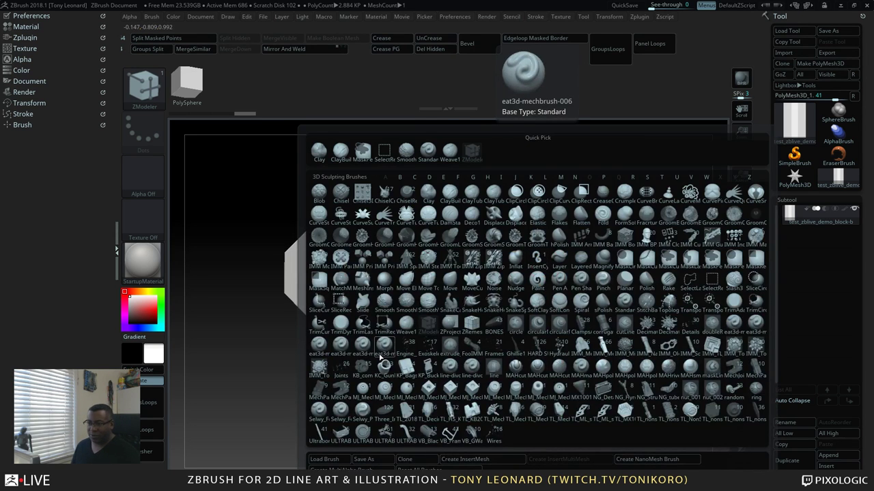
pyautogui.press('i')
pyautogui.click(361, 263)
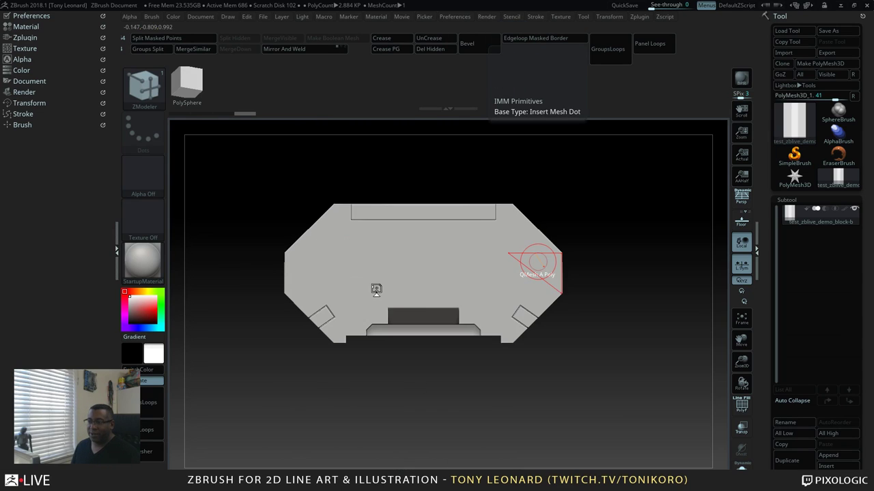
pyautogui.moveTo(515, 371); pyautogui.dragTo(537, 368, button='right')
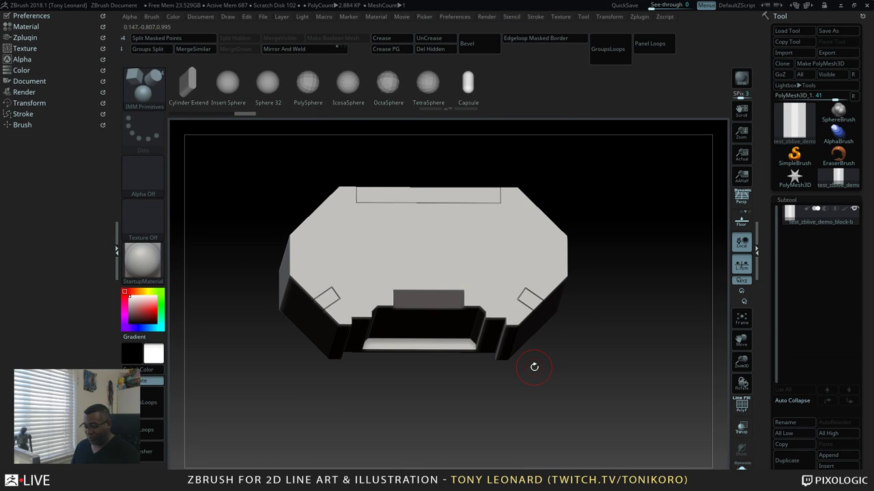
pyautogui.keyDown('shift'); pyautogui.moveTo(651, 289); pyautogui.dragTo(650, 309); pyautogui.keyUp('shift')
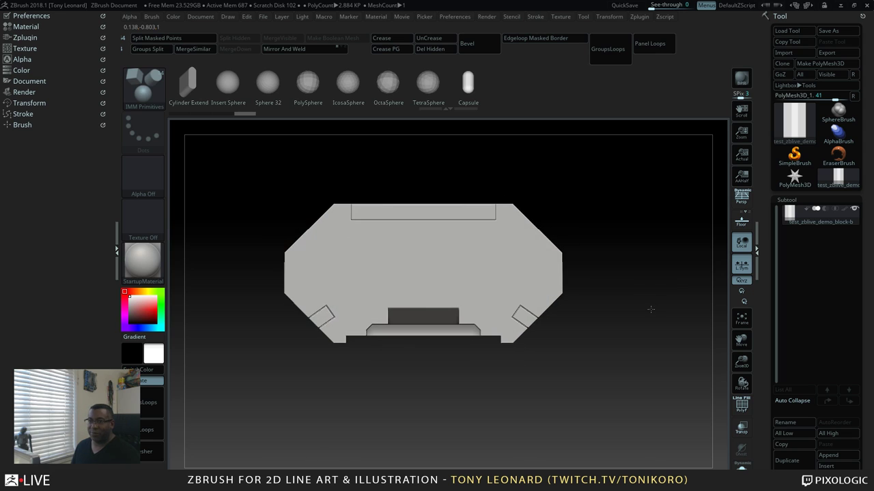
pyautogui.press('m')
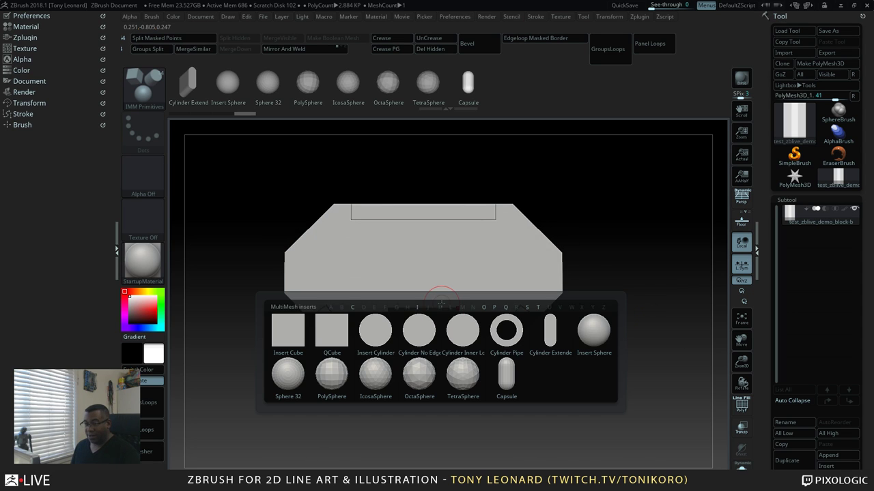
pyautogui.moveTo(328, 336)
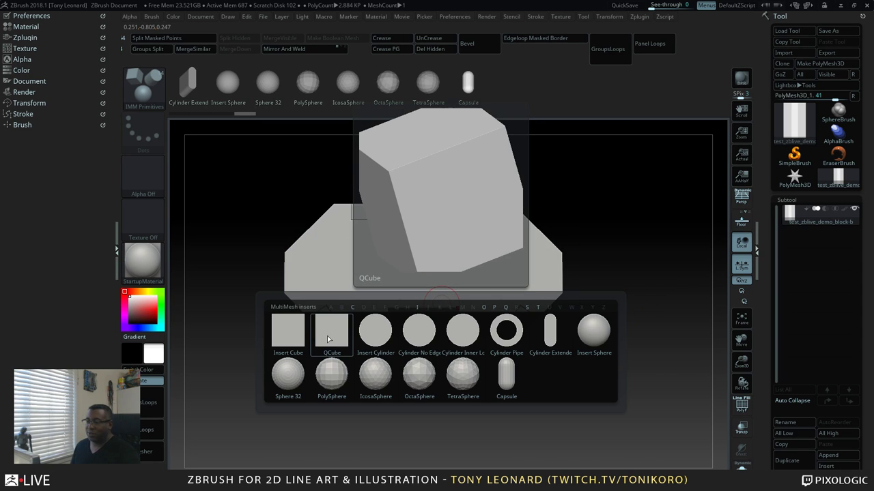
pyautogui.click(330, 335)
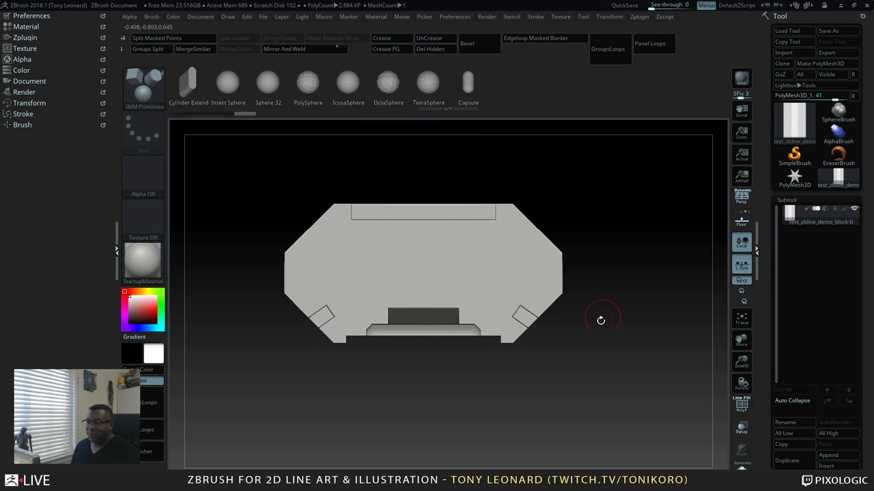
# Insert a QCube at the centre of the block's end face and move it about 0.05 outward along Z
pyautogui.moveTo(424, 255); pyautogui.dragTo(423, 307)
pyautogui.moveTo(593, 437)
pyautogui.mouseDown()
pyautogui.moveTo(612, 350)
pyautogui.moveTo(646, 377)
pyautogui.moveTo(661, 360)
pyautogui.moveTo(646, 355)
pyautogui.moveTo(610, 384)
pyautogui.moveTo(626, 395)
pyautogui.mouseUp()
pyautogui.press('w')
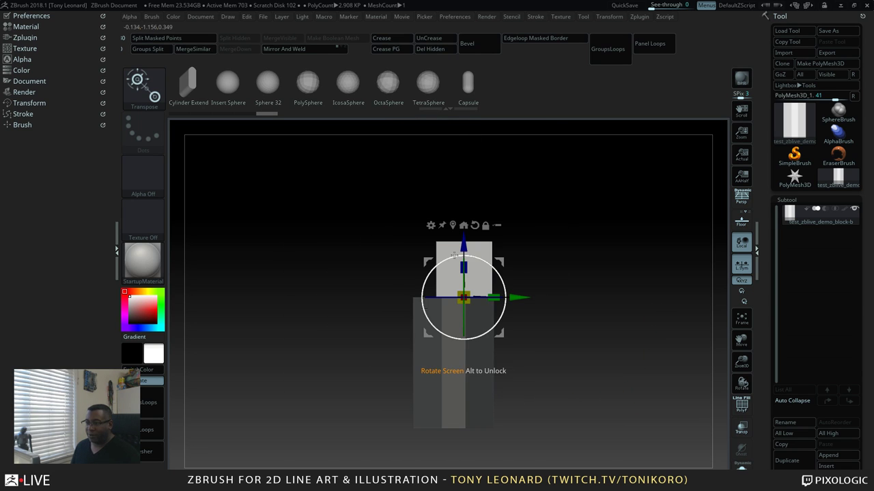
pyautogui.moveTo(463, 243)
pyautogui.mouseDown()
pyautogui.moveTo(463, 226)
pyautogui.moveTo(464, 241)
pyautogui.mouseUp()
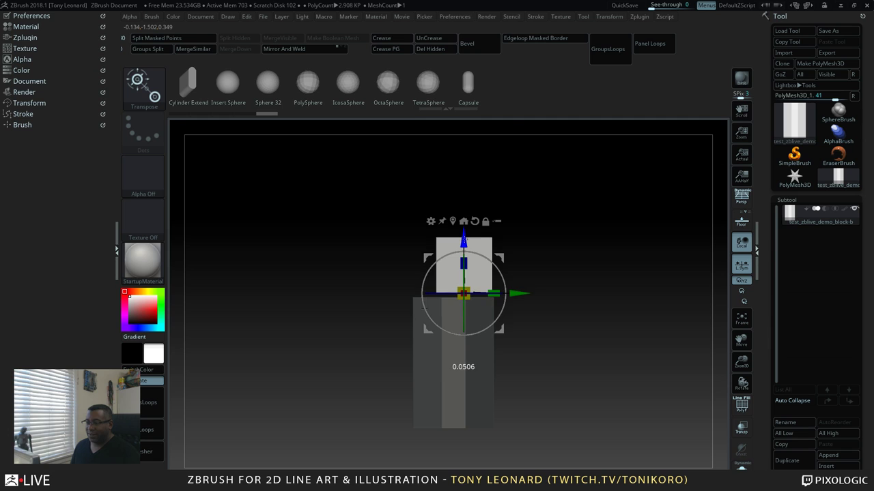
# Enlarge and reposition the inserted cube along Y, then stretch it along X to about 1.61 times its width
pyautogui.moveTo(577, 330); pyautogui.dragTo(636, 403)
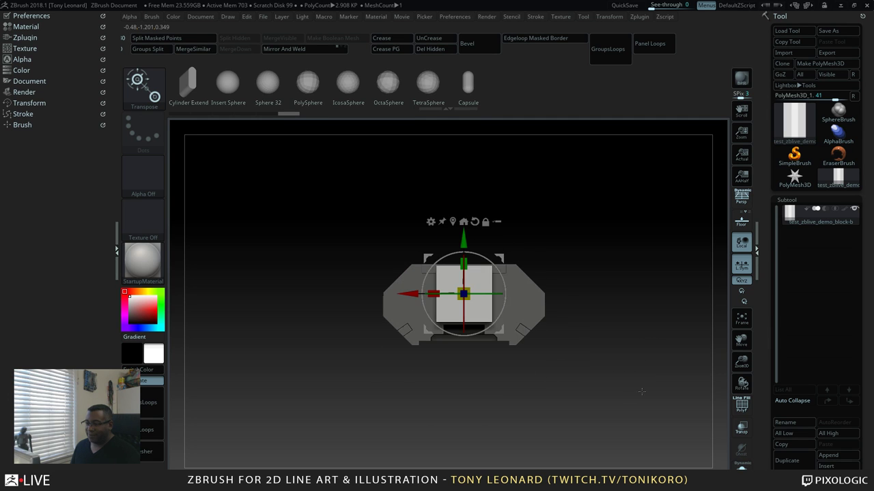
pyautogui.moveTo(464, 263); pyautogui.dragTo(456, 262)
pyautogui.moveTo(459, 229); pyautogui.dragTo(463, 239)
pyautogui.moveTo(593, 337); pyautogui.dragTo(648, 353)
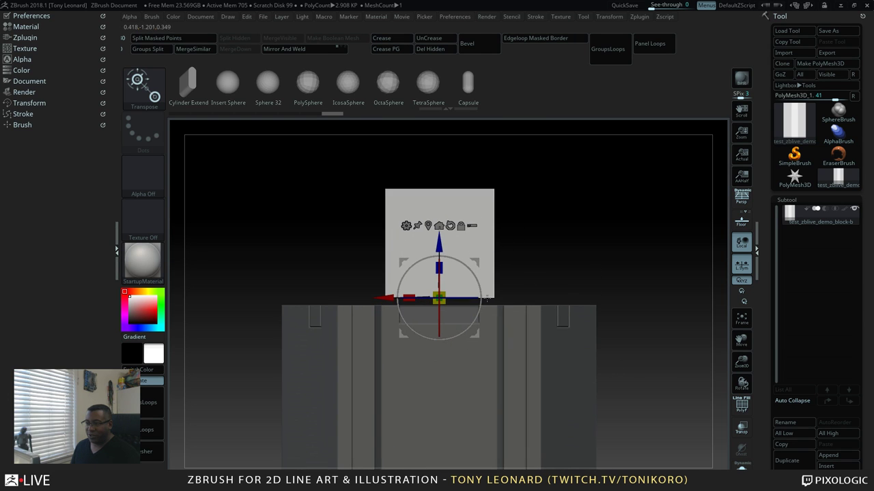
pyautogui.moveTo(411, 301); pyautogui.dragTo(362, 310)
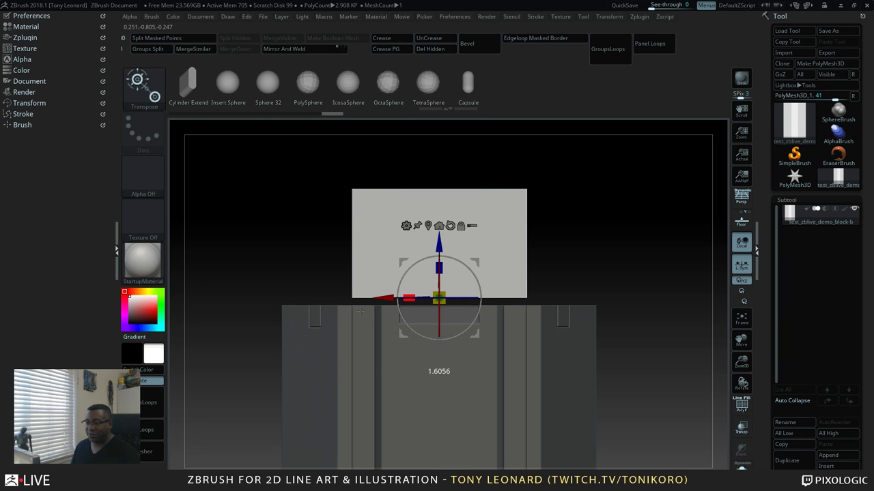
pyautogui.moveTo(641, 323)
pyautogui.mouseDown()
pyautogui.moveTo(643, 341)
pyautogui.moveTo(669, 331)
pyautogui.moveTo(674, 261)
pyautogui.moveTo(656, 329)
pyautogui.mouseUp()
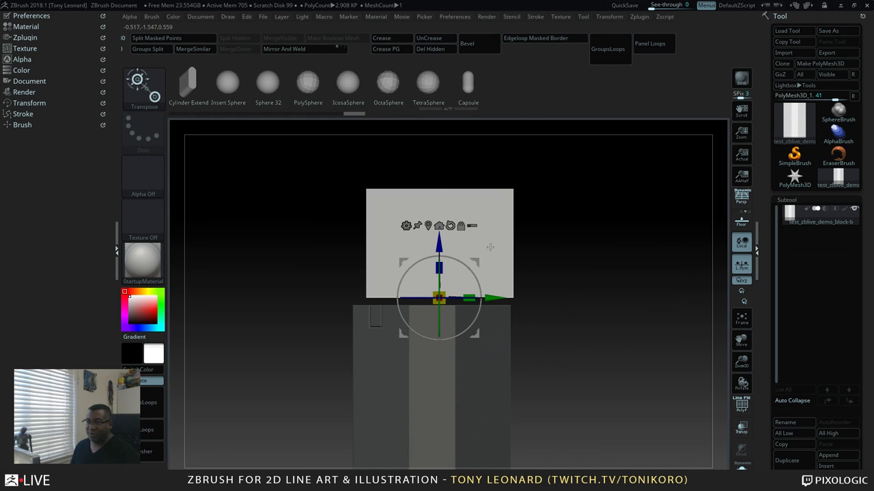
# Split the inserted cube from the block into its own subtool using Split Masked Points
pyautogui.click(187, 88)
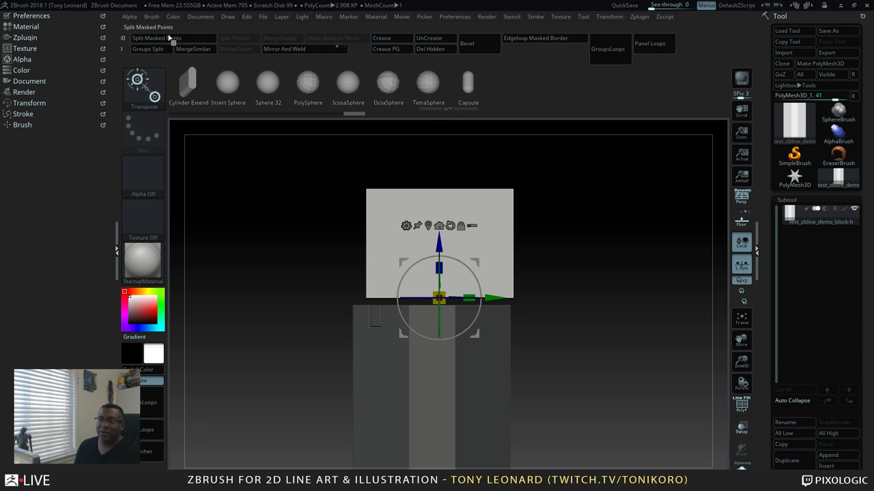
pyautogui.moveTo(643, 284); pyautogui.dragTo(472, 388)
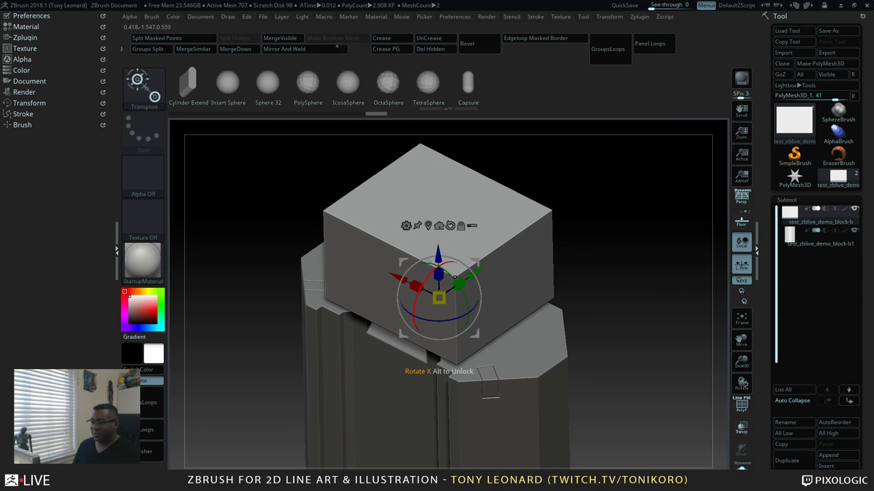
pyautogui.moveTo(636, 286); pyautogui.dragTo(632, 289)
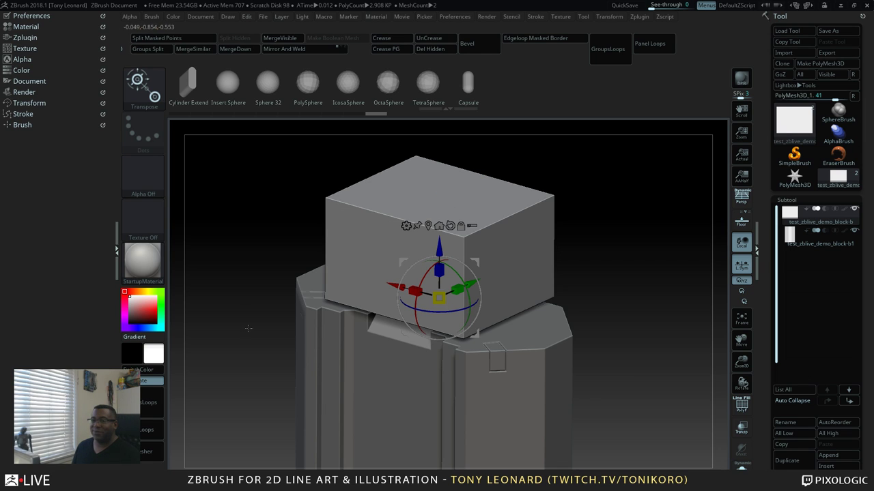
pyautogui.moveTo(686, 290)
pyautogui.mouseDown()
pyautogui.moveTo(649, 296)
pyautogui.moveTo(651, 286)
pyautogui.moveTo(671, 331)
pyautogui.moveTo(695, 301)
pyautogui.mouseUp()
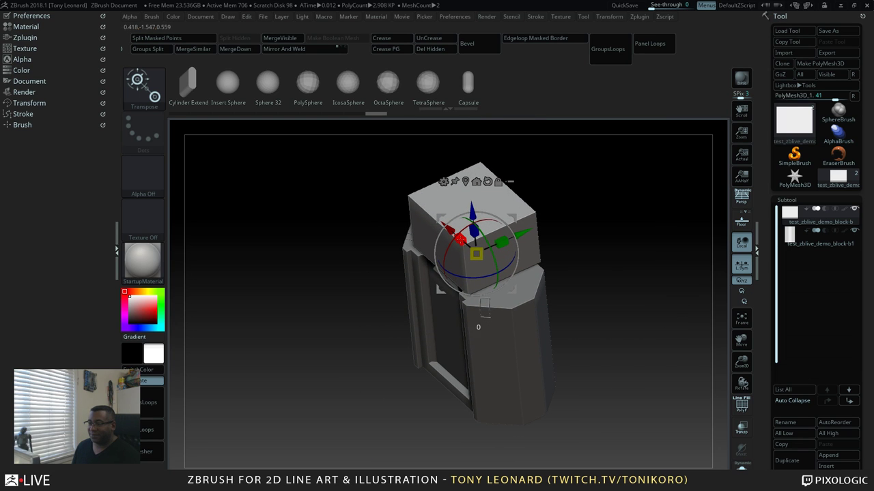
# Scale the cube's height along Z to about 1.18 times and narrow it along X, finishing with a factor of about 0.94
pyautogui.moveTo(459, 239); pyautogui.dragTo(462, 255)
pyautogui.moveTo(618, 307); pyautogui.dragTo(667, 338)
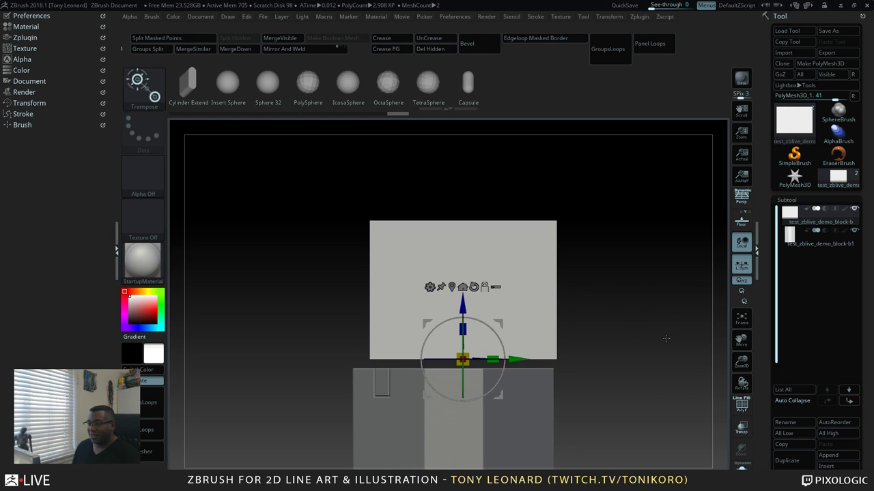
pyautogui.moveTo(467, 328); pyautogui.dragTo(469, 306)
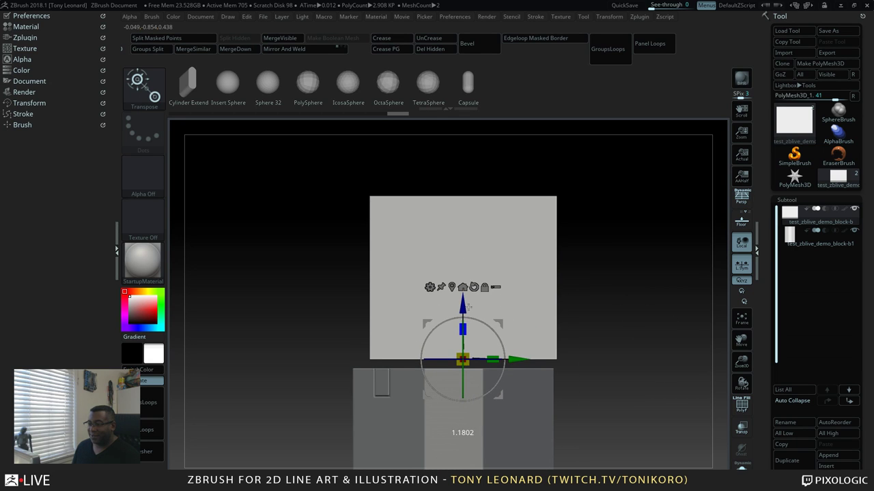
pyautogui.keyDown('alt'); pyautogui.moveTo(604, 327); pyautogui.dragTo(600, 272); pyautogui.keyUp('alt')
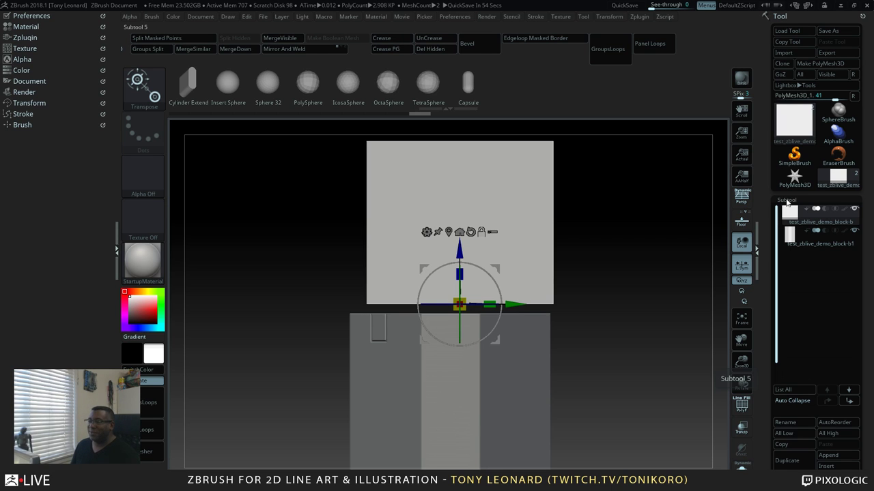
pyautogui.moveTo(565, 202); pyautogui.dragTo(637, 216)
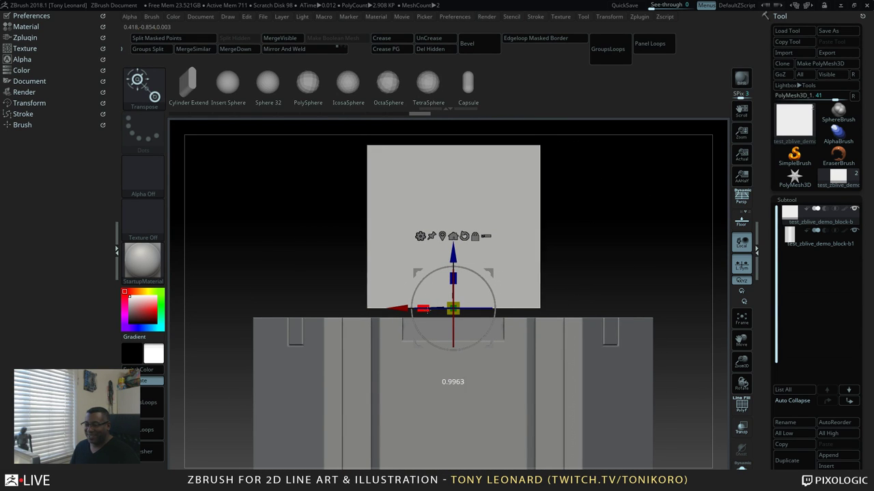
pyautogui.moveTo(424, 309); pyautogui.dragTo(432, 310)
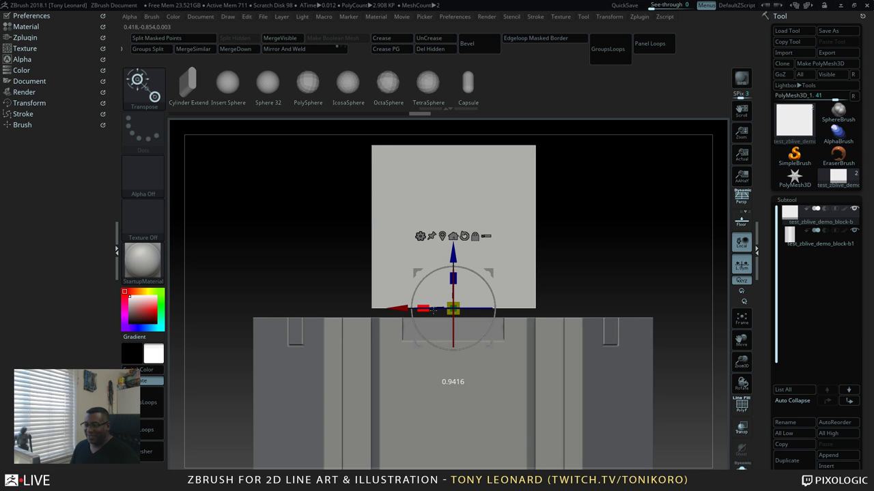
# Raise the cube farther above the block's end in side view and show its polyframe
pyautogui.moveTo(574, 272); pyautogui.dragTo(609, 281)
pyautogui.hotkey('shift', 'f')
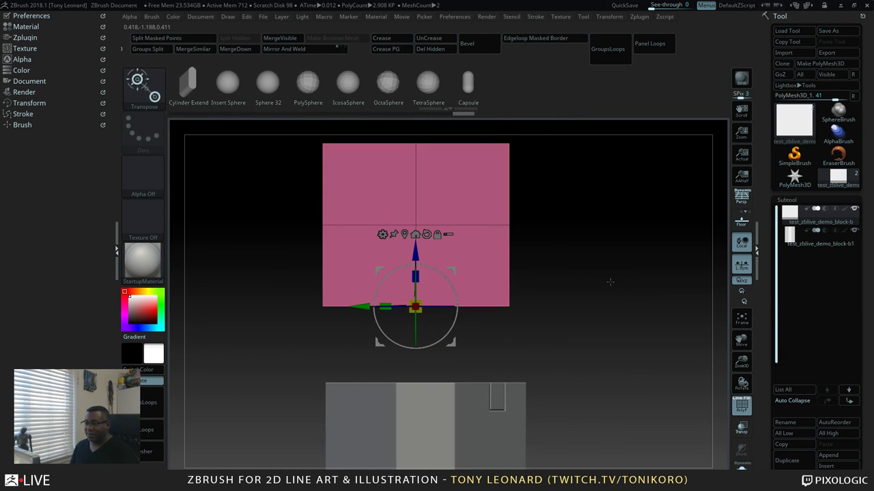
# Mask the cube's points in side view and shift the unmasked ones along Y so its lower side slants inward
pyautogui.keyDown('ctrl'); pyautogui.moveTo(527, 291); pyautogui.dragTo(499, 336); pyautogui.keyUp('ctrl')
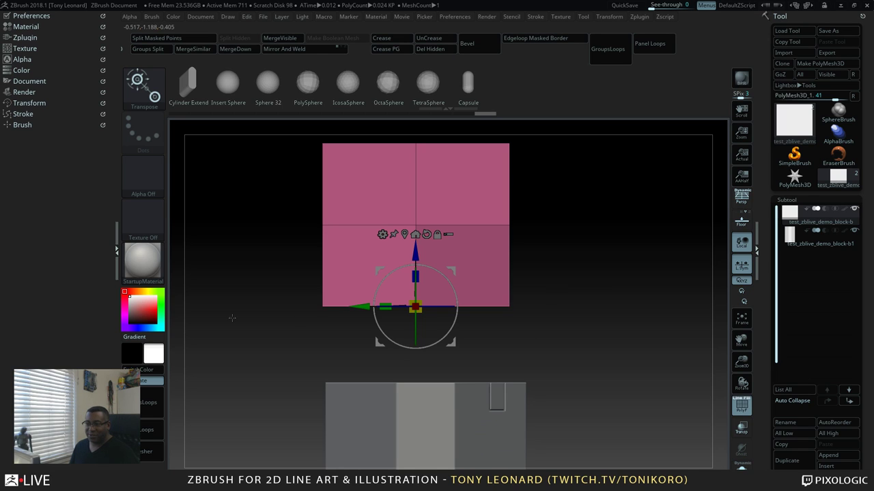
pyautogui.keyDown('ctrl'); pyautogui.click(549, 349); pyautogui.keyUp('ctrl')
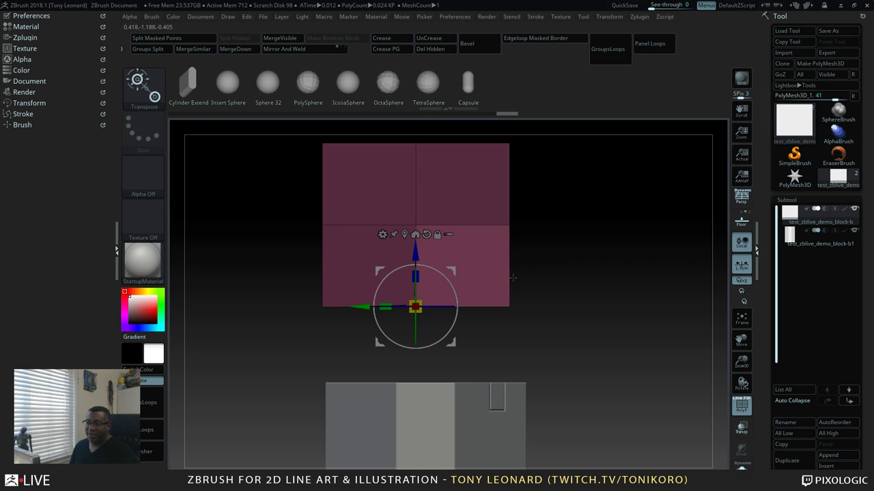
pyautogui.moveTo(384, 305); pyautogui.dragTo(287, 293)
pyautogui.moveTo(532, 304); pyautogui.dragTo(631, 313)
pyautogui.press('q')
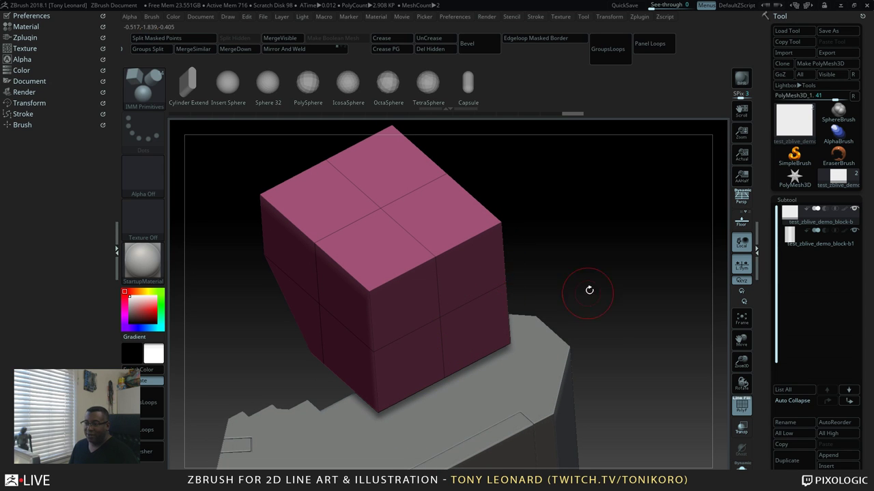
# Examine the cube's slanted side and its alignment with the block's end face from several angles
pyautogui.moveTo(587, 291)
pyautogui.mouseDown()
pyautogui.moveTo(628, 328)
pyautogui.moveTo(589, 347)
pyautogui.moveTo(587, 321)
pyautogui.moveTo(597, 373)
pyautogui.moveTo(643, 355)
pyautogui.moveTo(605, 381)
pyautogui.moveTo(641, 315)
pyautogui.moveTo(641, 362)
pyautogui.moveTo(670, 366)
pyautogui.mouseUp()
pyautogui.keyDown('alt'); pyautogui.moveTo(670, 366); pyautogui.dragTo(655, 393); pyautogui.keyUp('alt')
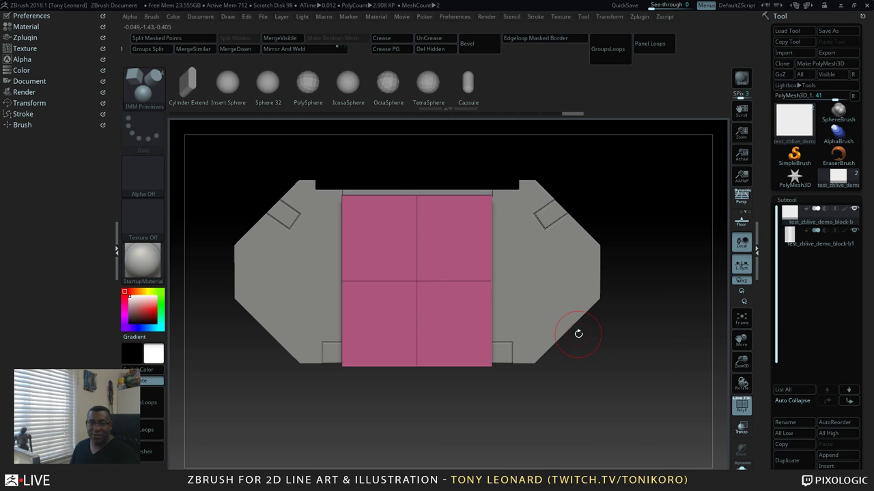
pyautogui.keyDown('alt'); pyautogui.moveTo(527, 402); pyautogui.dragTo(566, 390); pyautogui.keyUp('alt')
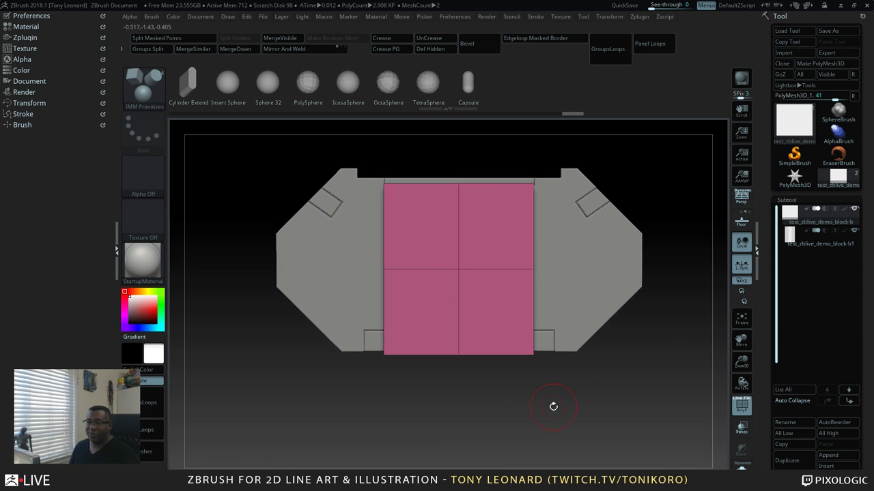
pyautogui.keyDown('alt'); pyautogui.moveTo(504, 423); pyautogui.dragTo(500, 412); pyautogui.keyUp('alt')
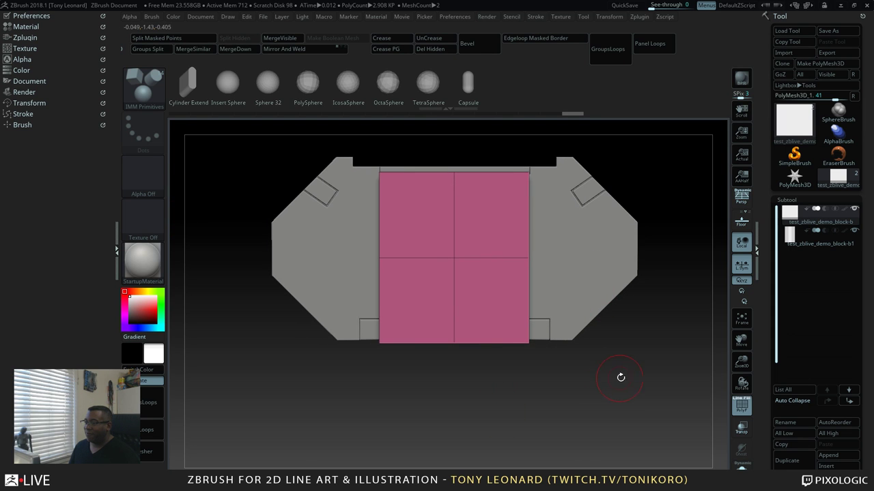
pyautogui.moveTo(620, 377); pyautogui.dragTo(621, 353)
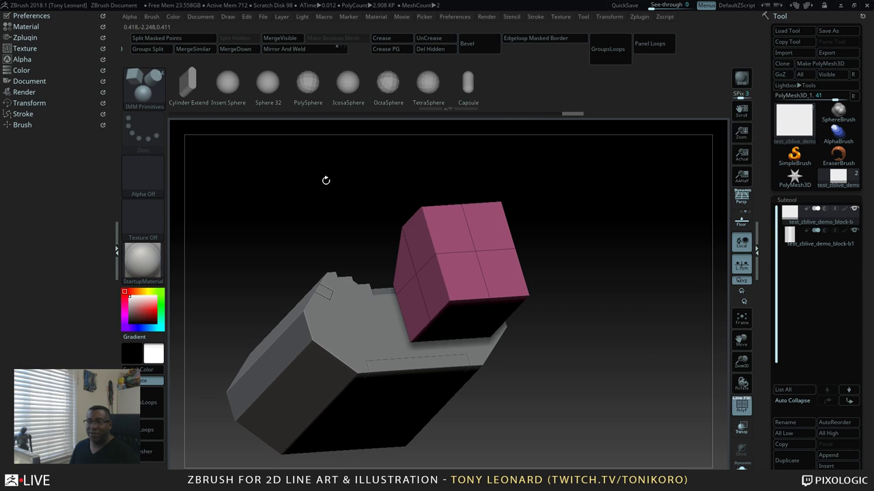
pyautogui.moveTo(643, 286); pyautogui.dragTo(636, 431)
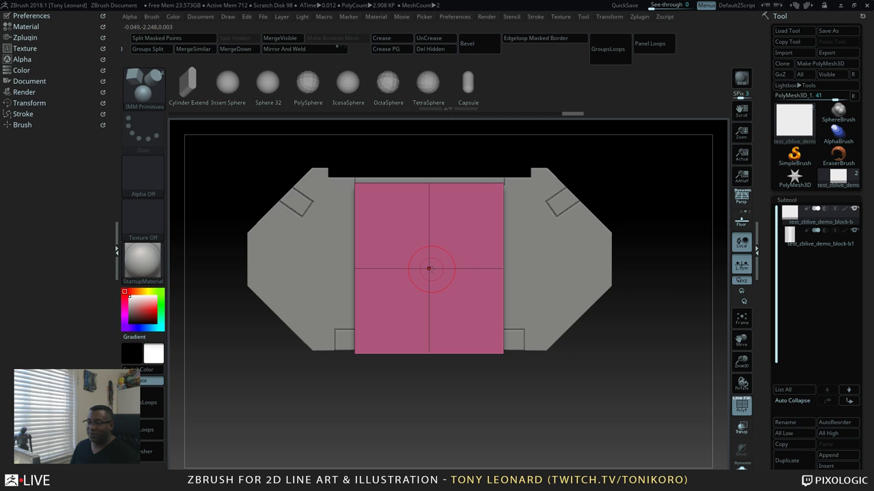
pyautogui.moveTo(576, 408); pyautogui.dragTo(606, 367)
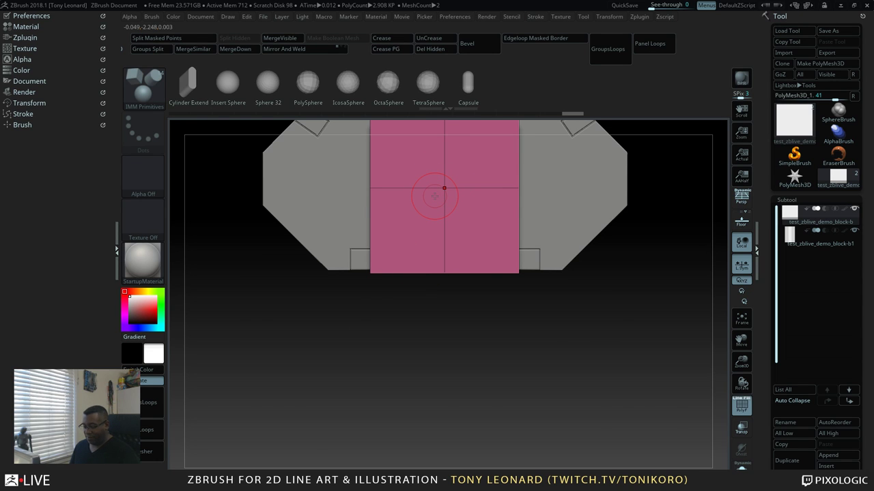
# Choose the Move brush for reshaping the cube
pyautogui.press('b')
pyautogui.press('m')
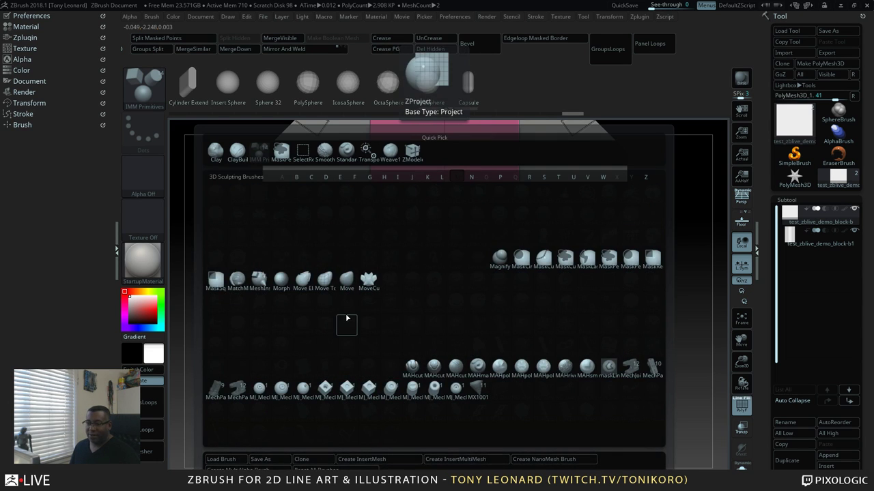
pyautogui.press('v')
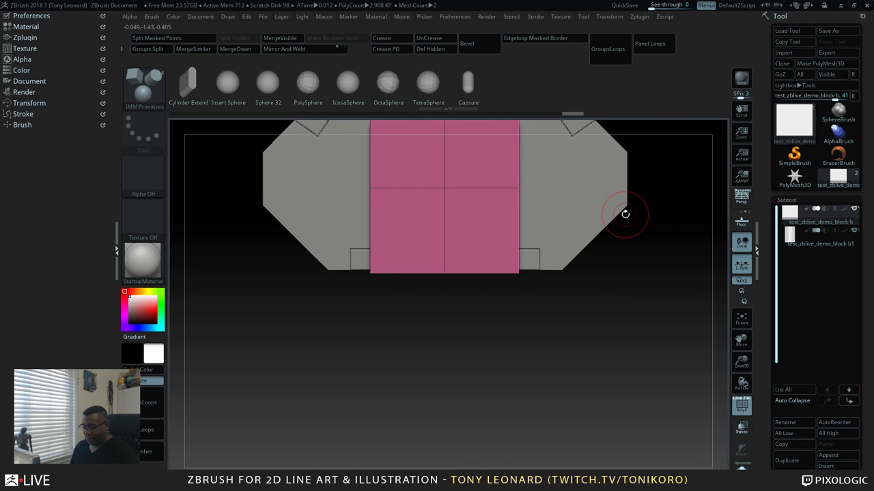
pyautogui.press('b')
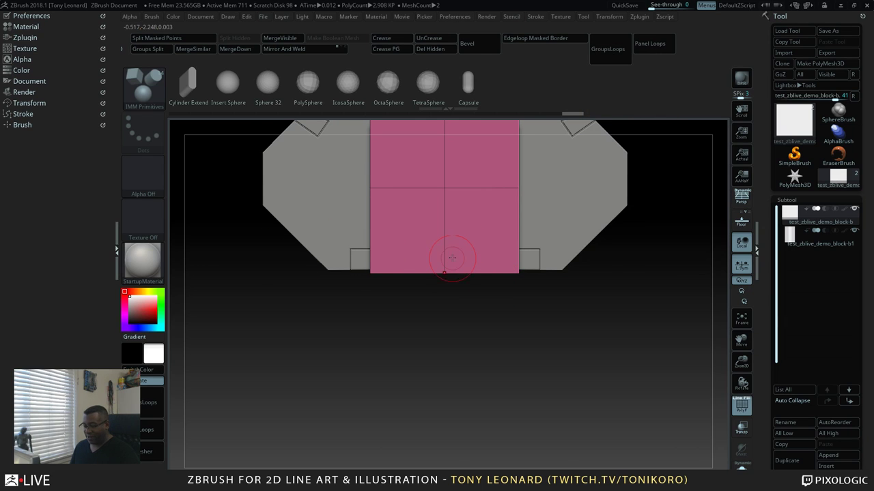
# Insert a cube primitive on the block and split the masked points into a separate subtool
pyautogui.press('m')
pyautogui.click(348, 285)
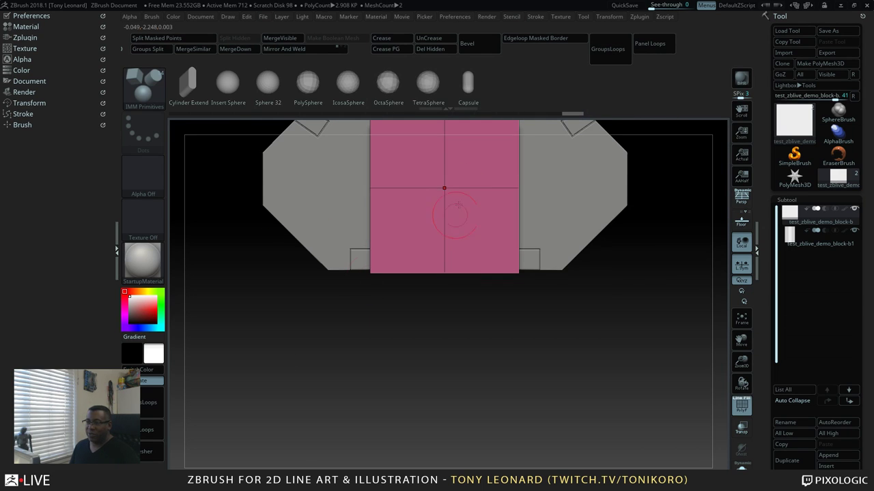
pyautogui.moveTo(445, 189); pyautogui.dragTo(486, 266)
pyautogui.moveTo(518, 342); pyautogui.dragTo(585, 302)
pyautogui.keyDown('alt'); pyautogui.moveTo(618, 278); pyautogui.dragTo(619, 379); pyautogui.keyUp('alt')
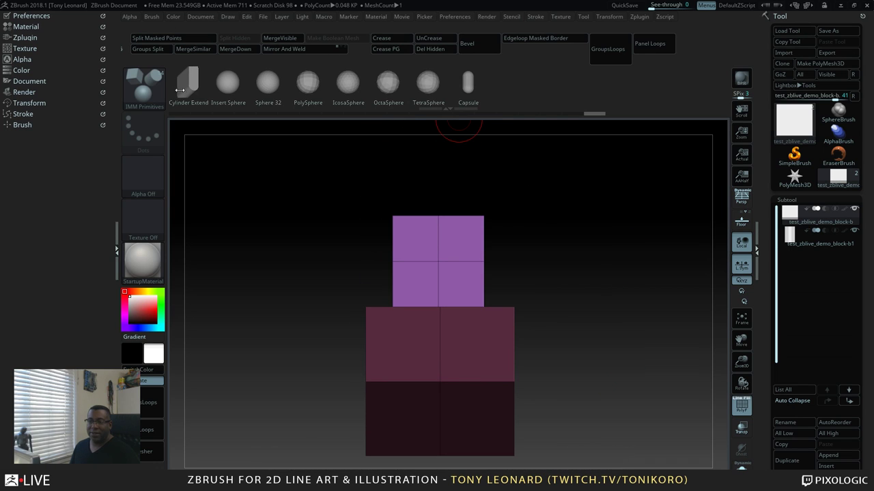
pyautogui.click(191, 38)
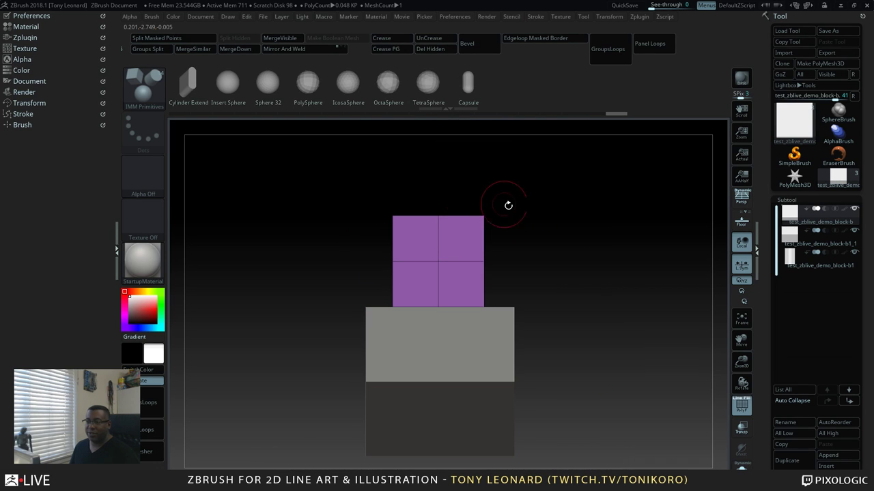
# Scale the cube along Y into a thin plate and move it along Y towards the block's outer edge
pyautogui.press('w')
pyautogui.moveTo(441, 256); pyautogui.dragTo(433, 273)
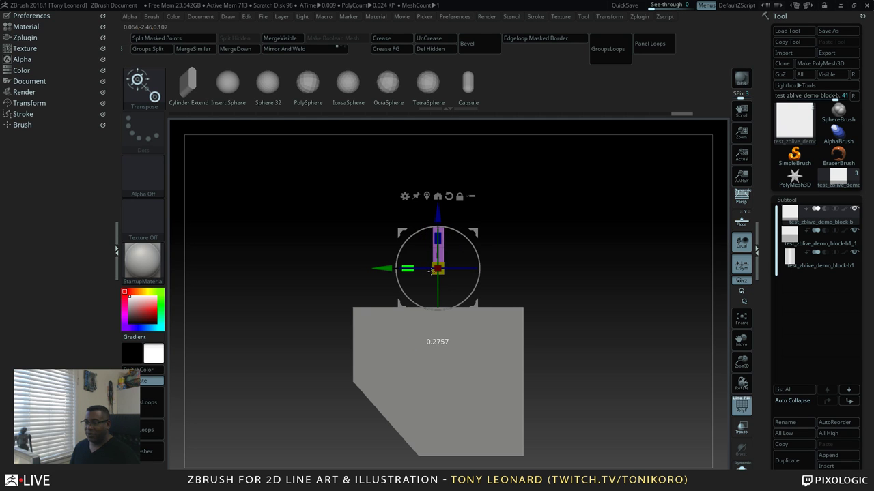
pyautogui.moveTo(560, 269); pyautogui.dragTo(572, 389)
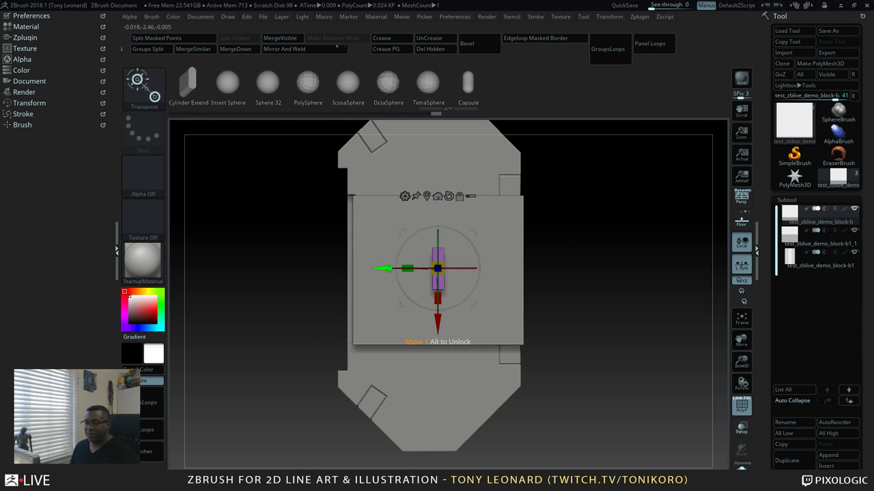
pyautogui.moveTo(389, 268); pyautogui.dragTo(456, 269)
pyautogui.moveTo(600, 321); pyautogui.dragTo(634, 172)
# Switch to the ZModeler brush at a smaller size and set its edge action to Delete with the EdgeLoop Complete target
pyautogui.press('q')
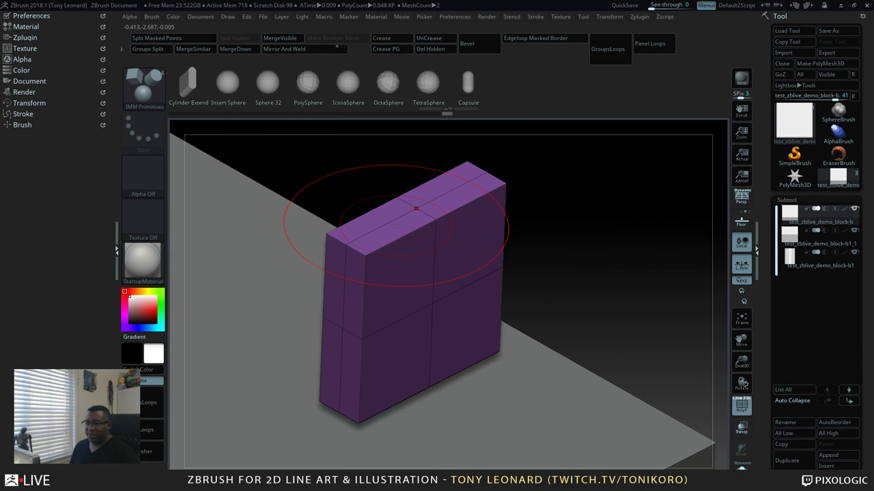
pyautogui.press('b')
pyautogui.press('z')
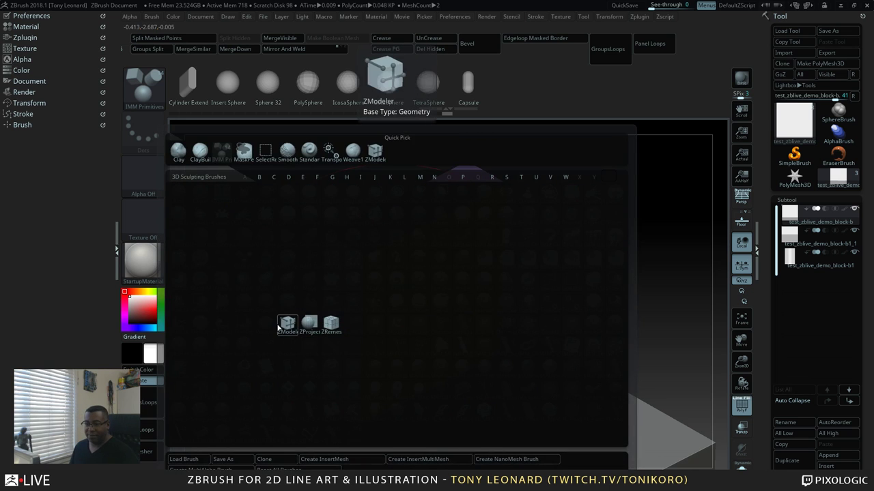
pyautogui.press('m')
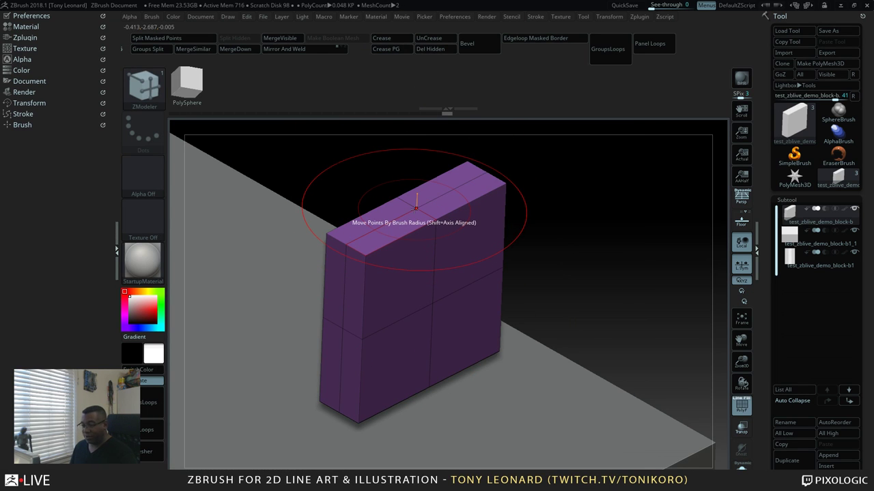
pyautogui.press('[')
pyautogui.press('[')
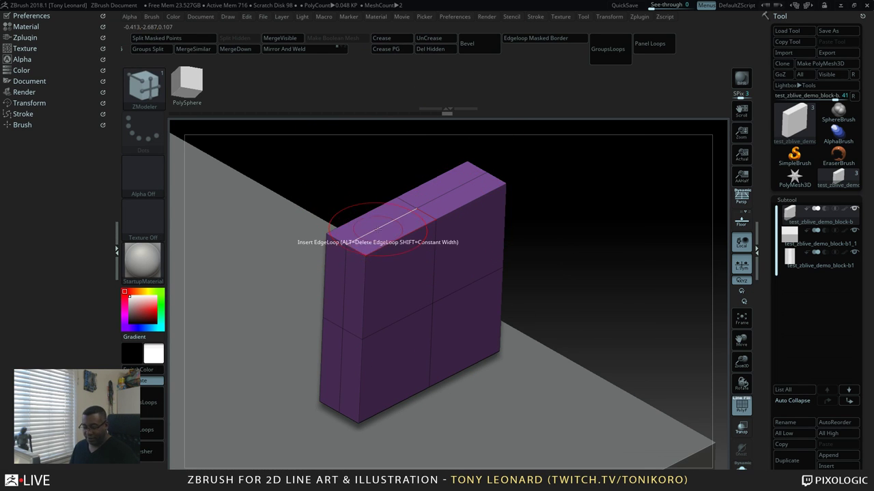
pyautogui.press('space')
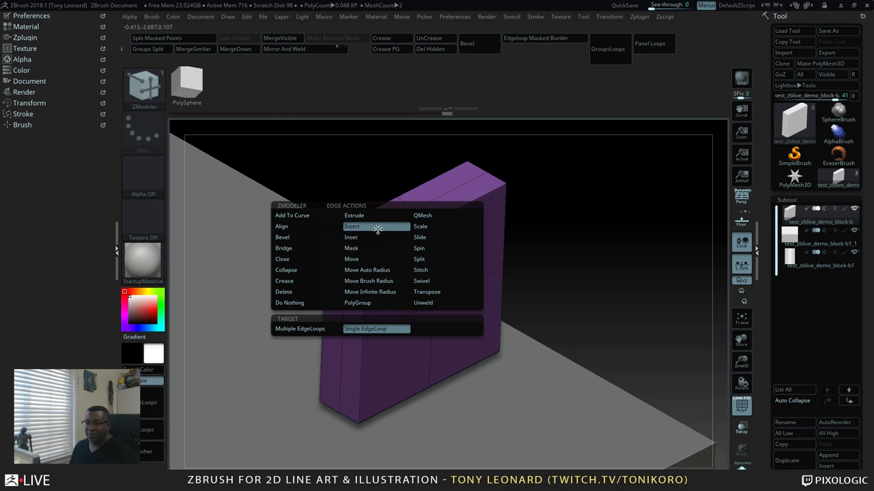
pyautogui.click(308, 293)
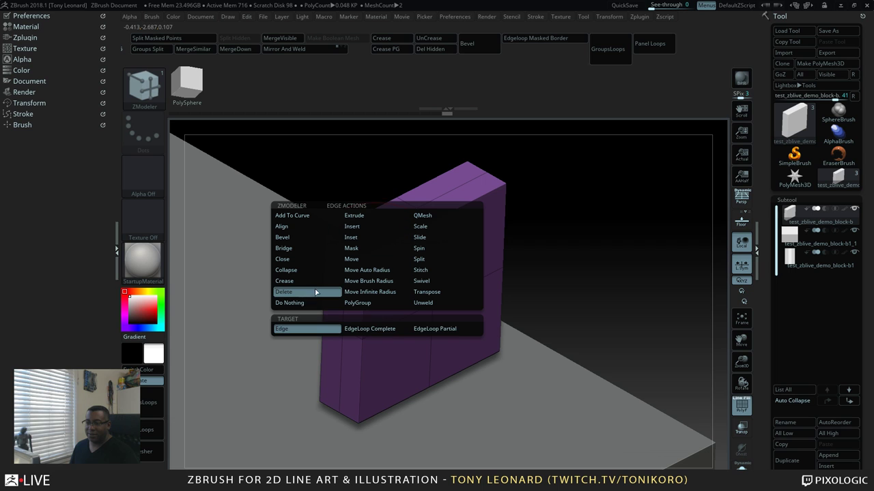
pyautogui.click(375, 329)
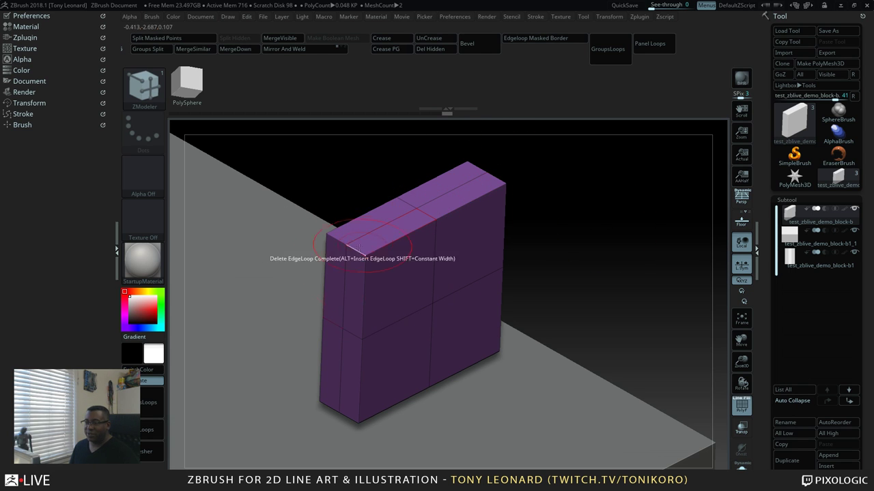
# Set the ZModeler polygon action to Do Nothing
pyautogui.press('space')
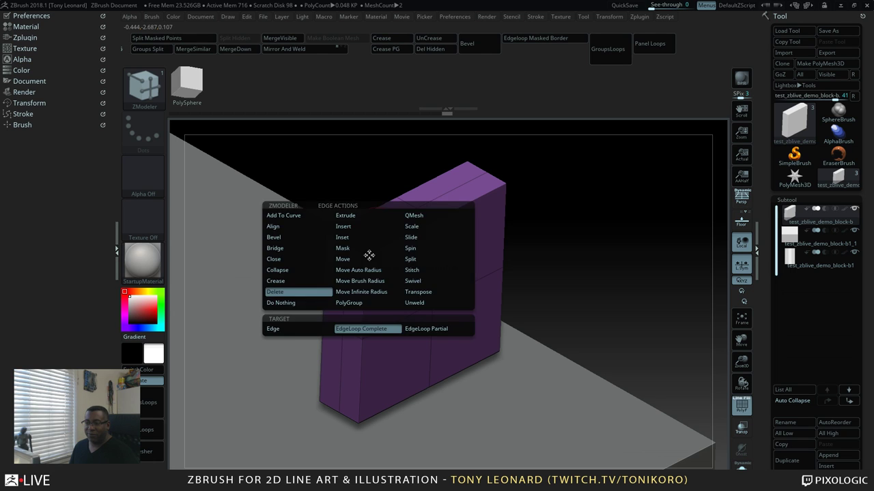
pyautogui.press('space')
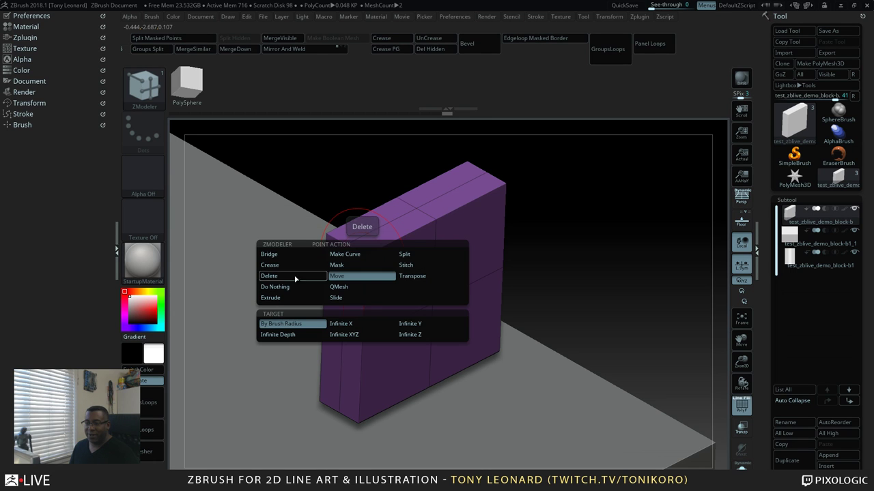
pyautogui.press('space')
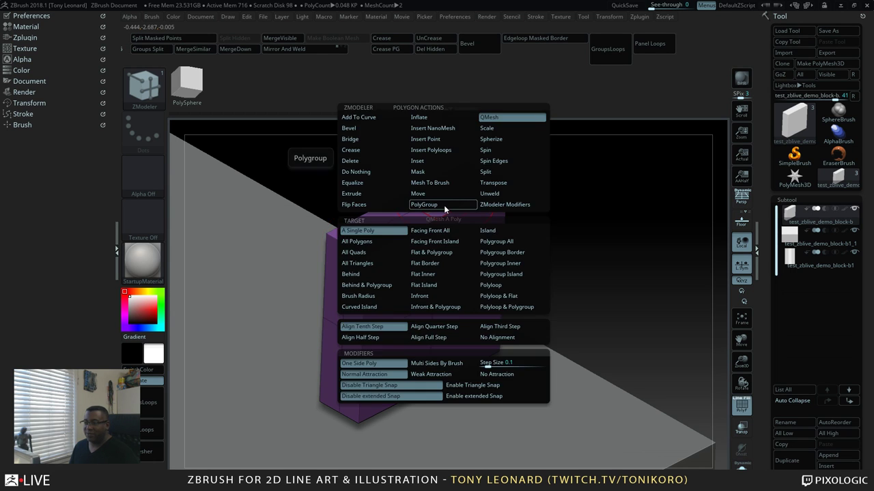
pyautogui.click(372, 172)
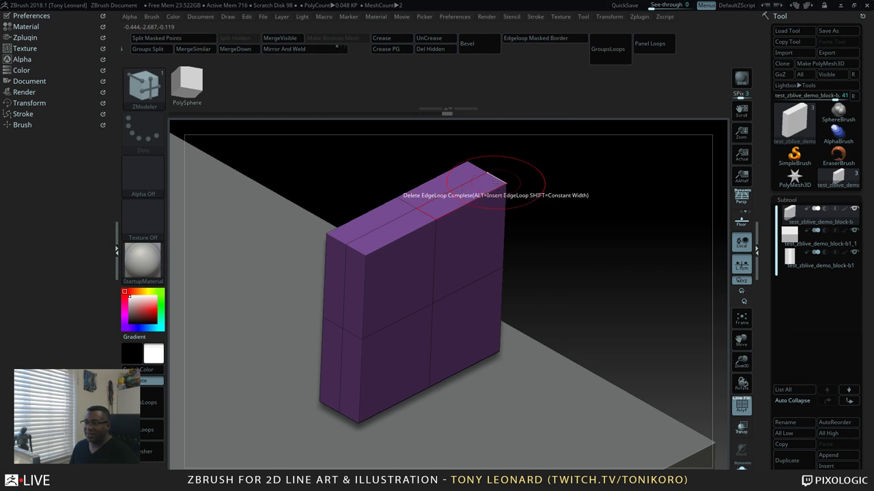
# Delete the central edge loops of the plate to leave a plain six-sided box
pyautogui.moveTo(552, 231); pyautogui.dragTo(599, 194)
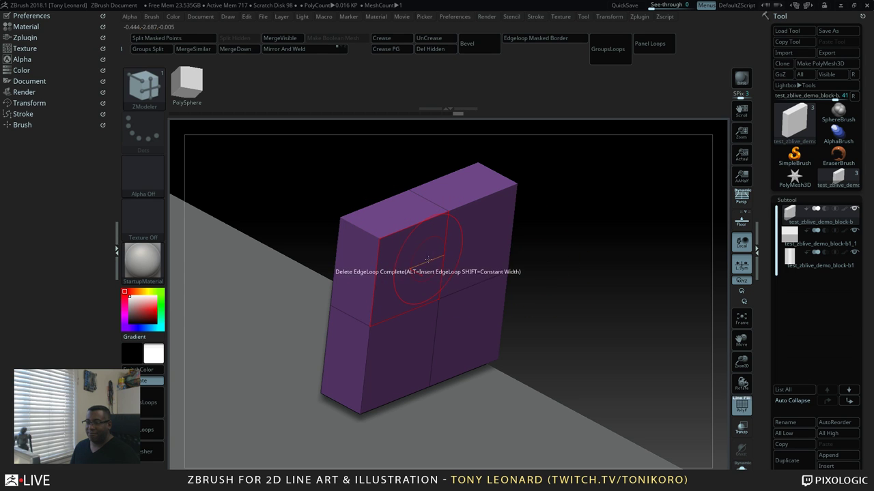
pyautogui.click(435, 262)
pyautogui.moveTo(580, 240); pyautogui.dragTo(519, 254)
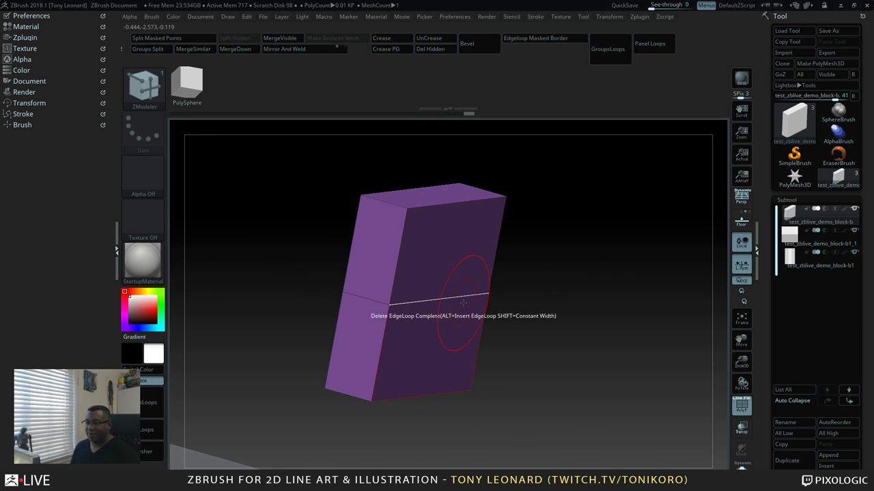
pyautogui.click(454, 273)
pyautogui.moveTo(626, 290); pyautogui.dragTo(564, 202)
# Move the plate along Y to straddle the block's outer edge and lower it along Z to the block's upper end
pyautogui.moveTo(605, 162); pyautogui.dragTo(482, 207)
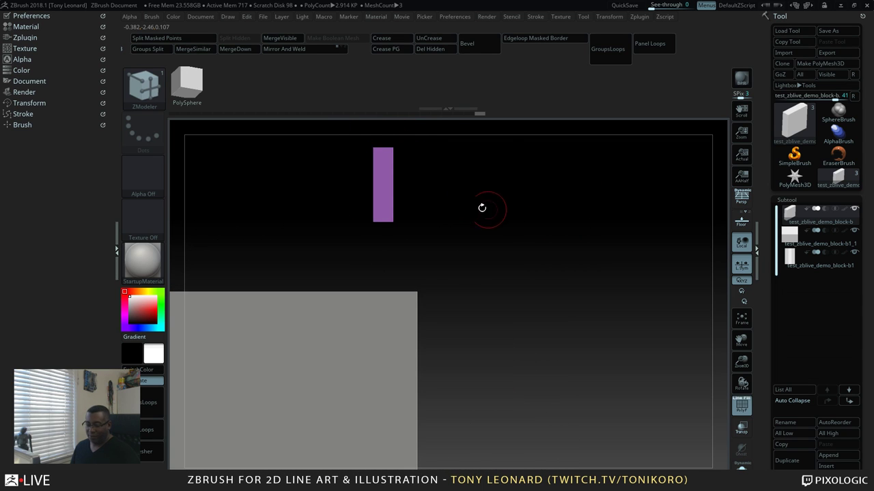
pyautogui.press('w')
pyautogui.moveTo(336, 221); pyautogui.dragTo(372, 222)
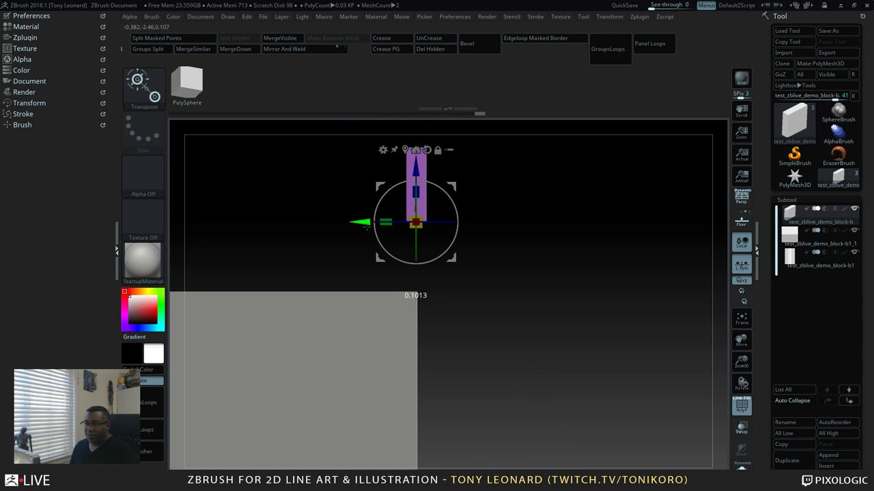
pyautogui.moveTo(418, 163); pyautogui.dragTo(427, 298)
# Duplicate the plate along X so the copy overhangs the block's corner, and split the original into its own subtool
pyautogui.moveTo(580, 294); pyautogui.dragTo(565, 242)
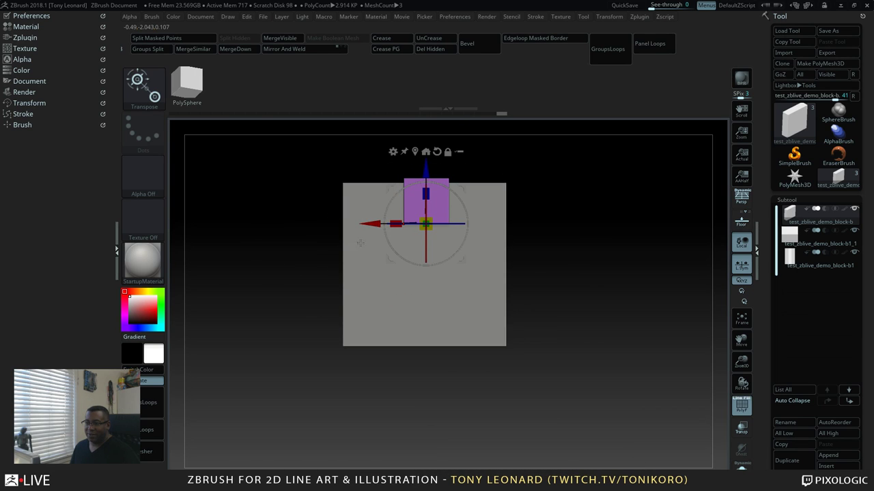
pyautogui.keyDown('ctrl'); pyautogui.moveTo(372, 223); pyautogui.dragTo(298, 223); pyautogui.keyUp('ctrl')
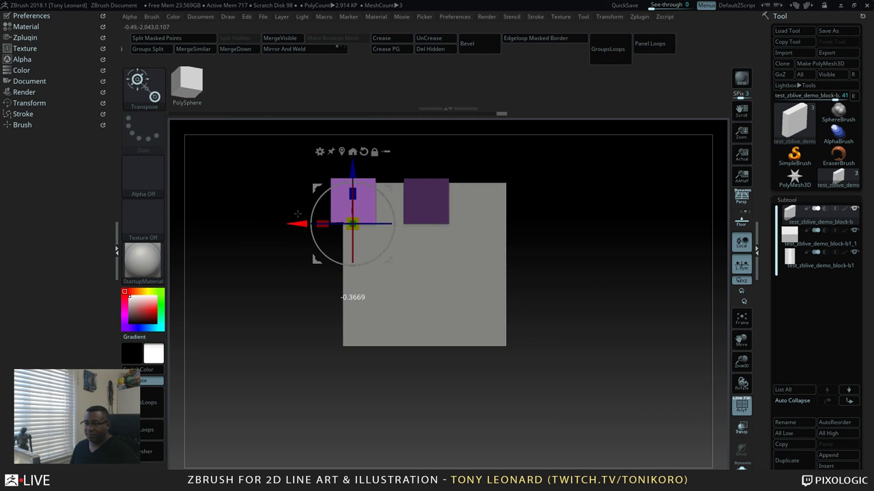
pyautogui.click(185, 38)
# Thicken the duplicated plate along Y and shift it along Y against the block's corner
pyautogui.moveTo(242, 243); pyautogui.dragTo(166, 214)
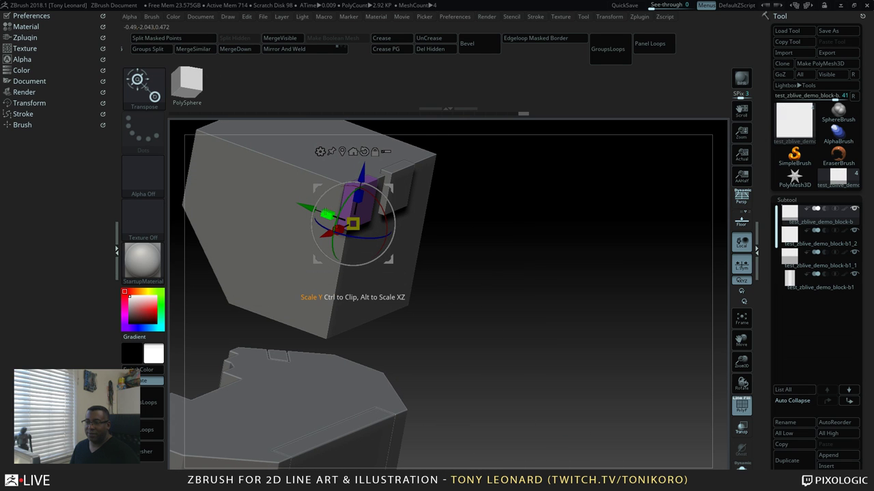
pyautogui.moveTo(326, 216); pyautogui.dragTo(286, 193)
pyautogui.moveTo(498, 280); pyautogui.dragTo(539, 369)
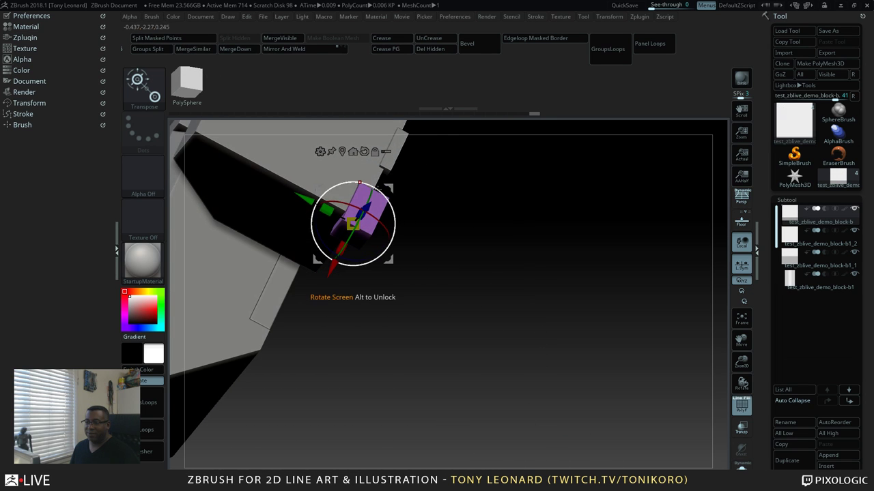
pyautogui.moveTo(303, 201); pyautogui.dragTo(290, 194)
pyautogui.moveTo(573, 348); pyautogui.dragTo(636, 346)
# Insert two edge loops across the thickened corner piece, one in line with the block's side edge and one near its inner end
pyautogui.keyDown('alt'); pyautogui.moveTo(674, 232); pyautogui.dragTo(653, 307); pyautogui.keyUp('alt')
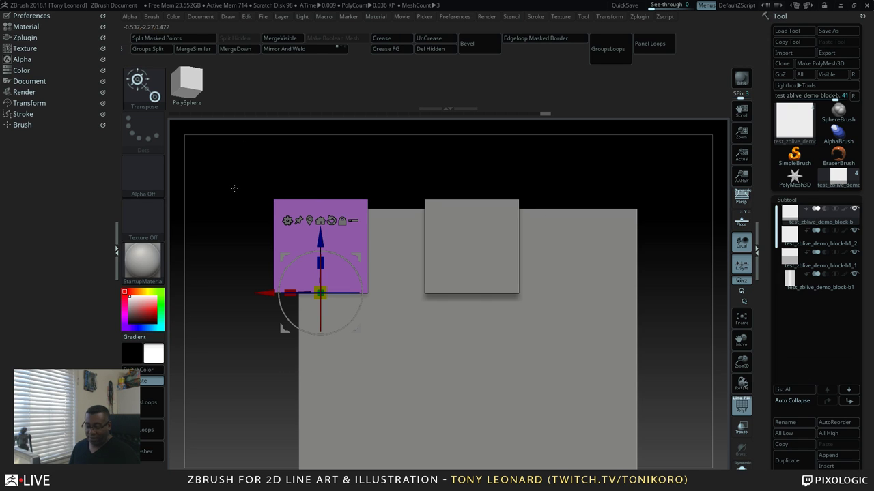
pyautogui.press('q')
pyautogui.press('space')
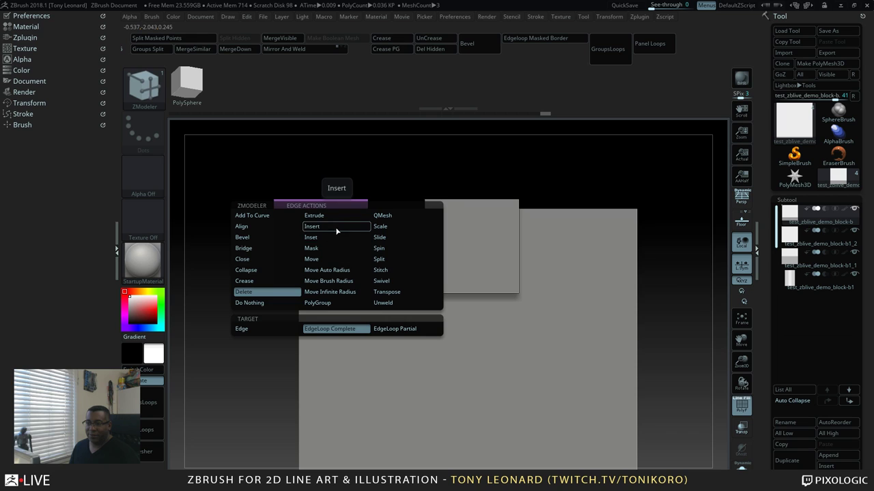
pyautogui.click(312, 226)
pyautogui.click(324, 294)
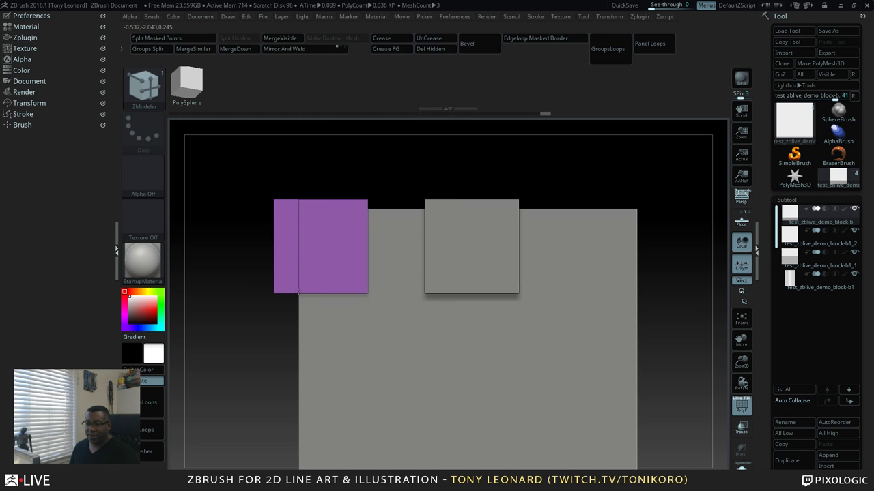
pyautogui.click(342, 294)
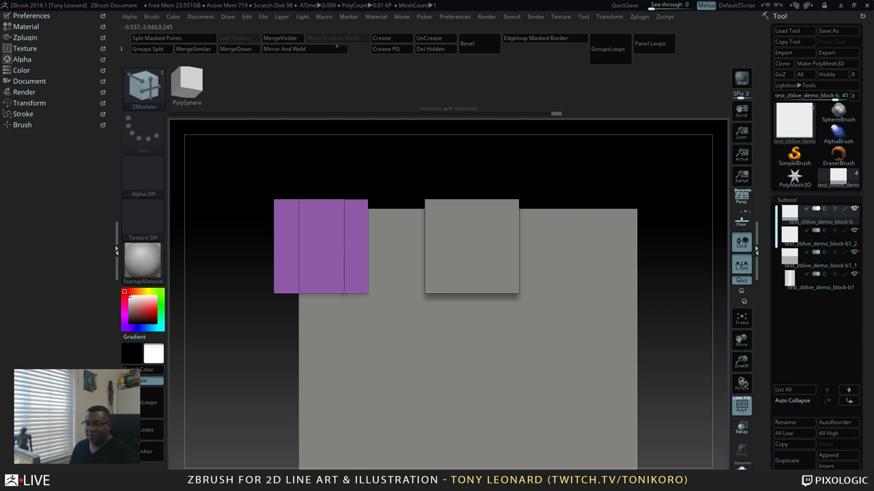
# Isolate the corner piece in Solo view and set the ZModeler polygon action to QMesh on a single poly
pyautogui.moveTo(259, 308); pyautogui.dragTo(290, 256)
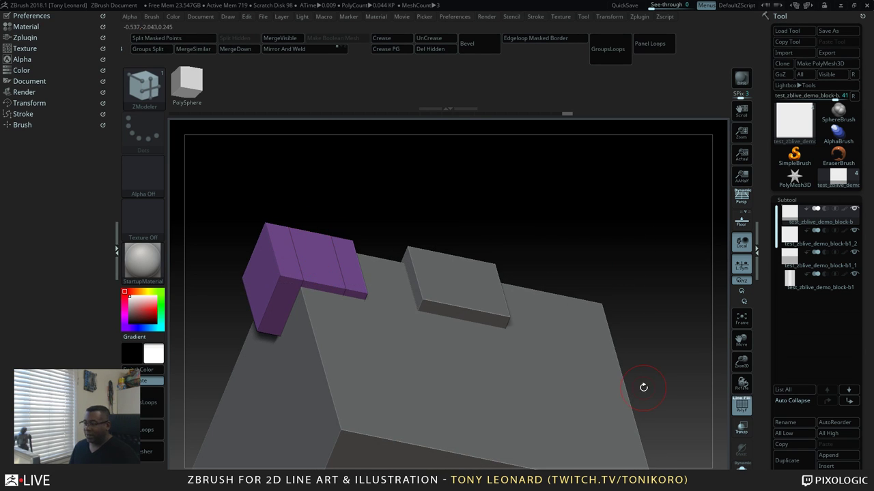
pyautogui.click(741, 467)
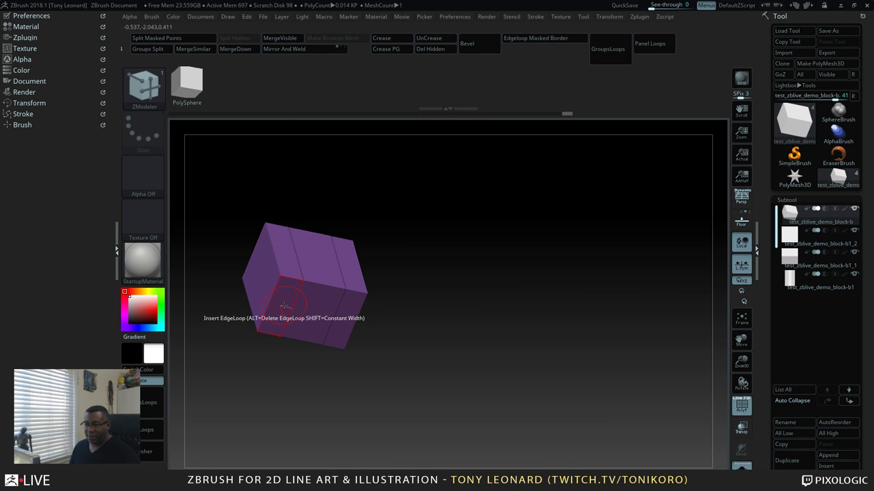
pyautogui.press('space')
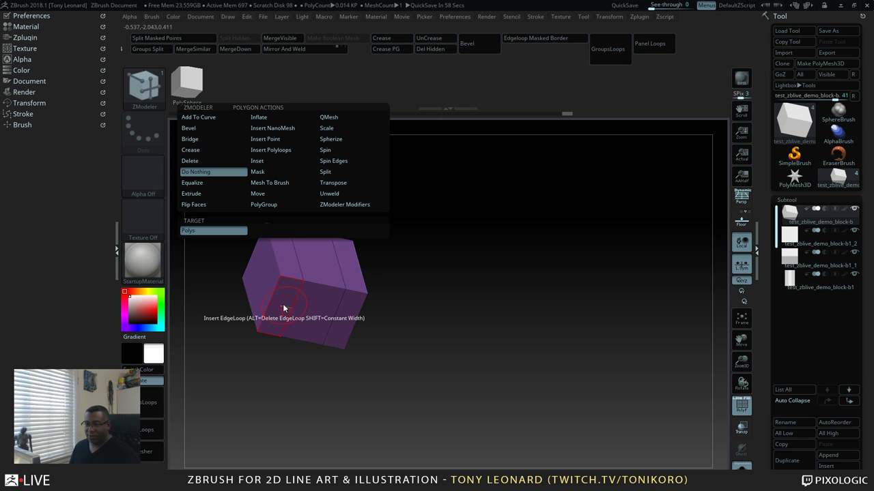
pyautogui.click(328, 118)
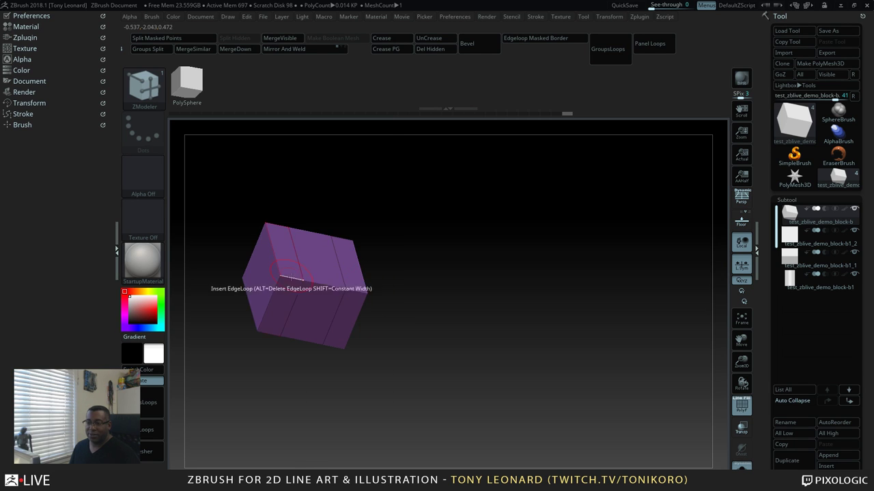
pyautogui.press('space')
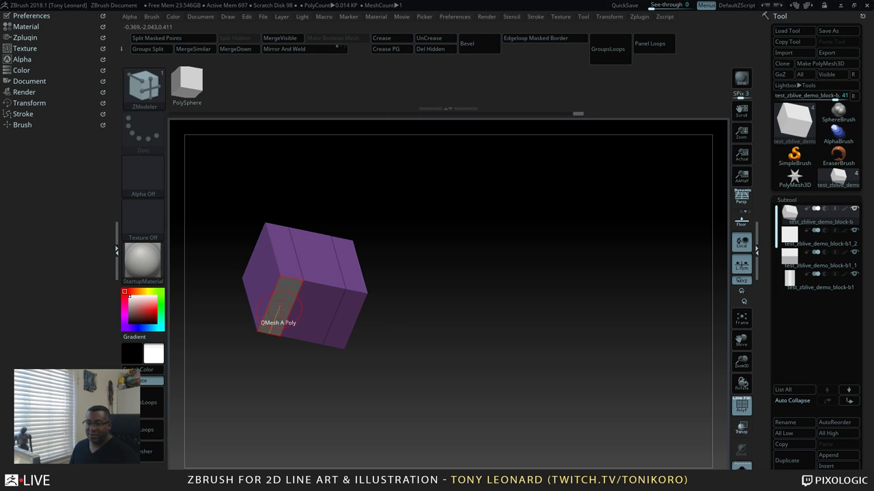
pyautogui.press('space')
# Extrude the narrow end strip on the corner piece's inner face outward with QMesh
pyautogui.click(279, 307)
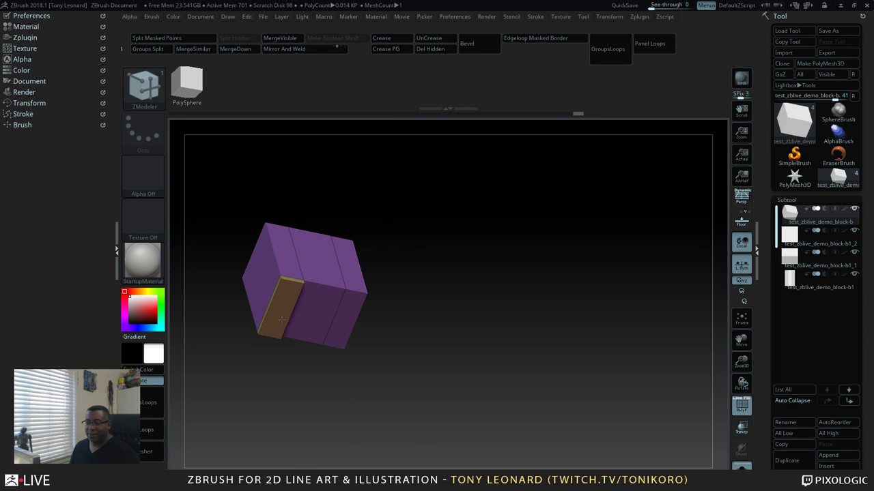
pyautogui.moveTo(281, 319); pyautogui.dragTo(284, 347)
pyautogui.moveTo(447, 369); pyautogui.dragTo(454, 339)
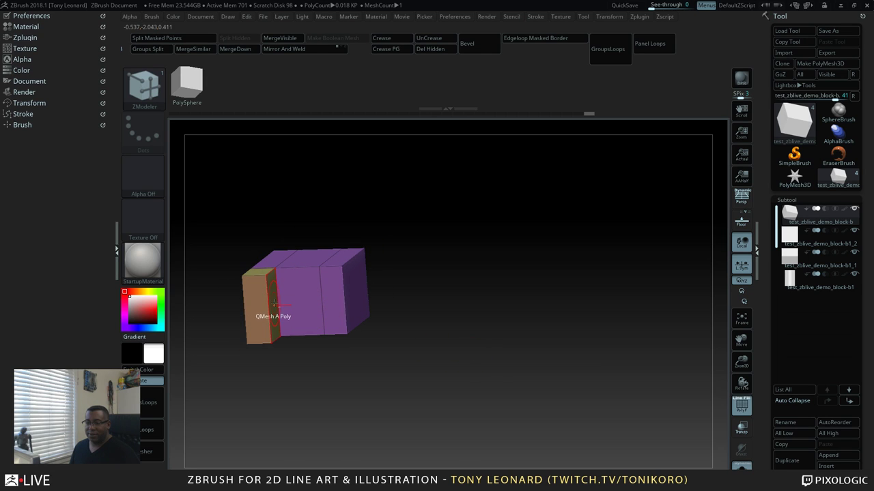
# Try extruding the side face of the projecting strip across the corner piece's middle section with QMesh
pyautogui.moveTo(279, 307); pyautogui.dragTo(300, 319)
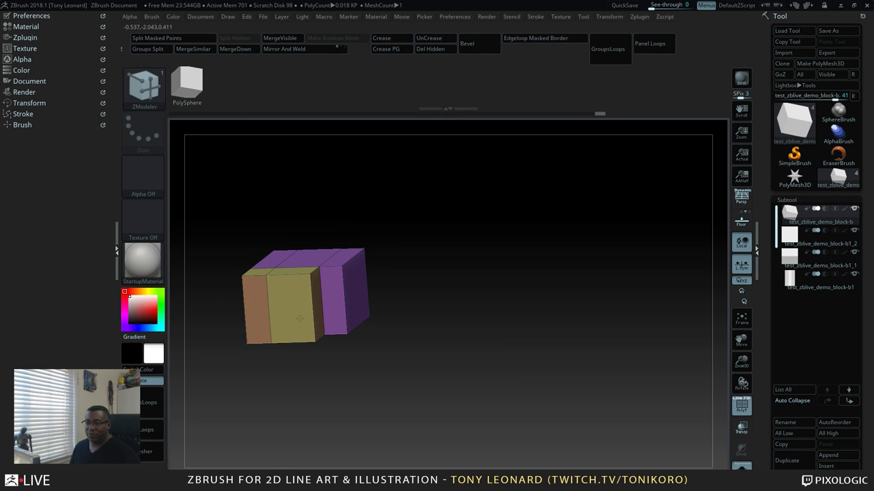
pyautogui.moveTo(445, 327)
pyautogui.mouseDown()
pyautogui.moveTo(383, 350)
pyautogui.moveTo(384, 380)
pyautogui.moveTo(387, 359)
pyautogui.mouseUp()
pyautogui.press('ctrl')
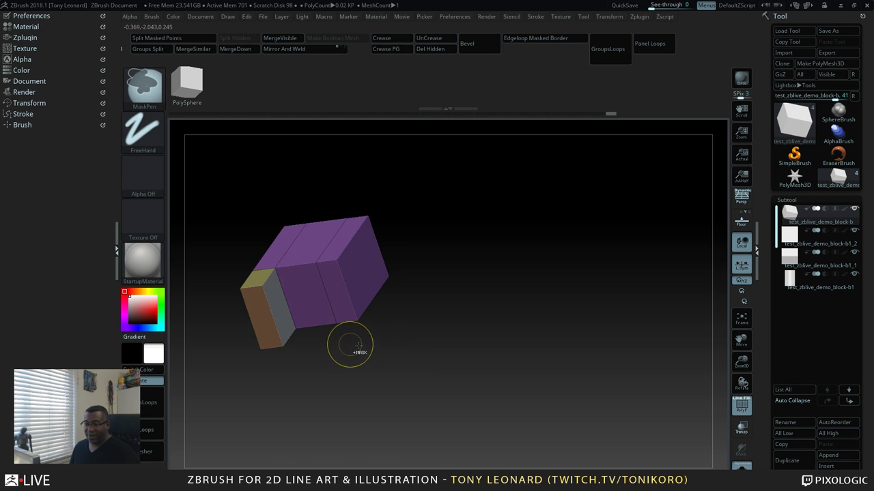
# Try QMesh again on the projecting strip's side face, filling out to the corner piece's second edge loop
pyautogui.moveTo(369, 394)
pyautogui.mouseDown()
pyautogui.moveTo(389, 384)
pyautogui.moveTo(357, 377)
pyautogui.moveTo(429, 370)
pyautogui.moveTo(458, 378)
pyautogui.moveTo(446, 337)
pyautogui.moveTo(468, 390)
pyautogui.moveTo(453, 377)
pyautogui.moveTo(441, 394)
pyautogui.moveTo(455, 374)
pyautogui.moveTo(458, 396)
pyautogui.moveTo(438, 370)
pyautogui.mouseUp()
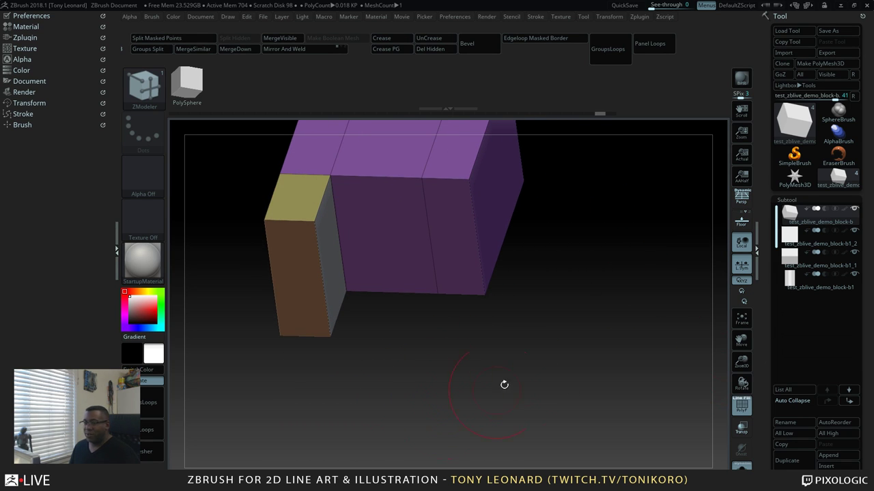
pyautogui.moveTo(504, 385); pyautogui.dragTo(357, 224)
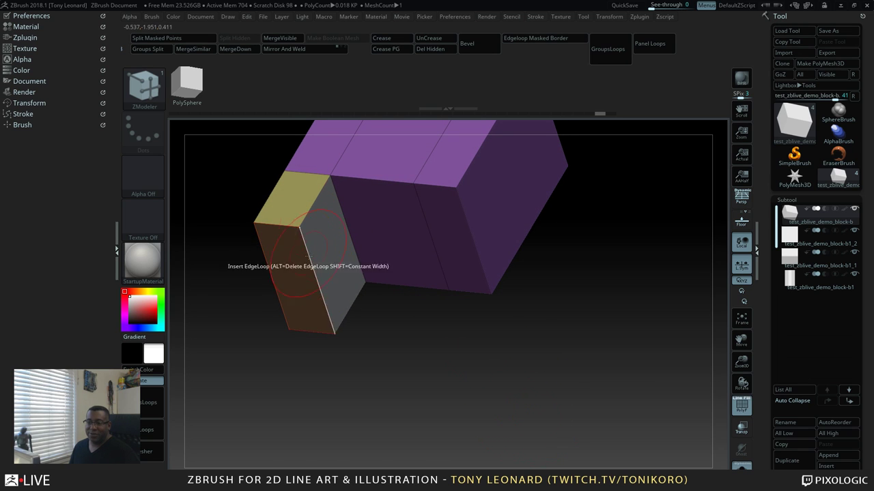
pyautogui.press('space')
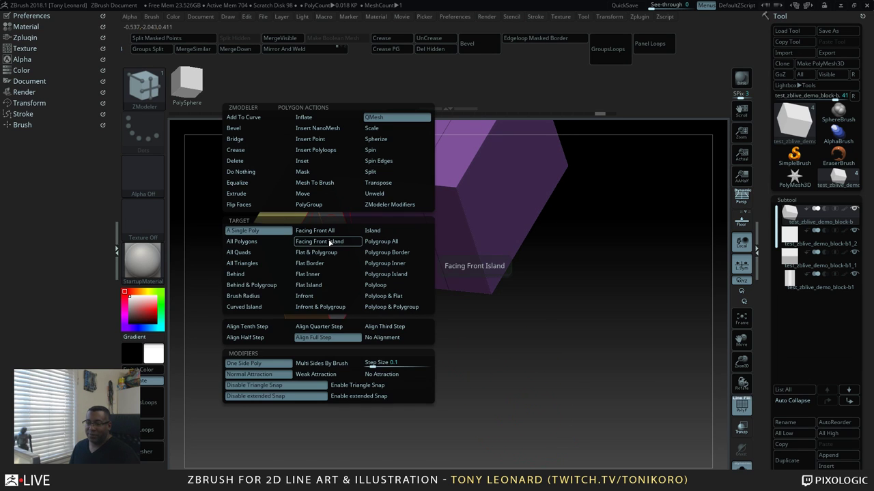
pyautogui.click(327, 339)
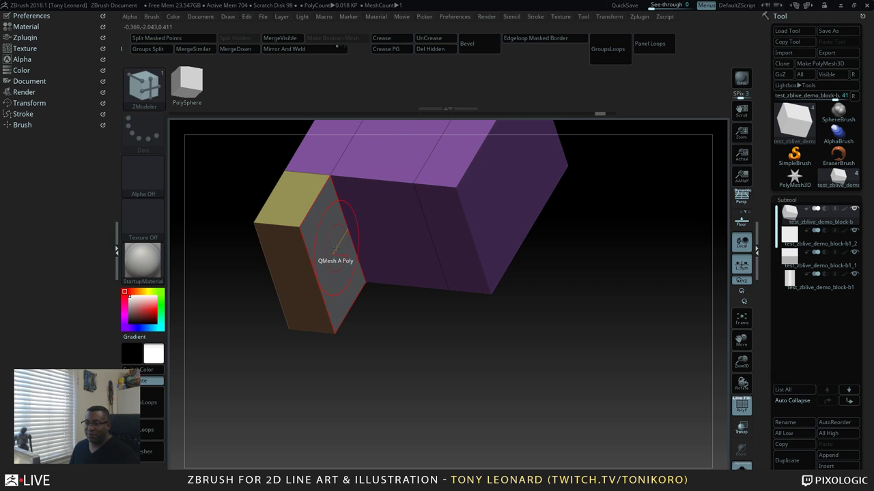
pyautogui.moveTo(336, 247); pyautogui.dragTo(335, 246)
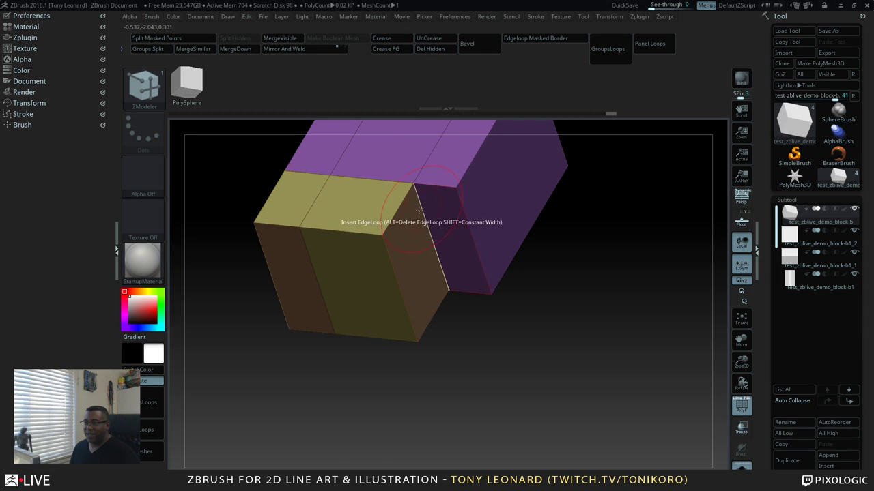
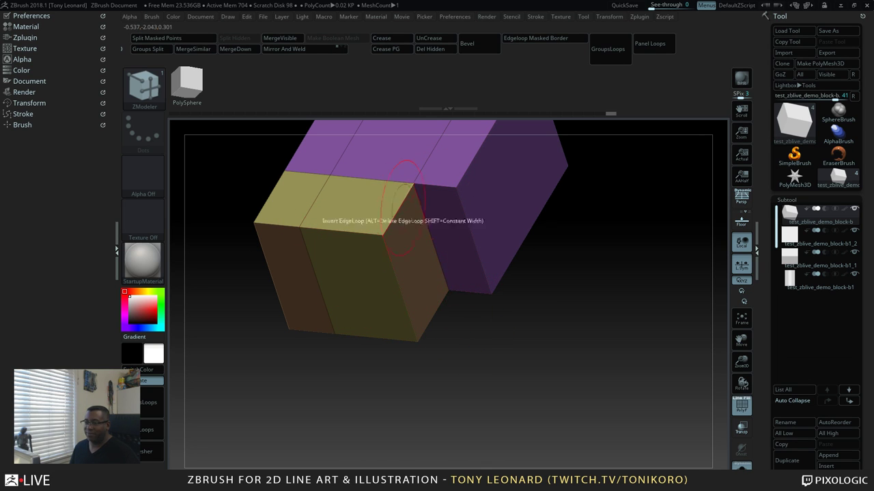
pyautogui.moveTo(499, 398); pyautogui.dragTo(522, 406)
pyautogui.moveTo(383, 285); pyautogui.dragTo(458, 293)
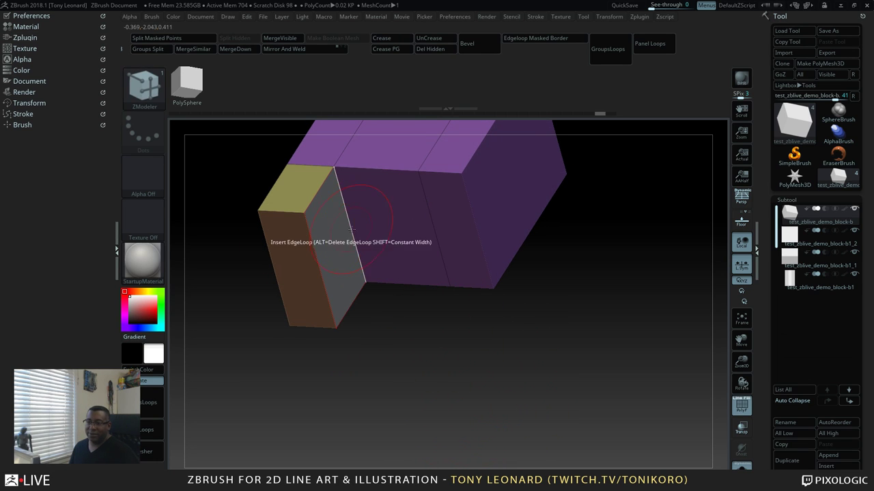
# Extrude the projecting strip's side face only partway with QMesh, forming a slanted face down to the second edge loop
pyautogui.press('space')
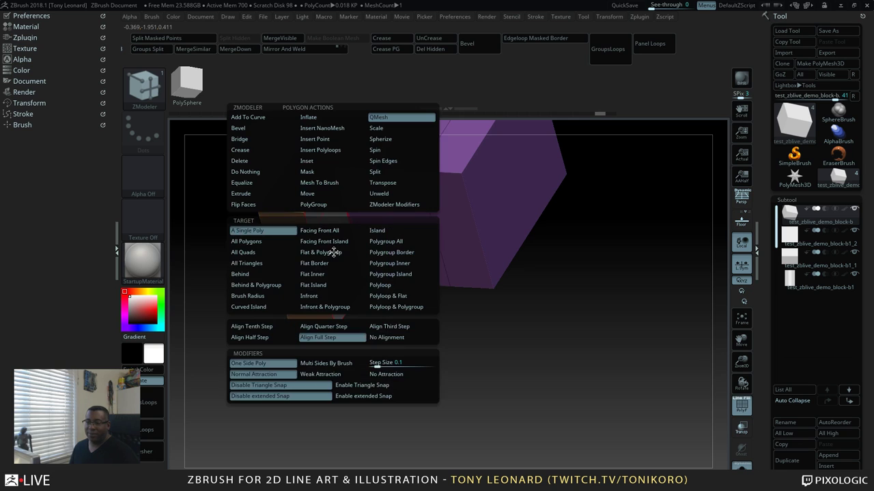
pyautogui.click(339, 328)
pyautogui.moveTo(331, 245); pyautogui.dragTo(371, 250)
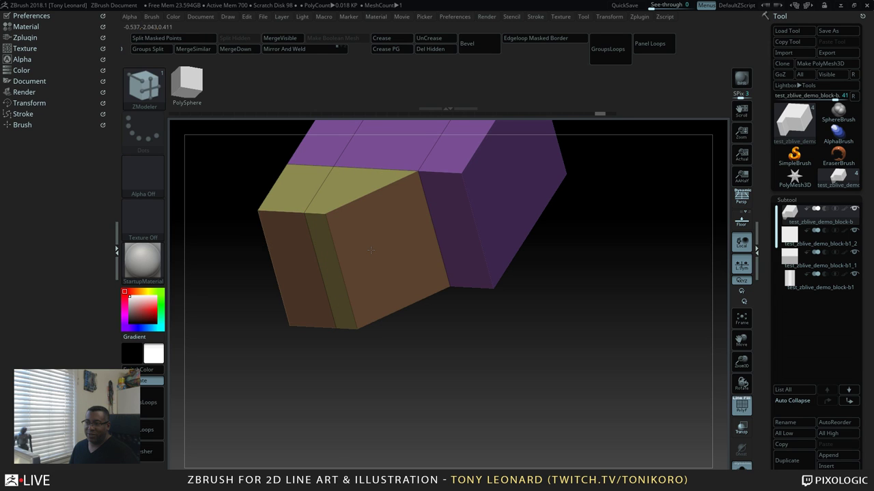
pyautogui.moveTo(510, 405)
pyautogui.mouseDown()
pyautogui.moveTo(522, 398)
pyautogui.moveTo(509, 390)
pyautogui.mouseUp()
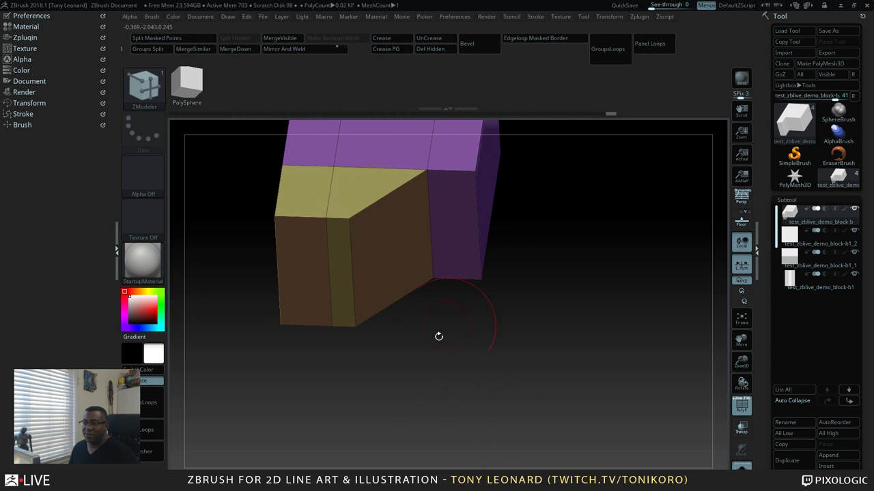
pyautogui.keyDown('alt'); pyautogui.moveTo(460, 394); pyautogui.dragTo(428, 324); pyautogui.keyUp('alt')
pyautogui.keyDown('alt'); pyautogui.moveTo(459, 280); pyautogui.dragTo(536, 422); pyautogui.keyUp('alt')
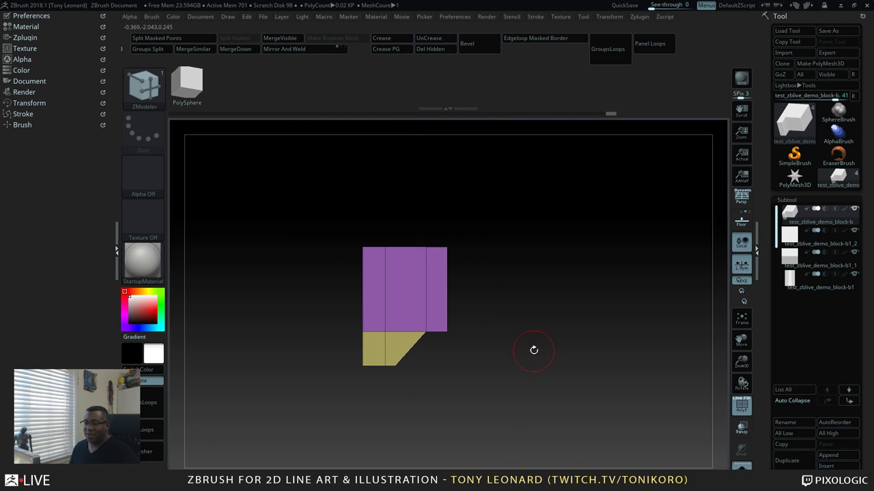
# Try a single-row complete edge loop bevel around the outer end face of the corner piece's larger section
pyautogui.keyDown('alt'); pyautogui.moveTo(534, 350); pyautogui.dragTo(574, 324); pyautogui.keyUp('alt')
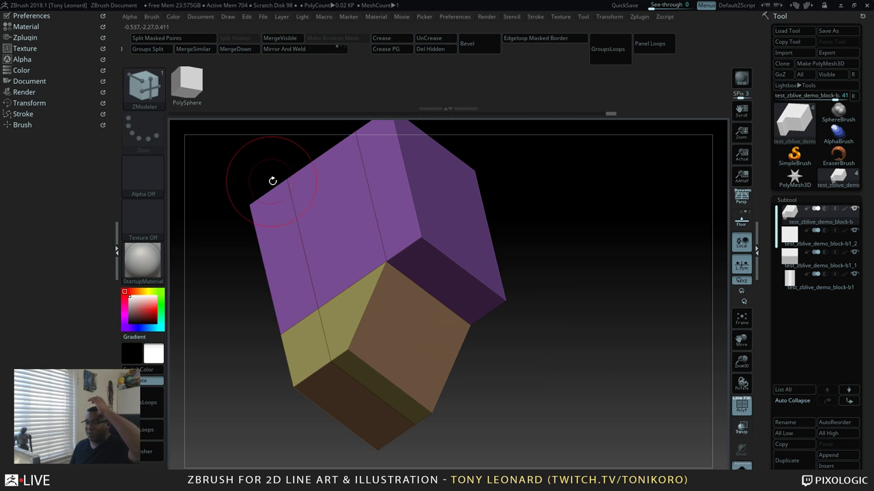
pyautogui.moveTo(580, 315); pyautogui.dragTo(566, 347)
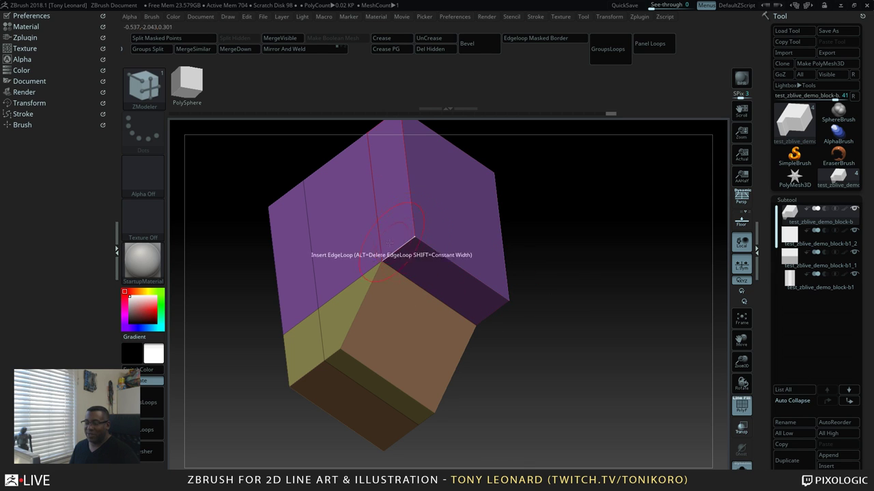
pyautogui.moveTo(567, 348); pyautogui.dragTo(554, 385)
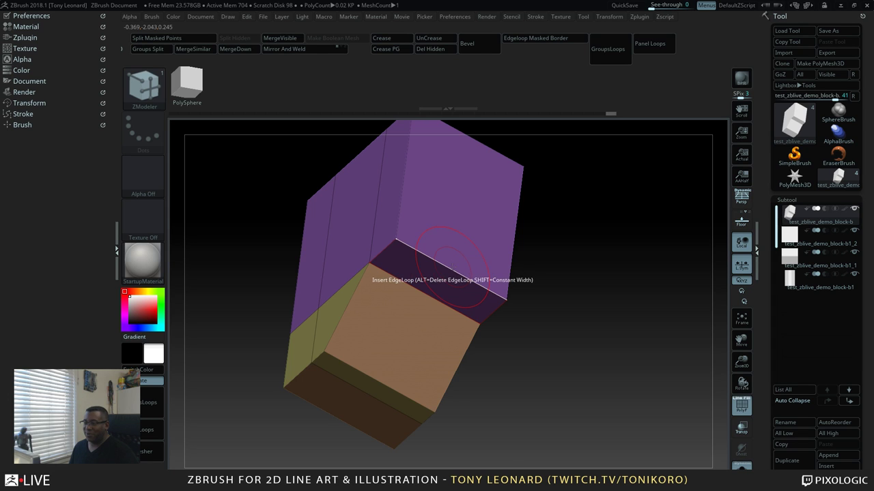
pyautogui.moveTo(608, 325); pyautogui.dragTo(592, 331)
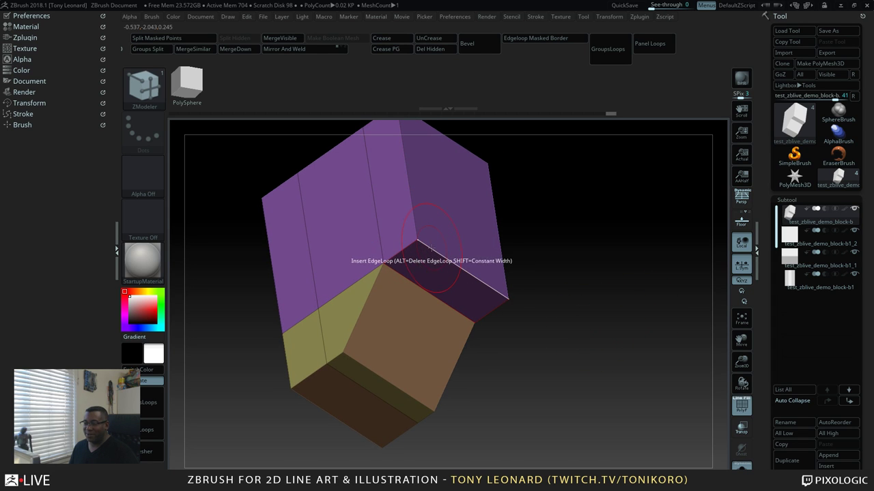
pyautogui.press('space')
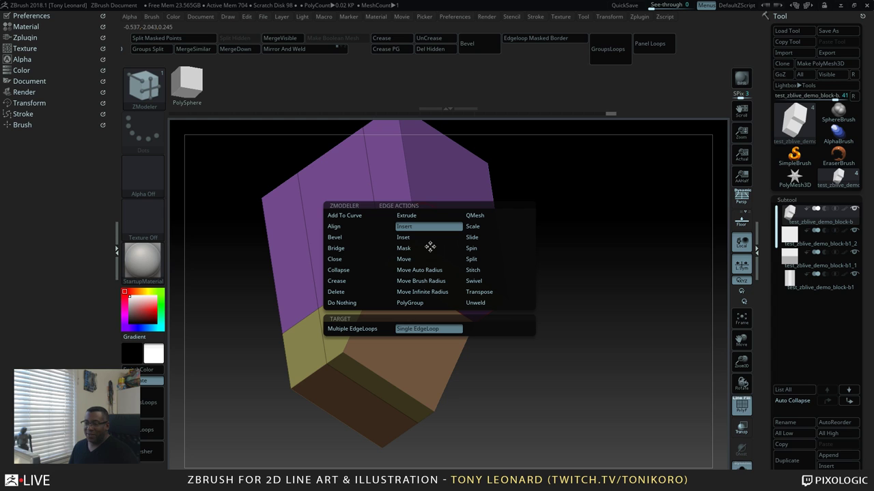
pyautogui.click(335, 237)
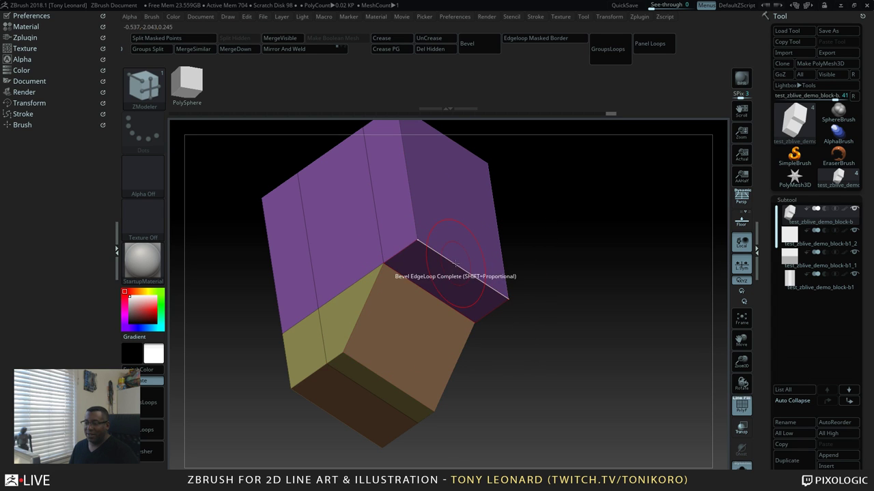
pyautogui.press('space')
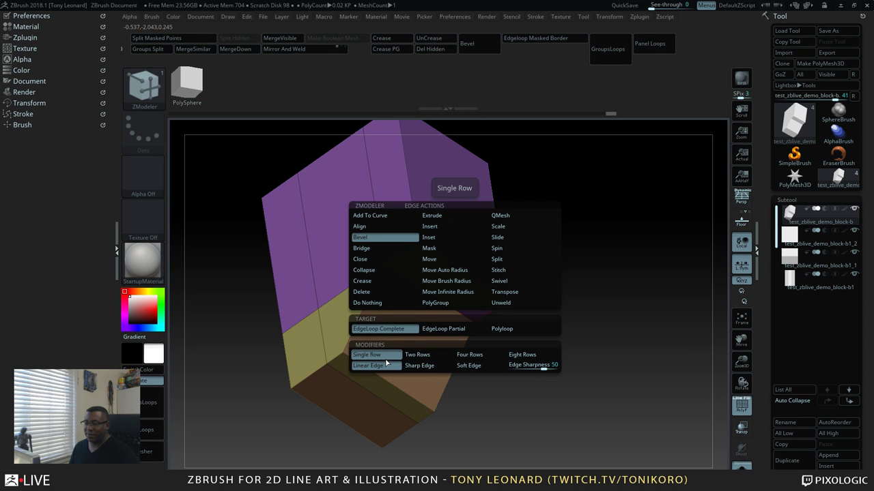
pyautogui.click(410, 352)
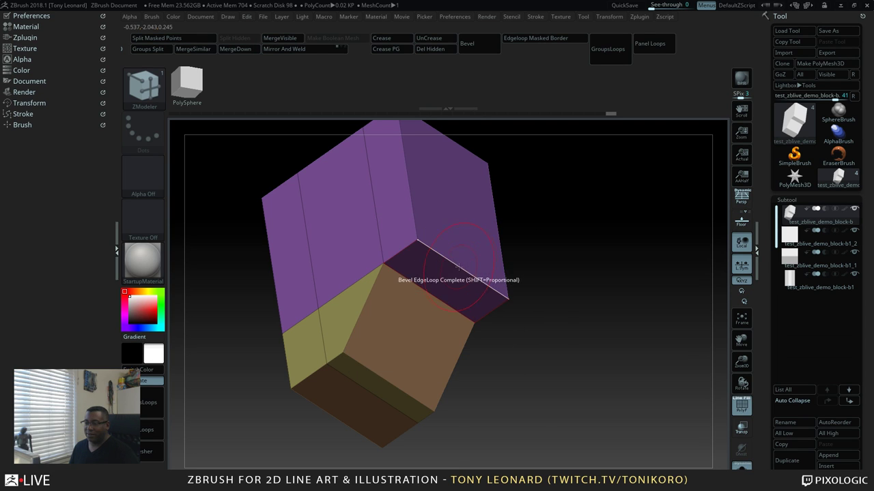
pyautogui.click(455, 276)
pyautogui.moveTo(455, 277); pyautogui.dragTo(536, 271)
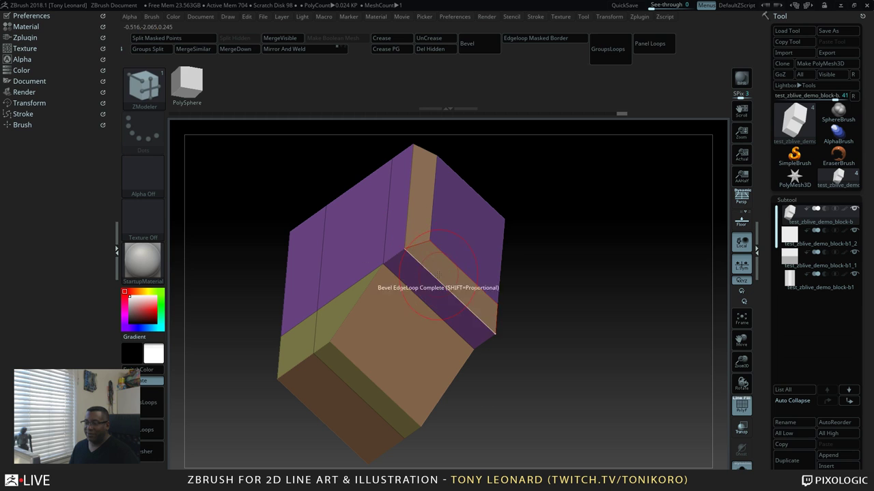
pyautogui.moveTo(536, 339); pyautogui.dragTo(500, 342)
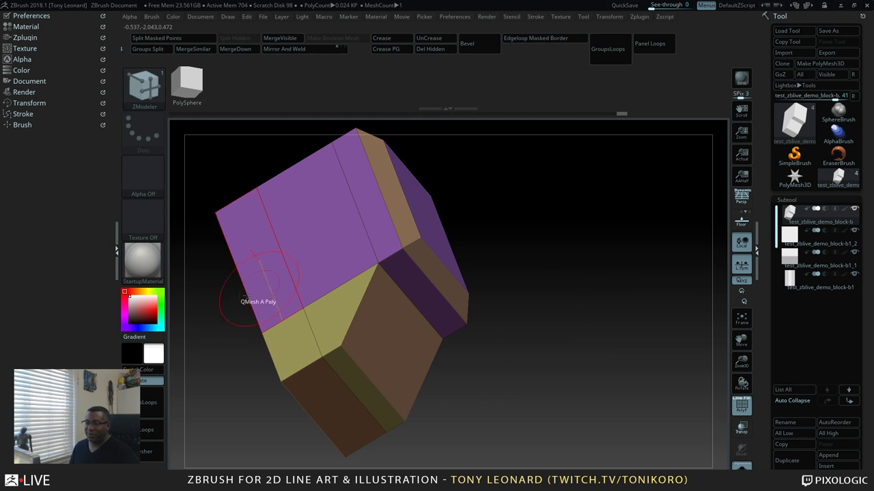
pyautogui.moveTo(511, 318); pyautogui.dragTo(512, 282)
# Set the ZModeler edge action to Insert and add edge loops near the stepped edge and along the piece's long side edge
pyautogui.press('space')
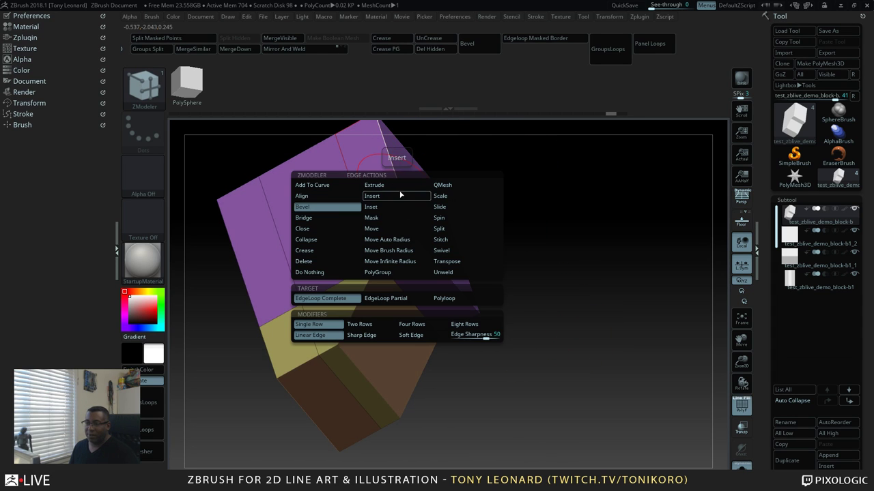
pyautogui.click(390, 195)
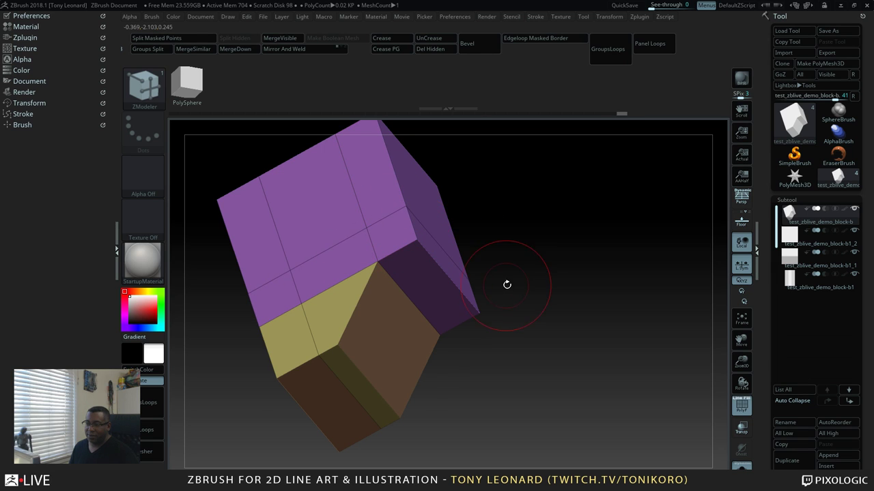
pyautogui.moveTo(507, 284); pyautogui.dragTo(468, 322)
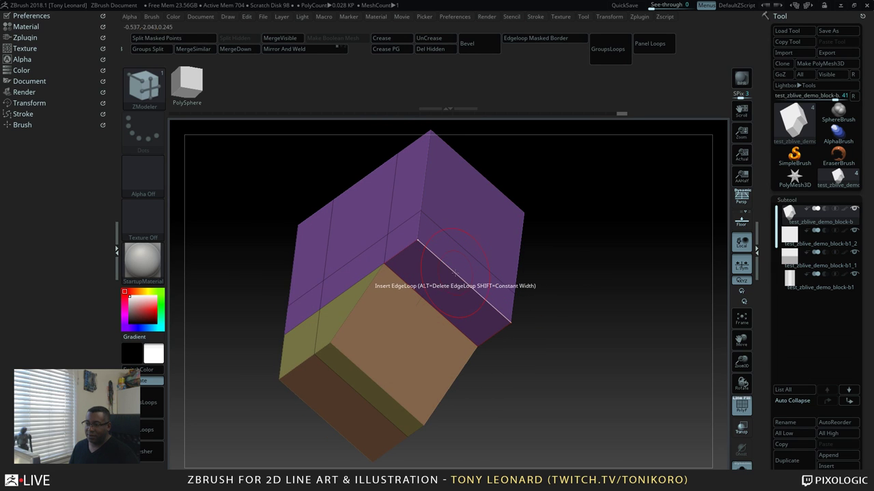
pyautogui.click(453, 275)
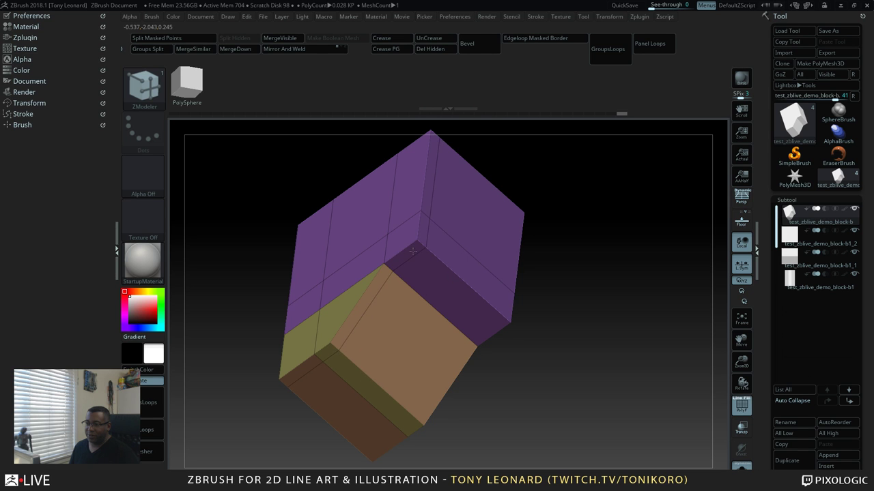
pyautogui.moveTo(596, 374); pyautogui.dragTo(568, 323)
# Turn off Solo view to show the corner piece together with the rest of the block model
pyautogui.click(740, 467)
pyautogui.click(741, 467)
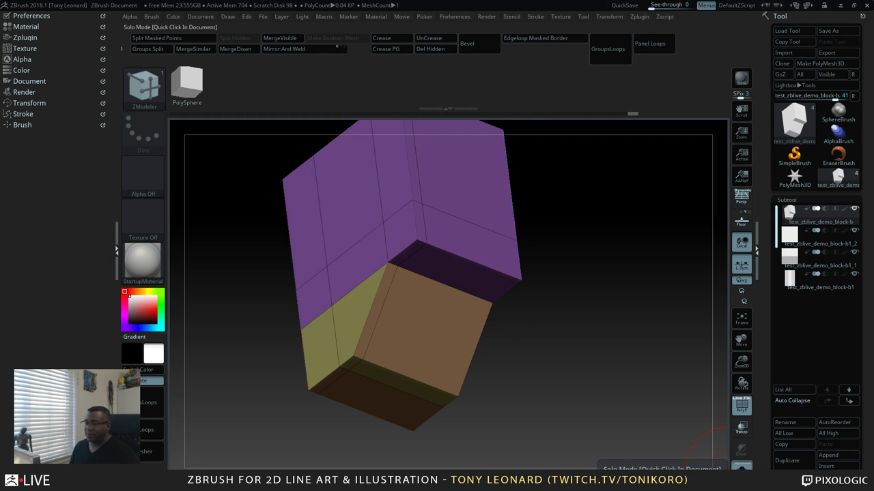
pyautogui.click(740, 467)
pyautogui.keyDown('alt'); pyautogui.moveTo(344, 439); pyautogui.dragTo(653, 431); pyautogui.keyUp('alt')
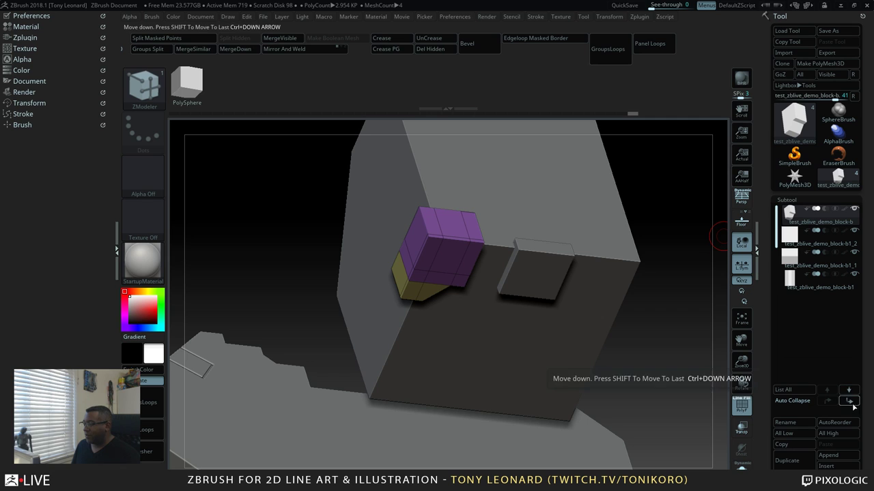
# Move the corner piece's subtool to the last place in the subtool list
pyautogui.press('shift')
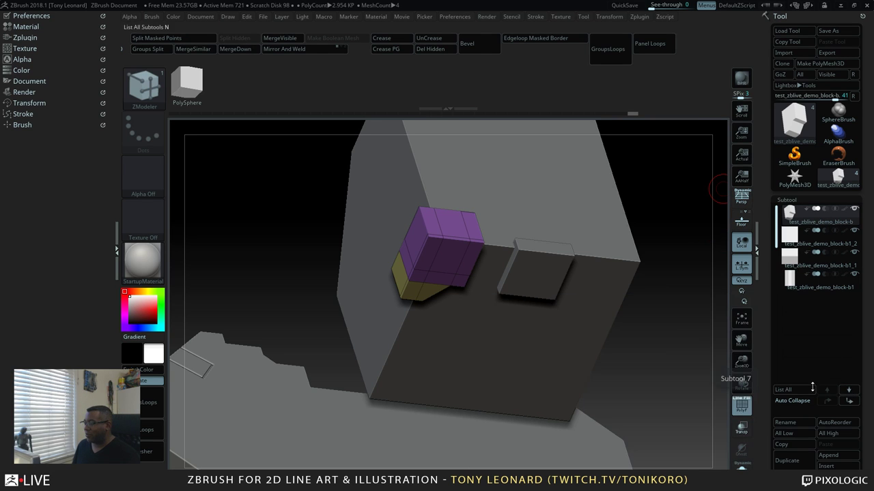
pyautogui.press('shift')
pyautogui.keyDown('shift'); pyautogui.click(850, 401); pyautogui.keyUp('shift')
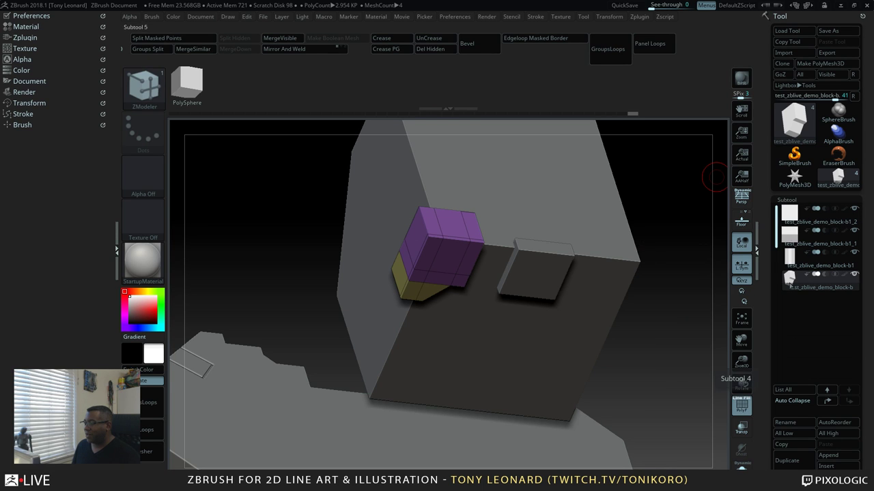
pyautogui.keyDown('alt'); pyautogui.moveTo(714, 347); pyautogui.dragTo(724, 329); pyautogui.keyUp('alt')
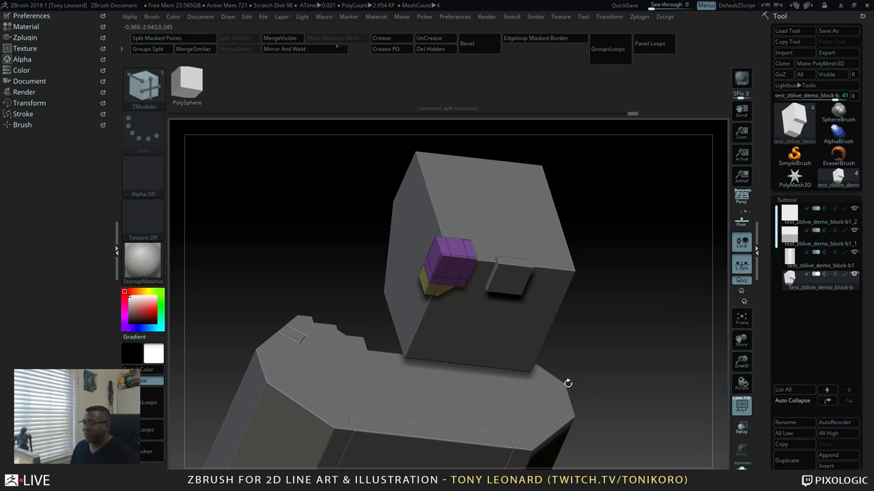
pyautogui.moveTo(666, 367); pyautogui.dragTo(692, 360)
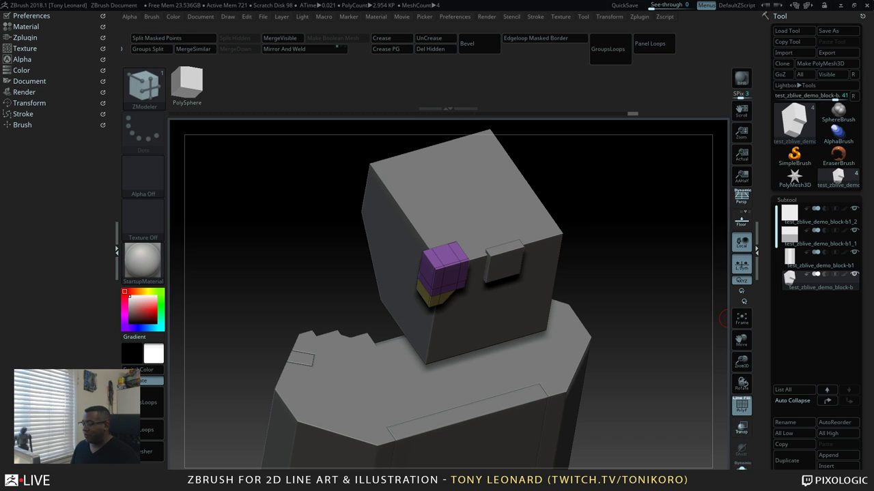
# Try to mirror the corner piece to the opposite side of the block along the X axis with Mirror And Weld
pyautogui.scroll(-5, 776, 418)
pyautogui.scroll(-6, 769, 449)
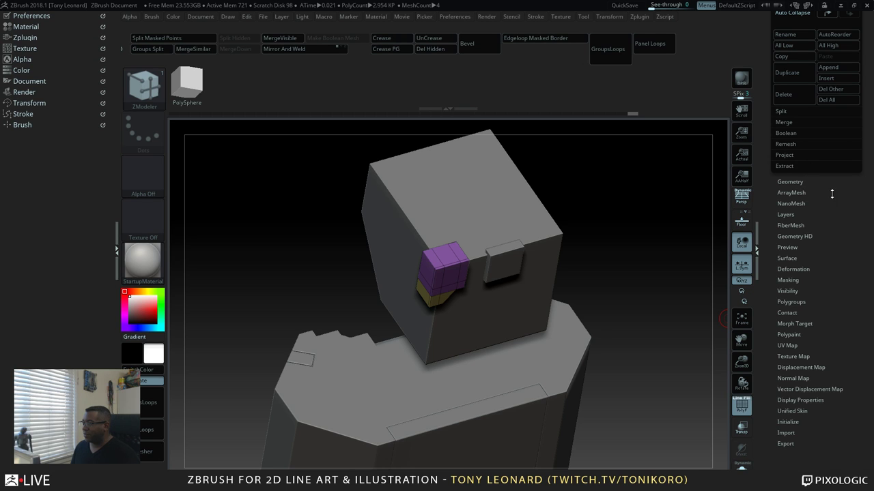
pyautogui.click(790, 181)
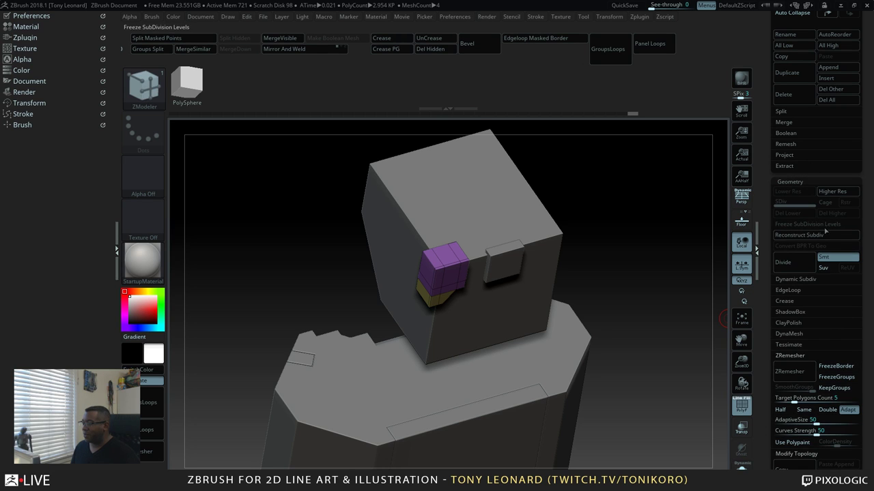
pyautogui.click(804, 355)
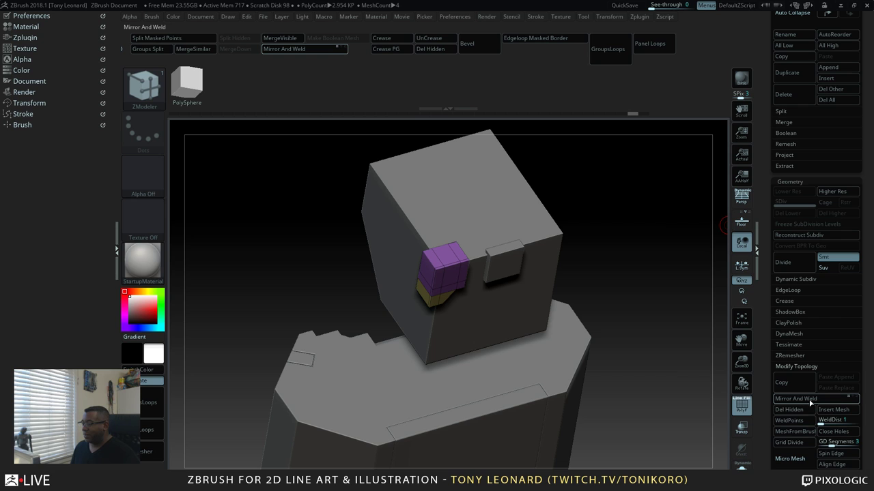
pyautogui.click(811, 401)
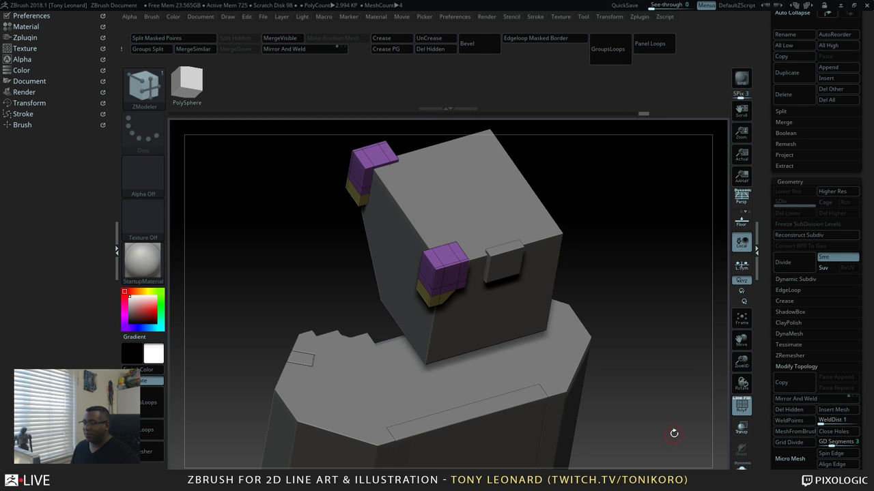
pyautogui.moveTo(673, 433); pyautogui.dragTo(660, 430)
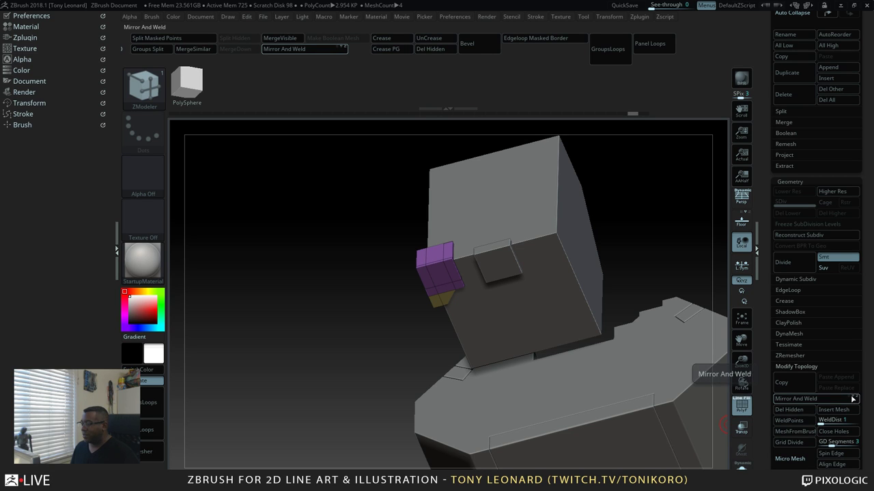
# Try Mirror And Weld on the corner piece along the Z axis and along the Y axis, undoing the Y attempt
pyautogui.moveTo(649, 264); pyautogui.dragTo(674, 250)
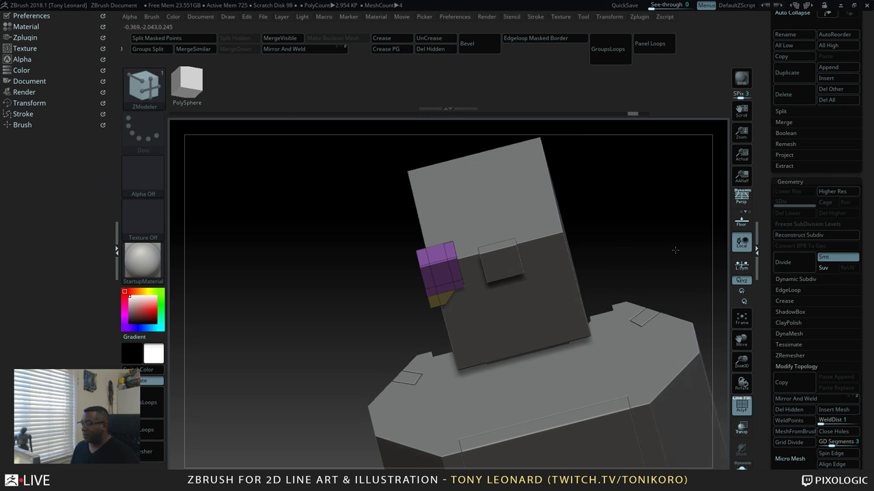
pyautogui.click(803, 400)
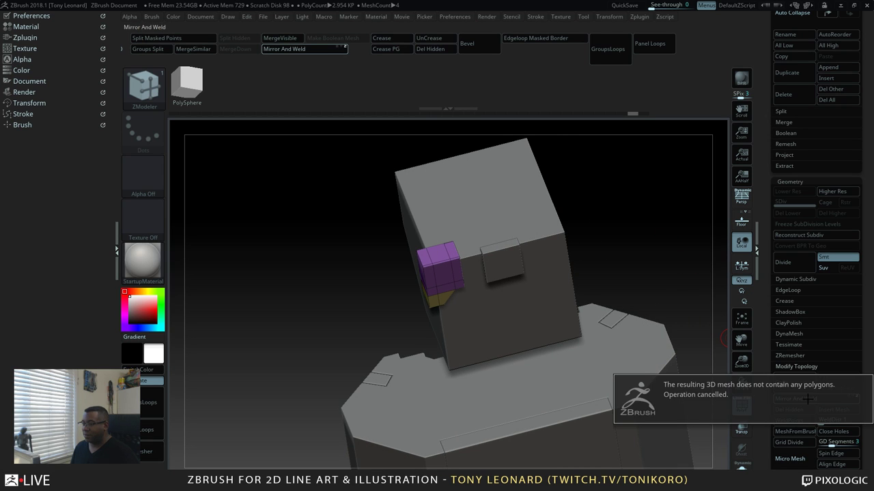
pyautogui.click(826, 400)
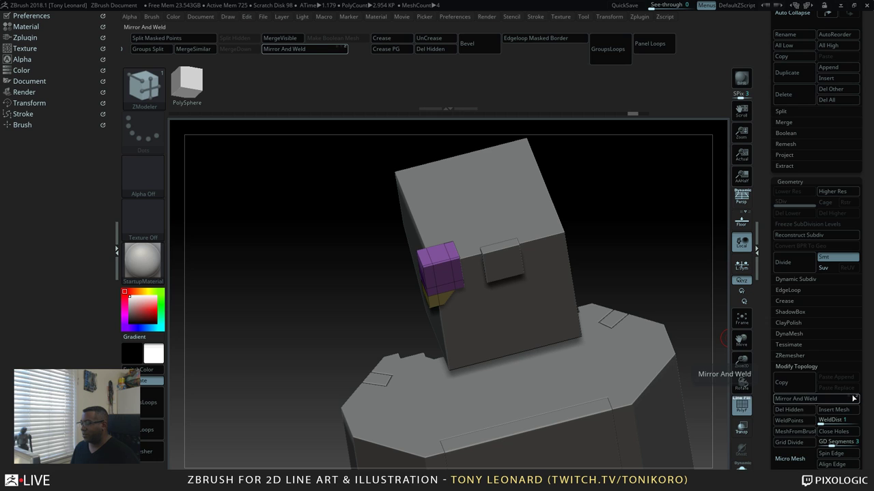
pyautogui.click(846, 400)
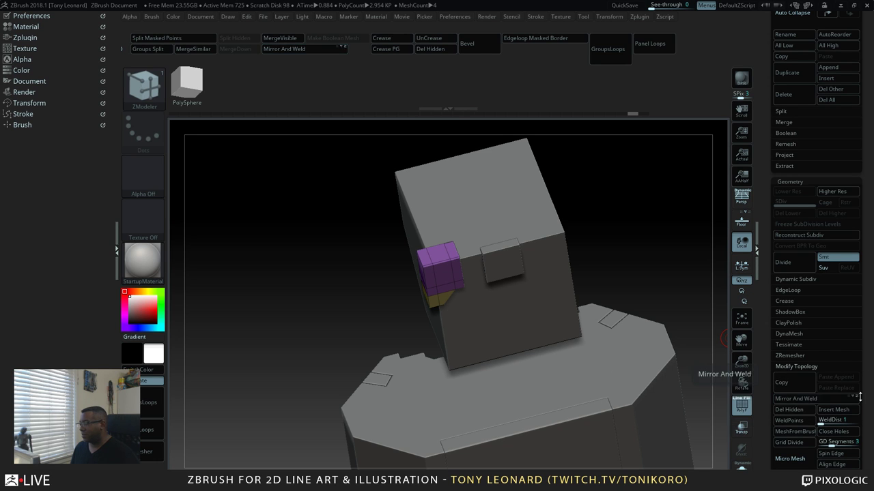
pyautogui.click(827, 401)
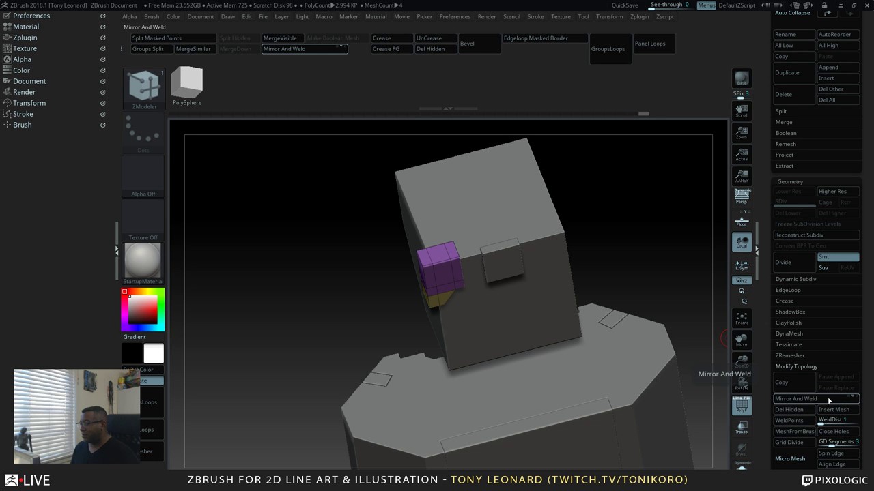
pyautogui.press('ctrl')
# Turn on the perspective view and the floor grid for the block model
pyautogui.moveTo(573, 269)
pyautogui.mouseDown()
pyautogui.moveTo(667, 230)
pyautogui.moveTo(628, 351)
pyautogui.moveTo(681, 227)
pyautogui.moveTo(621, 316)
pyautogui.moveTo(578, 312)
pyautogui.moveTo(649, 396)
pyautogui.moveTo(626, 322)
pyautogui.moveTo(636, 308)
pyautogui.mouseUp()
pyautogui.click(741, 197)
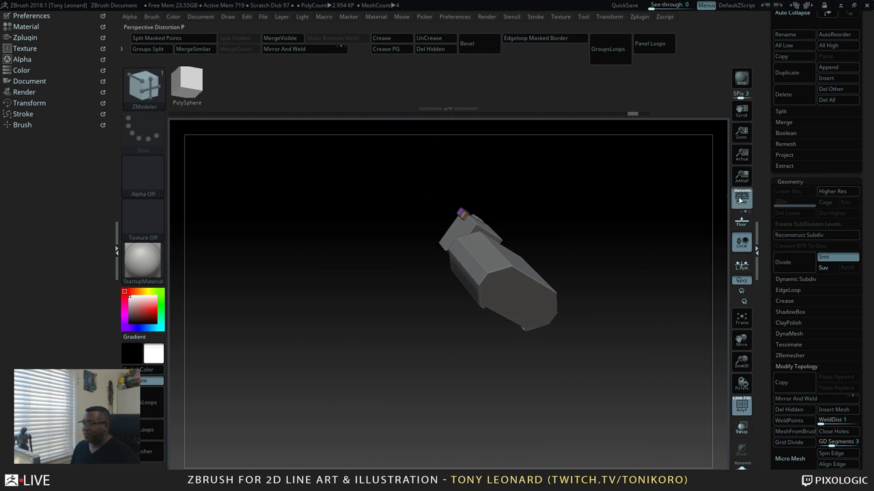
pyautogui.click(741, 220)
pyautogui.moveTo(614, 321); pyautogui.dragTo(593, 329)
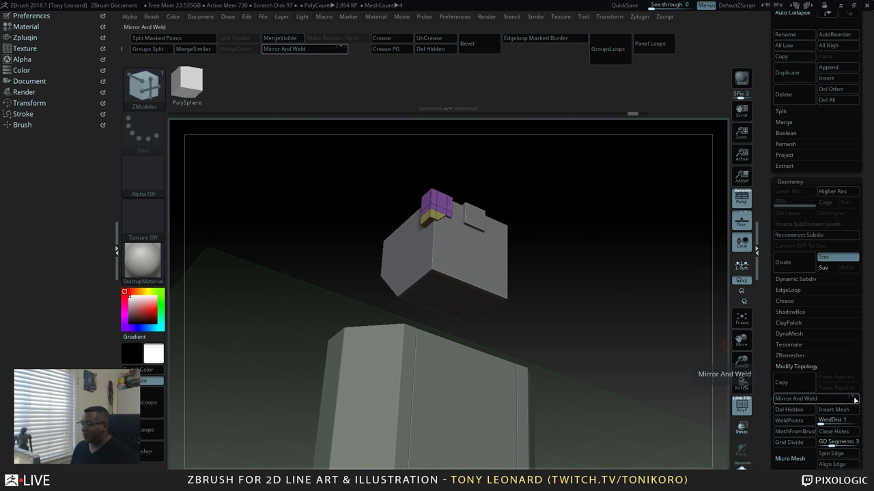
# Examine the block model from below, the front and above to see how its parts sit relative to the floor's axis lines
pyautogui.moveTo(592, 445); pyautogui.dragTo(565, 424)
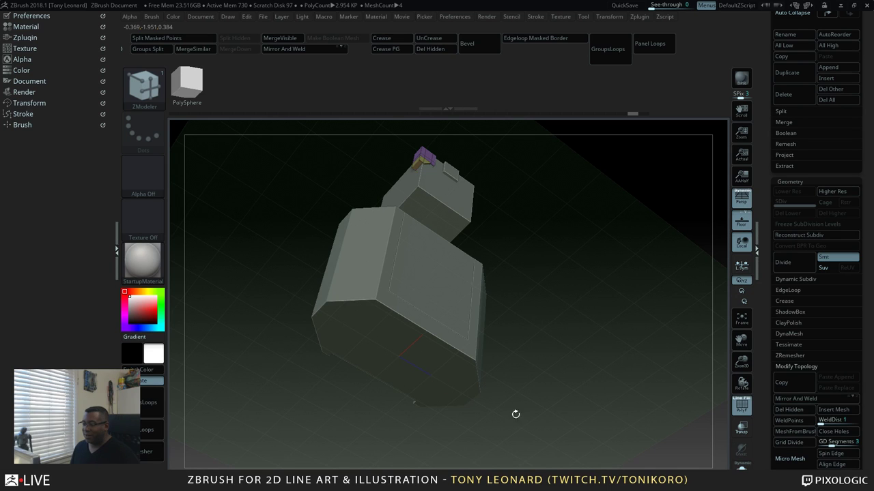
pyautogui.keyDown('alt'); pyautogui.moveTo(523, 423); pyautogui.dragTo(655, 152); pyautogui.keyUp('alt')
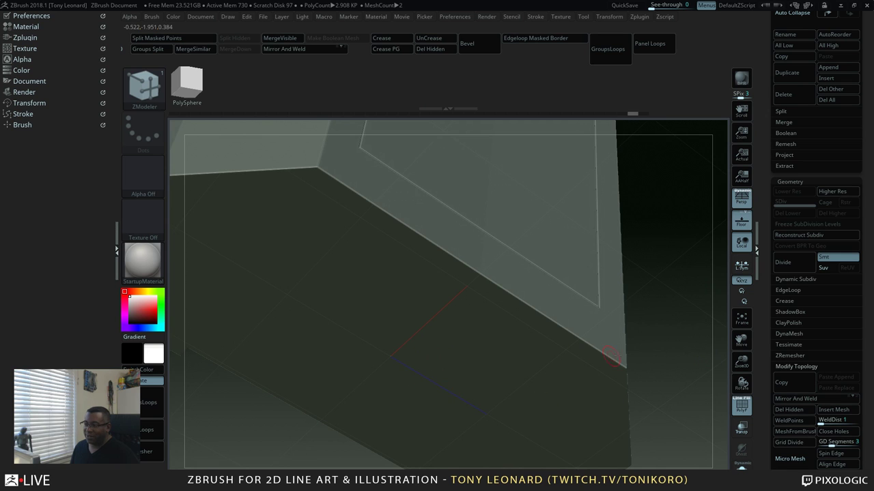
pyautogui.moveTo(612, 357); pyautogui.dragTo(587, 348)
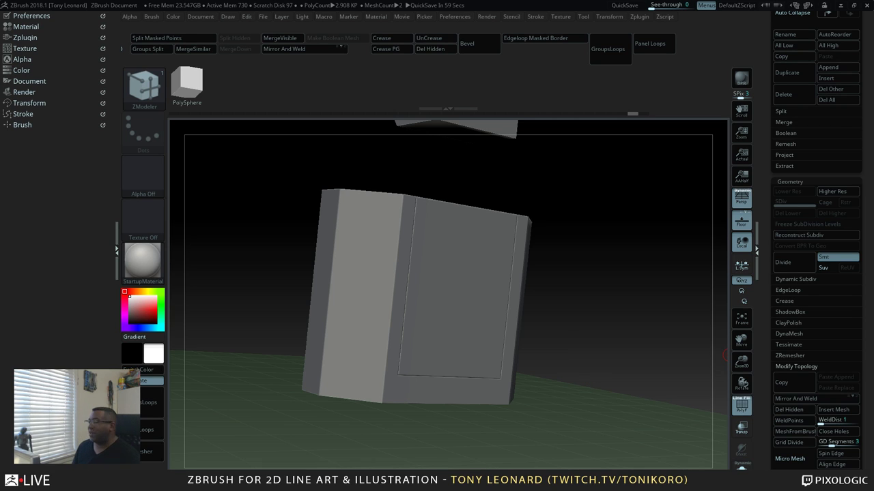
pyautogui.keyDown('shift'); pyautogui.moveTo(648, 253); pyautogui.dragTo(630, 353); pyautogui.keyUp('shift')
pyautogui.keyDown('alt'); pyautogui.moveTo(654, 295); pyautogui.dragTo(632, 244); pyautogui.keyUp('alt')
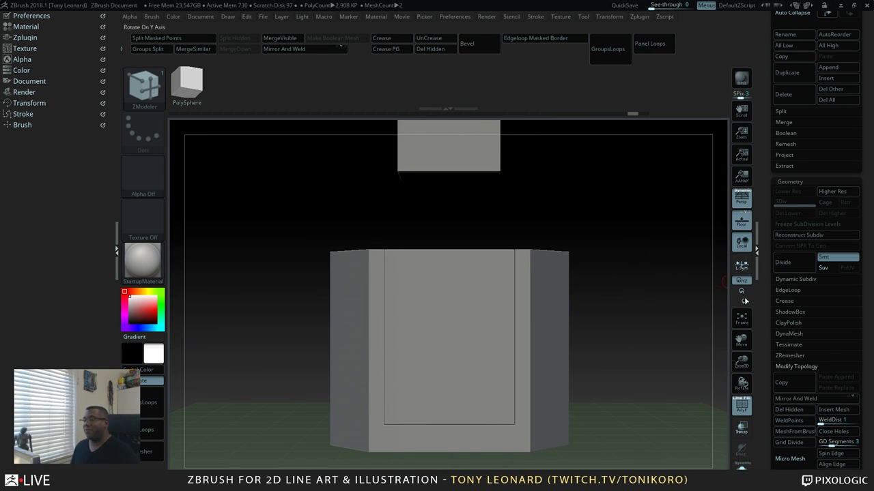
pyautogui.keyDown('alt'); pyautogui.moveTo(629, 373); pyautogui.dragTo(584, 346); pyautogui.keyUp('alt')
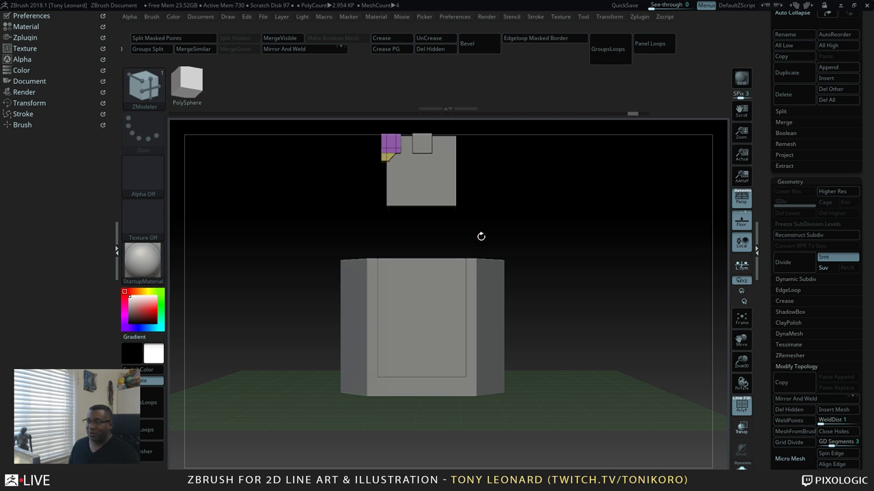
pyautogui.moveTo(480, 236); pyautogui.dragTo(692, 351)
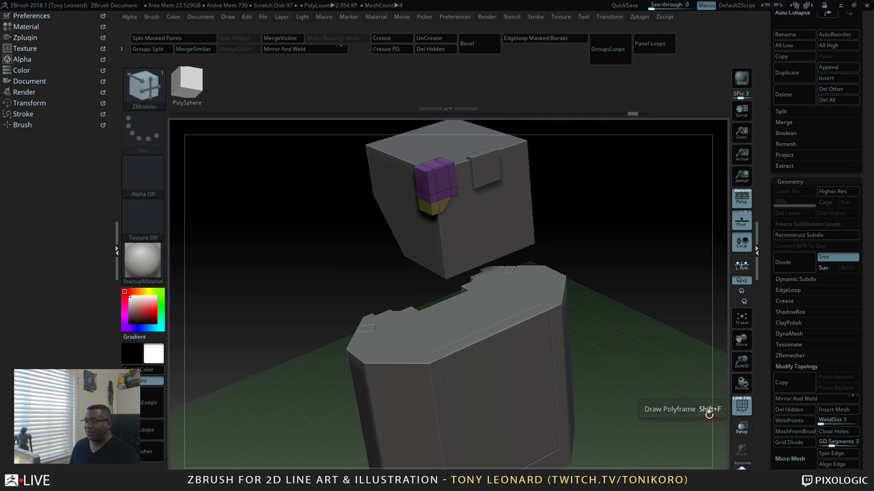
pyautogui.moveTo(652, 390)
pyautogui.mouseDown()
pyautogui.moveTo(651, 423)
pyautogui.moveTo(632, 429)
pyautogui.mouseUp()
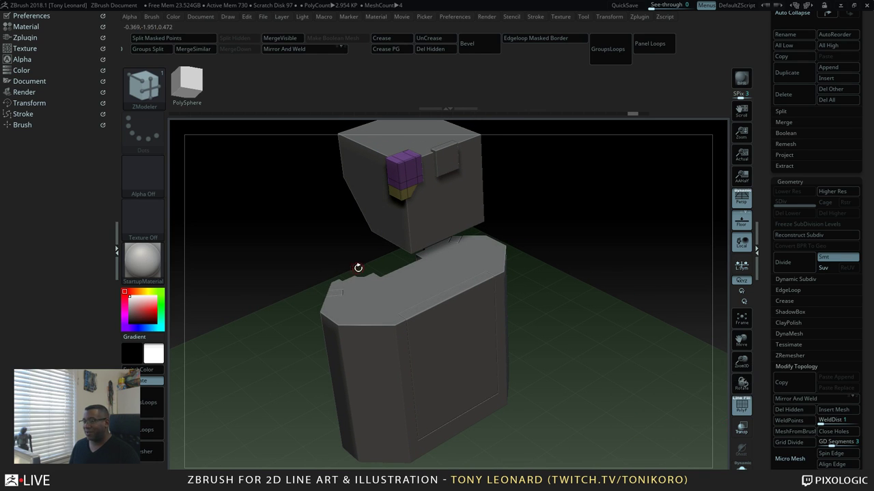
pyautogui.moveTo(541, 353); pyautogui.dragTo(564, 372)
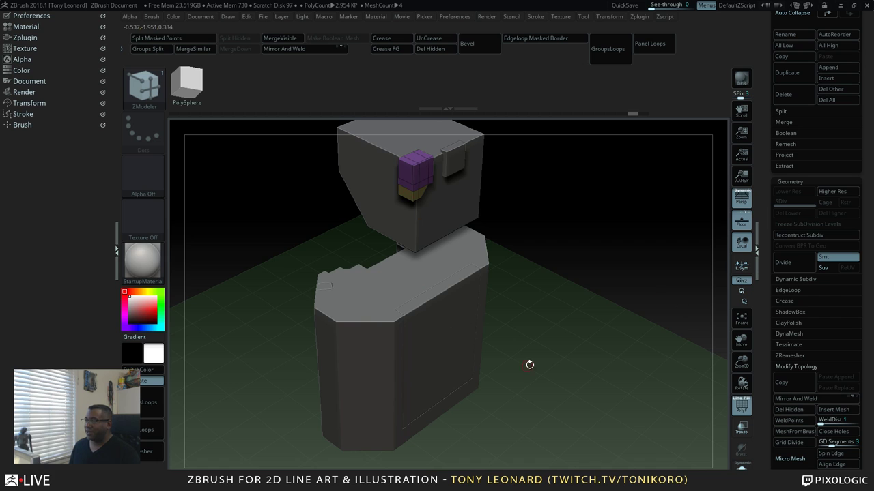
pyautogui.moveTo(544, 359); pyautogui.dragTo(596, 385)
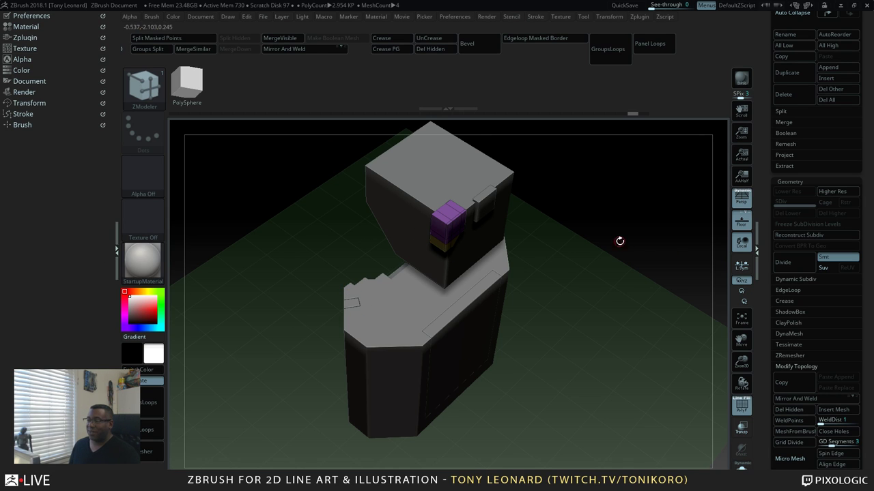
pyautogui.moveTo(630, 313); pyautogui.dragTo(640, 357)
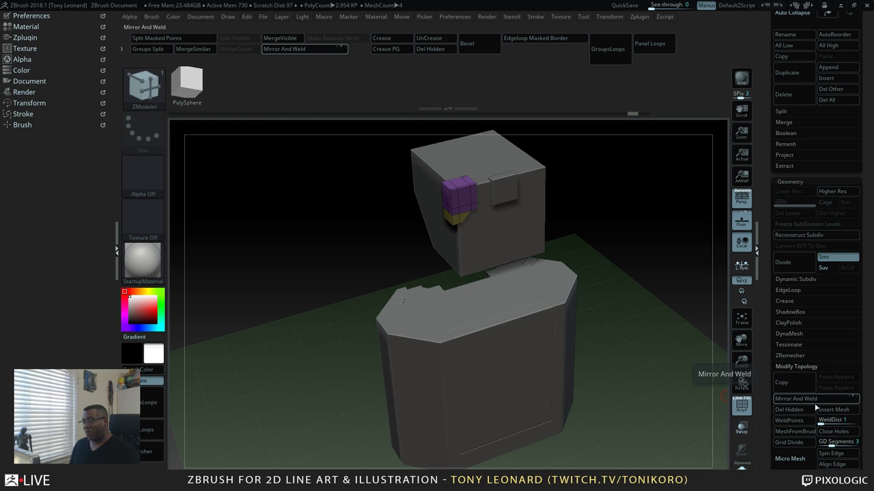
# Retry Mirror And Weld on the corner piece with only the Z axis enabled
pyautogui.click(854, 399)
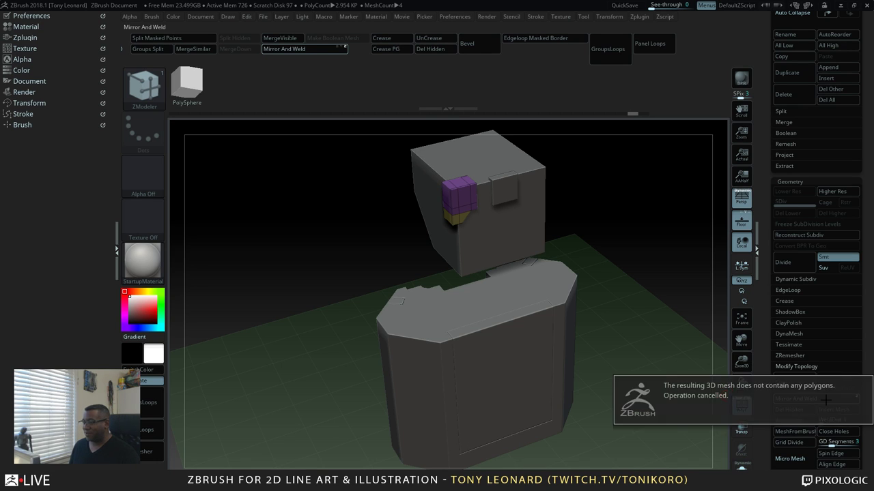
pyautogui.moveTo(588, 456); pyautogui.dragTo(638, 340)
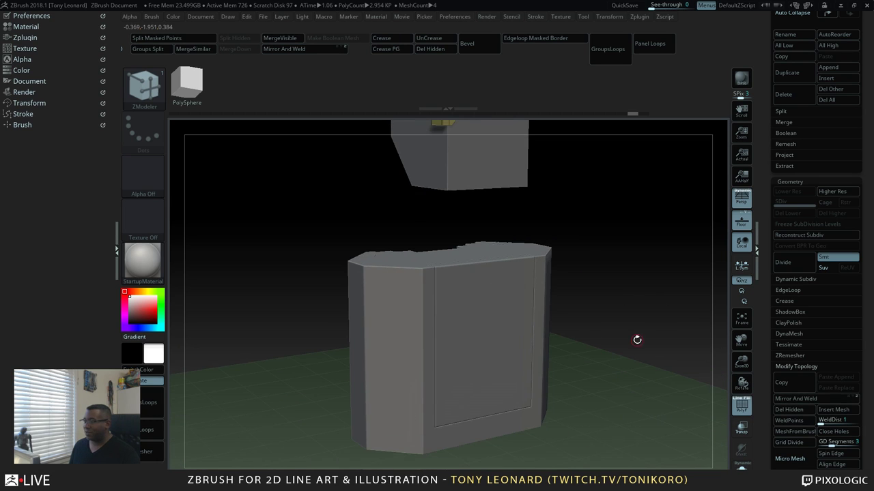
pyautogui.moveTo(769, 444); pyautogui.dragTo(764, 279)
pyautogui.moveTo(690, 448); pyautogui.dragTo(649, 416)
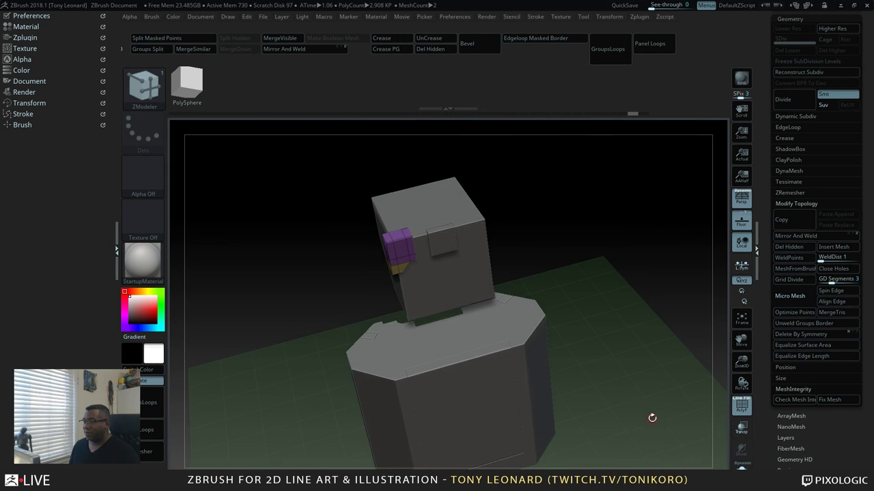
pyautogui.moveTo(586, 409); pyautogui.dragTo(673, 329)
# Select the large cube and move its subtool one place down in the subtool list
pyautogui.moveTo(770, 139); pyautogui.dragTo(768, 293)
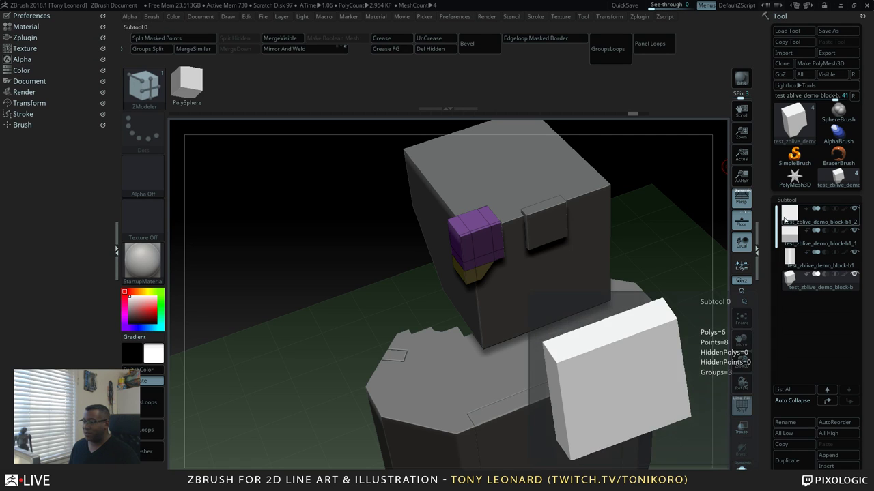
pyautogui.keyDown('alt'); pyautogui.click(566, 240); pyautogui.keyUp('alt')
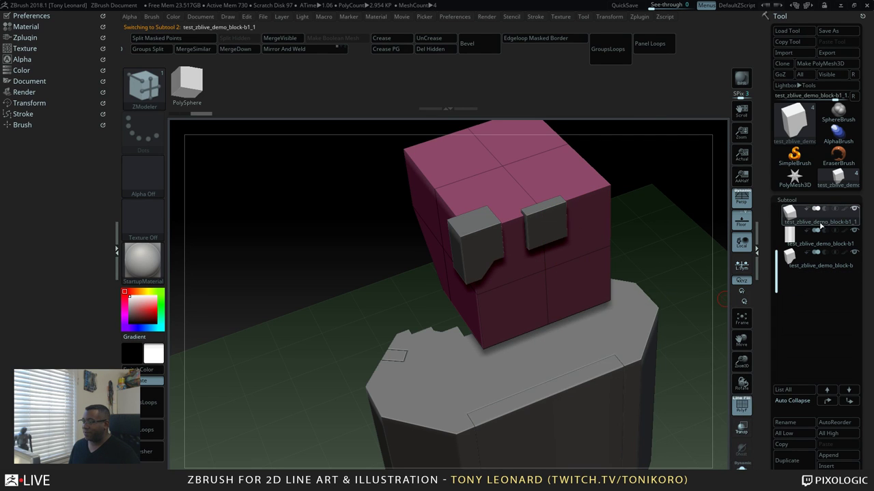
pyautogui.click(849, 401)
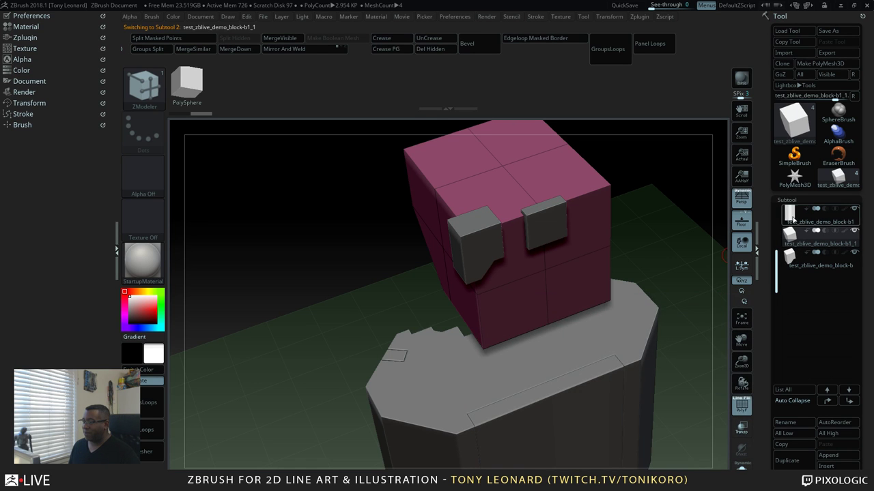
# Select the lower body, large cube and corner piece subtools in turn to check which part each entry holds
pyautogui.click(790, 217)
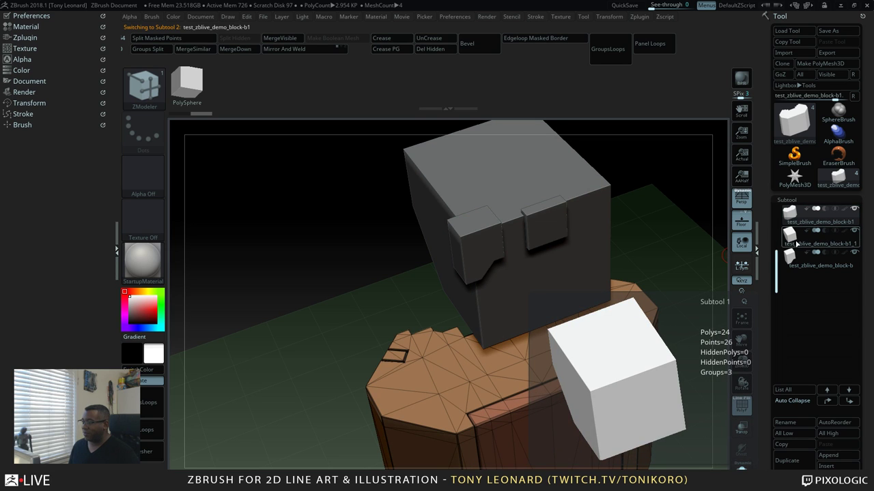
pyautogui.click(793, 239)
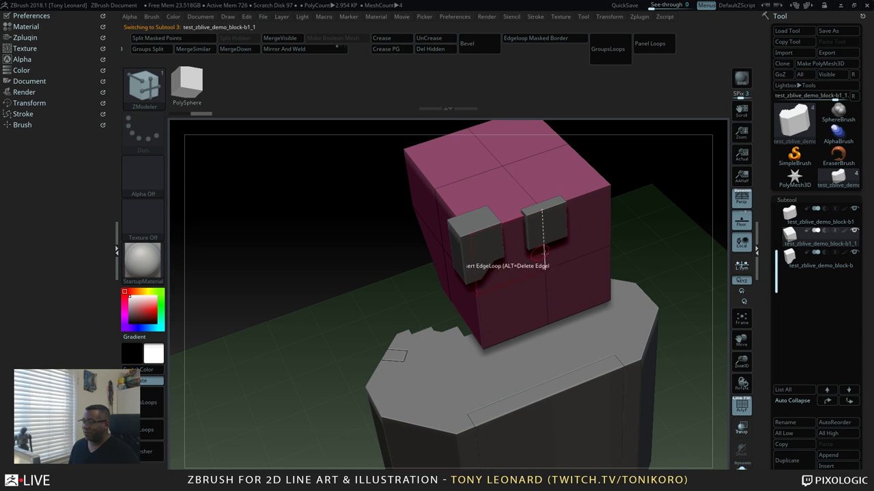
pyautogui.click(796, 266)
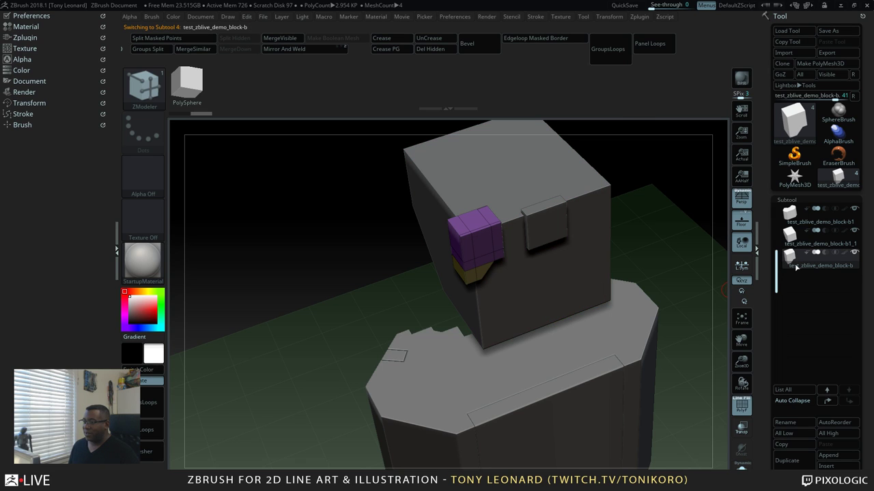
# Select the small square panel on the cube's front and move its subtool to the last place in the subtool list
pyautogui.keyDown('alt'); pyautogui.click(549, 226); pyautogui.keyUp('alt')
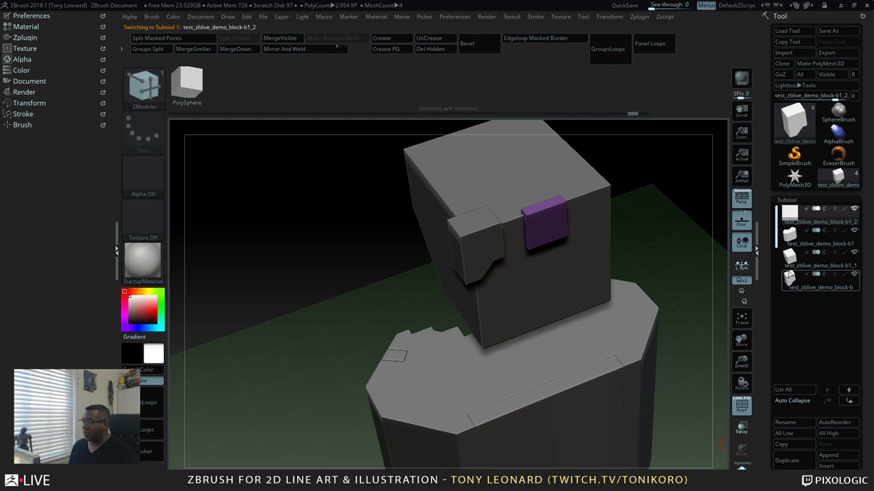
pyautogui.keyDown('shift'); pyautogui.click(852, 402); pyautogui.keyUp('shift')
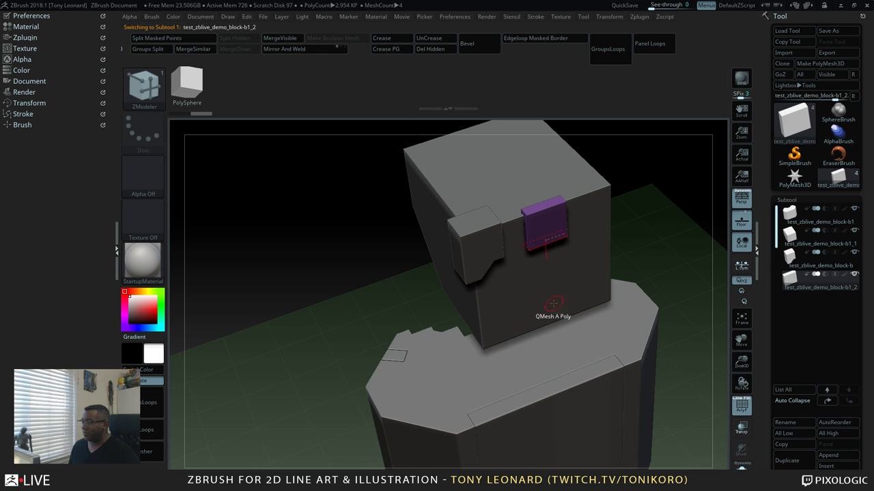
pyautogui.moveTo(652, 242); pyautogui.dragTo(651, 327)
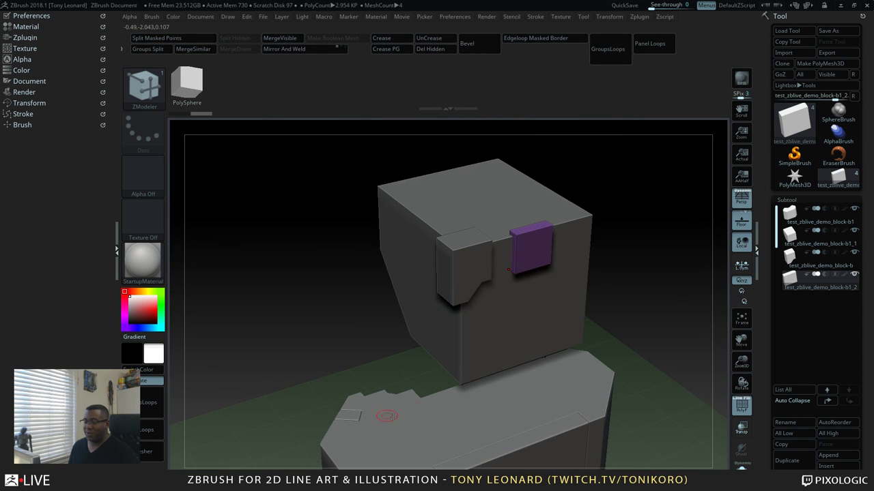
pyautogui.moveTo(692, 374); pyautogui.dragTo(623, 328)
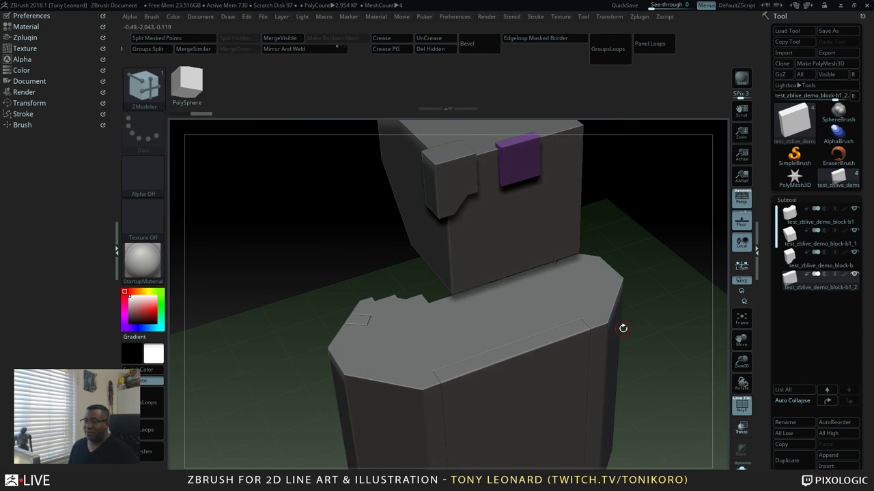
# Select the large cube and mark its subtool as the start of a boolean group
pyautogui.moveTo(666, 256); pyautogui.dragTo(618, 294)
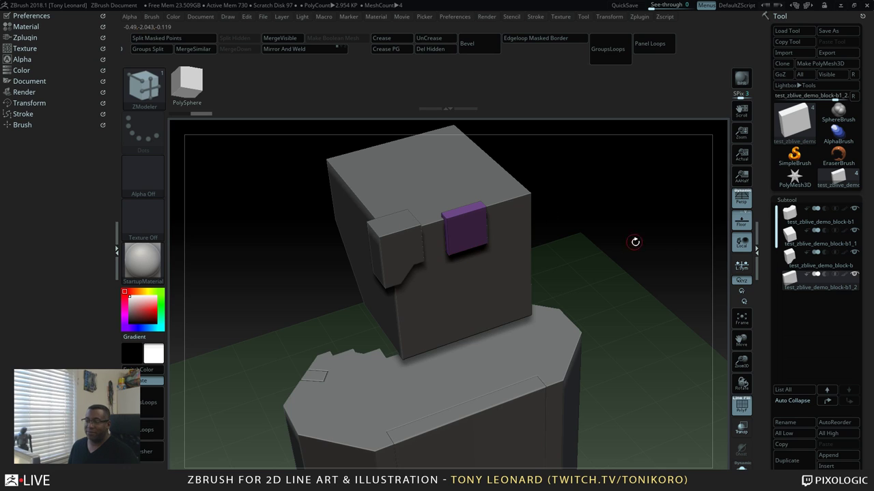
pyautogui.moveTo(635, 242); pyautogui.dragTo(626, 250)
pyautogui.keyDown('alt'); pyautogui.click(403, 253); pyautogui.keyUp('alt')
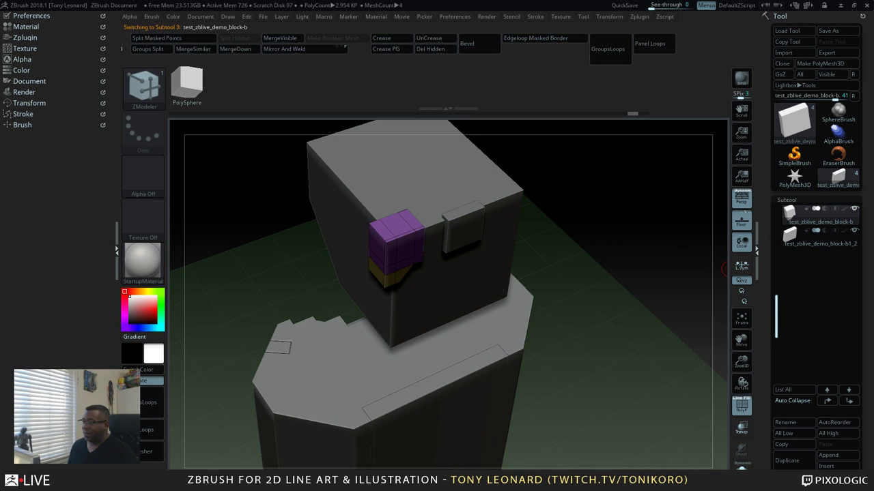
pyautogui.keyDown('alt'); pyautogui.click(430, 179); pyautogui.keyUp('alt')
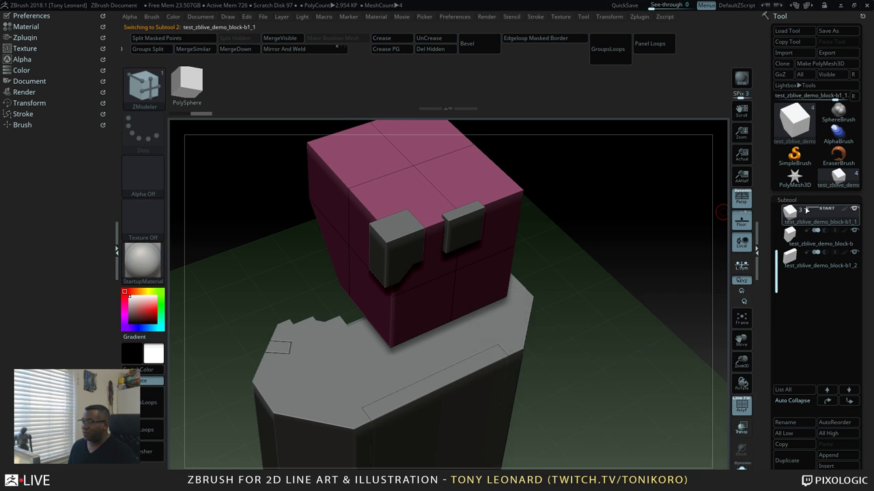
# Set the corner piece and the small square panel subtools to boolean subtraction
pyautogui.keyDown('alt'); pyautogui.click(404, 236); pyautogui.keyUp('alt')
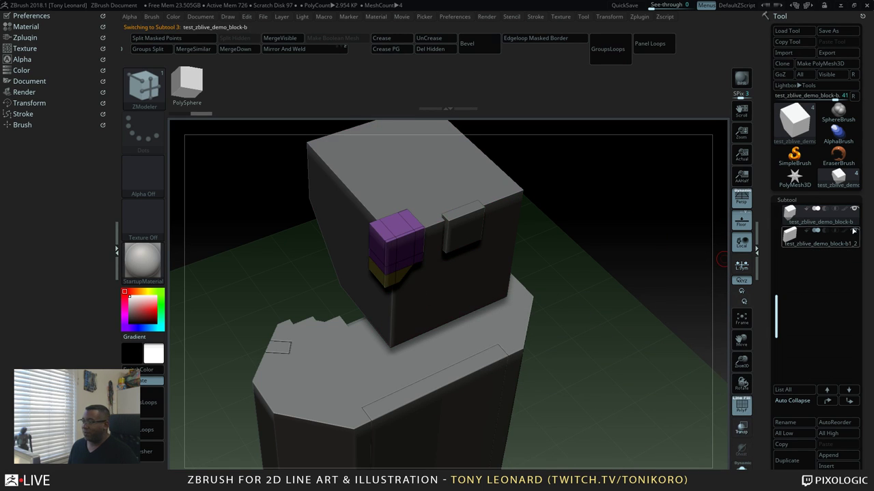
pyautogui.moveTo(827, 213)
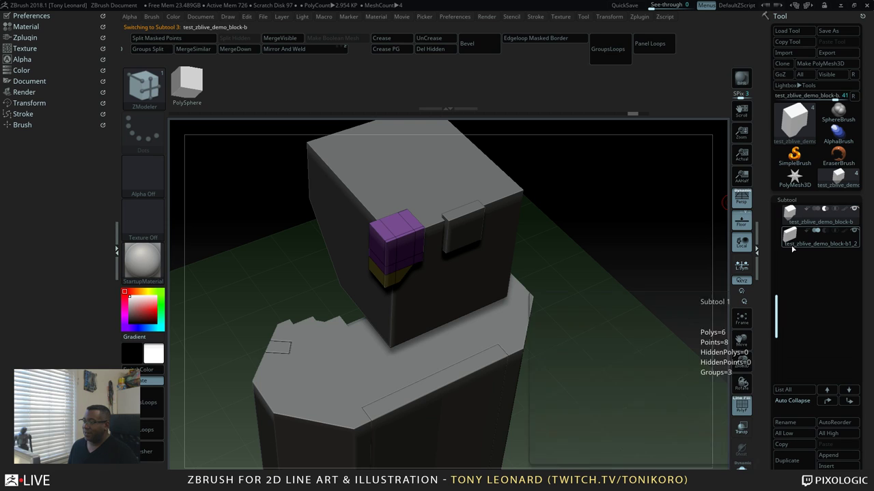
pyautogui.click(813, 235)
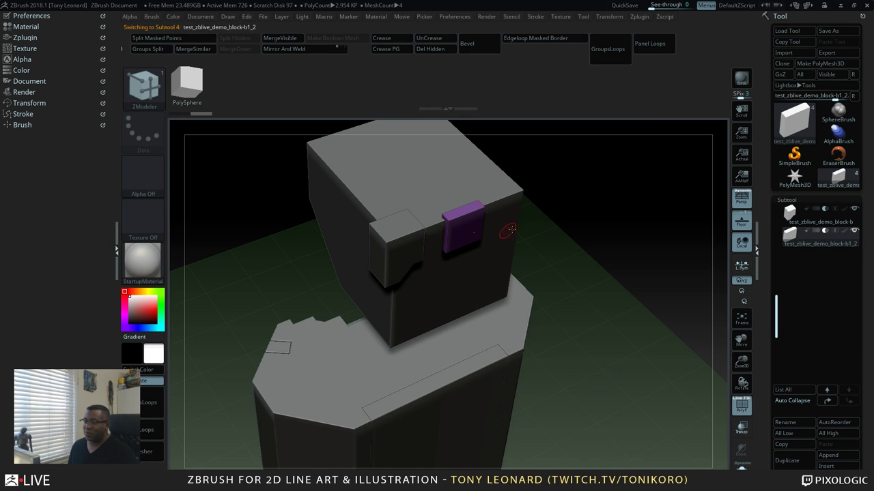
# Enable Live Boolean in the Render Booleans settings to preview the subtractions on the cube
pyautogui.press('shift')
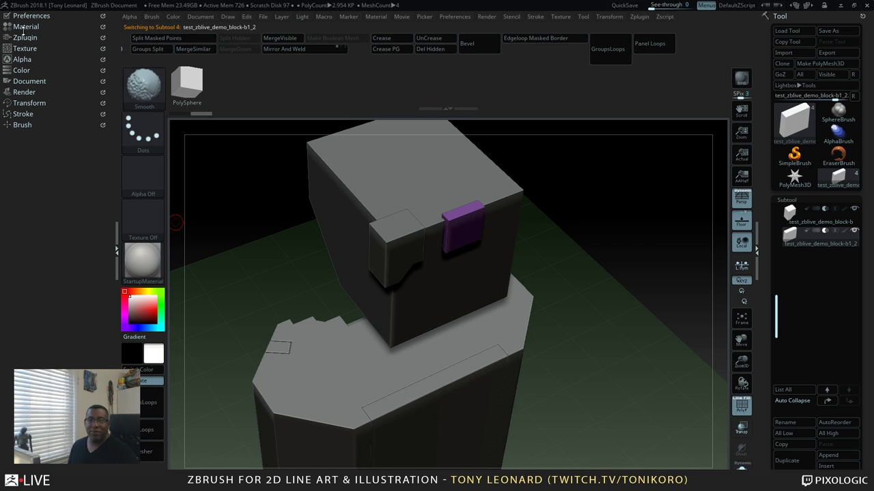
pyautogui.click(30, 91)
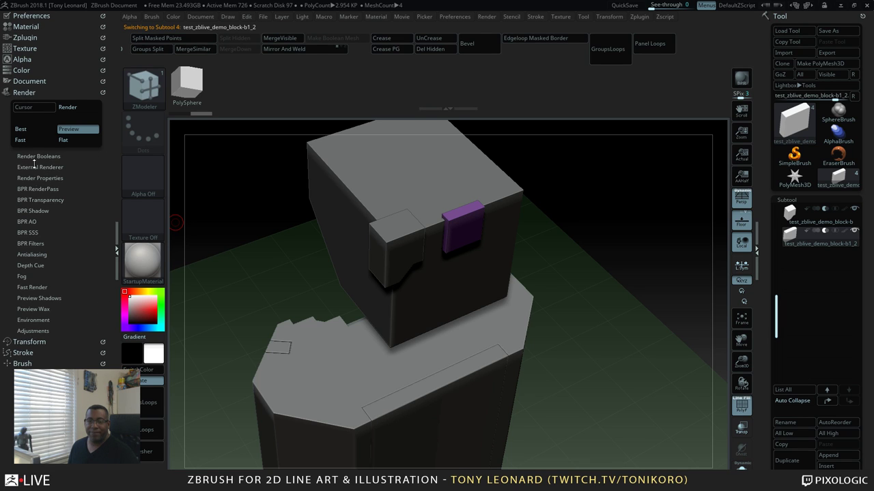
pyautogui.press('shift')
pyautogui.click(56, 157)
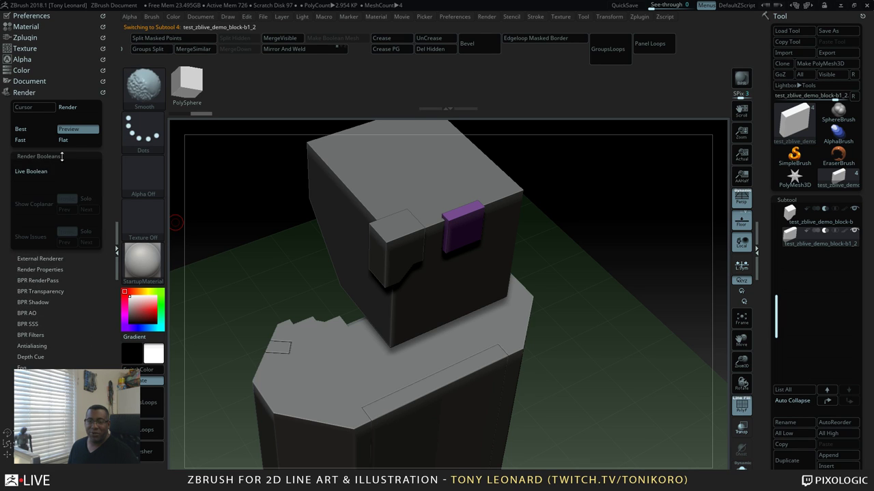
pyautogui.press('shift')
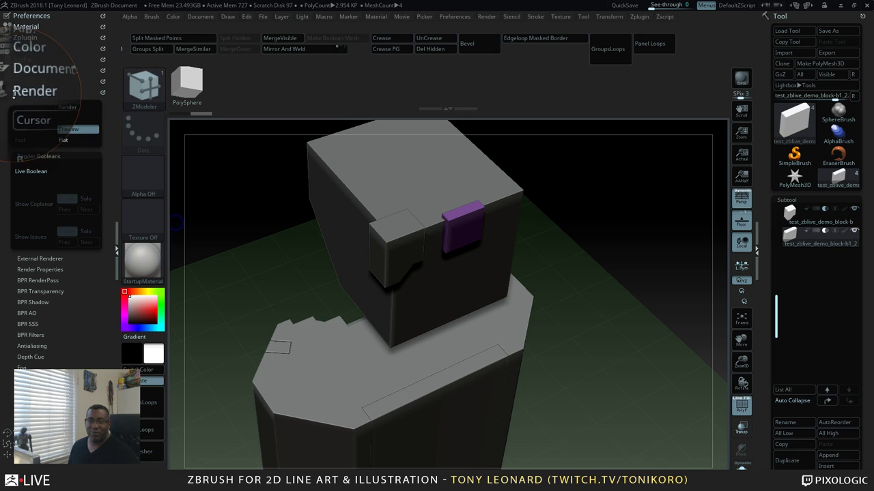
pyautogui.click(31, 171)
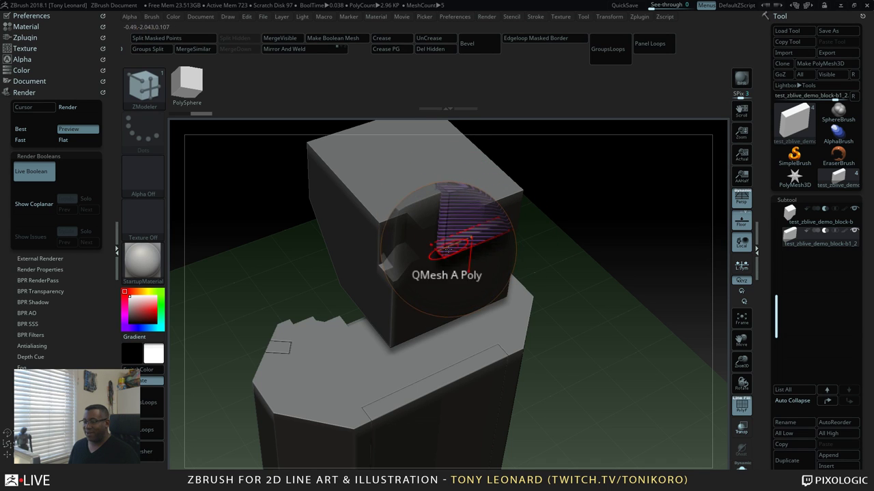
# Hide the polyframe lines and examine the corner cut and square recess from several angles, checking the cutter subtools
pyautogui.press('shift')
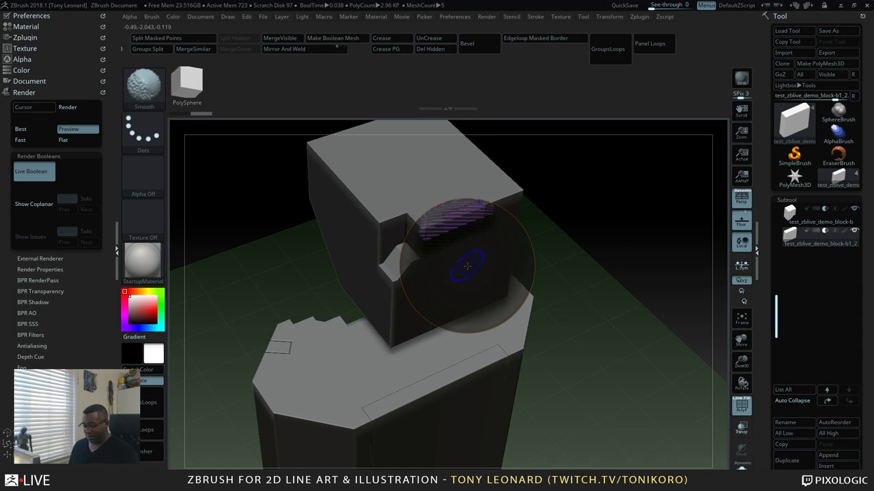
pyautogui.moveTo(606, 365); pyautogui.dragTo(582, 333)
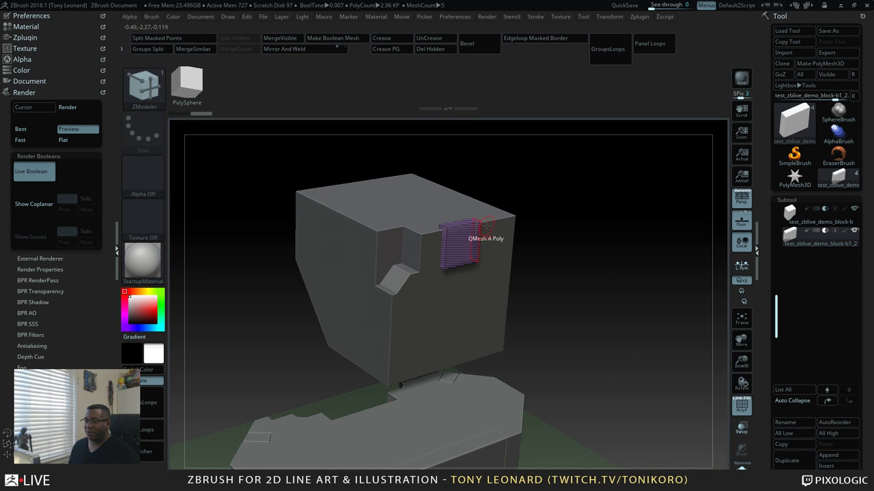
pyautogui.moveTo(610, 318); pyautogui.dragTo(725, 266)
pyautogui.click(797, 224)
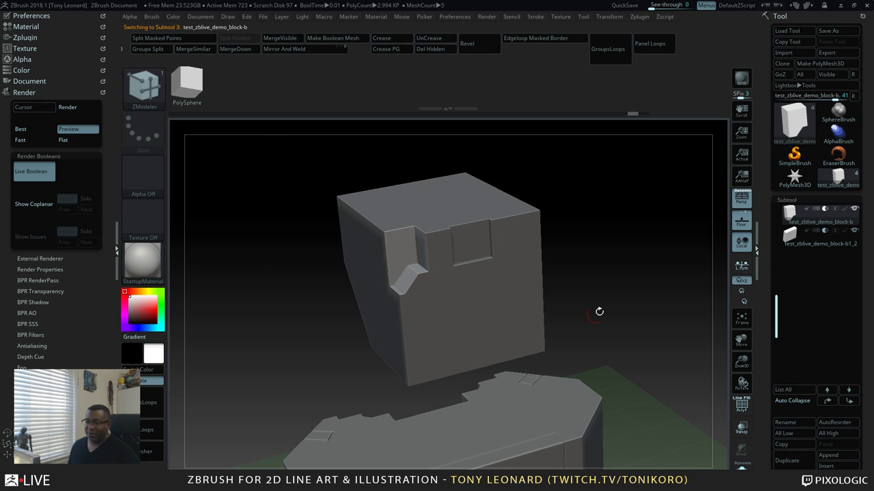
pyautogui.moveTo(599, 310)
pyautogui.mouseDown()
pyautogui.moveTo(605, 312)
pyautogui.moveTo(589, 324)
pyautogui.mouseUp()
pyautogui.moveTo(601, 293); pyautogui.dragTo(736, 309)
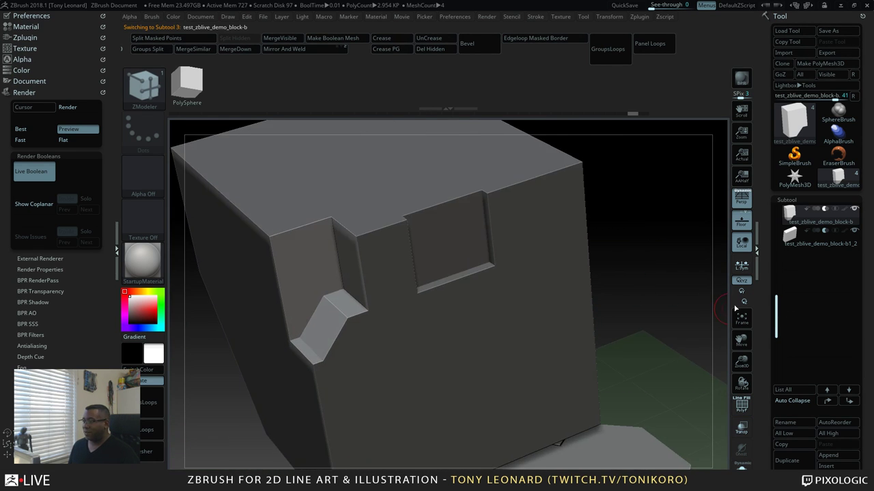
pyautogui.click(794, 243)
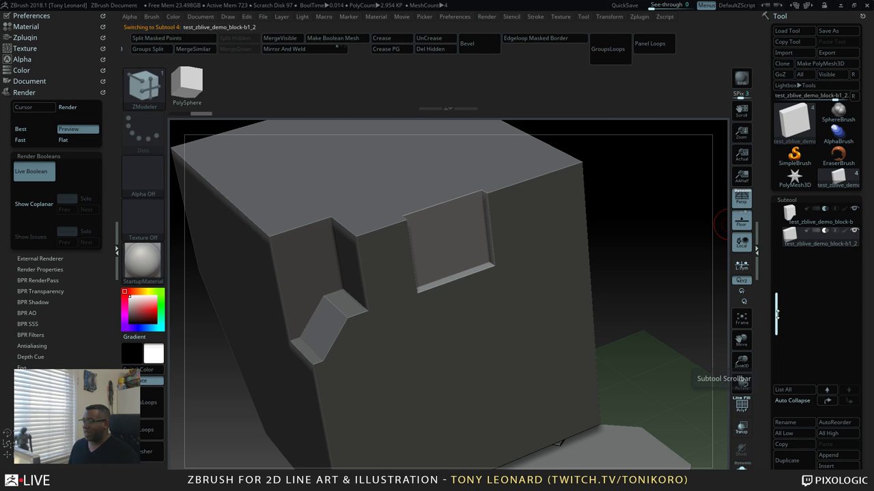
pyautogui.moveTo(771, 275); pyautogui.dragTo(775, 238)
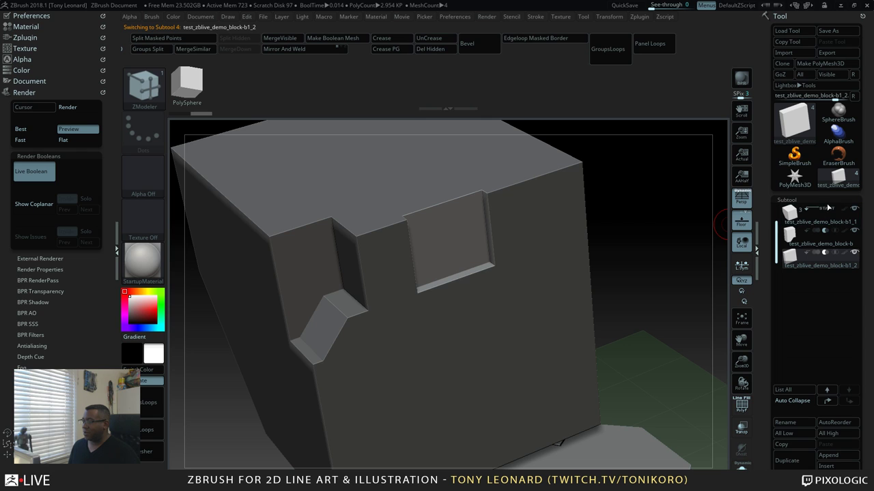
pyautogui.moveTo(830, 234)
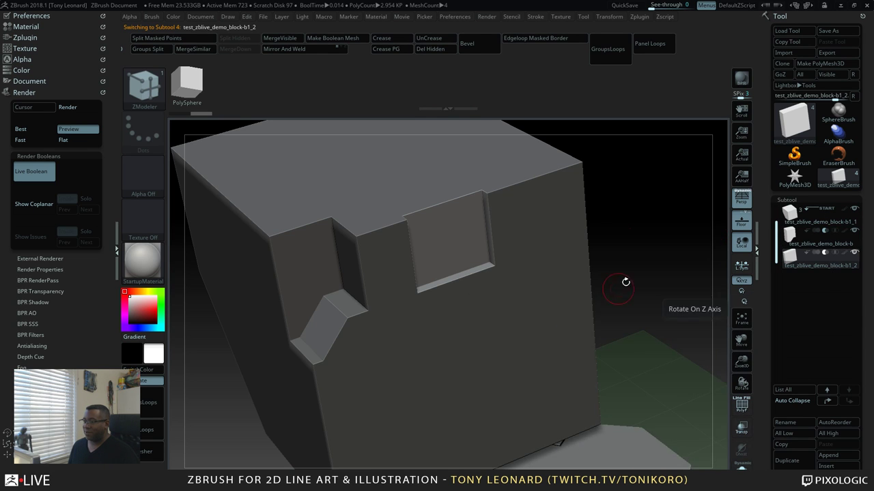
pyautogui.moveTo(625, 282); pyautogui.dragTo(604, 271)
pyautogui.moveTo(652, 345); pyautogui.dragTo(642, 245)
pyautogui.moveTo(654, 293); pyautogui.dragTo(643, 330)
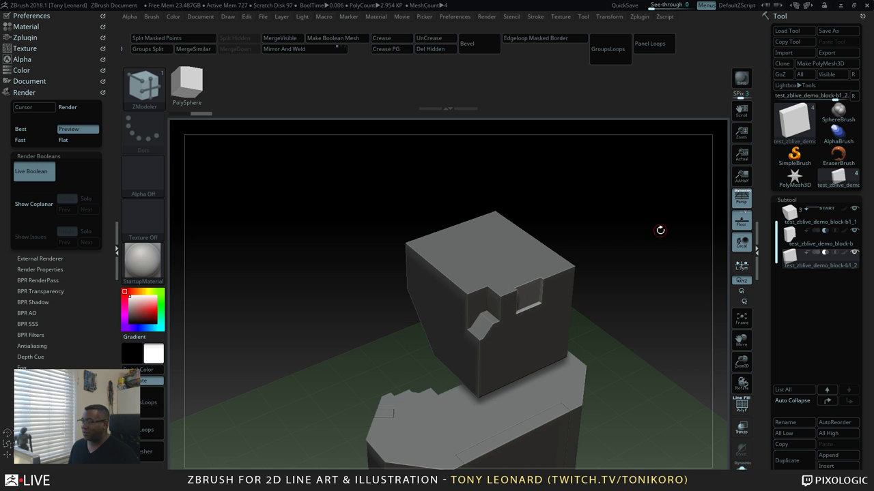
# Select the corner cutter and duplicate it along the cube's upper side edge to the opposite corner, offset by about -0.7225
pyautogui.click(794, 244)
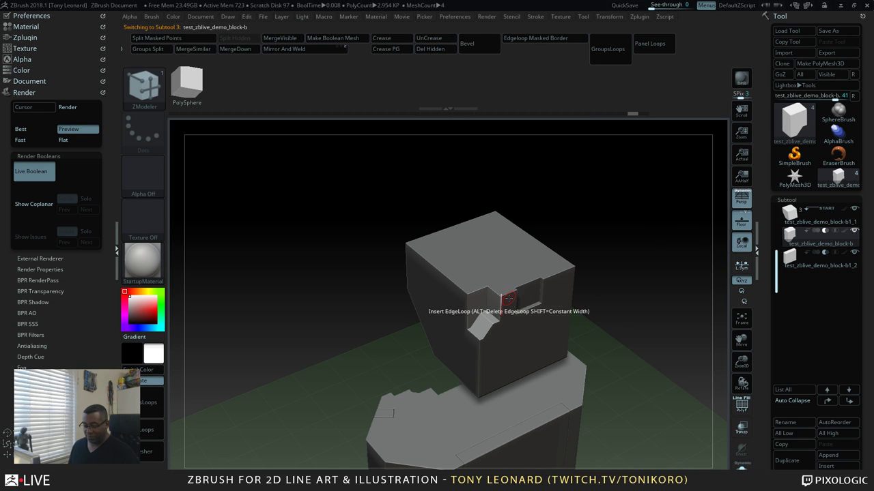
pyautogui.press('w')
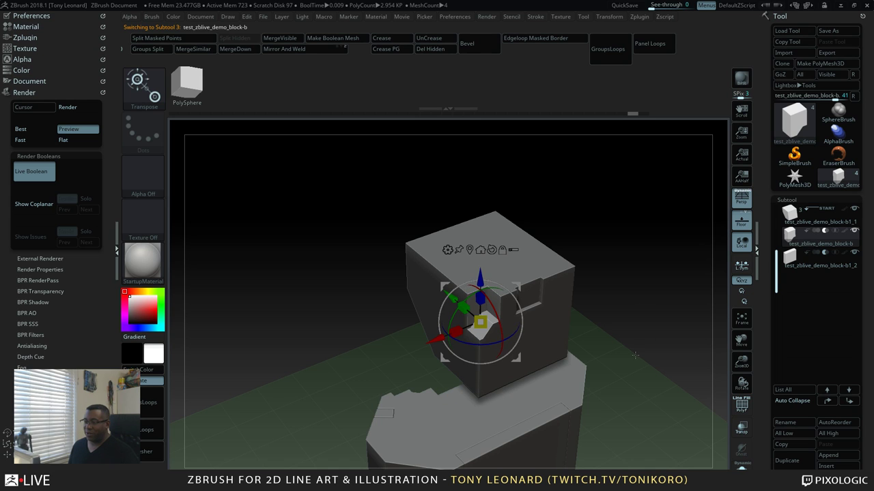
pyautogui.moveTo(667, 351); pyautogui.dragTo(373, 316)
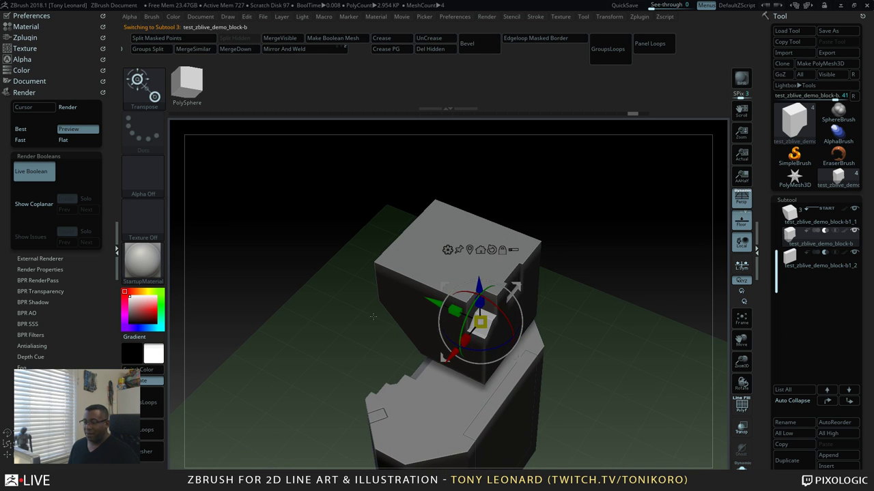
pyautogui.moveTo(434, 298); pyautogui.dragTo(349, 264)
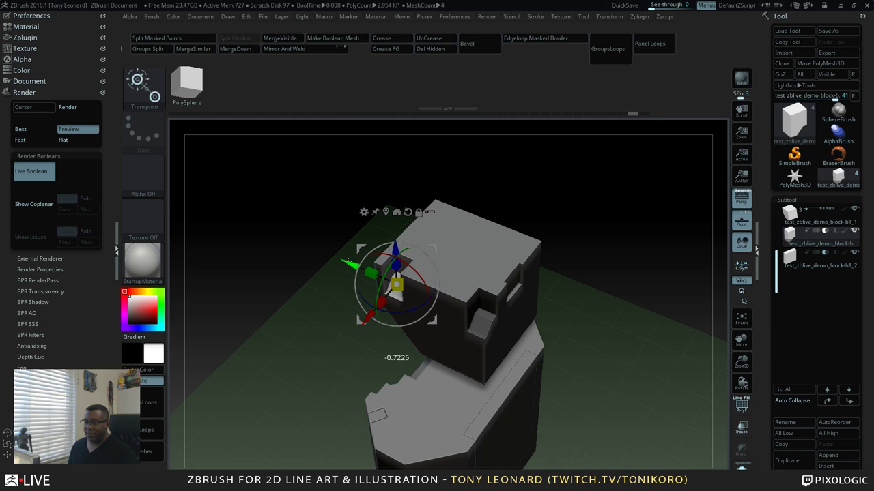
pyautogui.moveTo(577, 339); pyautogui.dragTo(493, 351)
# Duplicate the cutter into the middle of the side edge and stretch the copy lengthwise by about 1.96 for a wider notch
pyautogui.press('ctrl')
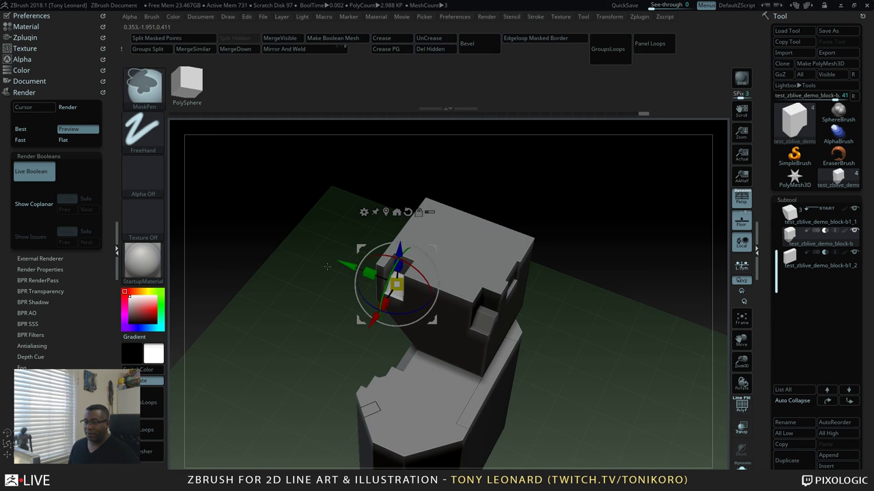
pyautogui.keyDown('ctrl'); pyautogui.moveTo(341, 262); pyautogui.dragTo(379, 284); pyautogui.keyUp('ctrl')
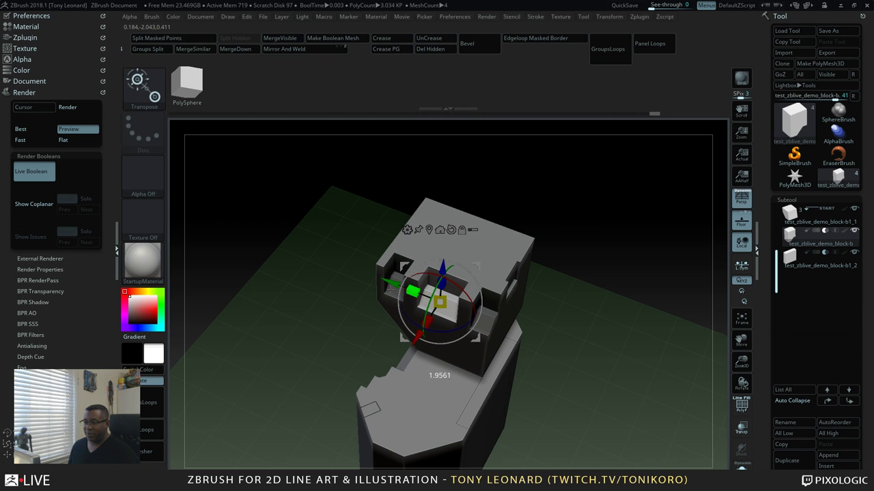
pyautogui.moveTo(597, 386); pyautogui.dragTo(597, 342)
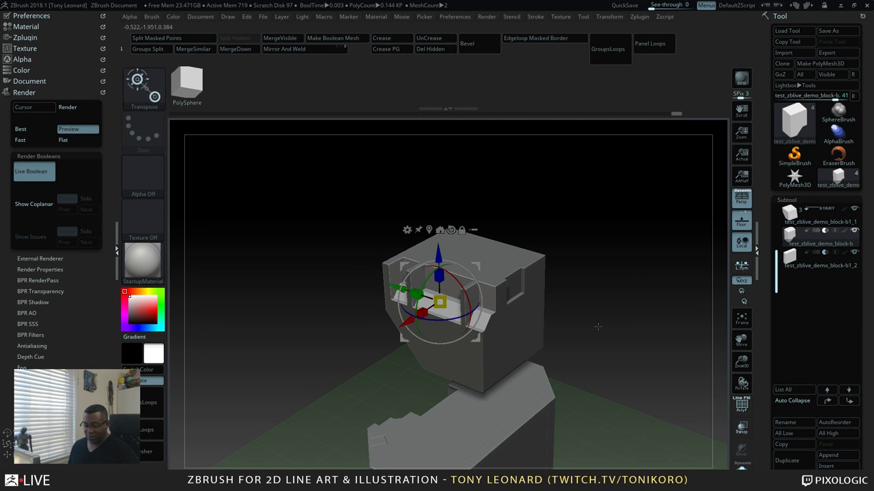
pyautogui.press('q')
pyautogui.moveTo(615, 352); pyautogui.dragTo(618, 372)
pyautogui.moveTo(595, 341); pyautogui.dragTo(724, 360)
# Make the large cube the active subtool and hide the lower body subtool
pyautogui.click(794, 213)
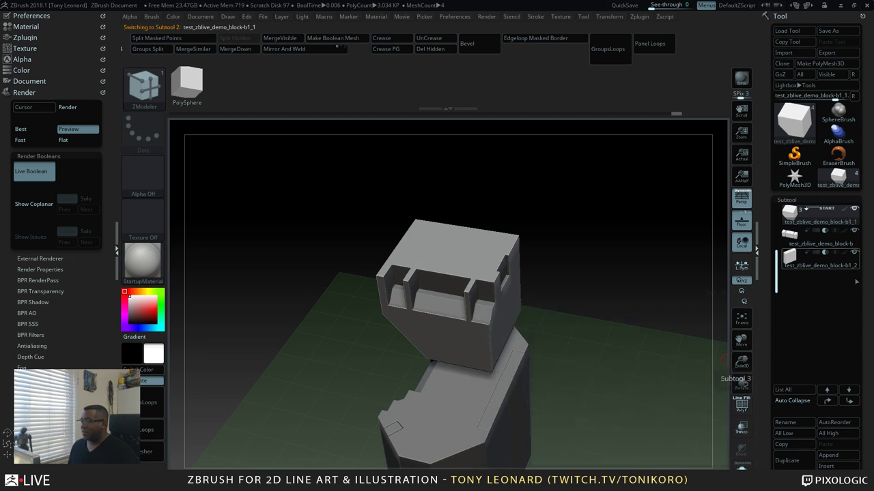
pyautogui.moveTo(776, 280); pyautogui.dragTo(776, 225)
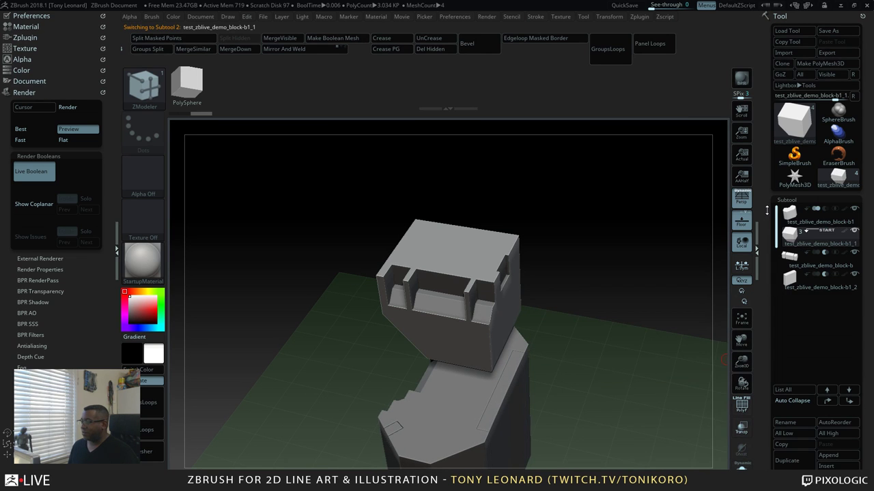
pyautogui.click(854, 208)
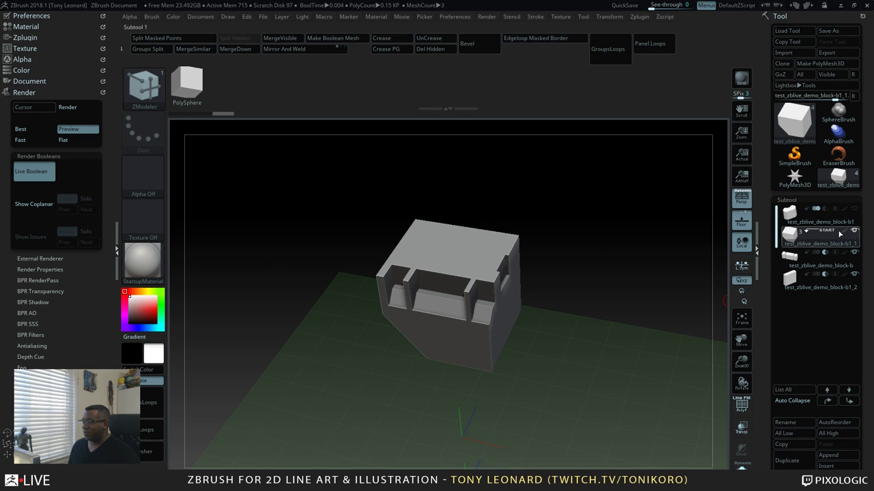
# Run Make Boolean Mesh on the visible subtools to bake the cube with its subtracted cuts
pyautogui.scroll(-10, 786, 332)
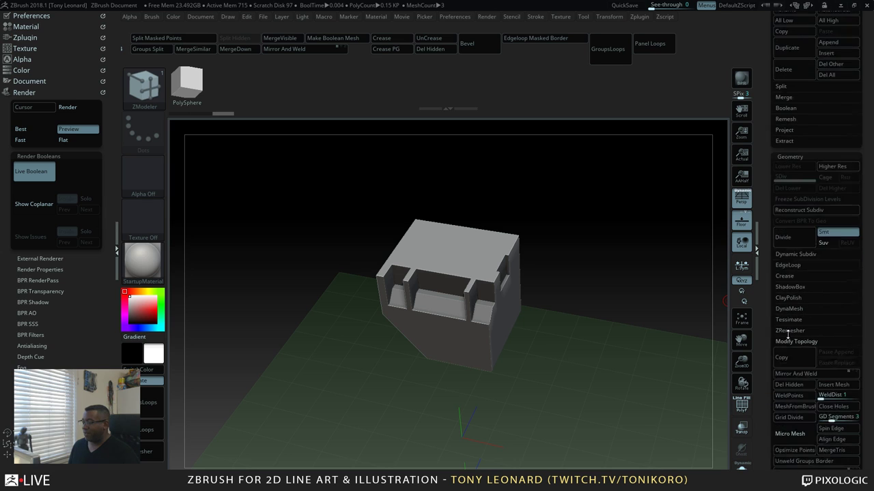
pyautogui.press('shift')
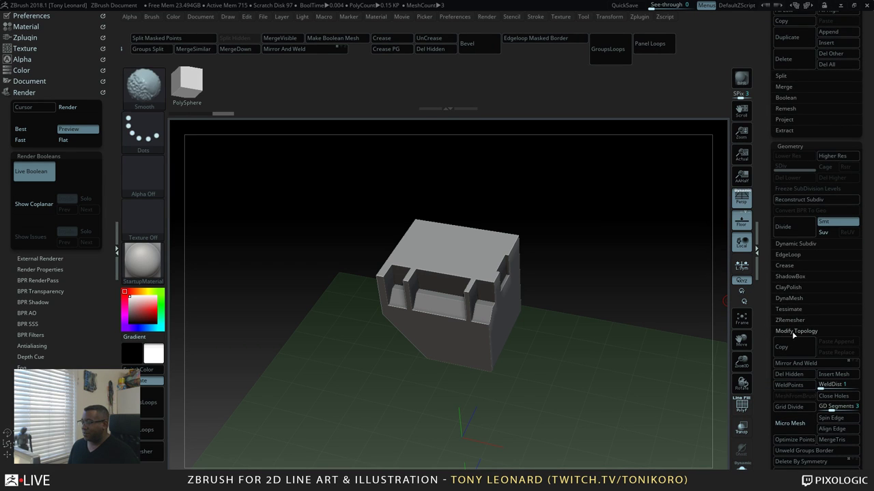
pyautogui.click(794, 332)
pyautogui.scroll(1, 788, 118)
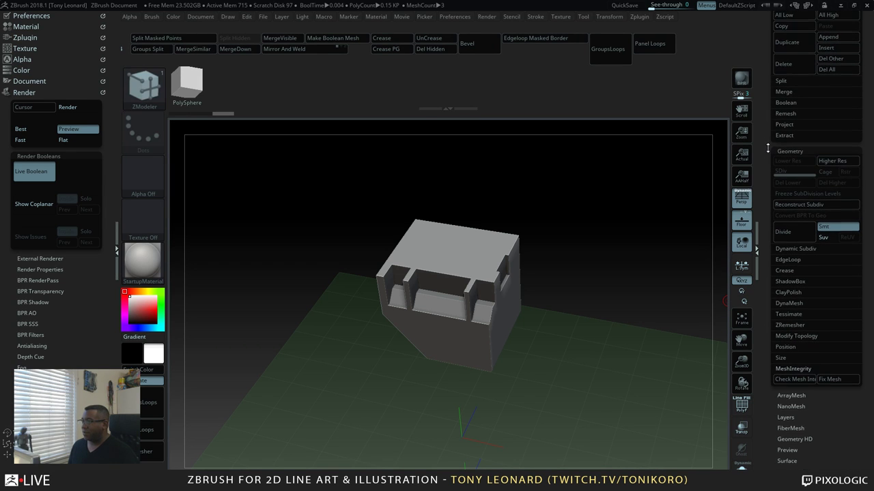
pyautogui.click(793, 108)
pyautogui.press('shift')
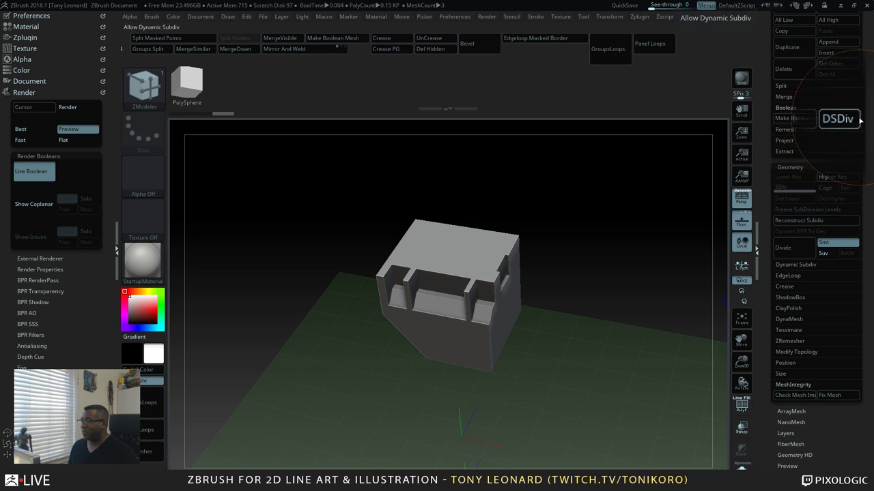
pyautogui.click(804, 121)
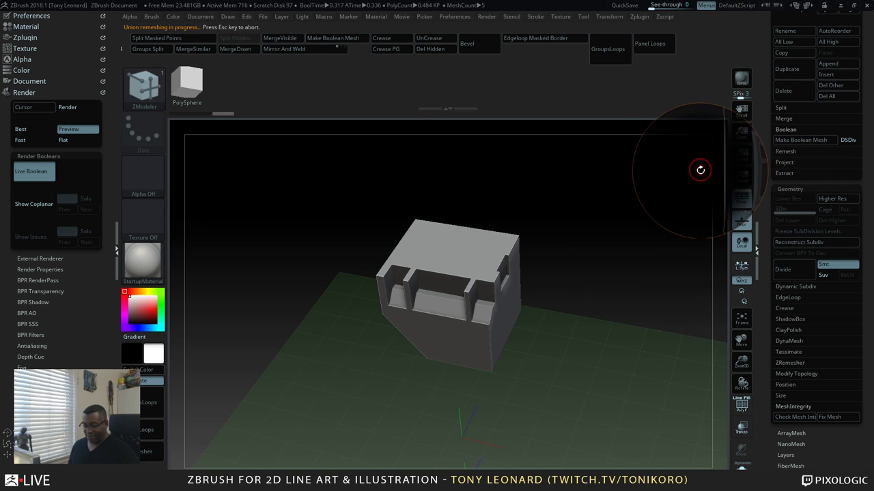
pyautogui.moveTo(335, 292); pyautogui.dragTo(525, 279)
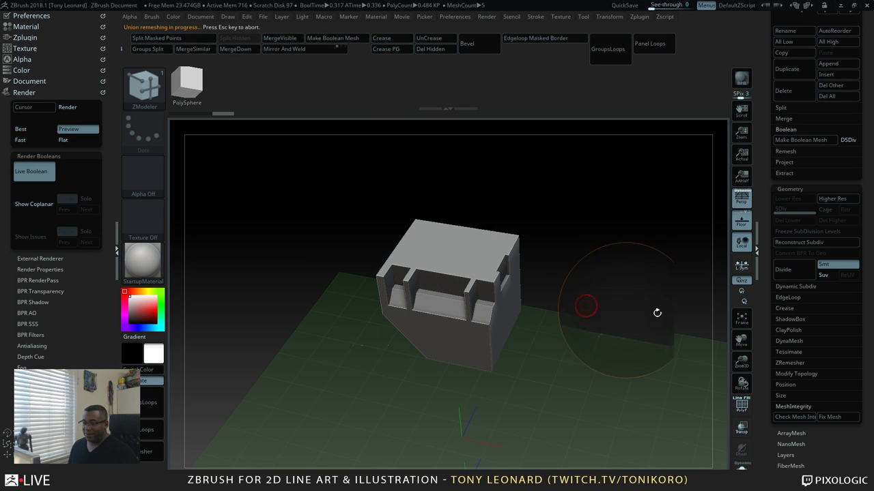
# Examine the notched cube and its cutouts from several angles
pyautogui.press('shift')
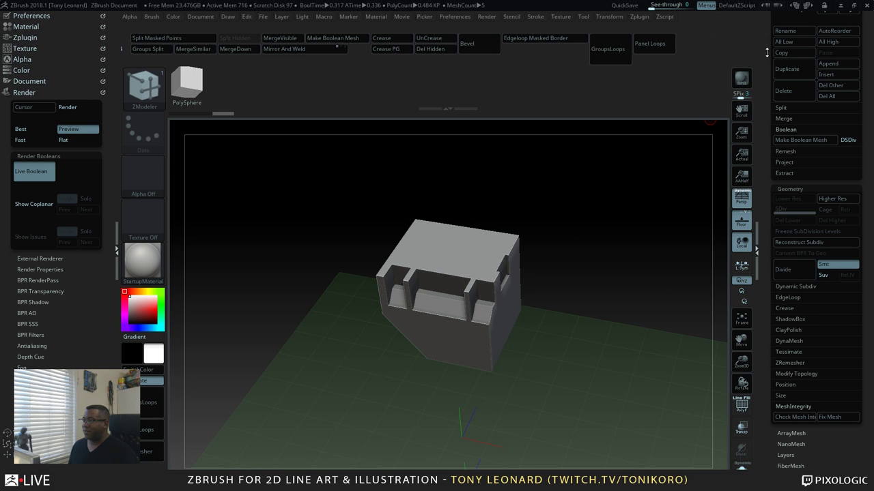
pyautogui.scroll(5, 764, 49)
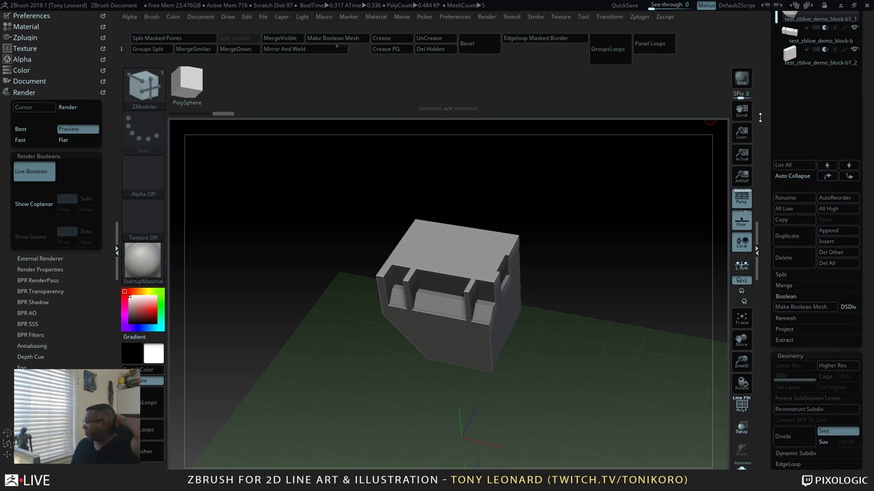
pyautogui.scroll(1, 760, 120)
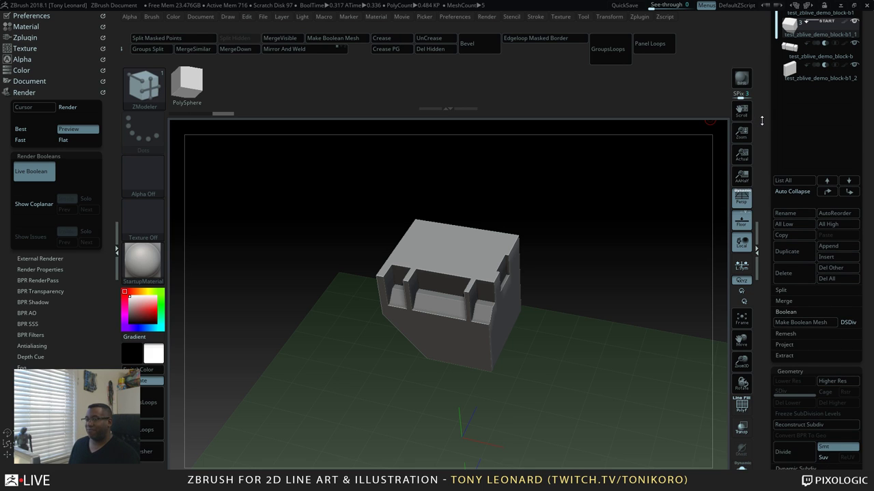
pyautogui.scroll(3, 761, 120)
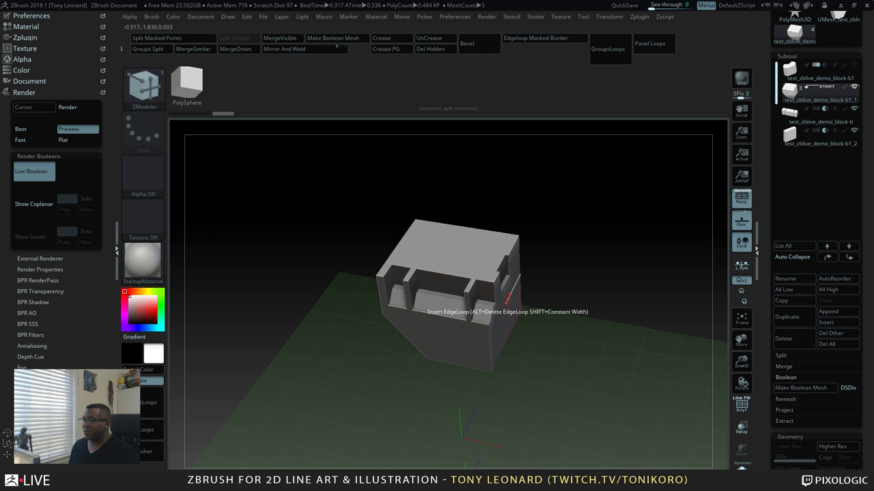
pyautogui.moveTo(520, 254); pyautogui.dragTo(647, 394)
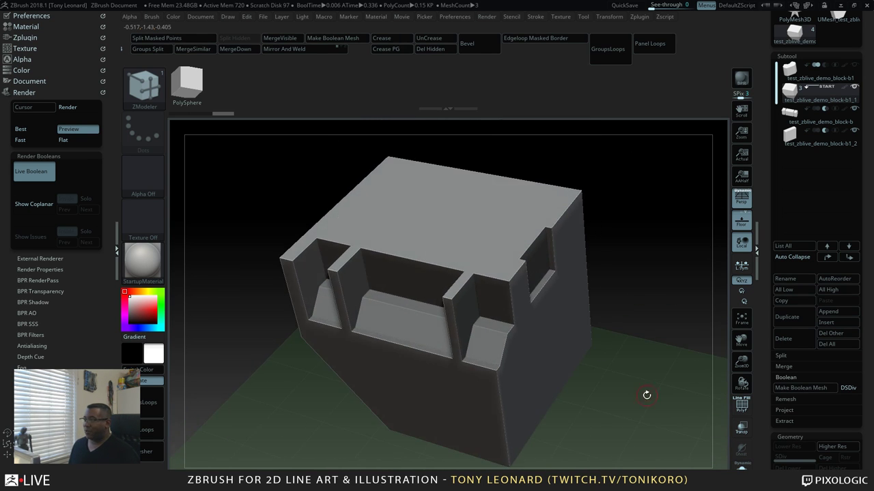
pyautogui.moveTo(593, 318); pyautogui.dragTo(610, 394)
pyautogui.keyDown('alt'); pyautogui.moveTo(595, 396); pyautogui.dragTo(673, 326); pyautogui.keyUp('alt')
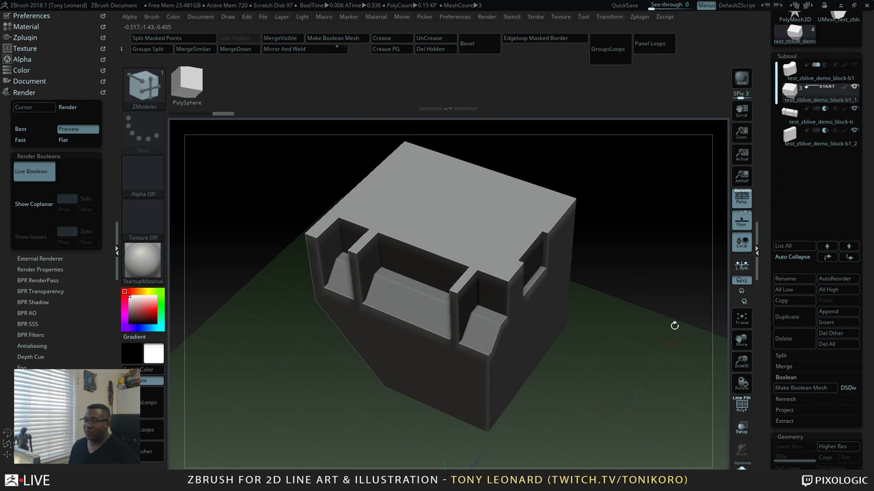
# Insert a small IMM Primitives cylinder on the cube's side face near the corner notch and split it into its own subtool
pyautogui.moveTo(601, 383); pyautogui.dragTo(653, 384)
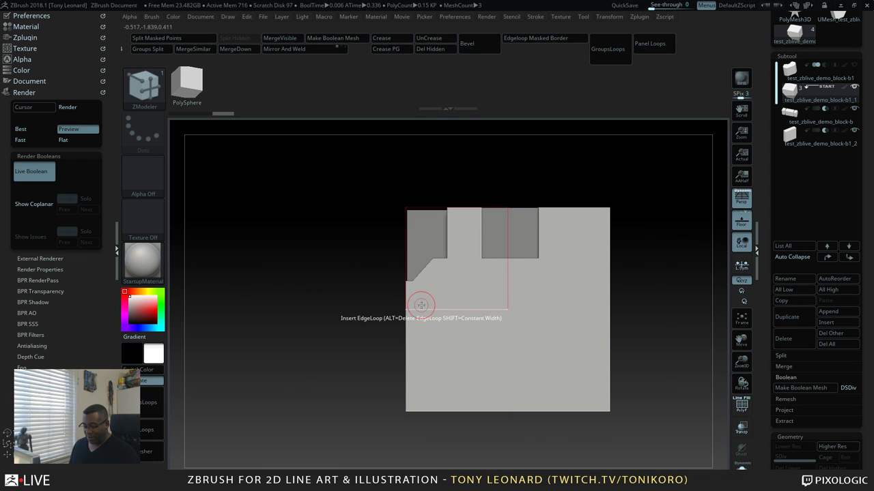
pyautogui.press('b')
pyautogui.press('i')
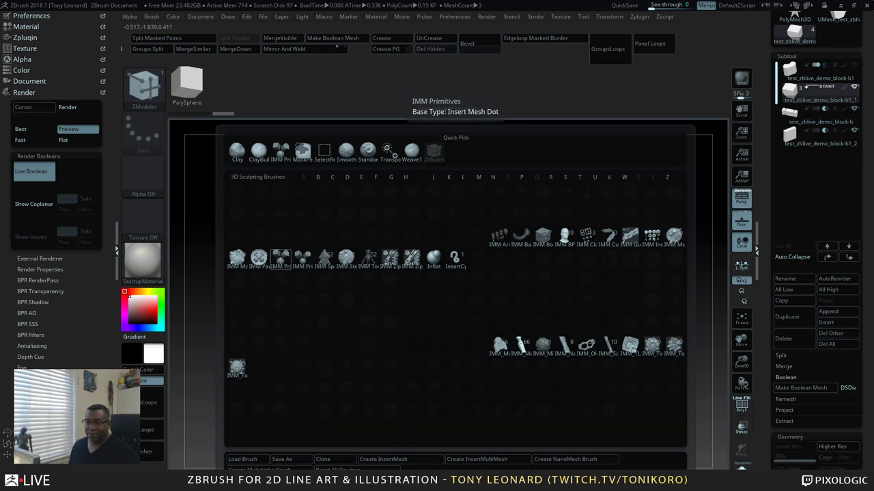
pyautogui.click(280, 258)
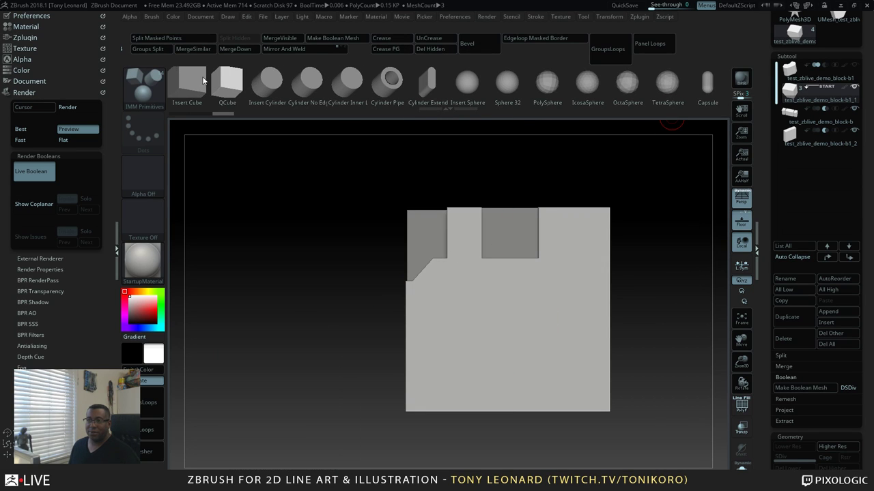
pyautogui.click(272, 85)
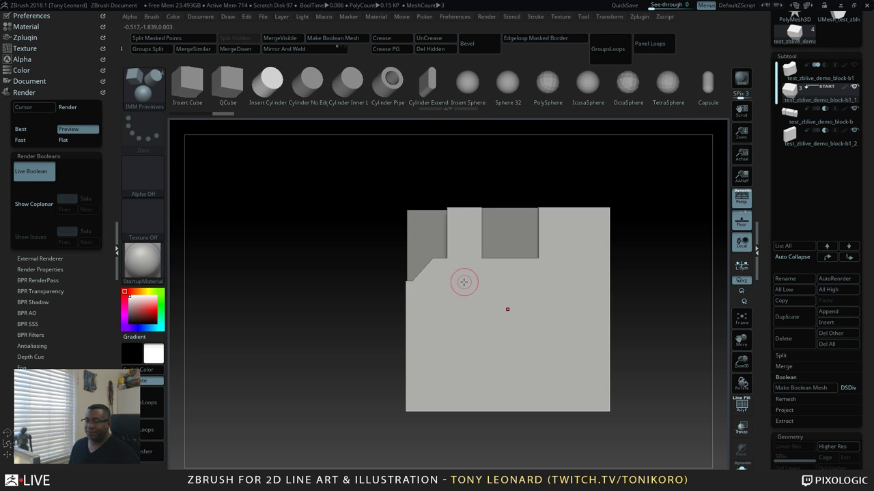
pyautogui.moveTo(463, 282); pyautogui.dragTo(466, 285)
pyautogui.moveTo(673, 407); pyautogui.dragTo(653, 400)
pyautogui.click(196, 38)
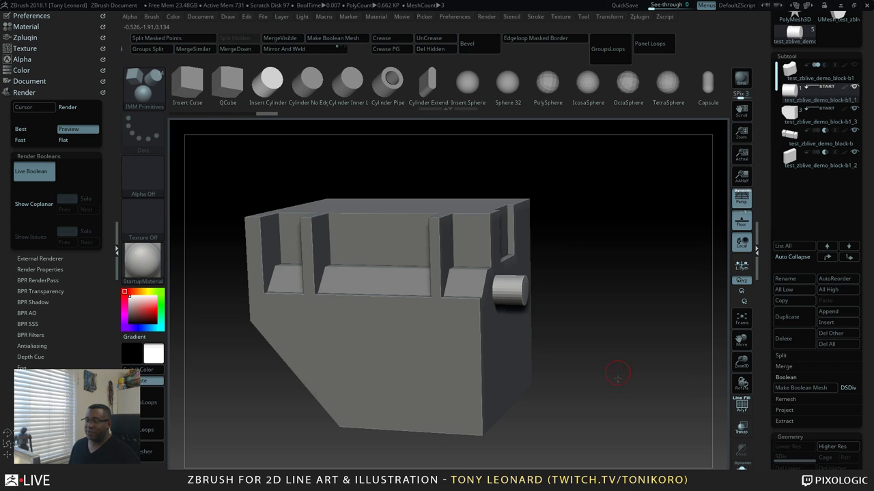
# Move the cylinder up and outward so it sits in line with the corner notch
pyautogui.moveTo(559, 397); pyautogui.dragTo(588, 399)
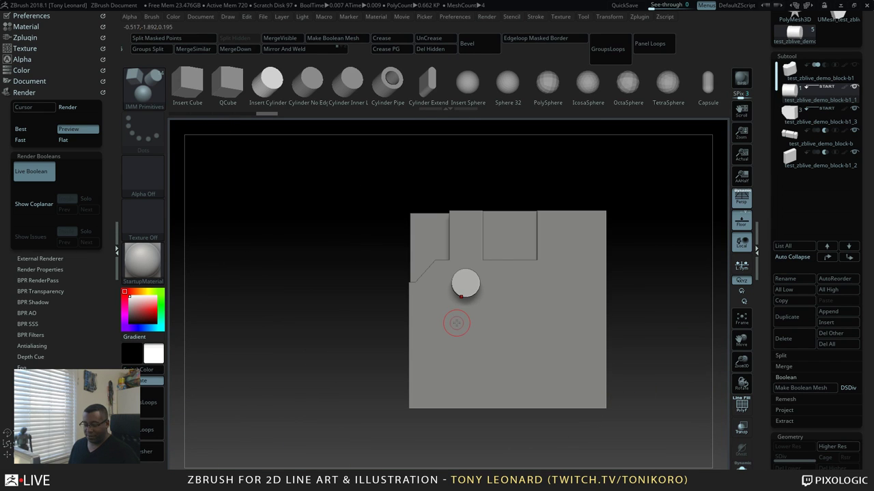
pyautogui.press('w')
pyautogui.moveTo(409, 284); pyautogui.dragTo(379, 283)
pyautogui.moveTo(433, 228); pyautogui.dragTo(433, 177)
pyautogui.moveTo(377, 237); pyautogui.dragTo(372, 236)
pyautogui.moveTo(352, 342); pyautogui.dragTo(564, 330)
pyautogui.moveTo(486, 230); pyautogui.dragTo(444, 230)
# Stretch the cylinder lengthwise and slide it along the edge so it runs through all three notches
pyautogui.keyDown('alt'); pyautogui.moveTo(527, 320); pyautogui.dragTo(636, 351); pyautogui.keyUp('alt')
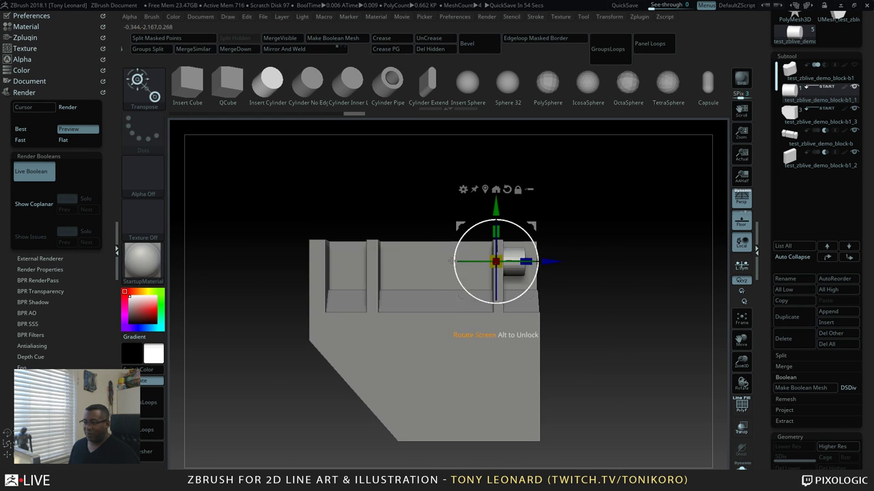
pyautogui.moveTo(527, 263); pyautogui.dragTo(618, 264)
pyautogui.moveTo(546, 261); pyautogui.dragTo(363, 273)
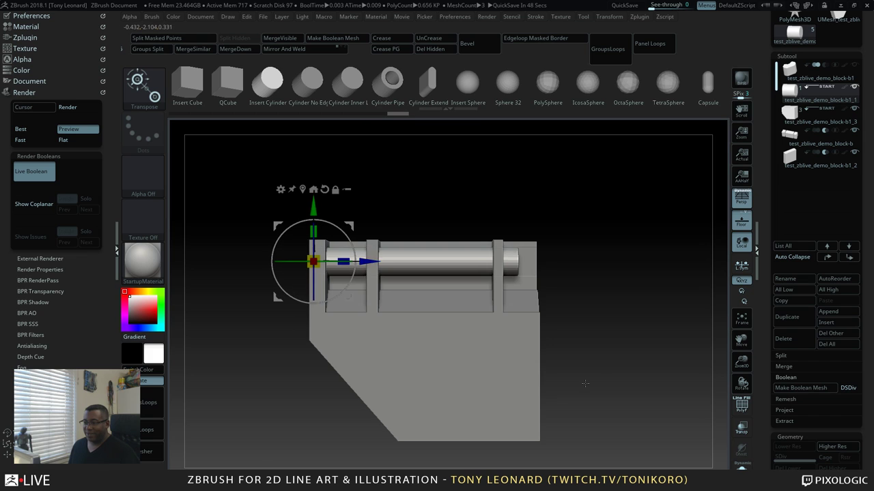
# Move the cylinder subtool to the end of the subtool list
pyautogui.moveTo(584, 381); pyautogui.dragTo(634, 402)
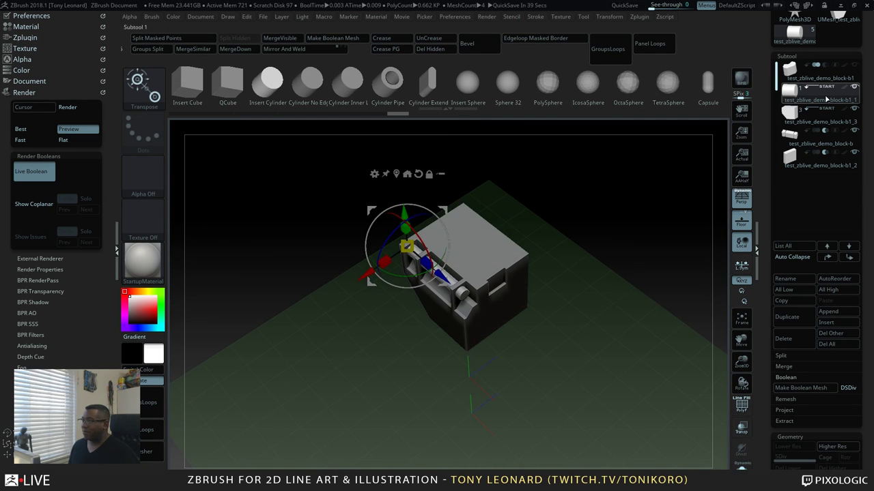
pyautogui.moveTo(820, 93)
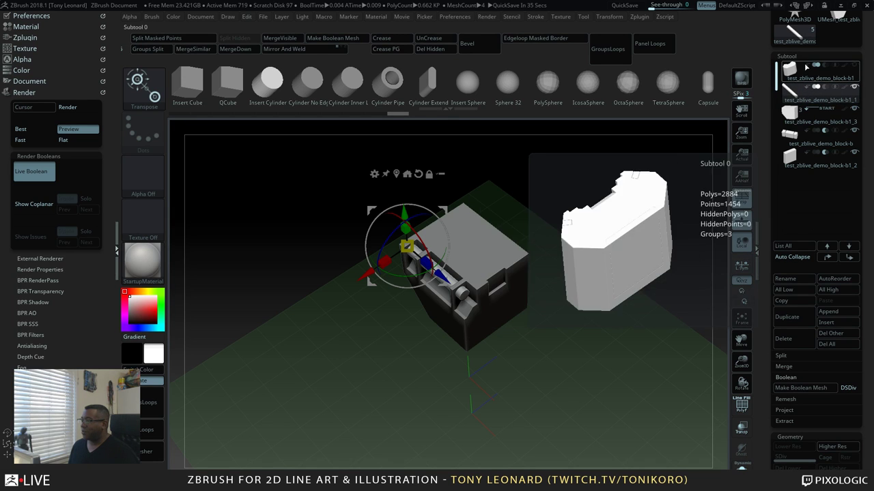
pyautogui.keyDown('shift'); pyautogui.click(850, 258); pyautogui.keyUp('shift')
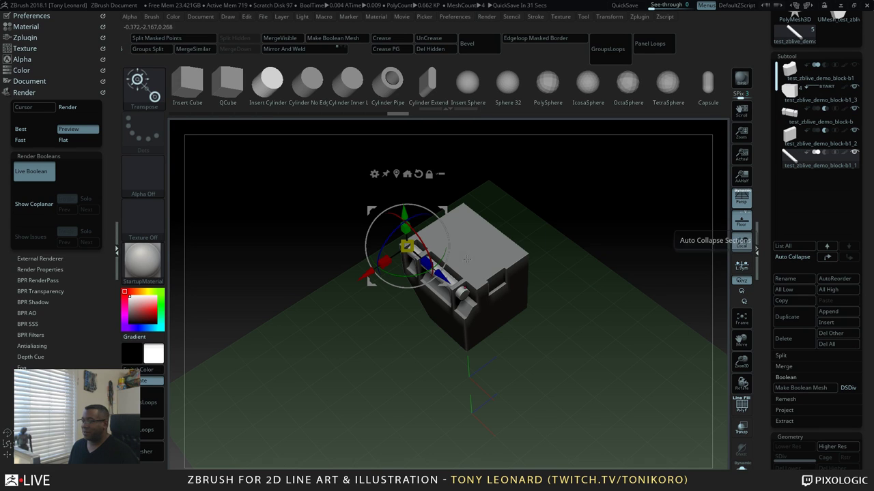
# Turn off perspective and stretch the cylinder lengthwise by about 1.09 so its end is flush with the cube's side
pyautogui.moveTo(546, 318); pyautogui.dragTo(582, 300)
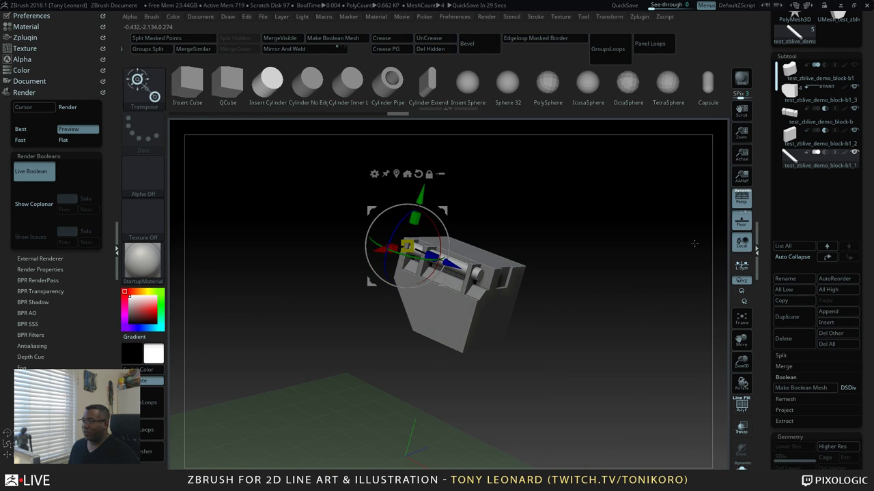
pyautogui.keyDown('shift'); pyautogui.moveTo(663, 355); pyautogui.dragTo(673, 350); pyautogui.keyUp('shift')
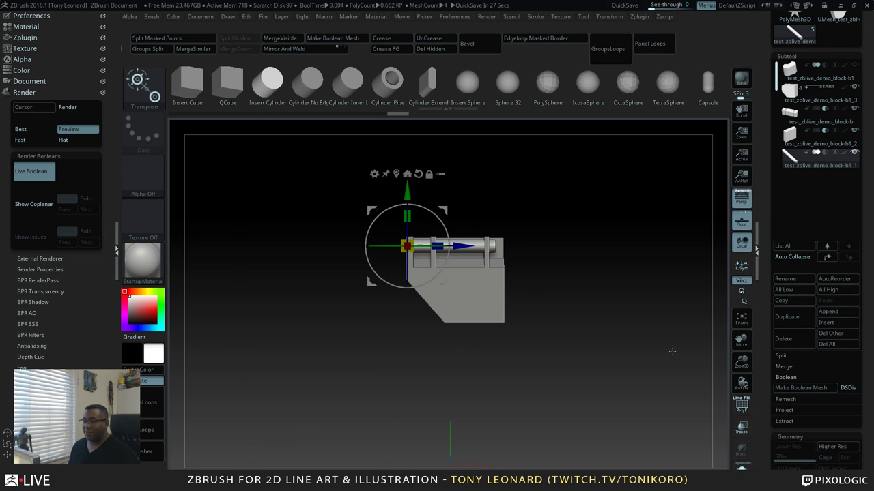
pyautogui.keyDown('alt'); pyautogui.moveTo(617, 292); pyautogui.dragTo(588, 348); pyautogui.keyUp('alt')
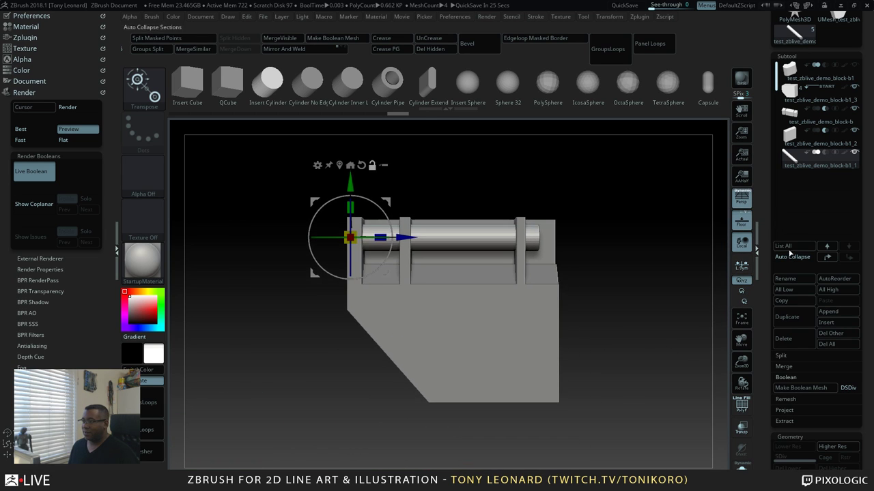
pyautogui.click(741, 199)
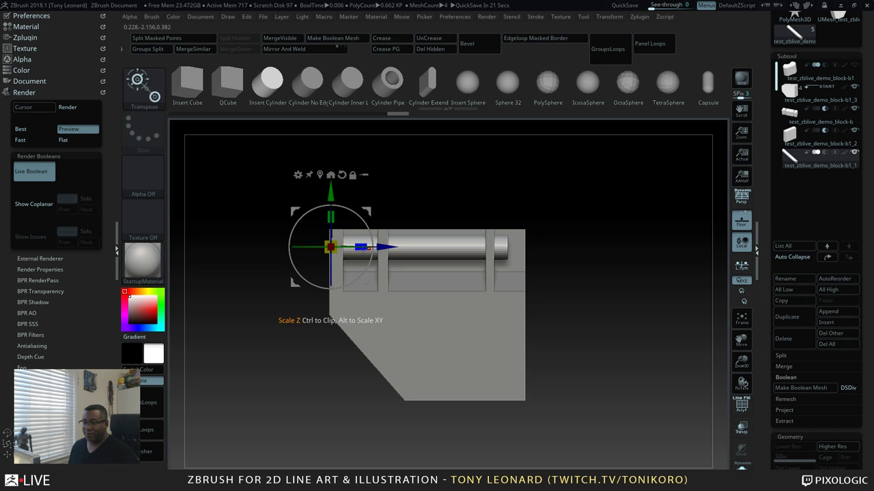
pyautogui.moveTo(363, 247); pyautogui.dragTo(368, 247)
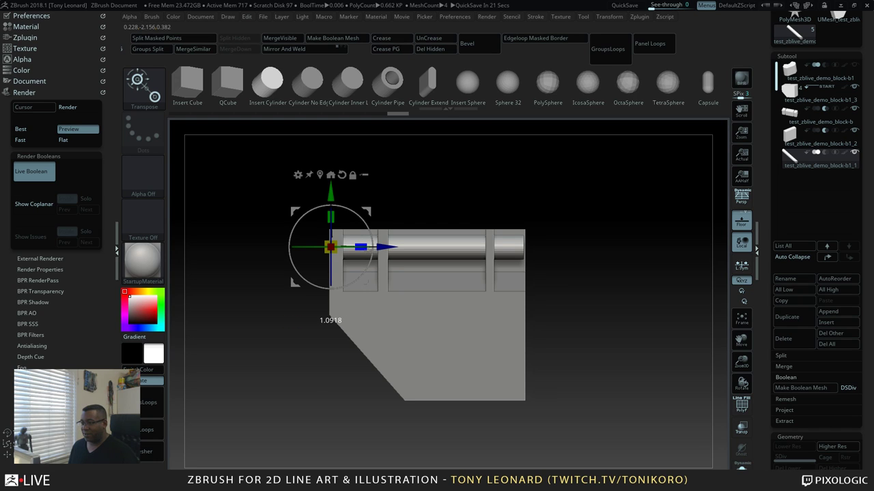
# Examine the cylinder's polygon wireframe, end cap and fit in the notches from several angles
pyautogui.moveTo(546, 296); pyautogui.dragTo(604, 279)
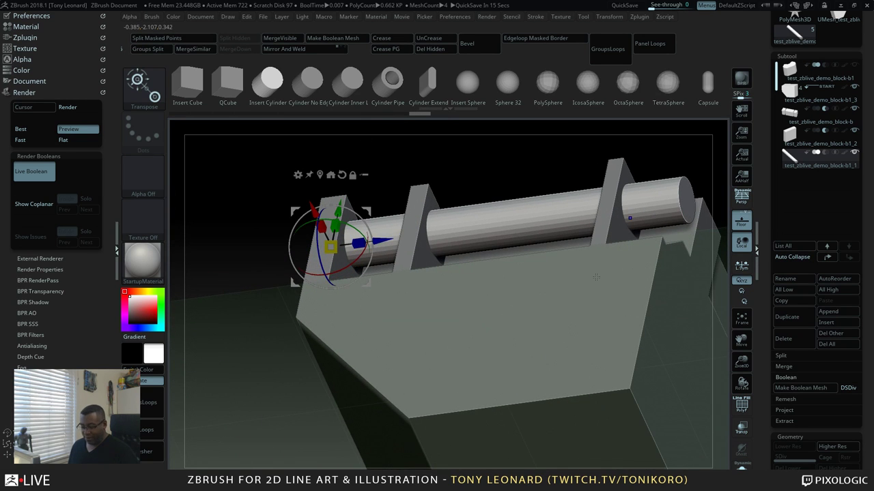
pyautogui.hotkey('shift', 'f')
pyautogui.moveTo(526, 168); pyautogui.dragTo(674, 217)
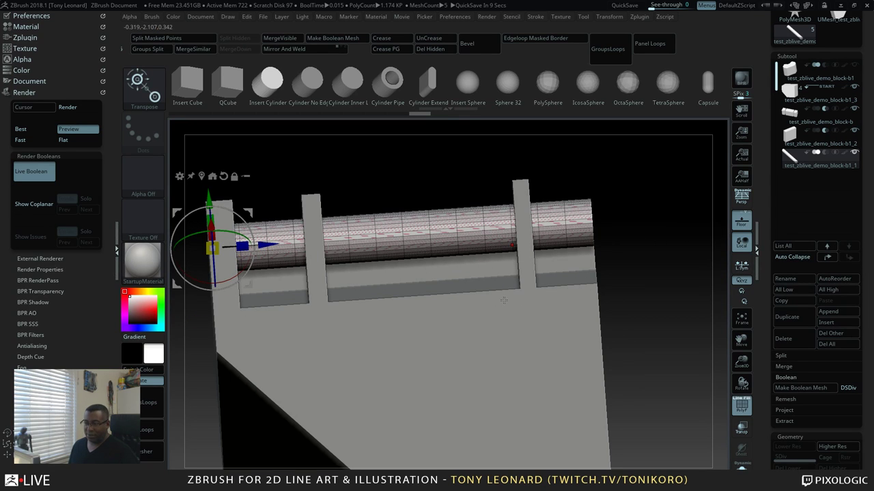
pyautogui.press('Tab')
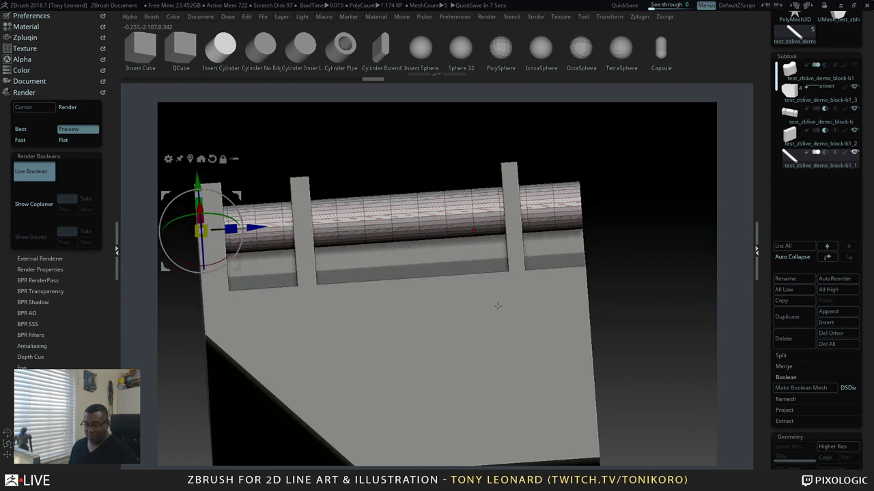
pyautogui.press('Tab')
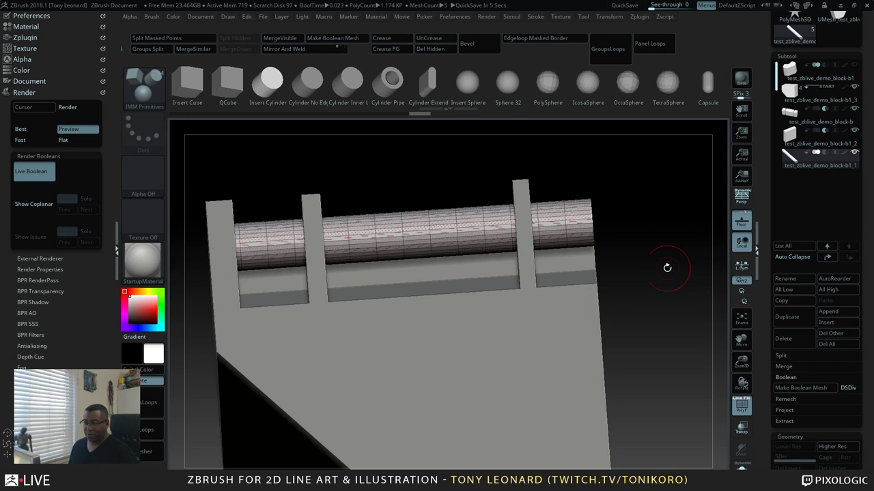
pyautogui.moveTo(673, 345)
pyautogui.mouseDown()
pyautogui.moveTo(659, 369)
pyautogui.moveTo(686, 343)
pyautogui.moveTo(664, 343)
pyautogui.mouseUp()
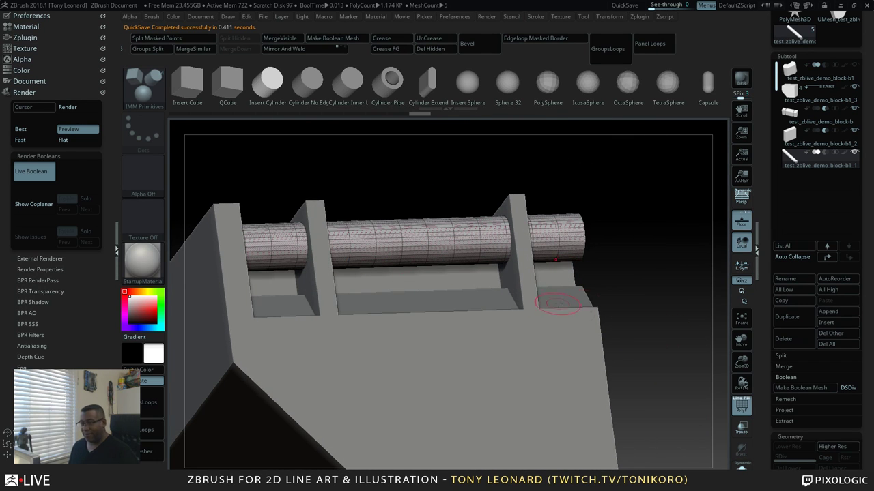
pyautogui.moveTo(634, 308); pyautogui.dragTo(609, 382)
pyautogui.keyDown('alt'); pyautogui.moveTo(600, 164); pyautogui.dragTo(267, 164); pyautogui.keyUp('alt')
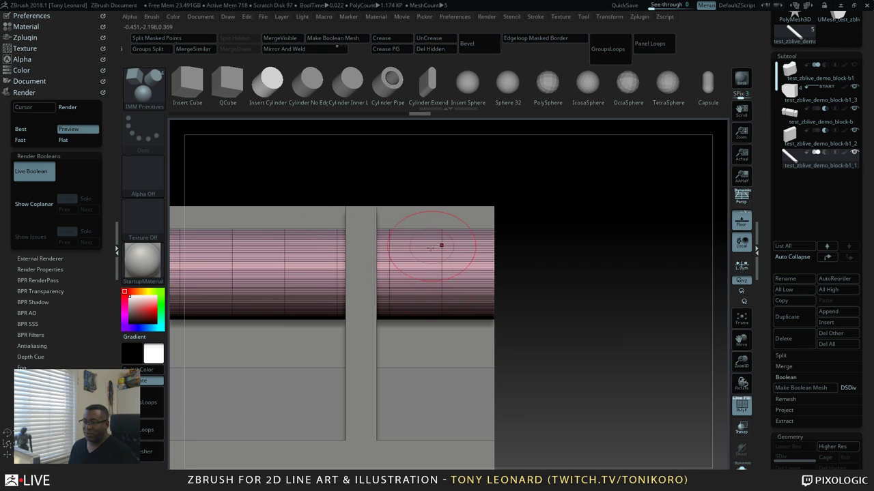
pyautogui.moveTo(587, 299); pyautogui.dragTo(593, 287)
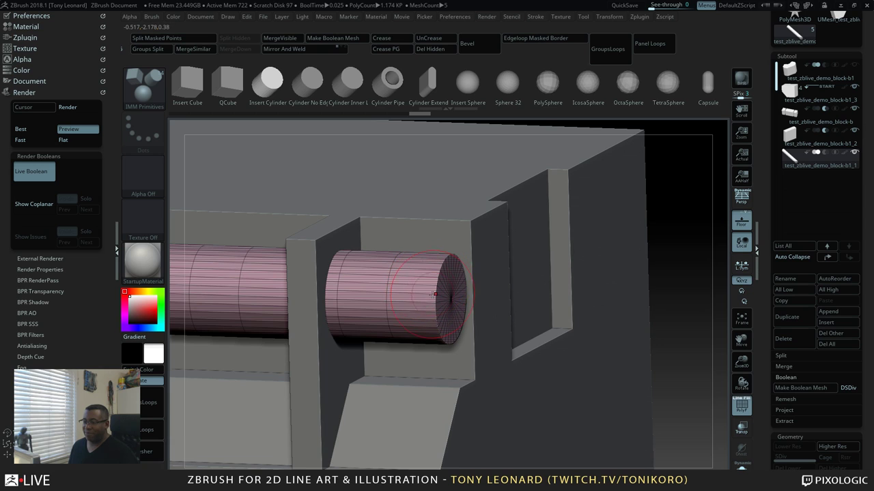
pyautogui.moveTo(674, 284); pyautogui.dragTo(603, 317)
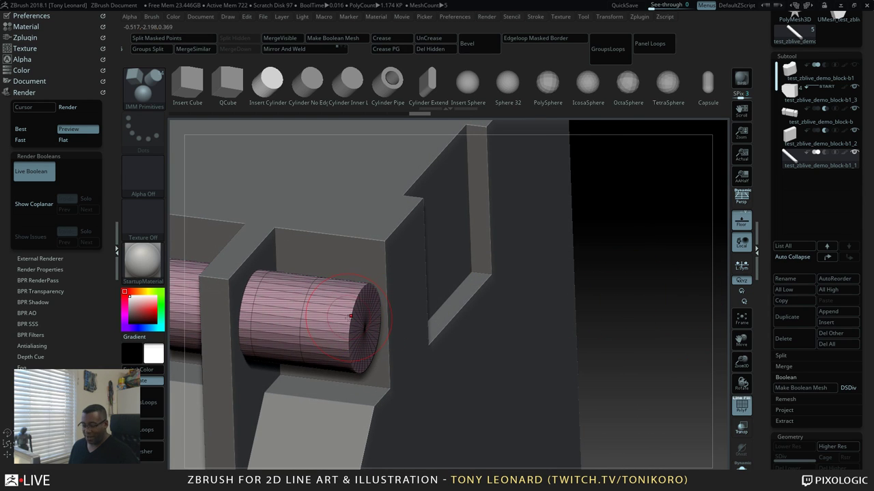
pyautogui.moveTo(666, 348); pyautogui.dragTo(605, 331)
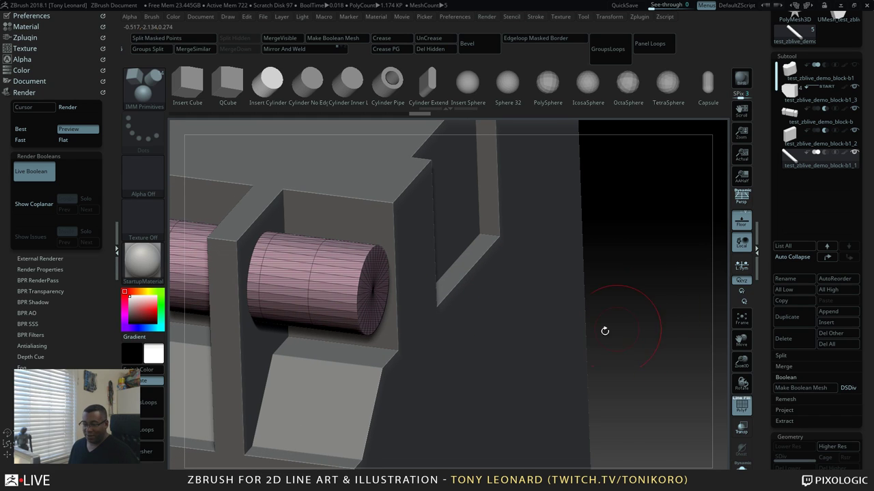
pyautogui.moveTo(658, 336); pyautogui.dragTo(612, 344)
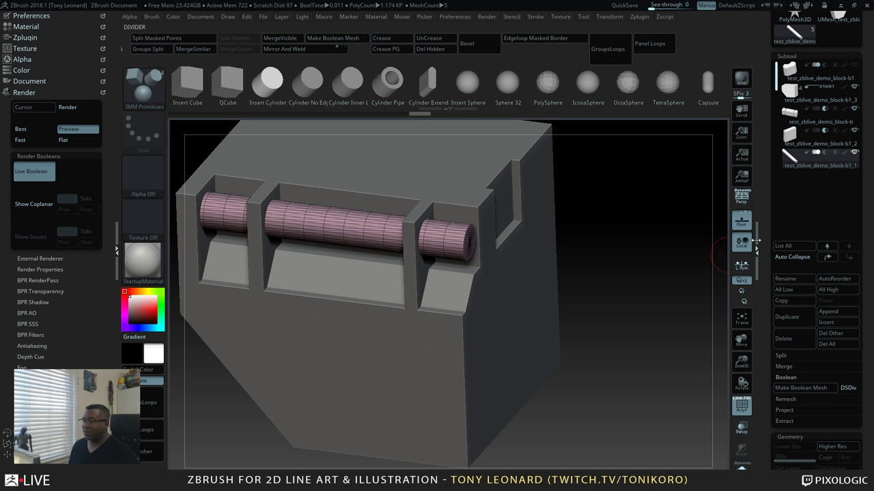
pyautogui.hotkey('shift', 'f')
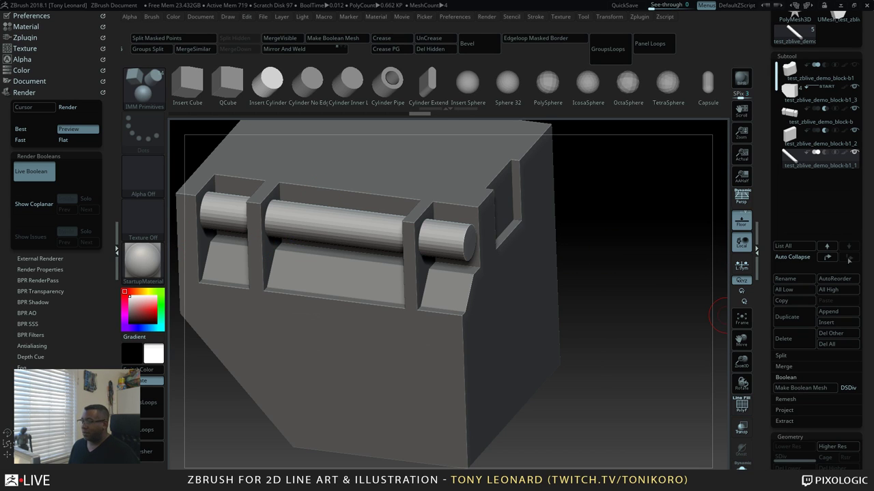
pyautogui.moveTo(617, 336); pyautogui.dragTo(589, 360)
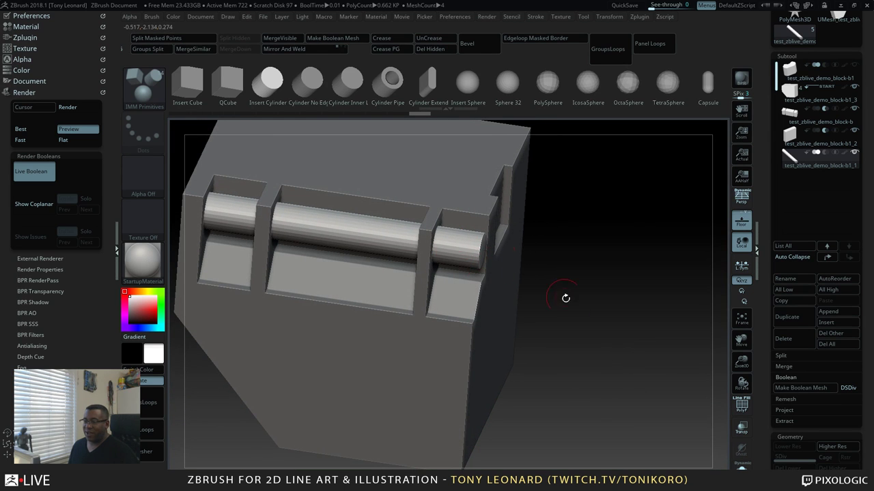
pyautogui.moveTo(565, 298); pyautogui.dragTo(625, 384)
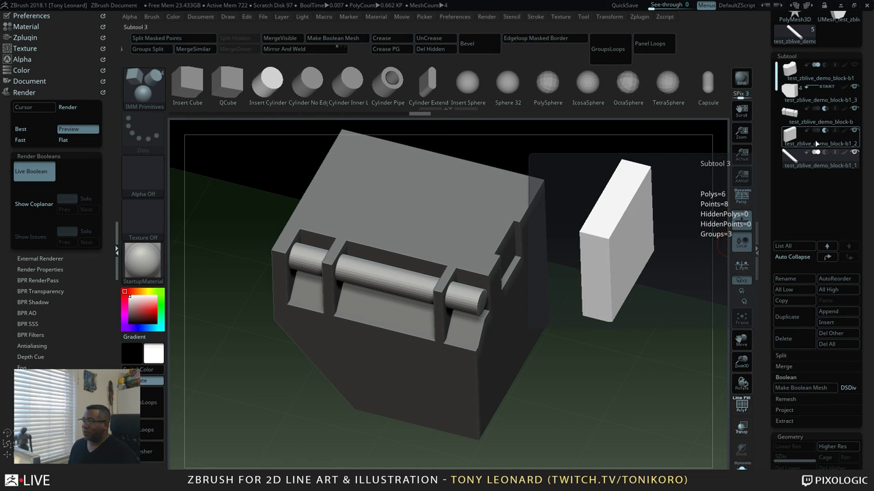
# Insert a QCube over the rectangular notch in the block's side, next to the end of the cylinder rod
pyautogui.moveTo(824, 110)
pyautogui.moveTo(824, 144)
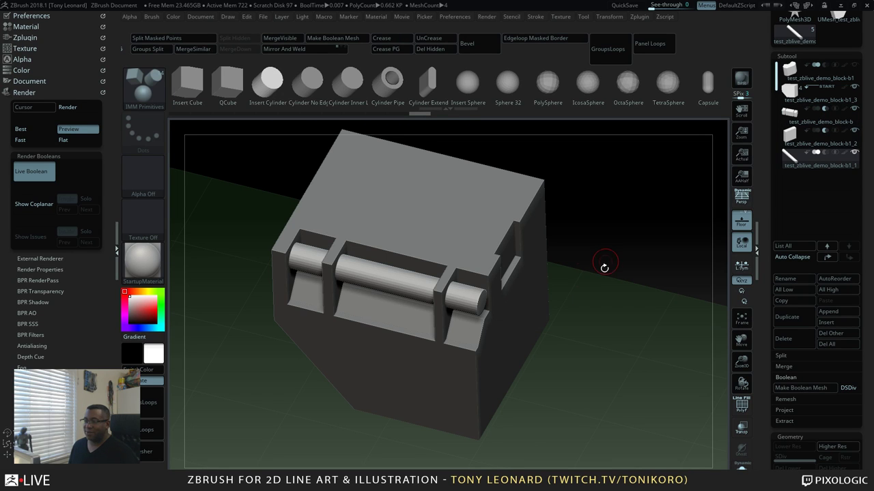
pyautogui.moveTo(725, 253)
pyautogui.mouseDown()
pyautogui.moveTo(600, 308)
pyautogui.moveTo(713, 266)
pyautogui.mouseUp()
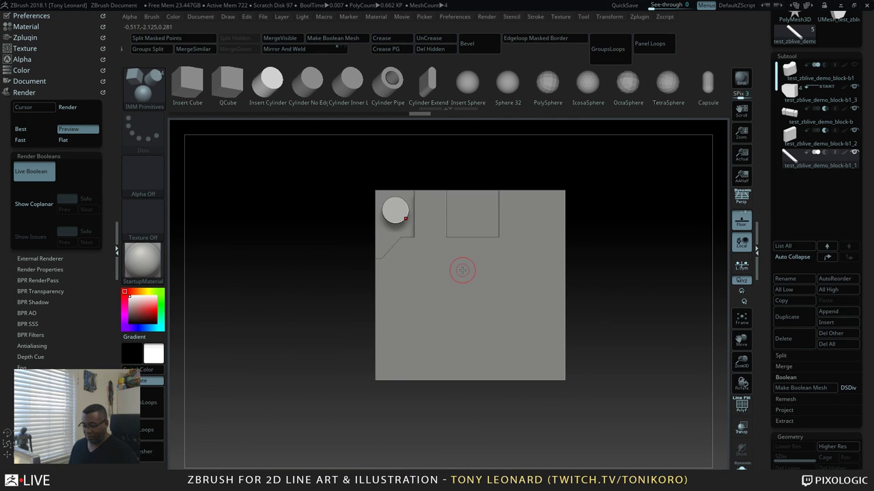
pyautogui.press('b')
pyautogui.press('i')
pyautogui.click(290, 259)
pyautogui.press('b')
pyautogui.press('i')
pyautogui.click(182, 290)
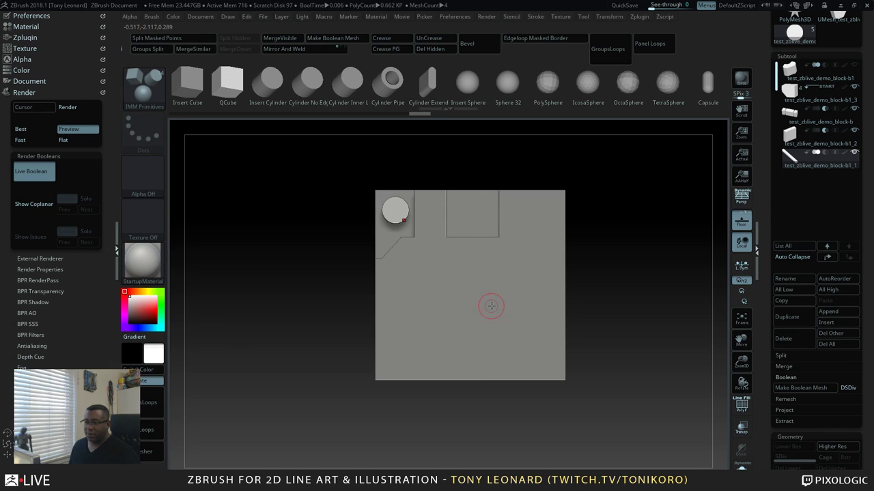
pyautogui.moveTo(471, 263); pyautogui.dragTo(468, 290)
pyautogui.moveTo(553, 320); pyautogui.dragTo(566, 347)
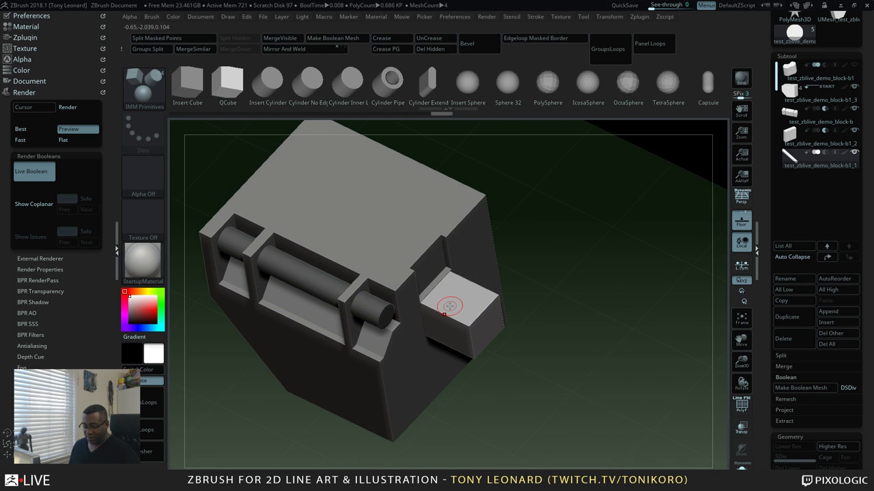
# Move and scale the inserted cube to fit the side notch, extending it slightly above the block's upper face
pyautogui.press('w')
pyautogui.moveTo(431, 273); pyautogui.dragTo(426, 241)
pyautogui.moveTo(617, 307); pyautogui.dragTo(582, 337)
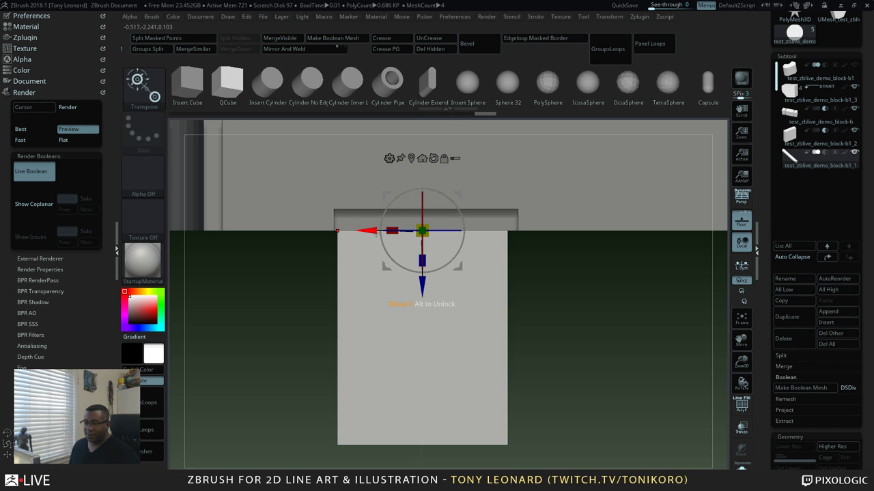
pyautogui.moveTo(374, 230); pyautogui.dragTo(378, 230)
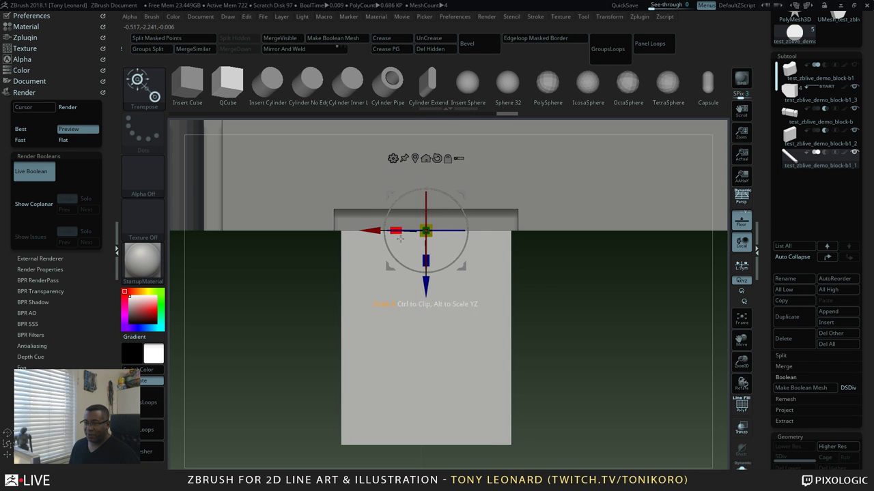
pyautogui.moveTo(427, 290); pyautogui.dragTo(430, 272)
pyautogui.moveTo(430, 271); pyautogui.dragTo(603, 326, button='right')
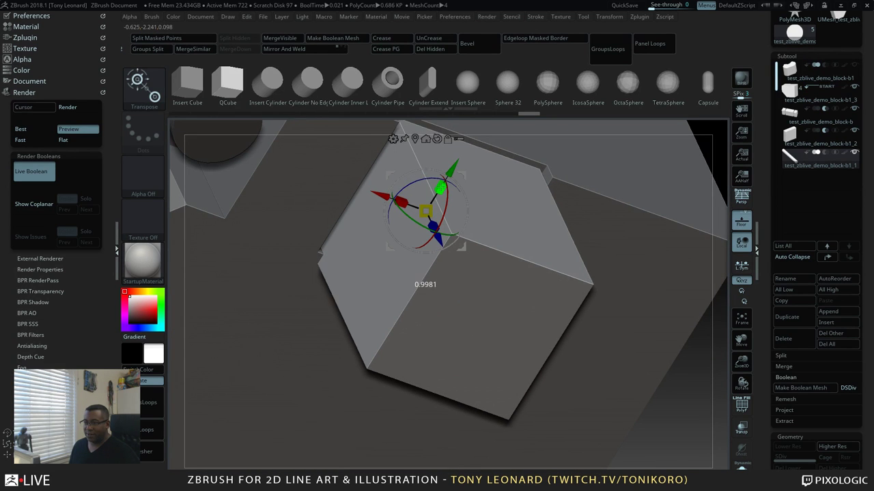
pyautogui.moveTo(440, 188); pyautogui.dragTo(473, 143)
pyautogui.keyDown('ctrl'); pyautogui.moveTo(684, 418); pyautogui.dragTo(652, 309, button='right'); pyautogui.keyUp('ctrl')
pyautogui.moveTo(650, 308); pyautogui.dragTo(631, 351)
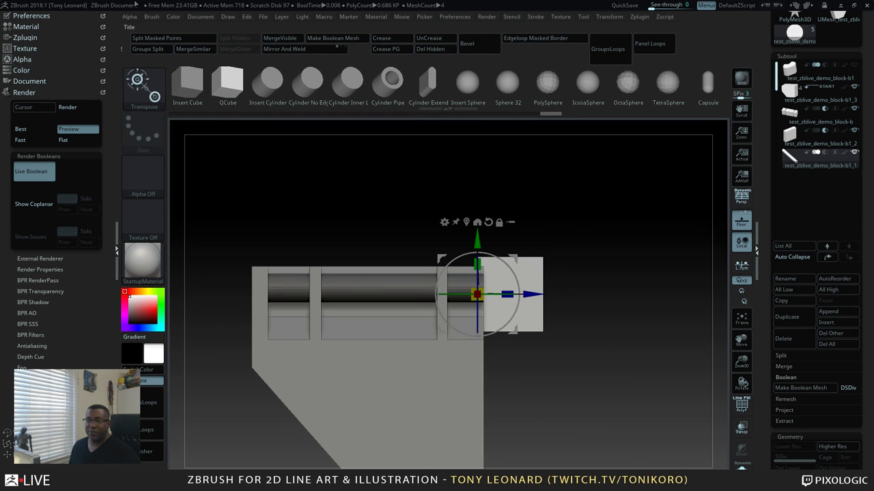
# Split the inserted cube off from the cylinder rod into its own subtool
pyautogui.click(192, 42)
pyautogui.moveTo(634, 235); pyautogui.dragTo(607, 301)
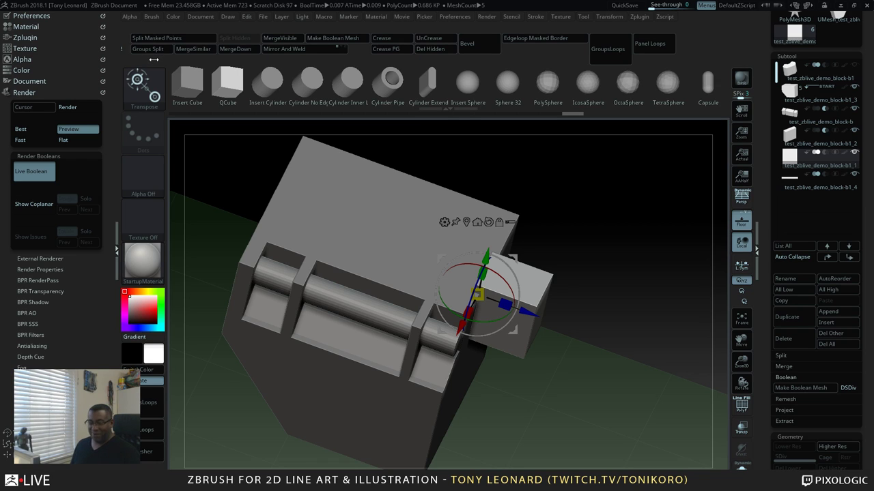
pyautogui.press('ctrl')
pyautogui.moveTo(532, 50)
pyautogui.mouseDown()
pyautogui.moveTo(783, 52)
pyautogui.moveTo(539, 42)
pyautogui.mouseUp()
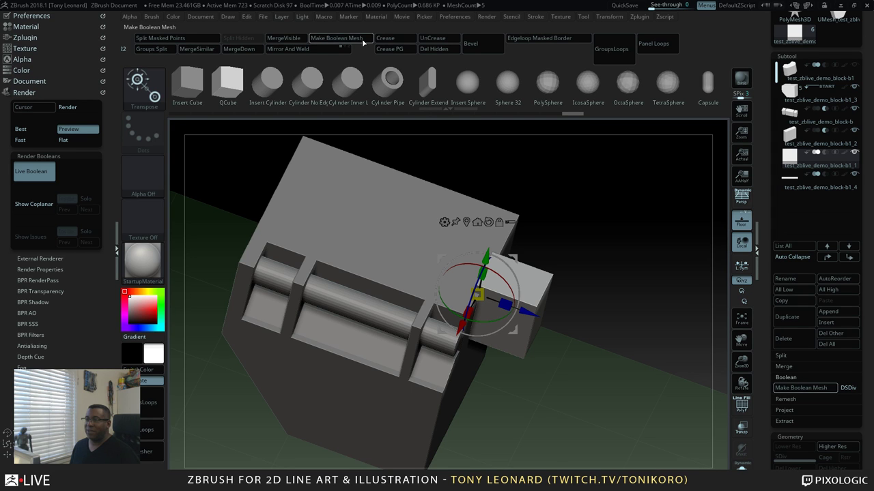
pyautogui.moveTo(658, 394); pyautogui.dragTo(625, 379)
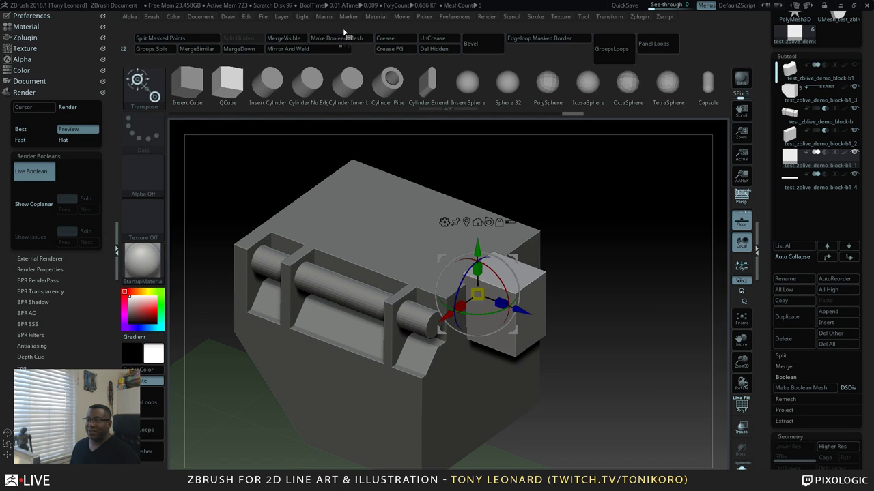
pyautogui.moveTo(600, 265); pyautogui.dragTo(589, 270)
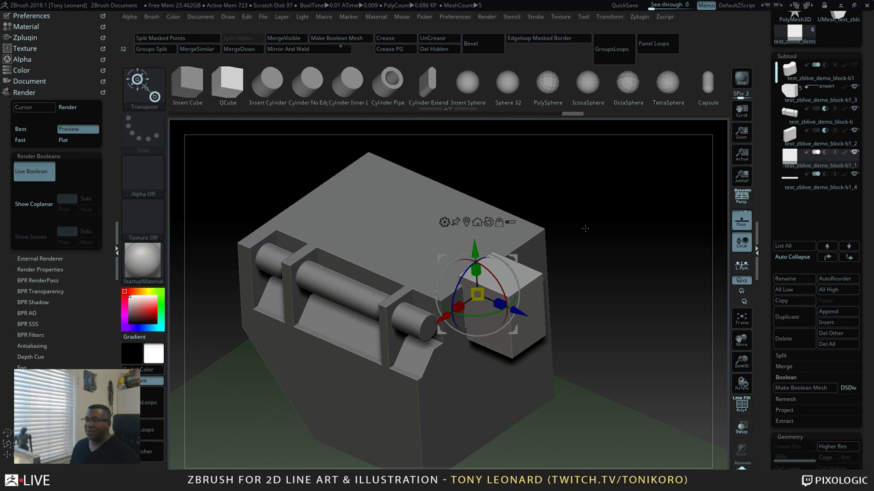
pyautogui.scroll(5, 802, 191)
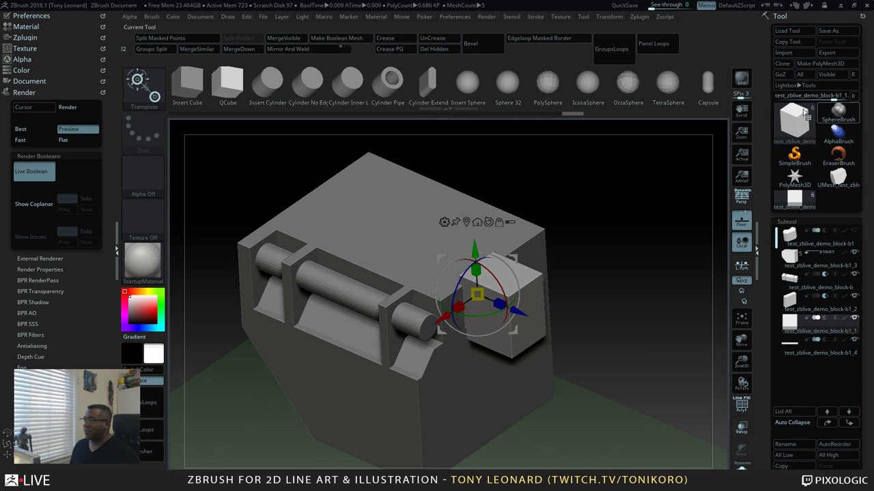
pyautogui.moveTo(691, 268); pyautogui.dragTo(651, 312)
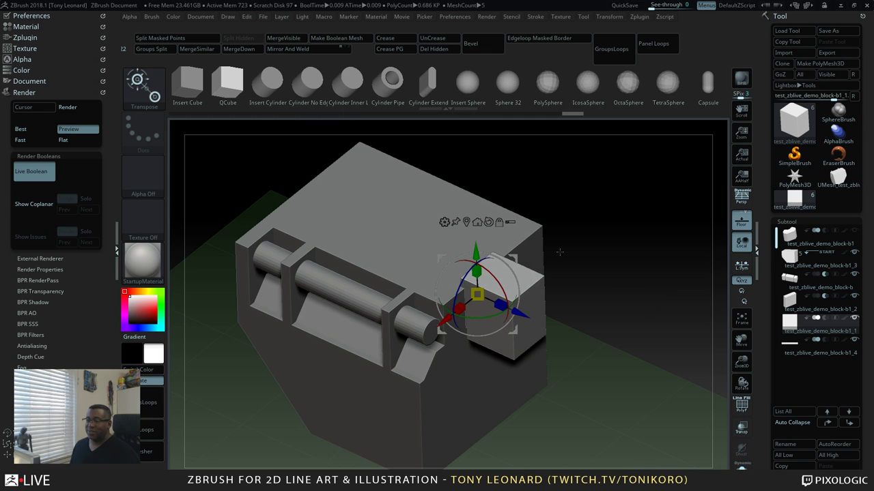
# Thin the cube into a plate and offset it so it protrudes only slightly from the side notch
pyautogui.moveTo(545, 254); pyautogui.dragTo(627, 391)
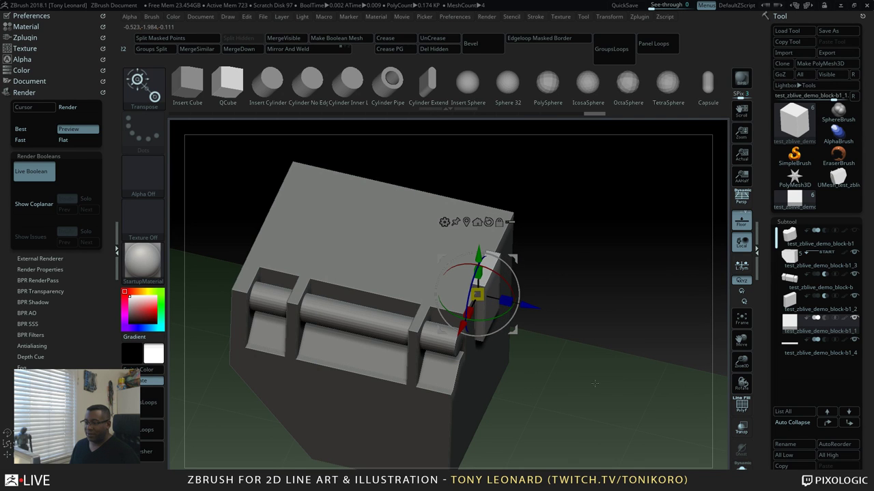
pyautogui.moveTo(594, 384); pyautogui.dragTo(580, 399)
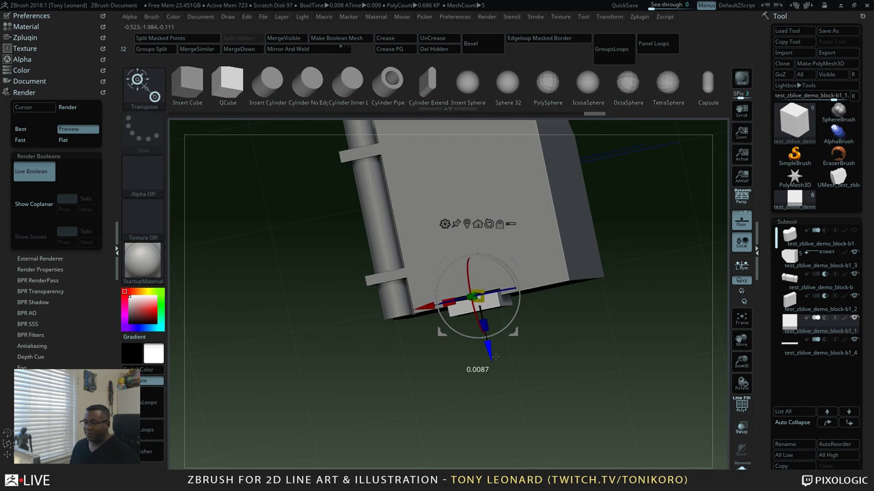
pyautogui.moveTo(494, 355); pyautogui.dragTo(637, 413)
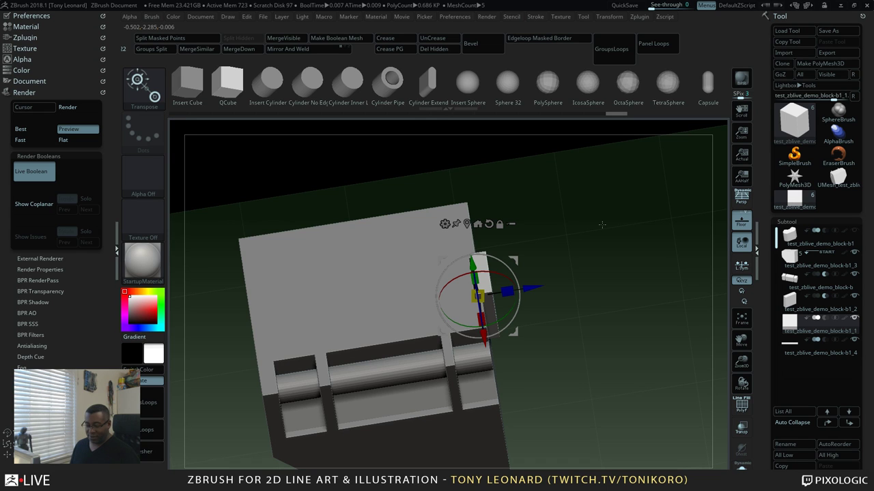
pyautogui.press('q')
pyautogui.moveTo(624, 320); pyautogui.dragTo(648, 260)
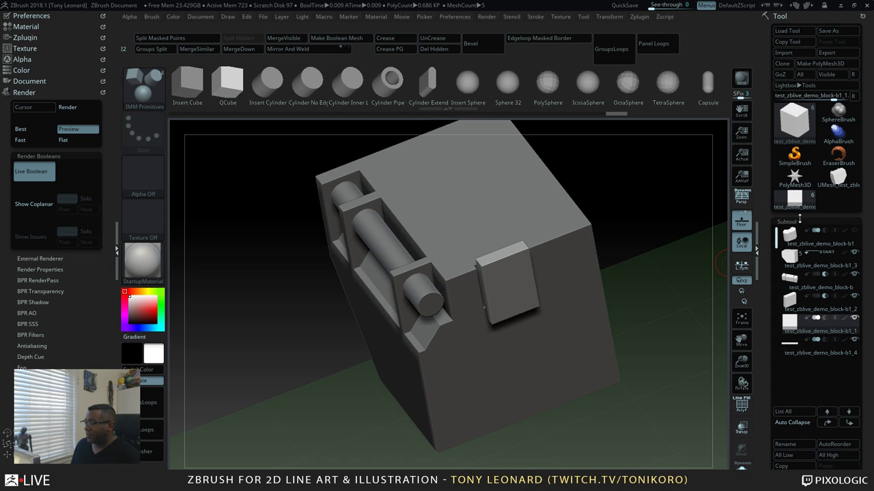
# Select the test_zblive_demo_block-b1_3 subtool and collapse its Start group in the subtool list
pyautogui.click(810, 265)
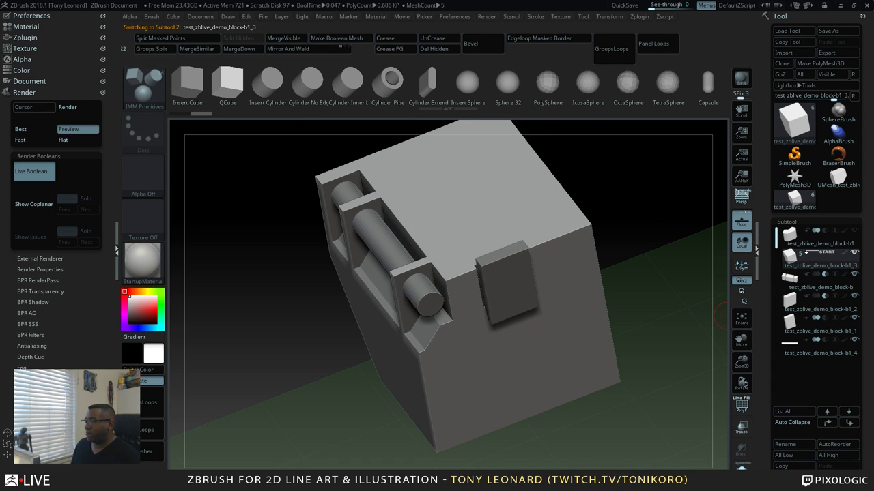
pyautogui.scroll(-3, 769, 190)
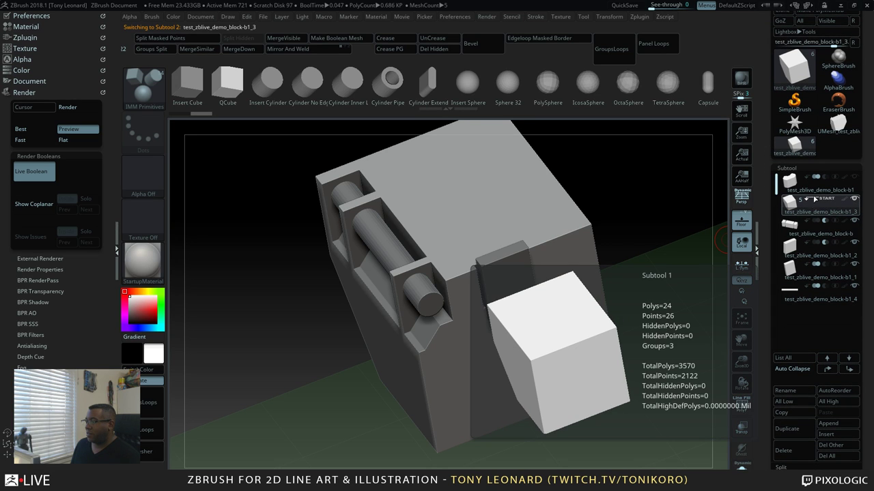
pyautogui.click(832, 201)
pyautogui.click(831, 201)
pyautogui.click(831, 200)
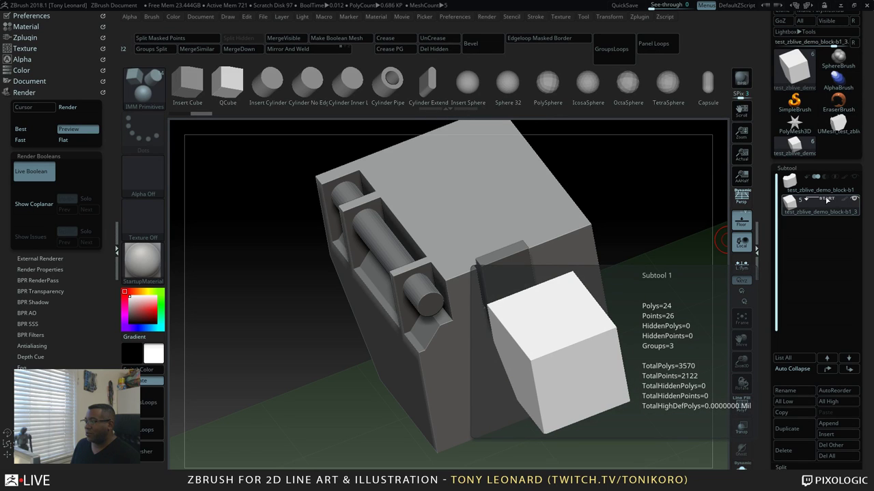
# Make a Boolean mesh from the block, its notches, the cylinder rod and the side plate
pyautogui.moveTo(650, 250); pyautogui.dragTo(645, 294)
pyautogui.moveTo(796, 468); pyautogui.dragTo(796, 307)
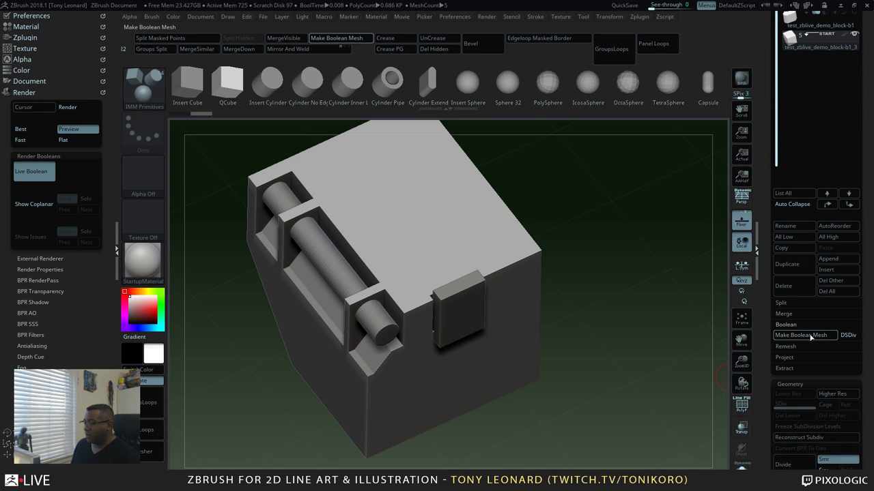
pyautogui.click(811, 335)
# Append the newly generated UMesh Boolean result as a subtool and select it
pyautogui.moveTo(765, 195); pyautogui.dragTo(766, 312)
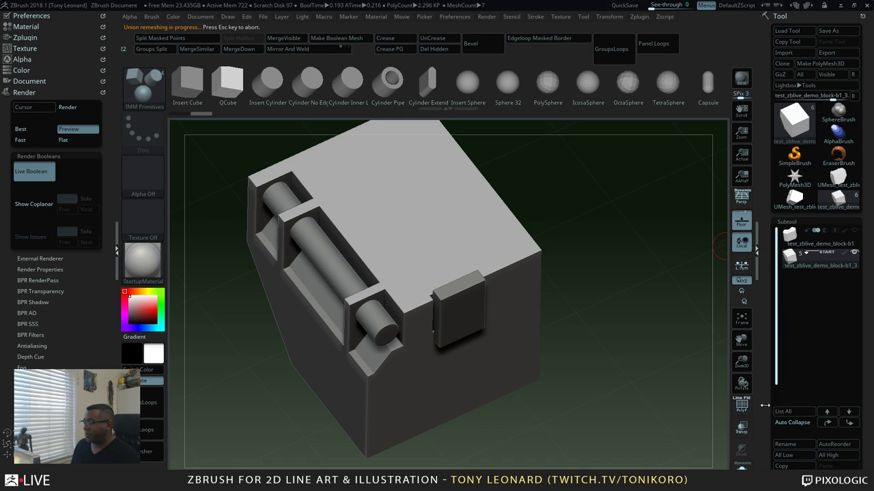
pyautogui.moveTo(762, 436); pyautogui.dragTo(764, 378)
pyautogui.click(839, 366)
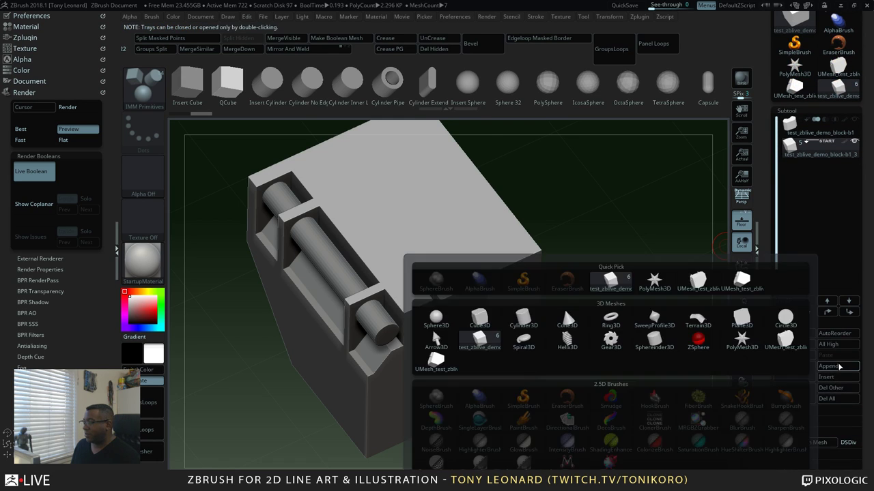
pyautogui.moveTo(426, 373)
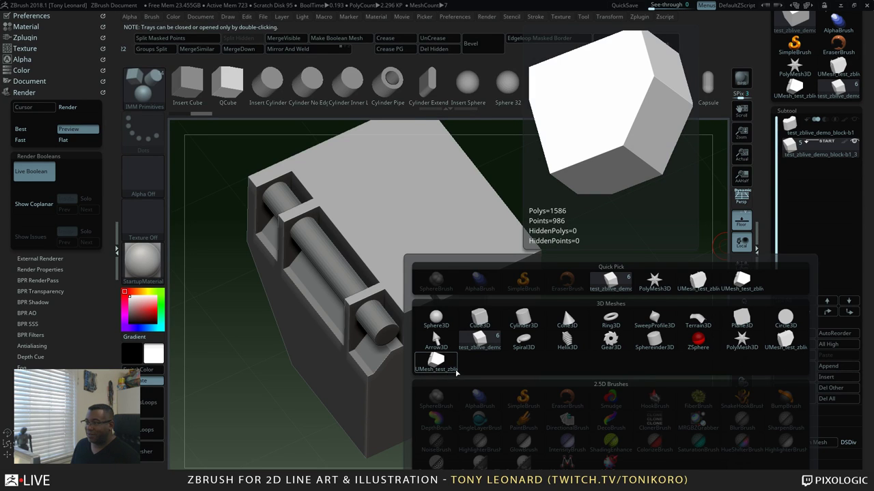
pyautogui.click(441, 366)
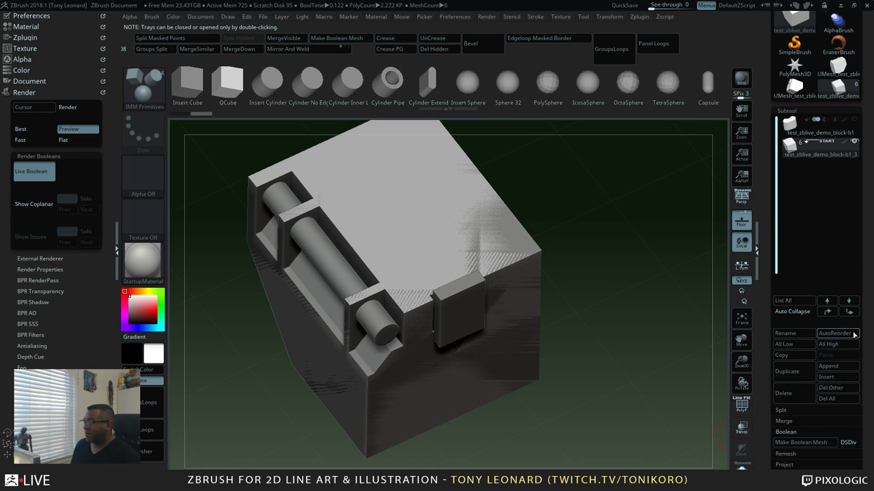
pyautogui.click(824, 135)
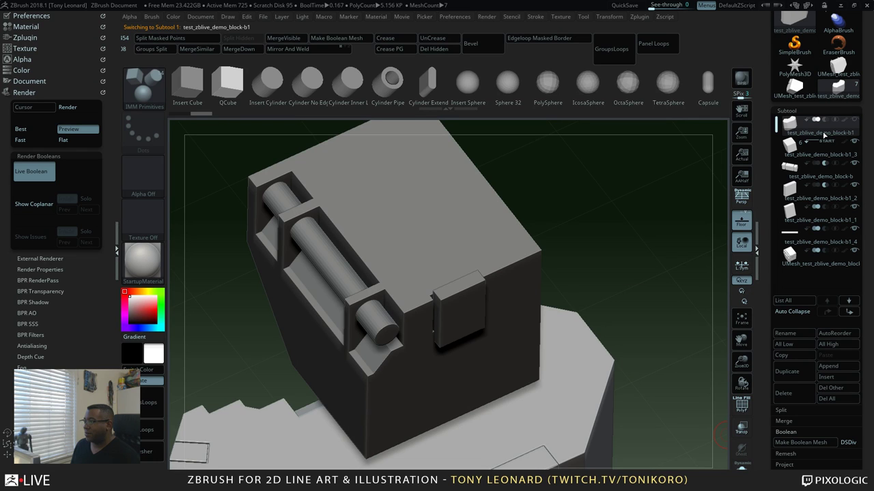
pyautogui.click(803, 261)
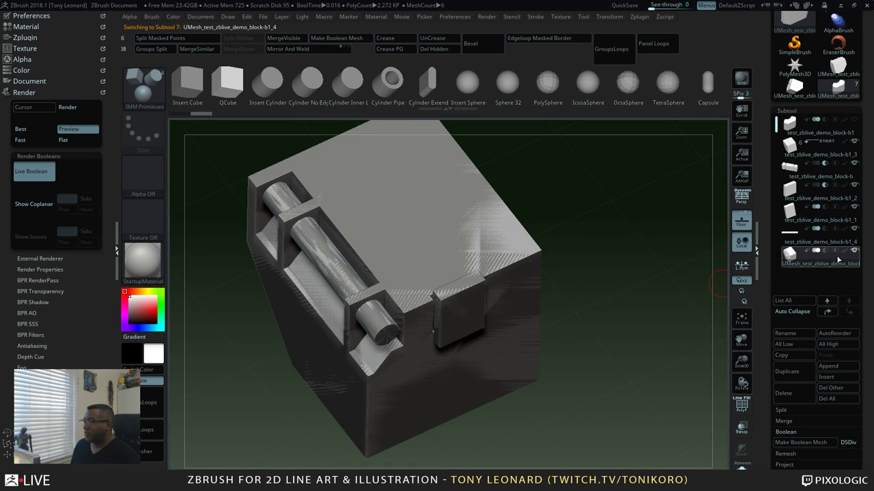
# Hide all subtools except the UMesh, and compare it with the plain starting block
pyautogui.keyDown('shift'); pyautogui.click(853, 143); pyautogui.keyUp('shift')
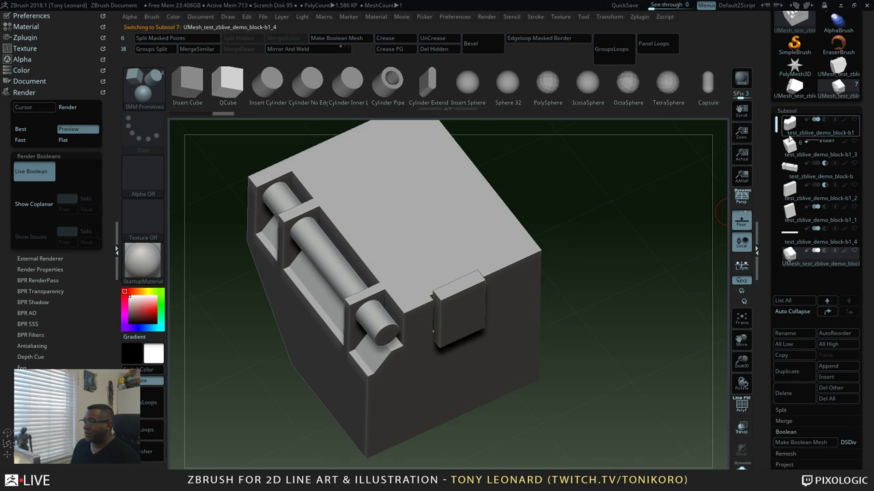
pyautogui.click(828, 144)
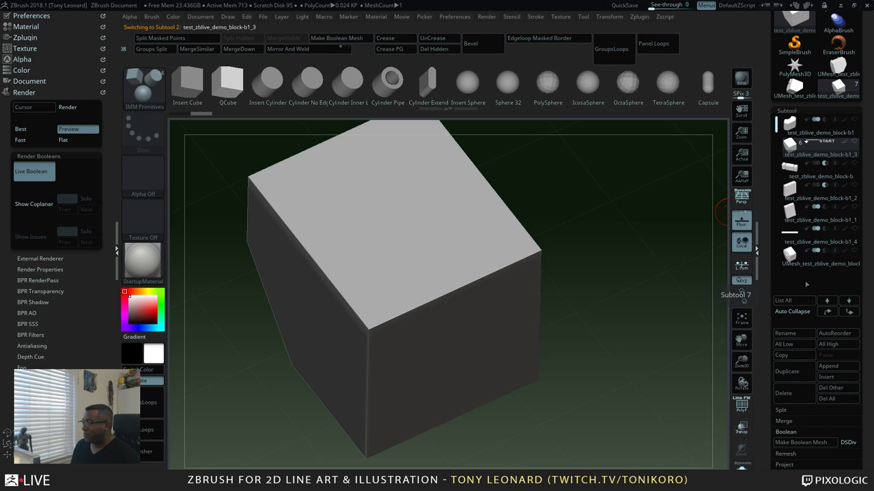
pyautogui.click(819, 262)
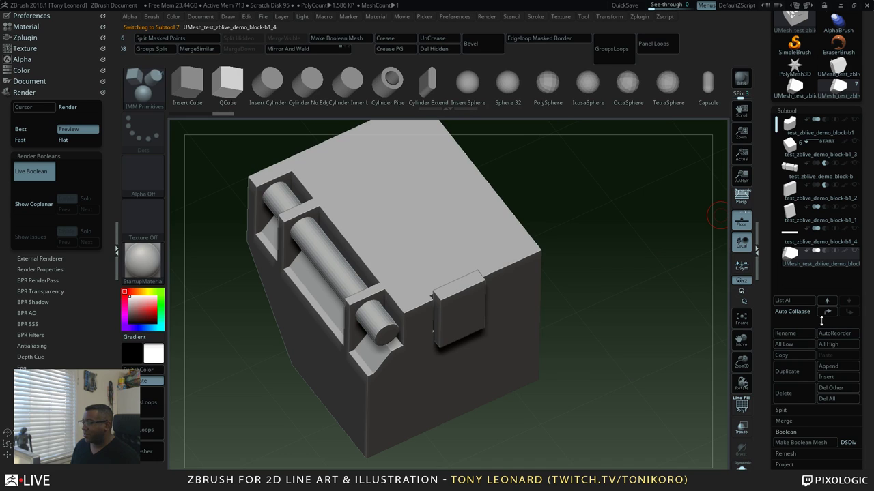
# Move the UMesh subtool directly below test_zblive_demo_block-b1 in the list, and select test_zblive_demo_block-b1
pyautogui.press('shift')
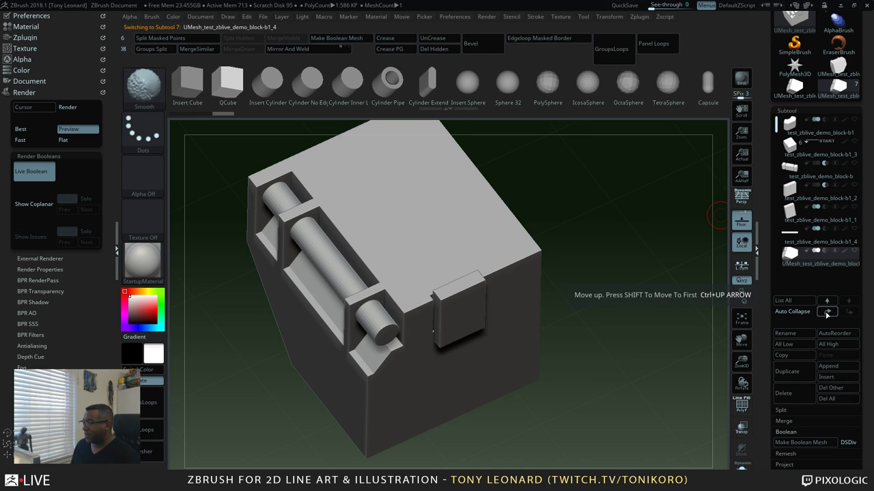
pyautogui.keyDown('shift'); pyautogui.click(826, 313); pyautogui.keyUp('shift')
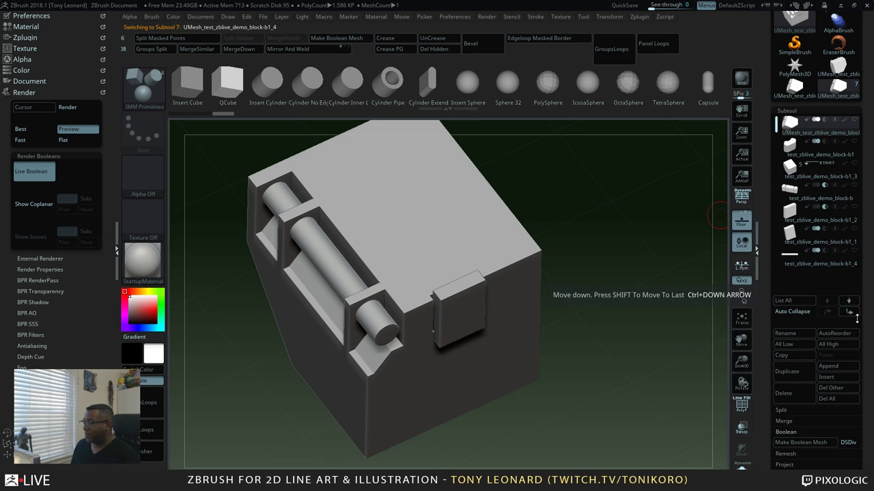
pyautogui.click(851, 313)
pyautogui.click(790, 126)
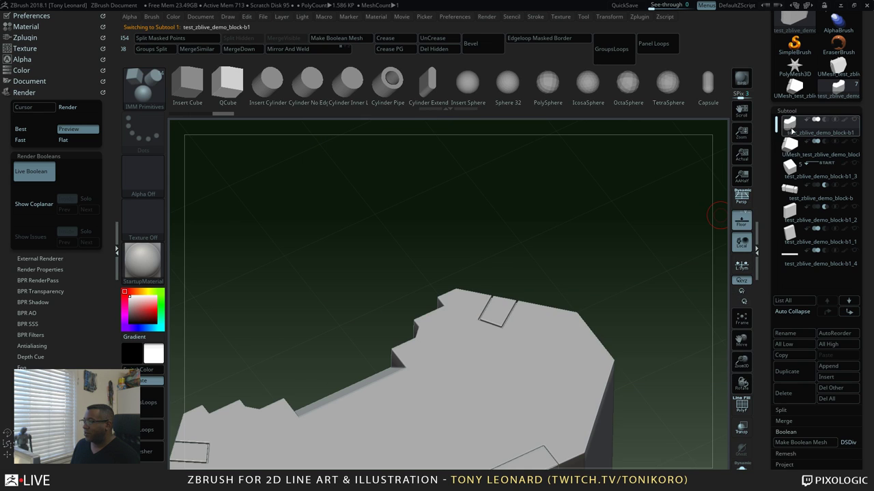
pyautogui.moveTo(610, 238); pyautogui.dragTo(690, 205)
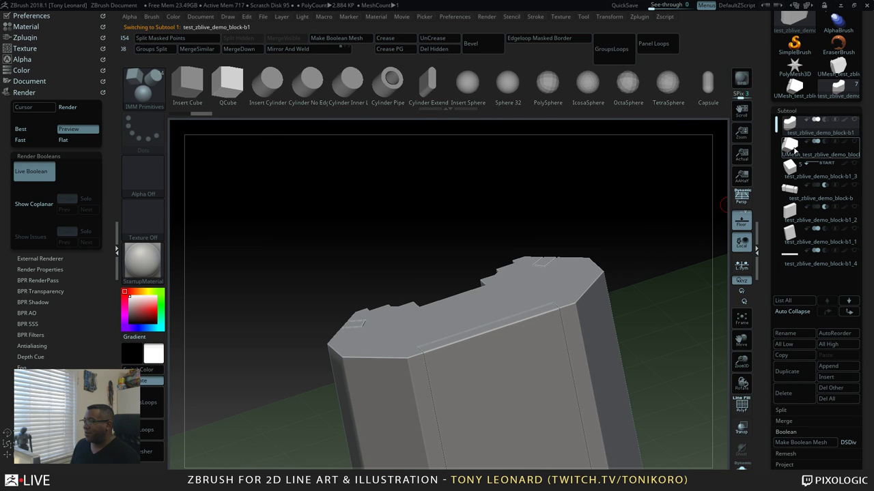
# Show test_zblive_demo_block-b1 together with the UMesh subtool, and compare the UMesh with the starting block test_zblive_demo_block-b1_3
pyautogui.click(791, 148)
pyautogui.click(854, 120)
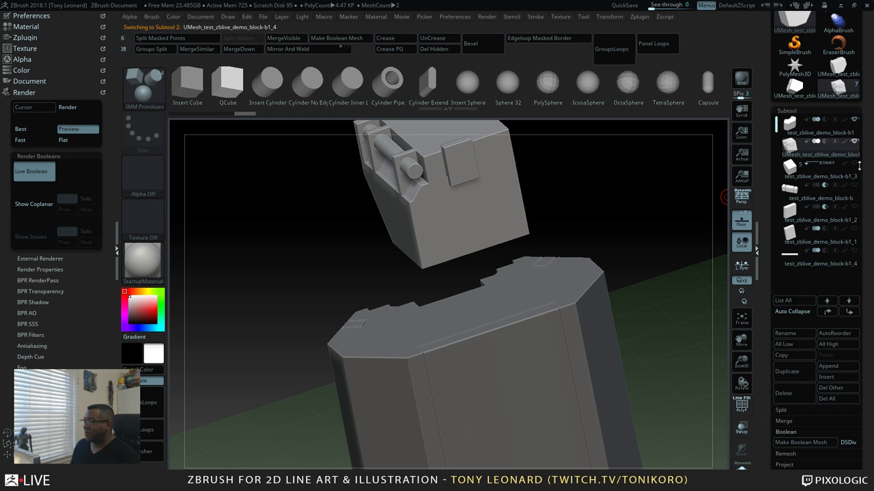
pyautogui.click(828, 167)
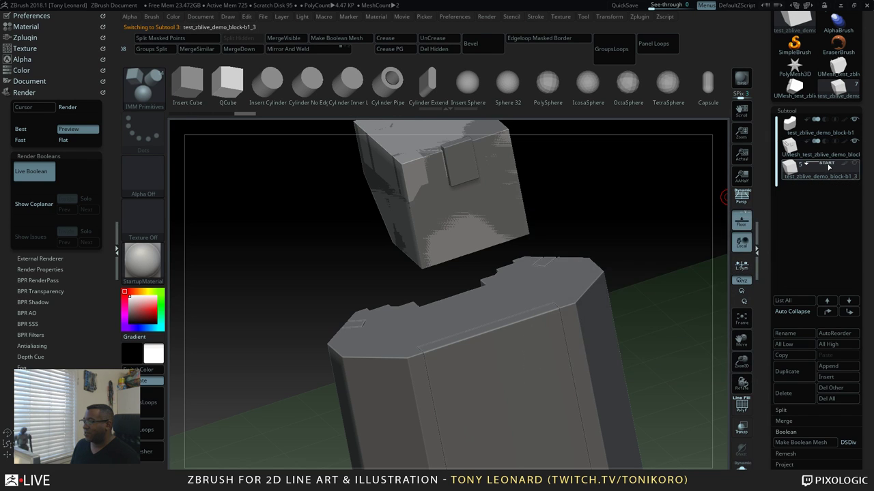
pyautogui.moveTo(836, 171)
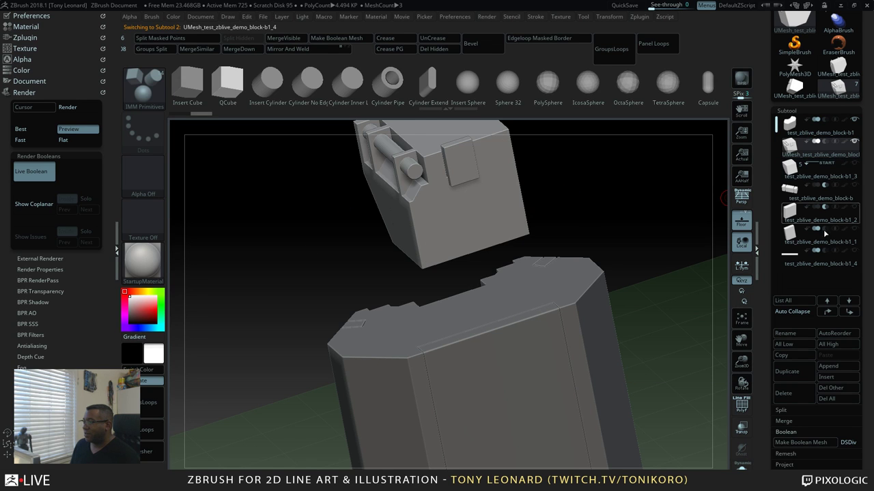
pyautogui.moveTo(549, 206); pyautogui.dragTo(600, 226)
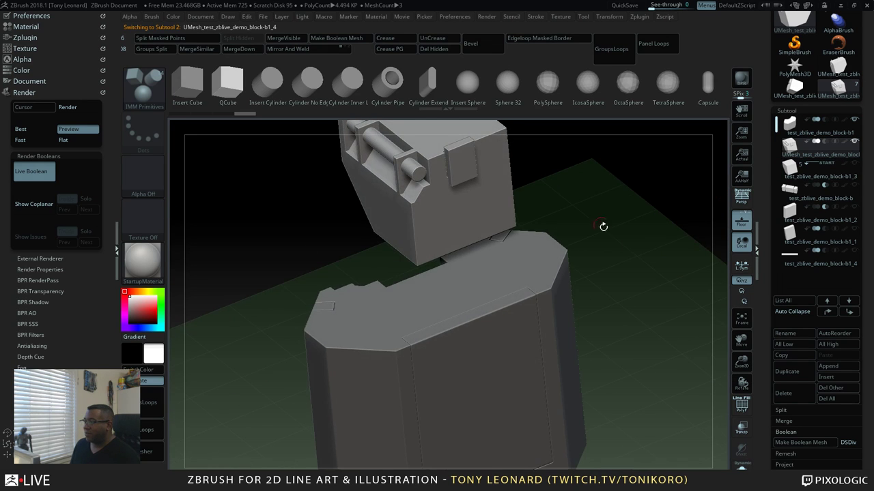
pyautogui.click(828, 166)
pyautogui.click(833, 152)
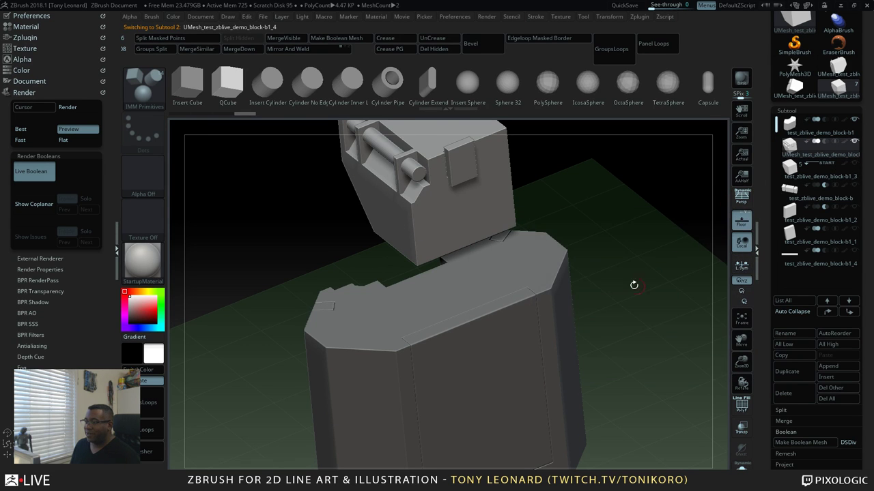
pyautogui.moveTo(632, 285); pyautogui.dragTo(608, 361)
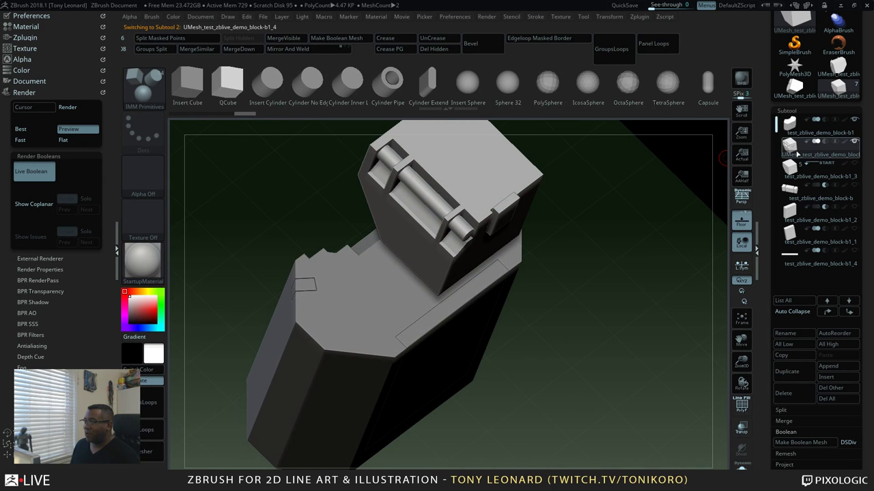
pyautogui.moveTo(476, 286); pyautogui.dragTo(710, 355)
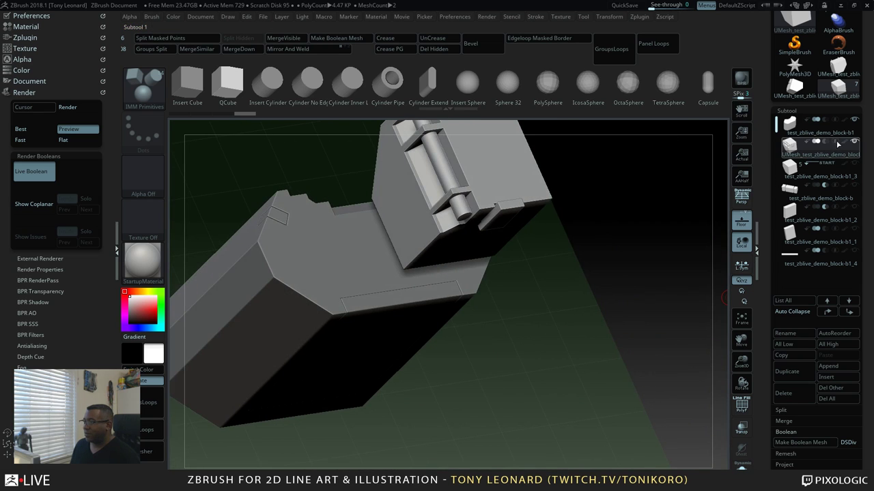
# Select test_zblive_demo_block-b1, turn on its polyframe display and examine the mesh's wireframe and polygroups
pyautogui.click(819, 129)
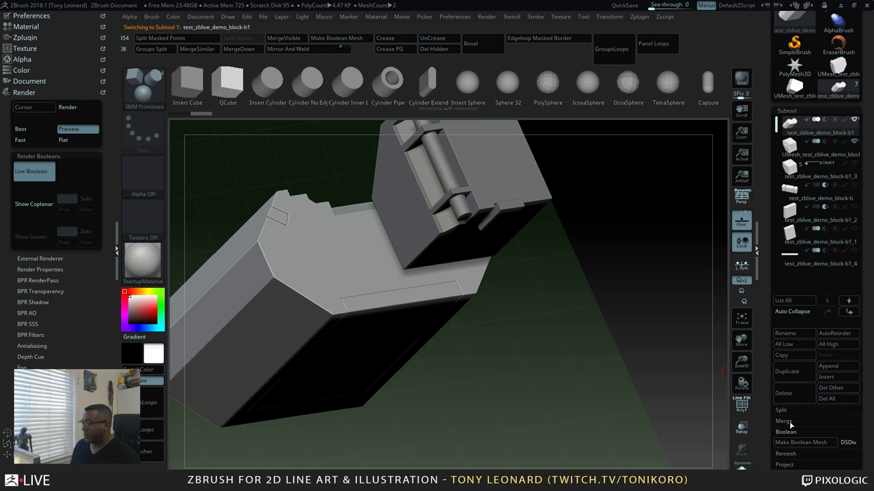
pyautogui.hotkey('shift', 'f')
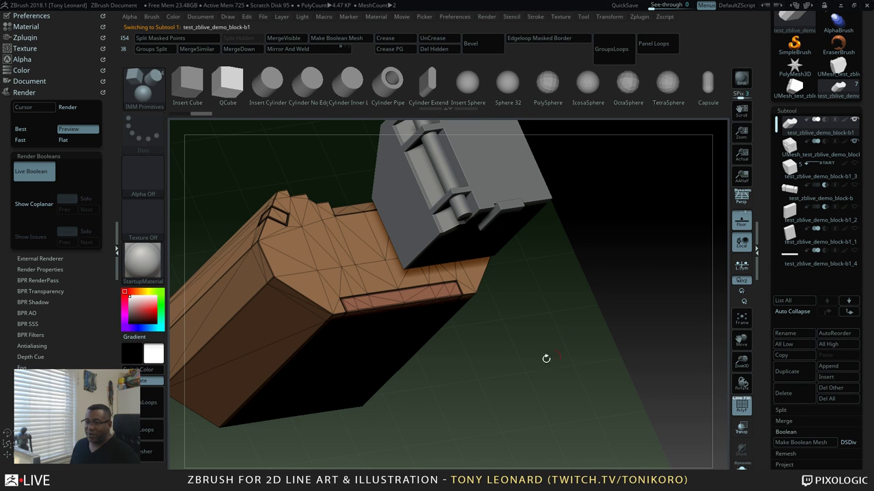
pyautogui.moveTo(483, 307); pyautogui.dragTo(680, 282)
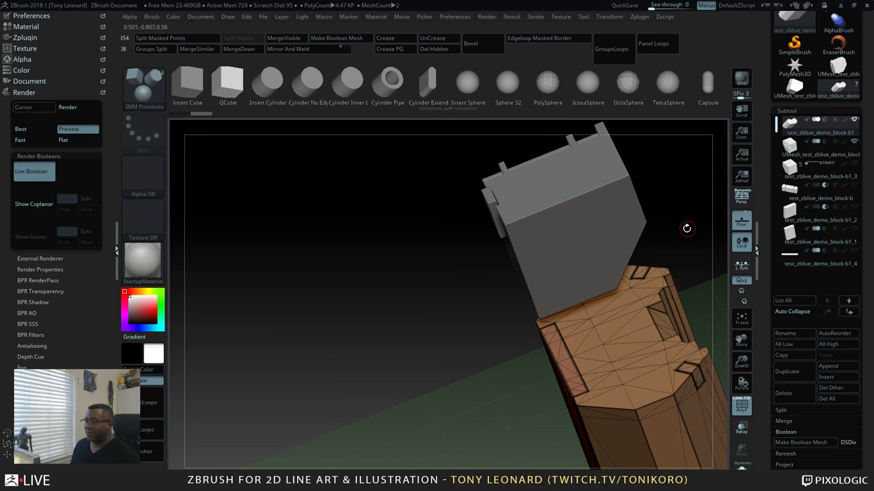
pyautogui.moveTo(687, 228); pyautogui.dragTo(644, 347)
pyautogui.moveTo(804, 136)
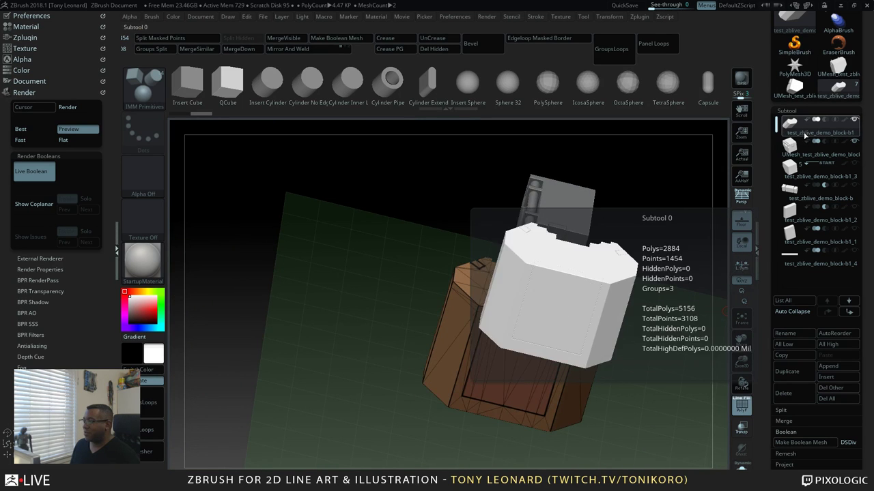
# Merge test_zblive_demo_block-b1 down with the UMesh subtool directly below it
pyautogui.click(802, 167)
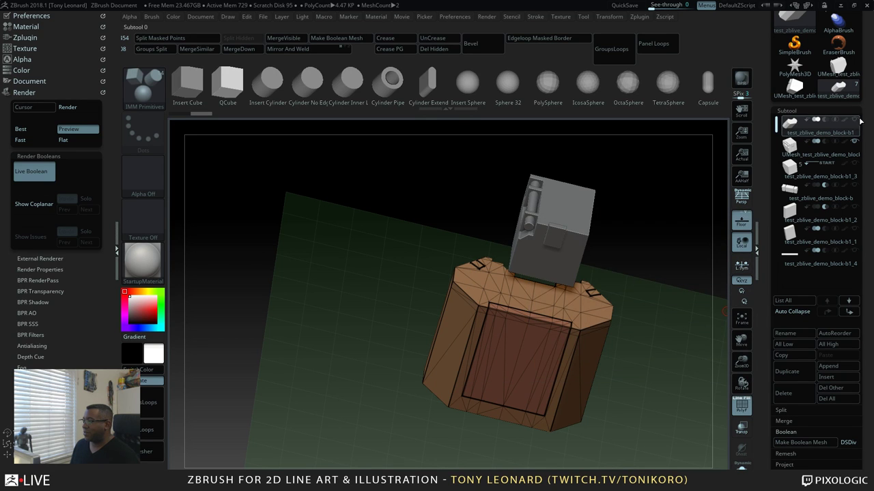
pyautogui.click(783, 421)
pyautogui.click(788, 442)
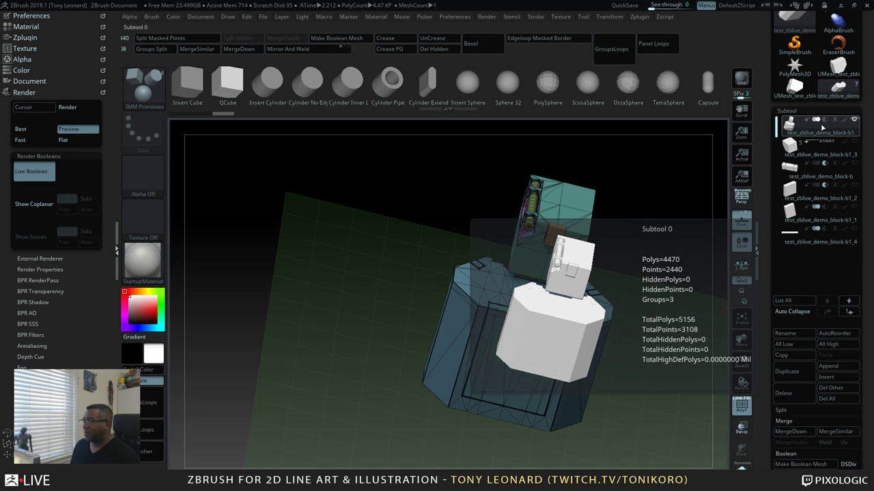
# Try rotating the merged mesh about its vertical axis by 35, -45 and 90 degrees in top view
pyautogui.moveTo(672, 320); pyautogui.dragTo(537, 242)
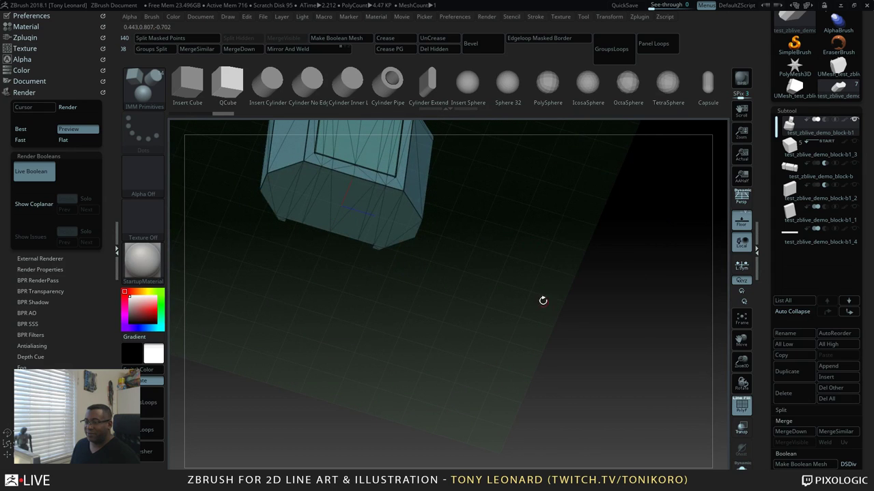
pyautogui.moveTo(542, 301); pyautogui.dragTo(479, 314)
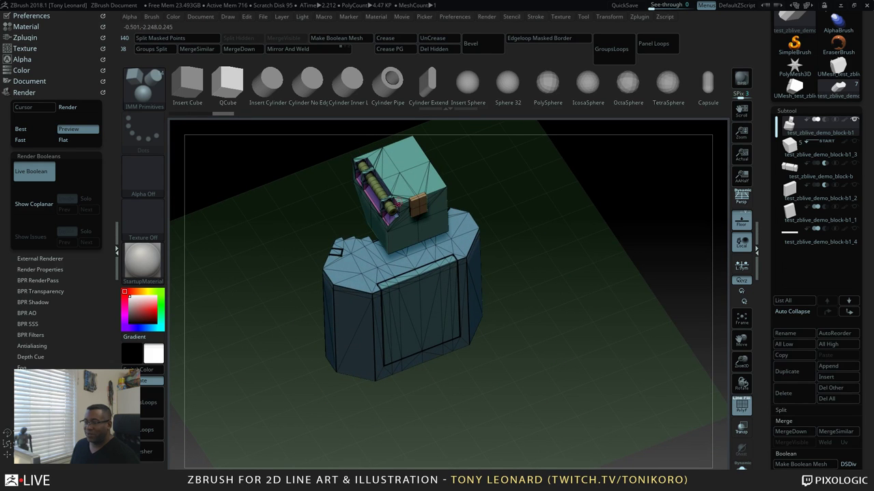
pyautogui.moveTo(556, 362); pyautogui.dragTo(572, 397)
pyautogui.keyDown('alt'); pyautogui.moveTo(605, 283); pyautogui.dragTo(609, 408); pyautogui.keyUp('alt')
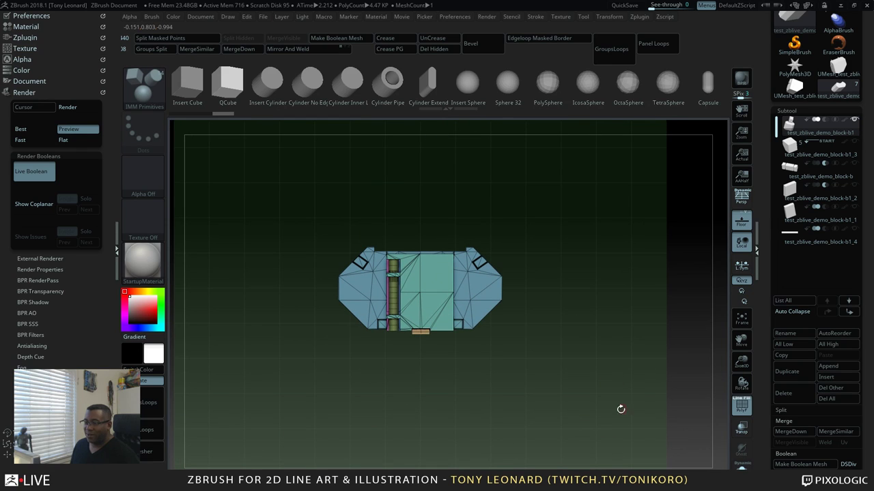
pyautogui.press('w')
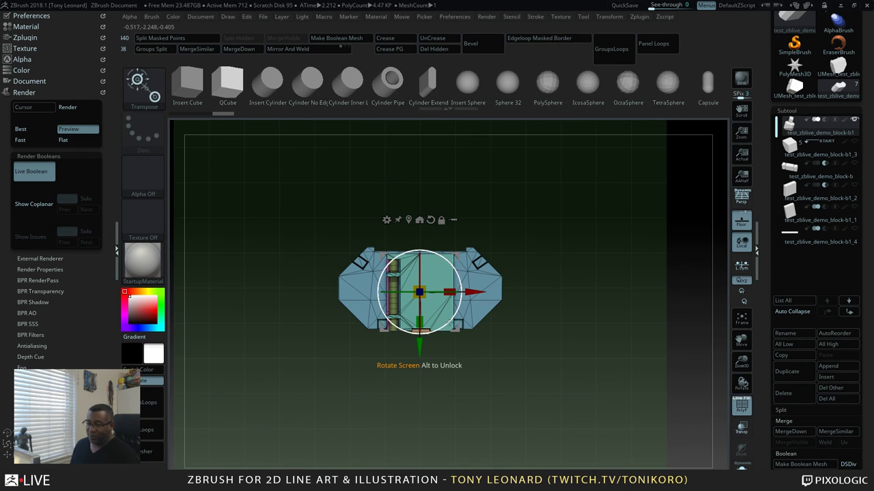
pyautogui.moveTo(450, 321); pyautogui.dragTo(472, 307)
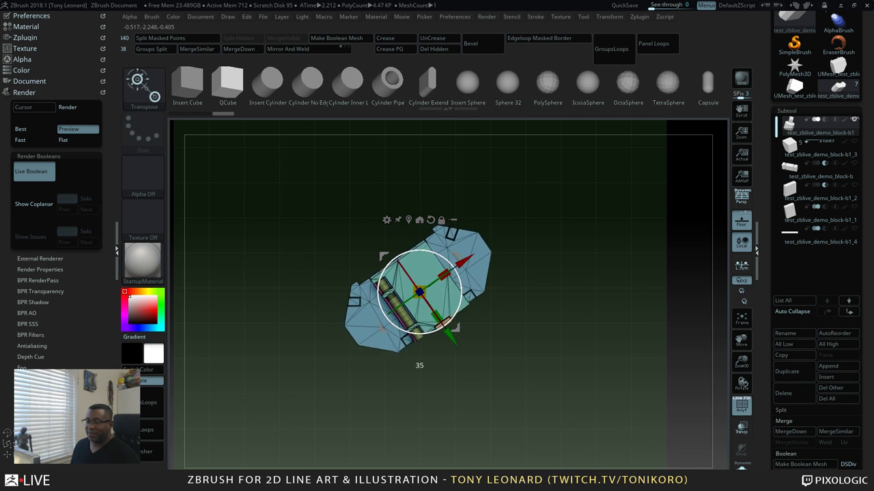
pyautogui.moveTo(470, 302); pyautogui.dragTo(462, 331)
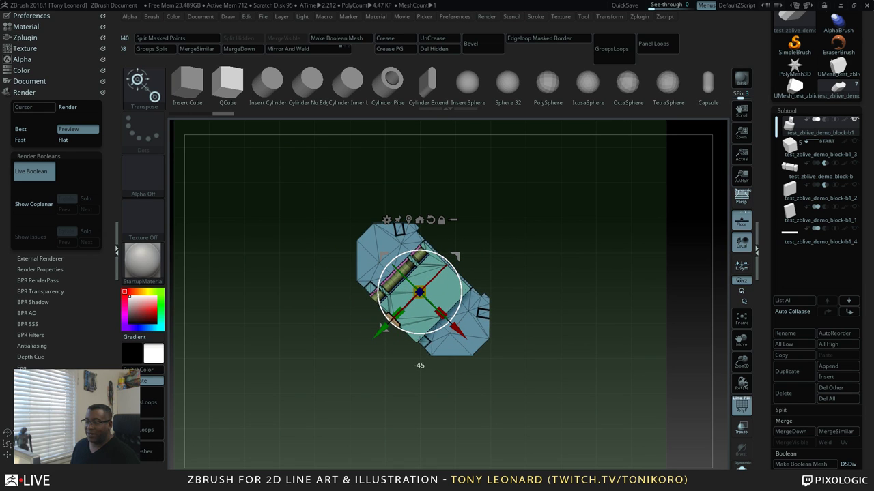
pyautogui.moveTo(419, 347); pyautogui.dragTo(483, 294)
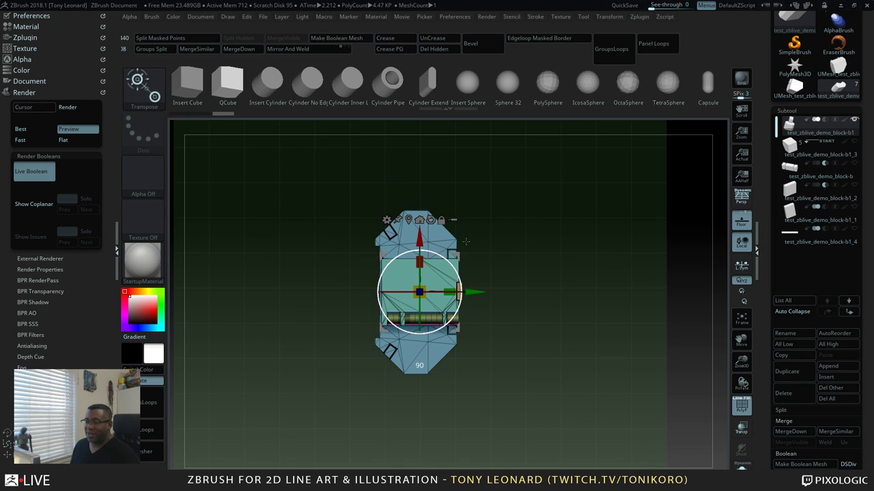
pyautogui.moveTo(464, 242); pyautogui.dragTo(539, 361)
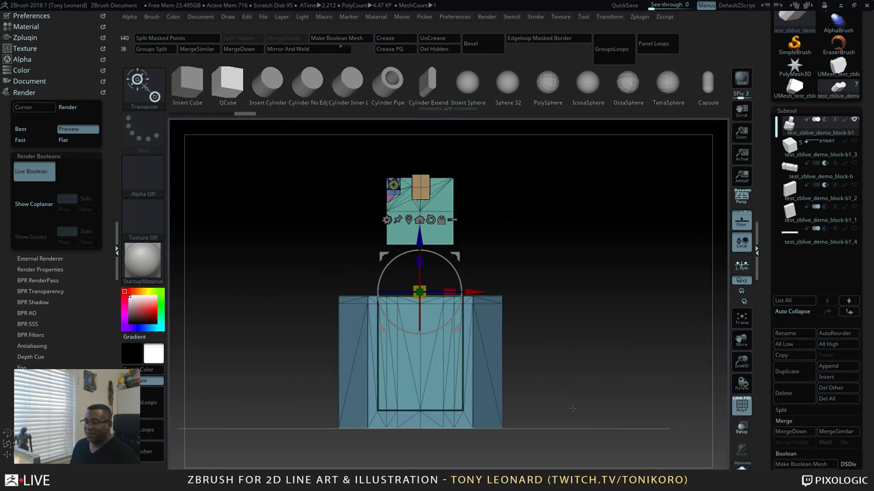
# Return to Draw mode and split the large base off the merged mesh into its own subtool with Split Masked Points
pyautogui.keyDown('alt'); pyautogui.moveTo(572, 408); pyautogui.dragTo(600, 356); pyautogui.keyUp('alt')
pyautogui.moveTo(611, 393); pyautogui.dragTo(564, 361)
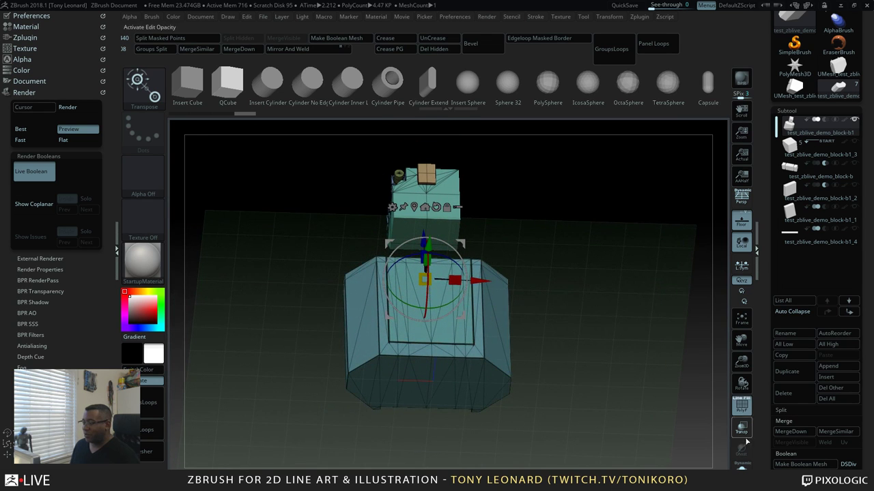
pyautogui.moveTo(535, 372); pyautogui.dragTo(559, 403)
pyautogui.keyDown('alt'); pyautogui.moveTo(559, 403); pyautogui.dragTo(576, 370); pyautogui.keyUp('alt')
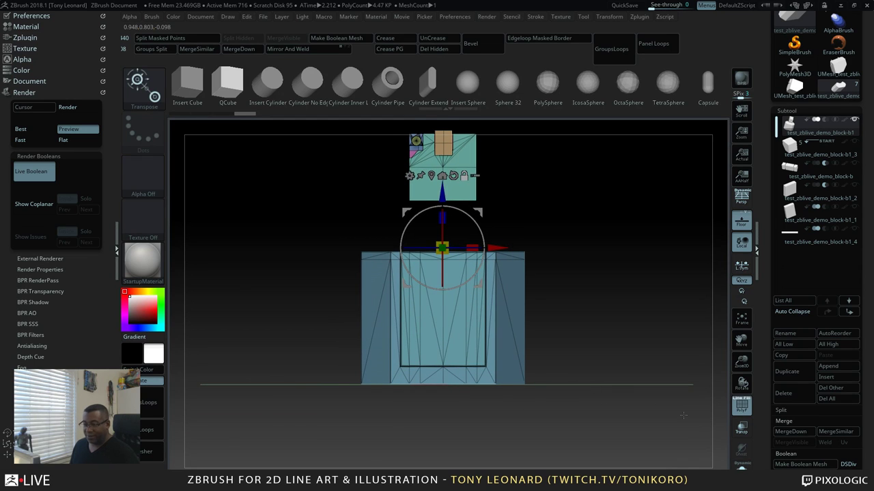
pyautogui.press('q')
pyautogui.moveTo(607, 398)
pyautogui.mouseDown()
pyautogui.moveTo(615, 423)
pyautogui.moveTo(616, 380)
pyautogui.moveTo(622, 410)
pyautogui.moveTo(614, 415)
pyautogui.mouseUp()
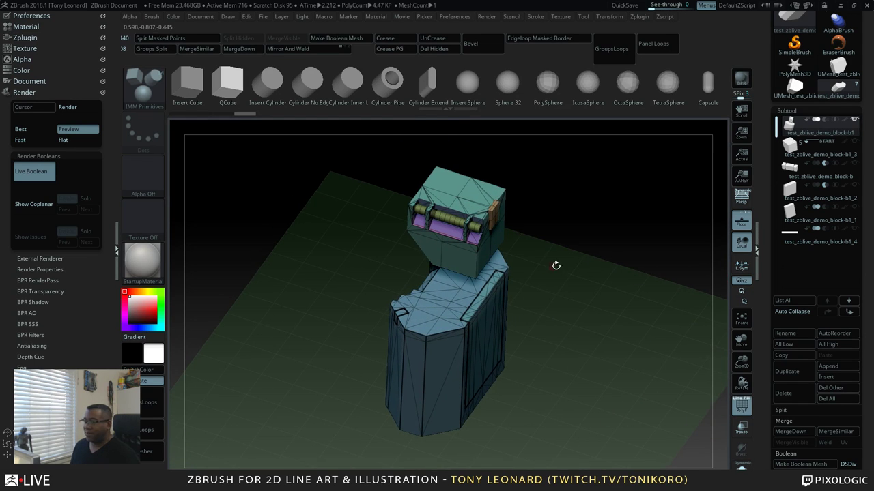
pyautogui.moveTo(576, 293); pyautogui.dragTo(629, 304)
pyautogui.click(179, 38)
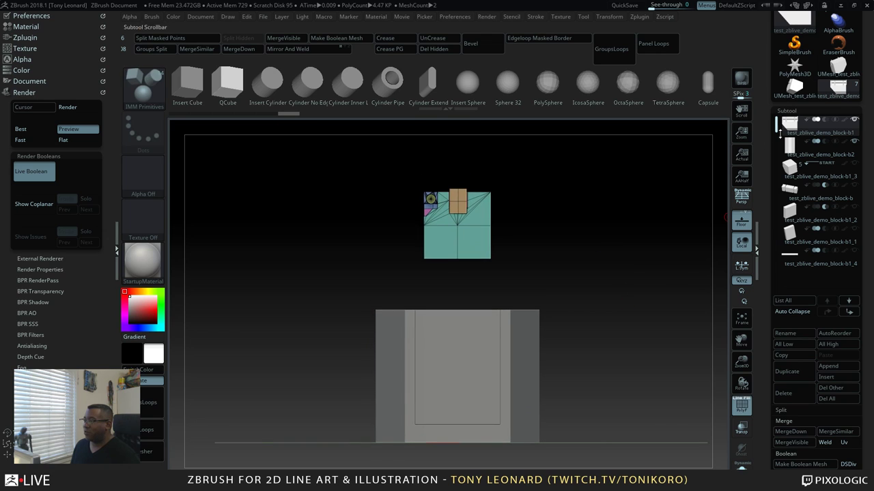
# Delete the leftover Boolean source subtools, from test_zblive_demo_block-b1_3 down to test_zblive_demo_block-b1_4
pyautogui.click(829, 171)
pyautogui.click(823, 264)
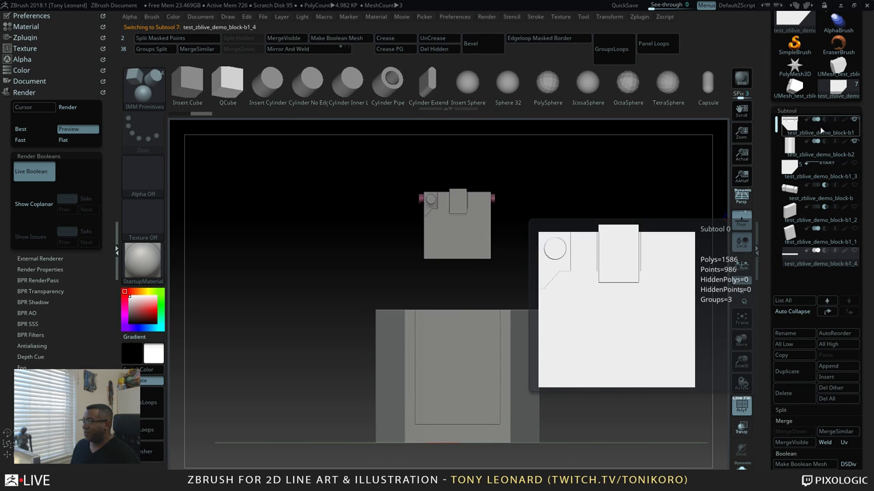
pyautogui.click(819, 179)
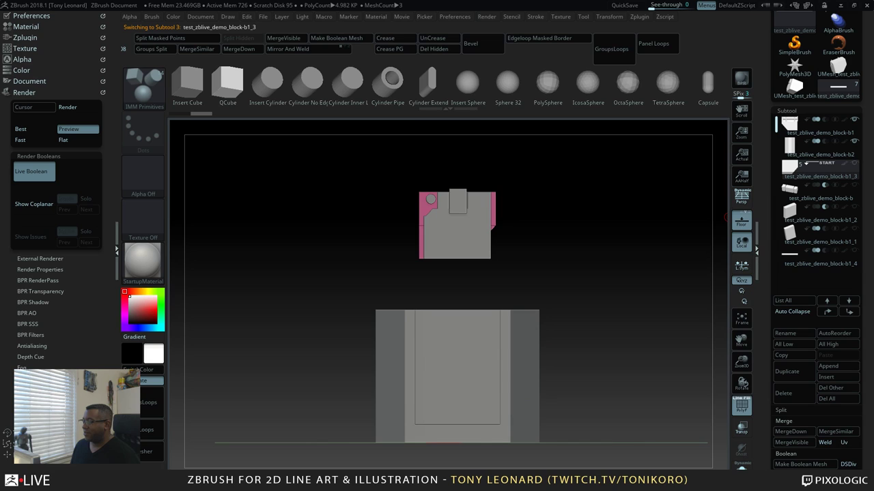
pyautogui.click(788, 394)
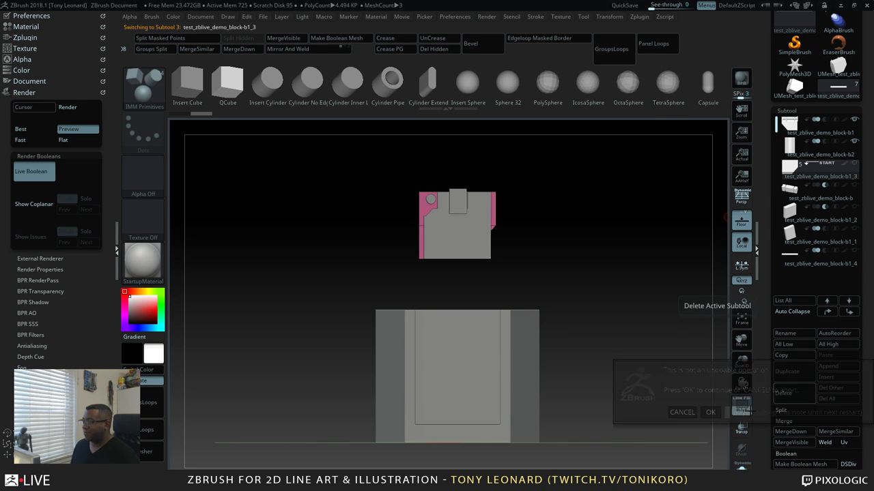
pyautogui.click(710, 412)
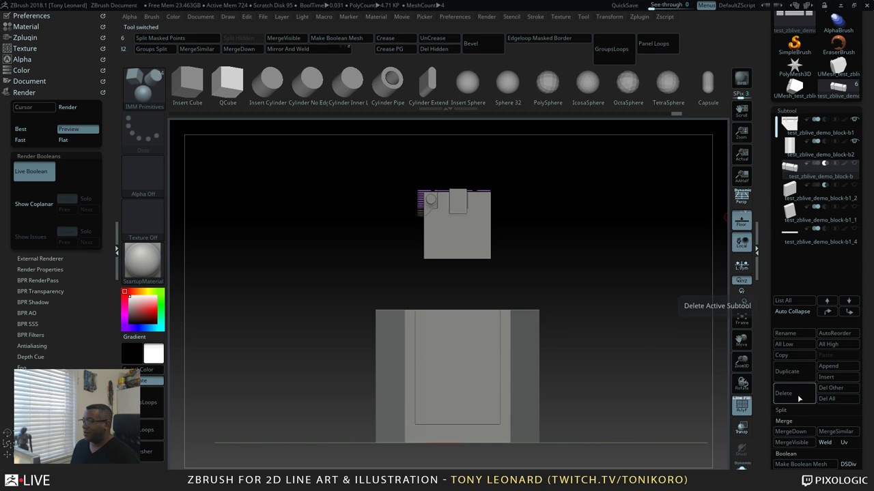
pyautogui.click(797, 396)
pyautogui.click(797, 396)
pyautogui.click(797, 396)
pyautogui.click(799, 397)
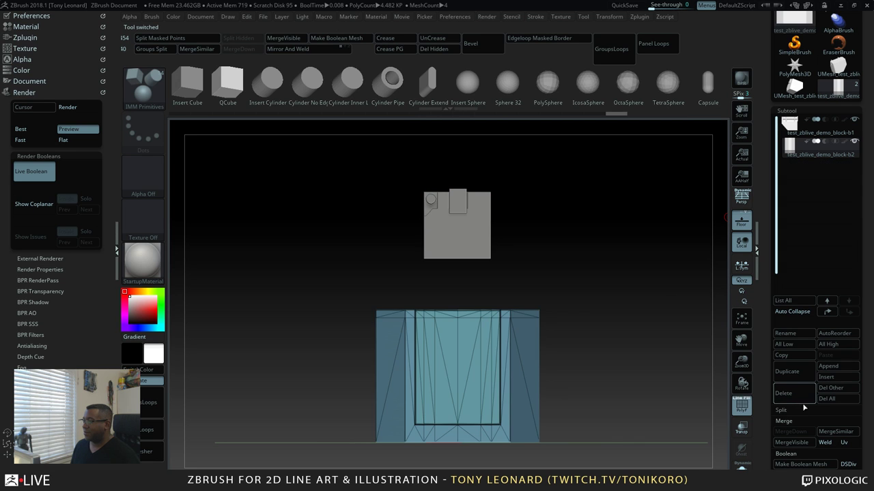
# Select the hinge block subtool test_zblive_demo_block-b1 and apply Mirror And Weld to copy its hinge to the opposite side
pyautogui.moveTo(560, 298); pyautogui.dragTo(648, 341)
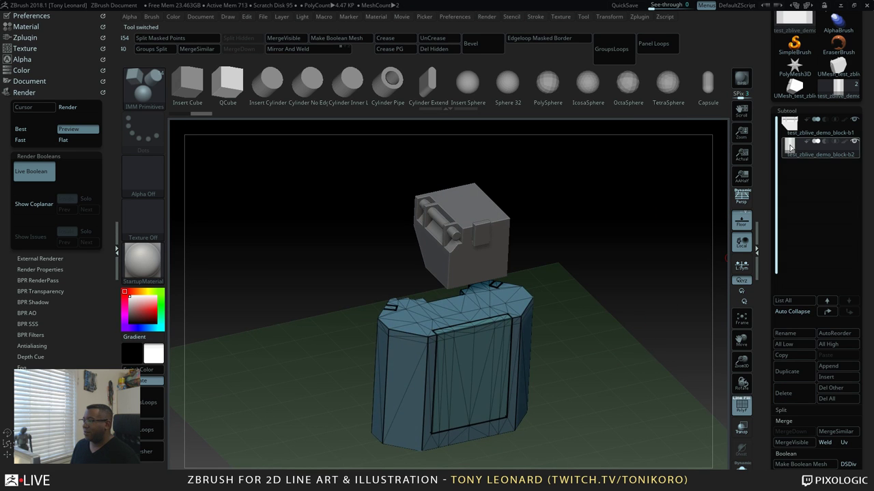
pyautogui.click(790, 124)
pyautogui.moveTo(623, 234); pyautogui.dragTo(690, 346)
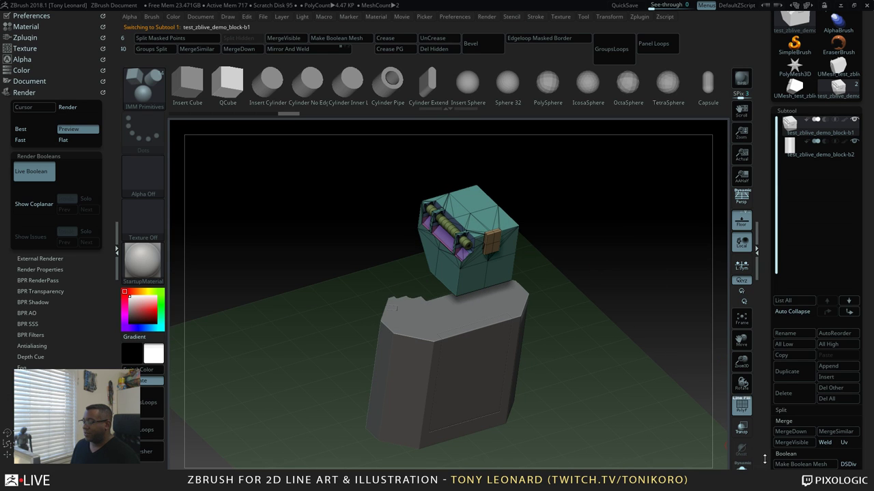
pyautogui.moveTo(764, 459); pyautogui.dragTo(784, 329)
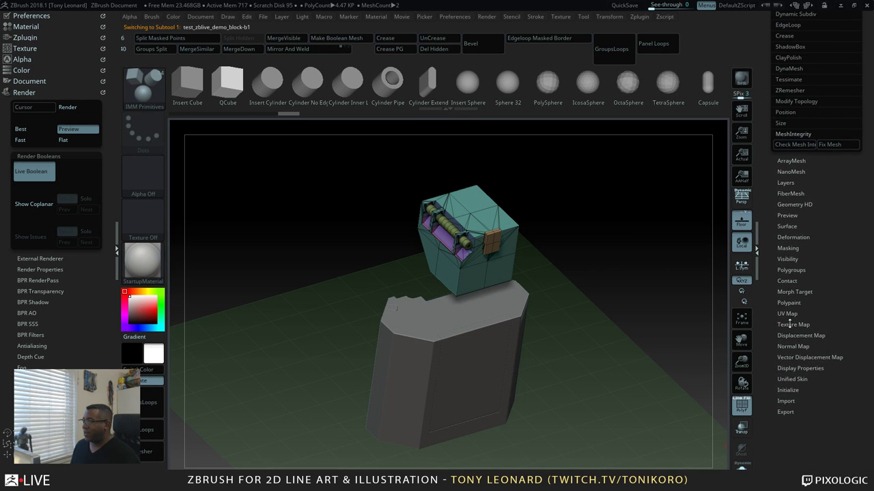
pyautogui.click(796, 271)
pyautogui.click(797, 270)
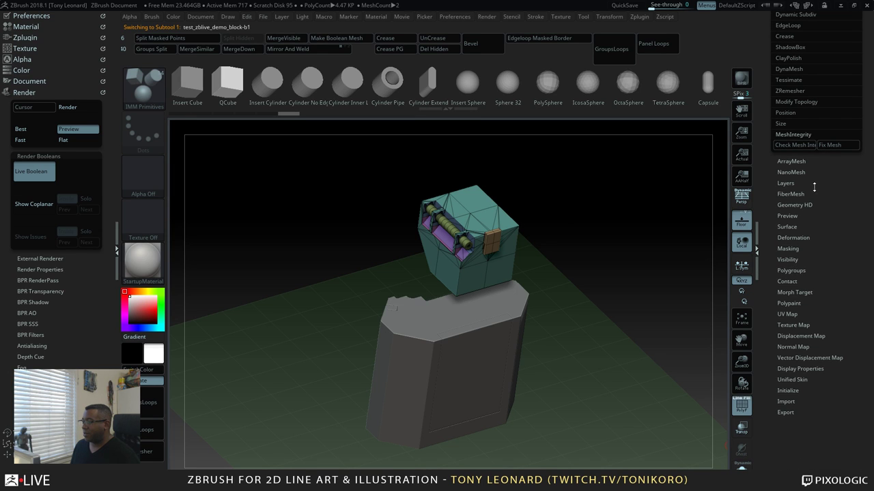
pyautogui.moveTo(763, 161); pyautogui.dragTo(761, 214)
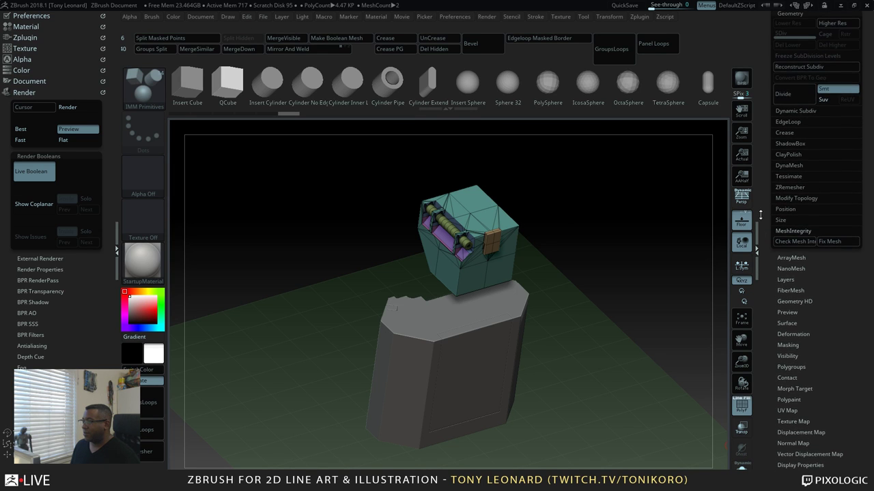
pyautogui.click(795, 198)
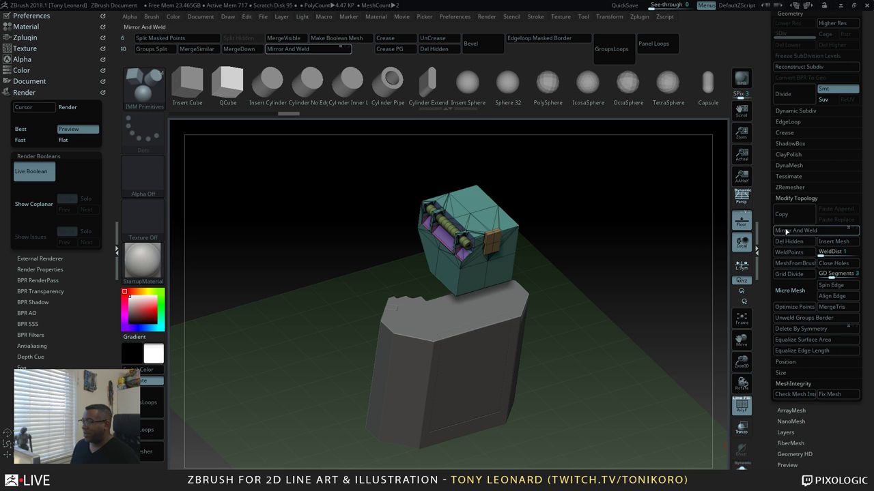
pyautogui.click(836, 231)
pyautogui.moveTo(653, 306); pyautogui.dragTo(608, 328)
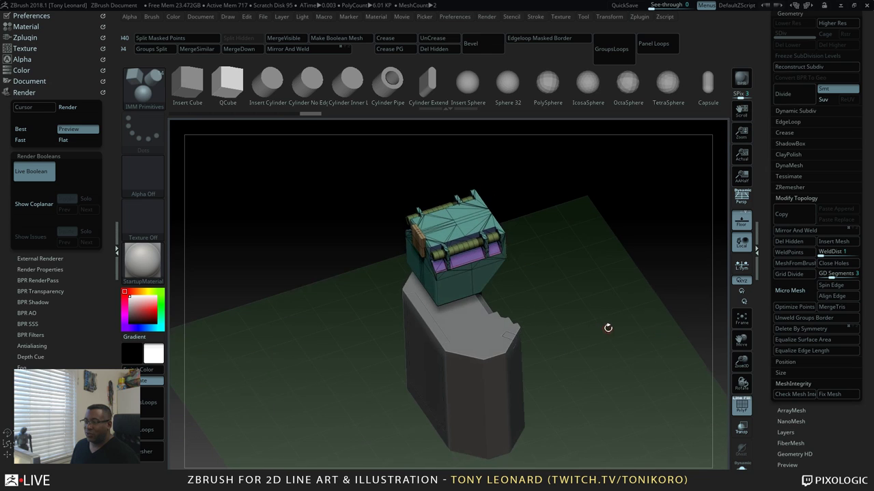
# Examine the mirrored hinge block from several sides, with and without PolyFrame
pyautogui.hotkey('shift', 'f')
pyautogui.moveTo(603, 285)
pyautogui.keyDown('alt'); pyautogui.mouseDown()
pyautogui.moveTo(631, 348)
pyautogui.moveTo(634, 314)
pyautogui.moveTo(628, 371)
pyautogui.mouseUp(); pyautogui.keyUp('alt')
pyautogui.hotkey('shift', 'f')
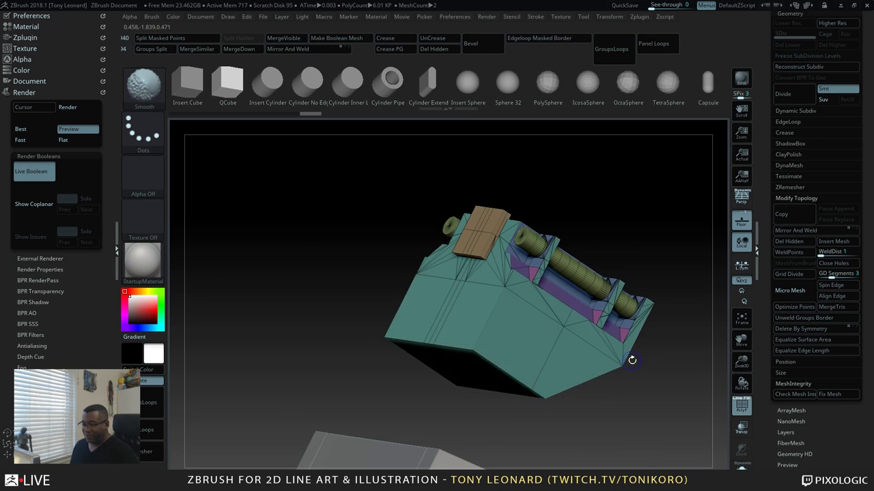
pyautogui.moveTo(634, 411); pyautogui.dragTo(660, 402)
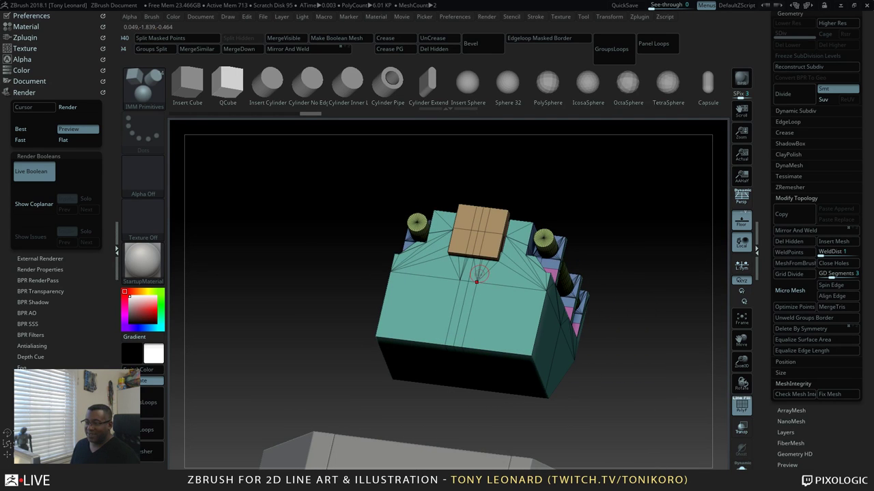
pyautogui.moveTo(602, 387); pyautogui.dragTo(640, 387)
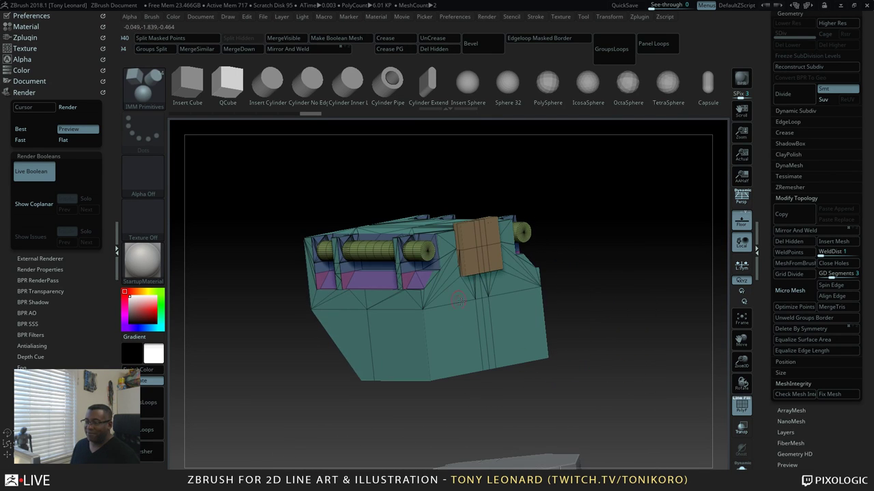
pyautogui.moveTo(602, 329); pyautogui.dragTo(676, 362)
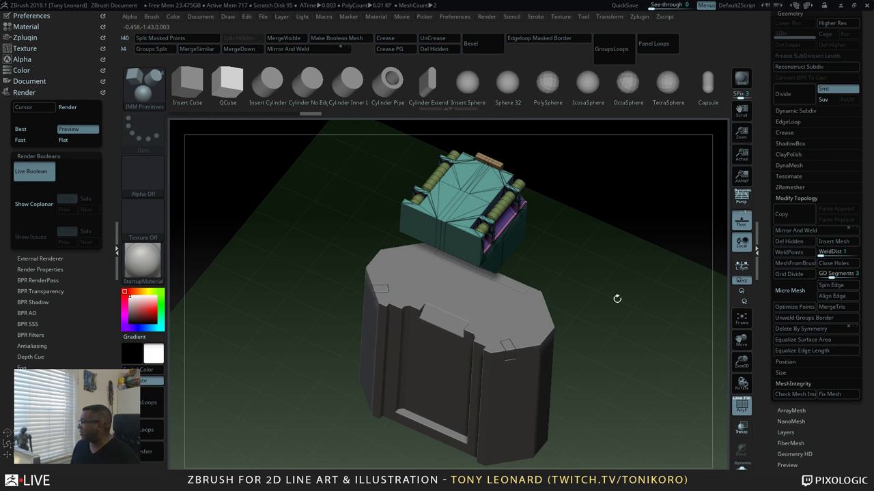
pyautogui.moveTo(626, 361); pyautogui.dragTo(580, 376)
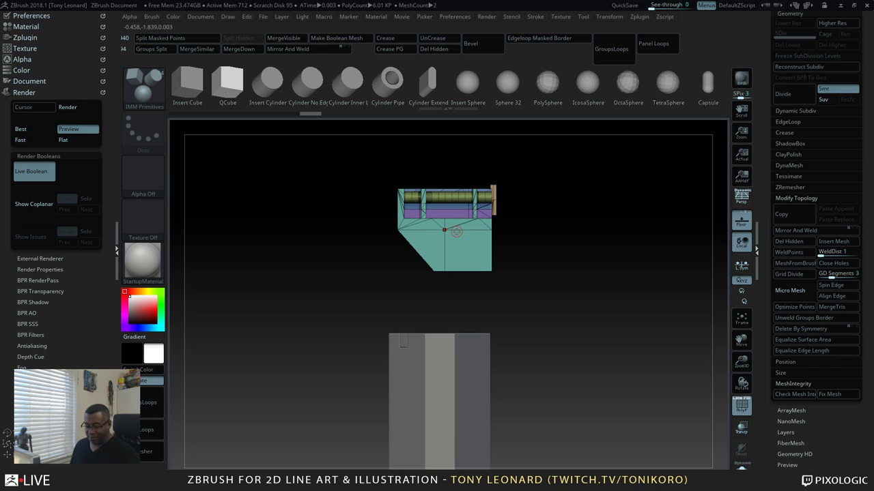
# Move the mirrored hinge block down onto the base and shift it slightly toward its small raised plate
pyautogui.press('w')
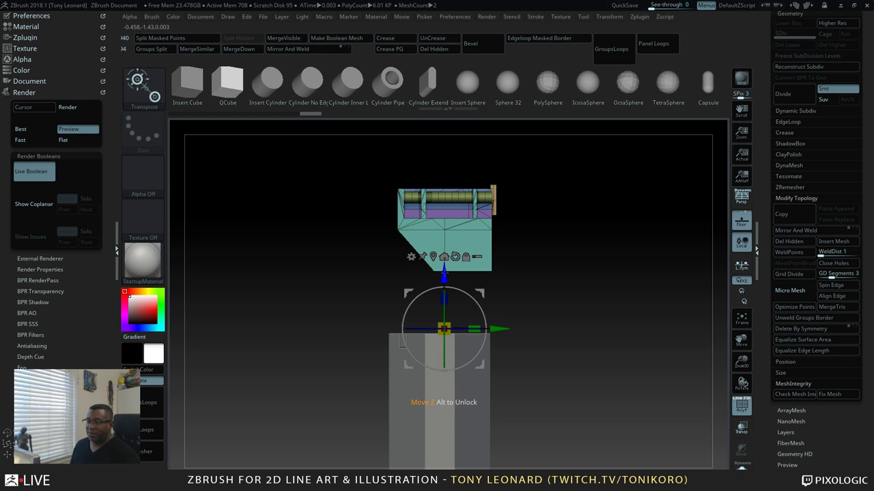
pyautogui.moveTo(444, 273); pyautogui.dragTo(444, 370)
pyautogui.moveTo(501, 422); pyautogui.dragTo(508, 423)
pyautogui.keyDown('alt'); pyautogui.moveTo(631, 467); pyautogui.dragTo(567, 288); pyautogui.keyUp('alt')
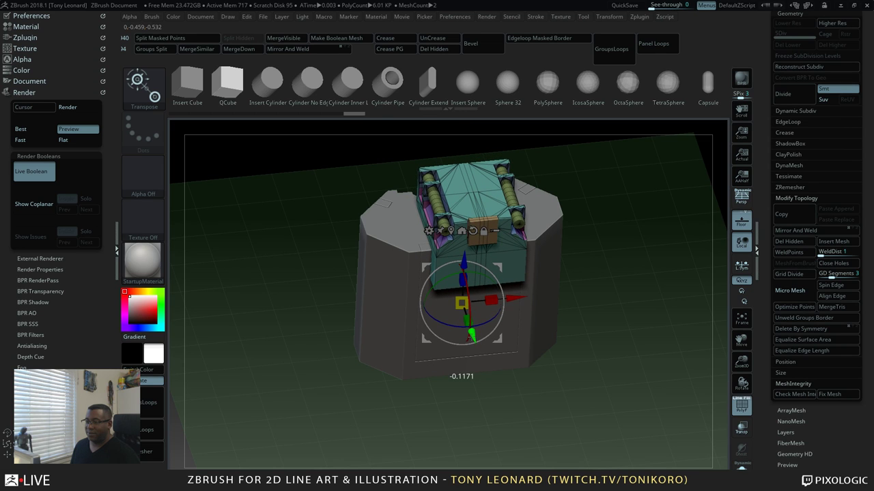
pyautogui.moveTo(601, 372); pyautogui.dragTo(448, 283)
# Select the large base subtool, return to Draw mode and assign new polygroups with Auto Groups
pyautogui.keyDown('alt'); pyautogui.click(556, 362); pyautogui.keyUp('alt')
pyautogui.moveTo(626, 362); pyautogui.dragTo(553, 397)
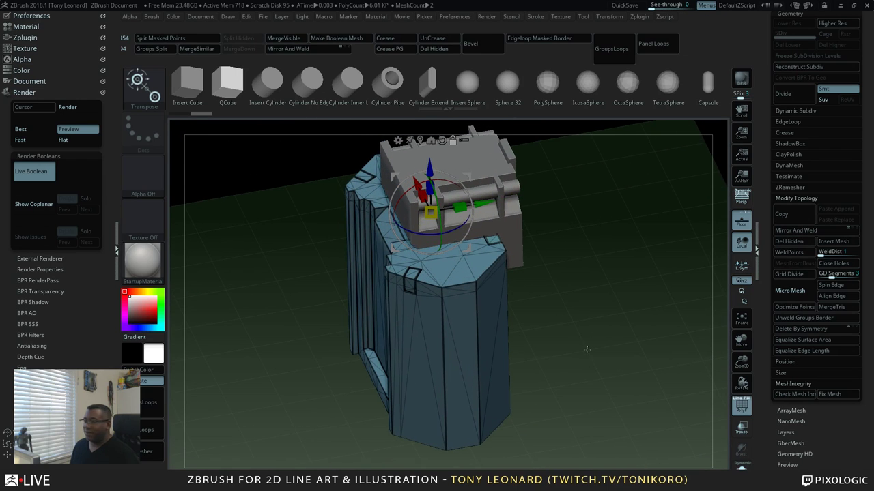
pyautogui.click(809, 198)
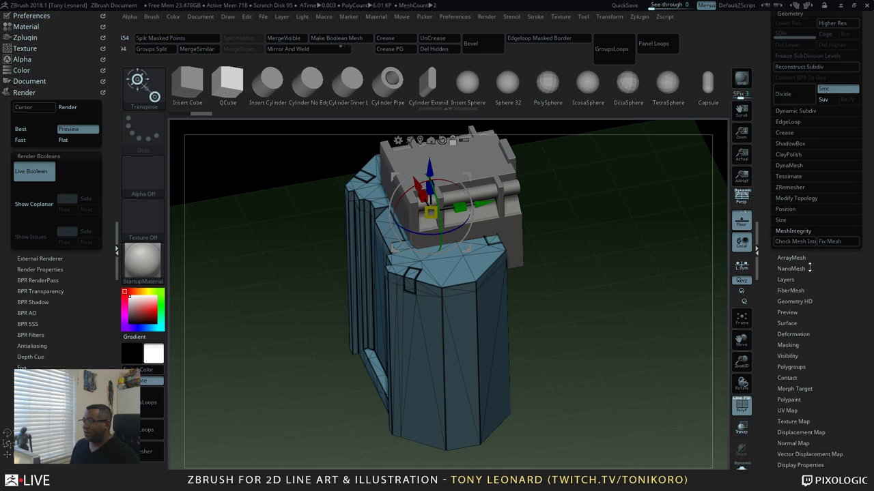
pyautogui.scroll(-2, 809, 240)
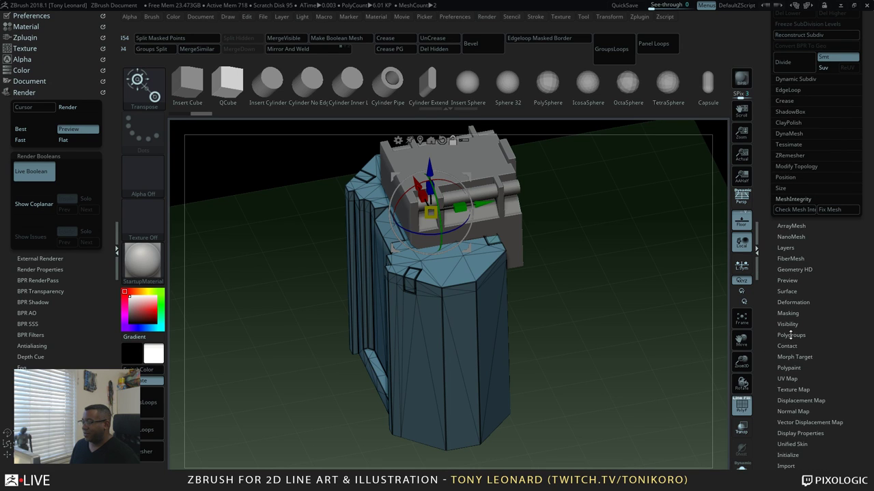
pyautogui.moveTo(766, 368); pyautogui.dragTo(763, 384)
pyautogui.keyDown('alt'); pyautogui.moveTo(575, 402); pyautogui.dragTo(593, 401); pyautogui.keyUp('alt')
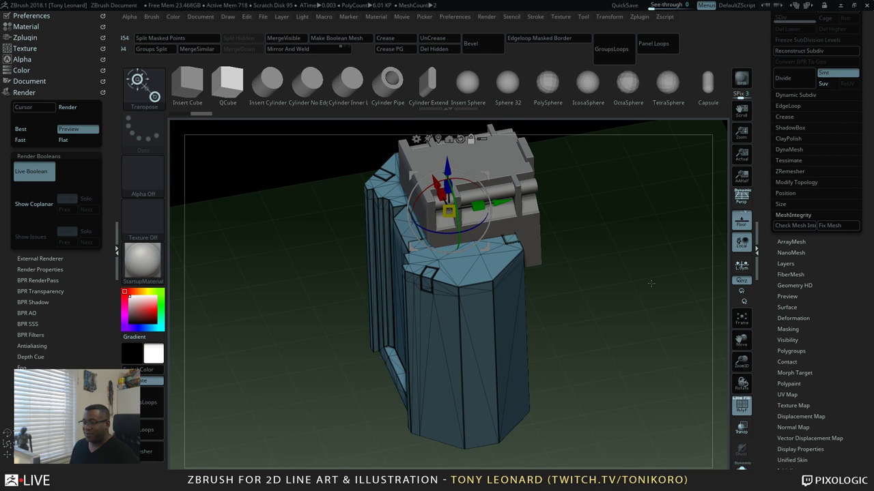
pyautogui.press('q')
pyautogui.moveTo(557, 312); pyautogui.dragTo(491, 271)
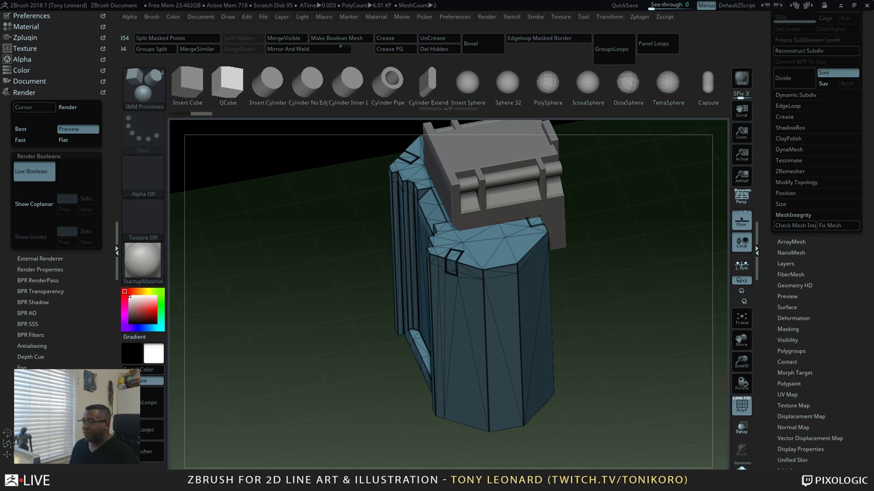
pyautogui.press('shift')
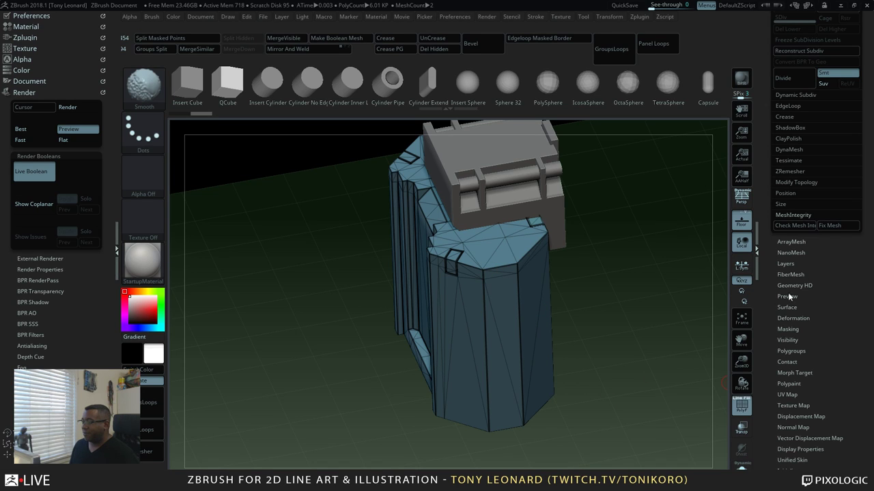
pyautogui.click(791, 351)
pyautogui.scroll(-3, 798, 308)
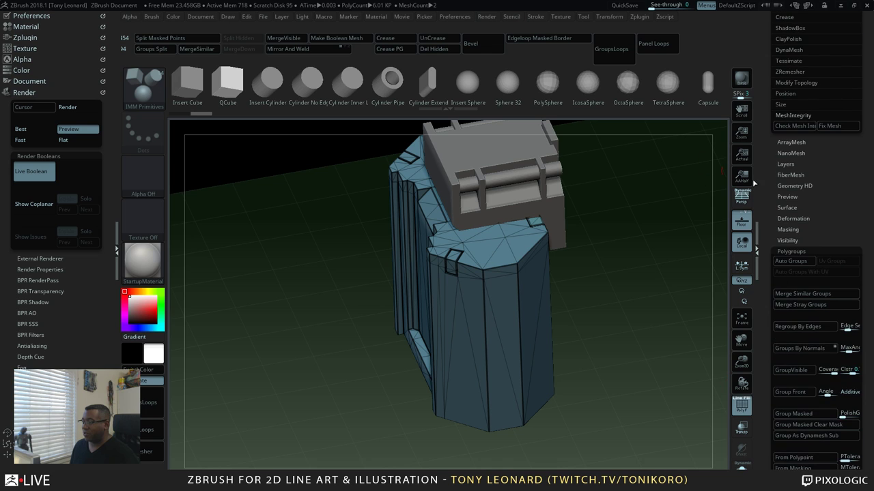
pyautogui.click(792, 262)
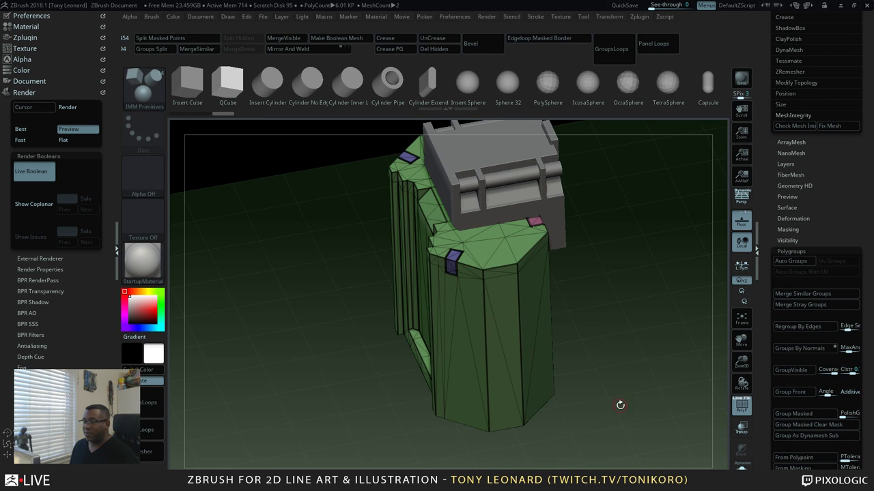
# Examine the base's new polygroups from the back, front and top, including the corner insets and recessed panel
pyautogui.moveTo(618, 403)
pyautogui.mouseDown()
pyautogui.moveTo(621, 384)
pyautogui.moveTo(623, 400)
pyautogui.mouseUp()
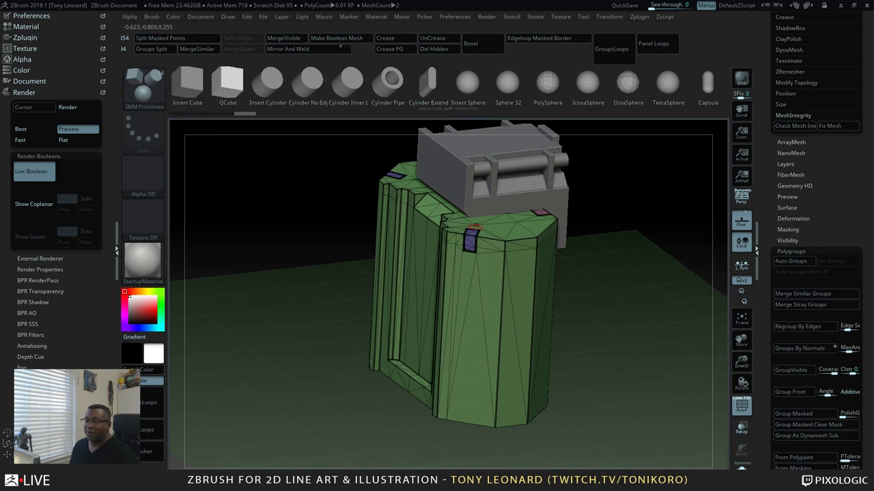
pyautogui.moveTo(529, 372); pyautogui.dragTo(624, 382)
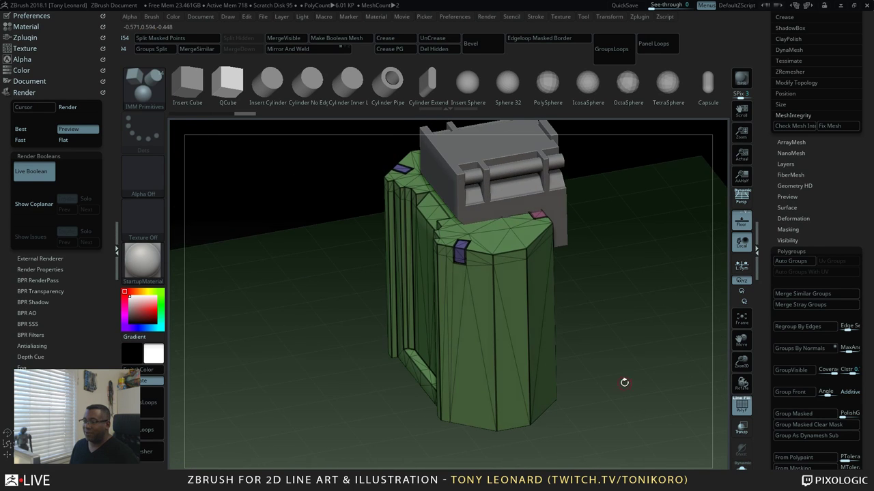
pyautogui.moveTo(637, 303); pyautogui.dragTo(682, 384)
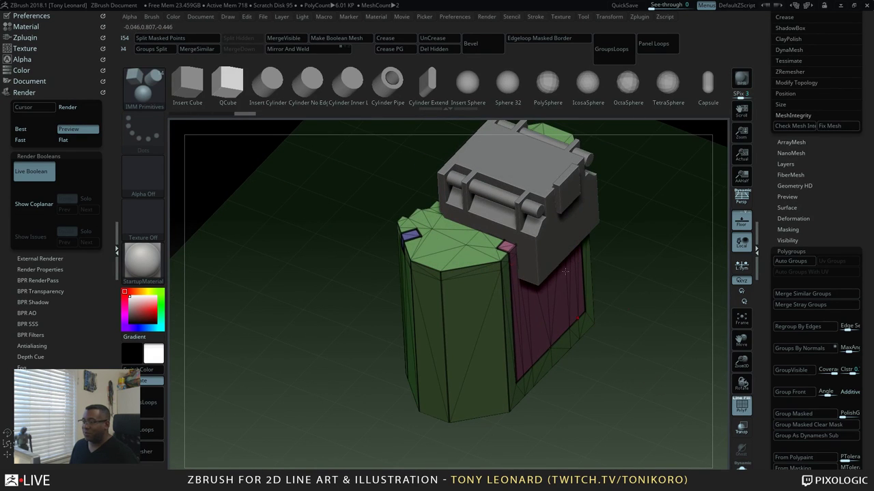
pyautogui.moveTo(649, 337); pyautogui.dragTo(468, 279)
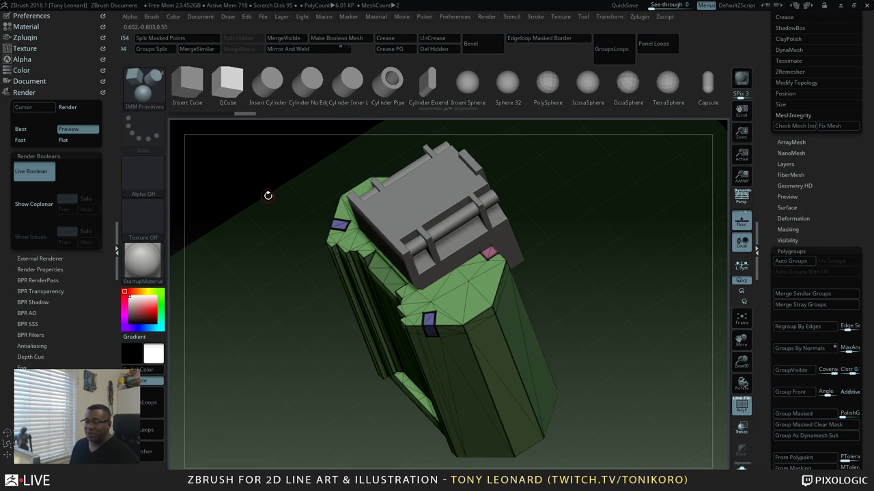
pyautogui.moveTo(536, 323); pyautogui.dragTo(497, 292)
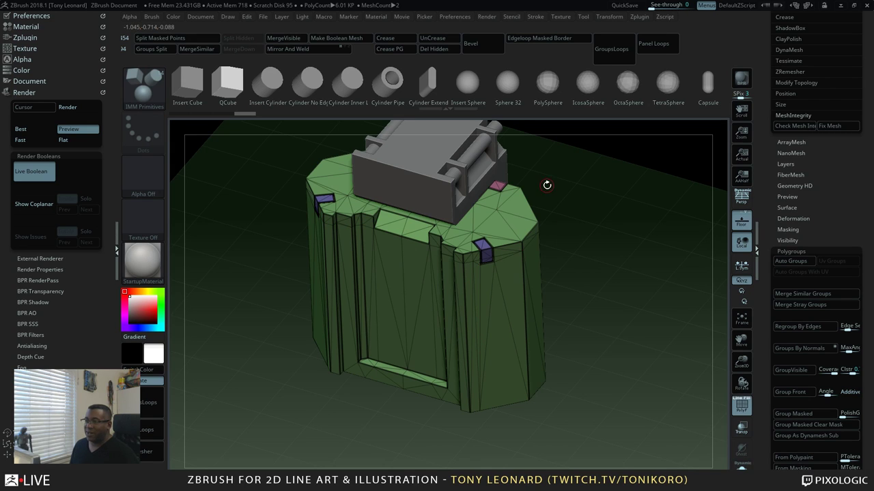
pyautogui.moveTo(628, 363); pyautogui.dragTo(636, 301)
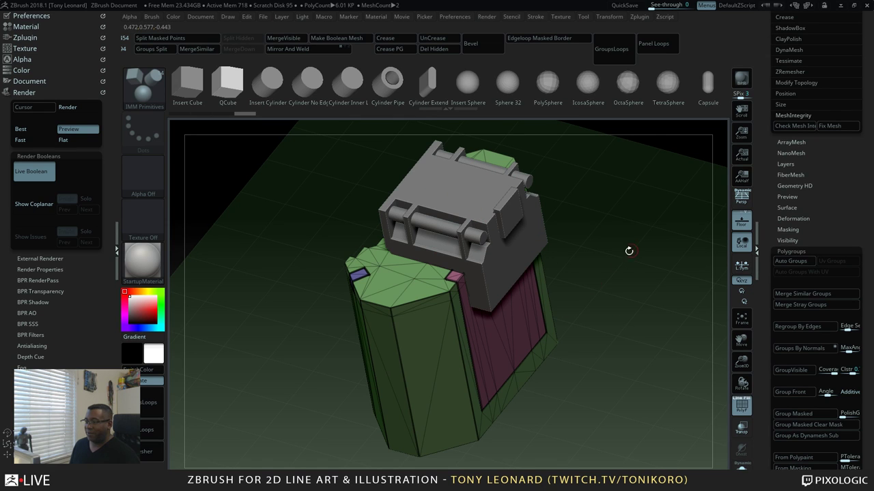
pyautogui.moveTo(628, 251); pyautogui.dragTo(606, 294)
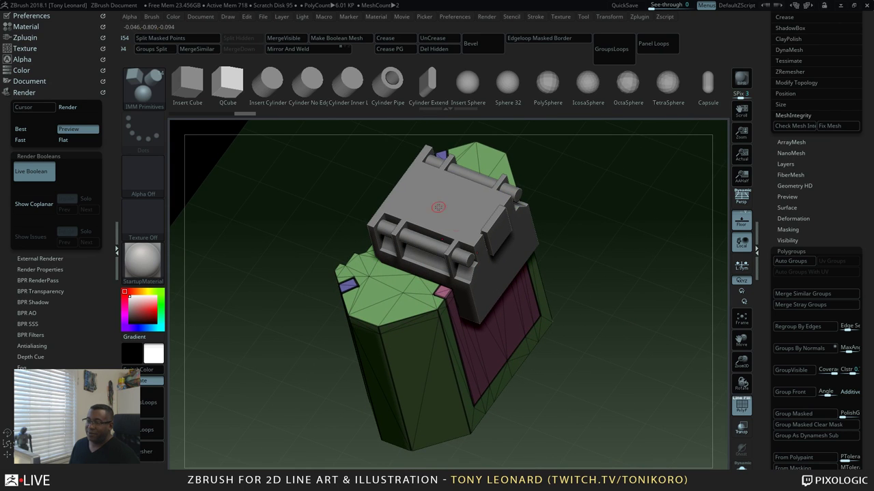
pyautogui.moveTo(716, 436); pyautogui.dragTo(612, 342)
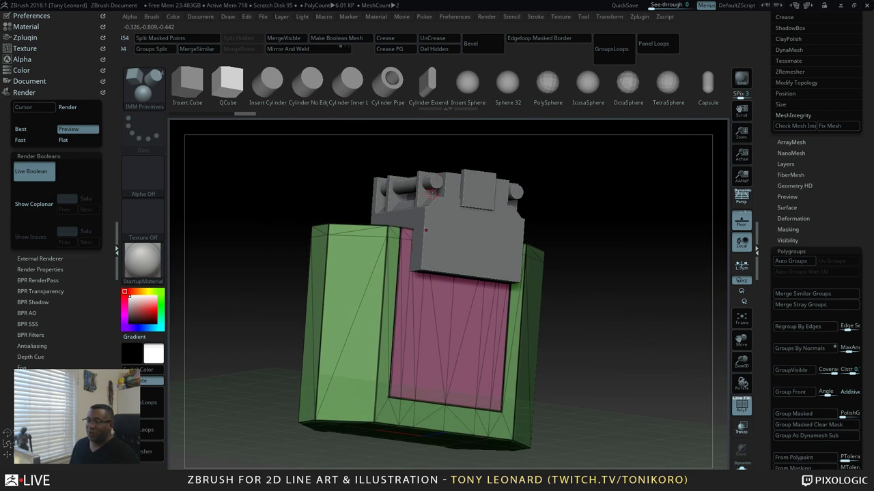
pyautogui.moveTo(632, 257); pyautogui.dragTo(617, 327)
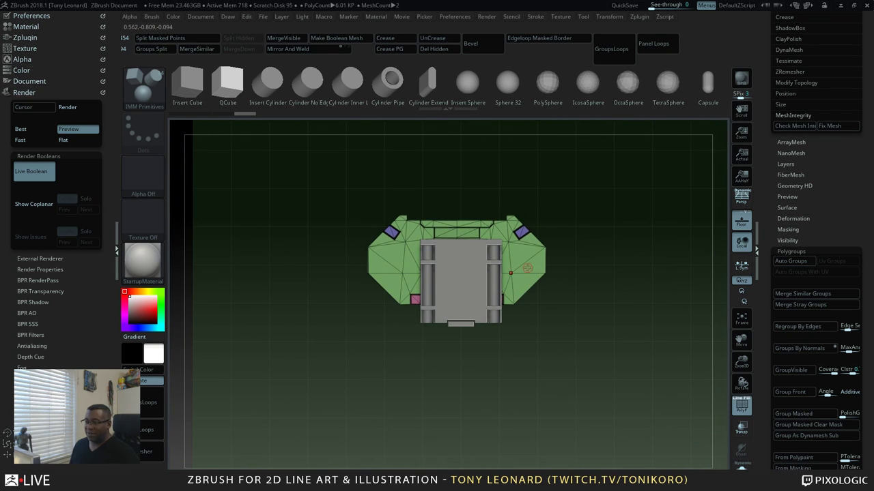
# Turn off PolyFrame in top view and choose the TL_2018_KB insert-mesh brush from the sculpting brushes
pyautogui.hotkey('shift', 'f')
pyautogui.keyDown('alt'); pyautogui.moveTo(577, 335); pyautogui.dragTo(596, 328); pyautogui.keyUp('alt')
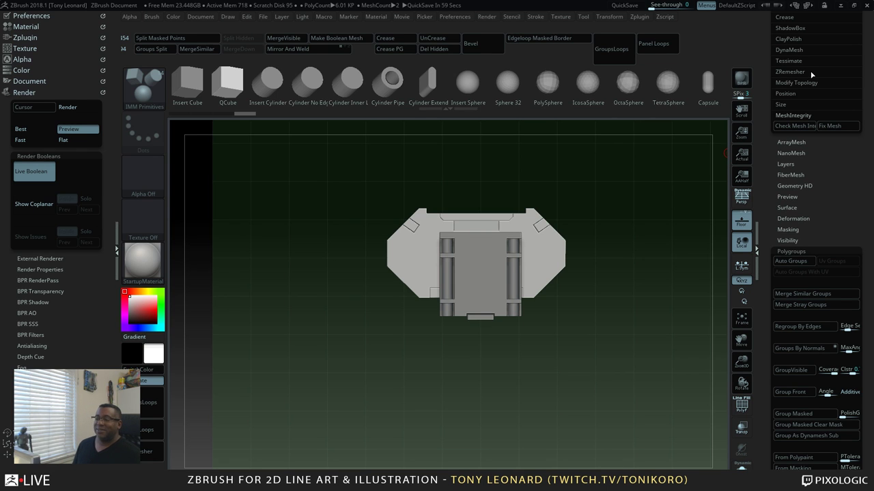
pyautogui.moveTo(621, 307); pyautogui.dragTo(663, 304)
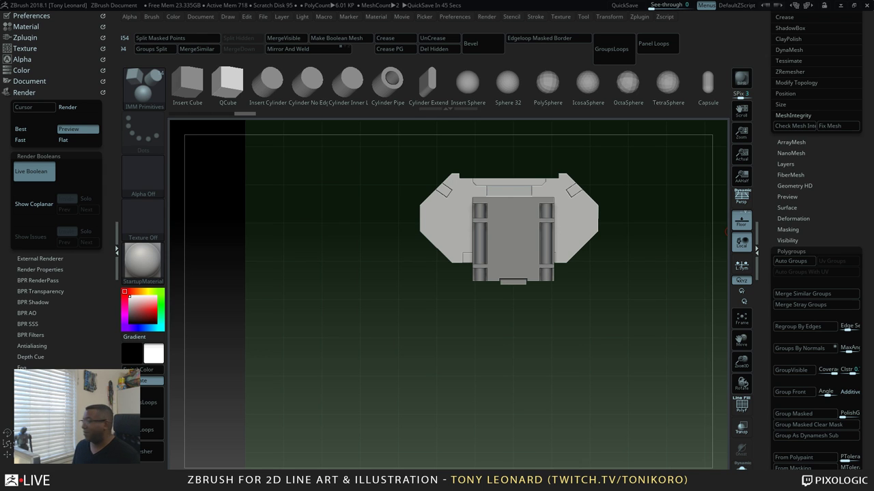
pyautogui.moveTo(617, 284)
pyautogui.mouseDown()
pyautogui.moveTo(626, 254)
pyautogui.moveTo(651, 271)
pyautogui.moveTo(616, 343)
pyautogui.mouseUp()
pyautogui.press('b')
pyautogui.press('t')
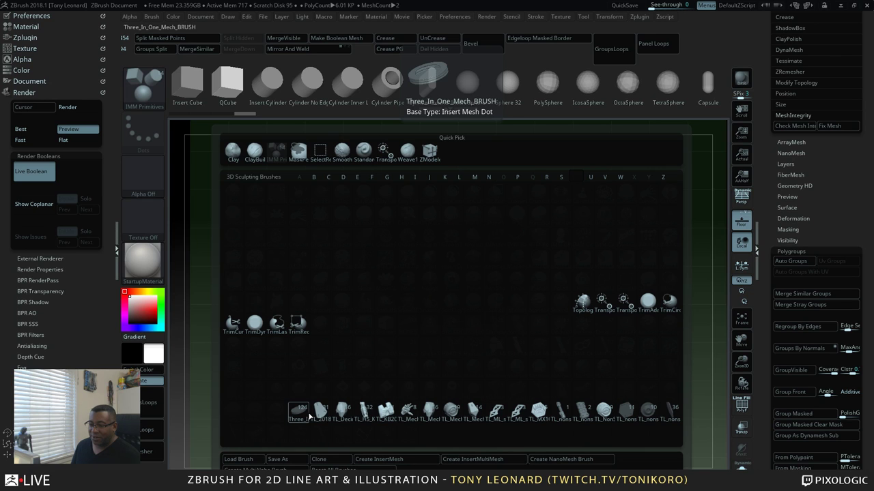
pyautogui.click(329, 418)
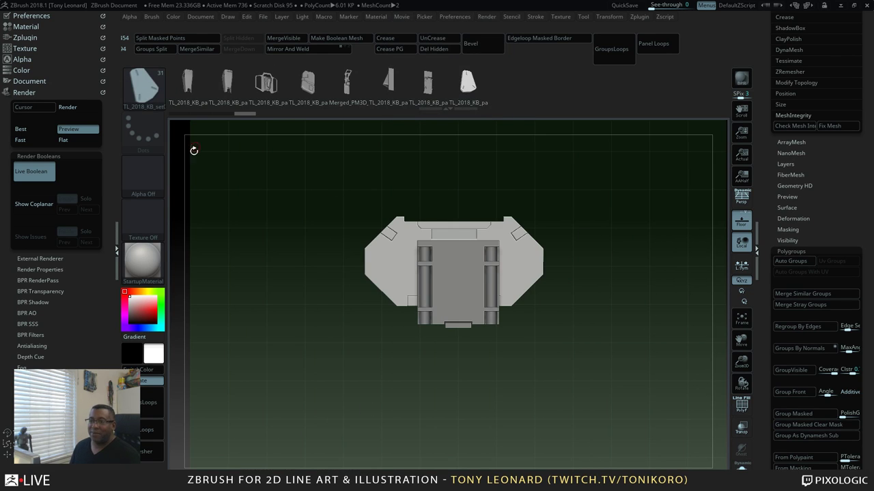
# Choose the long-legged frame part of the TL_2018_KB brush, select the hinge block subtool and insert the frame on its top
pyautogui.moveTo(326, 249); pyautogui.dragTo(607, 385)
pyautogui.moveTo(254, 91); pyautogui.dragTo(384, 97)
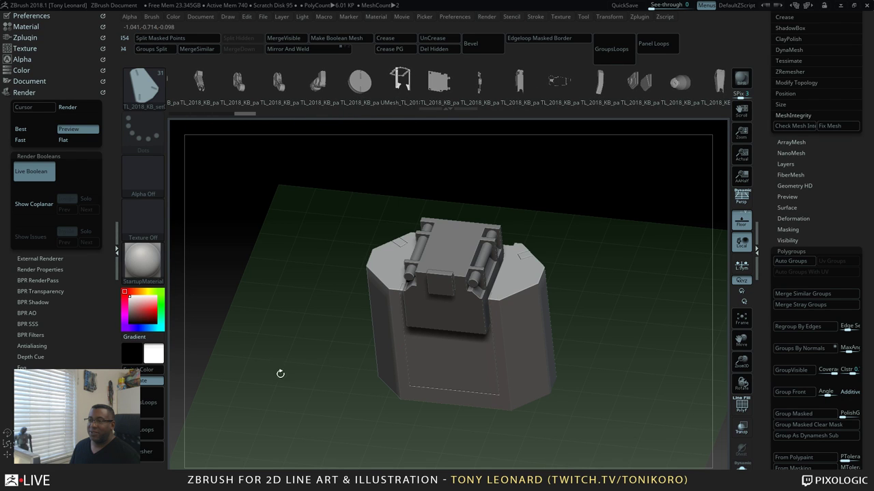
pyautogui.moveTo(277, 392); pyautogui.dragTo(355, 326)
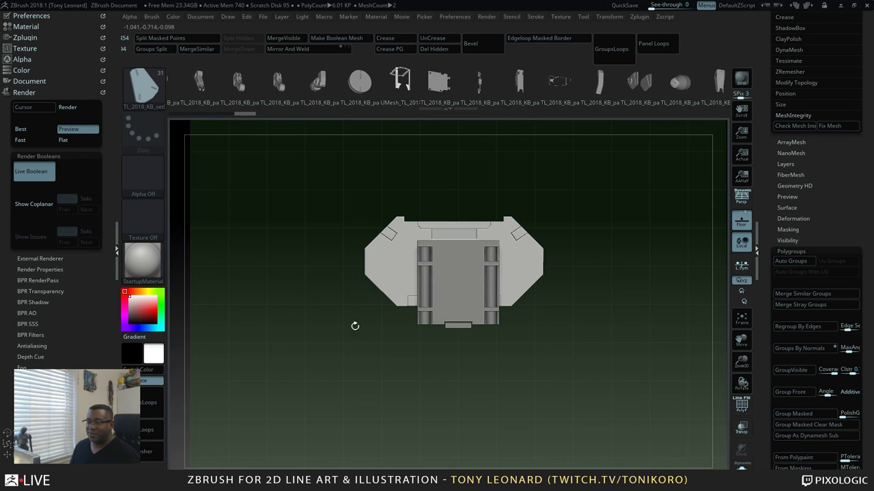
pyautogui.keyDown('alt'); pyautogui.click(455, 290); pyautogui.keyUp('alt')
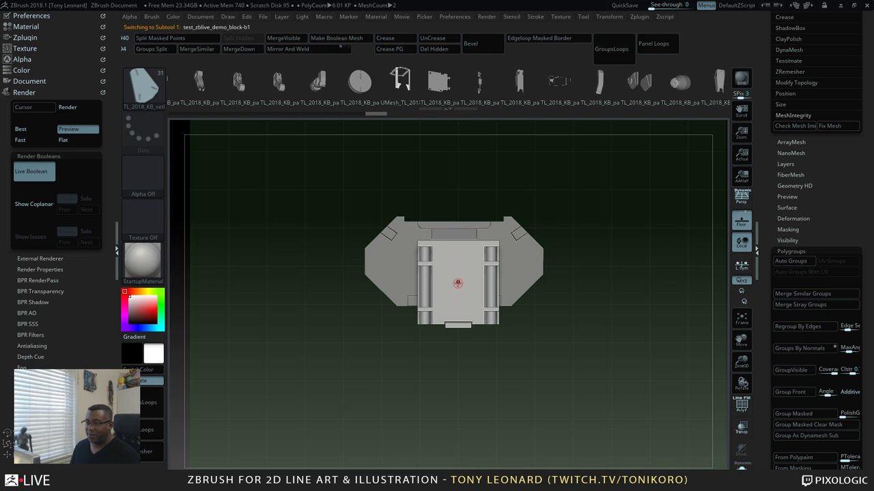
pyautogui.moveTo(457, 283); pyautogui.dragTo(551, 374)
pyautogui.press('w')
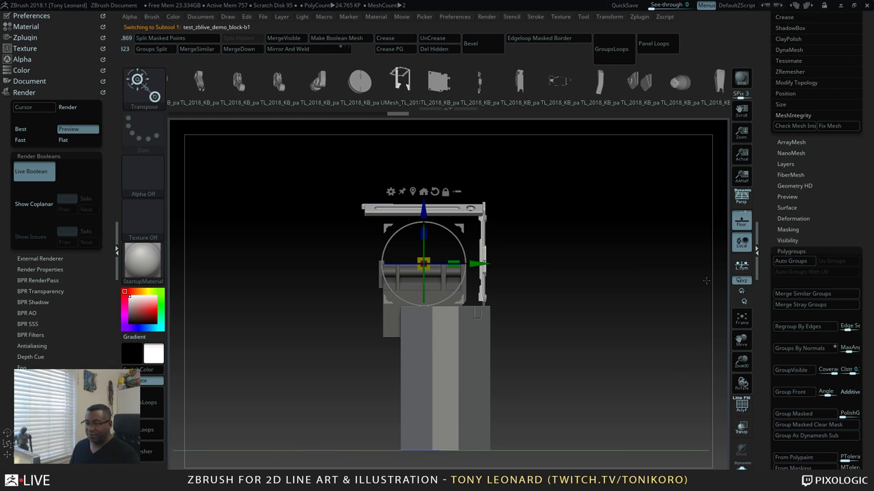
# Rotate the inserted frame so its legs hang down the block's front, lower it onto the block and nudge it backward
pyautogui.moveTo(458, 237); pyautogui.dragTo(416, 266)
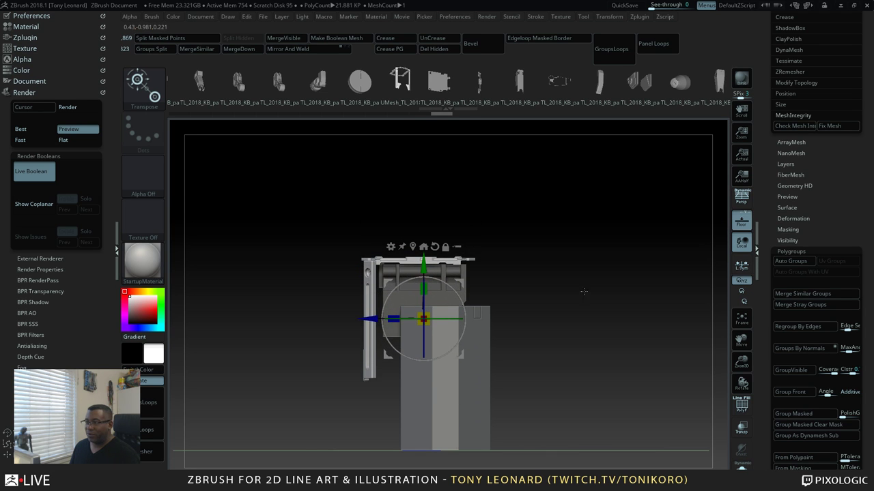
pyautogui.moveTo(583, 291); pyautogui.dragTo(628, 348)
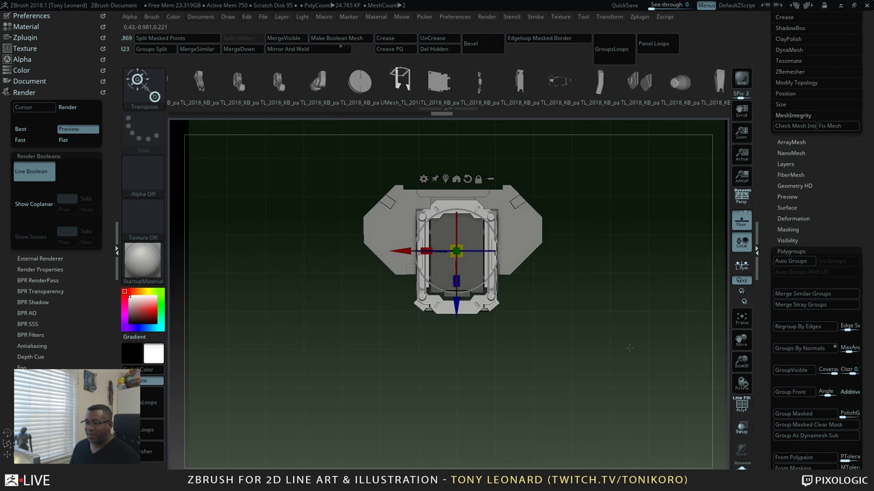
pyautogui.moveTo(456, 308); pyautogui.dragTo(456, 304)
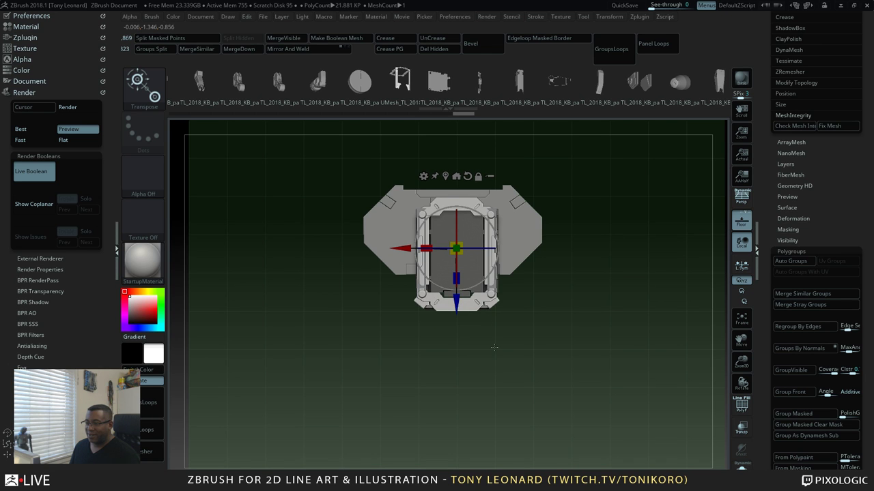
# Nudge the frame vertically to fit the hinge block, working from the front, and return to Draw mode
pyautogui.moveTo(652, 429); pyautogui.dragTo(608, 374)
pyautogui.keyDown('alt'); pyautogui.moveTo(649, 330); pyautogui.dragTo(673, 390); pyautogui.keyUp('alt')
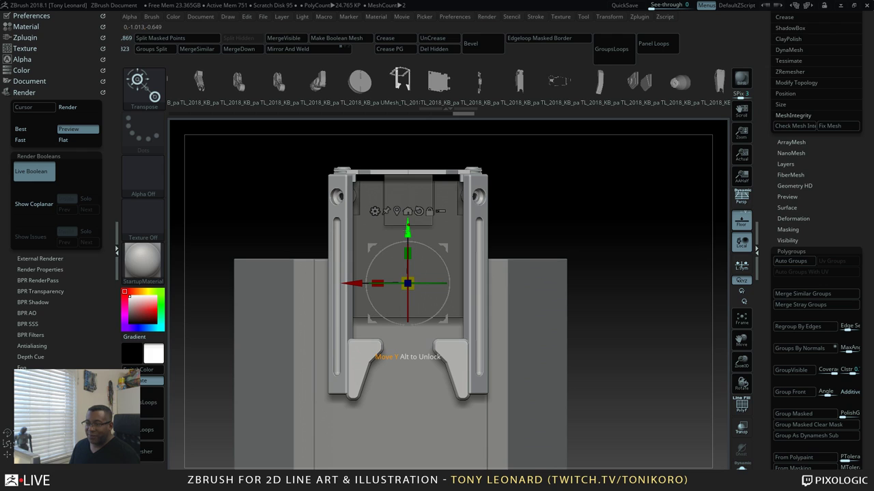
pyautogui.moveTo(408, 225); pyautogui.dragTo(407, 230)
pyautogui.moveTo(632, 311)
pyautogui.mouseDown()
pyautogui.moveTo(658, 330)
pyautogui.moveTo(616, 367)
pyautogui.moveTo(634, 321)
pyautogui.mouseUp()
pyautogui.press('q')
pyautogui.moveTo(603, 353)
pyautogui.mouseDown()
pyautogui.moveTo(589, 326)
pyautogui.moveTo(608, 366)
pyautogui.mouseUp()
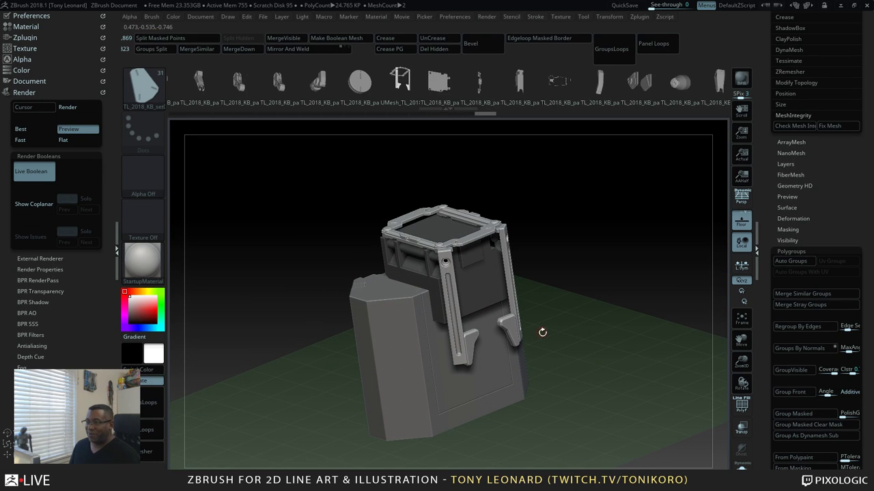
pyautogui.moveTo(542, 332); pyautogui.dragTo(646, 353)
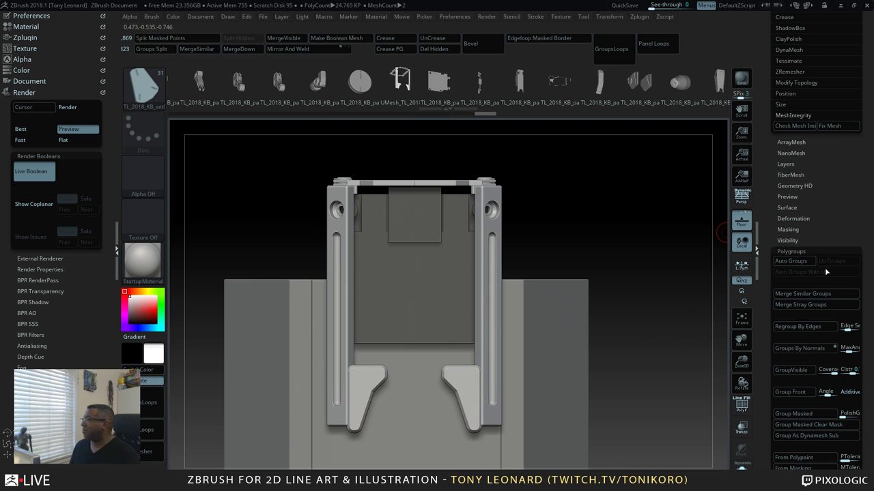
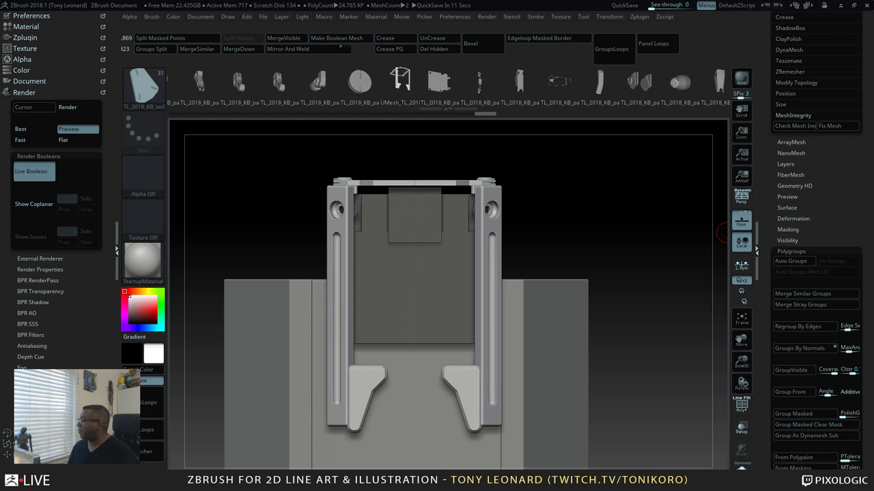
# Switch to the Gumroad store page in the browser, look through its kitbash brush products, and move the window out of view
pyautogui.moveTo(873, 235); pyautogui.dragTo(594, 27)
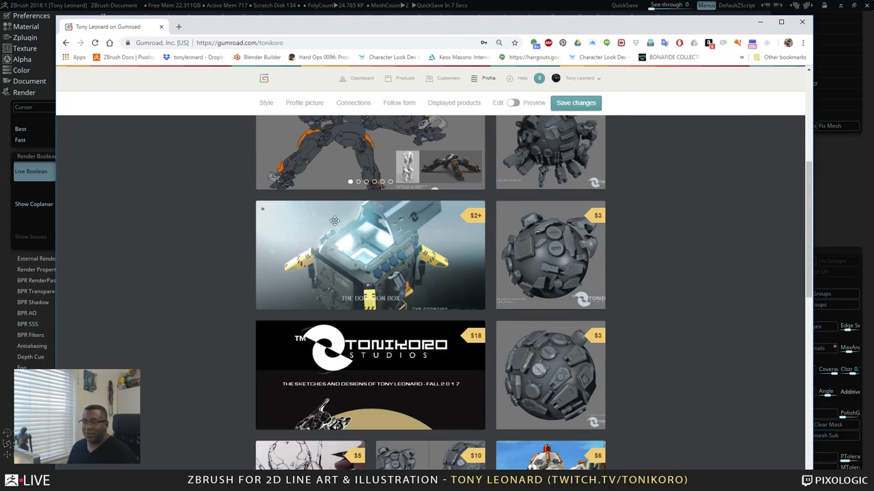
pyautogui.scroll(-2, 499, 194)
pyautogui.scroll(3, 426, 190)
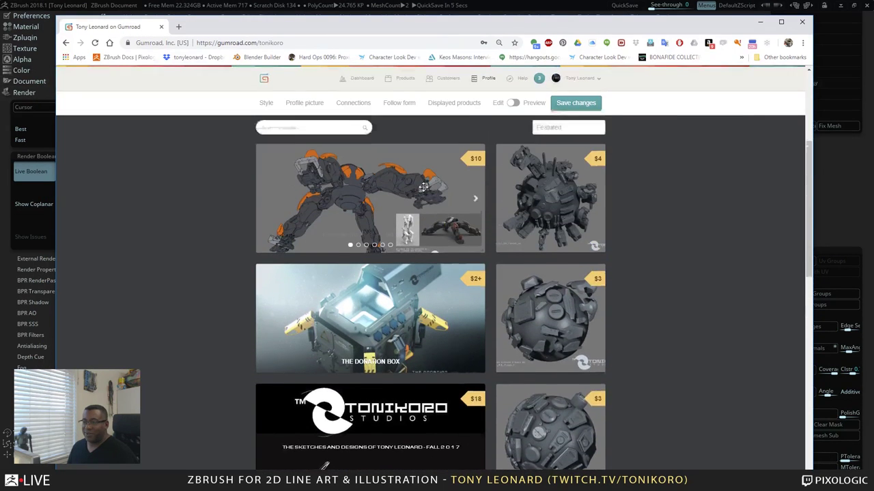
pyautogui.scroll(-3, 450, 286)
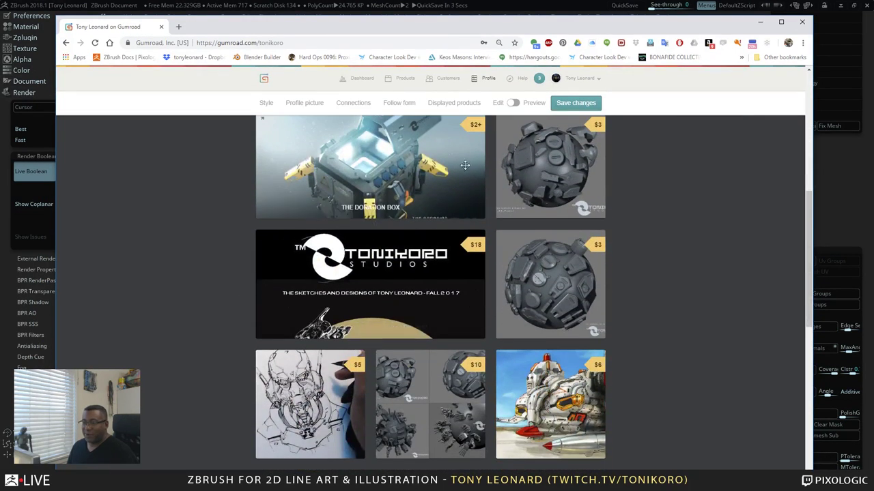
pyautogui.scroll(-2, 469, 348)
pyautogui.scroll(1, 474, 334)
pyautogui.scroll(2, 473, 334)
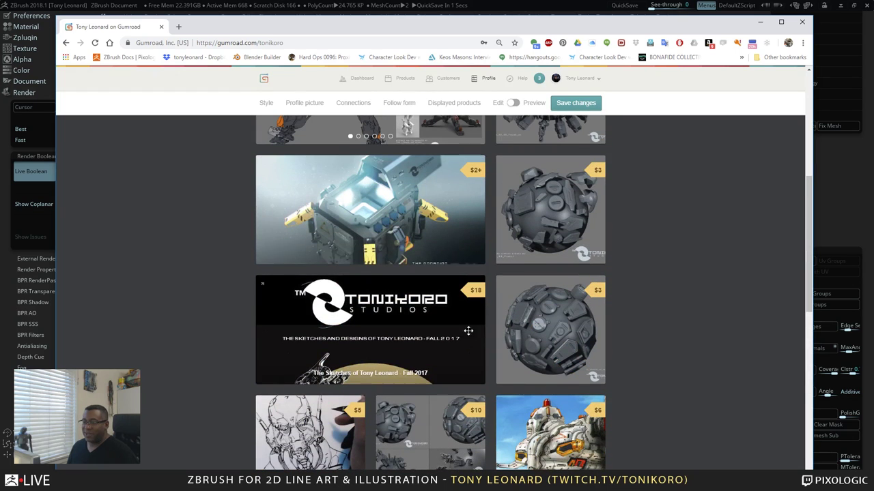
pyautogui.scroll(3, 258, 253)
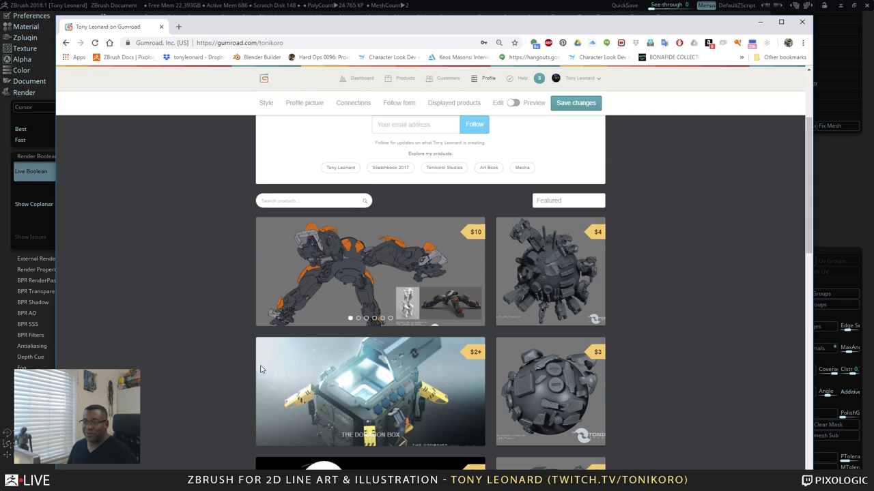
pyautogui.scroll(-3, 428, 379)
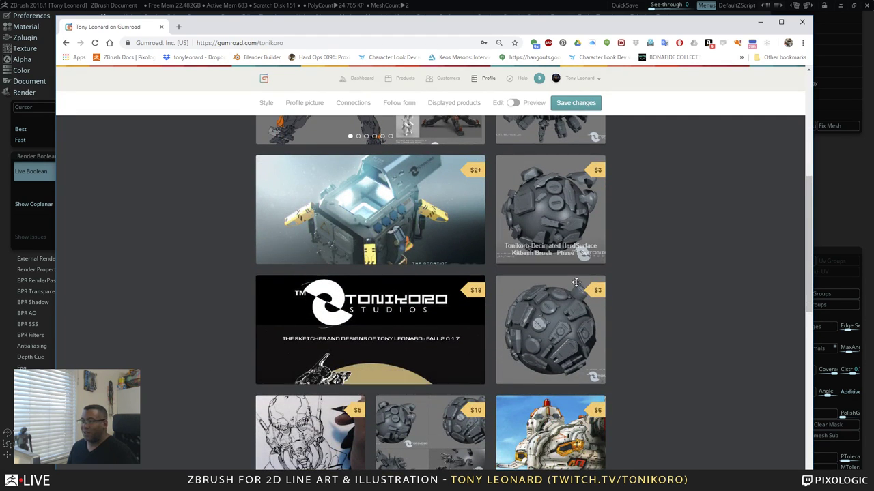
pyautogui.scroll(1, 405, 434)
pyautogui.scroll(-3, 405, 435)
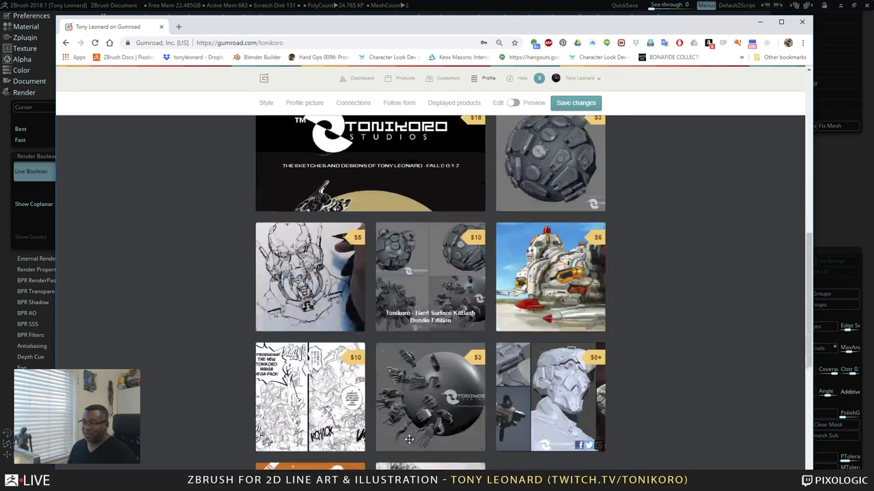
pyautogui.scroll(3, 405, 434)
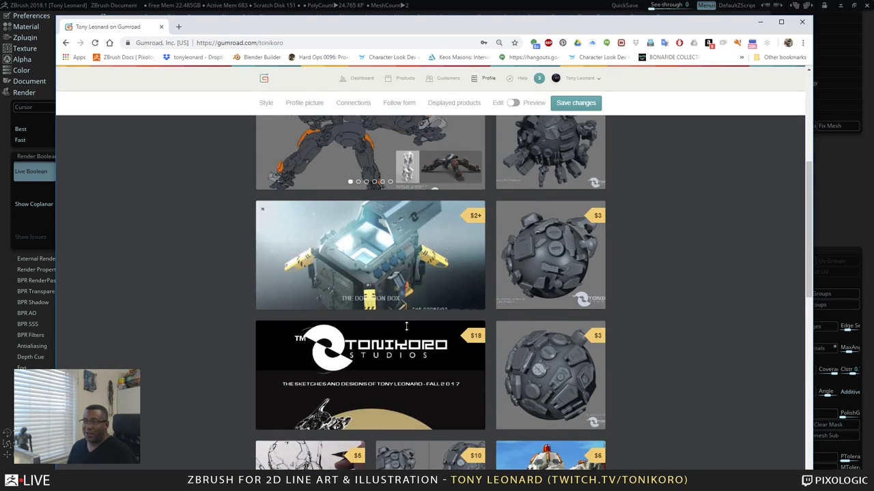
pyautogui.scroll(4, 404, 332)
pyautogui.scroll(-2, 399, 346)
pyautogui.scroll(-3, 398, 346)
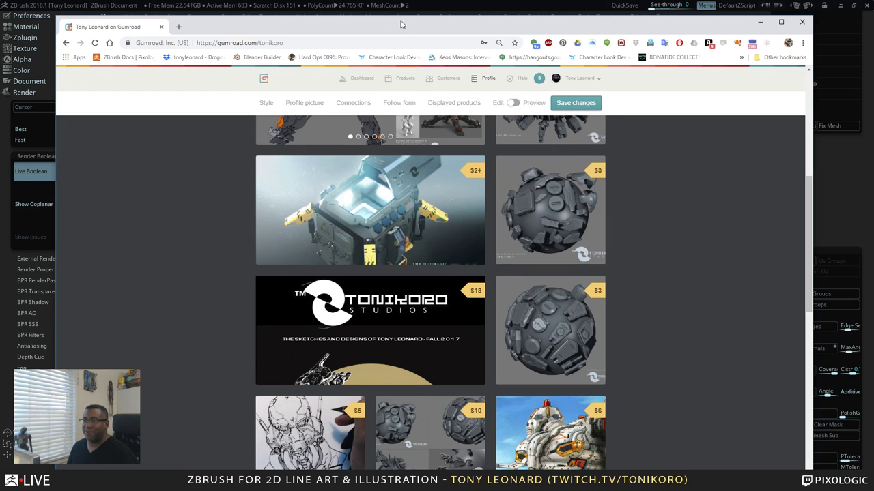
pyautogui.moveTo(401, 25); pyautogui.dragTo(659, 59)
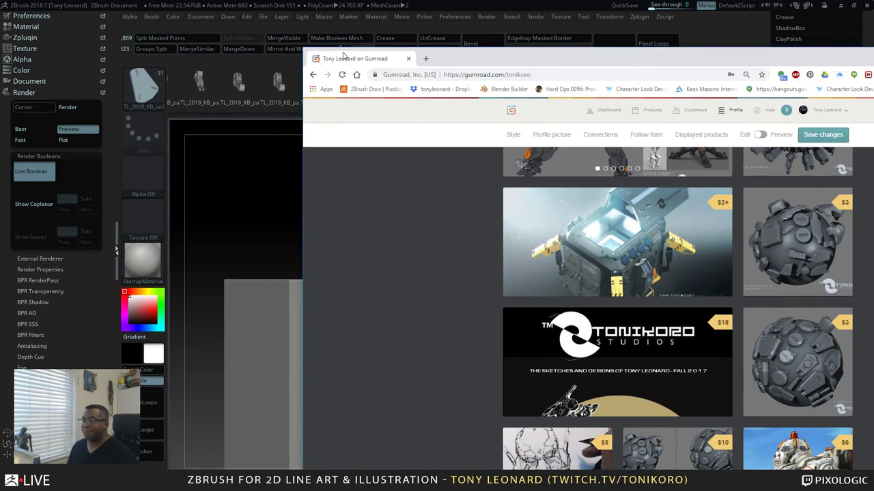
pyautogui.moveTo(345, 56)
pyautogui.mouseDown()
pyautogui.moveTo(873, 82)
pyautogui.moveTo(656, 102)
pyautogui.moveTo(873, 143)
pyautogui.moveTo(569, 204)
pyautogui.moveTo(873, 207)
pyautogui.mouseUp()
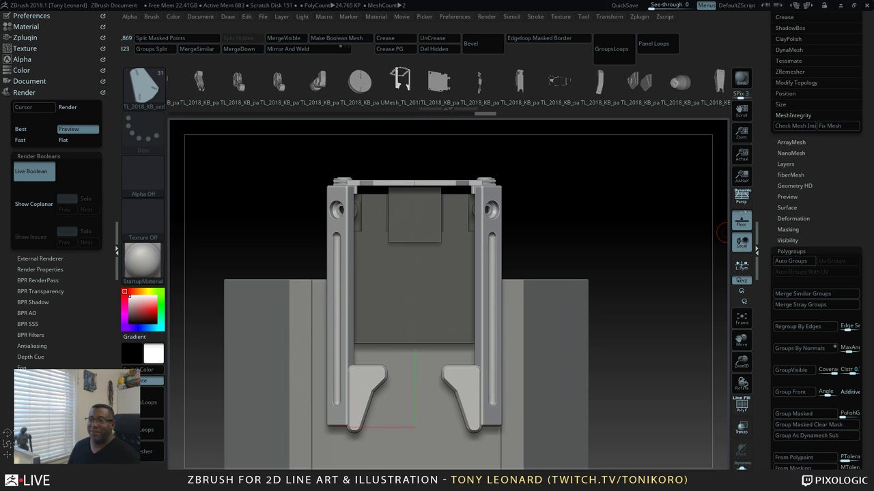
# Choose the round disc insert part, show the Subtool list and separate the frame from the hinge block with Split Masked Points
pyautogui.moveTo(709, 397); pyautogui.dragTo(629, 364)
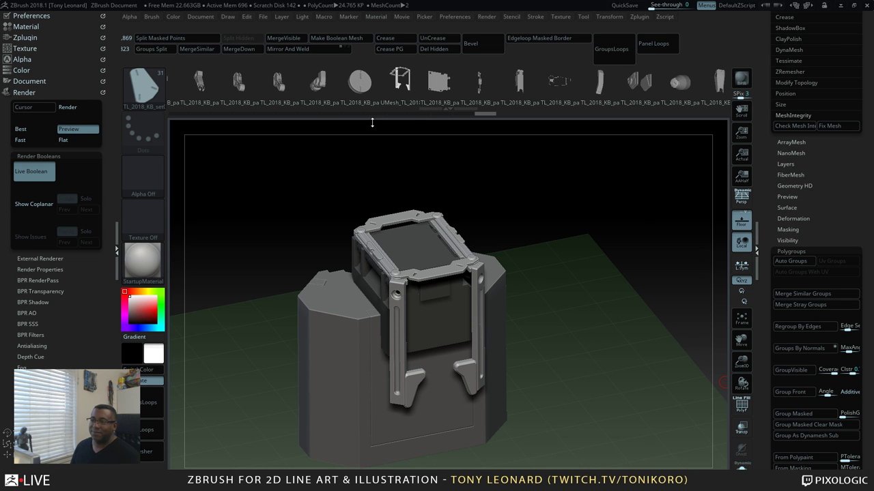
pyautogui.moveTo(614, 296); pyautogui.dragTo(634, 302)
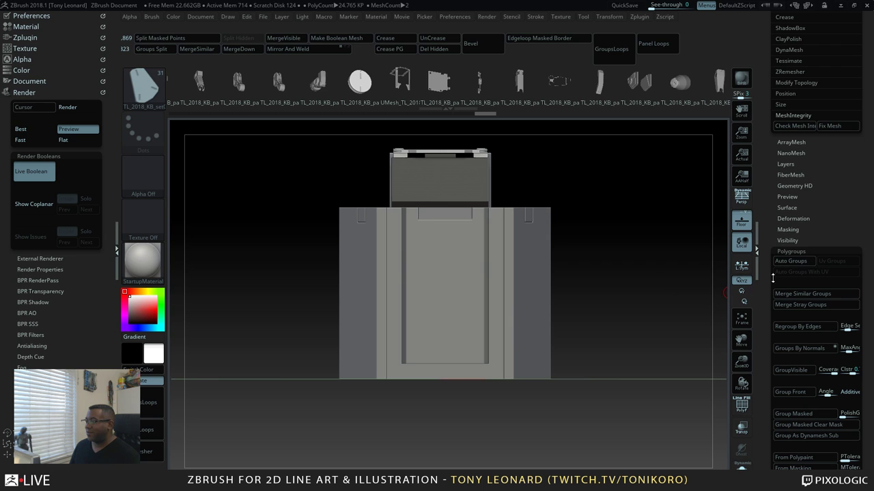
pyautogui.click(791, 251)
pyautogui.moveTo(763, 150); pyautogui.dragTo(752, 306)
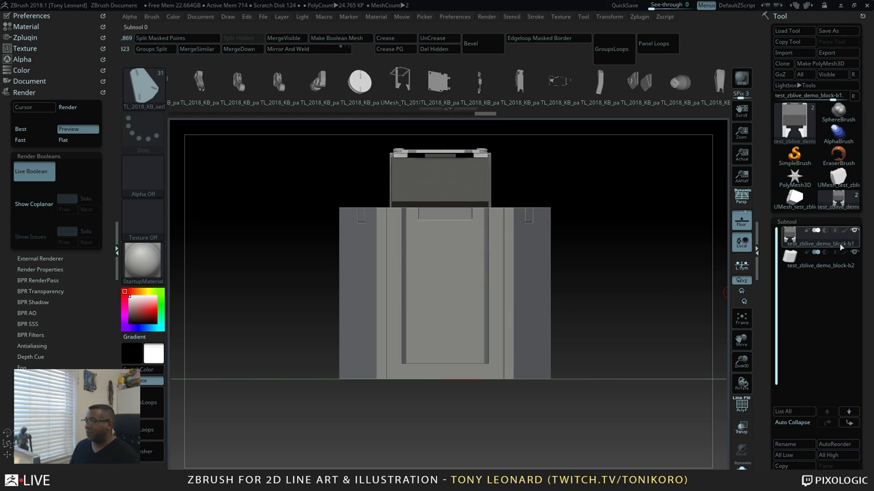
pyautogui.moveTo(665, 311)
pyautogui.mouseDown()
pyautogui.moveTo(610, 316)
pyautogui.moveTo(594, 332)
pyautogui.mouseUp()
pyautogui.press('shift')
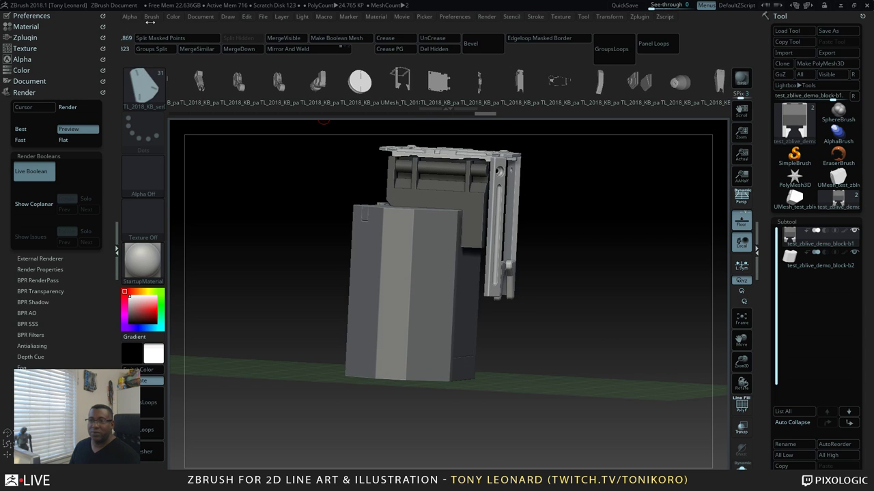
pyautogui.click(176, 38)
# Select the hinge block subtool and shift it slightly sideways along X to center it over the base
pyautogui.moveTo(571, 332); pyautogui.dragTo(630, 341)
pyautogui.keyDown('alt'); pyautogui.click(465, 195); pyautogui.keyUp('alt')
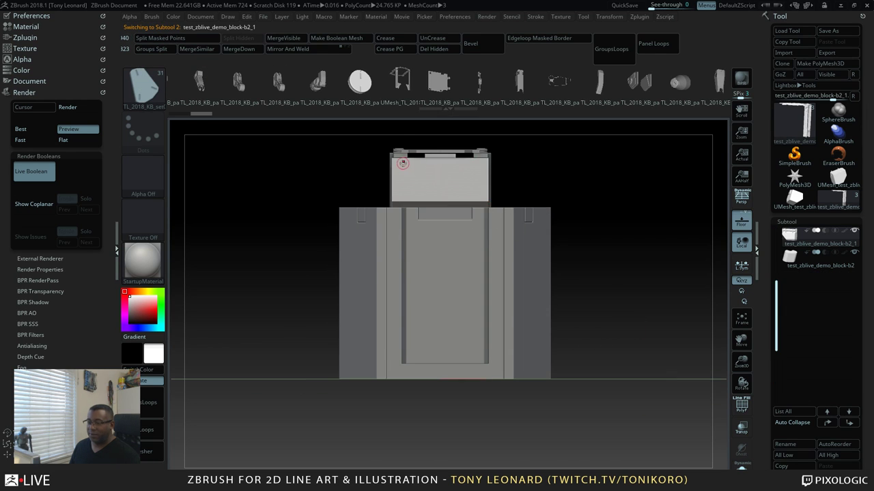
pyautogui.press('w')
pyautogui.moveTo(483, 217); pyautogui.dragTo(486, 220)
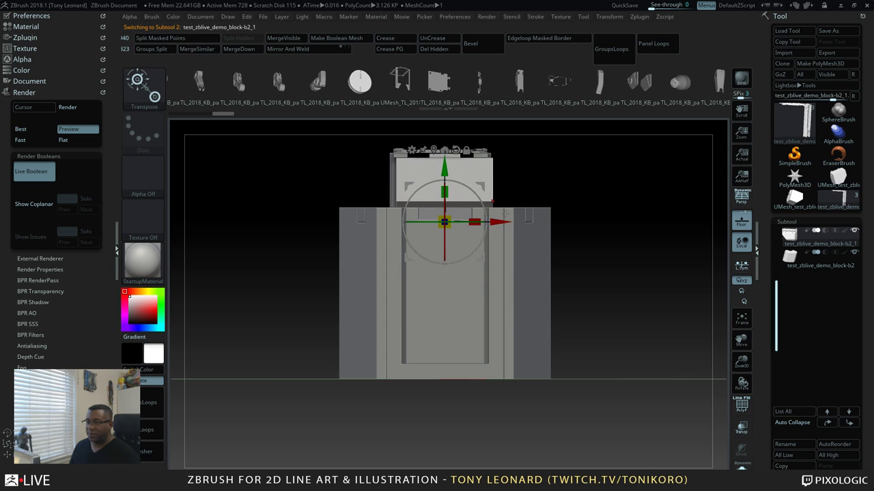
pyautogui.moveTo(656, 297); pyautogui.dragTo(556, 277)
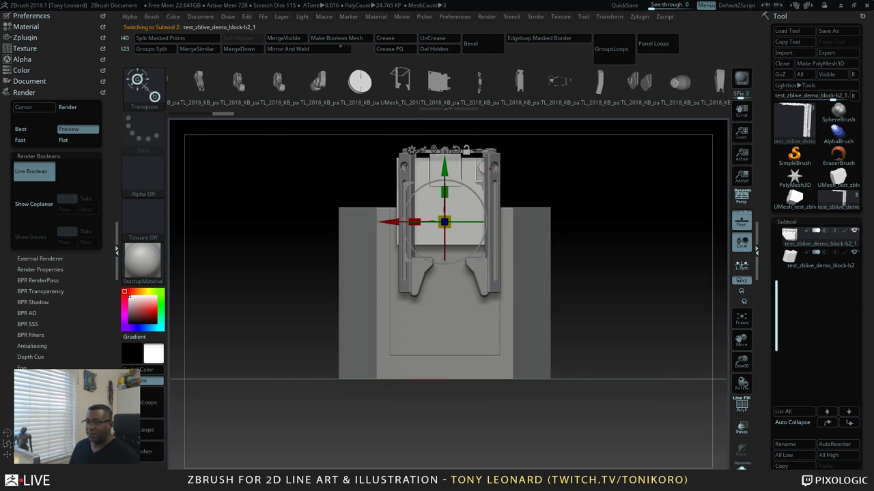
# Select the frame subtool and shift it slightly along X to line up with the hinge block
pyautogui.keyDown('alt'); pyautogui.click(495, 201); pyautogui.keyUp('alt')
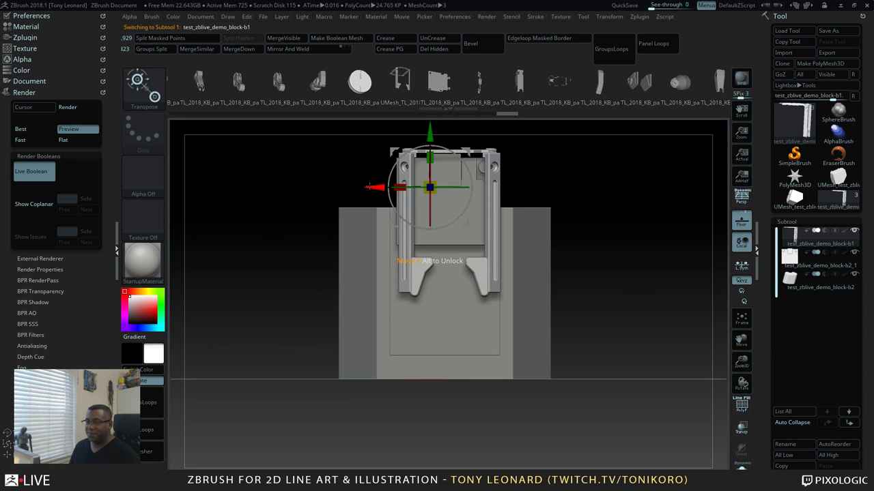
pyautogui.moveTo(368, 185); pyautogui.dragTo(367, 182)
pyautogui.moveTo(580, 367); pyautogui.dragTo(601, 383)
# Select the base subtool, insert the round disc in the upper part of its recessed back panel and center it along X
pyautogui.keyDown('alt'); pyautogui.click(496, 372); pyautogui.keyUp('alt')
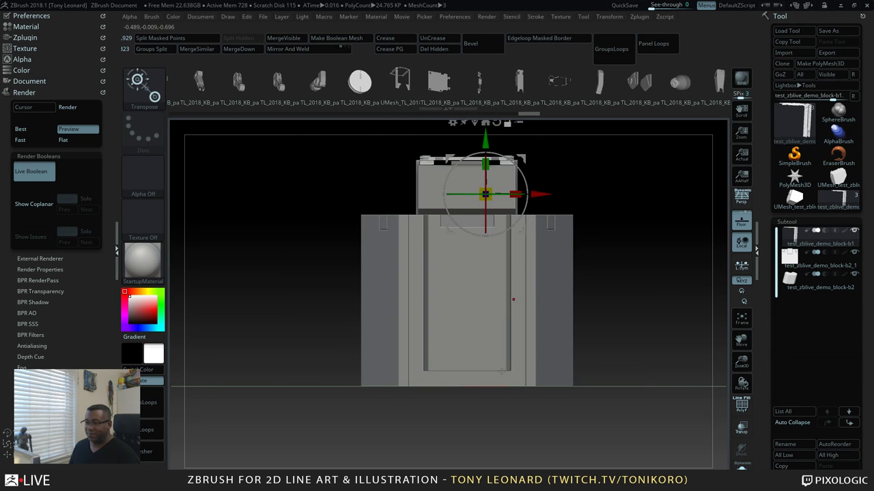
pyautogui.press('q')
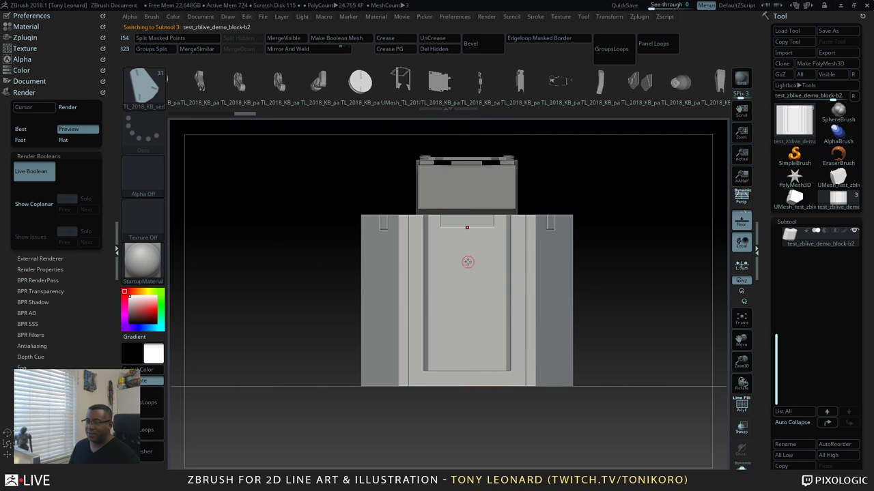
pyautogui.moveTo(466, 280); pyautogui.dragTo(472, 305)
pyautogui.press('w')
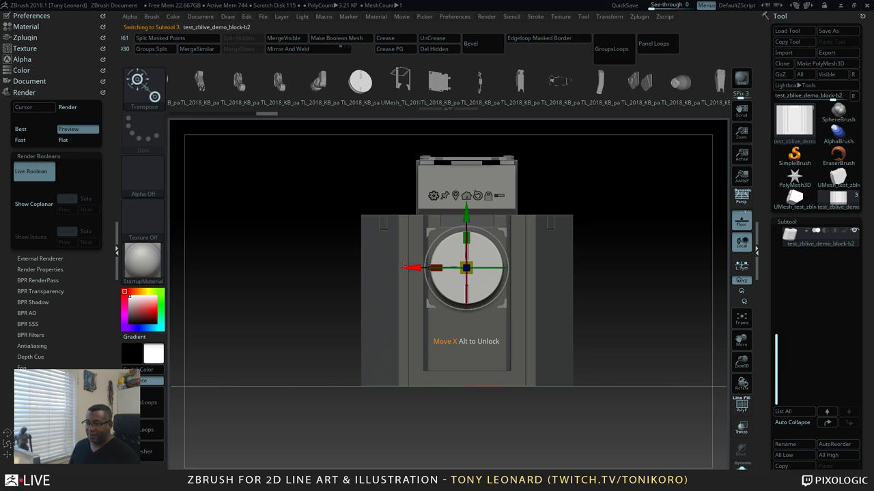
pyautogui.moveTo(408, 268); pyautogui.dragTo(409, 267)
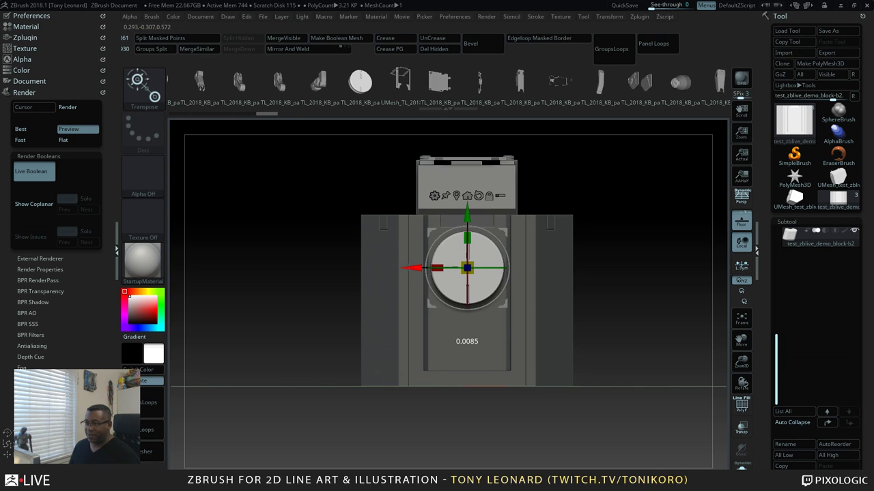
# Separate the inserted disc from the base as its own subtool with Split Masked Points
pyautogui.moveTo(685, 327); pyautogui.dragTo(672, 365)
pyautogui.press('Tab')
pyautogui.press('Tab')
pyautogui.click(158, 38)
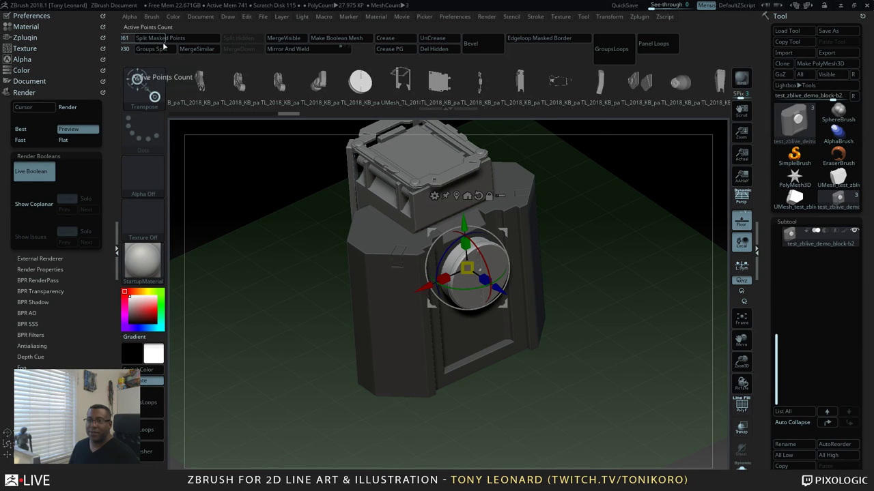
# Nudge the round disc very slightly along its depth axis in the base's recessed back panel
pyautogui.moveTo(589, 230)
pyautogui.mouseDown()
pyautogui.moveTo(630, 263)
pyautogui.moveTo(606, 300)
pyautogui.moveTo(630, 331)
pyautogui.mouseUp()
pyautogui.press('q')
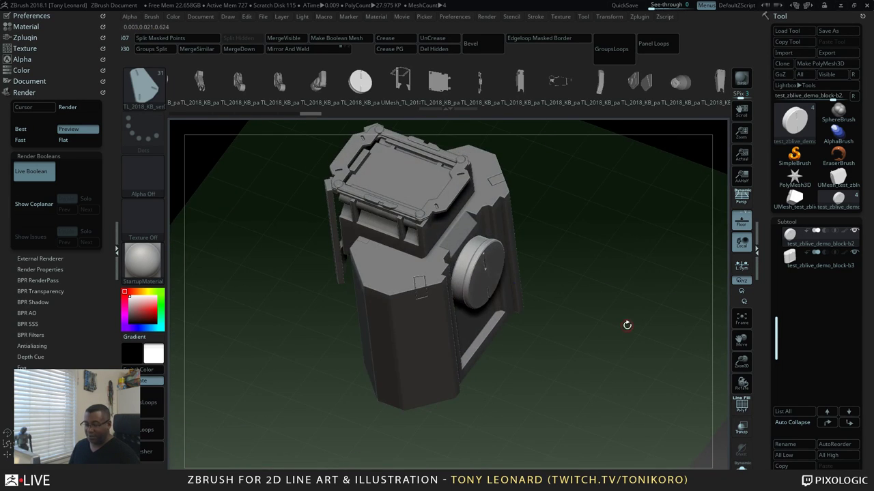
pyautogui.press('w')
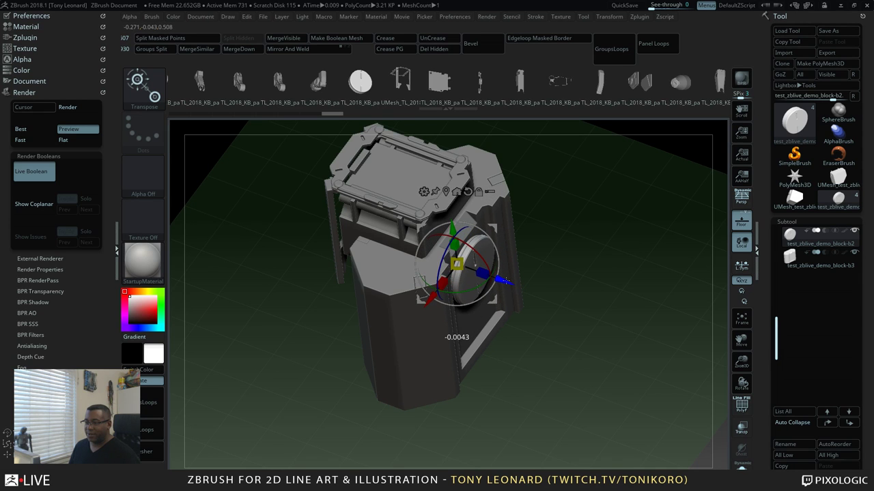
pyautogui.moveTo(506, 281); pyautogui.dragTo(507, 282)
pyautogui.moveTo(580, 307); pyautogui.dragTo(616, 328)
# Try swapping the disc for the flat square plate and for the rounded narrow part from the insert mesh set
pyautogui.click(444, 90)
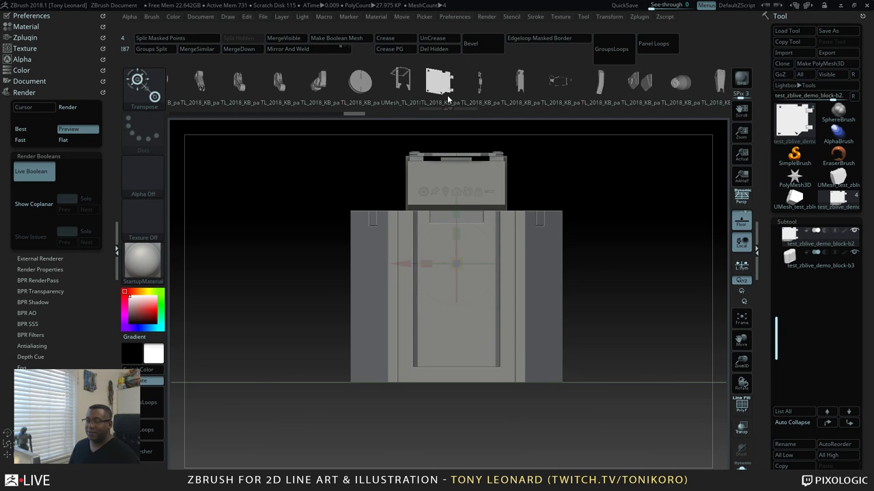
pyautogui.hotkey('ctrl', 'z')
pyautogui.click(445, 89)
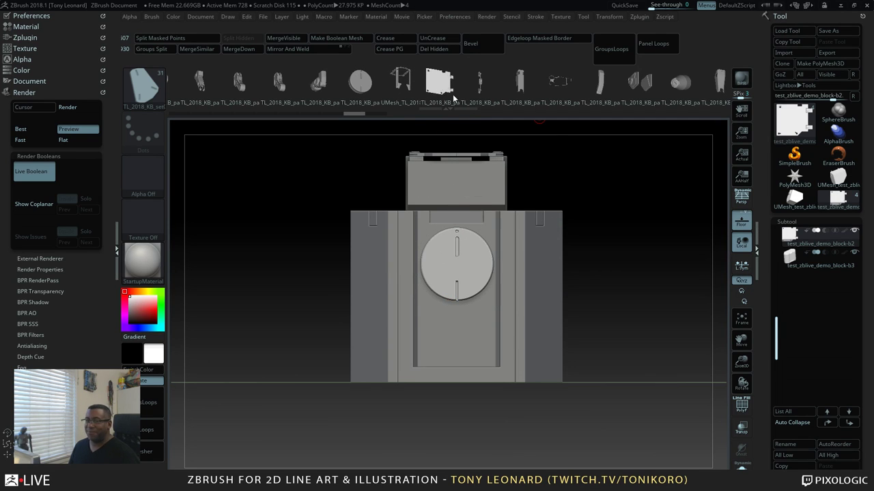
pyautogui.moveTo(613, 273); pyautogui.dragTo(570, 175)
pyautogui.moveTo(529, 256); pyautogui.dragTo(577, 312)
pyautogui.press('w')
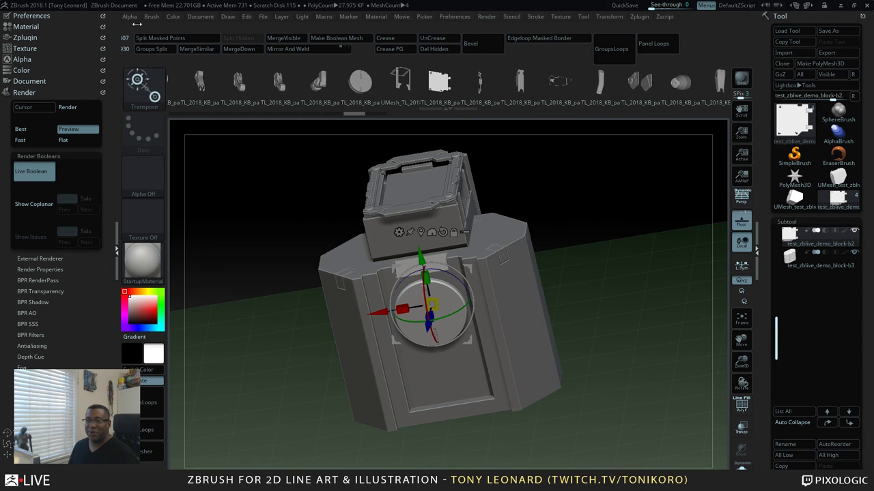
pyautogui.click(320, 82)
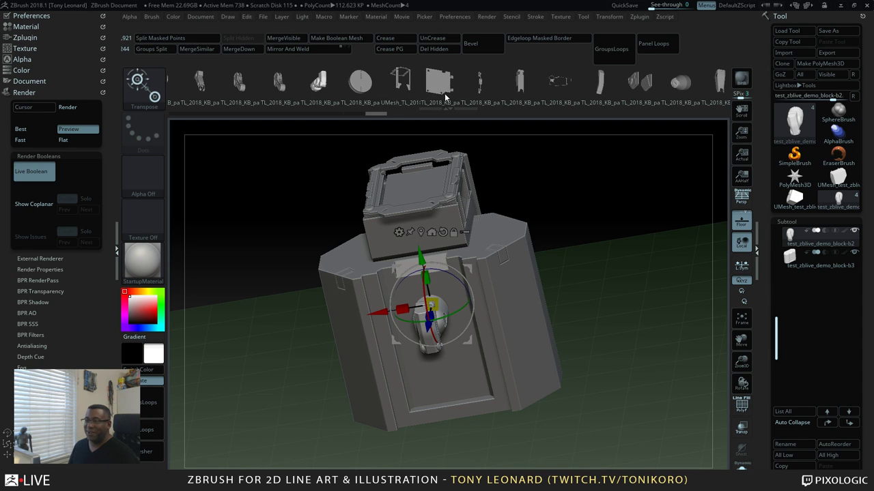
pyautogui.click(359, 107)
pyautogui.moveTo(699, 285)
pyautogui.mouseDown()
pyautogui.moveTo(645, 255)
pyautogui.moveTo(642, 293)
pyautogui.mouseUp()
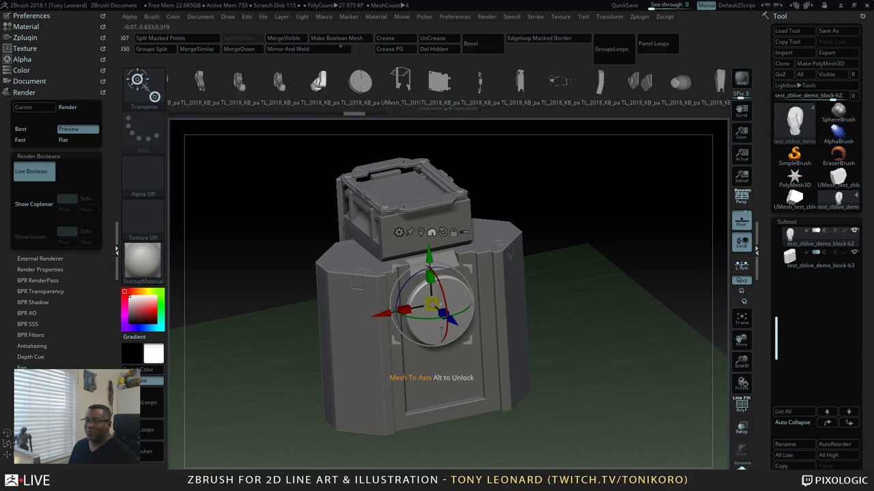
# Select the base subtool, insert the framed bracket part symmetrically on its angled rear corners and separate the pair with Split Masked Points
pyautogui.press('q')
pyautogui.moveTo(567, 352)
pyautogui.mouseDown()
pyautogui.moveTo(611, 301)
pyautogui.moveTo(661, 284)
pyautogui.mouseUp()
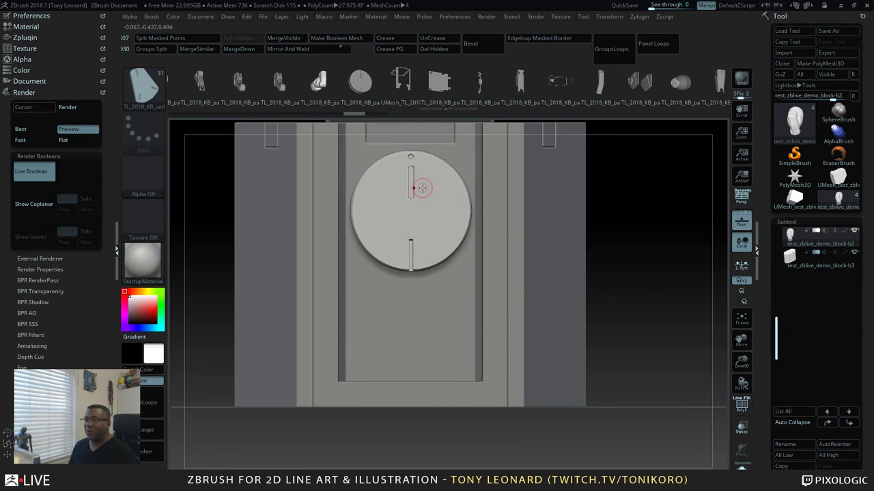
pyautogui.moveTo(274, 86); pyautogui.dragTo(383, 98)
pyautogui.moveTo(327, 94); pyautogui.dragTo(415, 100)
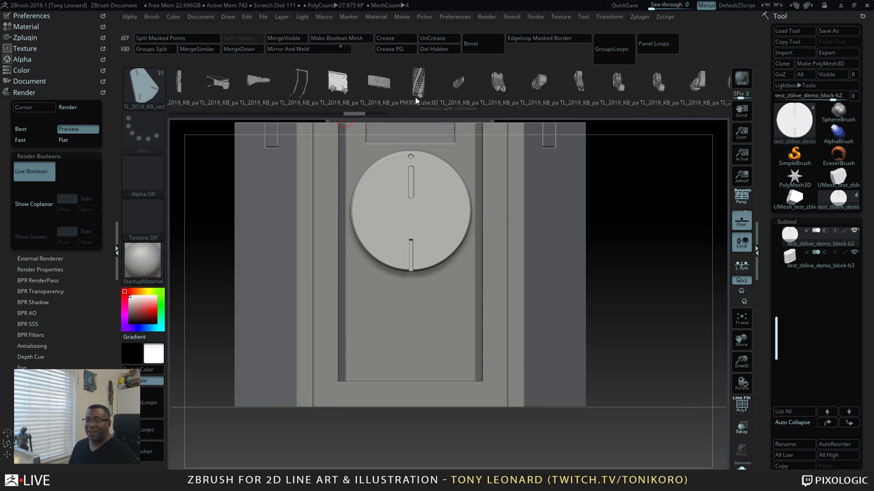
pyautogui.moveTo(277, 88); pyautogui.dragTo(417, 94)
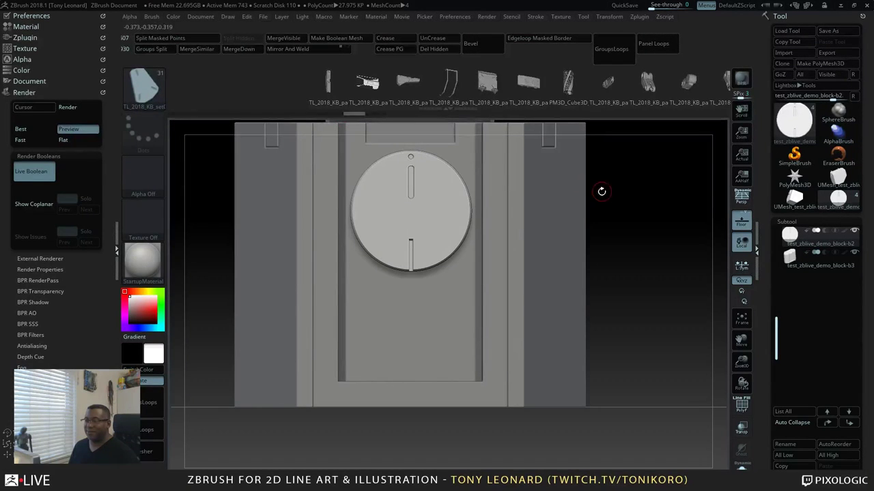
pyautogui.keyDown('alt'); pyautogui.click(558, 203); pyautogui.keyUp('alt')
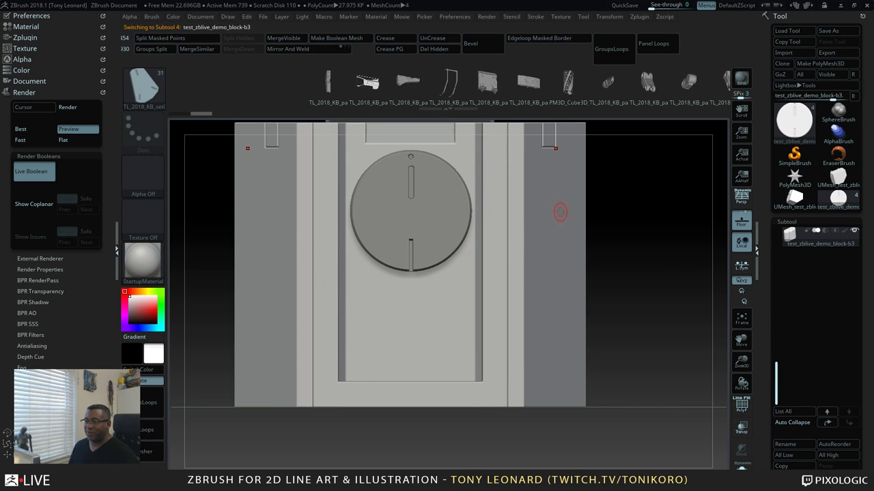
pyautogui.moveTo(556, 181); pyautogui.dragTo(662, 179)
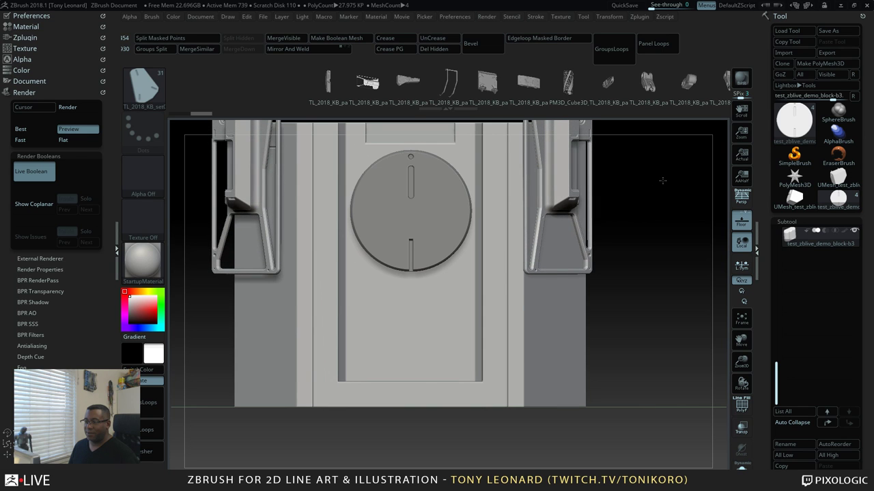
pyautogui.moveTo(630, 327); pyautogui.dragTo(637, 358)
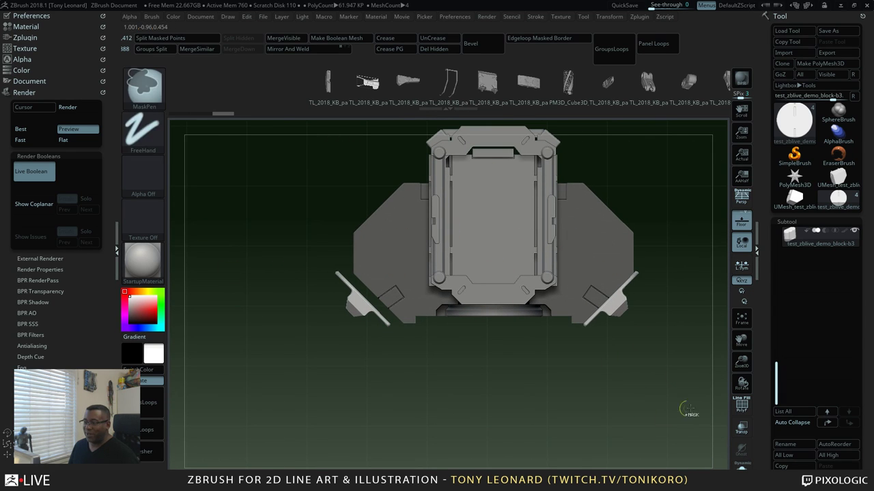
pyautogui.click(208, 39)
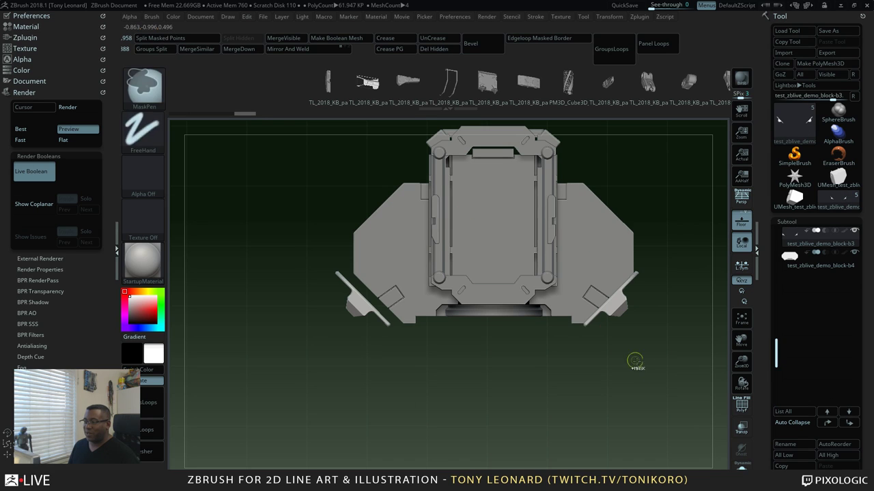
# Turn off X symmetry and mask only one of the two side brackets, leaving its mirrored counterpart unmasked
pyautogui.keyDown('ctrl'); pyautogui.moveTo(675, 412); pyautogui.dragTo(535, 256); pyautogui.keyUp('ctrl')
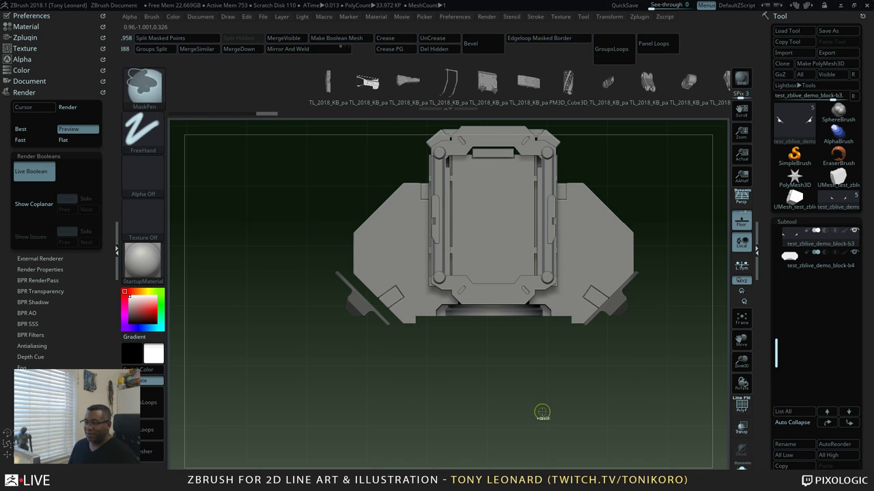
pyautogui.keyDown('ctrl'); pyautogui.click(542, 413); pyautogui.keyUp('ctrl')
pyautogui.press('x')
pyautogui.keyDown('ctrl'); pyautogui.moveTo(555, 424); pyautogui.dragTo(746, 196); pyautogui.keyUp('ctrl')
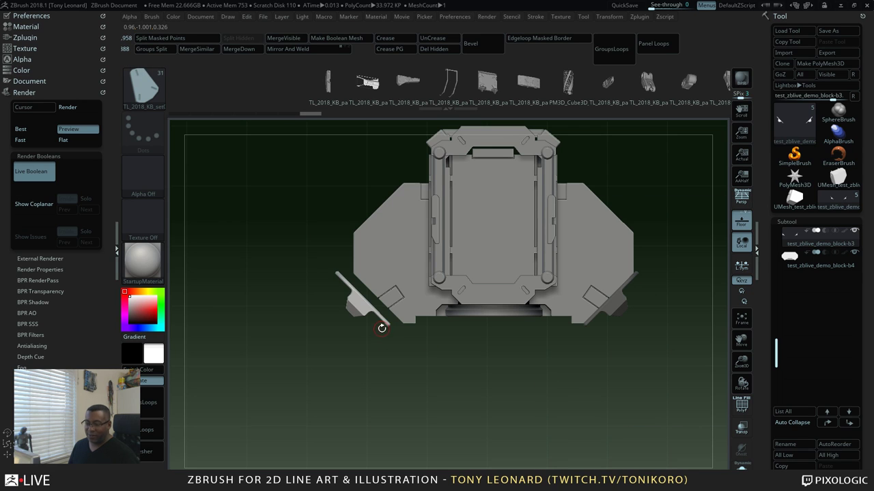
# Draw an axis-aligned transpose line from the unmasked bracket and move the bracket inward along X against the base's angled corner
pyautogui.press('w')
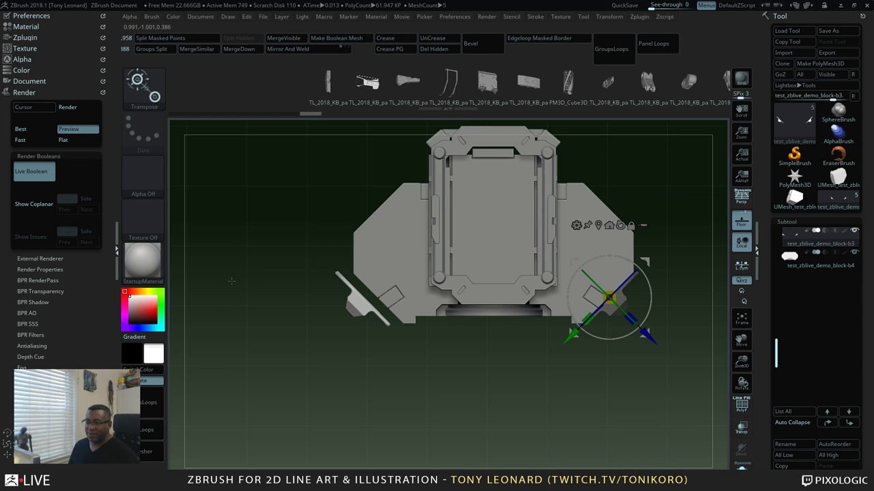
pyautogui.press('y')
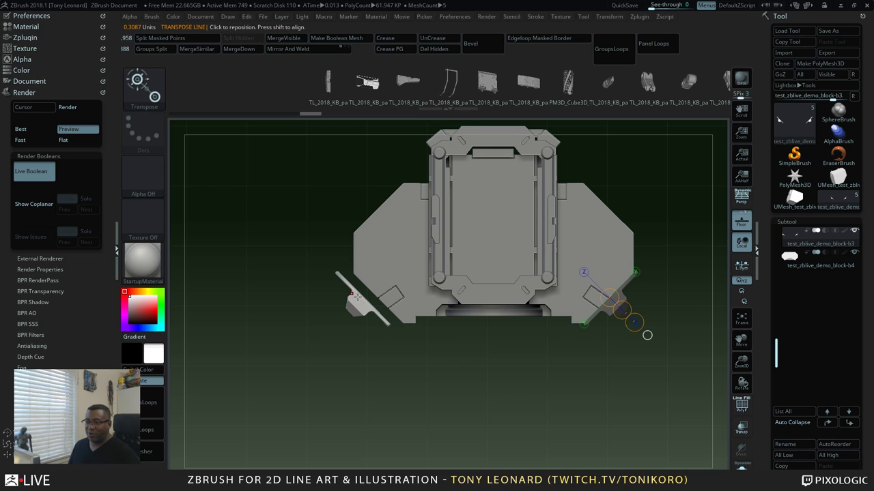
pyautogui.moveTo(361, 300)
pyautogui.keyDown('shift'); pyautogui.mouseDown()
pyautogui.moveTo(348, 286)
pyautogui.moveTo(456, 307)
pyautogui.mouseUp(); pyautogui.keyUp('shift')
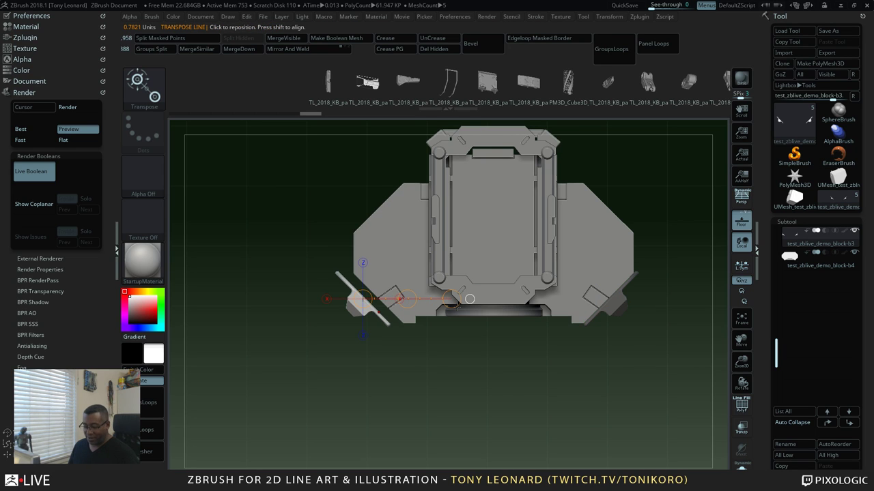
pyautogui.moveTo(404, 300); pyautogui.dragTo(416, 300)
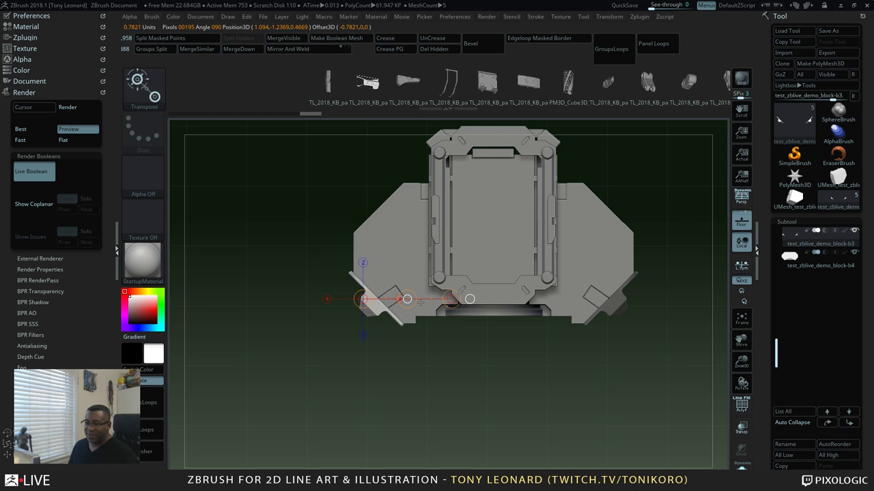
pyautogui.moveTo(420, 303); pyautogui.dragTo(420, 302)
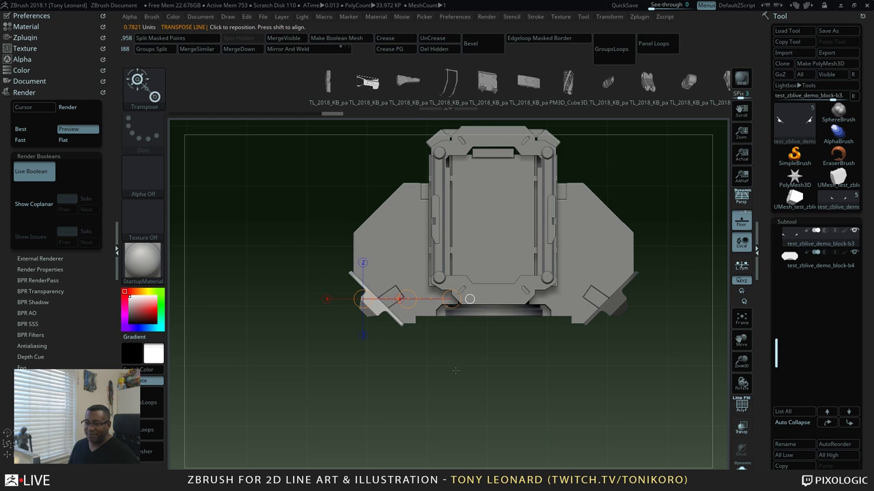
# Clear the mask and lower both side brackets 0.7565 units along the vertical axis to the foot of the base
pyautogui.moveTo(477, 400); pyautogui.dragTo(626, 231)
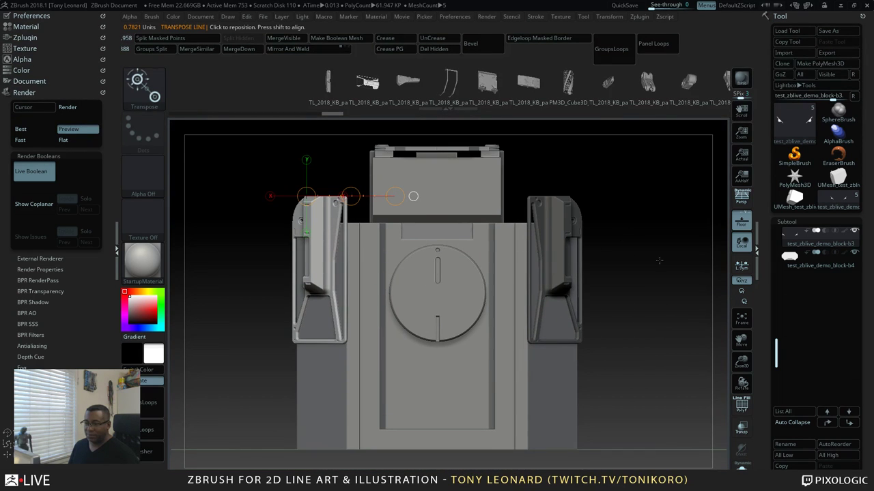
pyautogui.keyDown('ctrl'); pyautogui.moveTo(660, 261); pyautogui.dragTo(640, 324); pyautogui.keyUp('ctrl')
pyautogui.press('y')
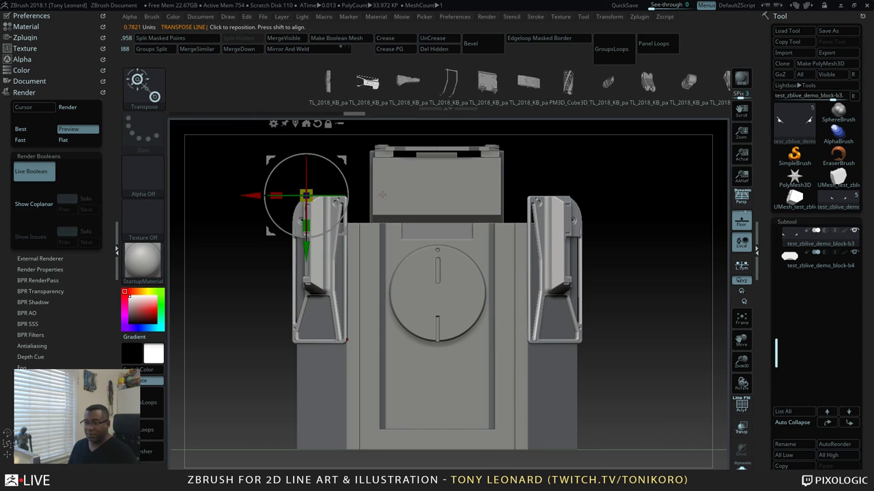
pyautogui.moveTo(306, 251); pyautogui.dragTo(283, 356)
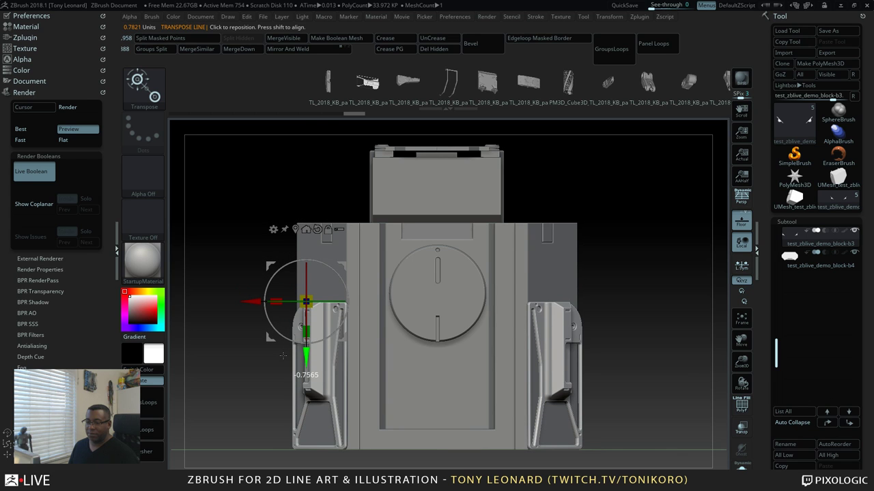
pyautogui.moveTo(659, 380)
pyautogui.keyDown('alt'); pyautogui.mouseDown()
pyautogui.moveTo(591, 369)
pyautogui.moveTo(587, 353)
pyautogui.moveTo(604, 359)
pyautogui.moveTo(593, 376)
pyautogui.moveTo(579, 340)
pyautogui.moveTo(631, 315)
pyautogui.moveTo(564, 357)
pyautogui.moveTo(659, 341)
pyautogui.moveTo(652, 396)
pyautogui.moveTo(615, 330)
pyautogui.moveTo(639, 337)
pyautogui.moveTo(648, 349)
pyautogui.moveTo(631, 361)
pyautogui.moveTo(607, 351)
pyautogui.moveTo(610, 318)
pyautogui.moveTo(651, 316)
pyautogui.moveTo(655, 364)
pyautogui.moveTo(621, 341)
pyautogui.moveTo(601, 301)
pyautogui.moveTo(449, 312)
pyautogui.moveTo(518, 272)
pyautogui.mouseUp(); pyautogui.keyUp('alt')
# Select the hinge block subtool and insert the bent two-rail arm part behind it, centered across its width
pyautogui.press('q')
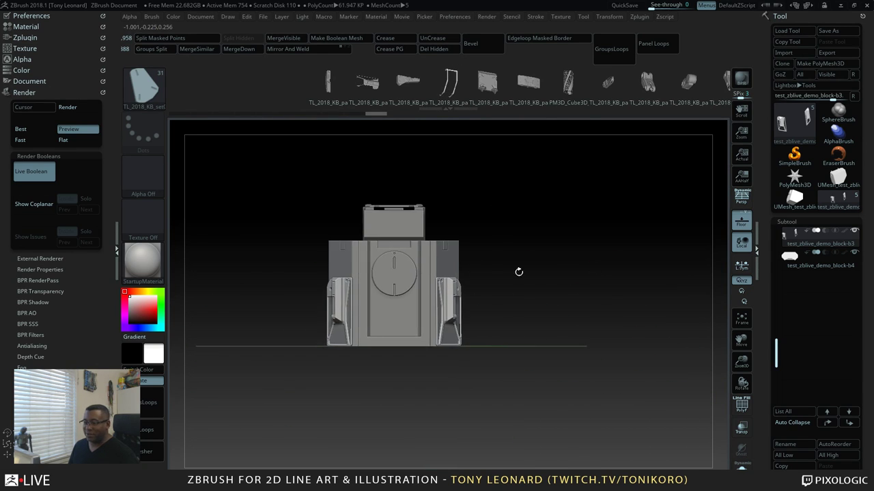
pyautogui.keyDown('alt'); pyautogui.click(391, 225); pyautogui.keyUp('alt')
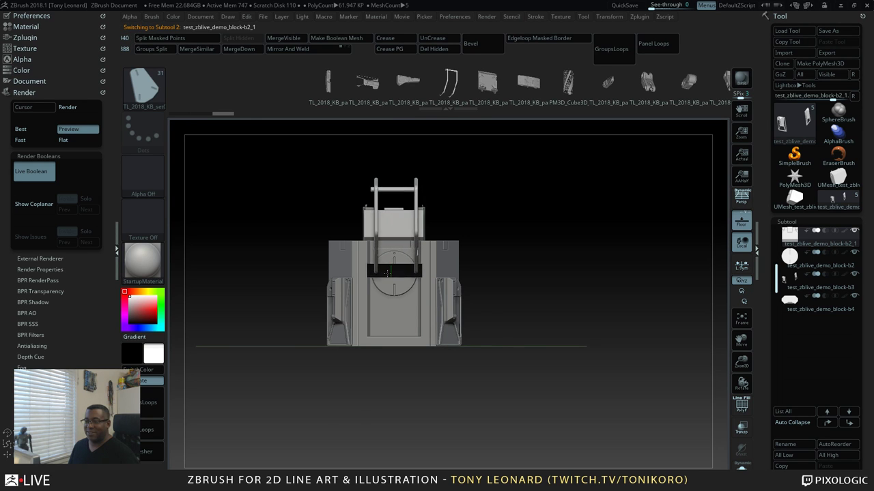
pyautogui.moveTo(491, 284); pyautogui.dragTo(563, 286)
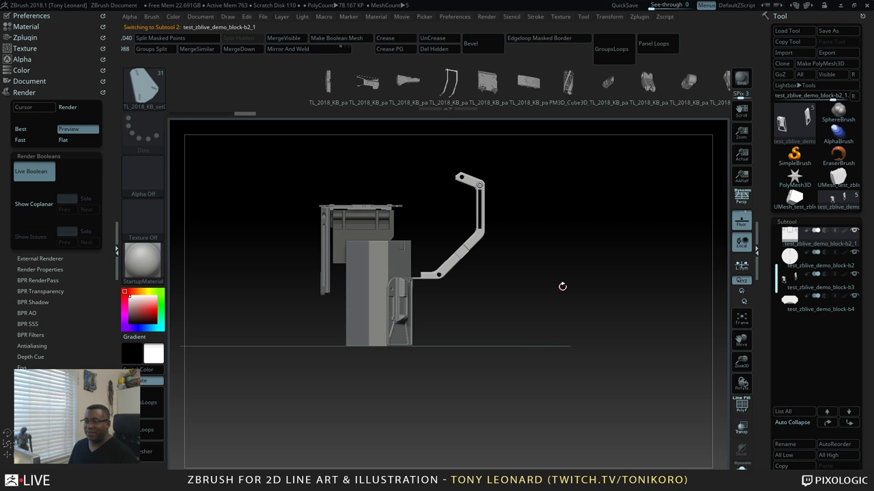
# Move the inserted two-rail arm closer to the back of the block and lower it
pyautogui.press('w')
pyautogui.moveTo(444, 225); pyautogui.dragTo(409, 216)
pyautogui.moveTo(350, 161); pyautogui.dragTo(347, 190)
pyautogui.moveTo(501, 305)
pyautogui.mouseDown()
pyautogui.moveTo(550, 298)
pyautogui.moveTo(584, 359)
pyautogui.mouseUp()
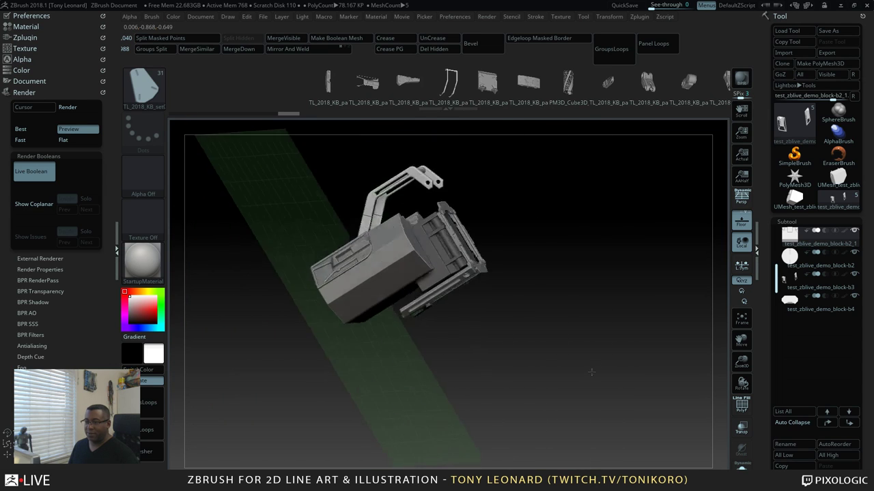
# Insert a round cap from the TL_HS_KB_NonSub_Phase3 insert mesh brush onto the upper side face of the main block
pyautogui.moveTo(591, 372); pyautogui.dragTo(644, 347)
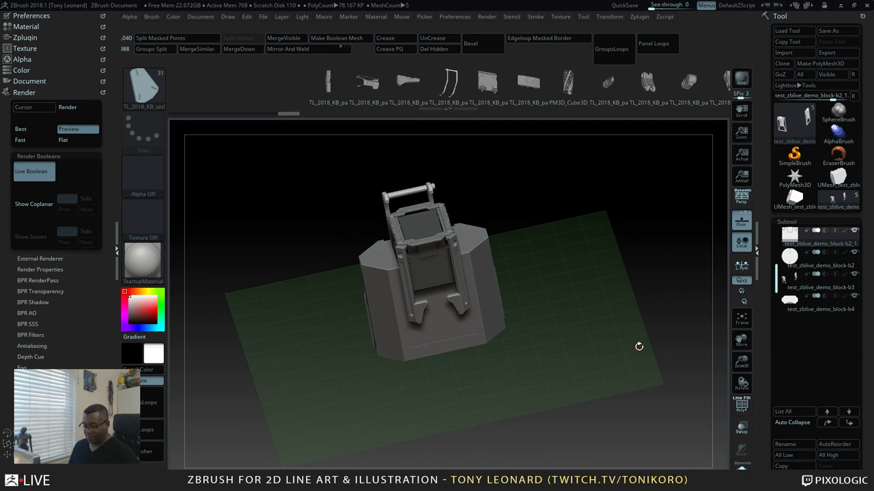
pyautogui.press('b')
pyautogui.press('t')
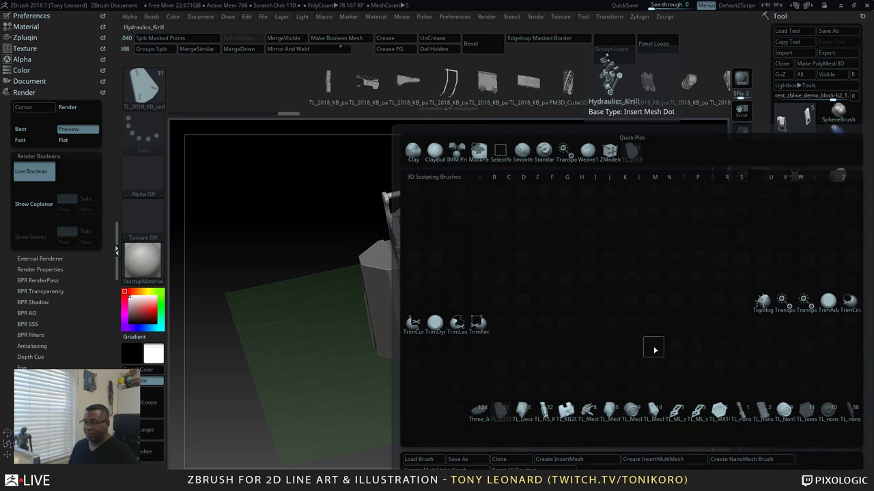
pyautogui.click(550, 412)
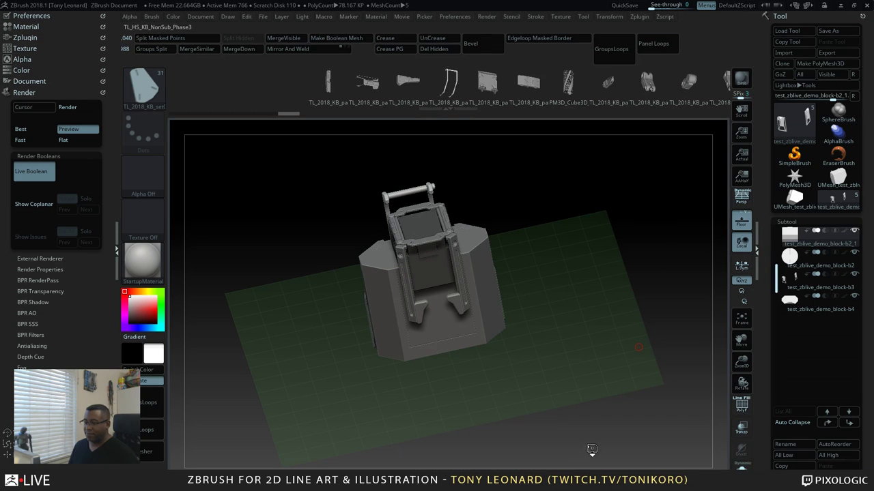
pyautogui.press('m')
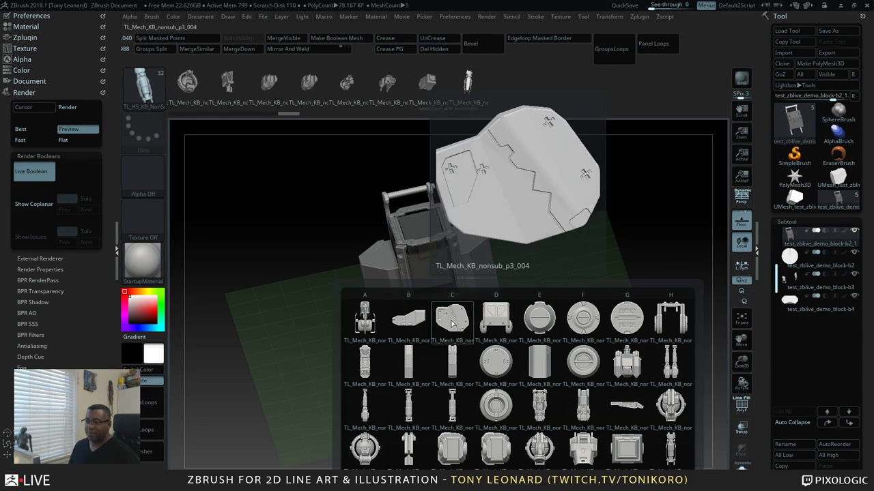
pyautogui.click(513, 369)
pyautogui.moveTo(543, 399); pyautogui.dragTo(562, 372)
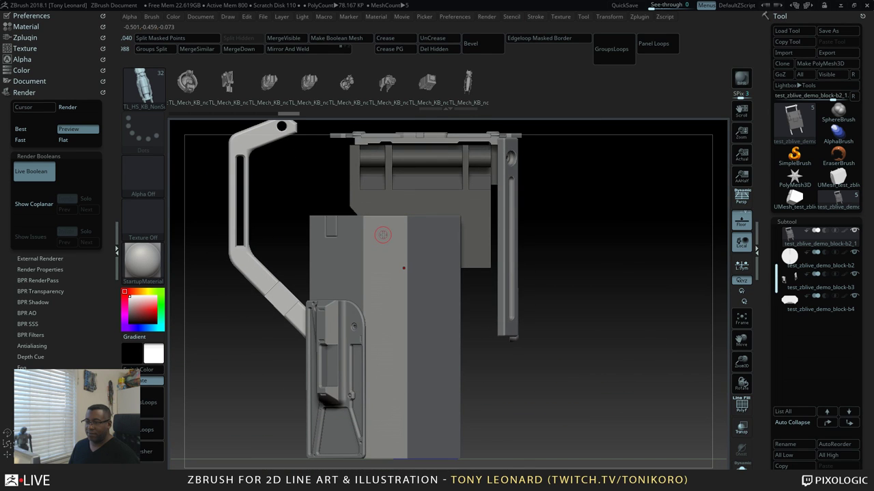
pyautogui.moveTo(381, 247); pyautogui.dragTo(384, 258)
pyautogui.moveTo(518, 327); pyautogui.dragTo(591, 392)
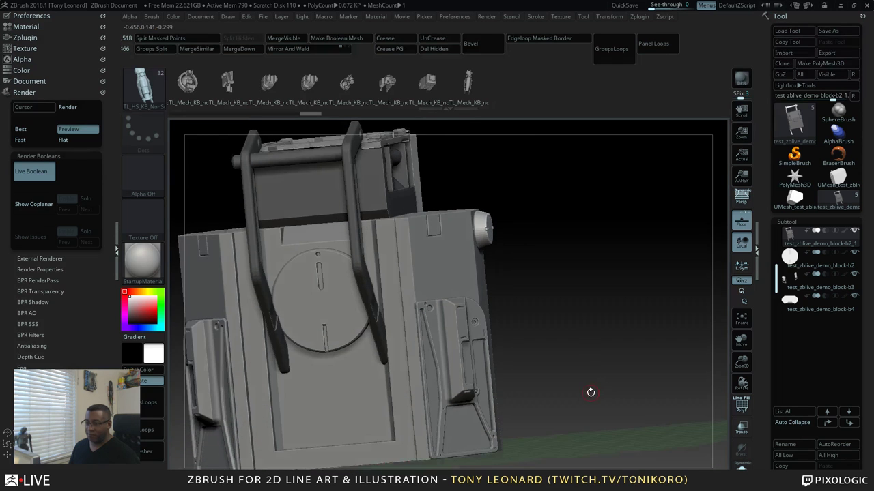
# Adjust the inserted cap's position against the block's side and split the masked points so the cap becomes its own subtool
pyautogui.press('w')
pyautogui.moveTo(528, 225); pyautogui.dragTo(526, 225)
pyautogui.keyDown('alt'); pyautogui.moveTo(548, 432); pyautogui.dragTo(540, 391); pyautogui.keyUp('alt')
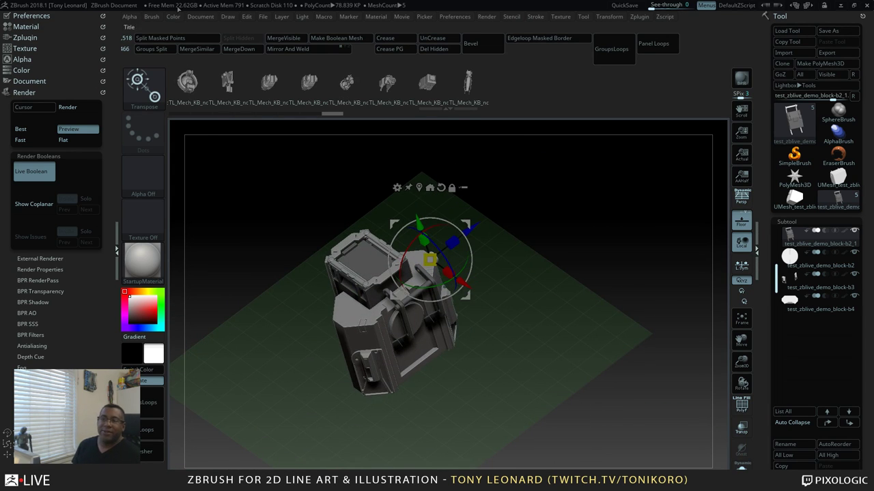
pyautogui.click(210, 43)
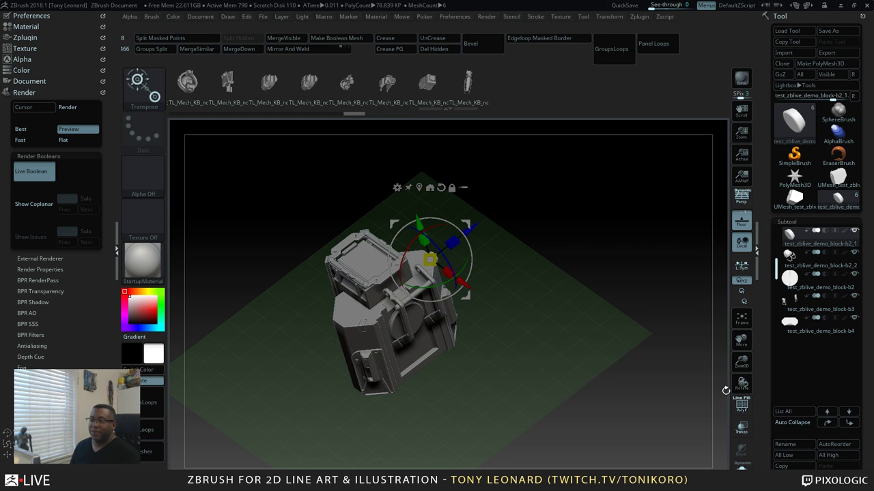
# Mirror the round cap subtool to the opposite side of the block with the Mirror deformation
pyautogui.moveTo(726, 388); pyautogui.dragTo(702, 416)
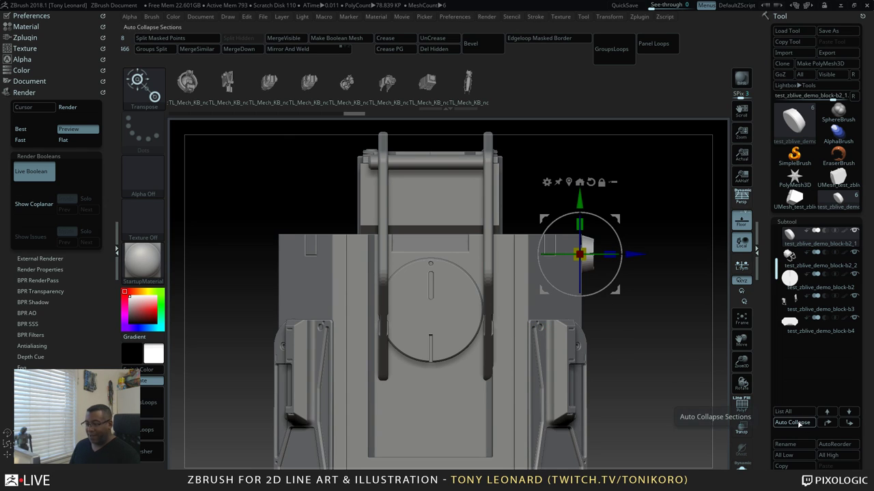
pyautogui.press('q')
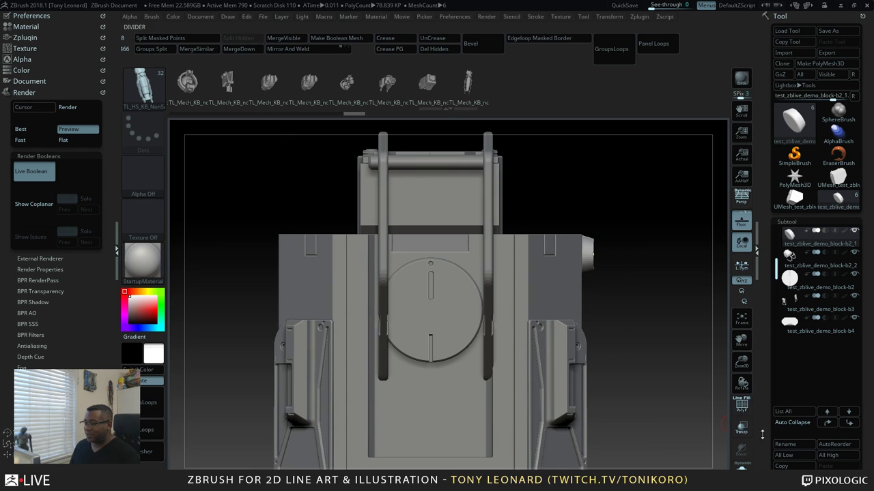
pyautogui.moveTo(761, 466); pyautogui.dragTo(756, 341)
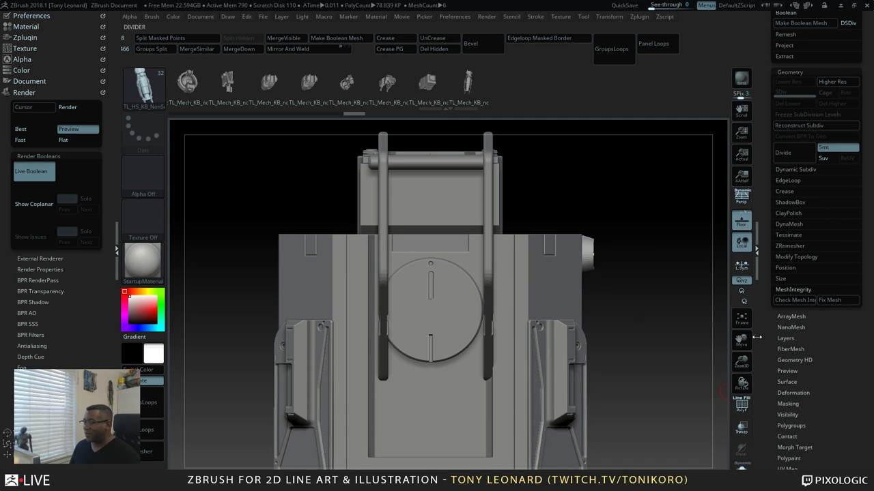
pyautogui.click(780, 415)
pyautogui.moveTo(804, 312); pyautogui.dragTo(806, 401)
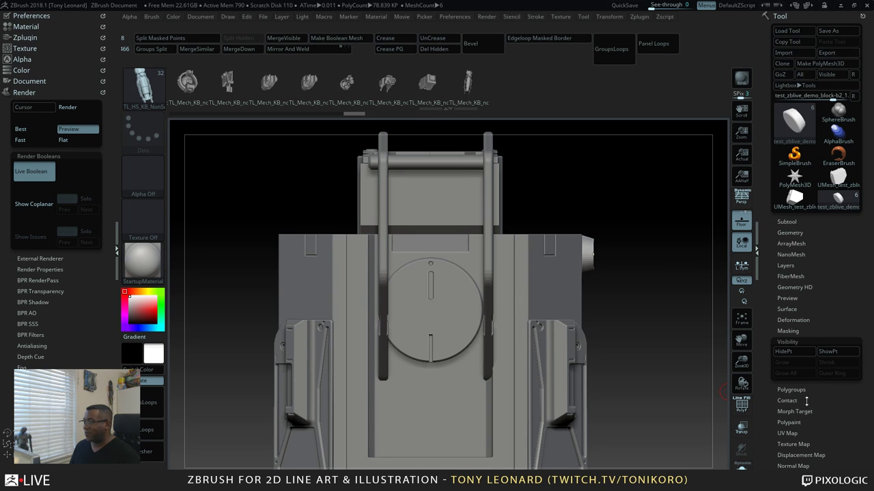
pyautogui.click(787, 341)
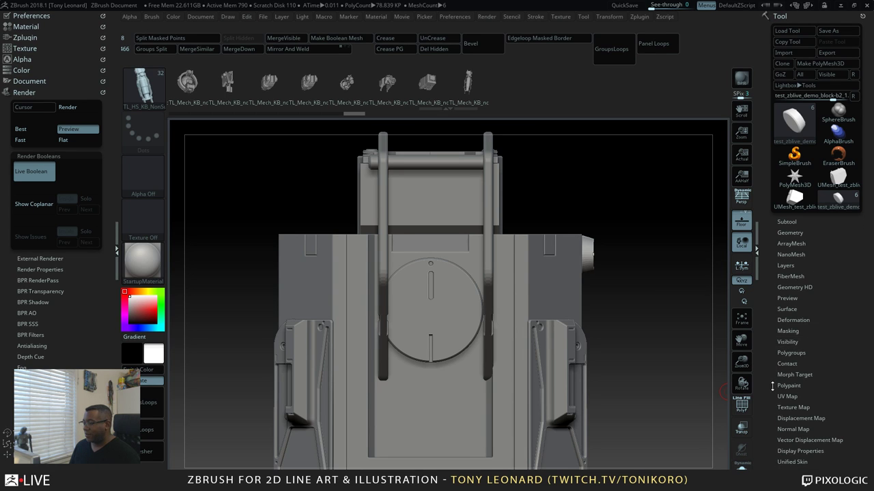
pyautogui.click(793, 320)
pyautogui.click(798, 341)
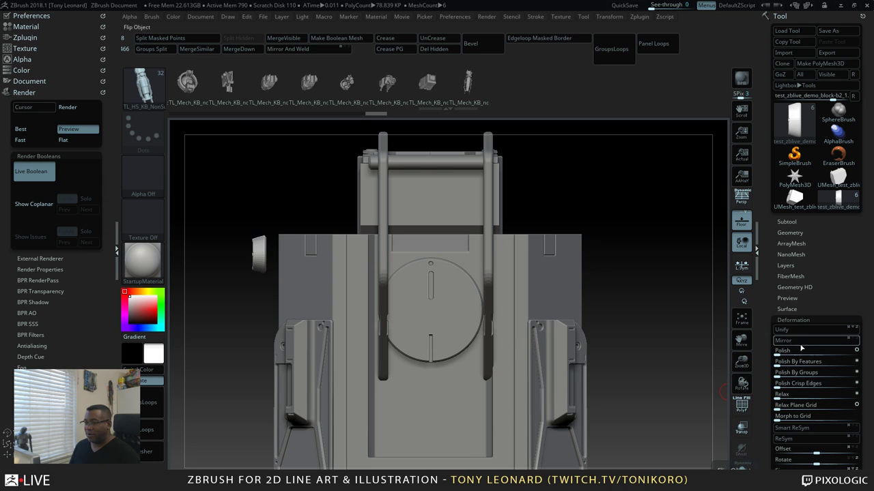
# Try to duplicate the flipped cap onto the other side of the block with Mirror And Weld
pyautogui.press('w')
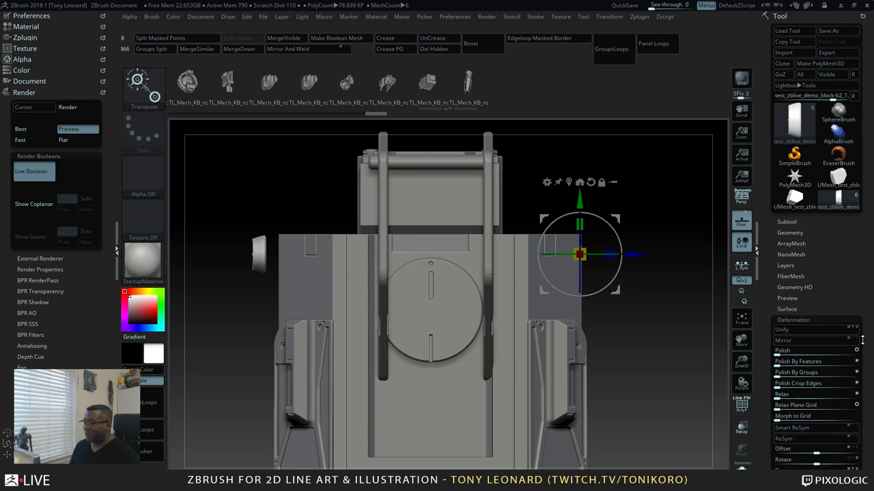
pyautogui.click(816, 320)
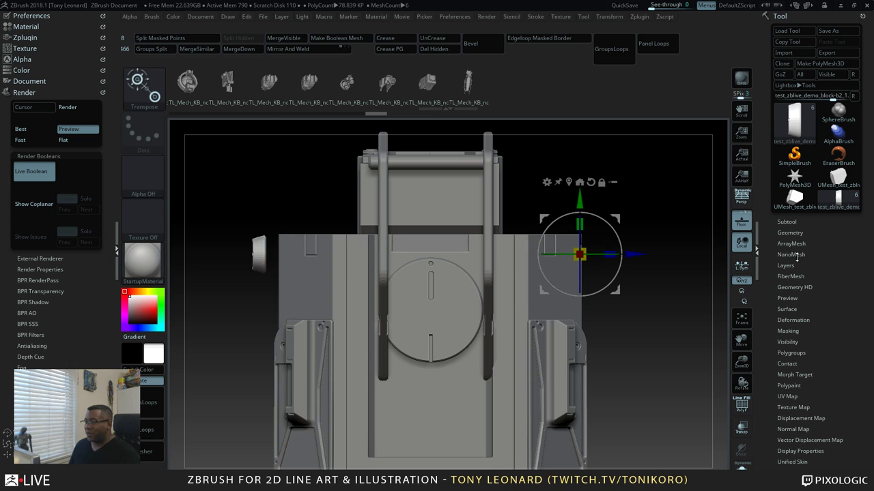
pyautogui.click(792, 321)
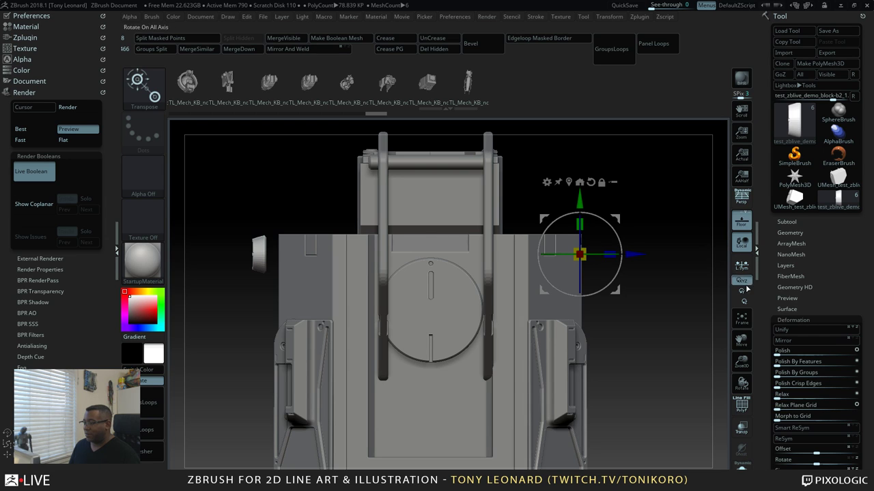
pyautogui.click(794, 320)
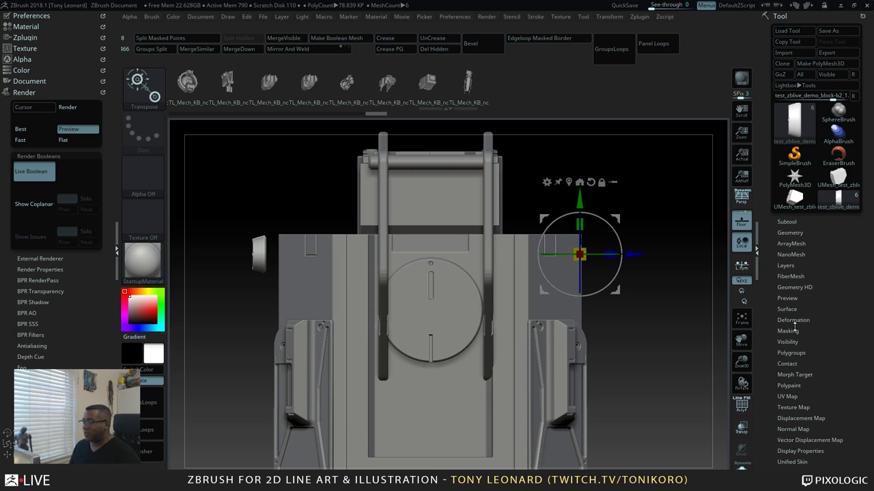
pyautogui.click(790, 233)
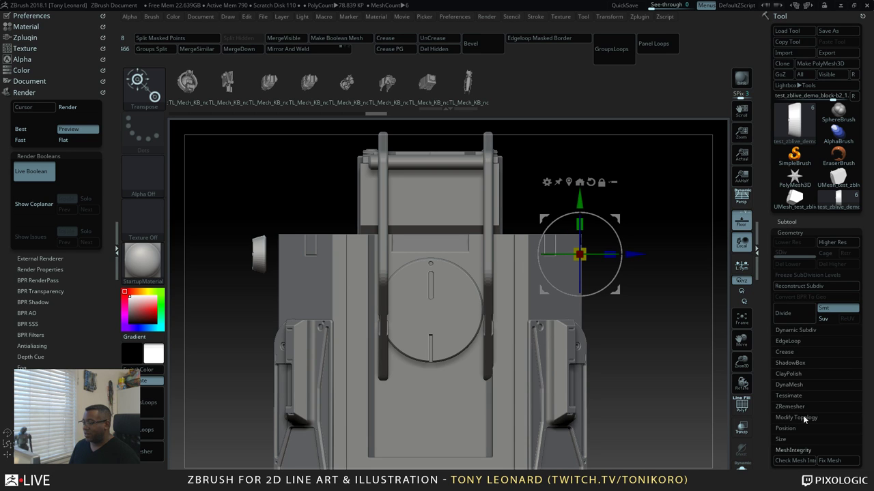
pyautogui.click(804, 420)
pyautogui.click(793, 450)
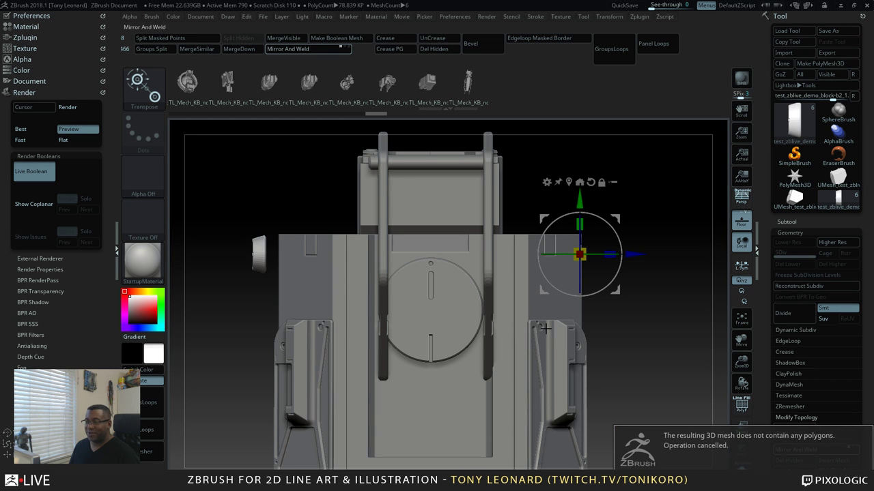
# Move the flipped cap inward along Z until it sits against the block's side
pyautogui.moveTo(628, 351); pyautogui.dragTo(658, 402)
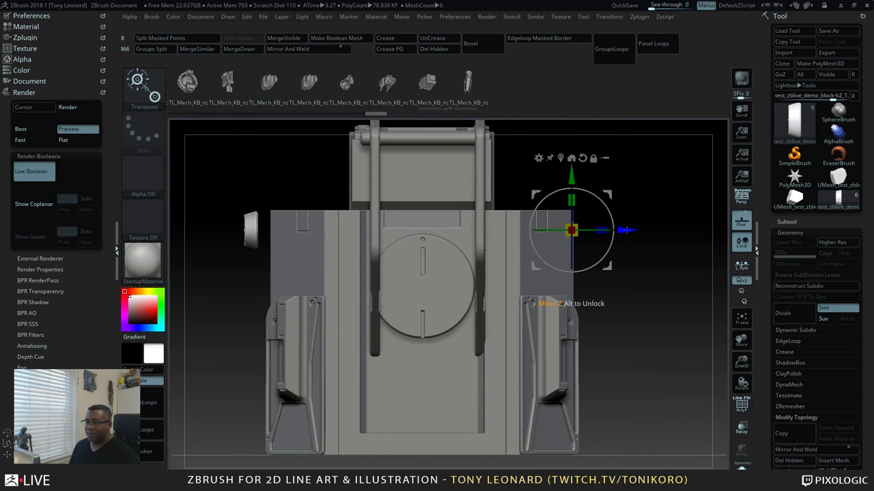
pyautogui.moveTo(625, 230); pyautogui.dragTo(640, 232)
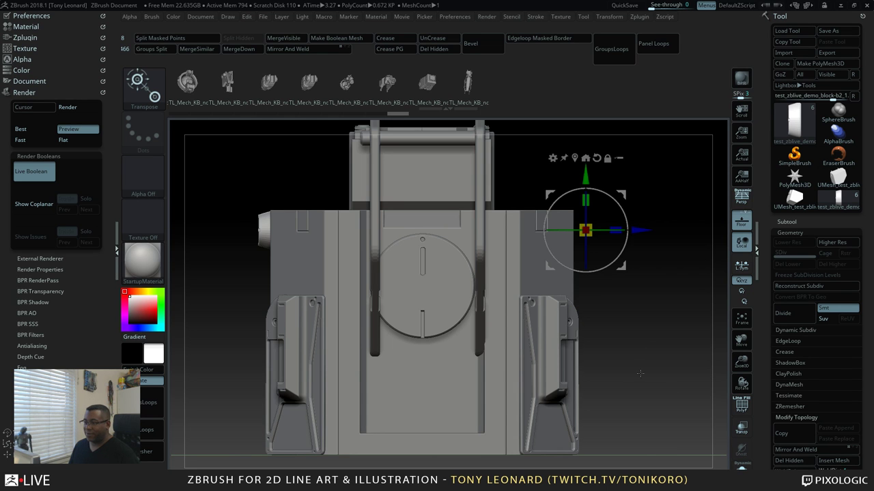
pyautogui.moveTo(640, 372); pyautogui.dragTo(665, 361)
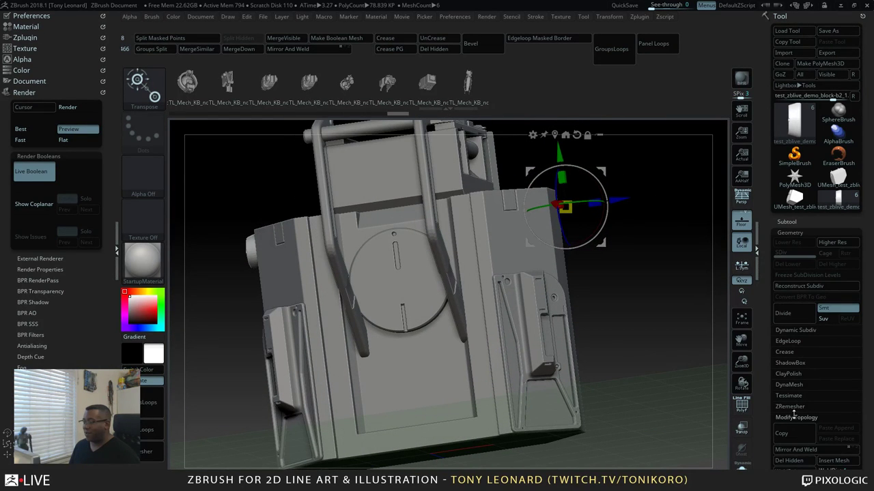
# Flip the cap back to its original side with the Mirror deformation and move it outward along Z onto the block's side
pyautogui.moveTo(766, 464); pyautogui.dragTo(767, 409)
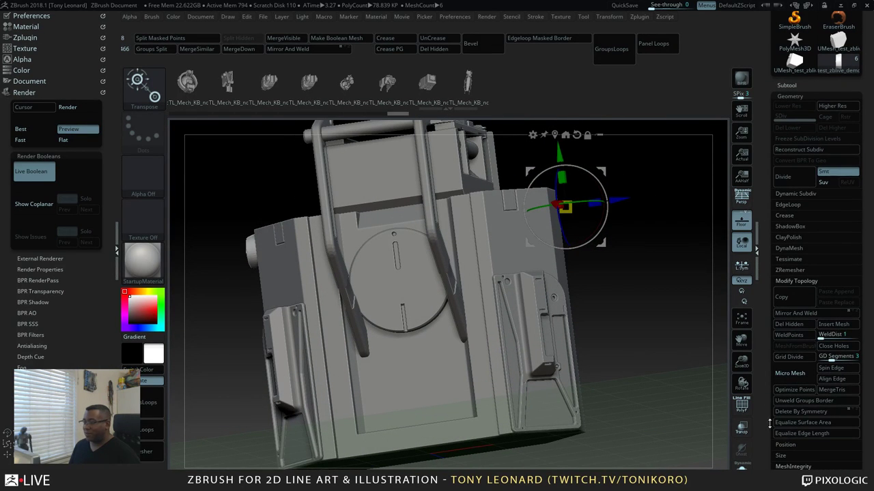
pyautogui.moveTo(769, 454); pyautogui.dragTo(767, 390)
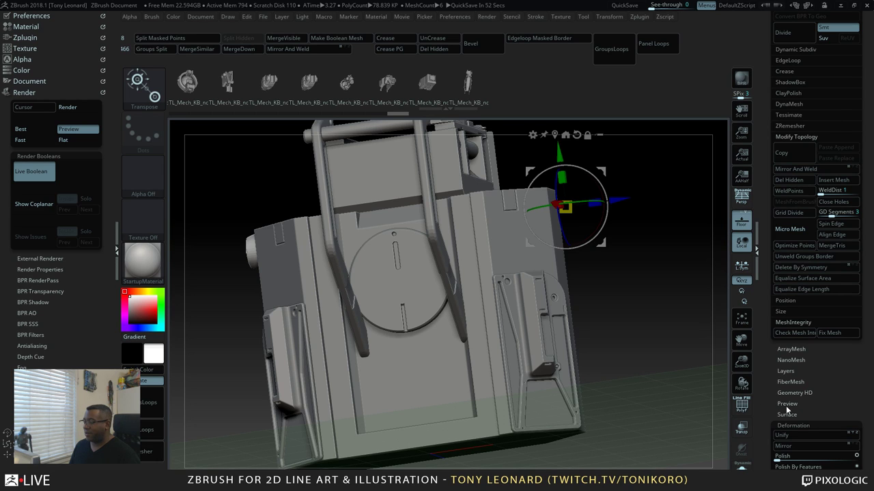
pyautogui.click(767, 394)
pyautogui.moveTo(766, 393); pyautogui.dragTo(762, 296)
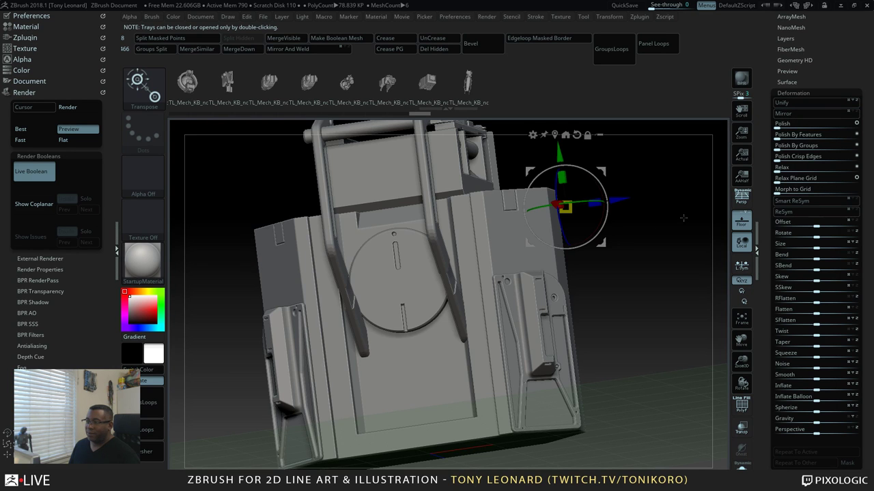
pyautogui.moveTo(683, 217); pyautogui.dragTo(679, 252)
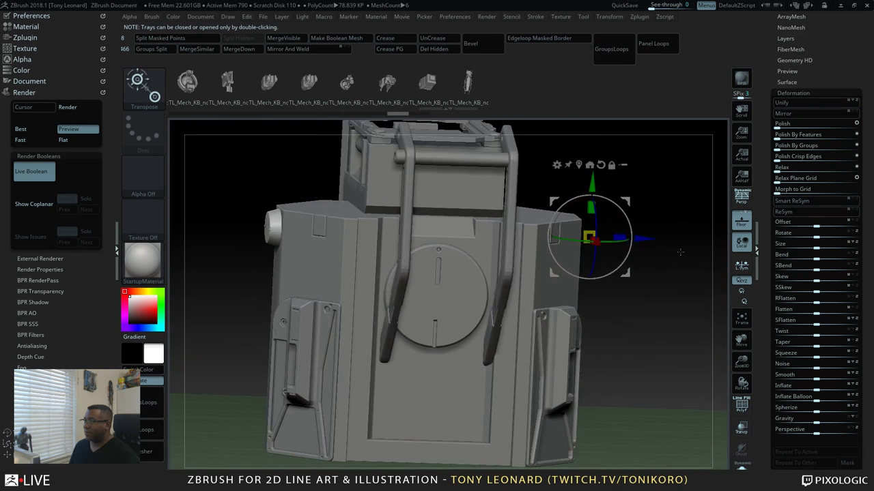
pyautogui.click(824, 113)
pyautogui.keyDown('shift'); pyautogui.moveTo(602, 332); pyautogui.dragTo(626, 286); pyautogui.keyUp('shift')
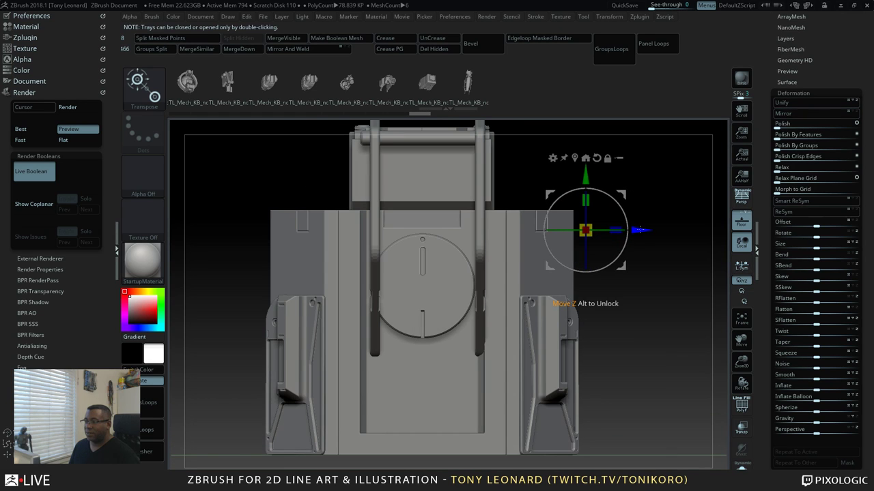
pyautogui.moveTo(640, 230)
pyautogui.mouseDown()
pyautogui.moveTo(665, 230)
pyautogui.moveTo(652, 230)
pyautogui.mouseUp()
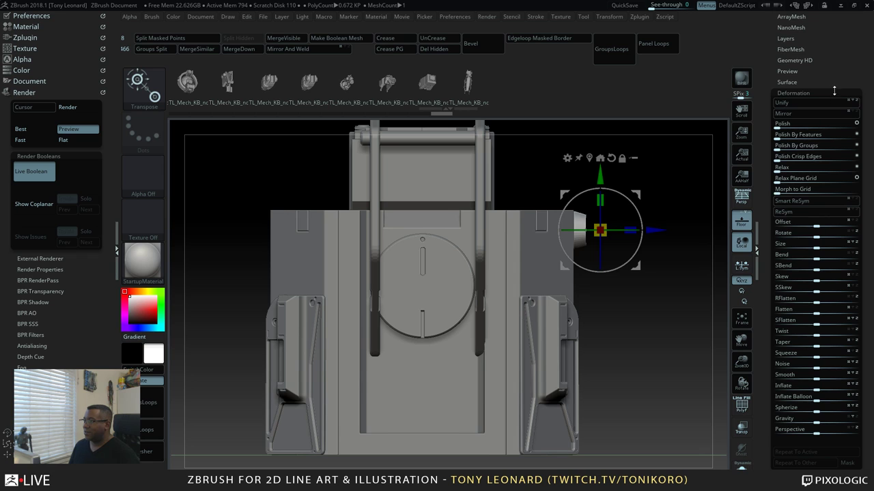
# Mirror and weld the cap so a copy is placed on the opposite side of the block
pyautogui.click(816, 90)
pyautogui.moveTo(762, 51); pyautogui.dragTo(758, 149)
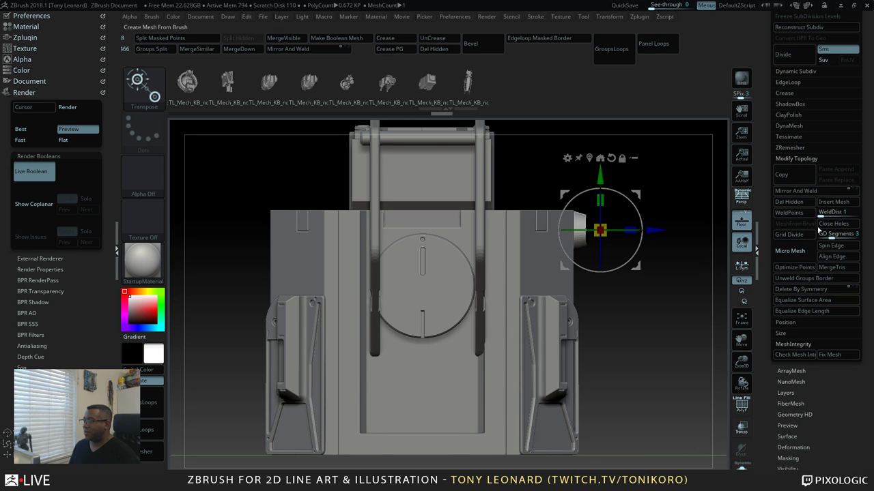
pyautogui.click(826, 192)
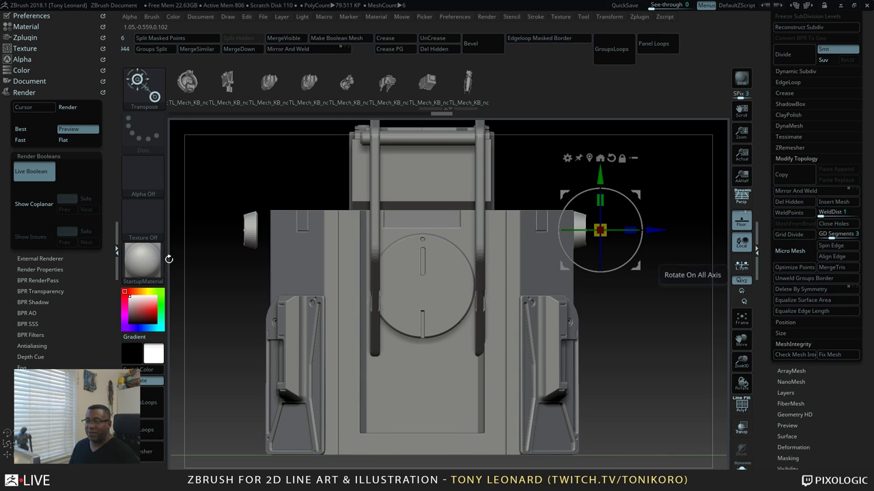
# Mask the original cap, move the mirrored cap inward along Z against the block's side, and clear the mask
pyautogui.keyDown('ctrl'); pyautogui.moveTo(639, 336); pyautogui.dragTo(532, 181); pyautogui.keyUp('ctrl')
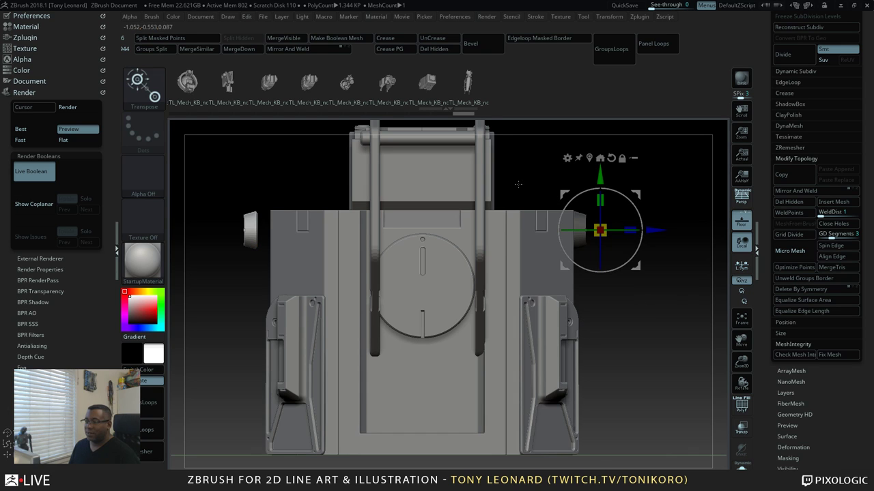
pyautogui.moveTo(652, 230); pyautogui.dragTo(665, 230)
pyautogui.keyDown('ctrl'); pyautogui.moveTo(632, 355); pyautogui.dragTo(578, 363); pyautogui.keyUp('ctrl')
pyautogui.press('q')
# Check both caps from several angles and make the main block subtool test_zblive_demo_block-b4 active
pyautogui.moveTo(535, 287)
pyautogui.mouseDown()
pyautogui.moveTo(579, 302)
pyautogui.moveTo(565, 342)
pyautogui.moveTo(569, 330)
pyautogui.mouseUp()
pyautogui.moveTo(530, 369); pyautogui.dragTo(575, 379)
pyautogui.moveTo(566, 343); pyautogui.dragTo(632, 386)
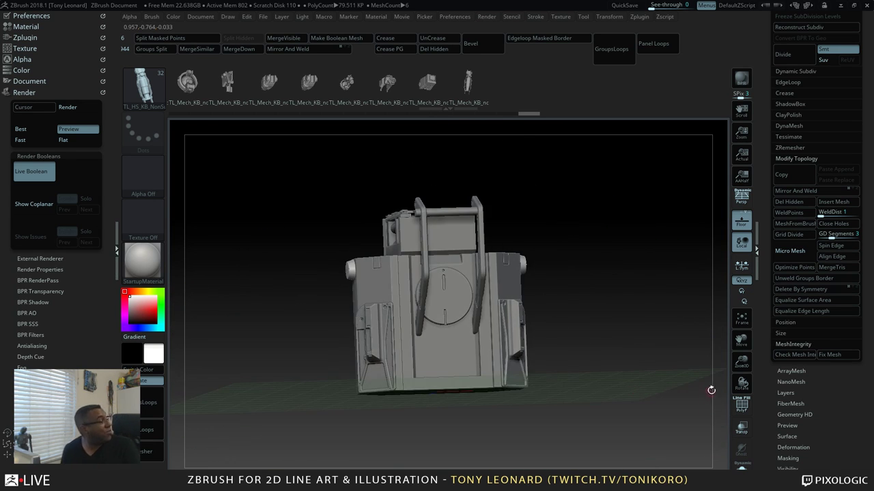
pyautogui.moveTo(535, 362); pyautogui.dragTo(577, 387)
pyautogui.keyDown('alt'); pyautogui.click(428, 333); pyautogui.keyUp('alt')
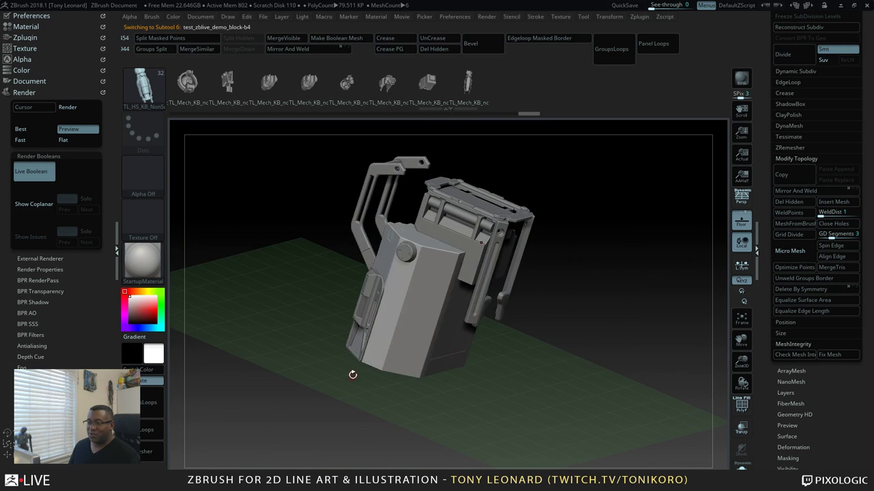
pyautogui.moveTo(496, 421); pyautogui.dragTo(420, 361)
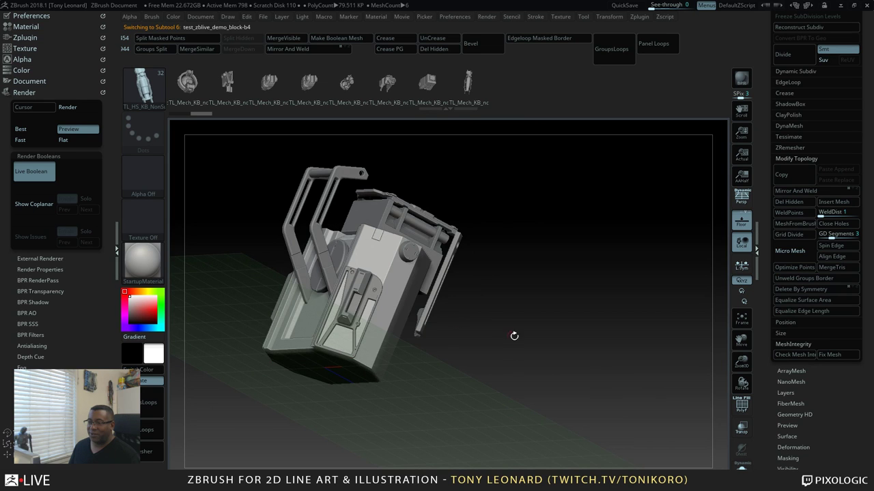
# Turn on polyframe display and inspect the polygroups of the main block and the upper block from several angles
pyautogui.moveTo(514, 335); pyautogui.dragTo(598, 305)
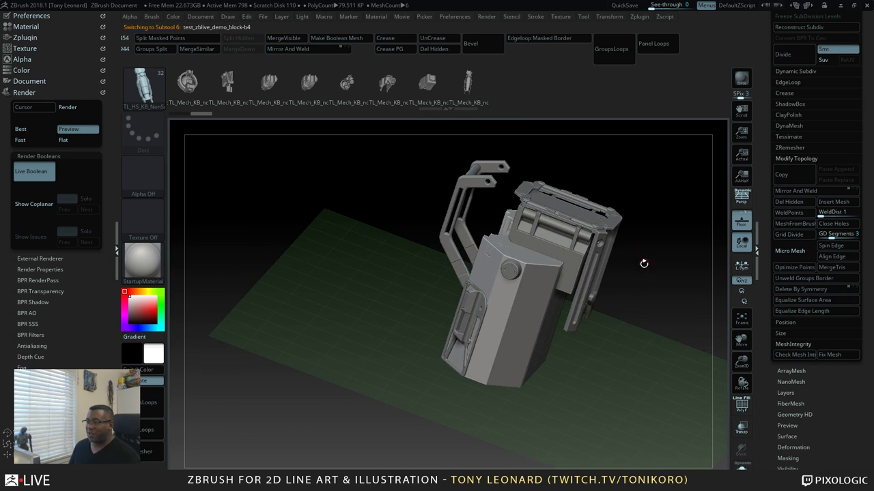
pyautogui.moveTo(644, 263); pyautogui.dragTo(552, 253)
pyautogui.hotkey('shift', 'f')
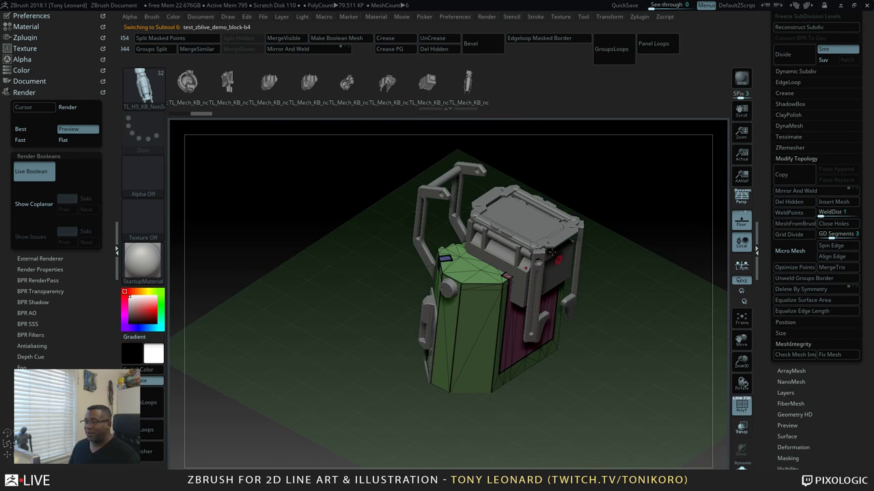
pyautogui.keyDown('alt'); pyautogui.click(551, 243); pyautogui.keyUp('alt')
pyautogui.moveTo(629, 306); pyautogui.dragTo(606, 389)
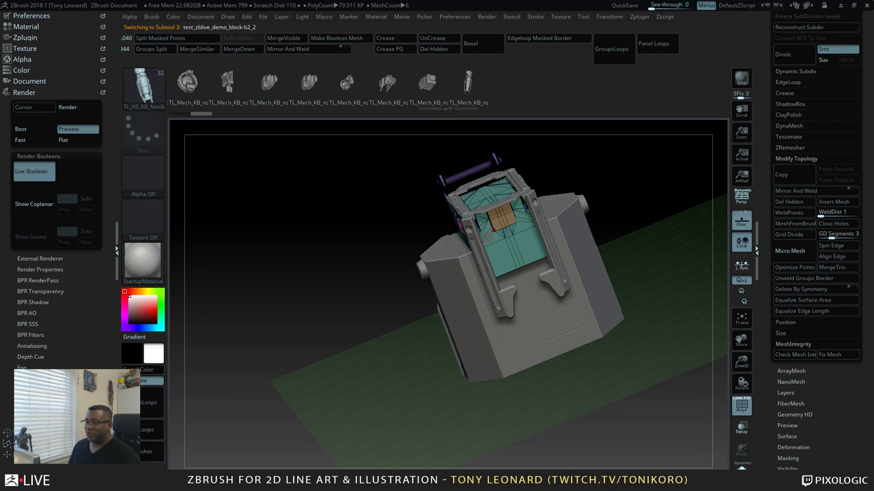
pyautogui.moveTo(578, 365)
pyautogui.mouseDown()
pyautogui.moveTo(583, 398)
pyautogui.moveTo(591, 343)
pyautogui.moveTo(588, 370)
pyautogui.mouseUp()
pyautogui.moveTo(515, 285); pyautogui.dragTo(608, 379)
# Activate the small parts, the upper block and the round disc subtool in turn to examine their polygroups
pyautogui.keyDown('alt'); pyautogui.click(430, 265); pyautogui.keyUp('alt')
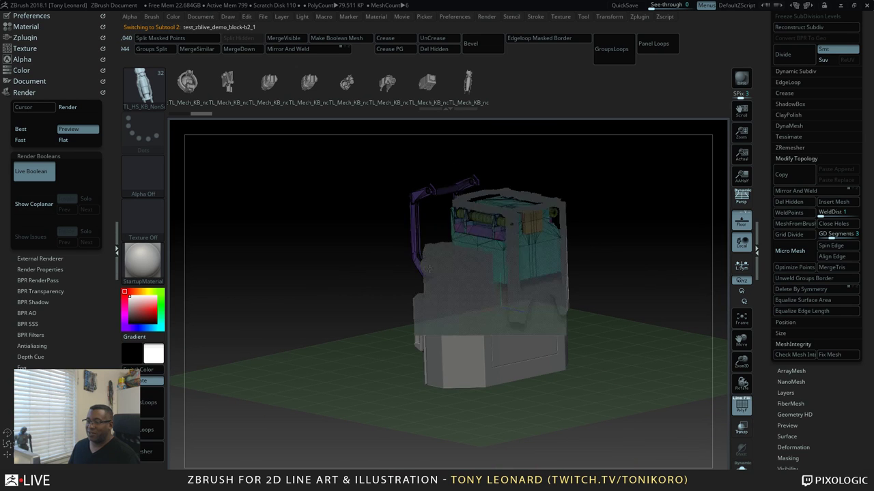
pyautogui.keyDown('alt'); pyautogui.click(513, 264); pyautogui.keyUp('alt')
pyautogui.keyDown('alt'); pyautogui.click(473, 216); pyautogui.keyUp('alt')
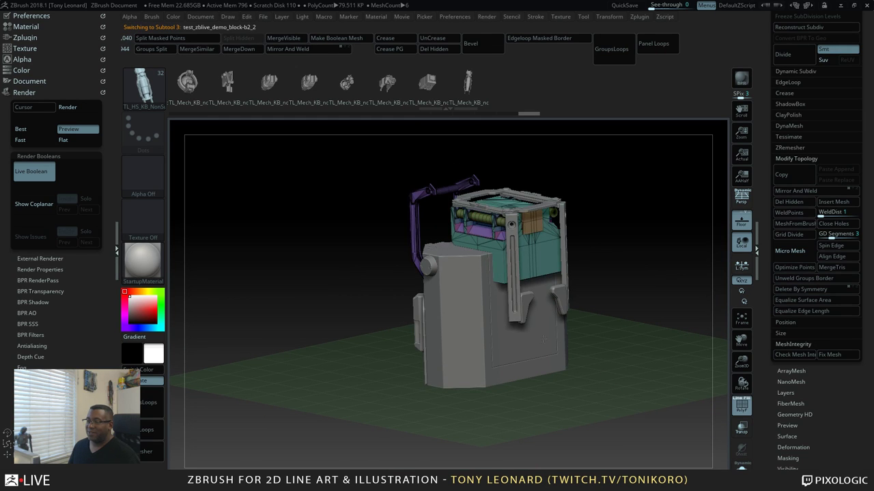
pyautogui.moveTo(642, 321); pyautogui.dragTo(448, 289)
pyautogui.moveTo(536, 394); pyautogui.dragTo(607, 374)
pyautogui.keyDown('alt'); pyautogui.click(408, 268); pyautogui.keyUp('alt')
pyautogui.moveTo(580, 335)
pyautogui.mouseDown()
pyautogui.moveTo(613, 389)
pyautogui.moveTo(597, 389)
pyautogui.mouseUp()
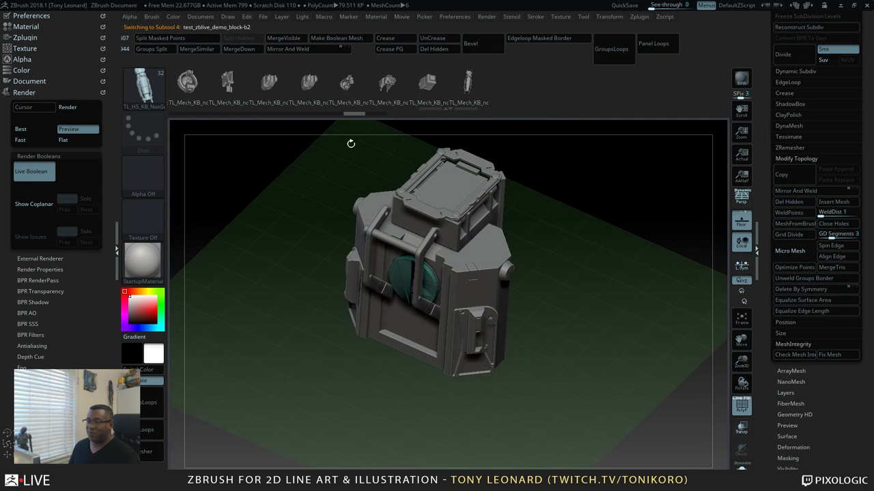
# Turn off Live Boolean in the render boolean settings and view the block without it
pyautogui.click(22, 91)
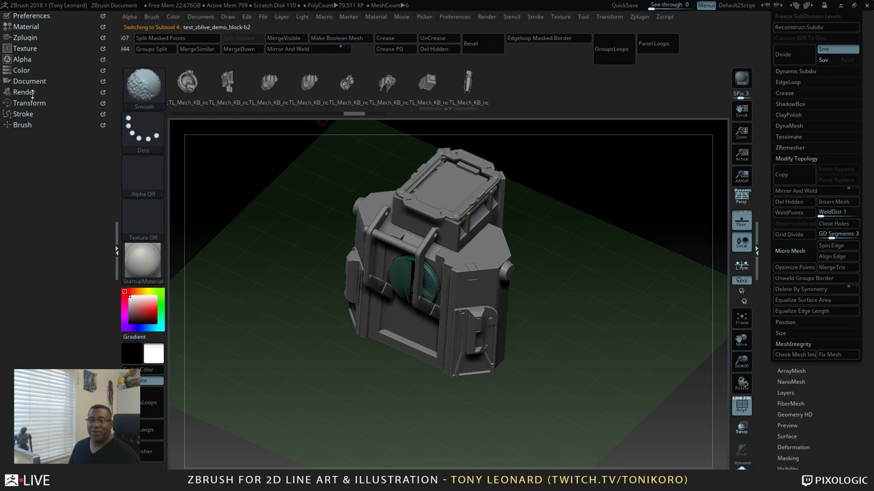
pyautogui.click(23, 91)
pyautogui.click(37, 155)
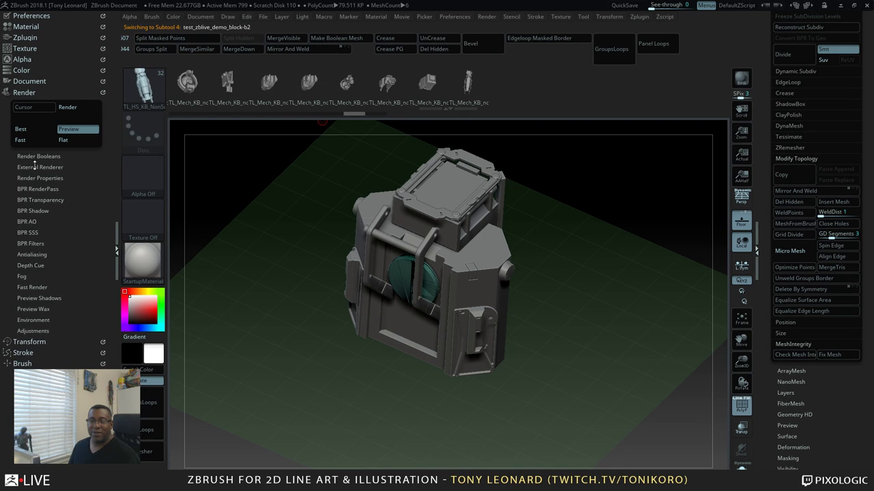
pyautogui.click(37, 156)
pyautogui.click(34, 174)
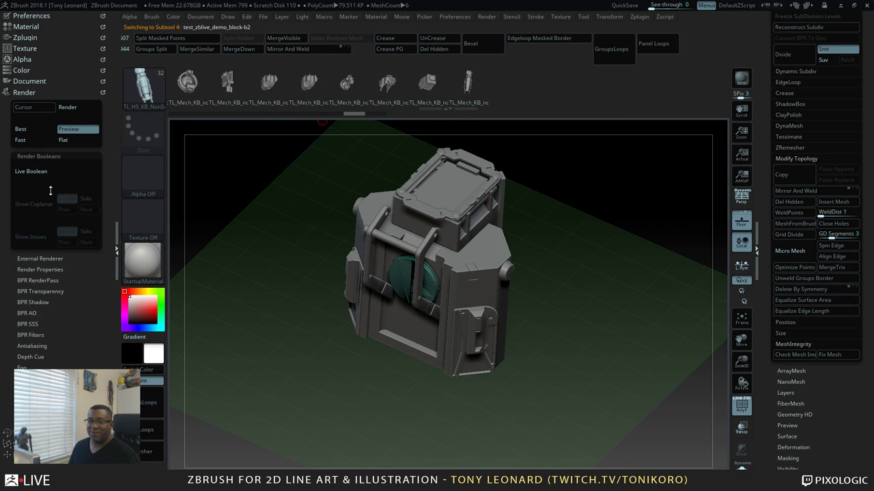
pyautogui.moveTo(563, 367); pyautogui.dragTo(587, 403)
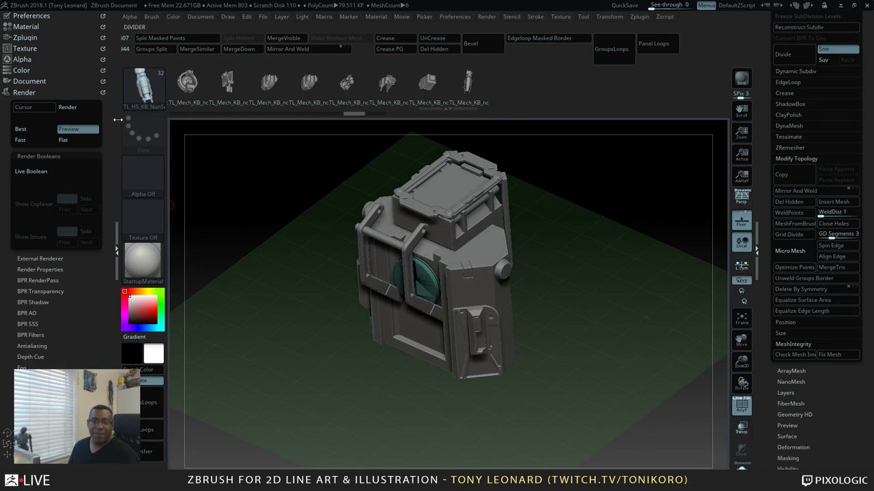
# Enable KeyShot as the external renderer
pyautogui.click(42, 157)
pyautogui.click(38, 166)
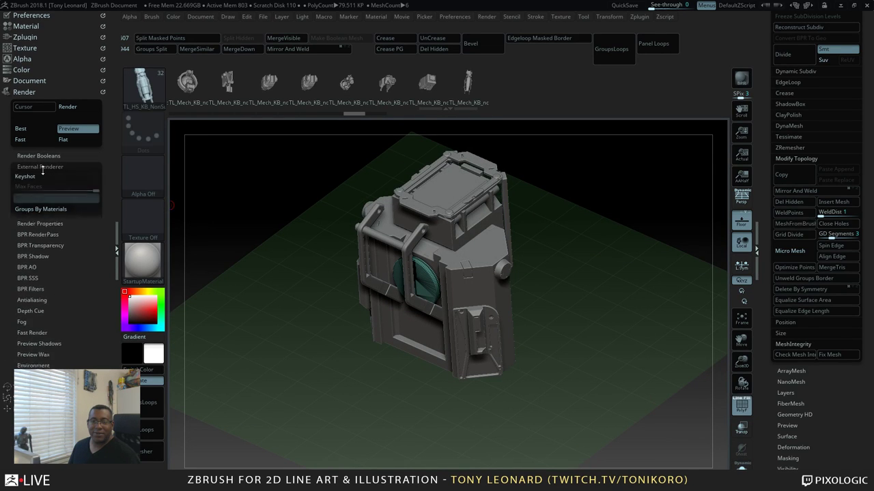
pyautogui.click(19, 176)
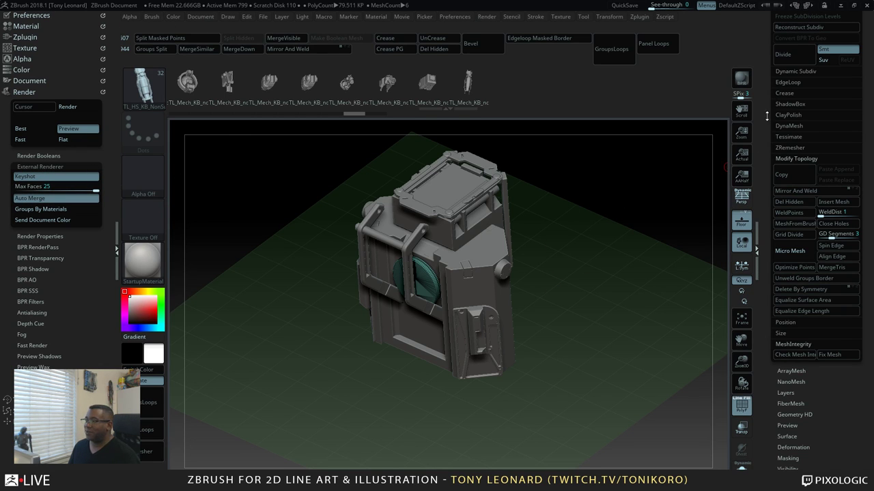
# Show the subtool list and inspect the upper block, main block and side cap subtools in turn
pyautogui.moveTo(766, 116); pyautogui.dragTo(763, 236)
pyautogui.click(786, 222)
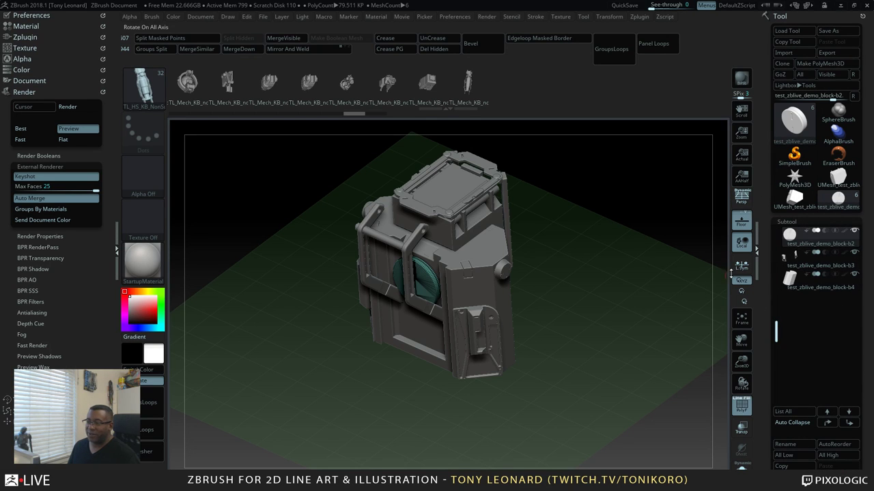
pyautogui.moveTo(664, 293); pyautogui.dragTo(478, 350)
pyautogui.keyDown('alt'); pyautogui.click(479, 350); pyautogui.keyUp('alt')
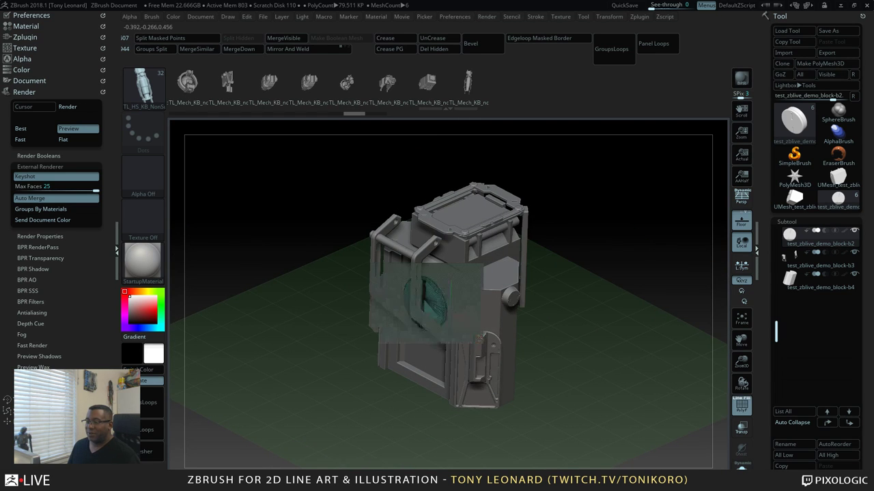
pyautogui.keyDown('alt'); pyautogui.click(418, 310); pyautogui.keyUp('alt')
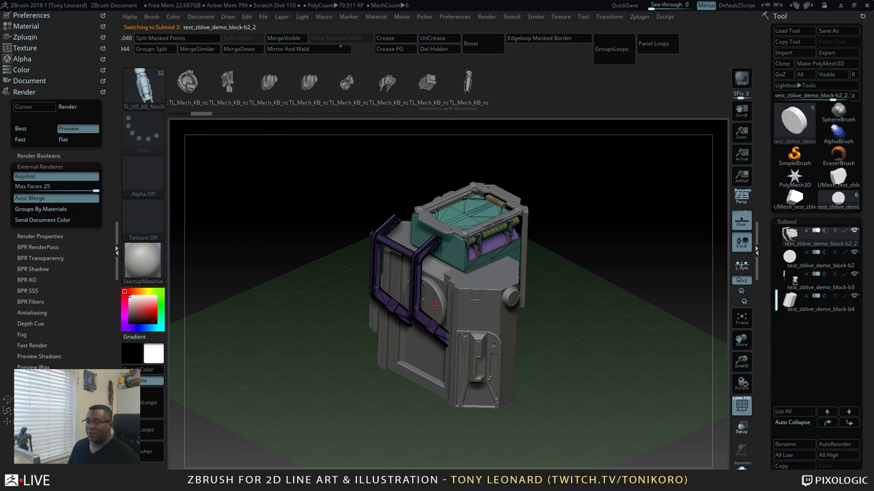
pyautogui.keyDown('alt'); pyautogui.click(479, 295); pyautogui.keyUp('alt')
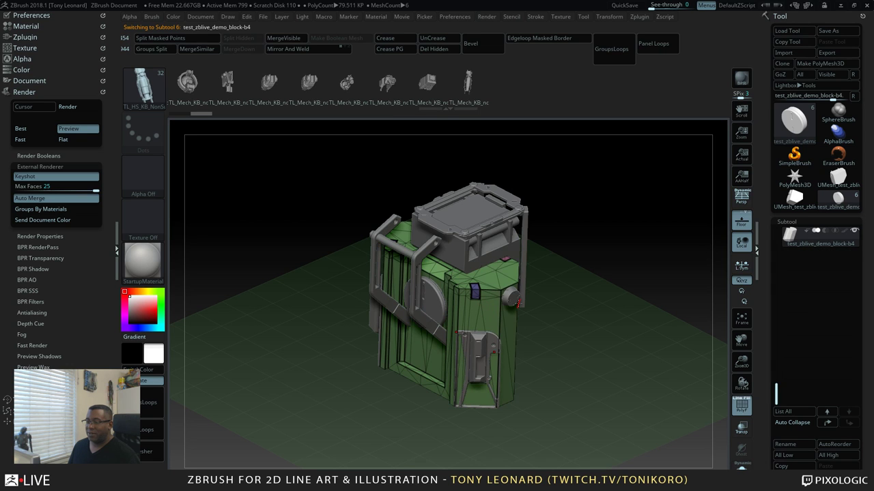
pyautogui.keyDown('alt'); pyautogui.click(511, 300); pyautogui.keyUp('alt')
# Make the upper block subtool test_zblive_demo_block-b2_2 active and turn off polyframe display
pyautogui.moveTo(530, 307); pyautogui.dragTo(617, 320)
pyautogui.moveTo(611, 284)
pyautogui.keyDown('alt'); pyautogui.mouseDown()
pyautogui.moveTo(614, 318)
pyautogui.moveTo(647, 332)
pyautogui.moveTo(639, 402)
pyautogui.mouseUp(); pyautogui.keyUp('alt')
pyautogui.keyDown('alt'); pyautogui.click(498, 203); pyautogui.keyUp('alt')
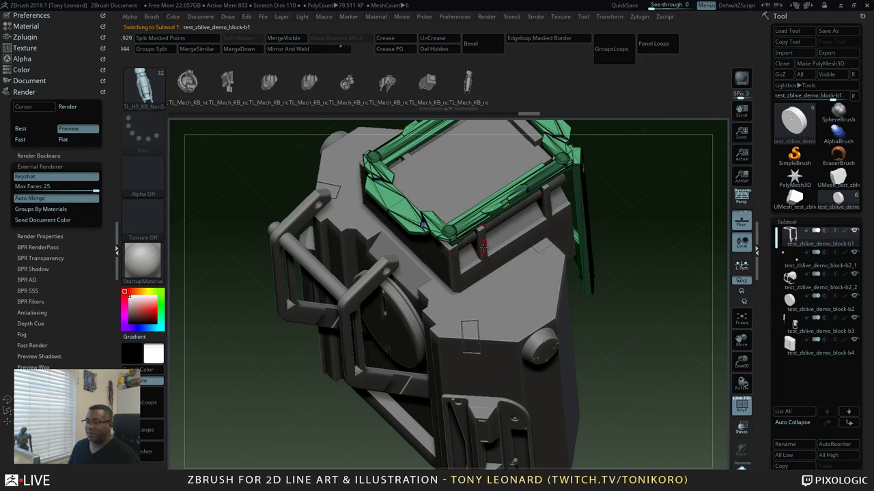
pyautogui.keyDown('alt'); pyautogui.click(481, 249); pyautogui.keyUp('alt')
pyautogui.moveTo(642, 341); pyautogui.dragTo(402, 120)
pyautogui.hotkey('shift', 'f')
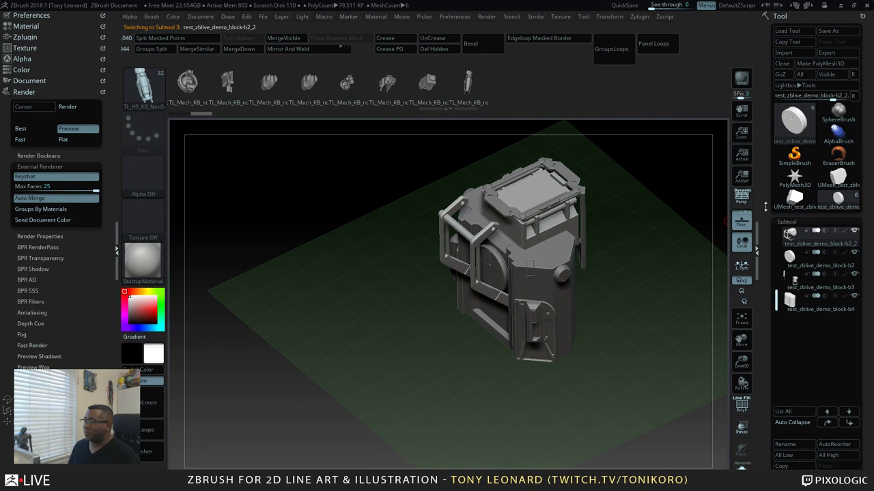
# Try to remesh the active upper block subtool with ZRemesher
pyautogui.keyDown('shift'); pyautogui.click(783, 220); pyautogui.keyUp('shift')
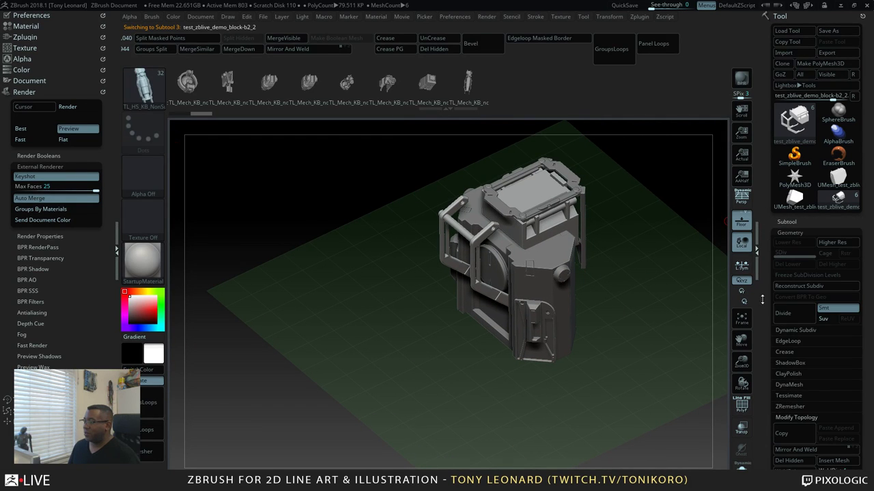
pyautogui.moveTo(767, 314); pyautogui.dragTo(767, 290)
pyautogui.press('shift')
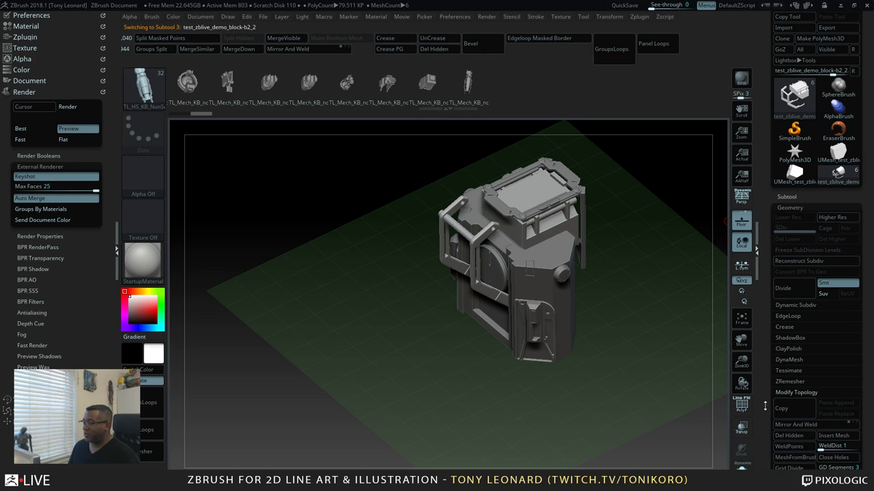
pyautogui.scroll(-3, 765, 407)
pyautogui.click(791, 316)
pyautogui.click(799, 332)
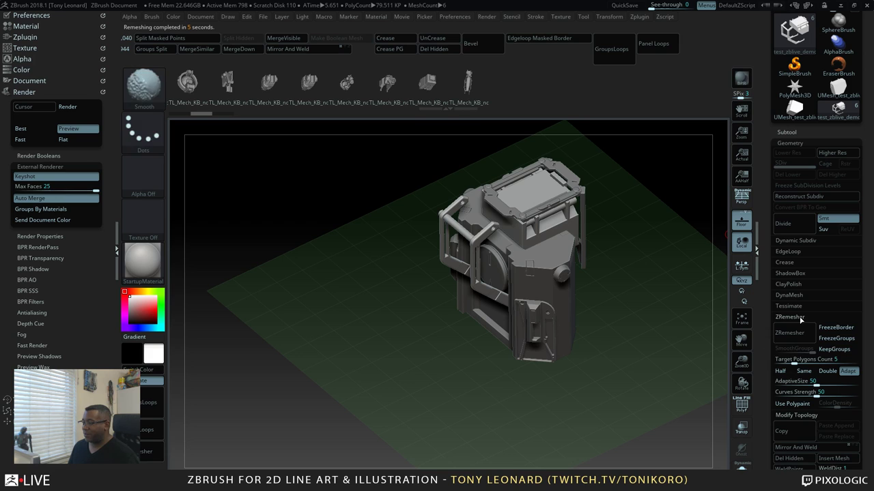
pyautogui.click(796, 316)
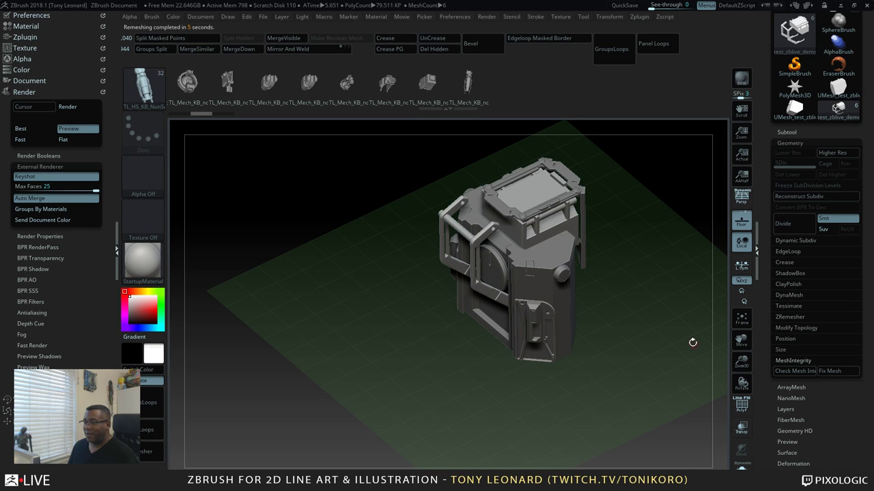
# Merge all visible subtools into a single mesh and make the merged tool active
pyautogui.scroll(1, 771, 366)
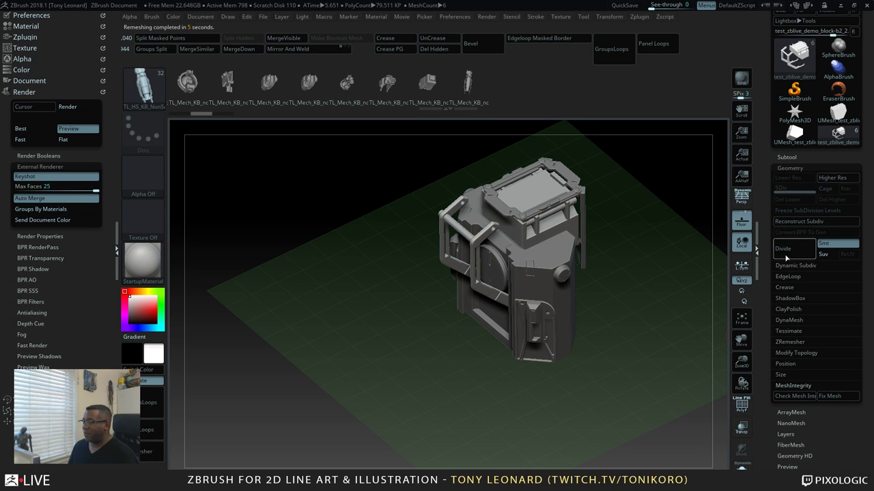
pyautogui.click(821, 167)
pyautogui.click(798, 157)
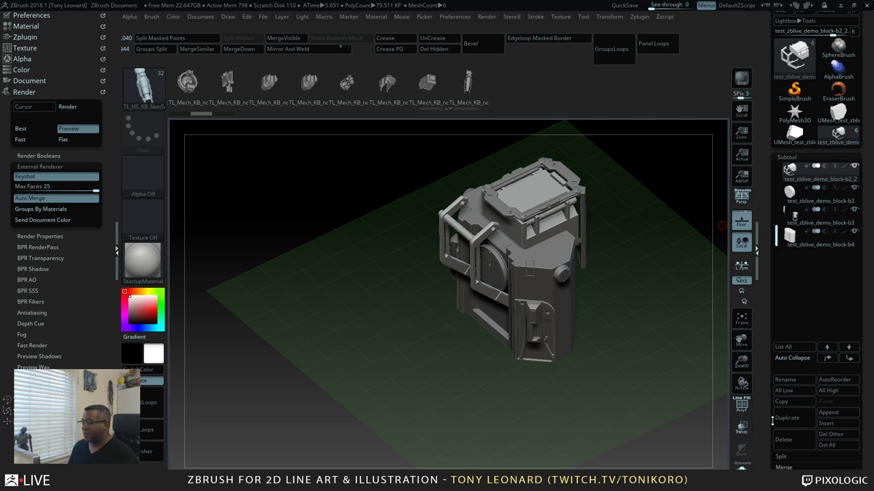
pyautogui.scroll(-5, 802, 363)
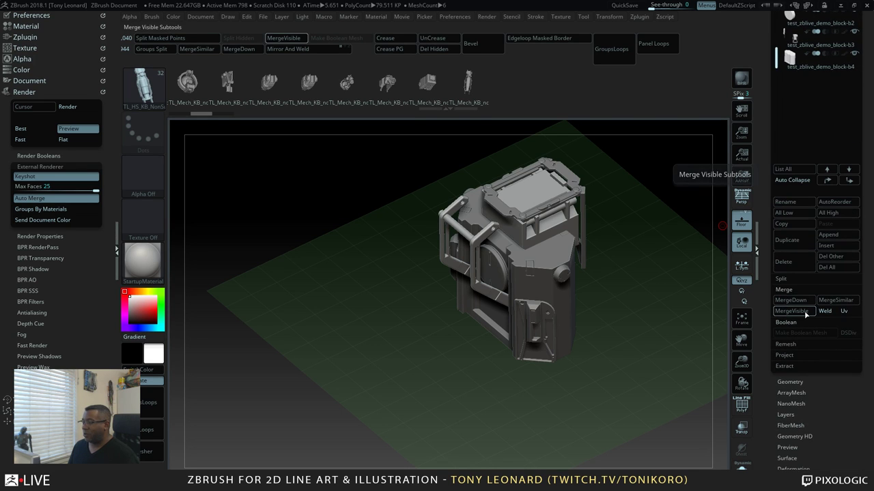
pyautogui.scroll(4, 767, 143)
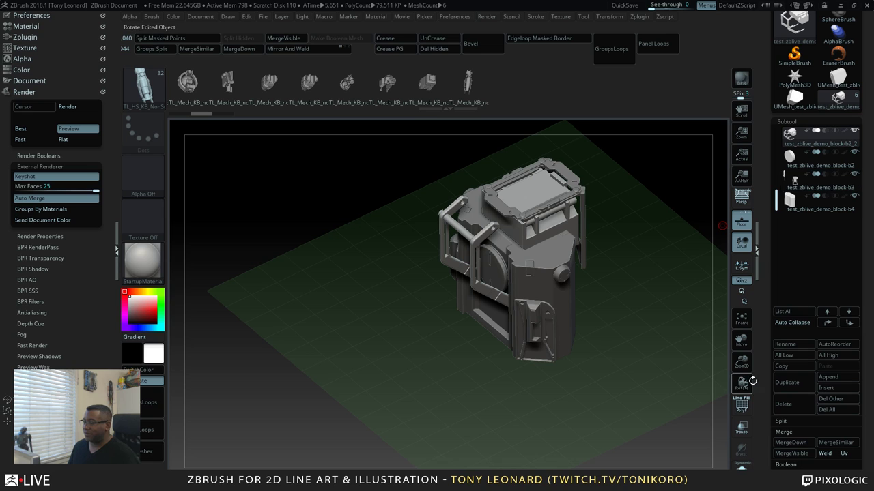
pyautogui.scroll(-6, 768, 318)
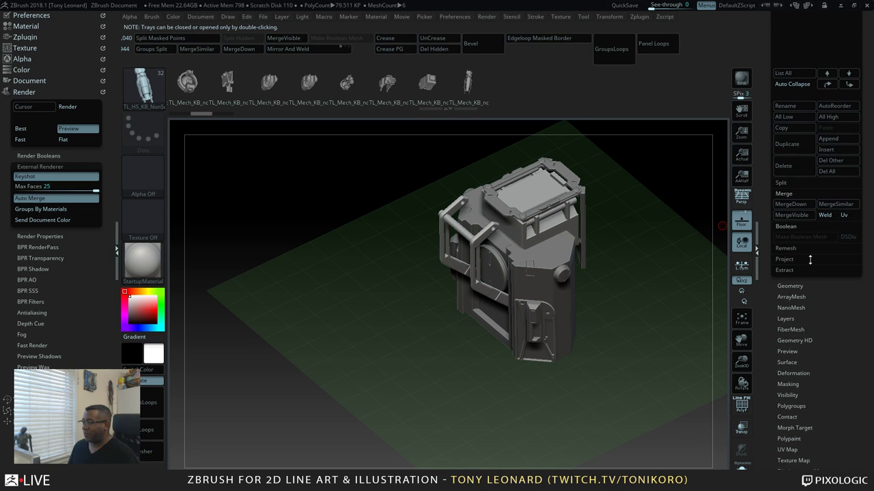
pyautogui.click(805, 216)
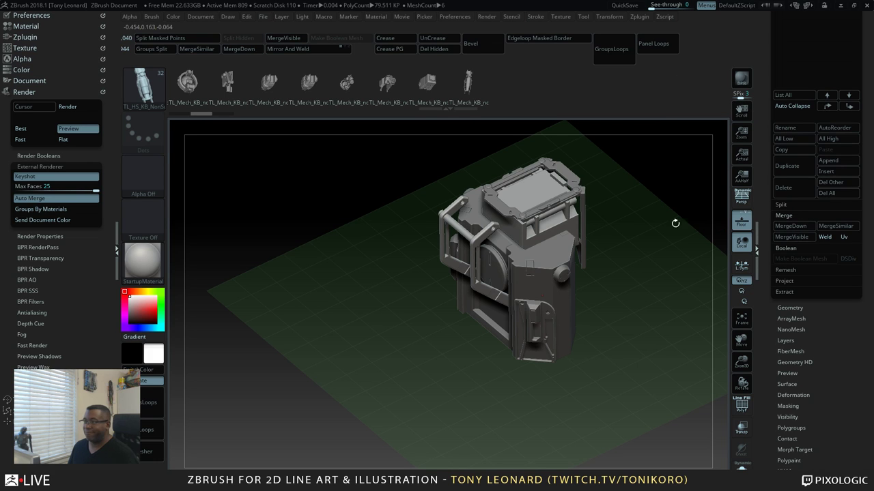
pyautogui.moveTo(763, 54); pyautogui.dragTo(763, 386)
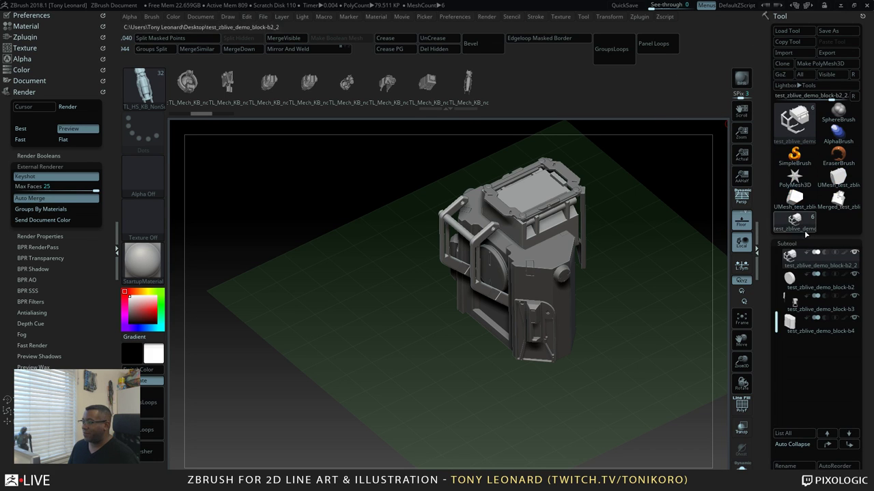
pyautogui.click(838, 199)
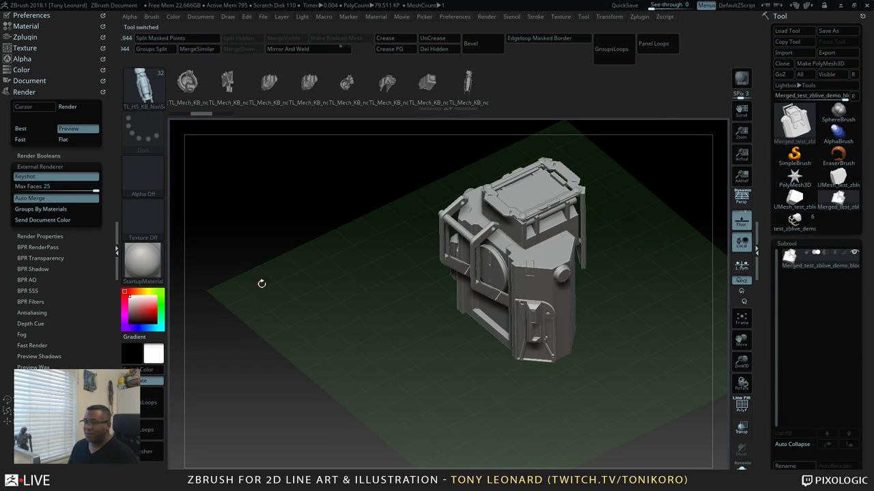
# Export the merged mesh to the Desktop in OBJ format as Demo_prop_object_zblive01 and switch to Blender
pyautogui.click(840, 55)
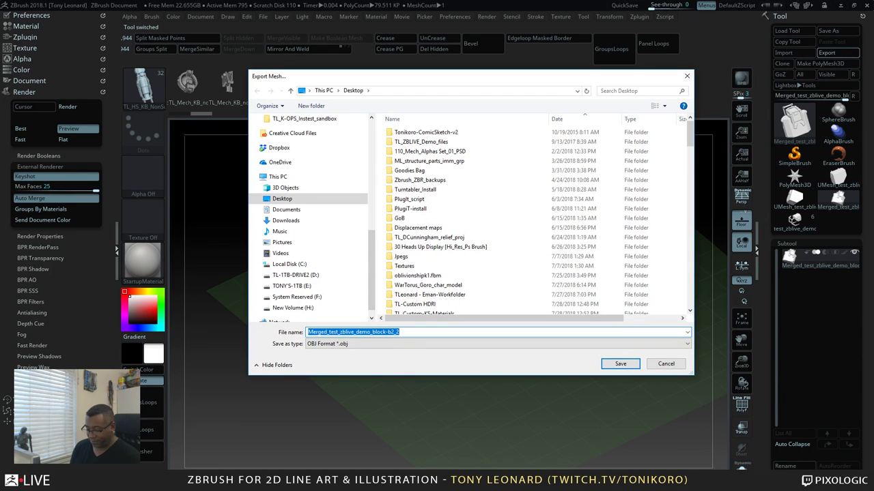
pyautogui.write('dem')
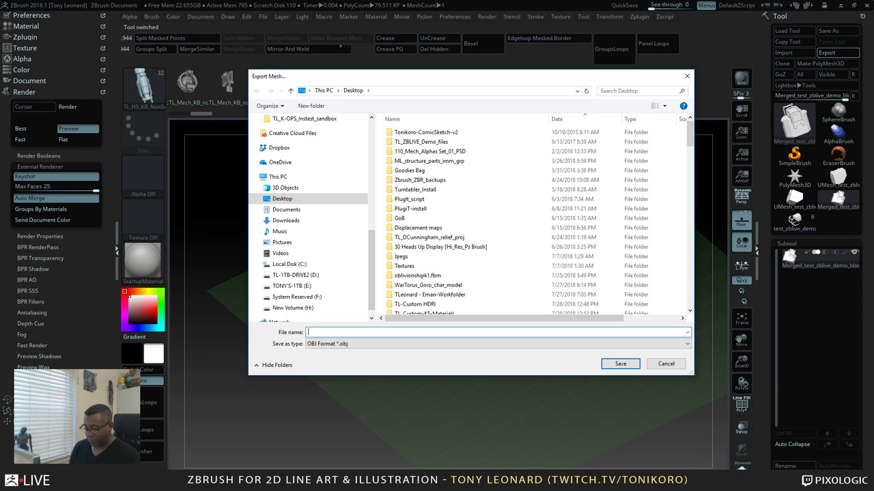
pyautogui.write('Demo_prop_object_zblive01')
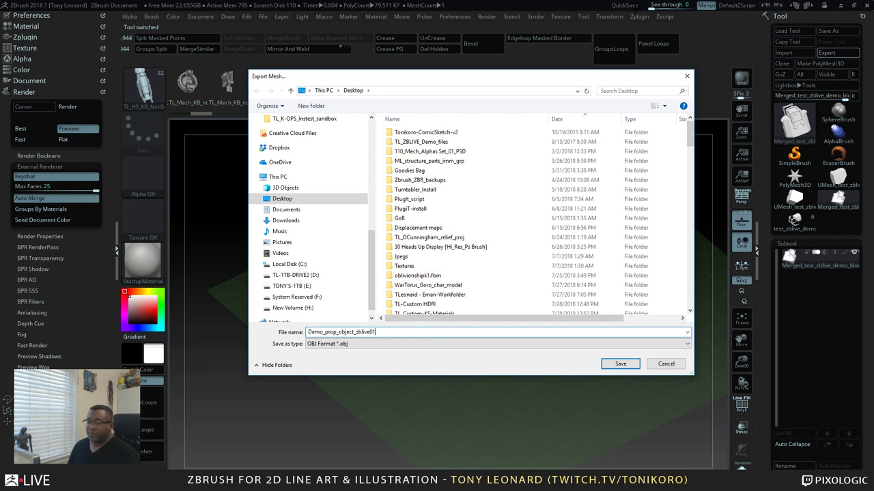
pyautogui.click(619, 363)
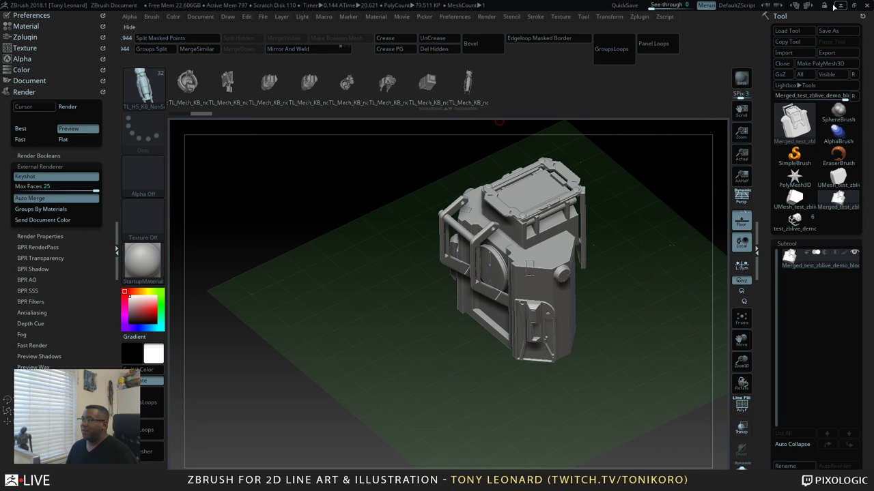
pyautogui.click(840, 5)
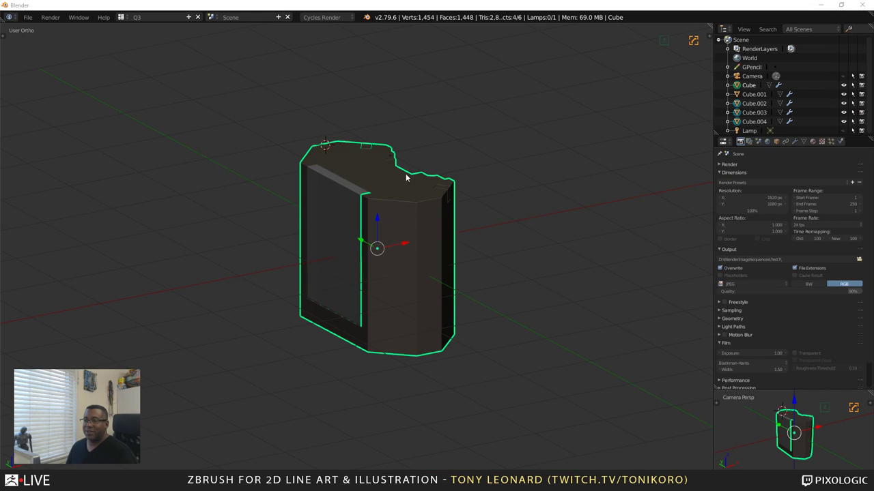
# Launch a new Blender session and dismiss its splash screen
pyautogui.moveTo(511, 249); pyautogui.dragTo(493, 249, button='middle')
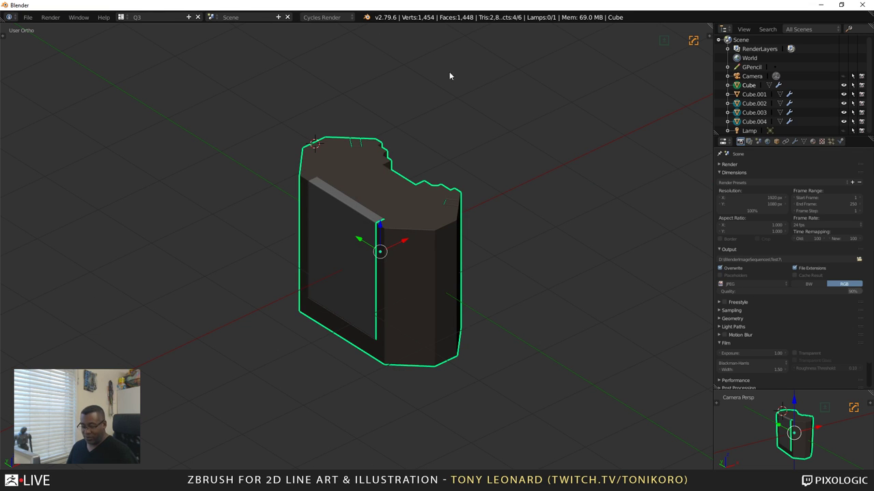
pyautogui.moveTo(187, 262); pyautogui.dragTo(191, 211, button='middle')
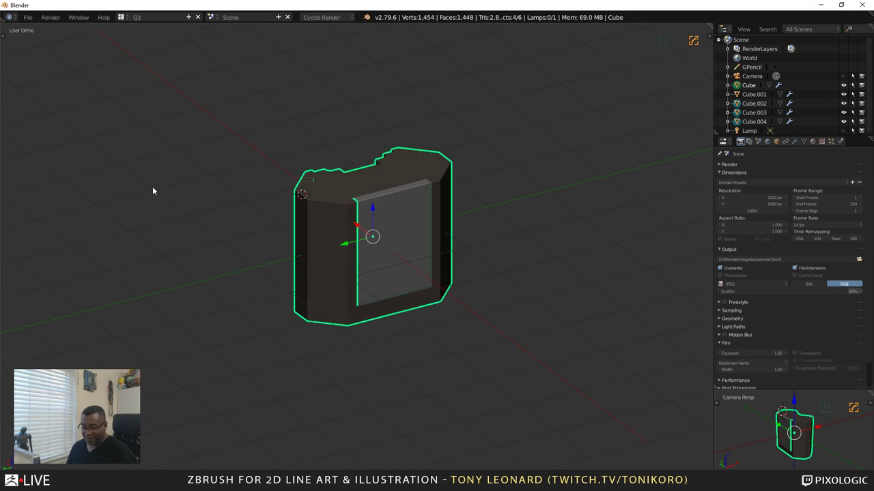
pyautogui.press('super')
pyautogui.press('super')
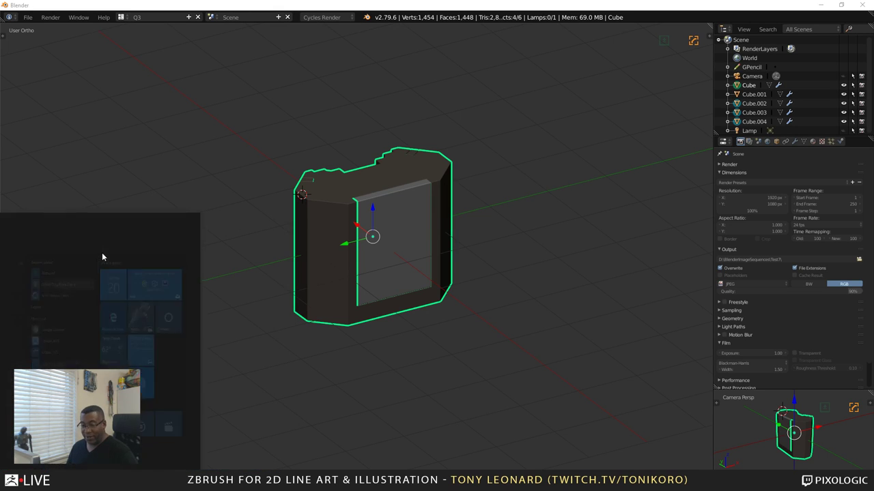
pyautogui.write('blender')
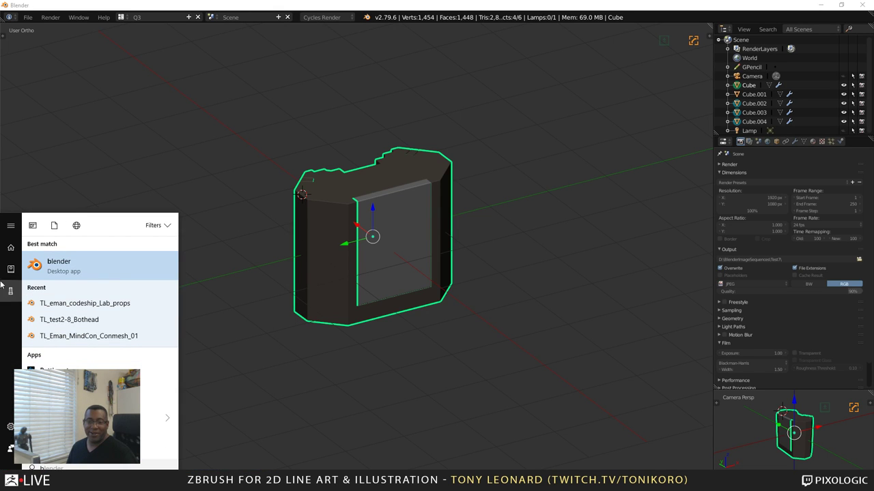
pyautogui.press('Return')
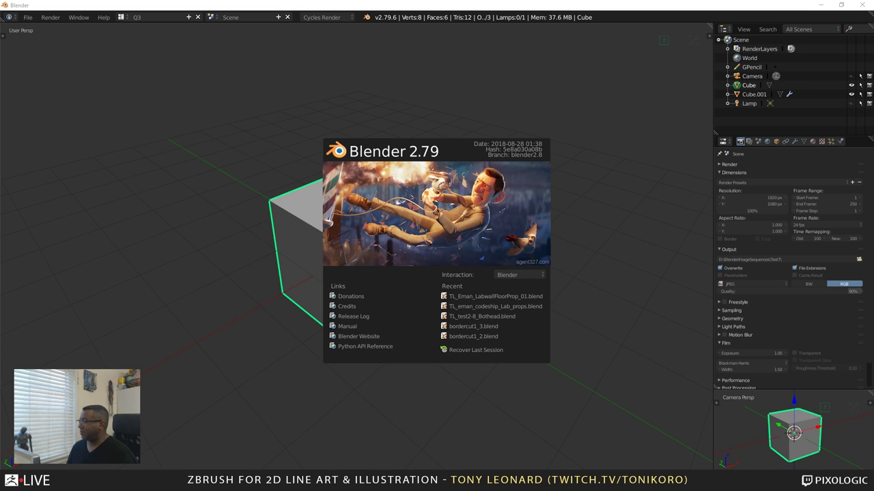
pyautogui.click(642, 239)
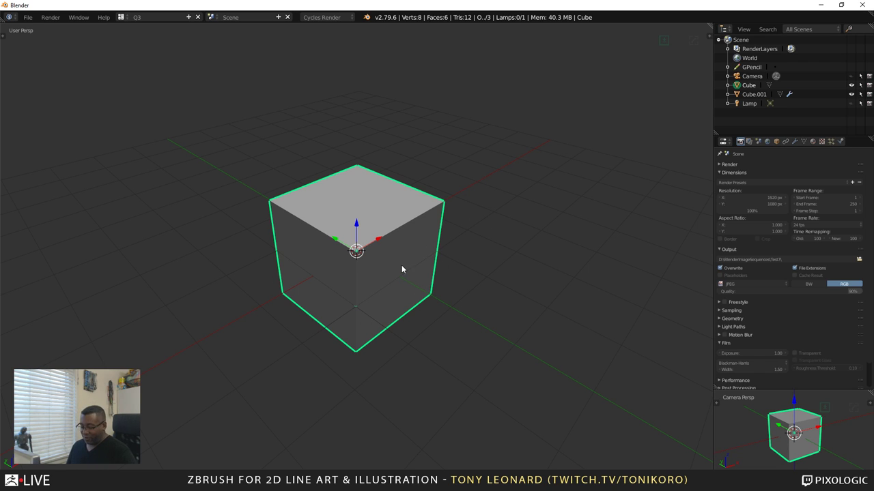
# Delete the default cube and import Demo_prop_object_zblive01.OBJ from the Desktop as a Wavefront OBJ
pyautogui.rightClick(442, 285)
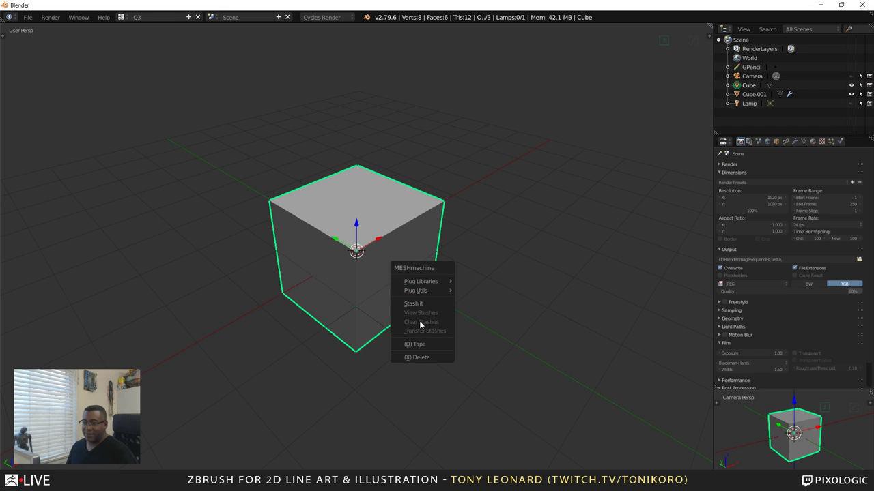
pyautogui.click(419, 357)
pyautogui.click(28, 18)
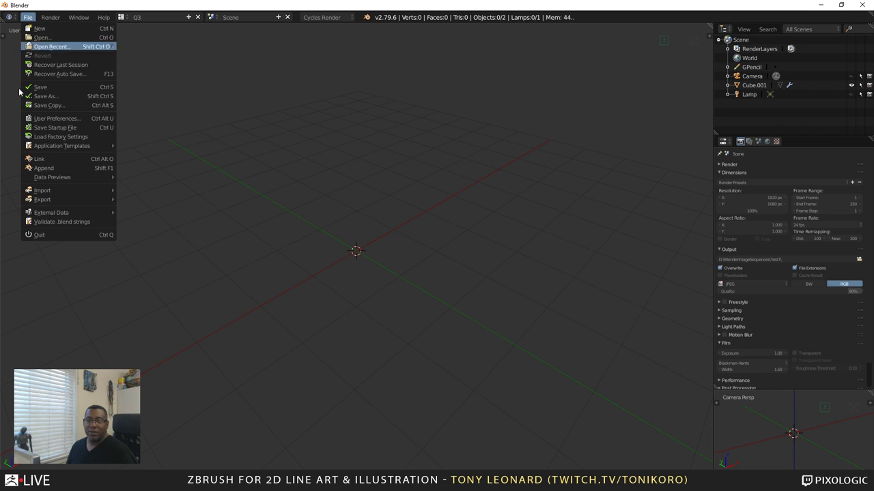
pyautogui.moveTo(64, 190)
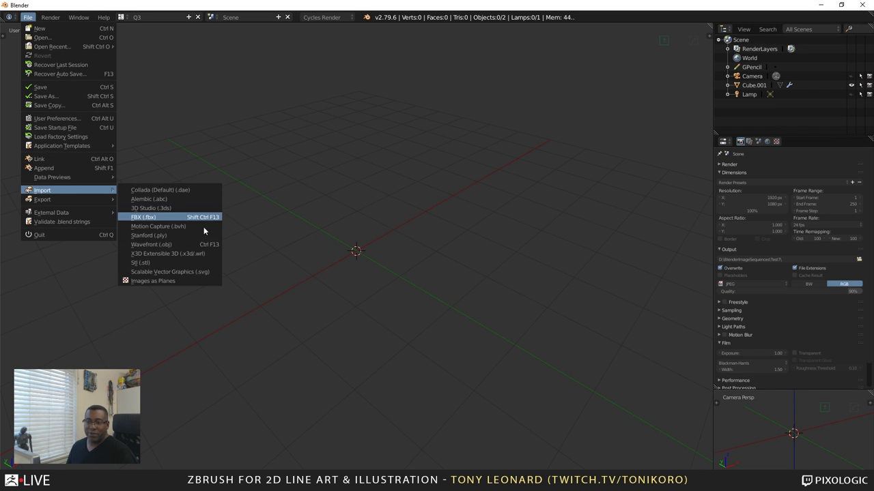
pyautogui.click(151, 245)
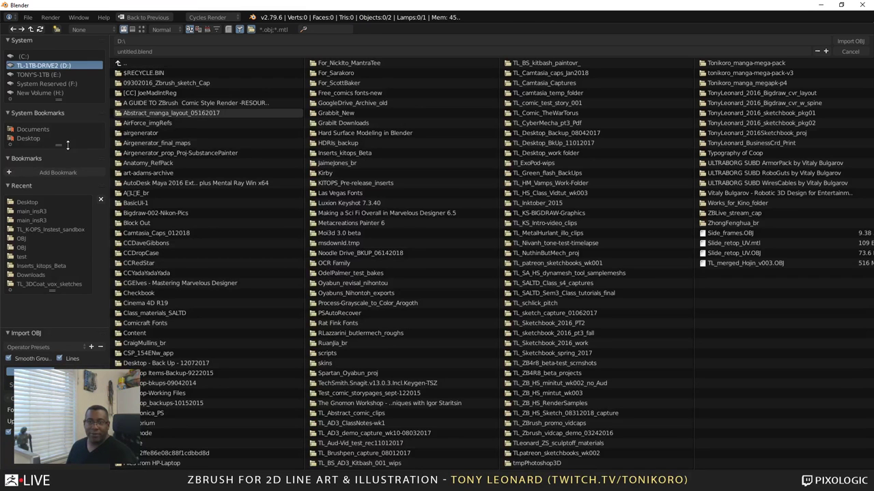
pyautogui.click(29, 140)
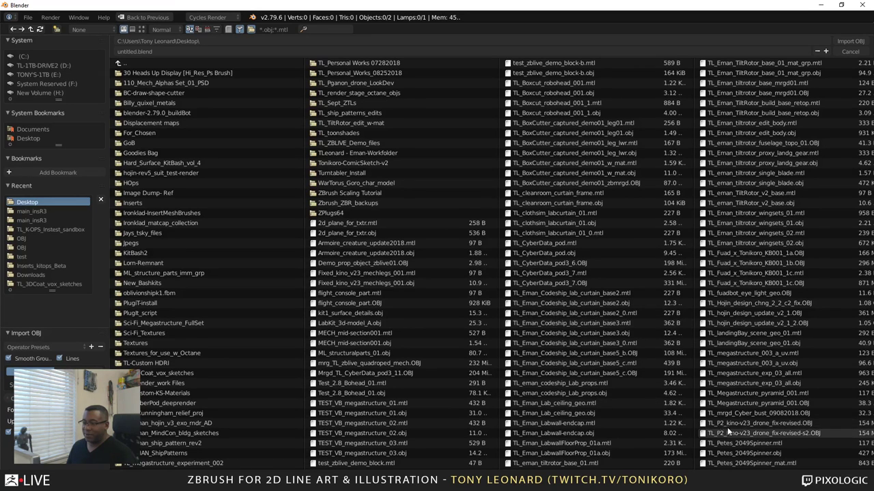
pyautogui.click(370, 264)
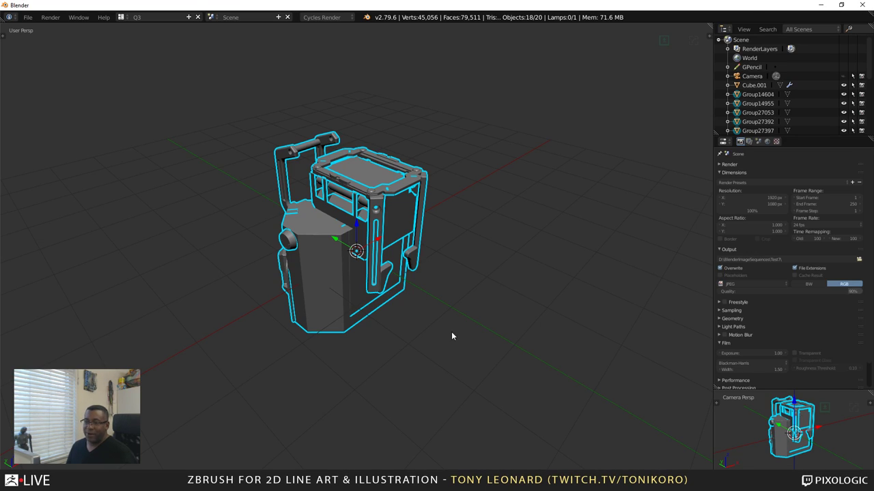
# Examine the imported prop from several sides, selecting individual parts to check how the mesh is split into objects
pyautogui.moveTo(452, 333); pyautogui.dragTo(428, 348, button='middle')
pyautogui.press('q')
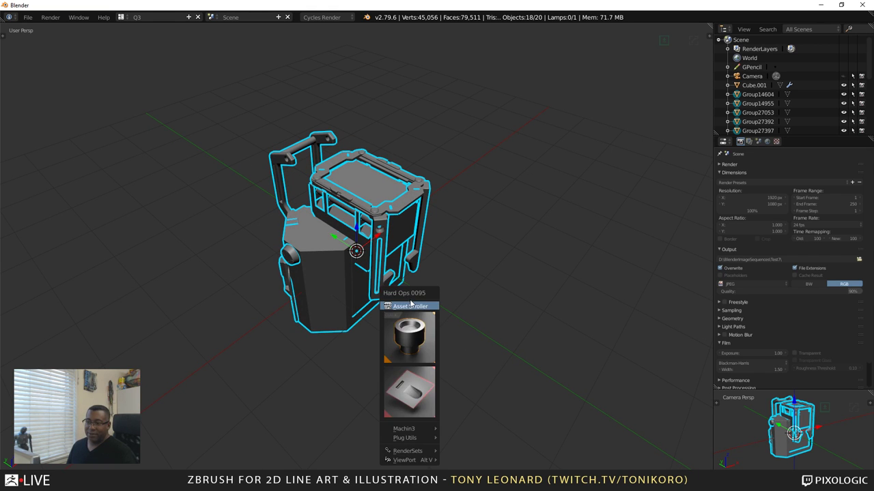
pyautogui.moveTo(545, 242); pyautogui.dragTo(450, 284, button='middle')
pyautogui.rightClick(353, 184)
pyautogui.scroll(5, 451, 284)
pyautogui.scroll(-5, 511, 286)
pyautogui.moveTo(511, 287); pyautogui.dragTo(382, 177, button='middle')
pyautogui.scroll(2, 382, 177)
pyautogui.rightClick(343, 161)
pyautogui.moveTo(502, 336); pyautogui.dragTo(406, 272, button='middle')
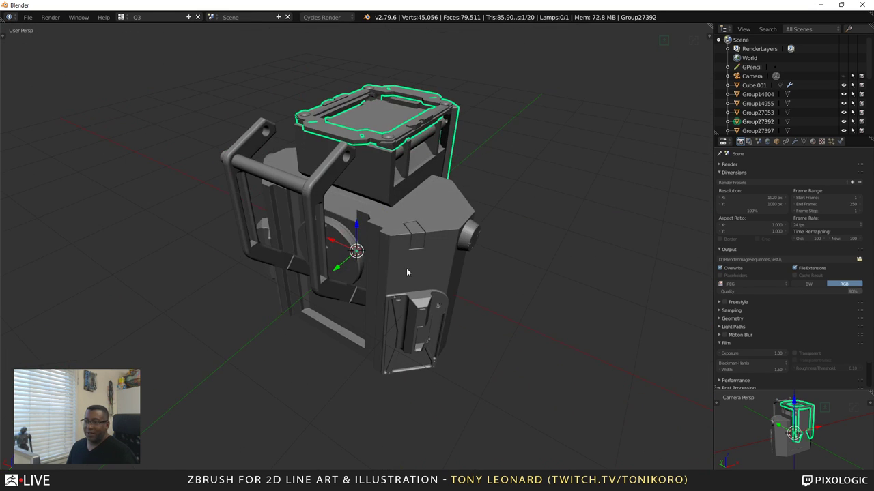
# Assign the GREY material to the large handle bracket on the front of the prop
pyautogui.rightClick(312, 186)
pyautogui.hotkey('alt', 'm')
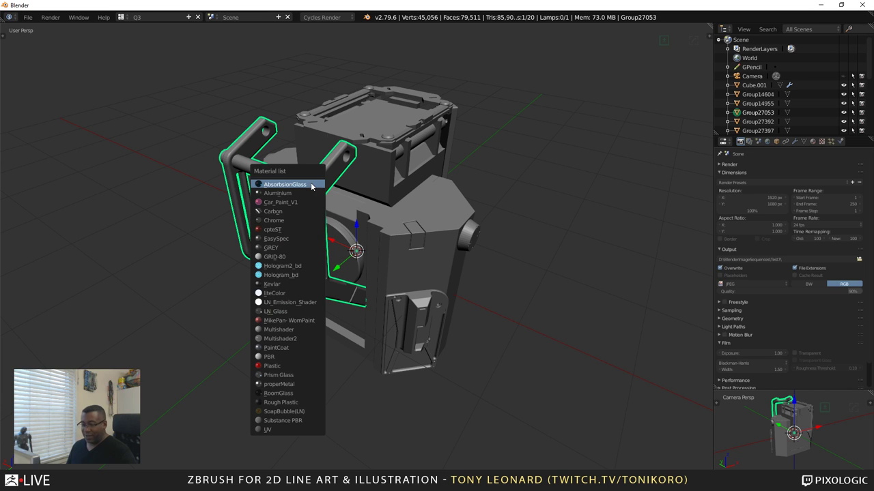
pyautogui.click(295, 248)
# Assign the PaintCoat material to the horizontal cylinder inside the upper block
pyautogui.moveTo(572, 224); pyautogui.dragTo(539, 253, button='middle')
pyautogui.rightClick(367, 160)
pyautogui.scroll(4, 539, 253)
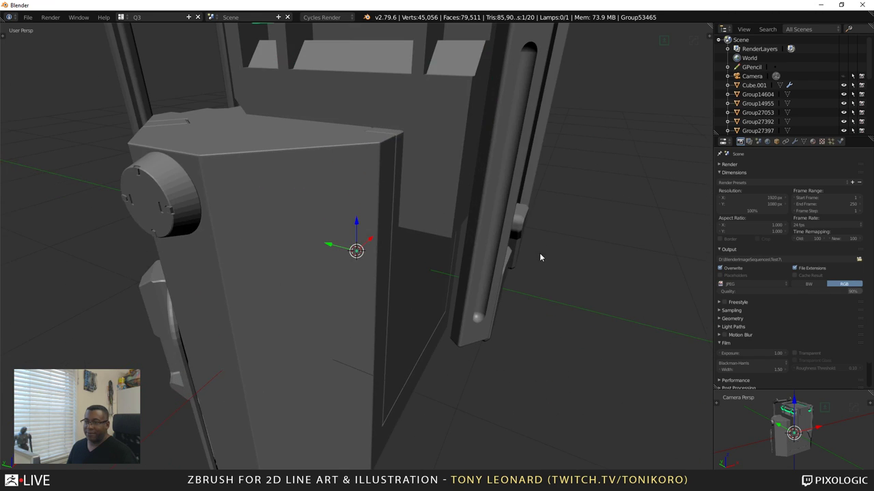
pyautogui.scroll(-3, 628, 275)
pyautogui.moveTo(627, 275); pyautogui.dragTo(635, 273, button='middle')
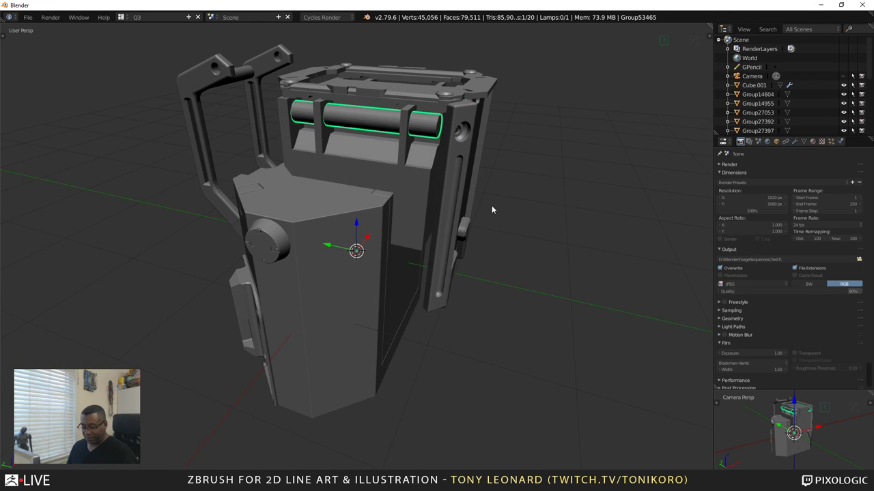
pyautogui.hotkey('alt', 'm')
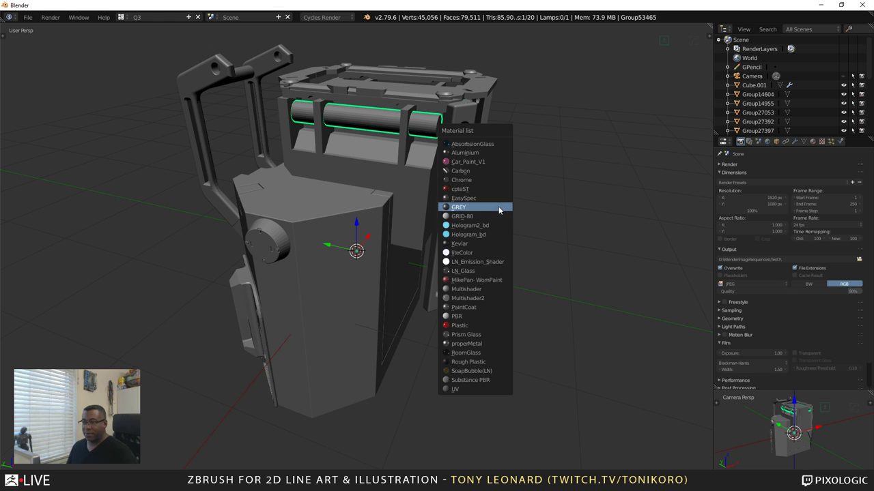
pyautogui.click(464, 307)
# Assign the GREY material to the top frame with its hanging side arms
pyautogui.moveTo(566, 262); pyautogui.dragTo(383, 141, button='middle')
pyautogui.rightClick(392, 192)
pyautogui.moveTo(392, 191); pyautogui.dragTo(571, 251, button='middle')
pyautogui.hotkey('shift', 'q')
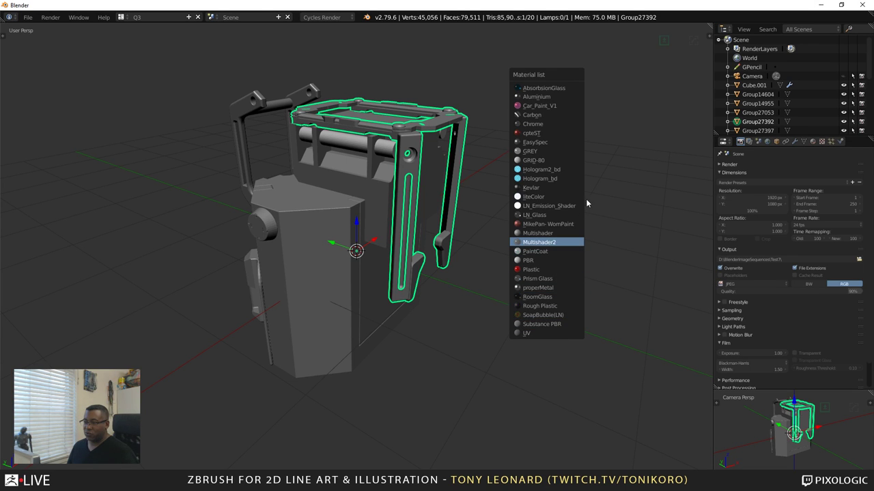
pyautogui.click(573, 151)
# Select the upper block together with the inset panel below it and assign both the liteColor material
pyautogui.moveTo(573, 142); pyautogui.dragTo(428, 261, button='middle')
pyautogui.rightClick(398, 125)
pyautogui.keyDown('shift'); pyautogui.rightClick(419, 254); pyautogui.keyUp('shift')
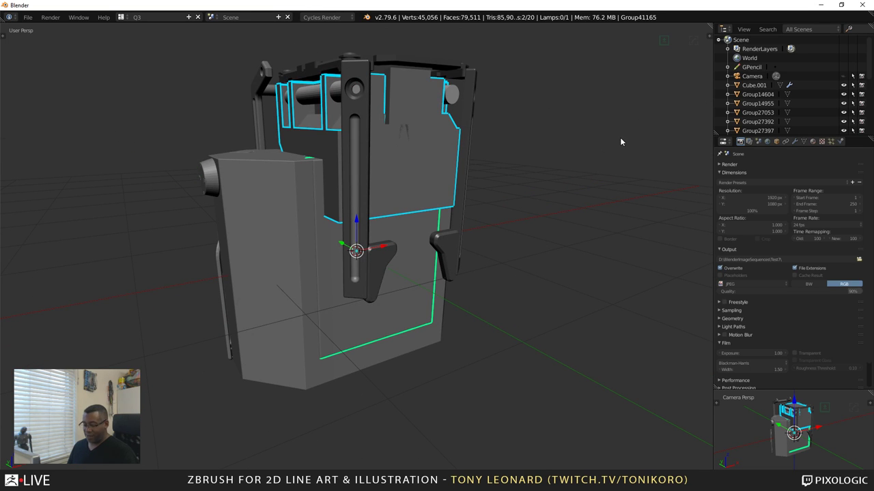
pyautogui.hotkey('shift', 'q')
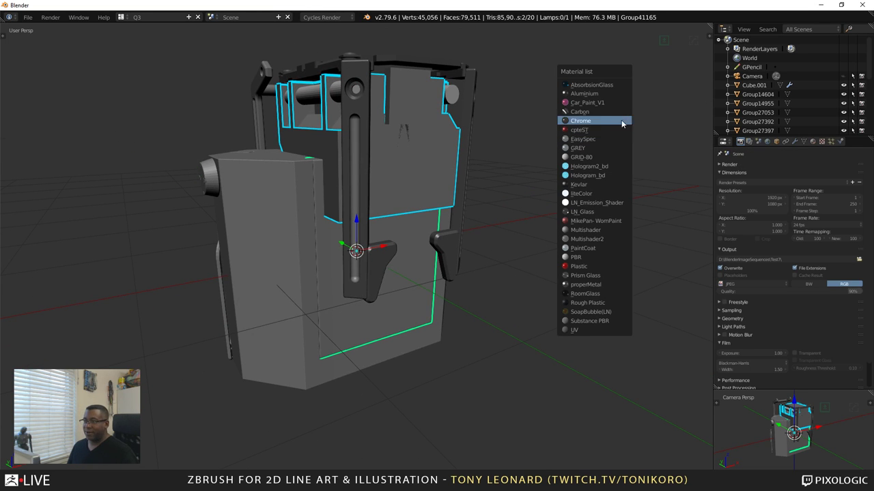
pyautogui.click(595, 192)
# Assign the Kevlar material to the round disc behind the handle bracket
pyautogui.moveTo(595, 192); pyautogui.dragTo(376, 195, button='middle')
pyautogui.rightClick(374, 191)
pyautogui.moveTo(495, 299); pyautogui.dragTo(583, 298, button='middle')
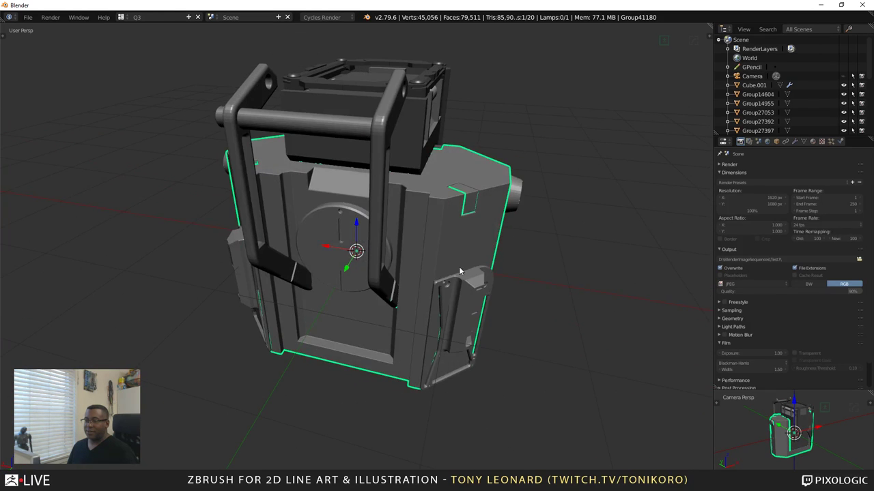
pyautogui.rightClick(324, 226)
pyautogui.hotkey('shift', 'q')
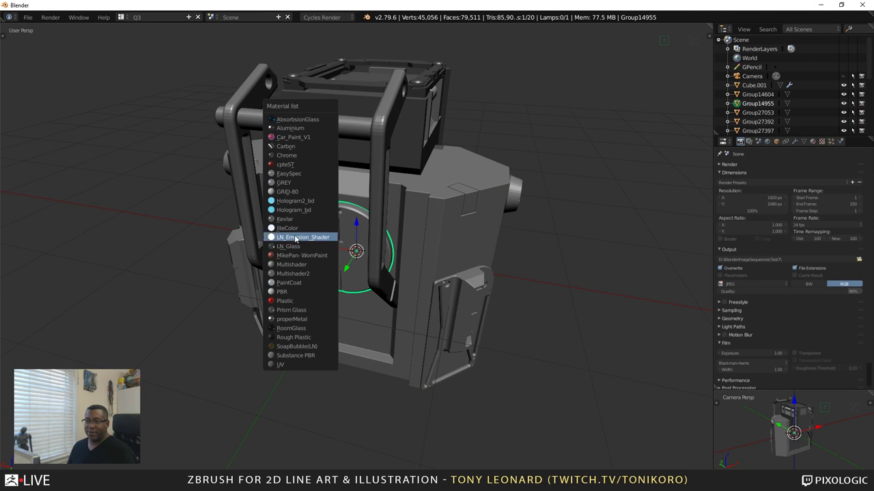
pyautogui.click(302, 220)
# Assign the Rough Plastic material to the large main body
pyautogui.rightClick(414, 217)
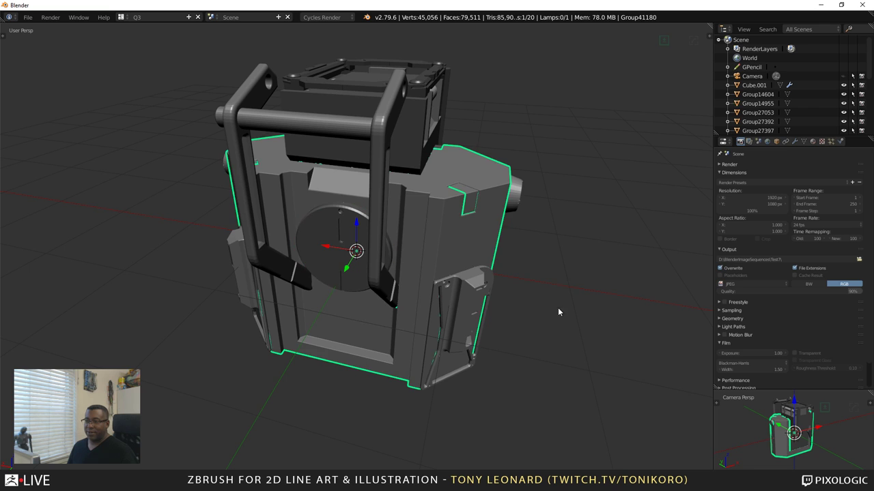
pyautogui.moveTo(557, 309); pyautogui.dragTo(542, 308, button='middle')
pyautogui.hotkey('shift', 'q')
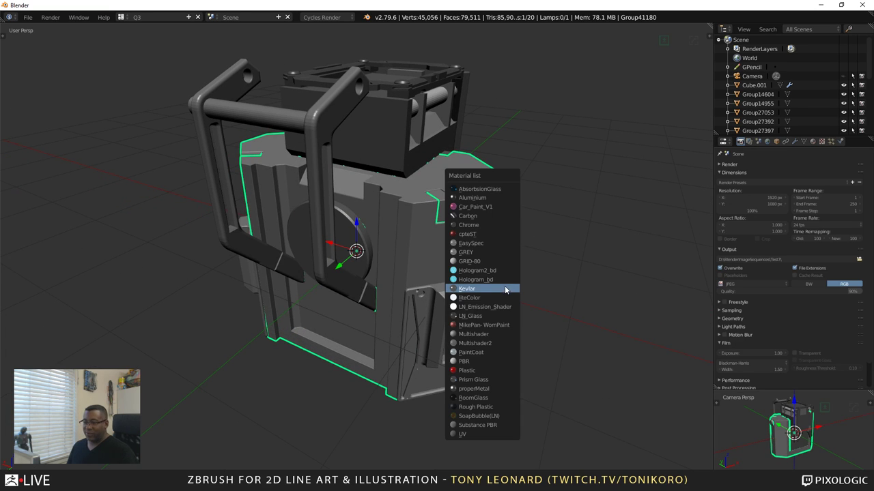
pyautogui.click(495, 409)
# Preview the prop in rendered shading from several angles, then return to the previous viewport shading
pyautogui.moveTo(561, 308); pyautogui.dragTo(382, 255, button='middle')
pyautogui.rightClick(383, 255)
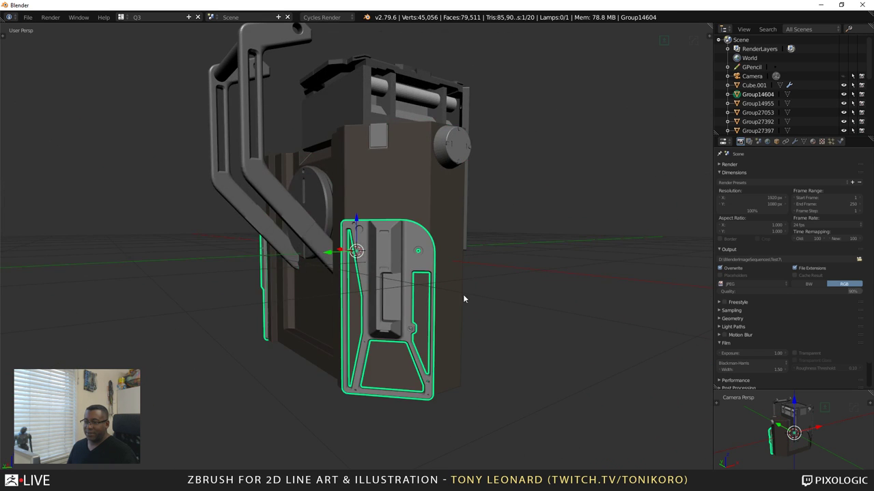
pyautogui.moveTo(463, 298)
pyautogui.mouseDown(button='middle')
pyautogui.moveTo(546, 324)
pyautogui.moveTo(571, 353)
pyautogui.moveTo(575, 386)
pyautogui.moveTo(710, 364)
pyautogui.moveTo(639, 357)
pyautogui.moveTo(614, 365)
pyautogui.moveTo(545, 344)
pyautogui.moveTo(565, 376)
pyautogui.moveTo(584, 363)
pyautogui.moveTo(497, 389)
pyautogui.moveTo(466, 385)
pyautogui.moveTo(490, 368)
pyautogui.mouseUp(button='middle')
pyautogui.hotkey('shift', 'z')
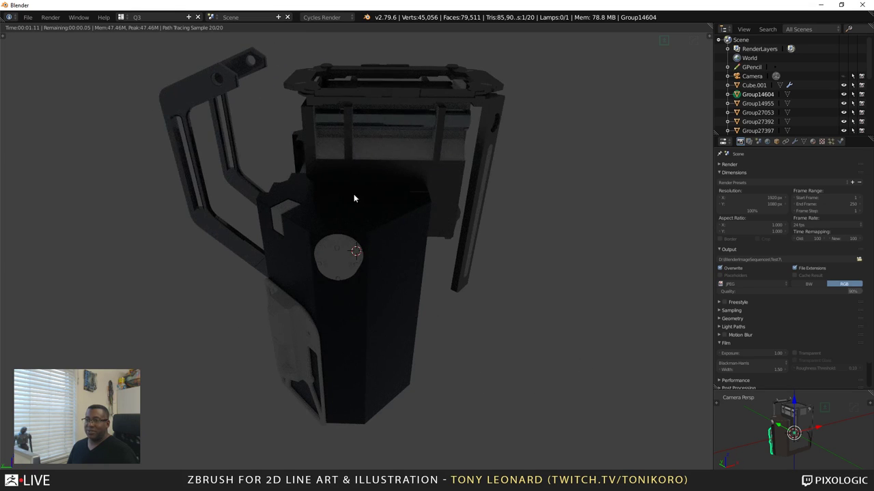
pyautogui.moveTo(354, 198); pyautogui.dragTo(361, 275, button='middle')
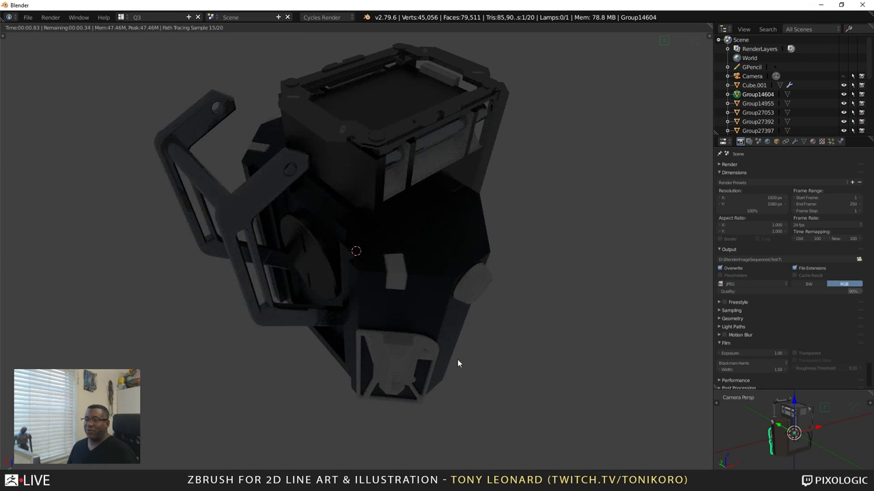
pyautogui.moveTo(458, 359); pyautogui.dragTo(415, 299, button='middle')
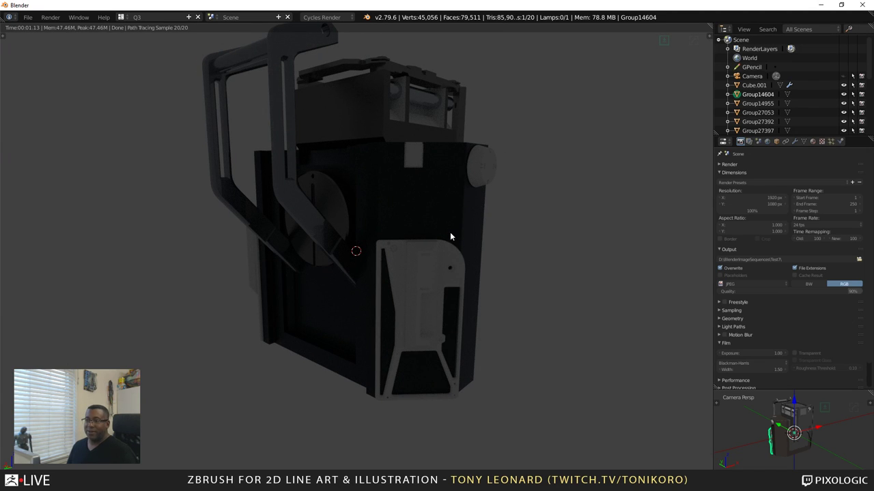
pyautogui.moveTo(445, 237); pyautogui.dragTo(441, 312, button='middle')
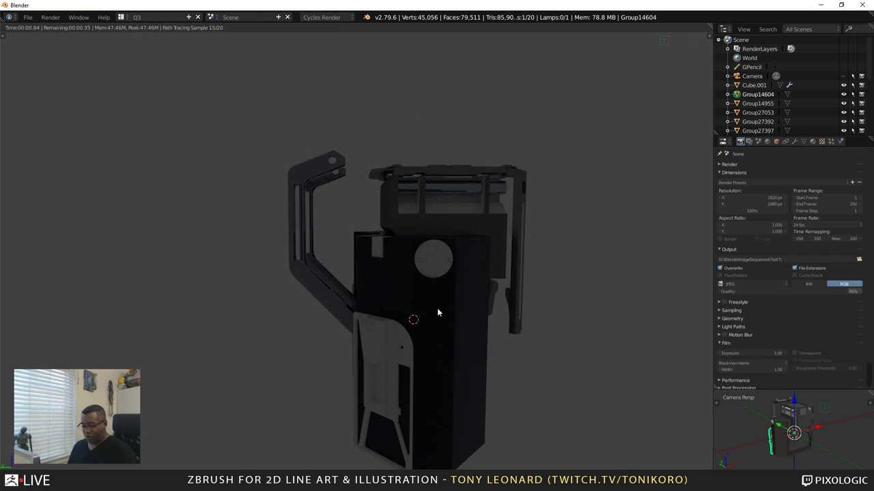
pyautogui.hotkey('shift', 'z')
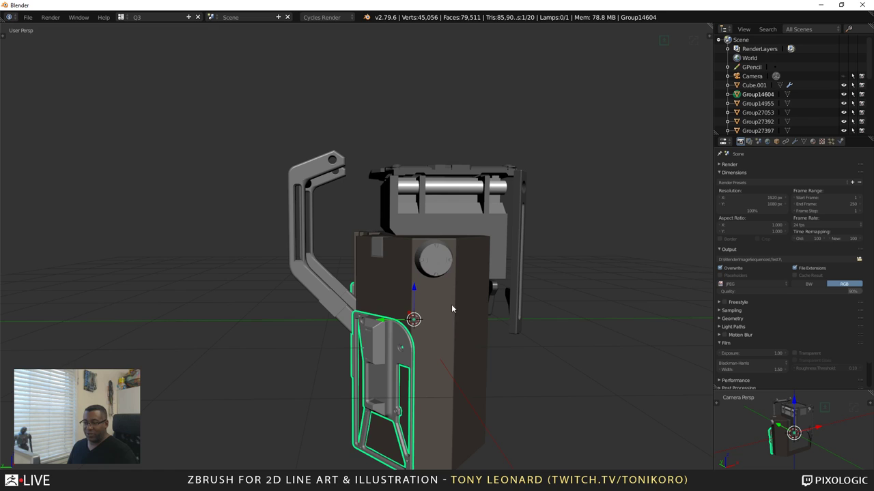
# Assign the Multishader material to the round knobs on the sides of the main body
pyautogui.rightClick(440, 261)
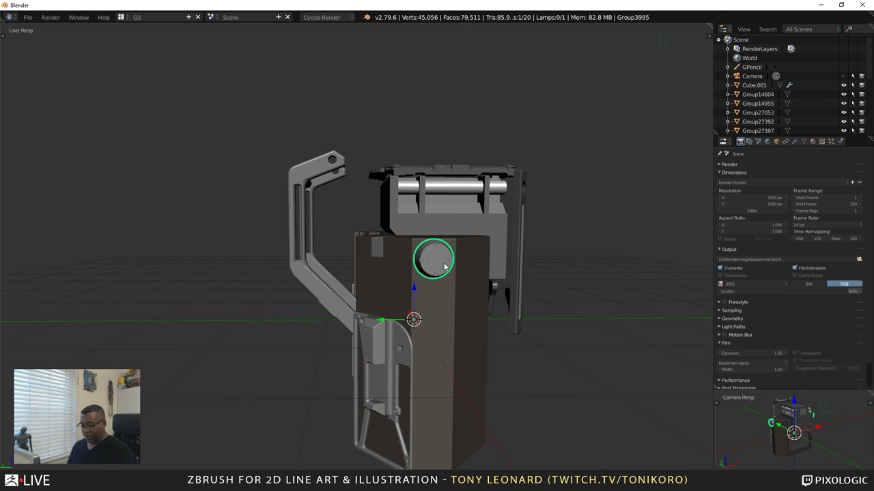
pyautogui.hotkey('alt', 'm')
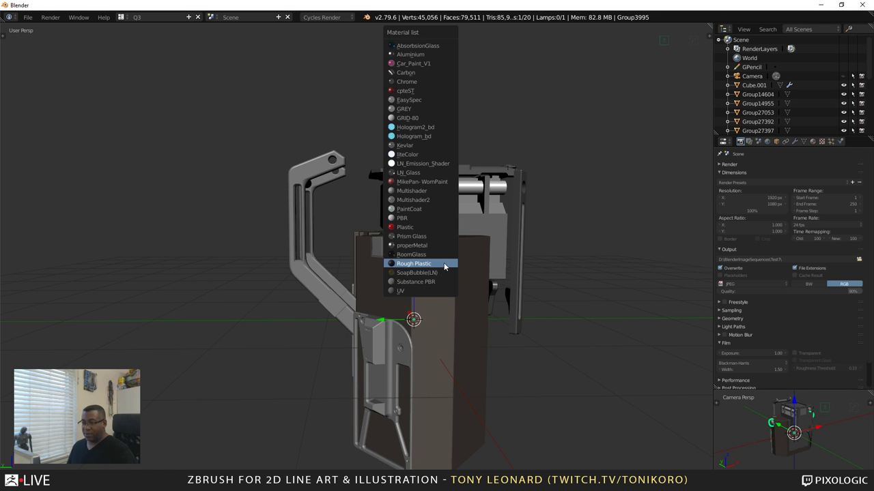
pyautogui.click(447, 189)
# Assign a light metal material to the perforated latch plates on the sides of the main body
pyautogui.moveTo(466, 215); pyautogui.dragTo(512, 269, button='middle')
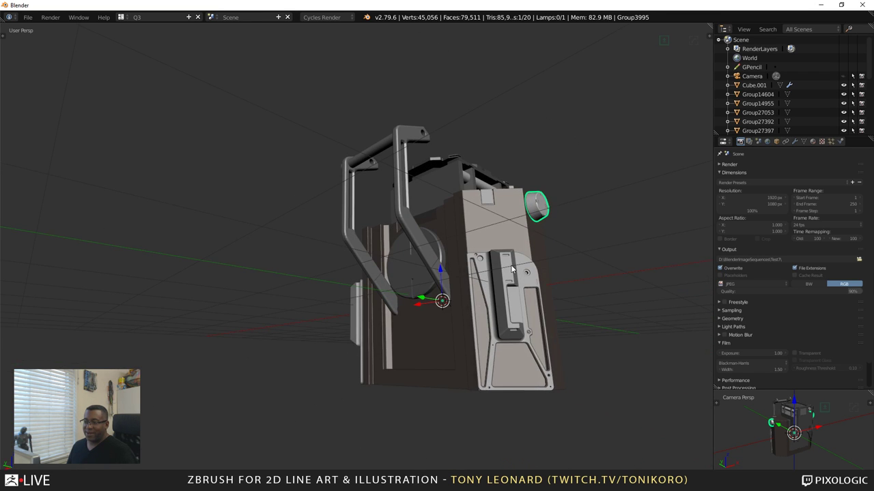
pyautogui.rightClick(512, 270)
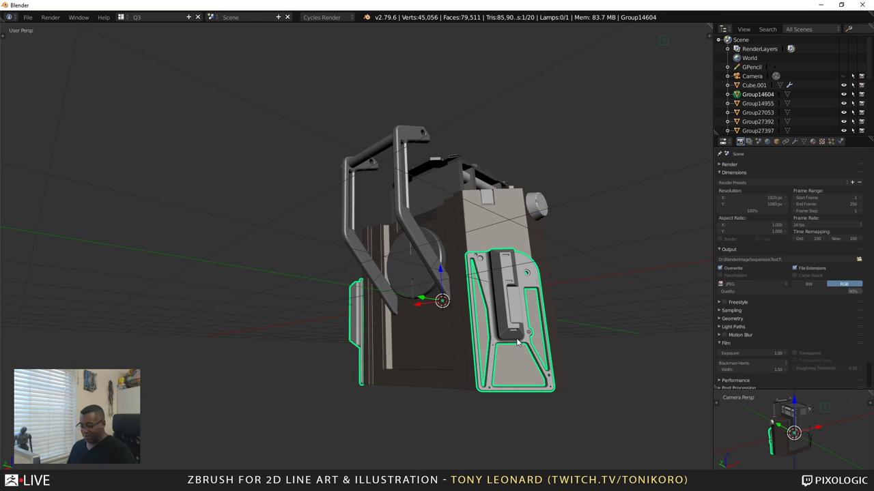
pyautogui.hotkey('shift', 'q')
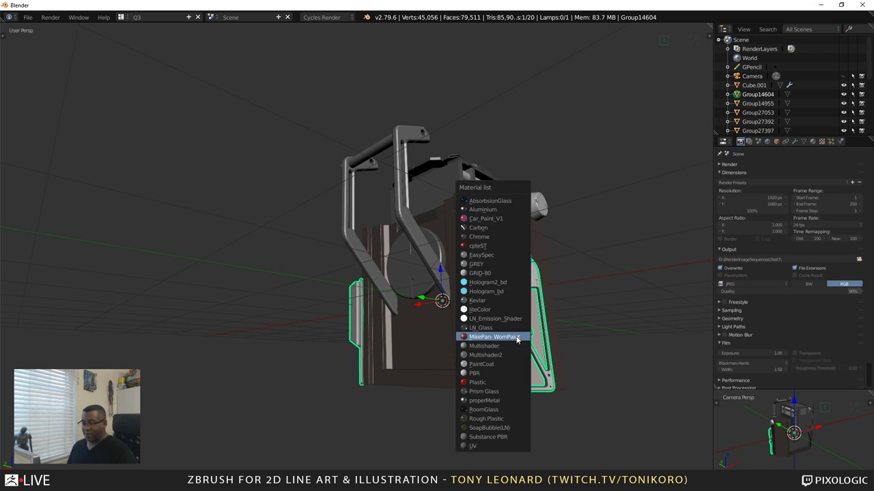
pyautogui.click(508, 220)
pyautogui.moveTo(508, 219); pyautogui.dragTo(515, 296, button='middle')
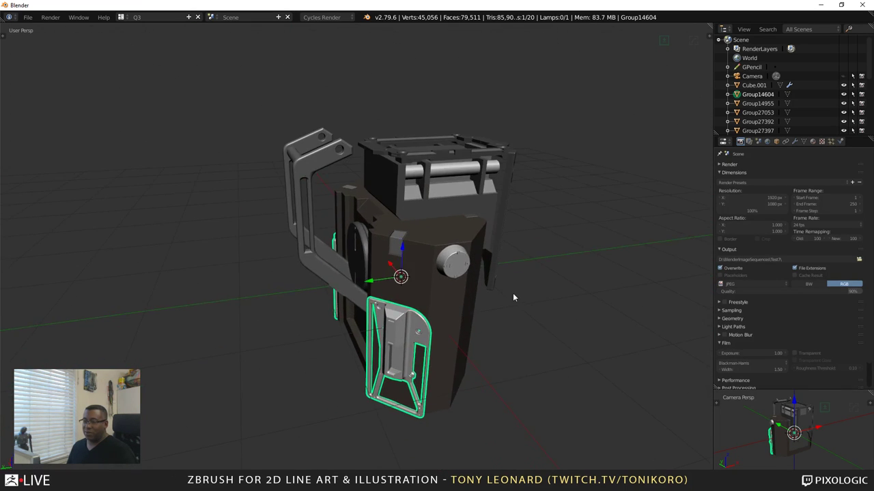
# Assign the Aluminium material to the small clips on the upper edges of the main body
pyautogui.scroll(5, 515, 296)
pyautogui.rightClick(537, 219)
pyautogui.scroll(-8, 533, 260)
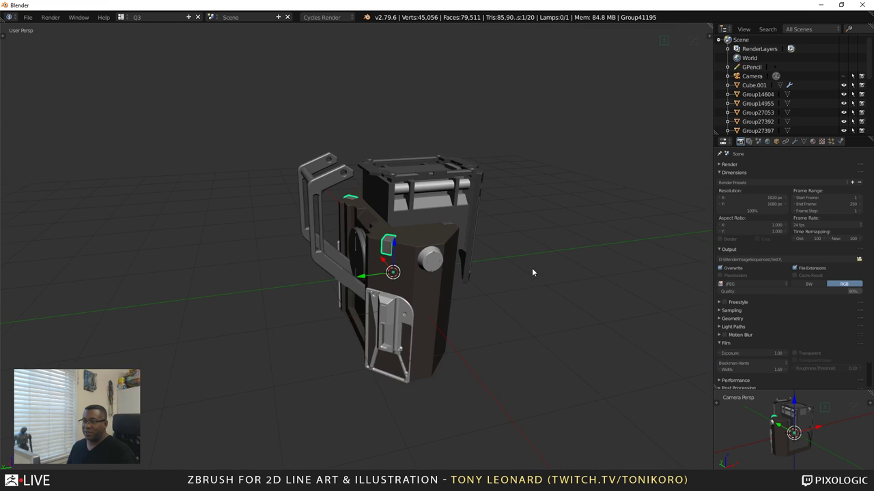
pyautogui.moveTo(532, 267); pyautogui.dragTo(367, 292, button='middle')
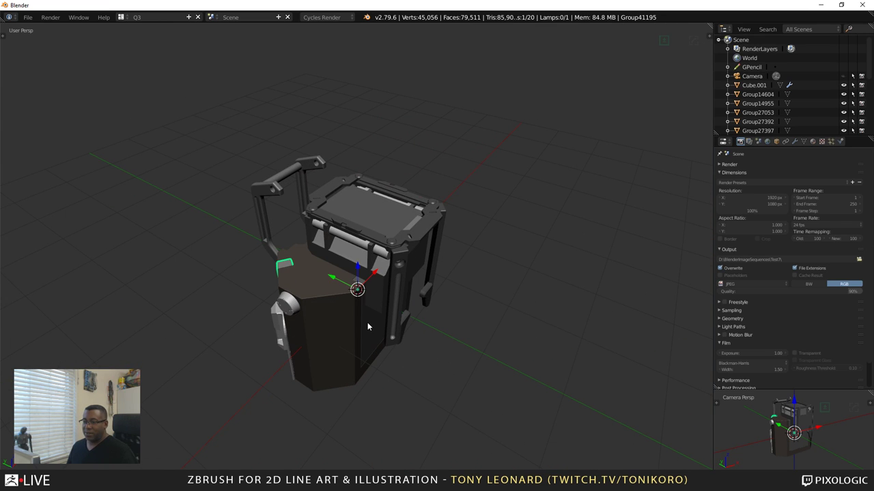
pyautogui.moveTo(367, 327); pyautogui.dragTo(535, 347, button='middle')
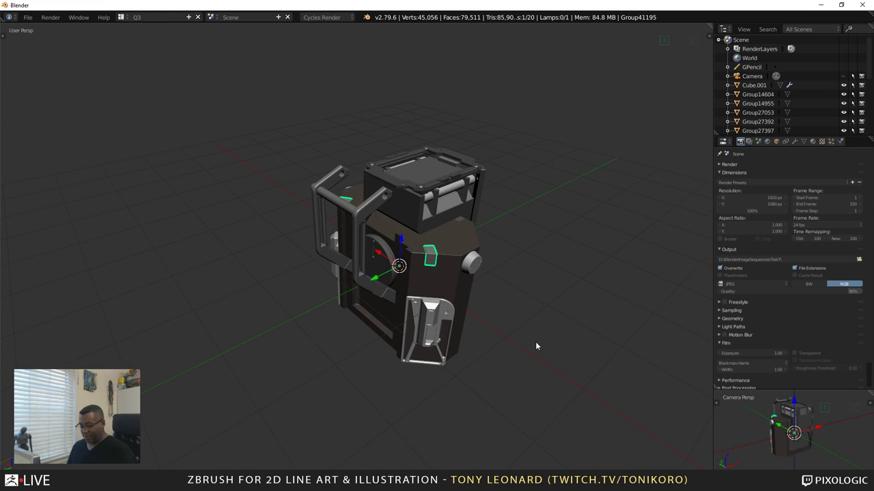
pyautogui.hotkey('alt', 'm')
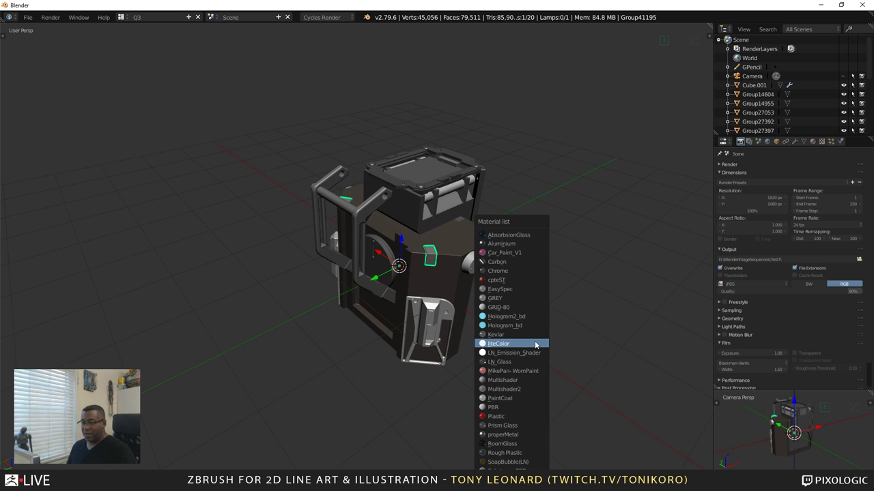
pyautogui.click(507, 245)
# Select all parts of the prop and start exporting them in Wavefront OBJ format
pyautogui.moveTo(542, 355); pyautogui.dragTo(425, 341, button='middle')
pyautogui.scroll(-3, 546, 335)
pyautogui.press('a')
pyautogui.scroll(4, 425, 342)
pyautogui.moveTo(532, 371); pyautogui.dragTo(586, 359, button='middle')
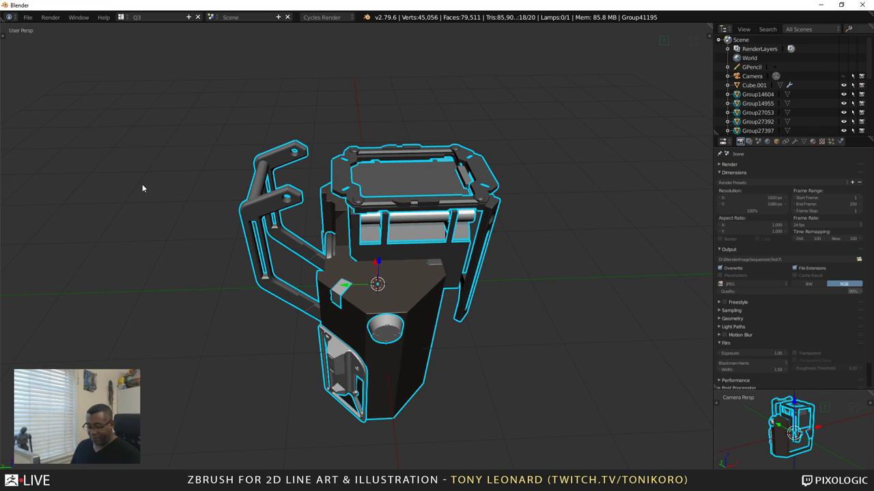
pyautogui.click(25, 18)
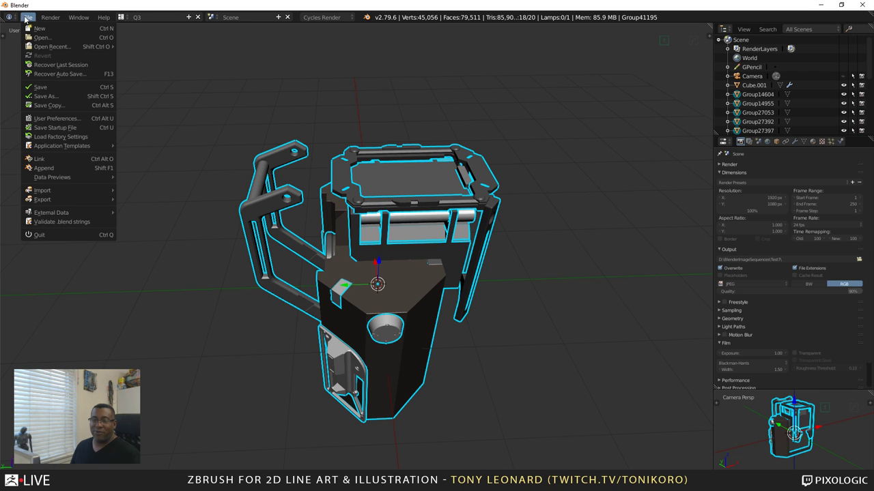
pyautogui.click(29, 19)
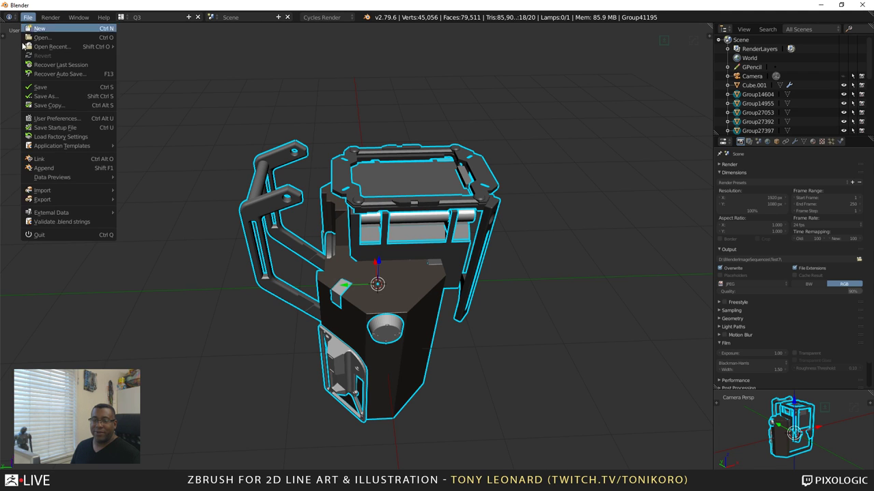
pyautogui.click(28, 17)
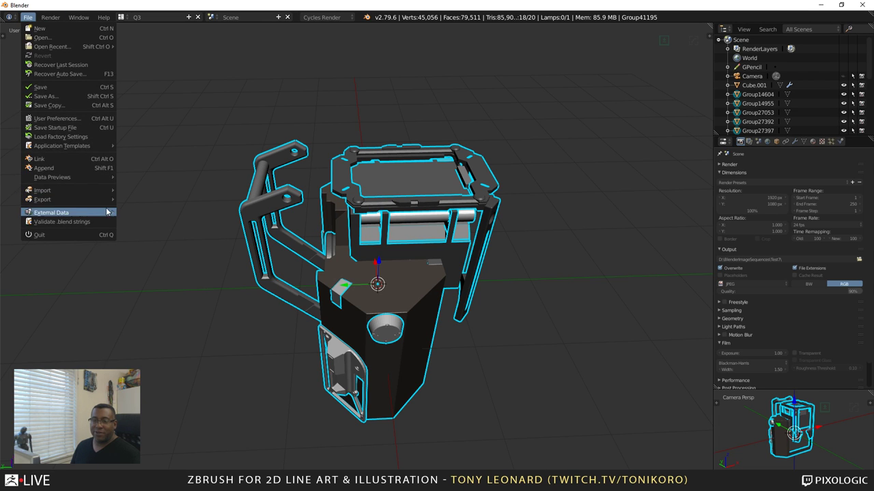
pyautogui.moveTo(106, 199)
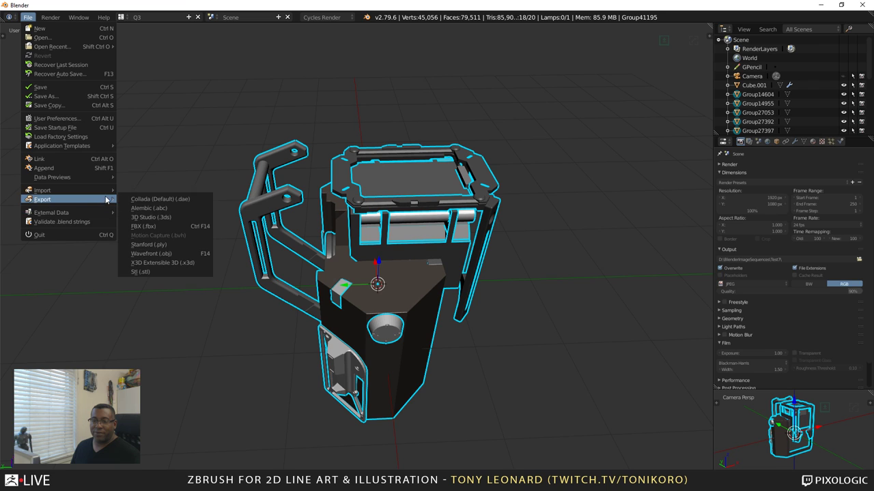
pyautogui.click(155, 253)
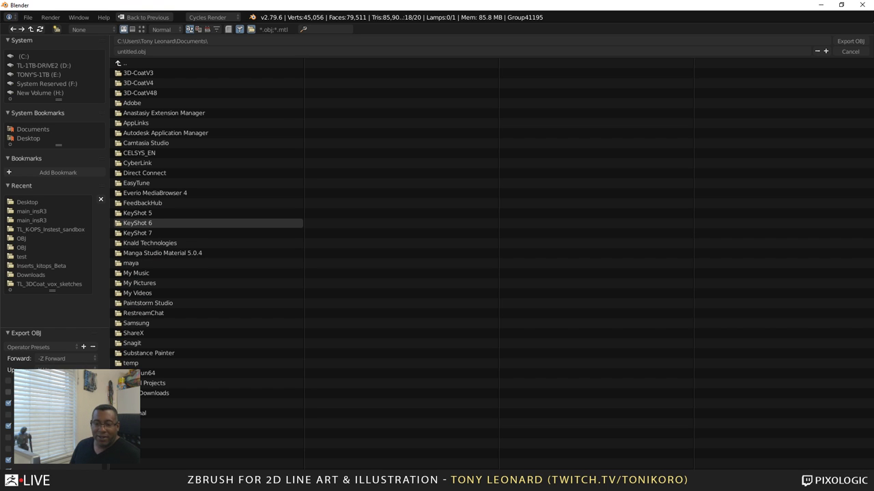
# Limit the OBJ export to the selected objects and review the remaining export options
pyautogui.scroll(-4, 56, 465)
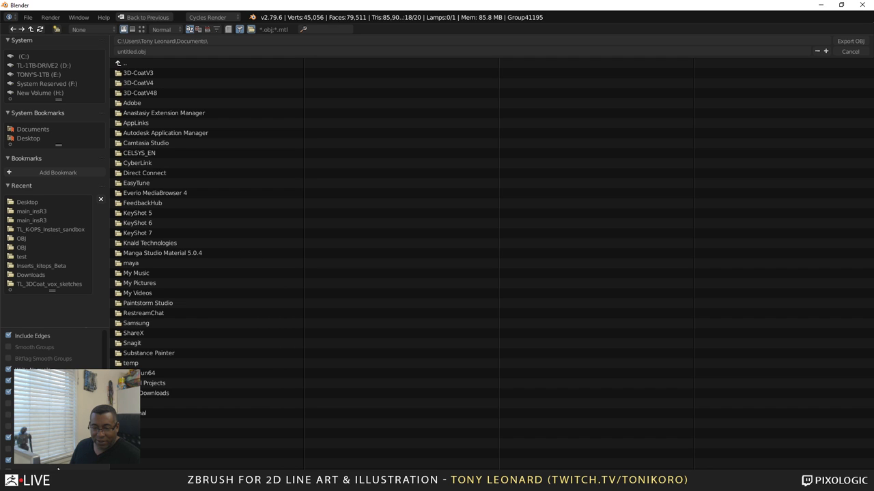
pyautogui.scroll(4, 69, 466)
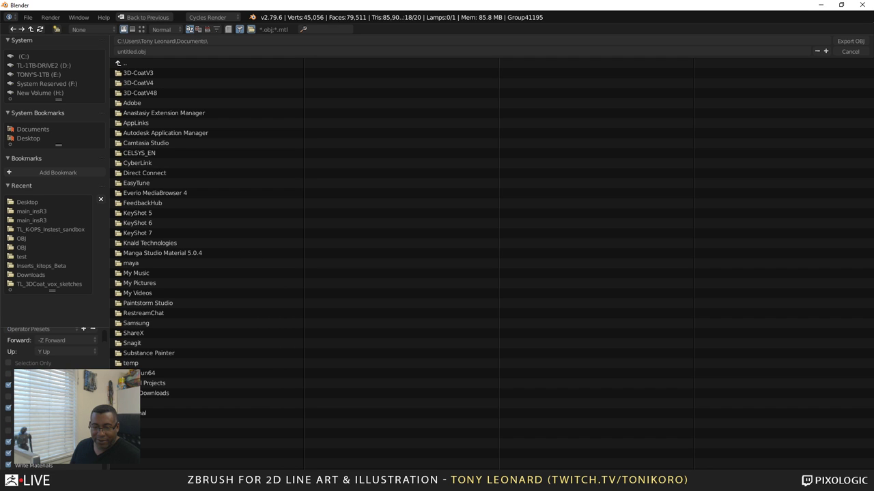
pyautogui.click(32, 362)
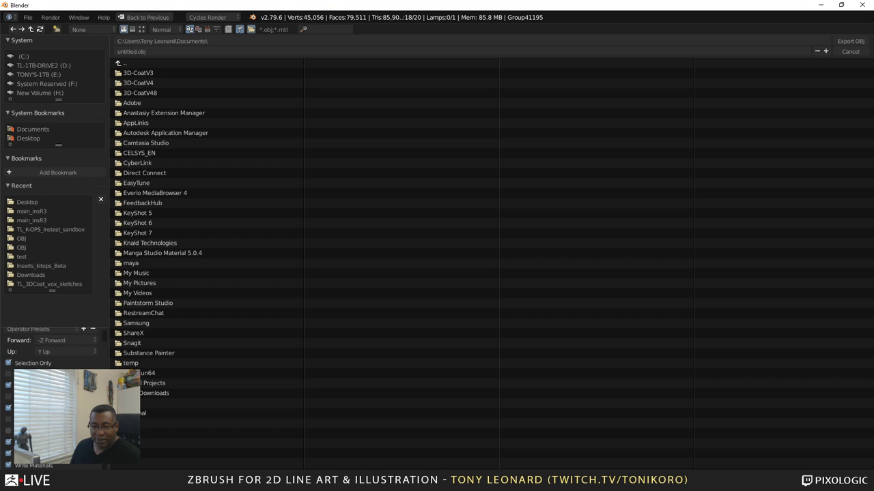
pyautogui.scroll(-1, 54, 399)
pyautogui.scroll(-1, 55, 400)
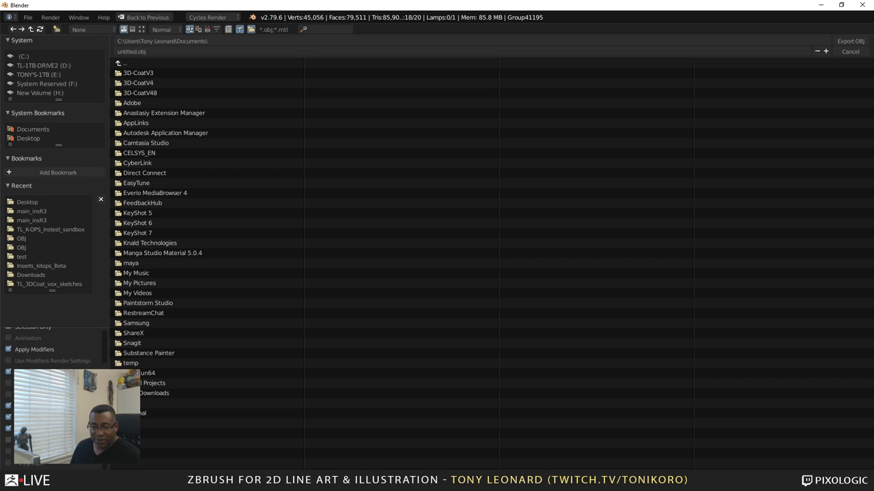
pyautogui.scroll(-3, 55, 399)
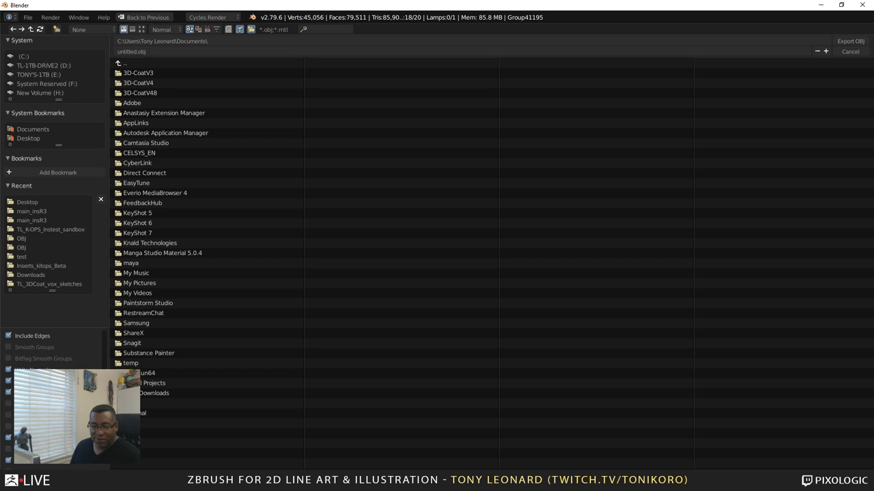
pyautogui.scroll(-1, 74, 468)
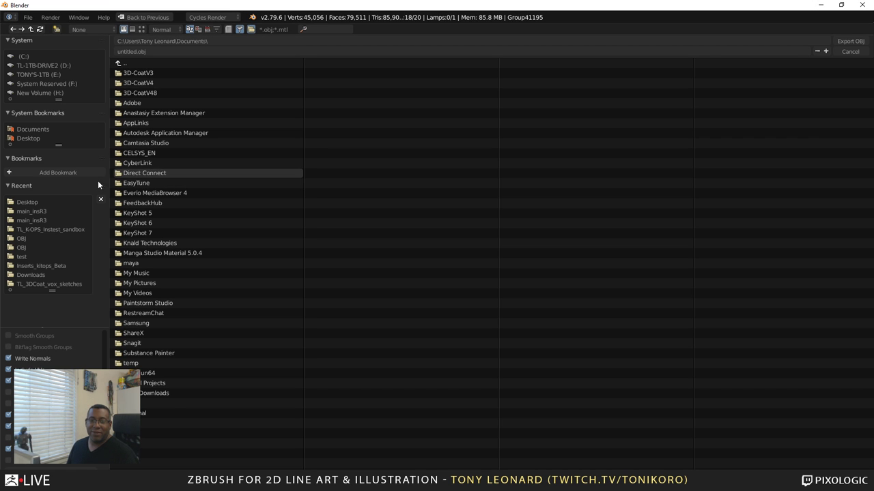
# Export the prop to the Desktop as Demo_prop_object_zblive01_2.OBJ, basing the name on the existing Demo_prop_object_zblive01.OBJ
pyautogui.click(28, 138)
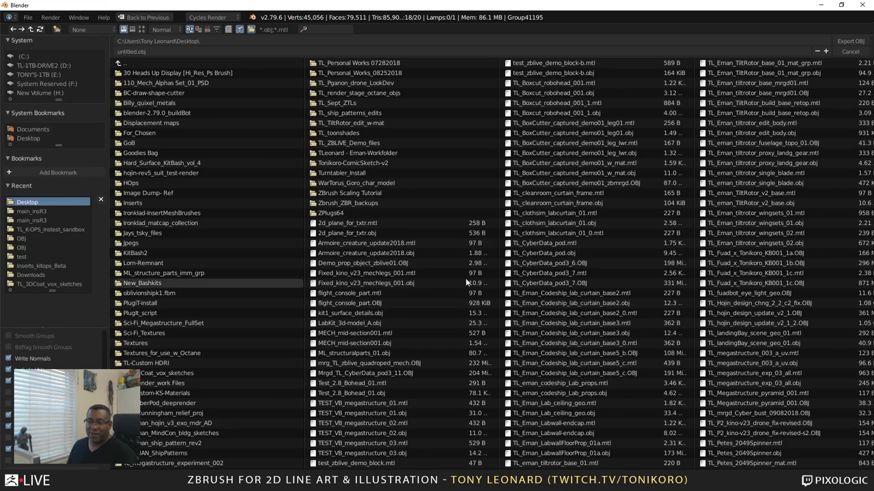
pyautogui.click(396, 263)
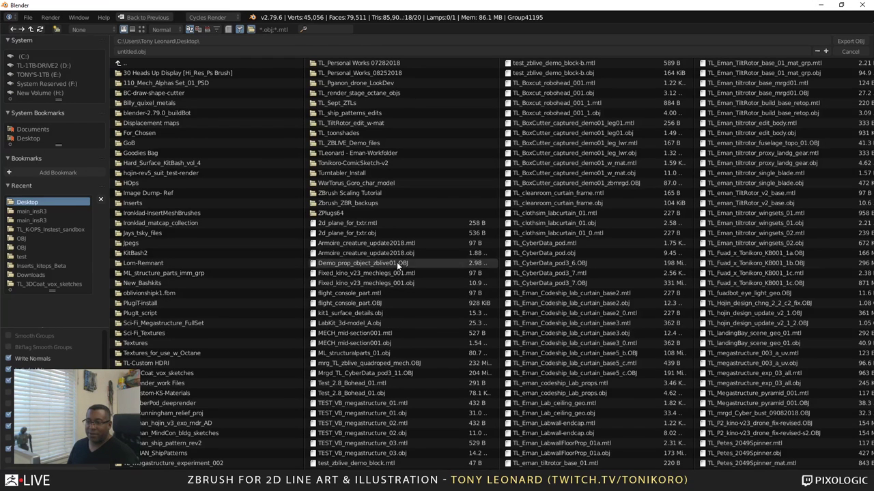
pyautogui.click(189, 53)
pyautogui.click(189, 52)
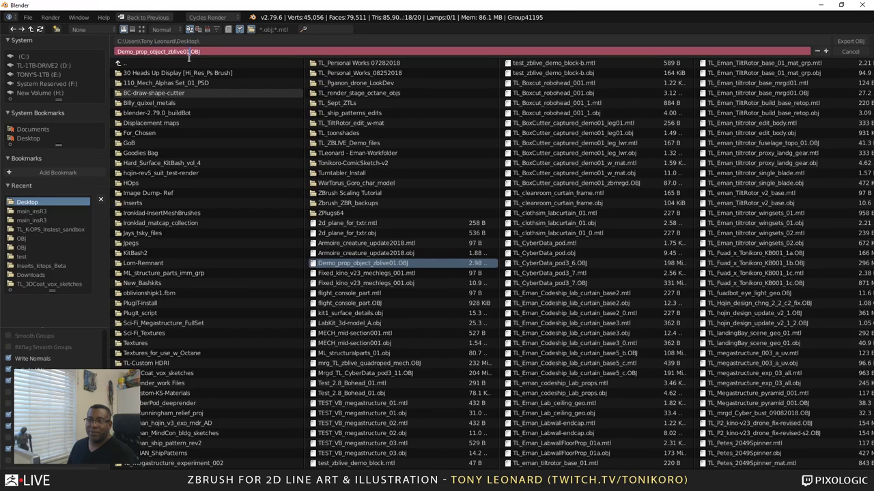
pyautogui.write('_')
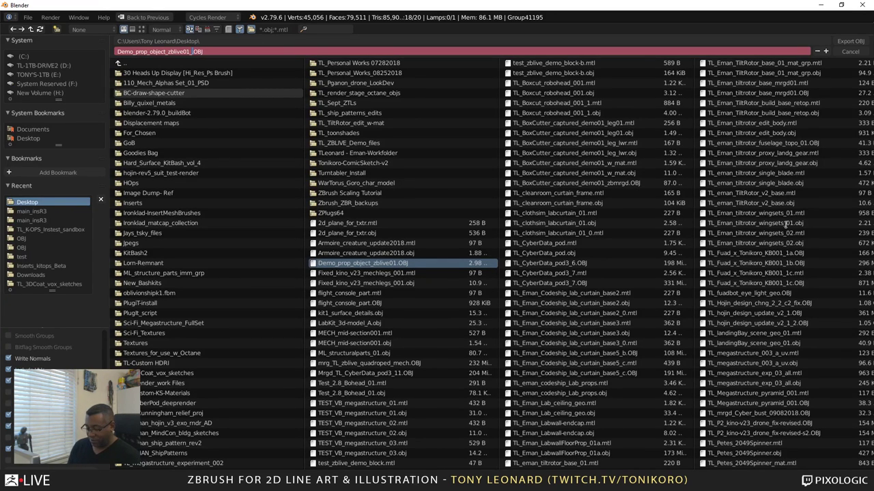
pyautogui.write('2')
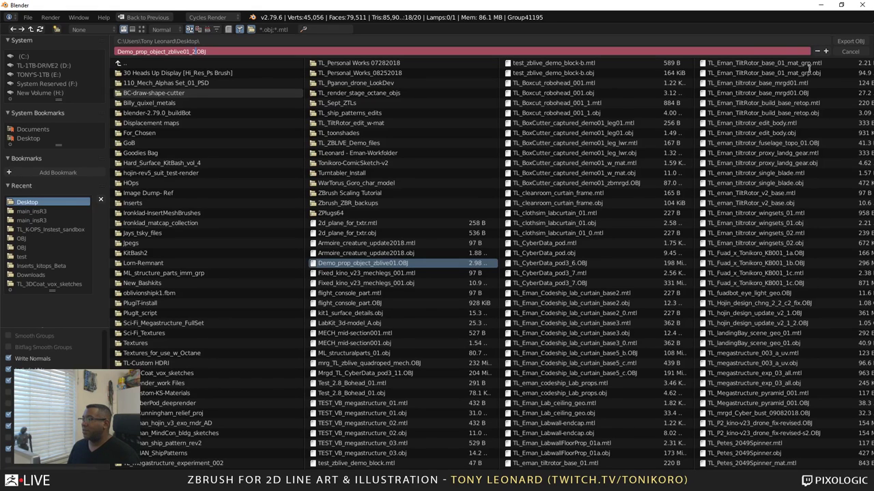
pyautogui.press('Return')
pyautogui.click(849, 41)
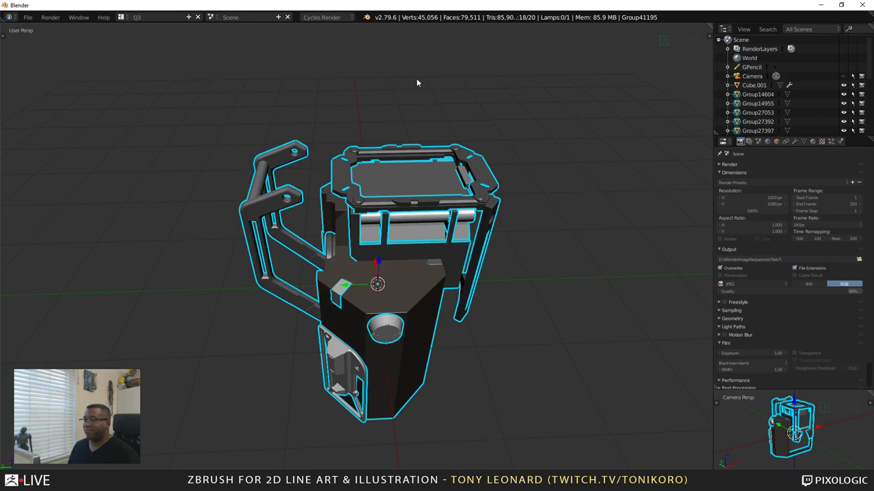
# Switch from Blender to OctaneVR and enlarge the node graph area
pyautogui.click(821, 6)
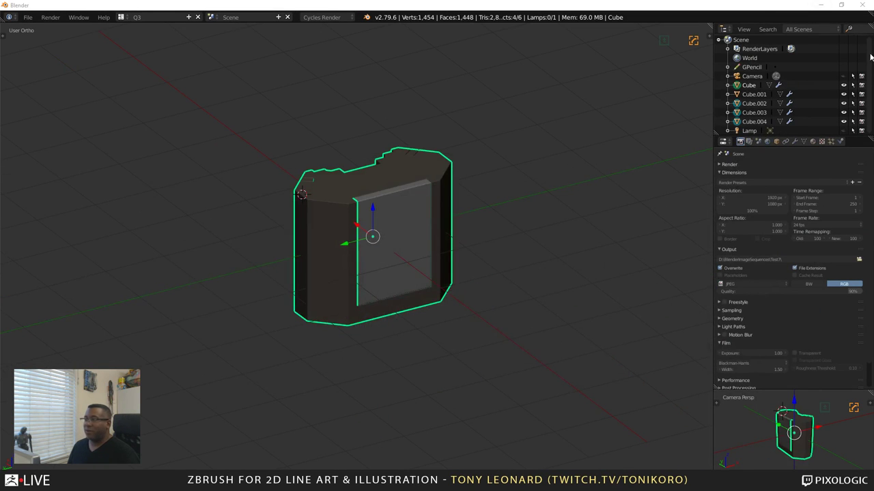
pyautogui.click(821, 6)
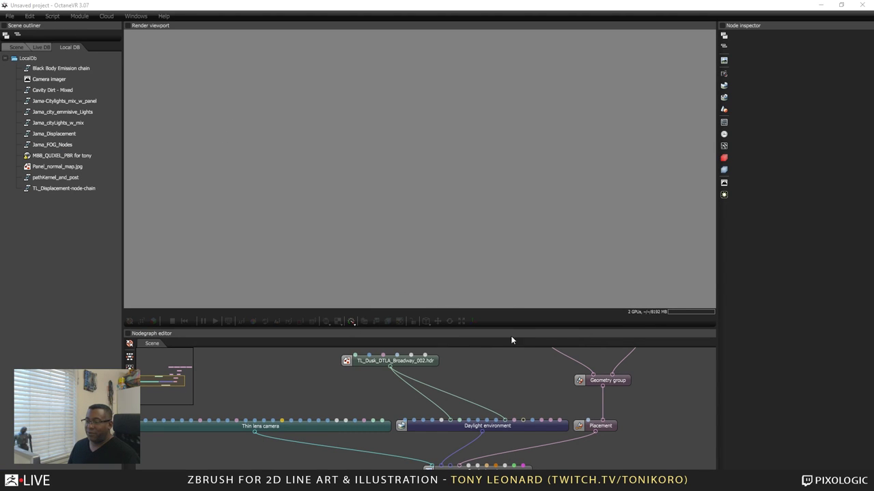
pyautogui.moveTo(517, 327); pyautogui.dragTo(524, 228)
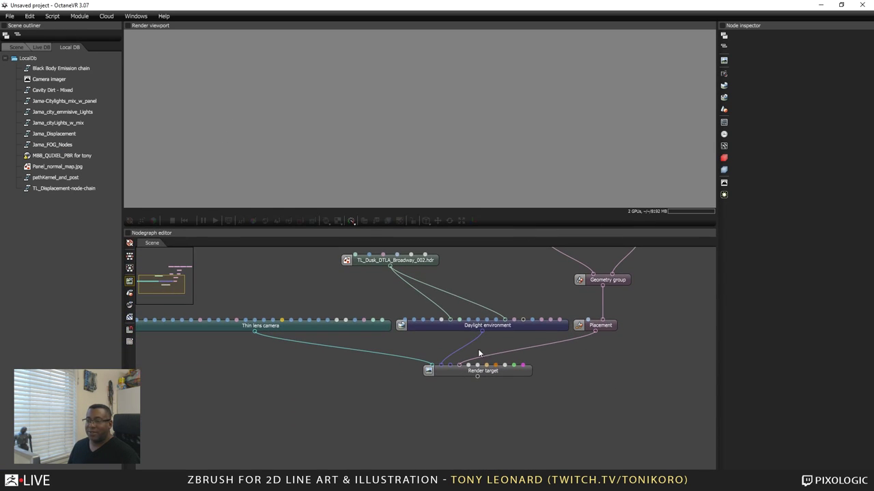
# Move the Render target node well below the Placement node and select it to render the scene
pyautogui.moveTo(291, 356); pyautogui.dragTo(458, 387)
pyautogui.moveTo(457, 387); pyautogui.dragTo(428, 365, button='middle')
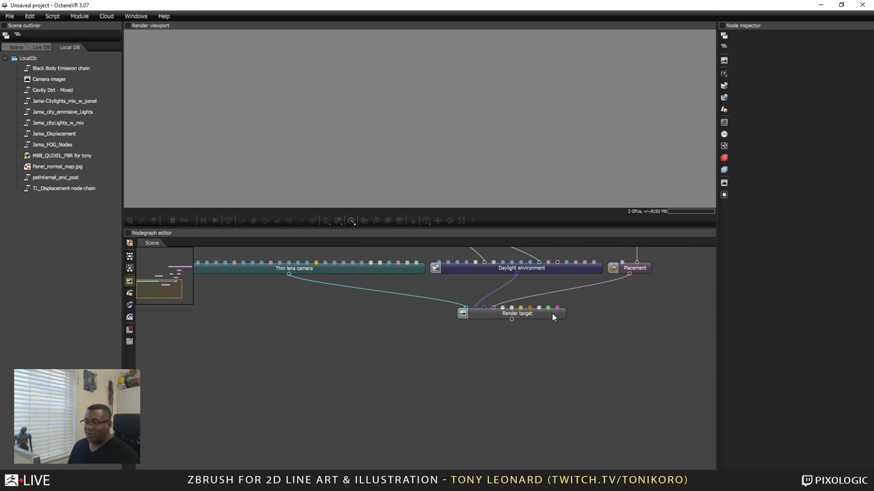
pyautogui.moveTo(550, 315); pyautogui.dragTo(635, 413)
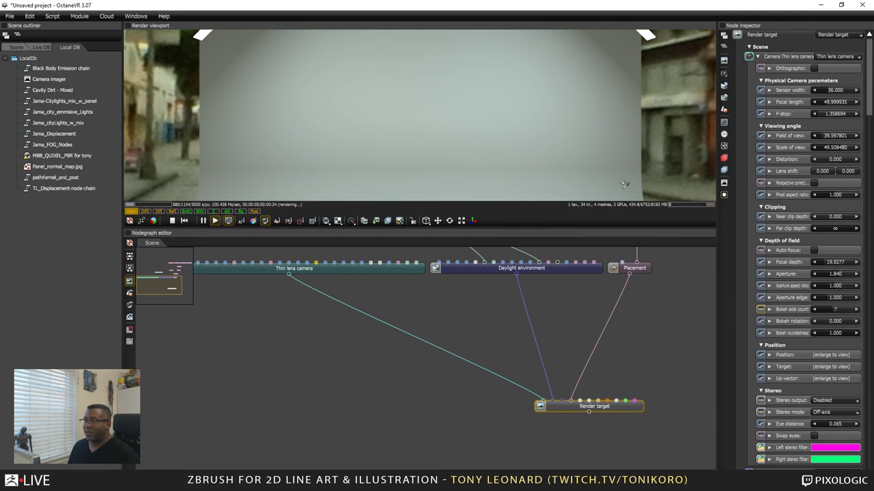
# Enlarge the render viewport and examine the curved backdrop and its light panels from several angles
pyautogui.moveTo(511, 230); pyautogui.dragTo(510, 342)
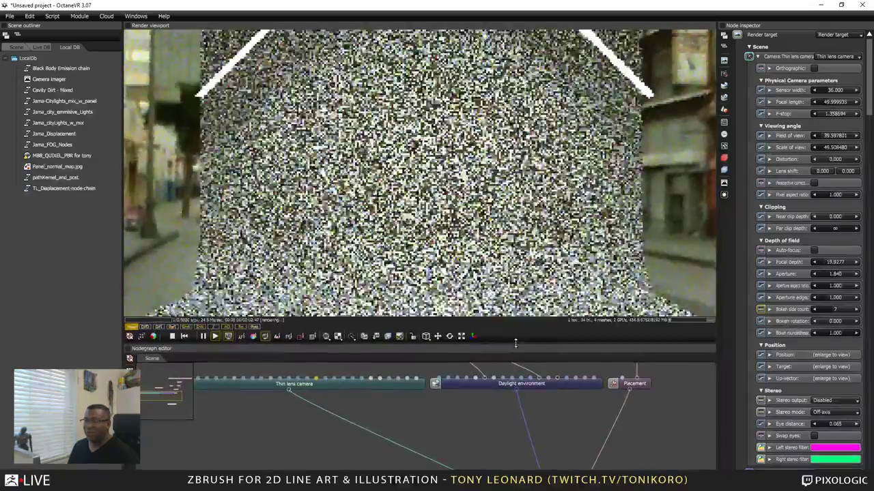
pyautogui.moveTo(382, 151); pyautogui.dragTo(552, 313)
pyautogui.scroll(-5, 499, 301)
pyautogui.moveTo(486, 279); pyautogui.dragTo(345, 226)
pyautogui.moveTo(468, 153); pyautogui.dragTo(468, 103)
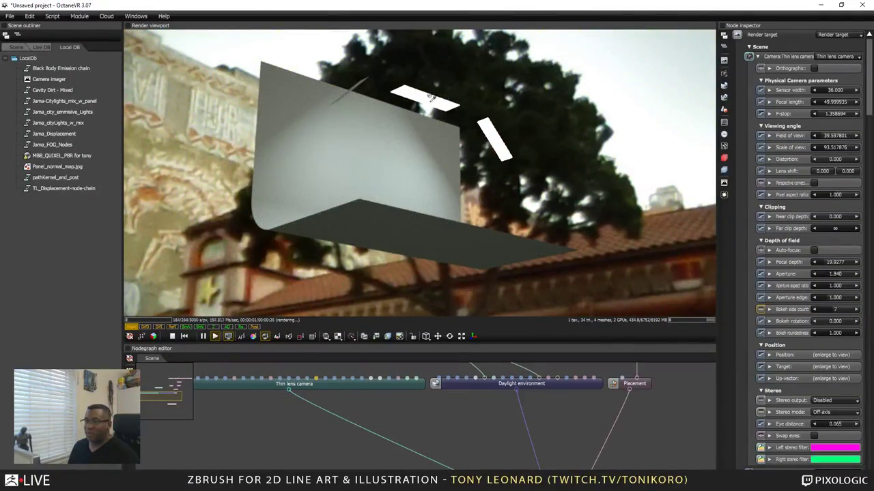
pyautogui.moveTo(361, 81); pyautogui.dragTo(311, 100)
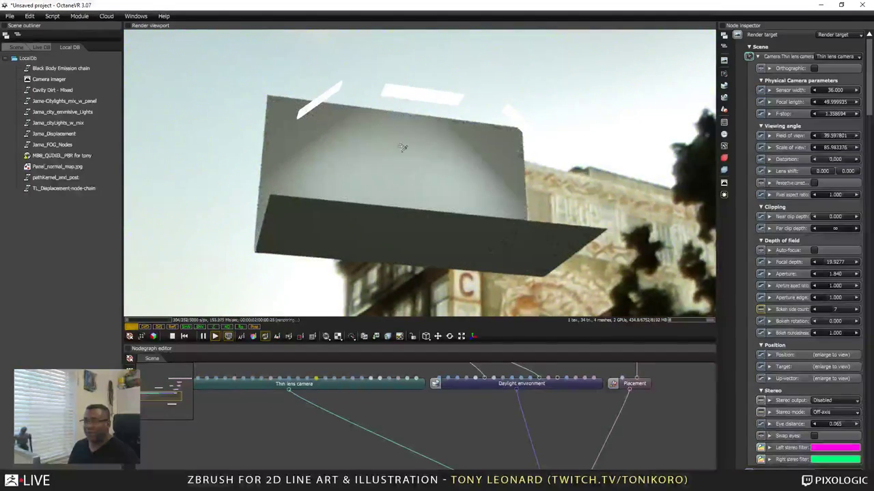
pyautogui.moveTo(403, 148); pyautogui.dragTo(500, 163)
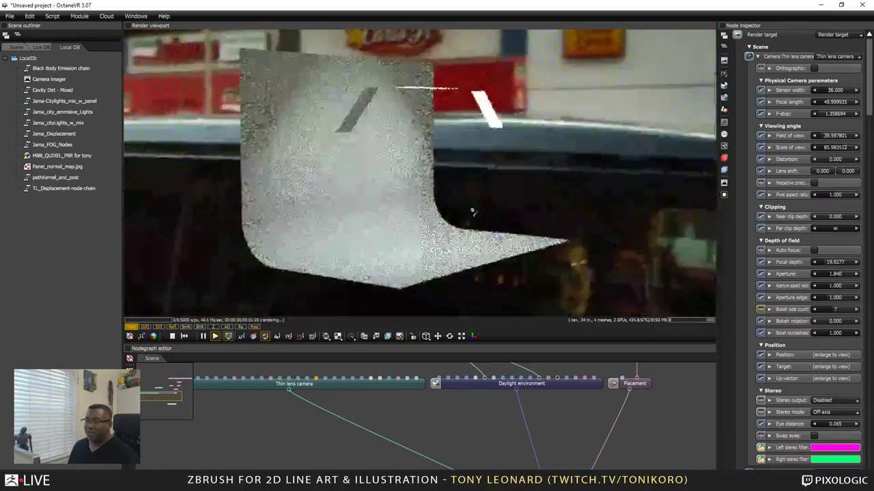
# Turn the render camera around the curved backdrop to a side-on view of it and its light panels
pyautogui.moveTo(455, 233); pyautogui.dragTo(456, 225)
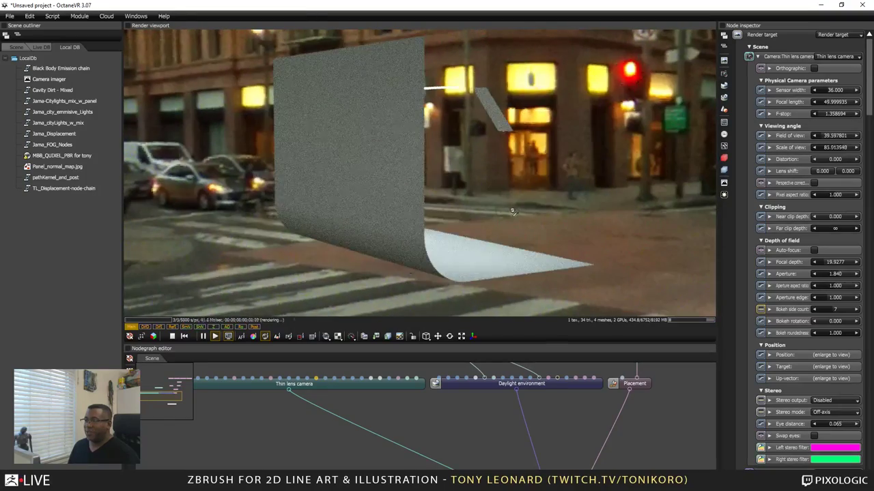
pyautogui.scroll(2, 516, 229)
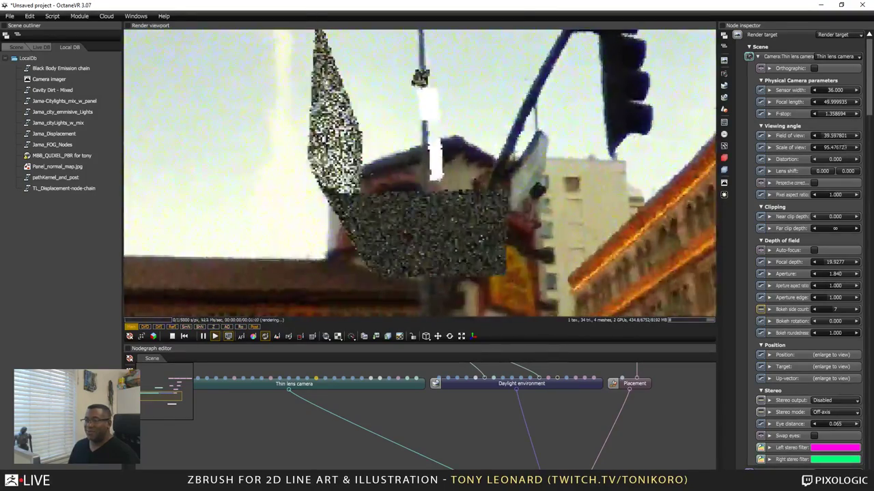
pyautogui.moveTo(517, 229); pyautogui.dragTo(555, 233)
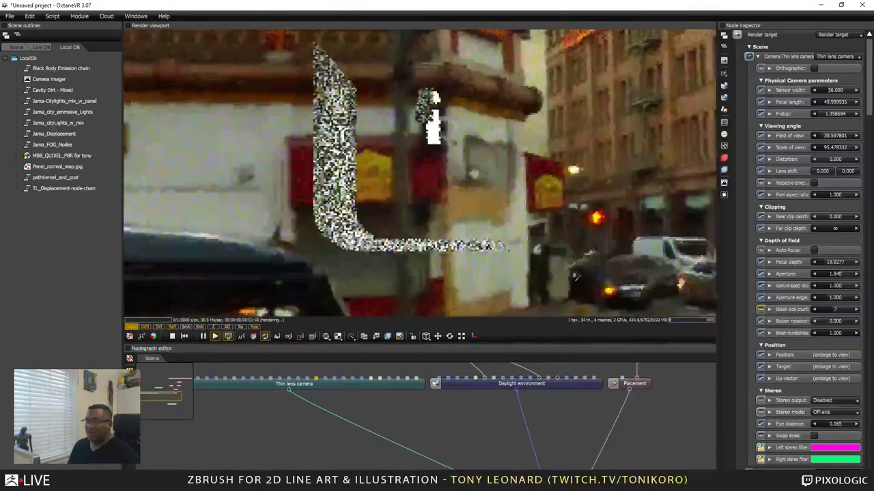
# Move the Thin lens camera and Daylight environment nodes down and to the left, closer to the Render target node
pyautogui.moveTo(460, 419); pyautogui.dragTo(454, 341)
pyautogui.moveTo(500, 433); pyautogui.dragTo(460, 399)
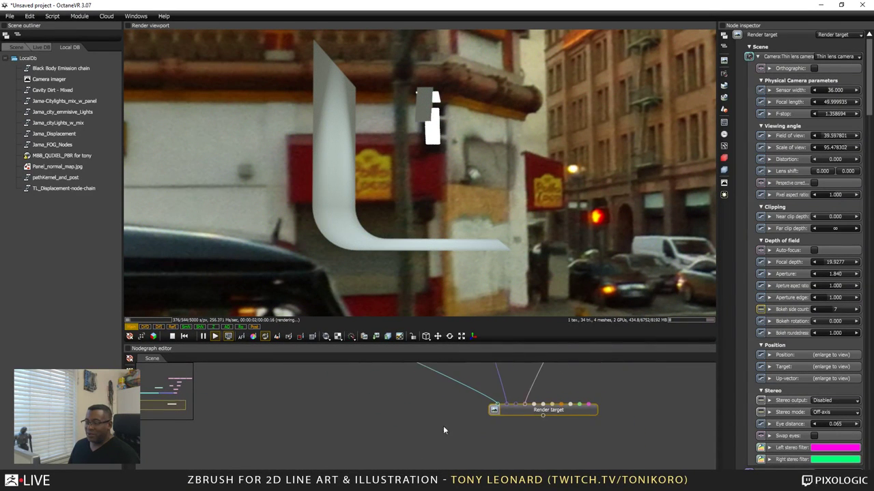
pyautogui.scroll(-5, 430, 397)
pyautogui.moveTo(400, 394); pyautogui.dragTo(416, 409)
pyautogui.moveTo(416, 408); pyautogui.dragTo(433, 410, button='middle')
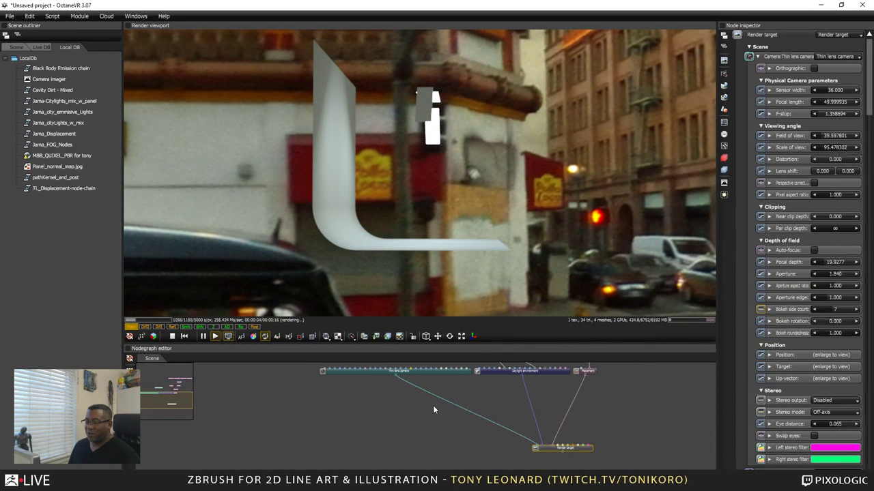
pyautogui.moveTo(443, 371); pyautogui.dragTo(410, 413)
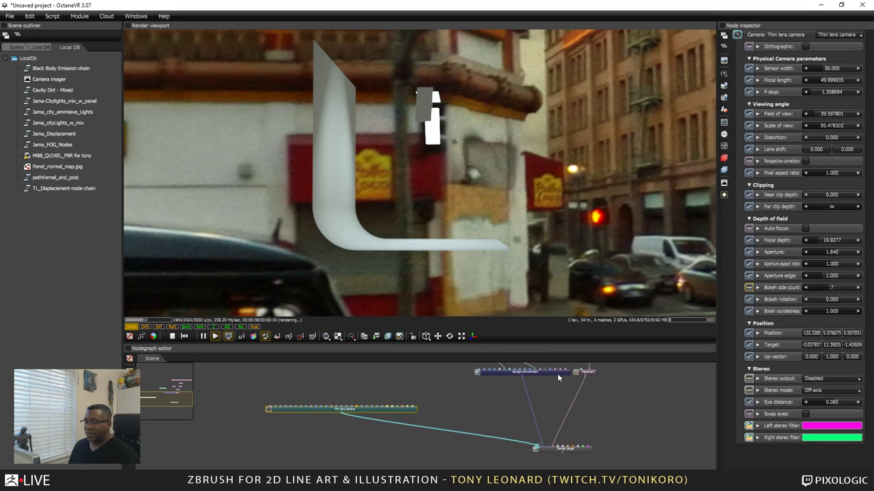
pyautogui.moveTo(558, 377); pyautogui.dragTo(517, 408)
# Move the TL_Dusk_DTLA_Broadway_002.hdr image node slightly left, above the Daylight environment node
pyautogui.moveTo(536, 402); pyautogui.dragTo(496, 444, button='middle')
pyautogui.moveTo(499, 399); pyautogui.dragTo(498, 422, button='middle')
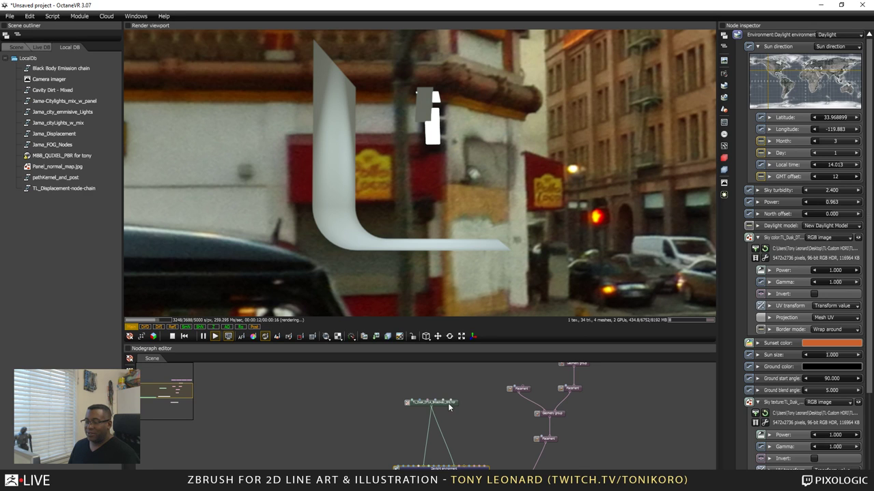
pyautogui.moveTo(440, 404); pyautogui.dragTo(421, 410)
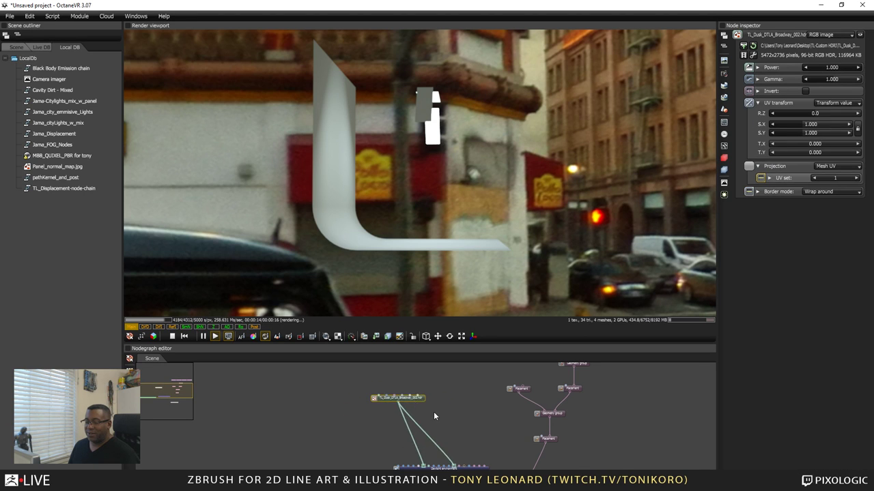
pyautogui.scroll(3, 434, 411)
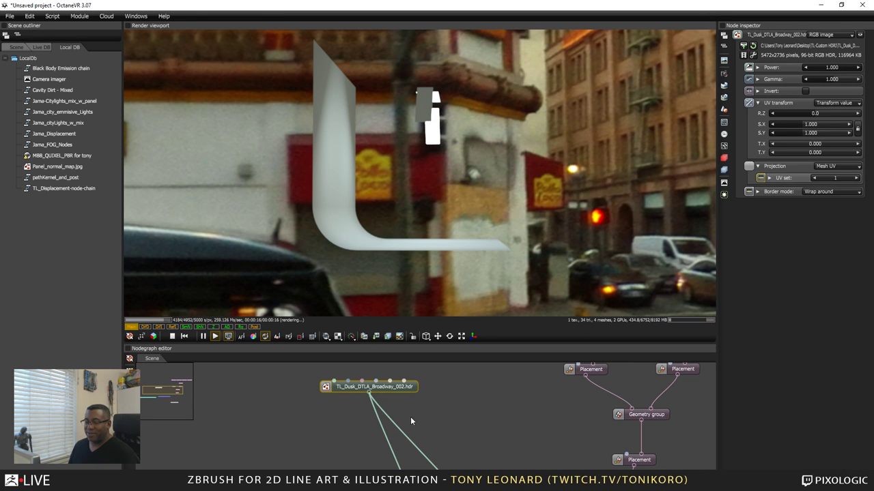
pyautogui.moveTo(453, 435); pyautogui.dragTo(429, 347, button='middle')
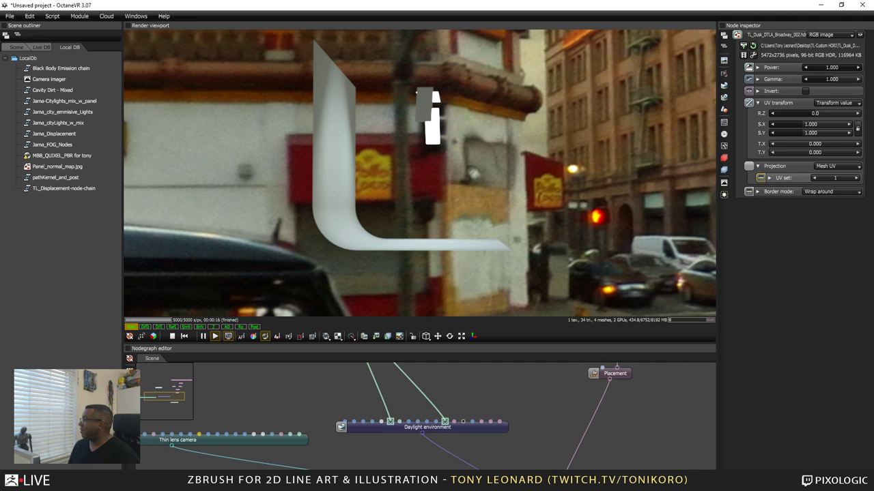
pyautogui.hotkey('alt', 'Tab')
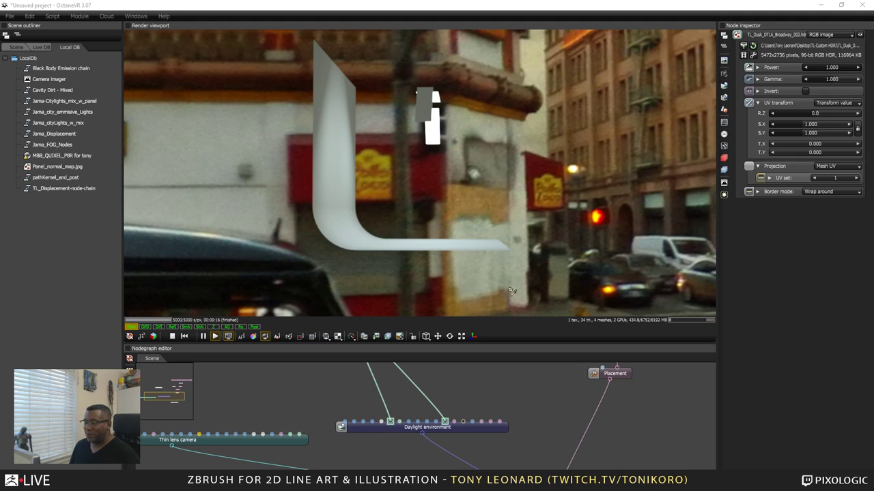
# Enlarge the node graph area and move the final Placement node further below the Geometry group that feeds it
pyautogui.scroll(-2, 506, 254)
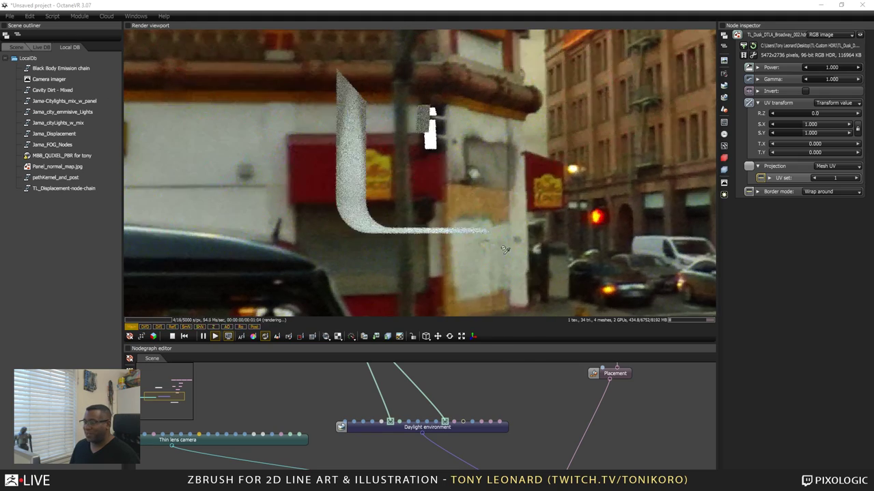
pyautogui.scroll(2, 505, 250)
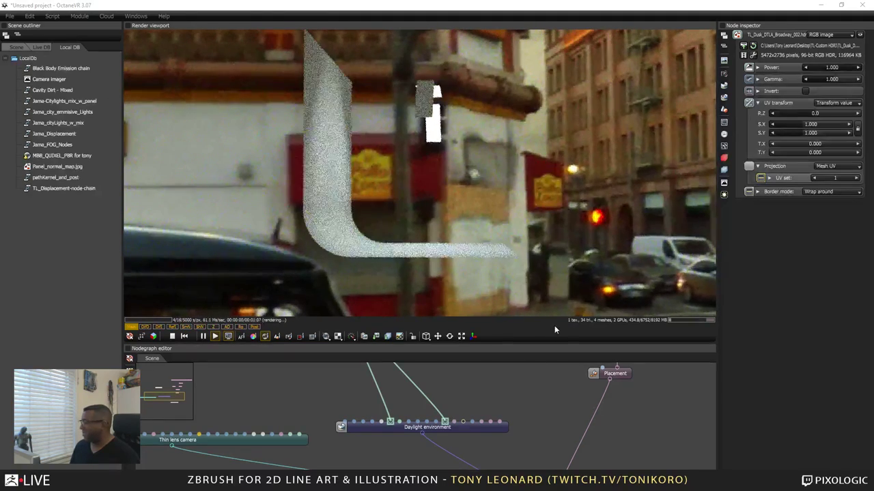
pyautogui.moveTo(553, 343); pyautogui.dragTo(553, 282)
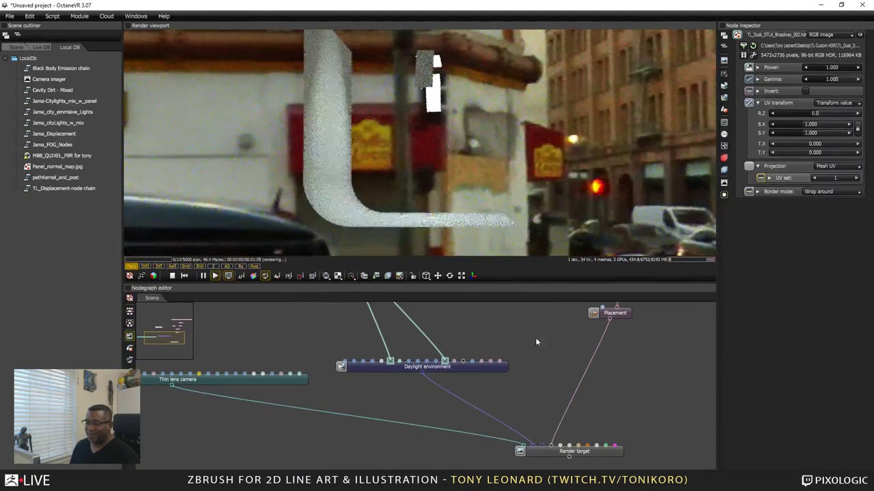
pyautogui.moveTo(567, 341); pyautogui.dragTo(521, 366)
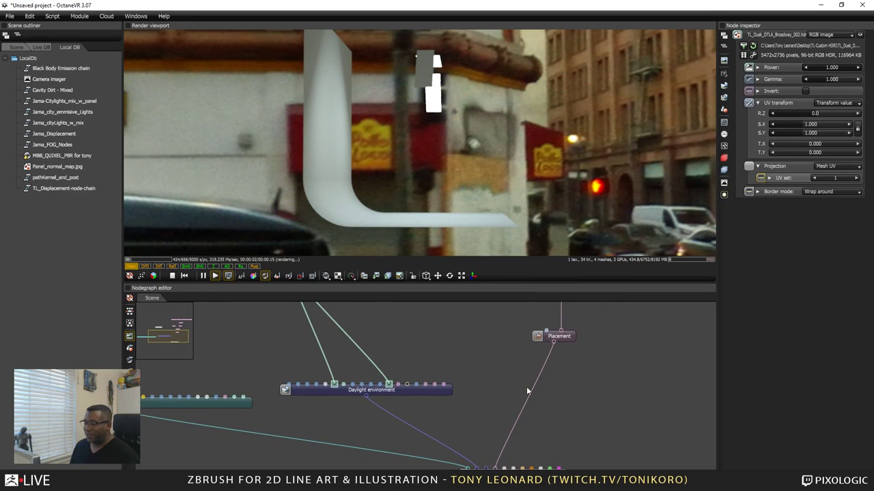
pyautogui.moveTo(501, 400); pyautogui.dragTo(485, 341)
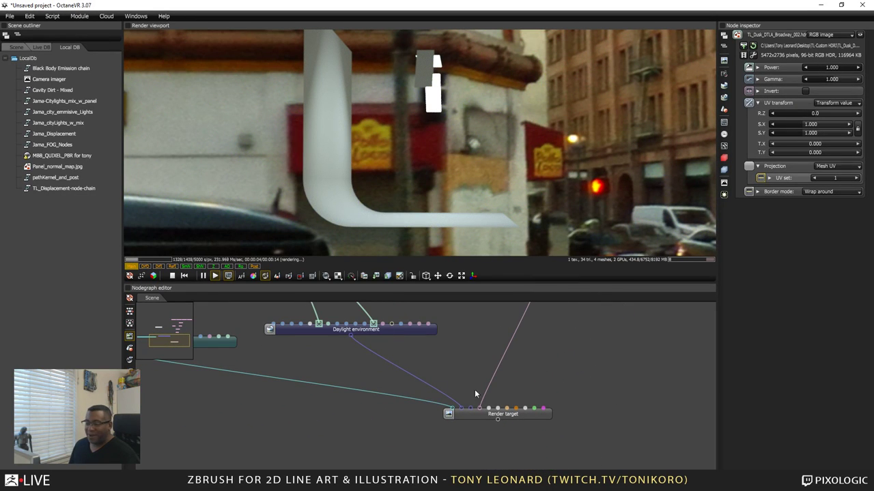
pyautogui.moveTo(593, 324); pyautogui.dragTo(516, 377)
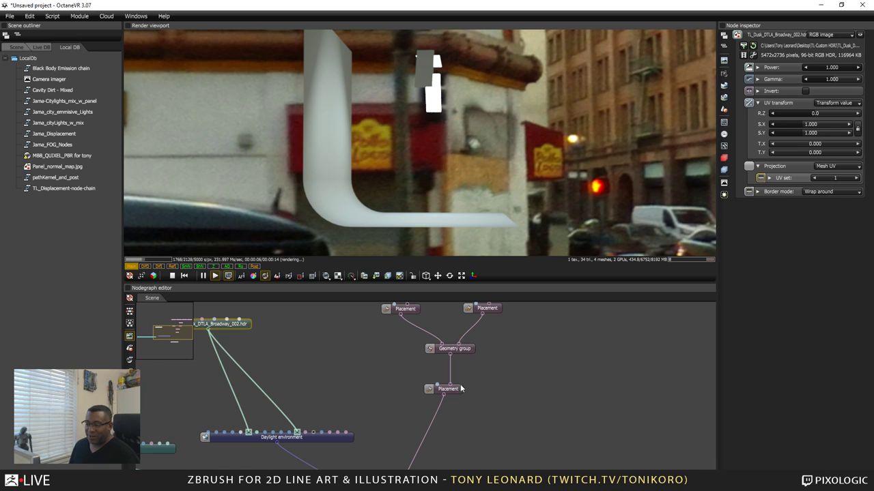
pyautogui.moveTo(456, 392); pyautogui.dragTo(466, 414)
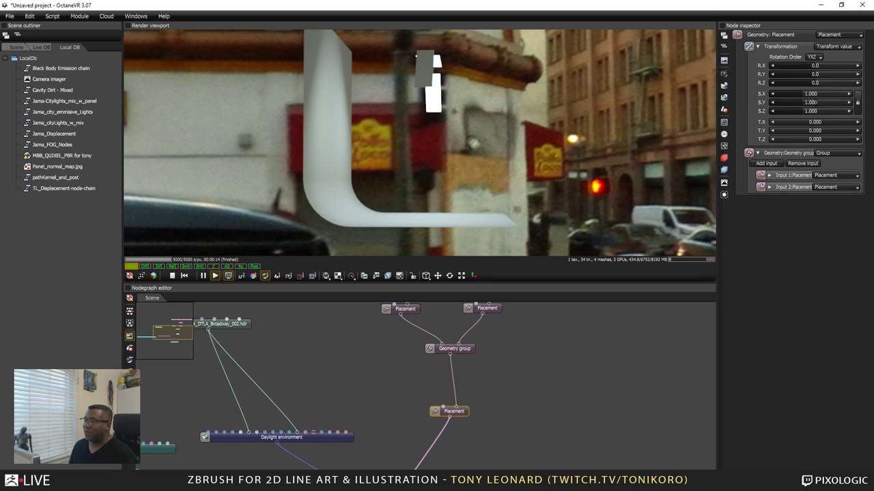
# Try a uniform scale of 1.230 on the final Placement node and undo it
pyautogui.moveTo(807, 102); pyautogui.dragTo(805, 99)
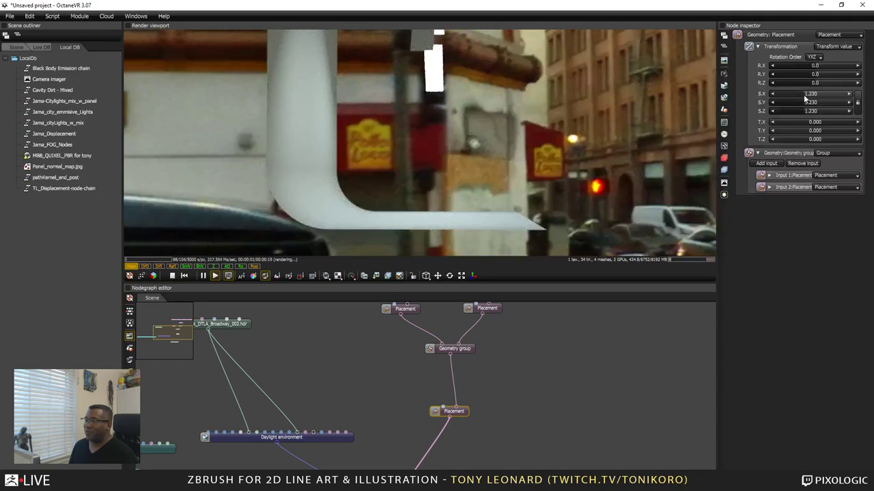
pyautogui.hotkey('ctrl', 'z')
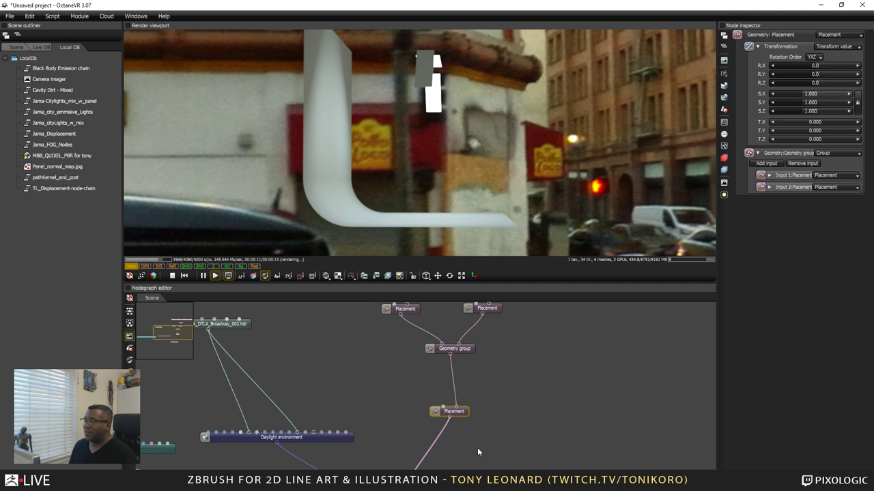
# Examine the lower Geometry group and trace the Placement and mesh nodes that feed into it
pyautogui.moveTo(499, 454)
pyautogui.mouseDown()
pyautogui.moveTo(484, 391)
pyautogui.moveTo(484, 453)
pyautogui.mouseUp()
pyautogui.moveTo(464, 352); pyautogui.dragTo(454, 380)
pyautogui.rightClick(417, 368)
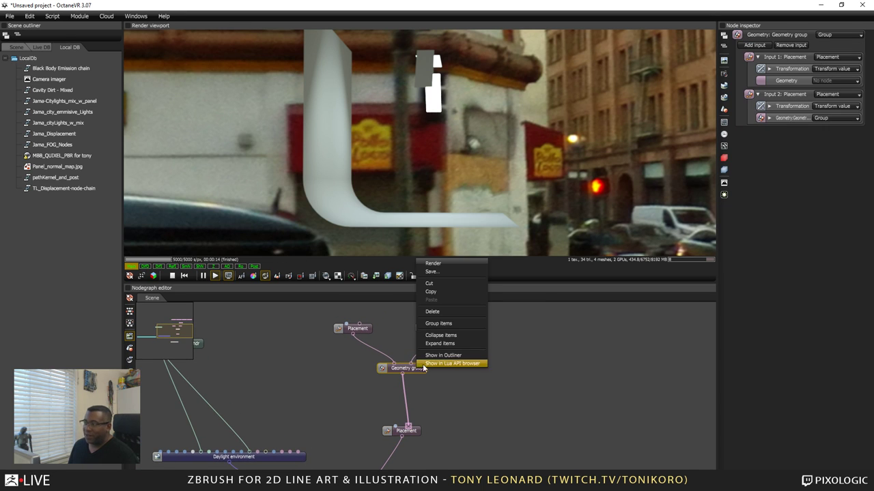
pyautogui.click(415, 423)
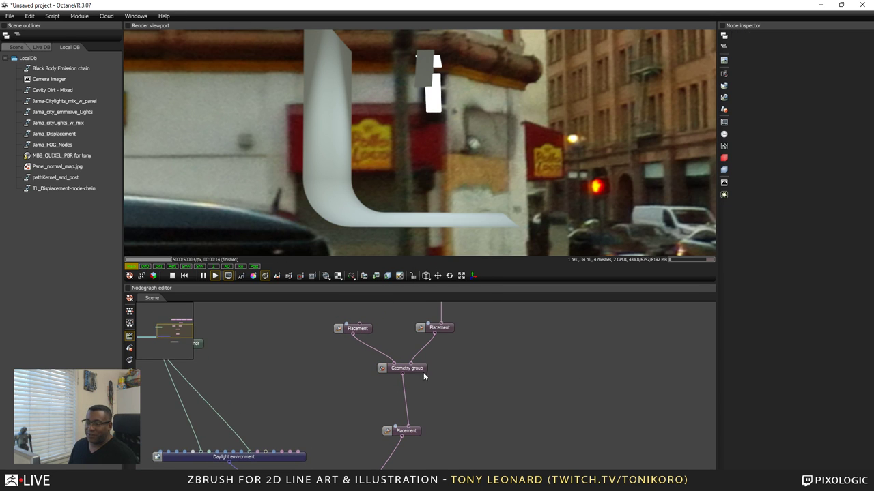
pyautogui.moveTo(484, 411); pyautogui.dragTo(471, 444)
pyautogui.moveTo(445, 398); pyautogui.dragTo(465, 450)
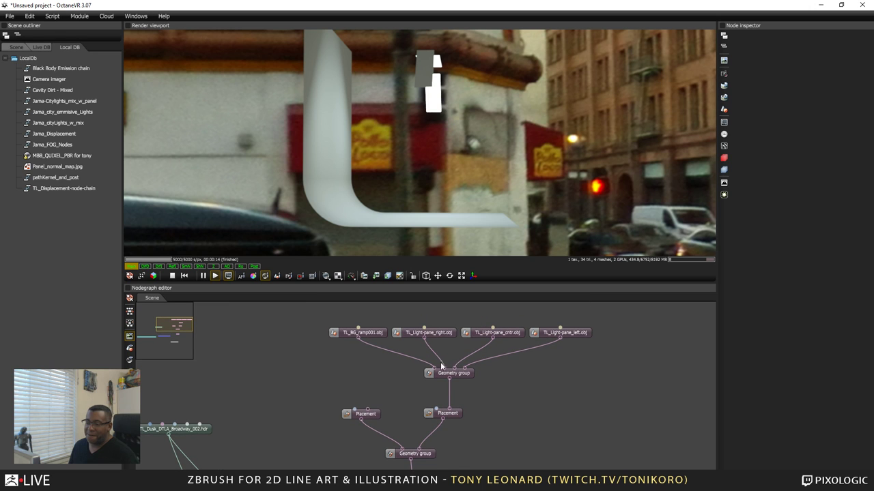
pyautogui.moveTo(528, 469); pyautogui.dragTo(497, 443)
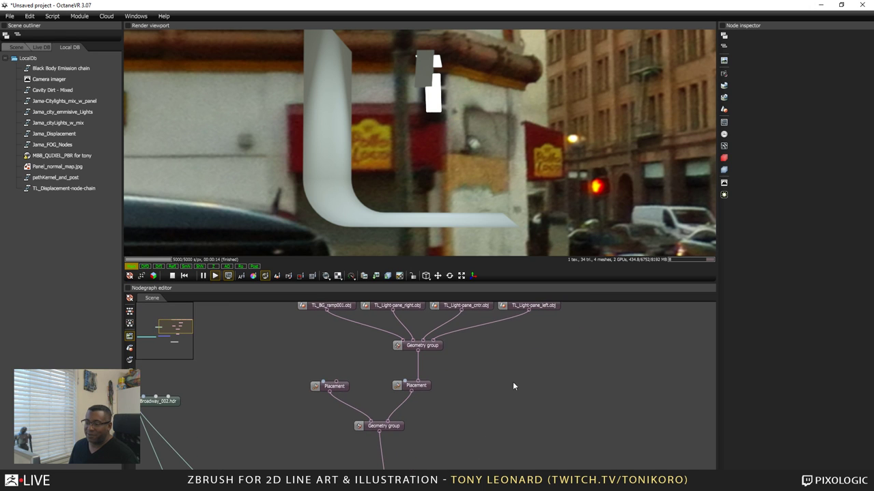
pyautogui.moveTo(471, 421); pyautogui.dragTo(474, 397, button='middle')
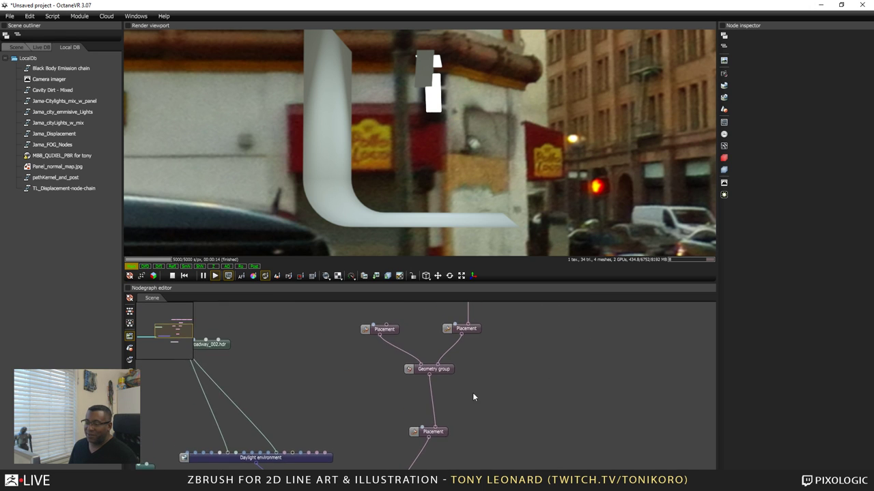
# Inspect the settings of the stage's Placement node and of the Geometry group combining the ramp and three light-pane meshes
pyautogui.click(478, 327)
pyautogui.moveTo(576, 345); pyautogui.dragTo(507, 325, button='middle')
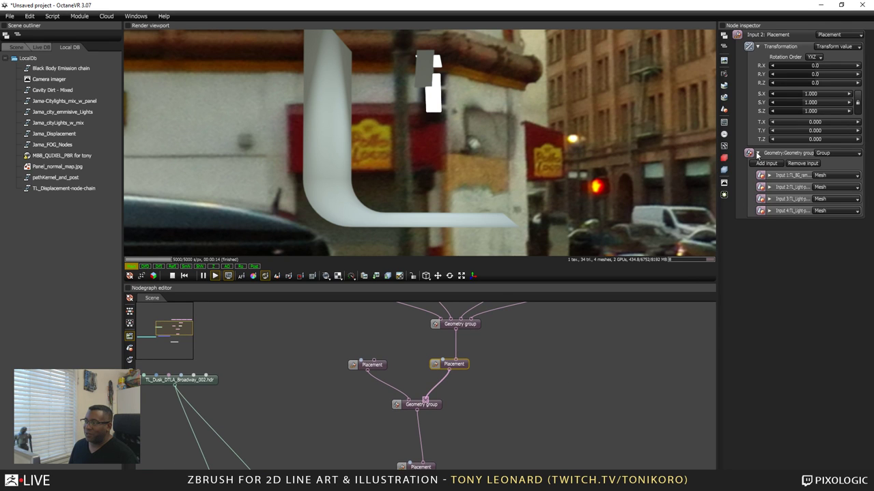
pyautogui.moveTo(490, 435); pyautogui.dragTo(486, 470, button='middle')
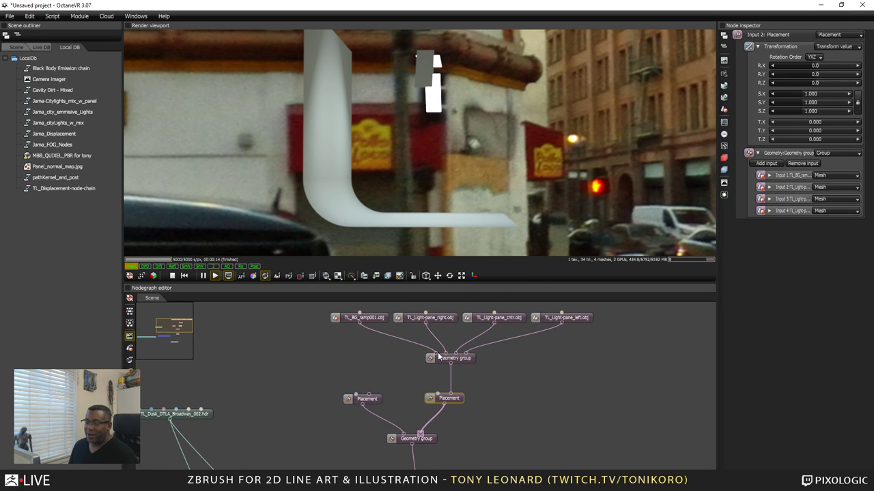
pyautogui.click(468, 359)
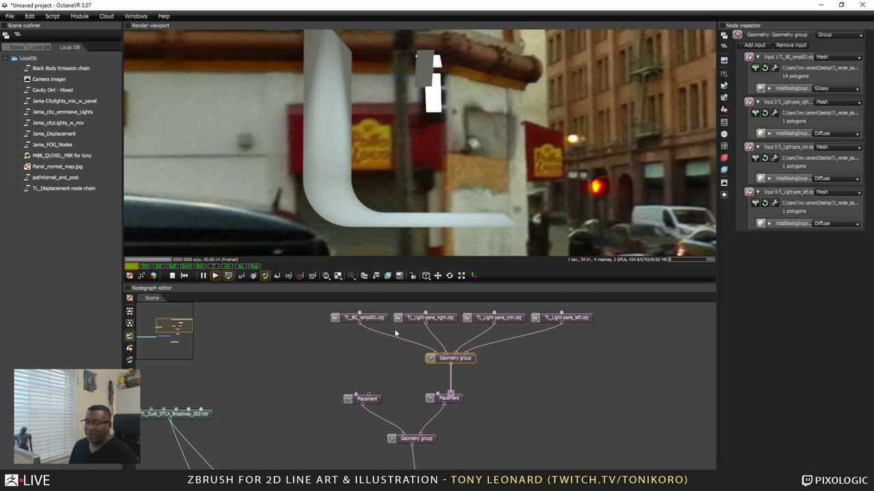
pyautogui.moveTo(523, 407); pyautogui.dragTo(437, 414, button='middle')
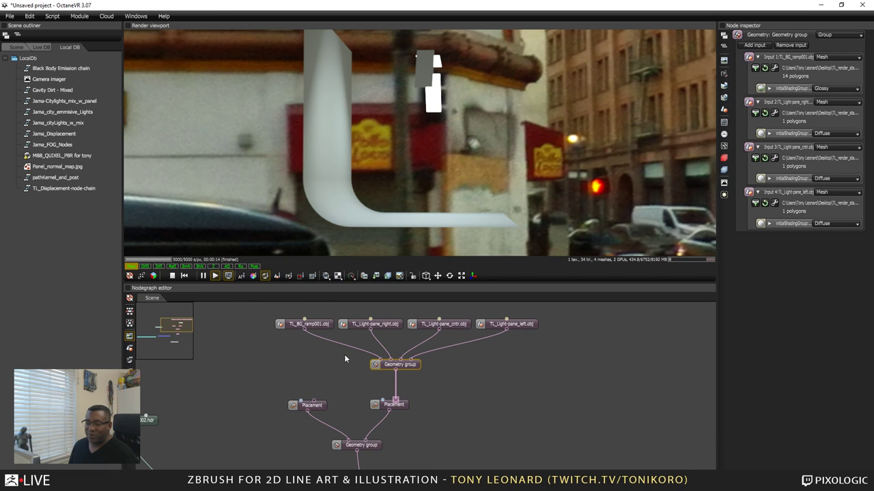
# Add a mesh node to the node graph and choose Demo_prop_object_zblive01_2 from the Desktop as its OBJ file
pyautogui.rightClick(547, 373)
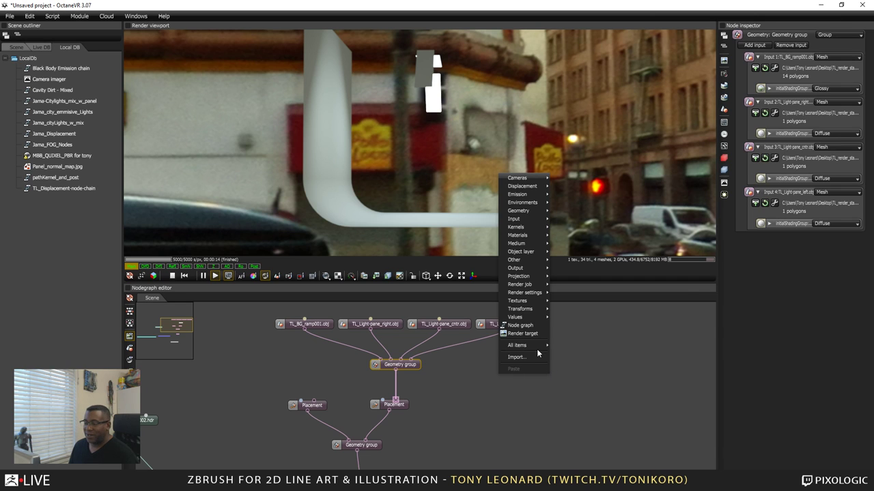
pyautogui.moveTo(538, 349)
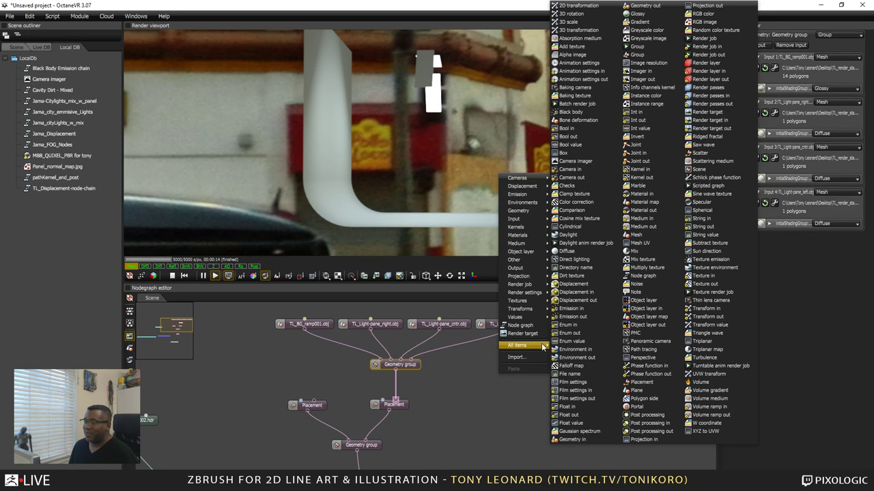
pyautogui.click(641, 235)
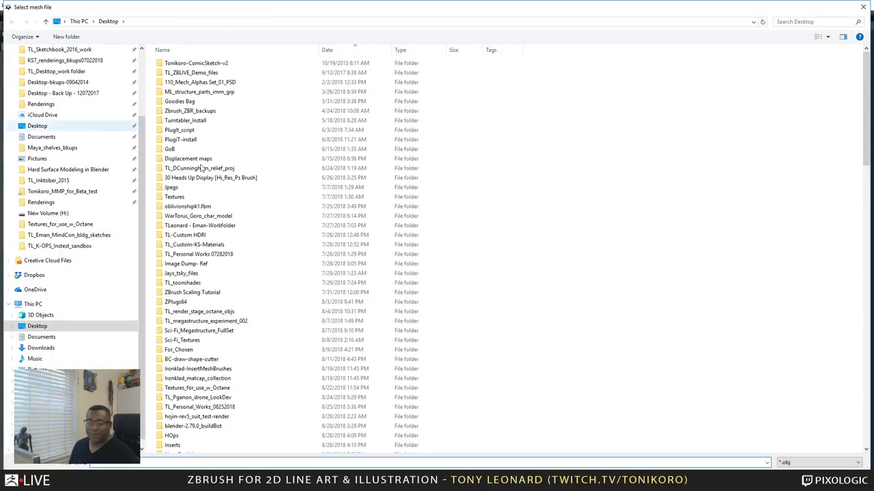
pyautogui.scroll(-15, 313, 290)
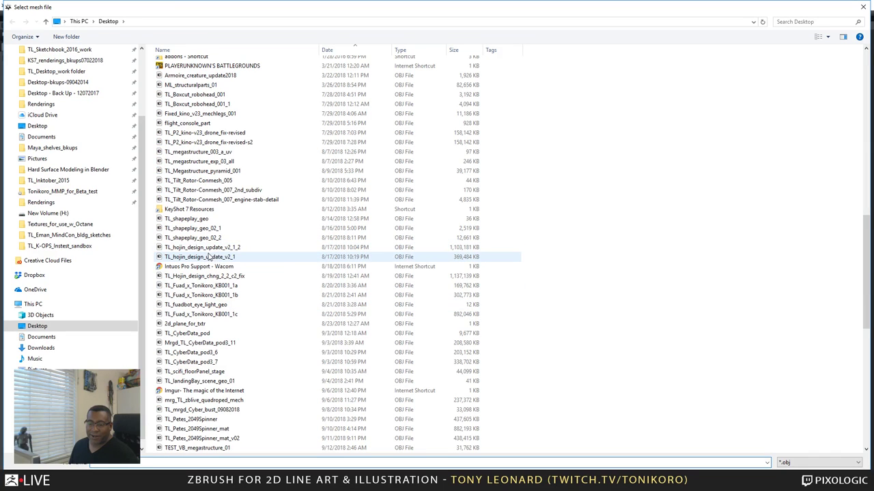
pyautogui.click(268, 315)
pyautogui.click(278, 333)
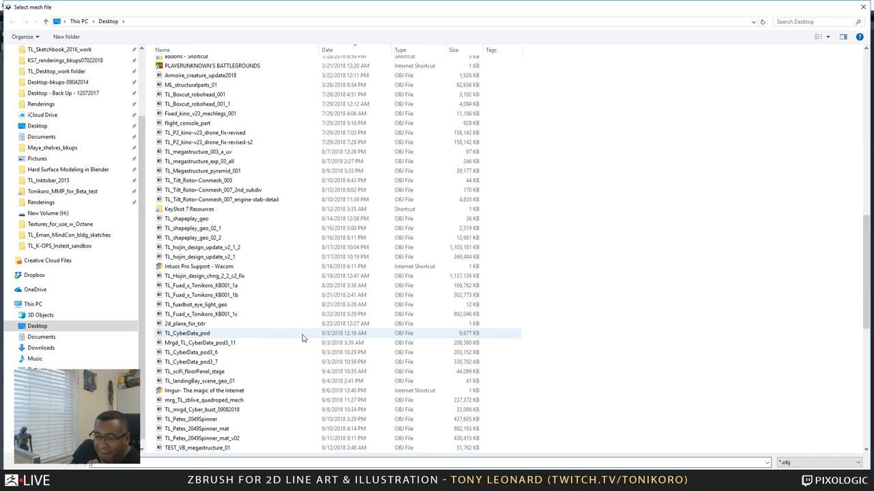
pyautogui.scroll(-2, 303, 339)
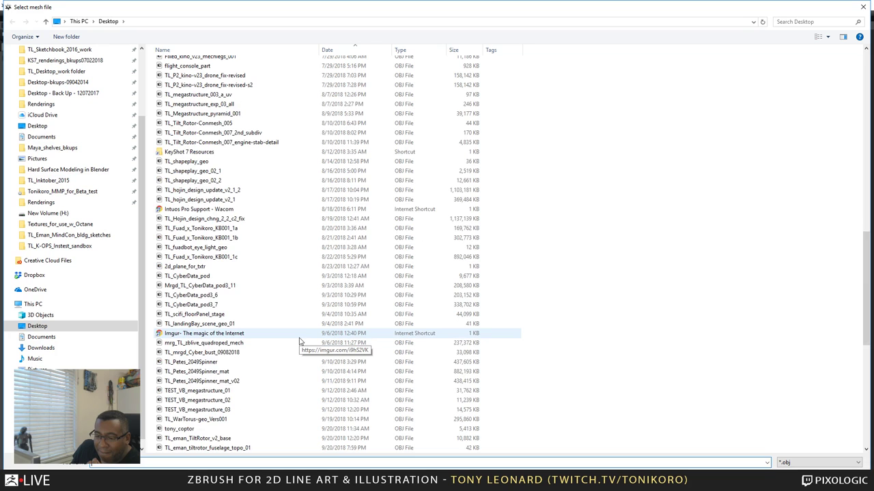
pyautogui.scroll(6, 299, 341)
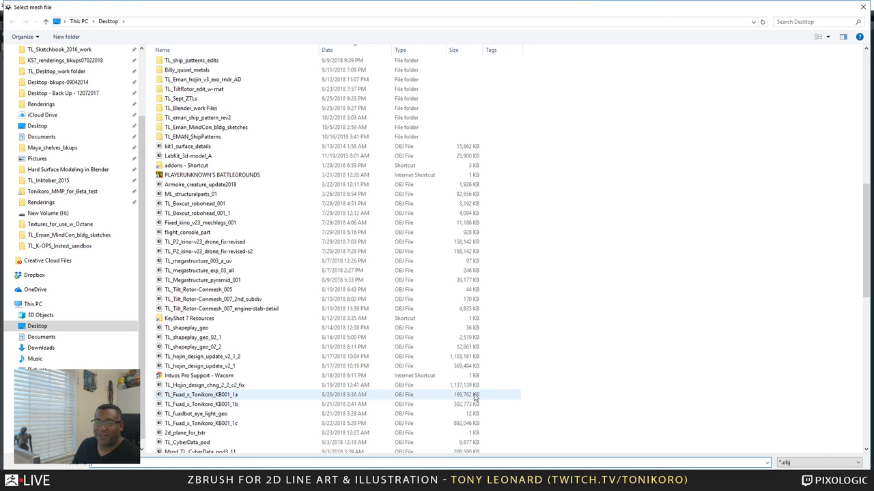
pyautogui.scroll(-15, 292, 328)
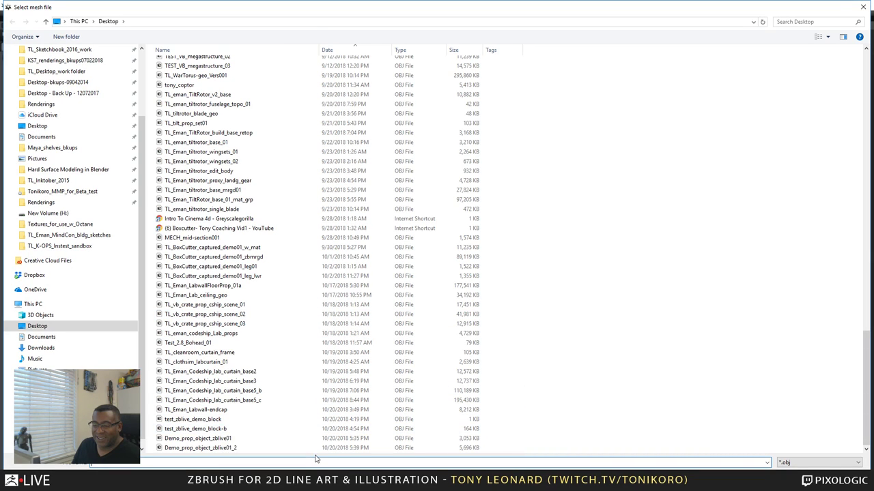
pyautogui.click(239, 448)
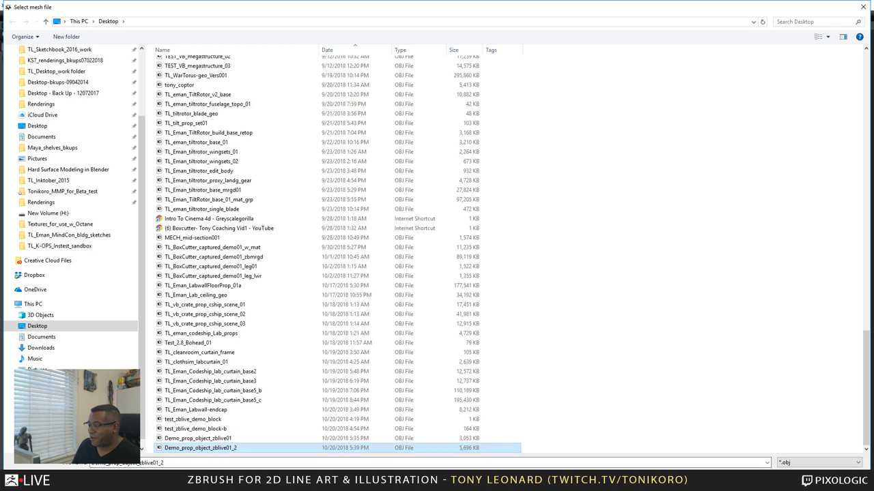
pyautogui.click(796, 477)
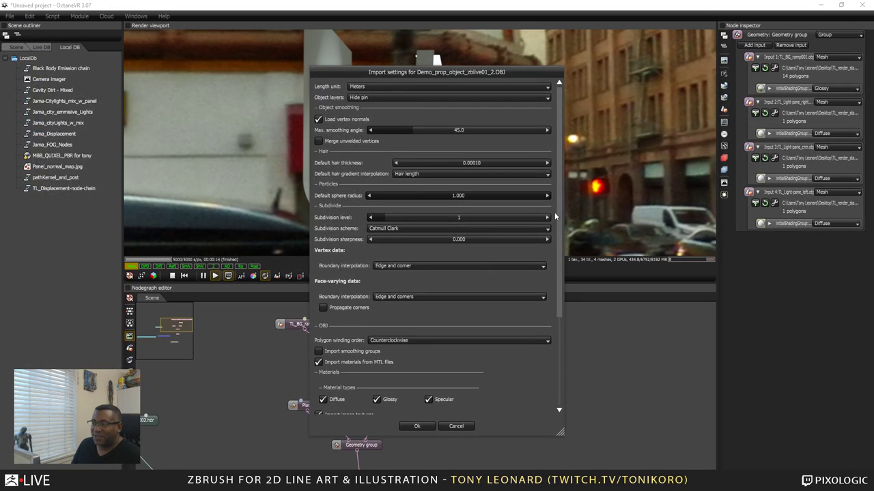
# Set the subdivision level to 0 in the OBJ import settings and import the prop
pyautogui.moveTo(442, 73); pyautogui.dragTo(508, 51)
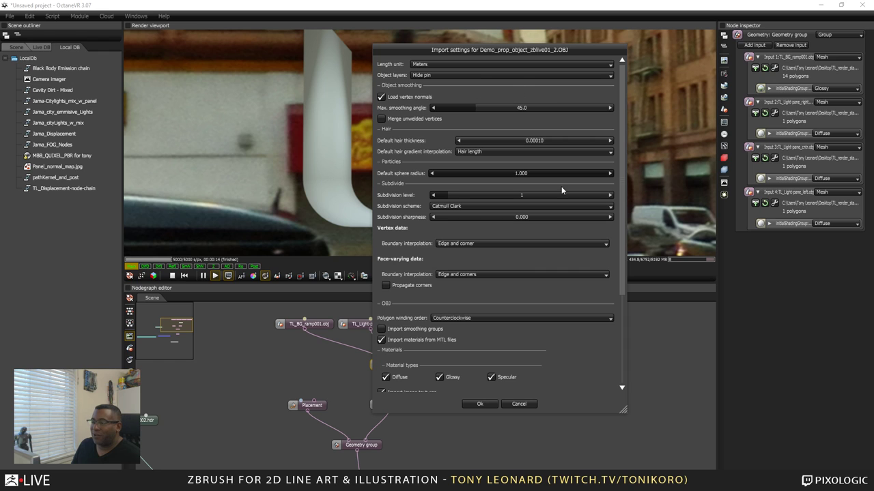
pyautogui.moveTo(517, 49); pyautogui.dragTo(391, 45)
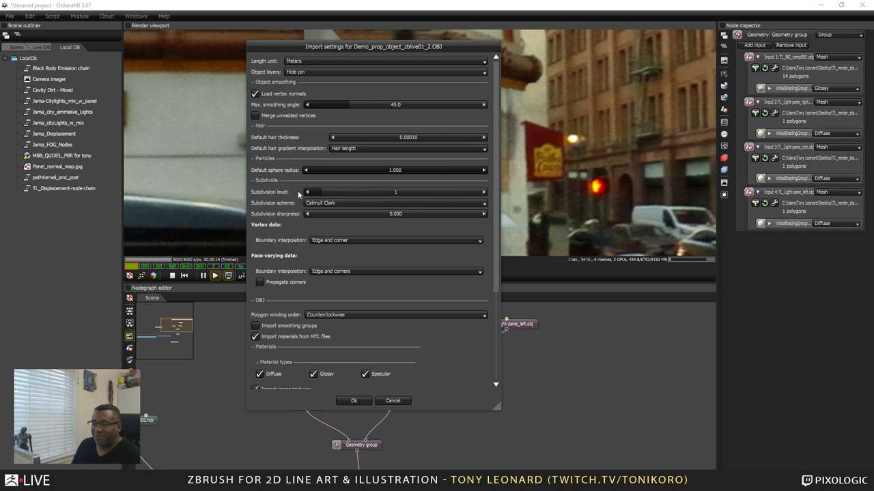
pyautogui.moveTo(331, 191); pyautogui.dragTo(312, 192)
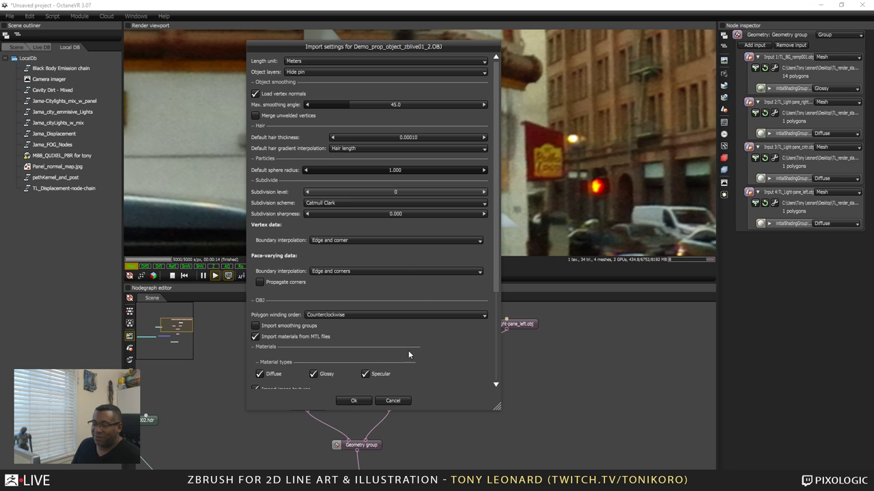
pyautogui.scroll(-5, 349, 335)
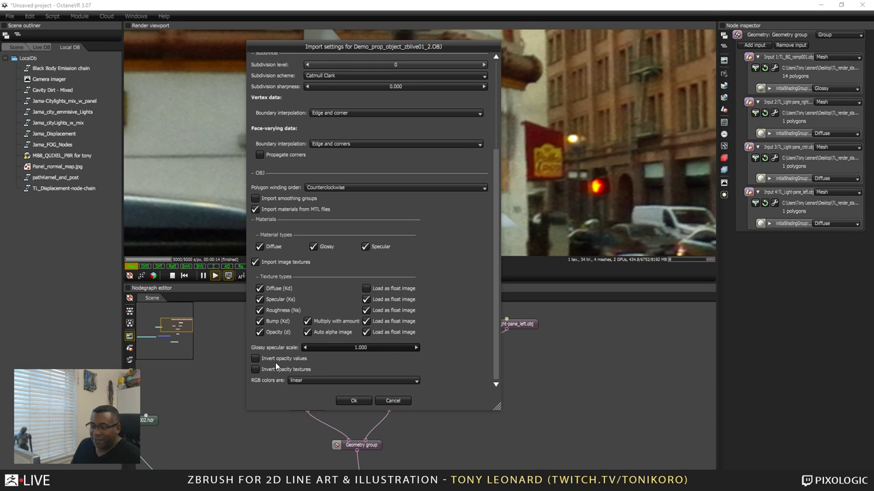
pyautogui.click(354, 401)
# Move the prop's mesh node to the left of the stage nodes and connect it to the empty Placement node's geometry input
pyautogui.moveTo(538, 446); pyautogui.dragTo(475, 419)
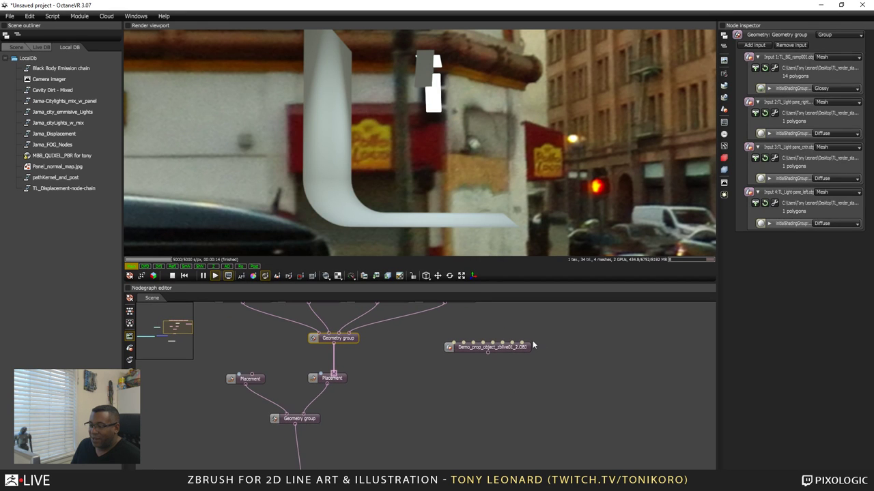
pyautogui.moveTo(521, 347); pyautogui.dragTo(564, 351)
pyautogui.moveTo(443, 435); pyautogui.dragTo(580, 451)
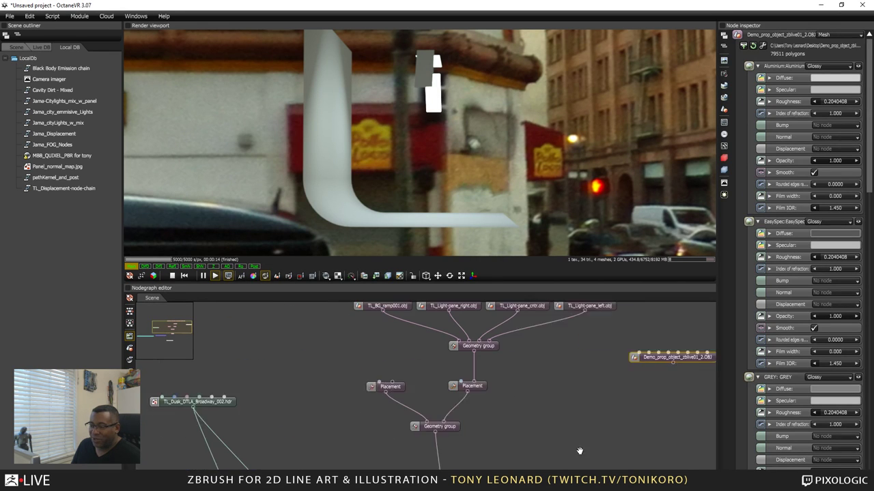
pyautogui.moveTo(579, 450); pyautogui.dragTo(589, 462, button='middle')
pyautogui.moveTo(653, 371); pyautogui.dragTo(269, 354)
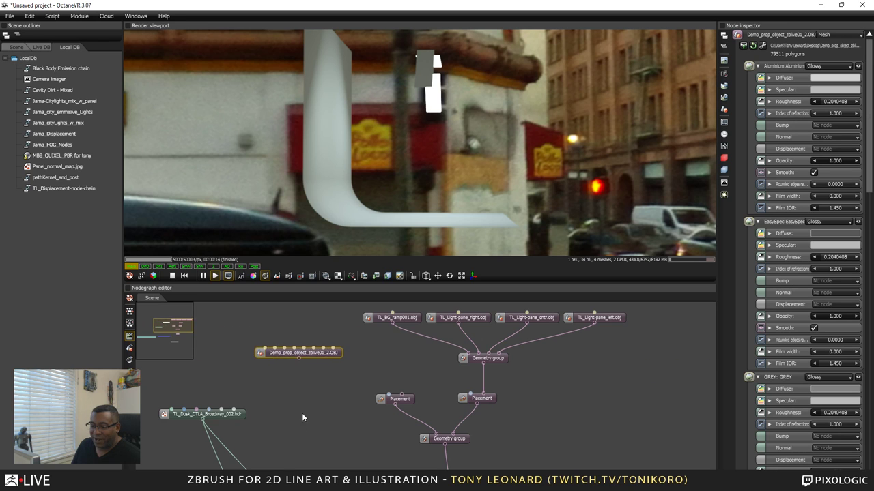
pyautogui.moveTo(302, 413); pyautogui.dragTo(424, 383, button='middle')
pyautogui.moveTo(516, 384); pyautogui.dragTo(441, 450, button='middle')
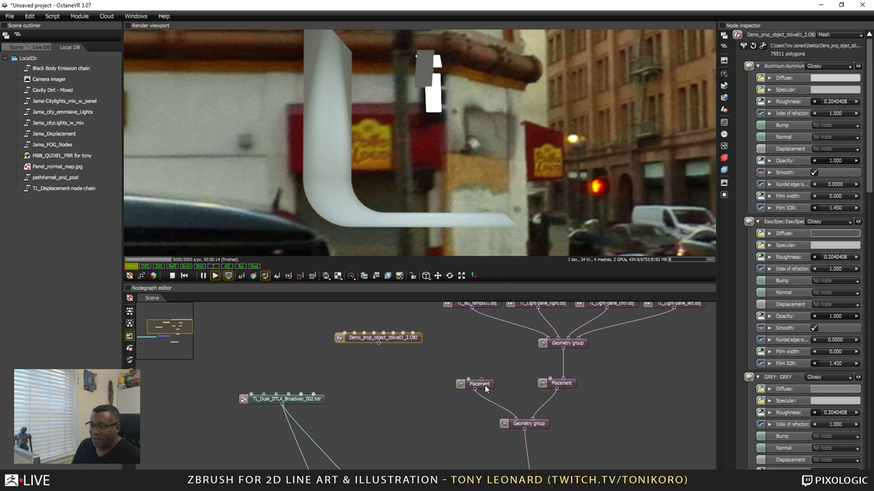
pyautogui.moveTo(379, 345); pyautogui.dragTo(481, 379)
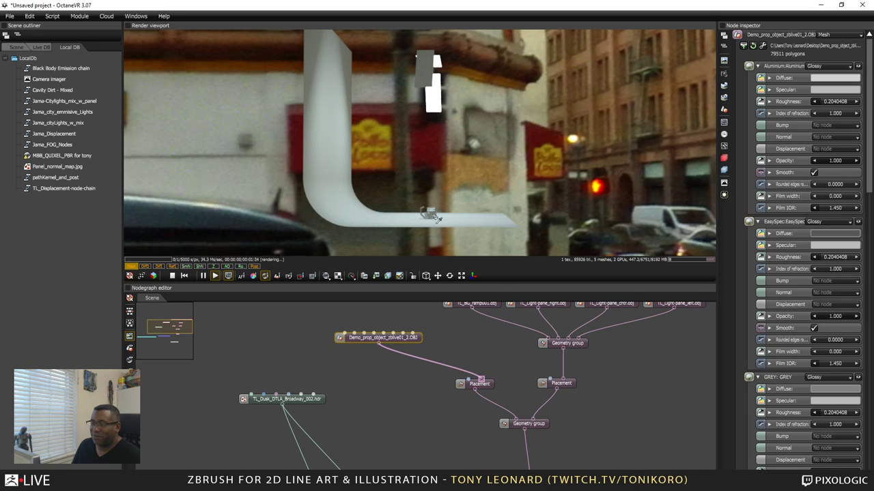
# Examine the imported prop's size and position against the stage ramp from several angles, including level with the floor
pyautogui.moveTo(473, 214); pyautogui.dragTo(406, 210)
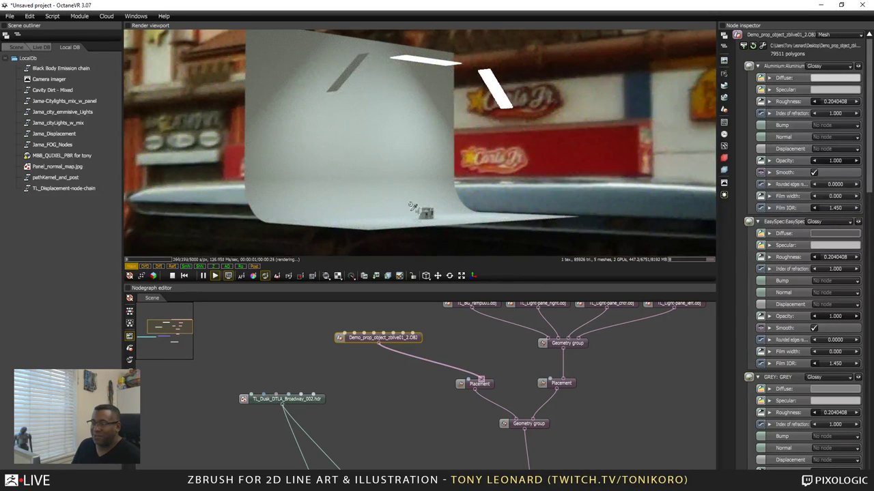
pyautogui.scroll(6, 423, 215)
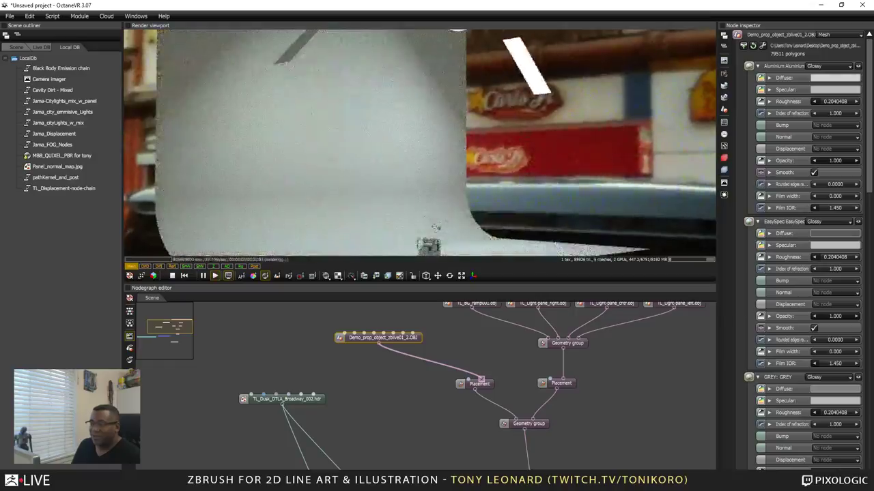
pyautogui.scroll(2, 419, 143)
pyautogui.scroll(-6, 420, 143)
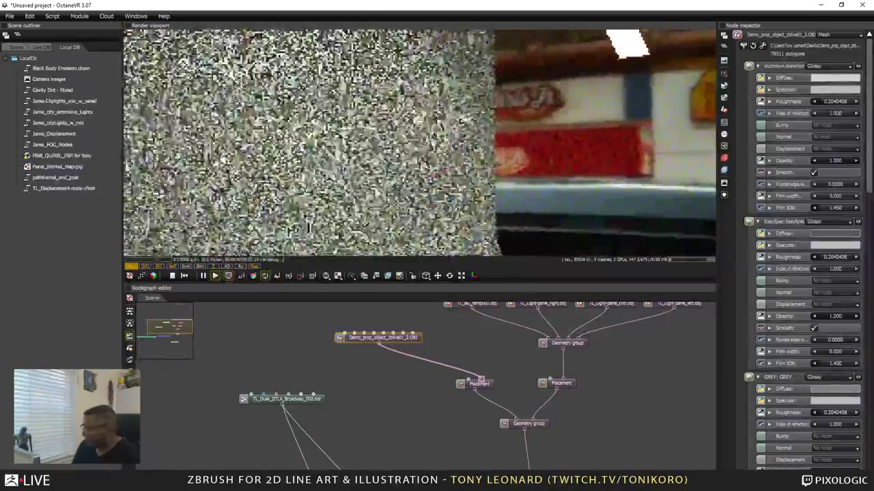
pyautogui.moveTo(372, 240); pyautogui.dragTo(411, 199)
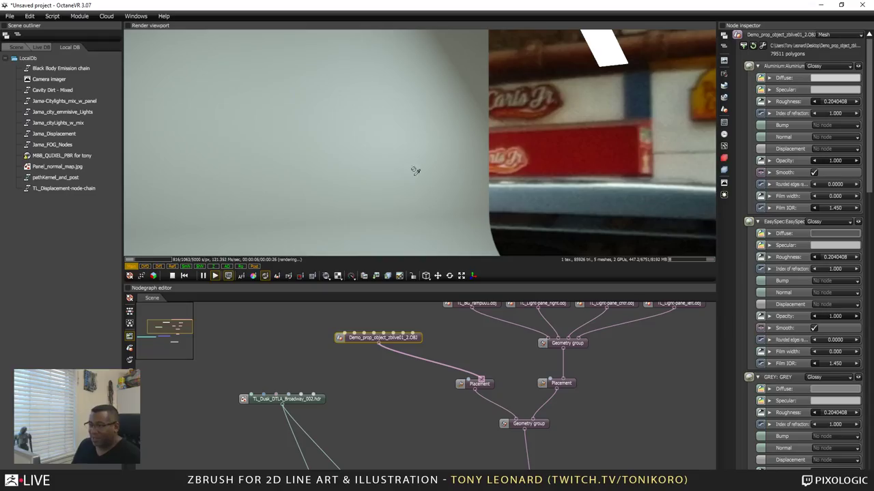
pyautogui.moveTo(486, 203); pyautogui.dragTo(553, 87, button='right')
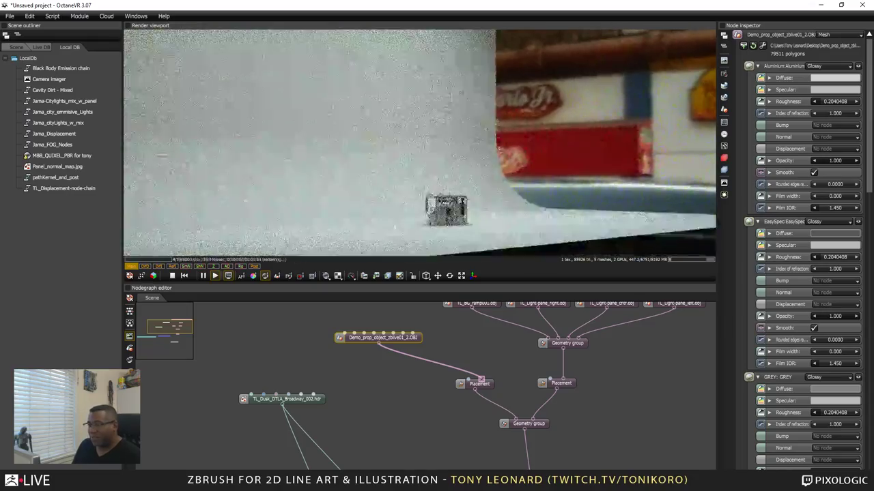
pyautogui.moveTo(562, 163); pyautogui.dragTo(489, 164, button='right')
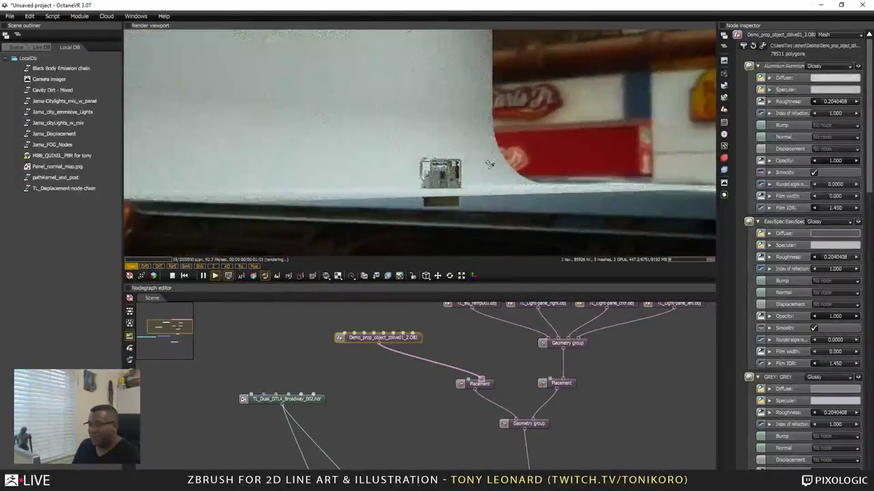
pyautogui.moveTo(489, 165); pyautogui.dragTo(512, 178)
pyautogui.moveTo(419, 164); pyautogui.dragTo(409, 180)
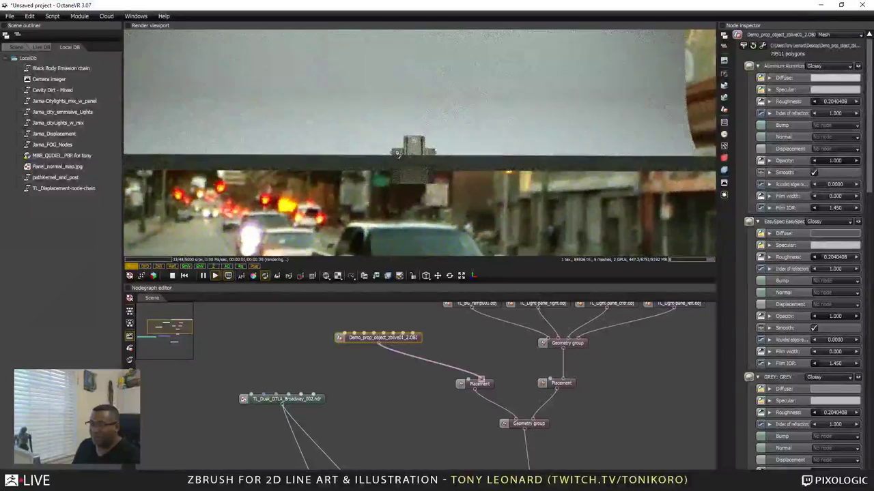
# Scale the prop uniformly to 4.310 in its Placement node and check where it passes through the ramp floor
pyautogui.click(479, 384)
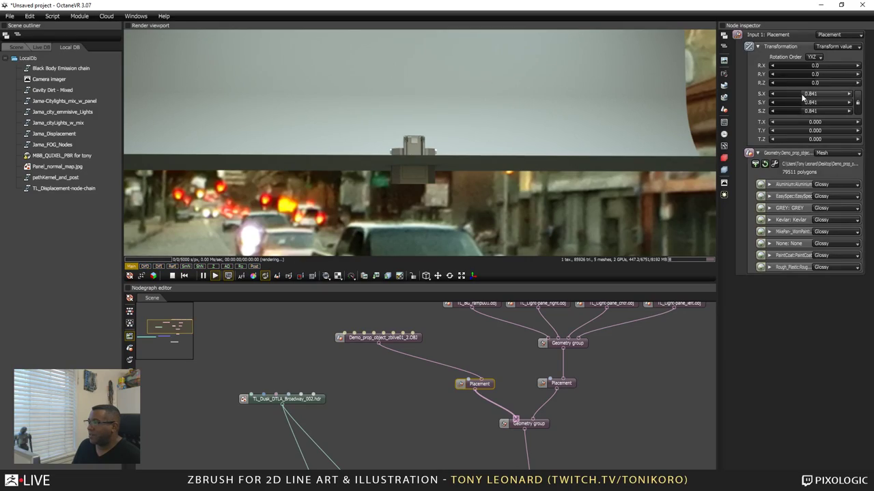
pyautogui.moveTo(801, 96); pyautogui.dragTo(813, 96)
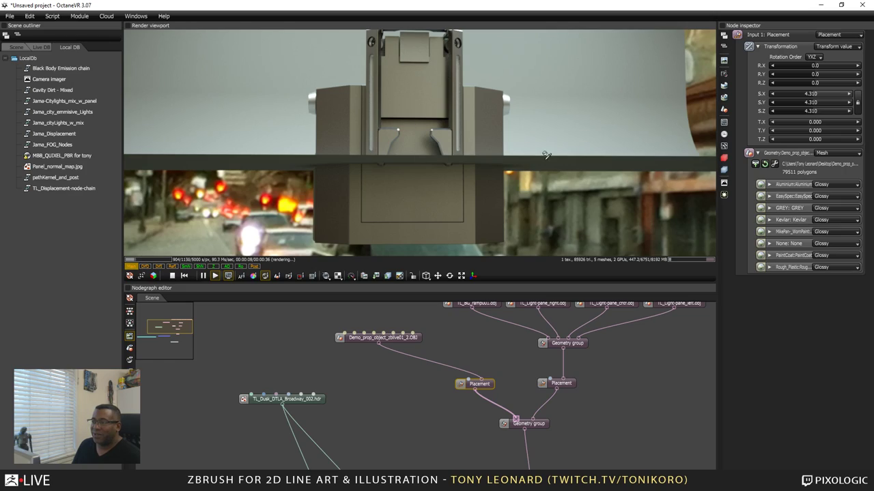
pyautogui.moveTo(546, 155); pyautogui.dragTo(420, 101)
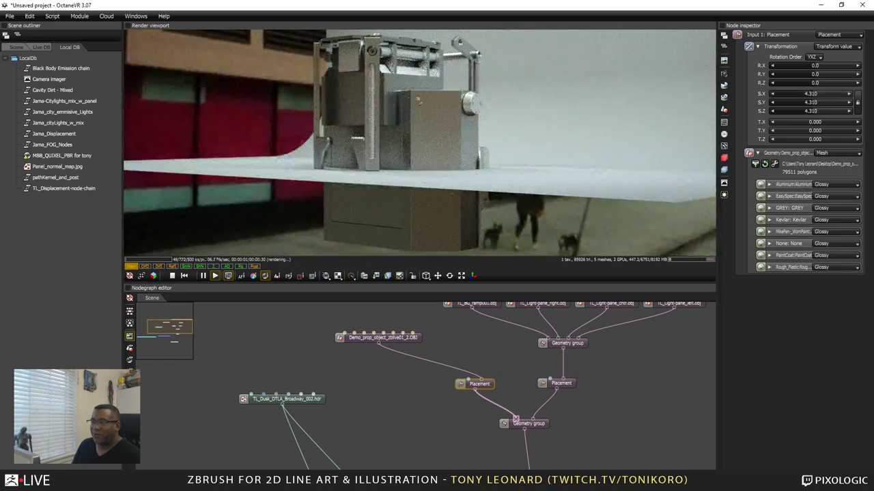
pyautogui.moveTo(461, 144); pyautogui.dragTo(478, 136)
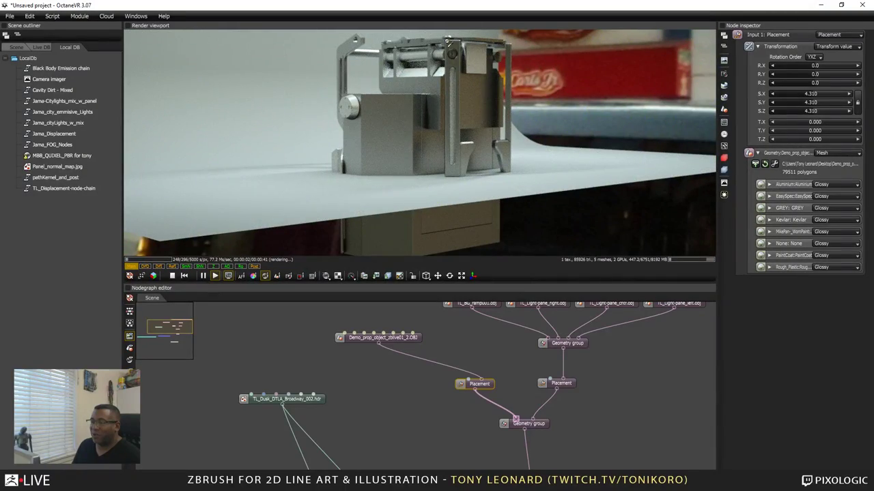
pyautogui.moveTo(460, 111); pyautogui.dragTo(466, 89)
pyautogui.moveTo(478, 136); pyautogui.dragTo(444, 155)
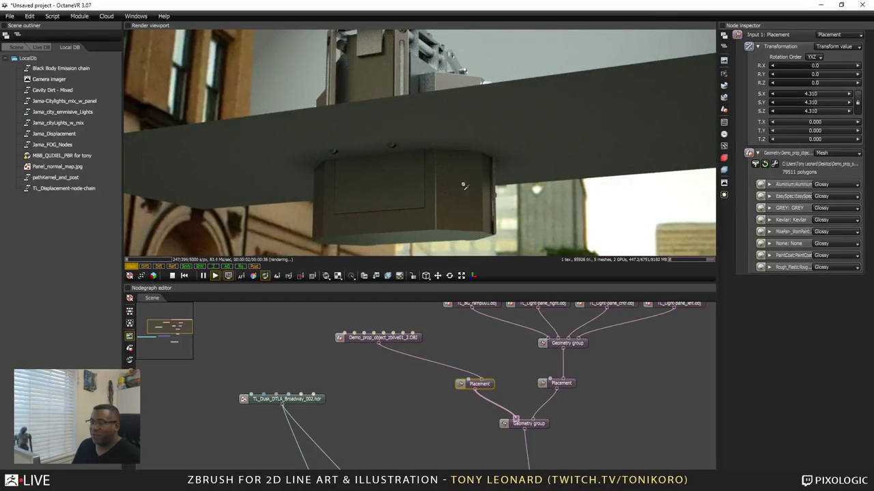
pyautogui.moveTo(447, 181); pyautogui.dragTo(454, 231)
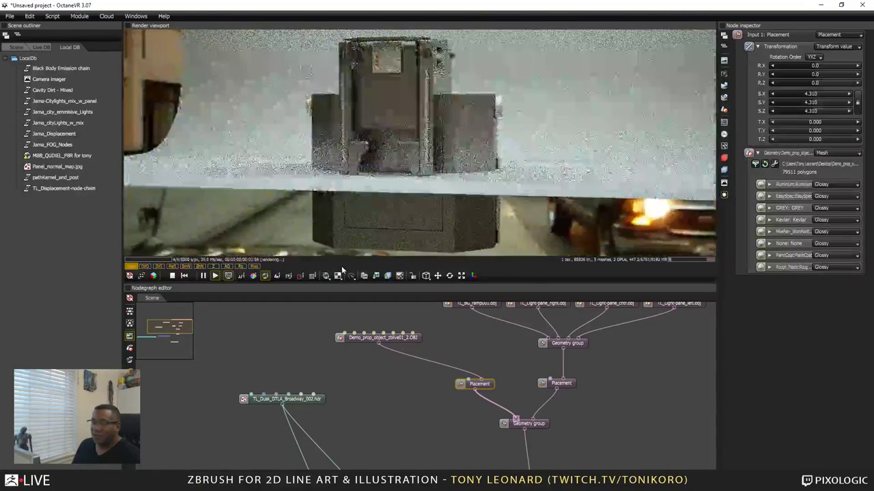
# Pick the prop's mesh in the render to inspect its node, and pick the EasySpec material near its upper pivot
pyautogui.click(276, 276)
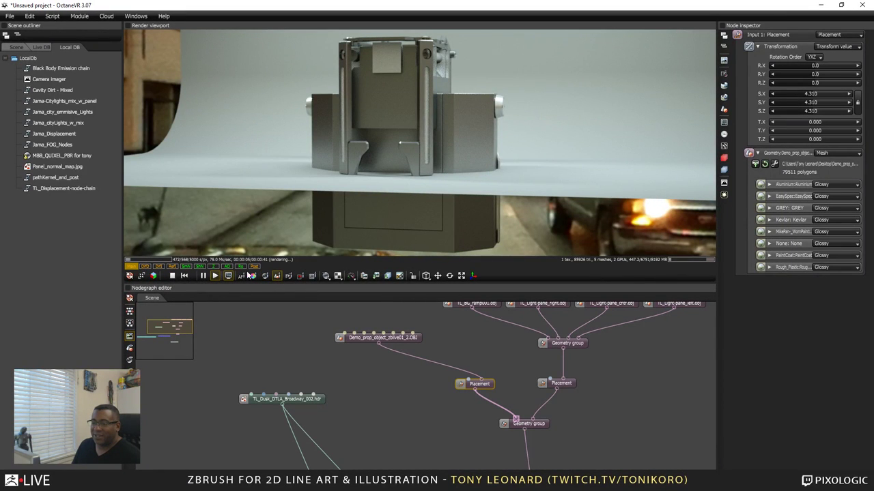
pyautogui.click(401, 105)
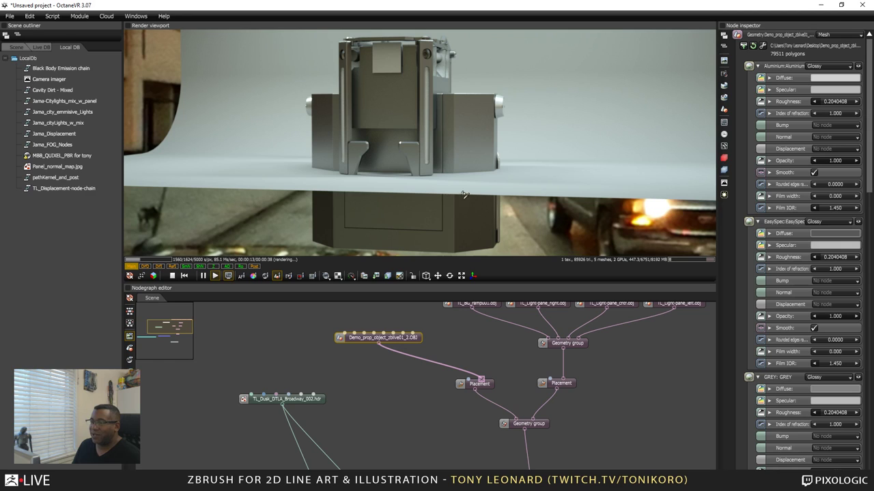
pyautogui.click(265, 276)
pyautogui.click(429, 60)
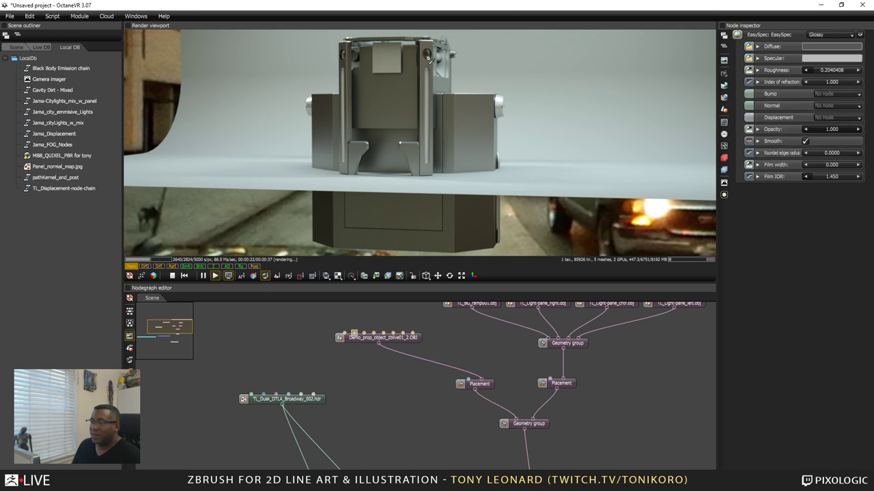
# Pick the Kevlar material on the prop's front panel and darken its diffuse colour to a neutral grey with value 0.1666667
pyautogui.click(390, 91)
pyautogui.click(837, 47)
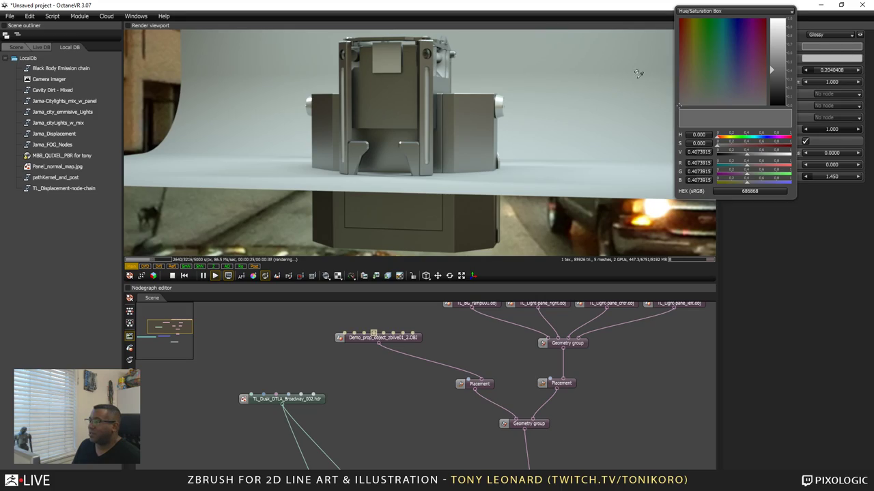
pyautogui.moveTo(773, 69); pyautogui.dragTo(772, 92)
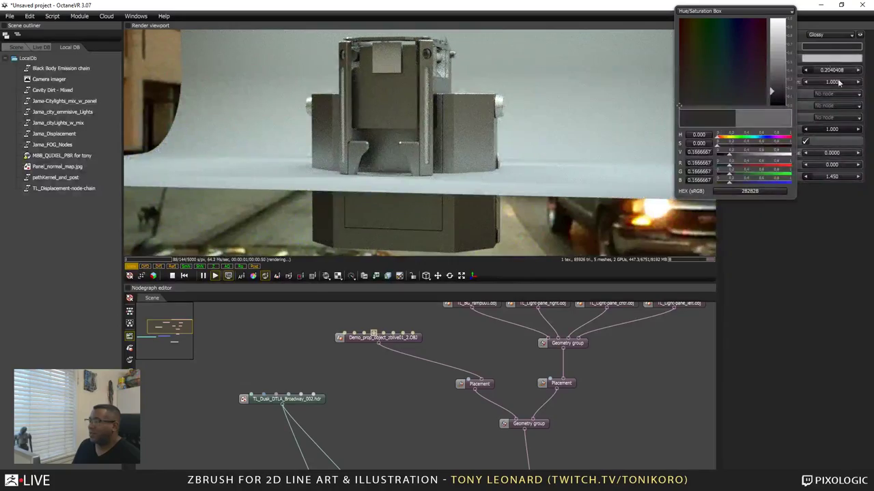
# Set the Kevlar material's specular colour to a muted blue-grey with hue 0.59375, saturation 0.1197917 and value 0.546875
pyautogui.click(827, 57)
pyautogui.click(828, 58)
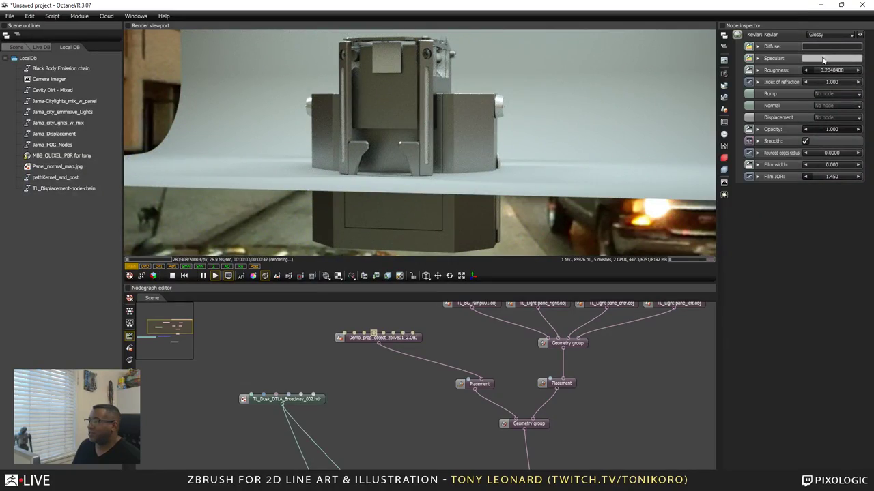
pyautogui.click(817, 60)
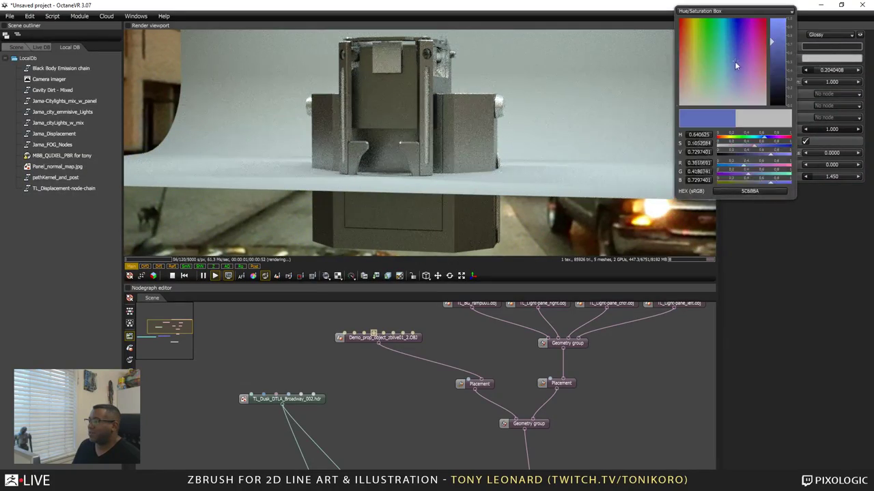
pyautogui.moveTo(734, 61); pyautogui.dragTo(730, 95)
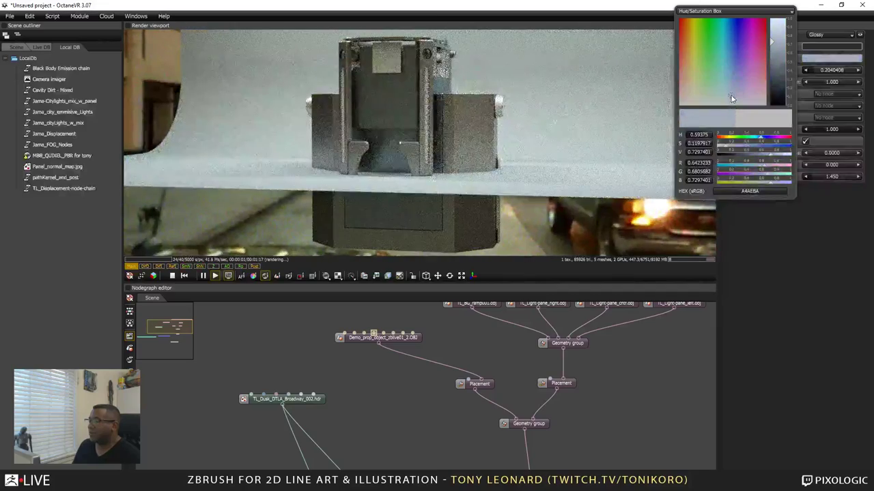
pyautogui.moveTo(770, 41); pyautogui.dragTo(772, 58)
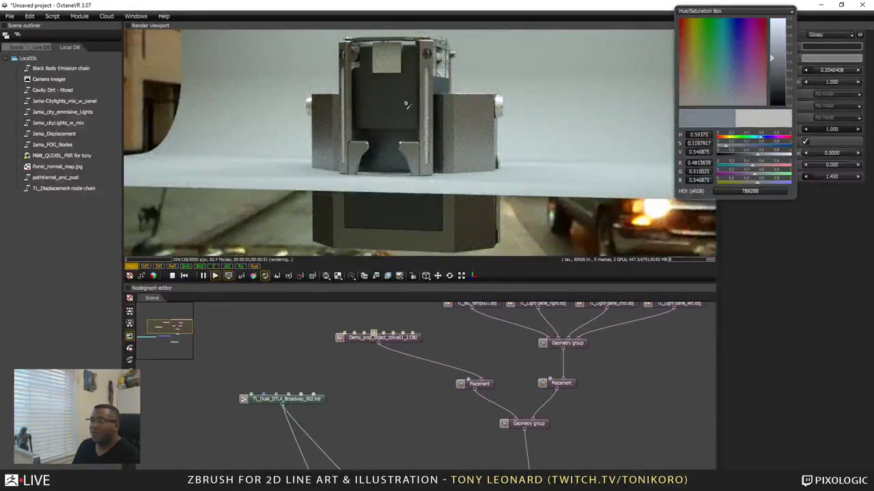
pyautogui.click(836, 270)
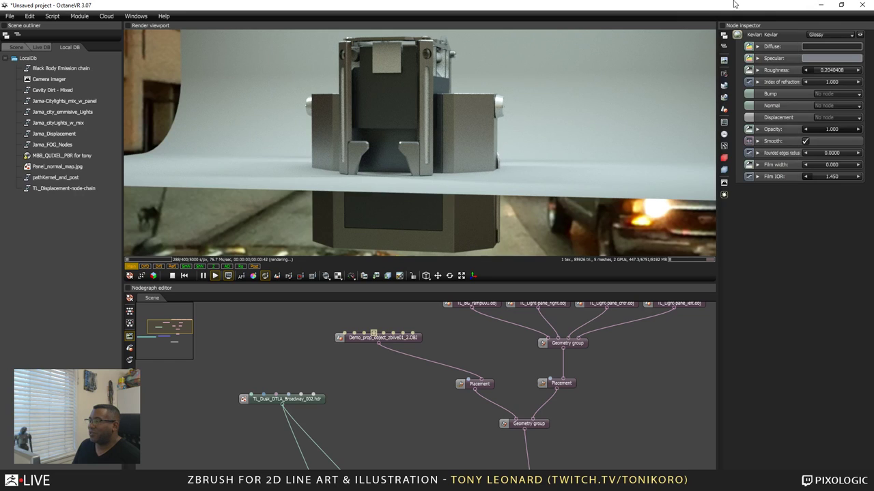
pyautogui.click(843, 35)
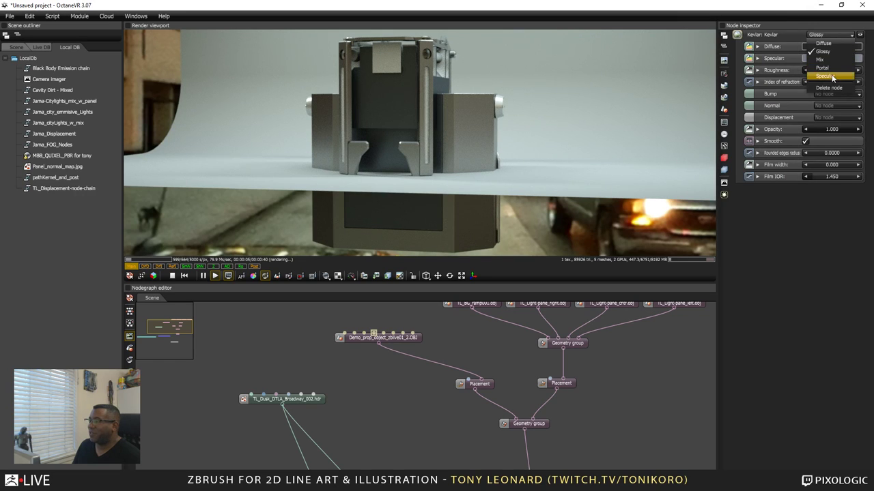
pyautogui.click(835, 217)
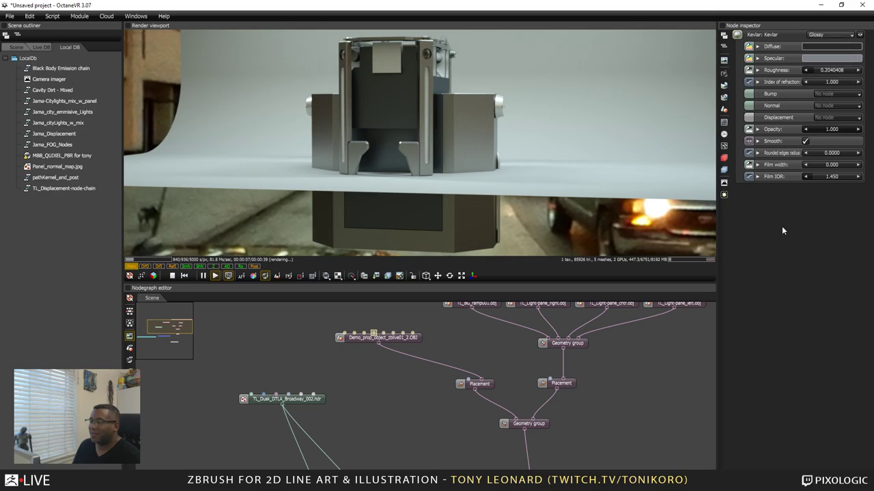
# Raise the prop's mesh with the move gizmo along its vertical axis until its base rests on the ramp floor
pyautogui.moveTo(561, 131); pyautogui.dragTo(486, 87)
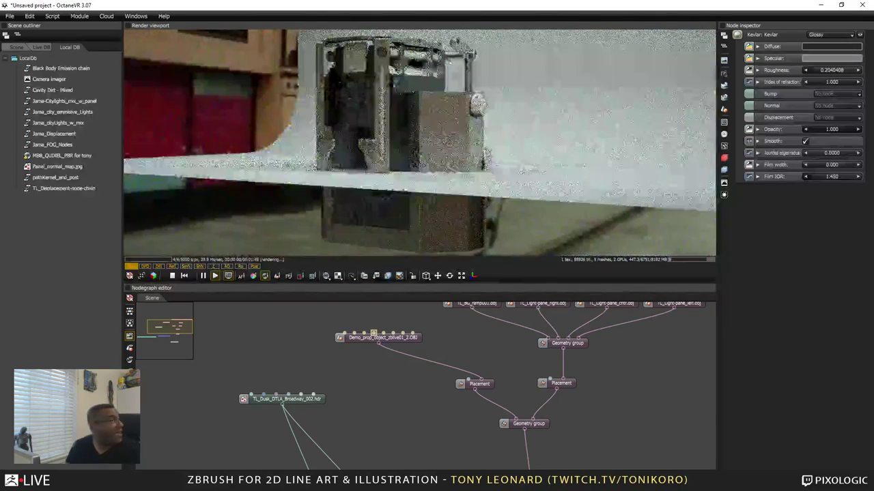
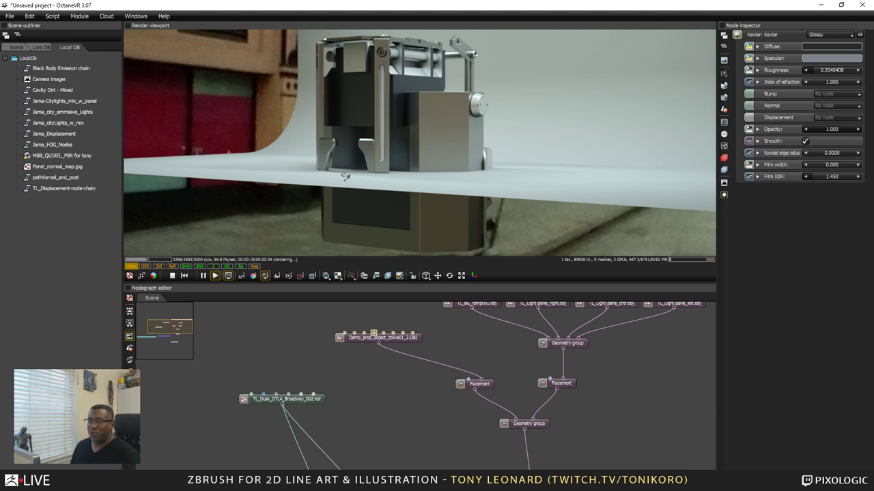
pyautogui.moveTo(344, 176); pyautogui.dragTo(416, 174)
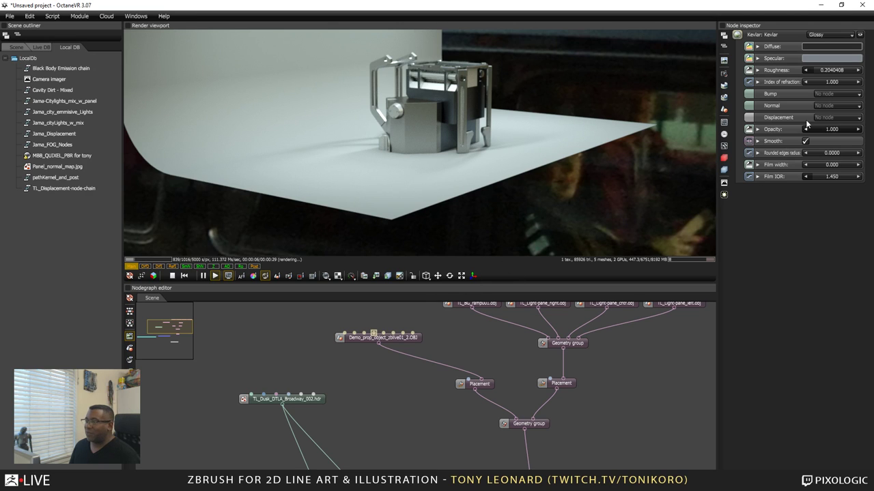
pyautogui.click(478, 383)
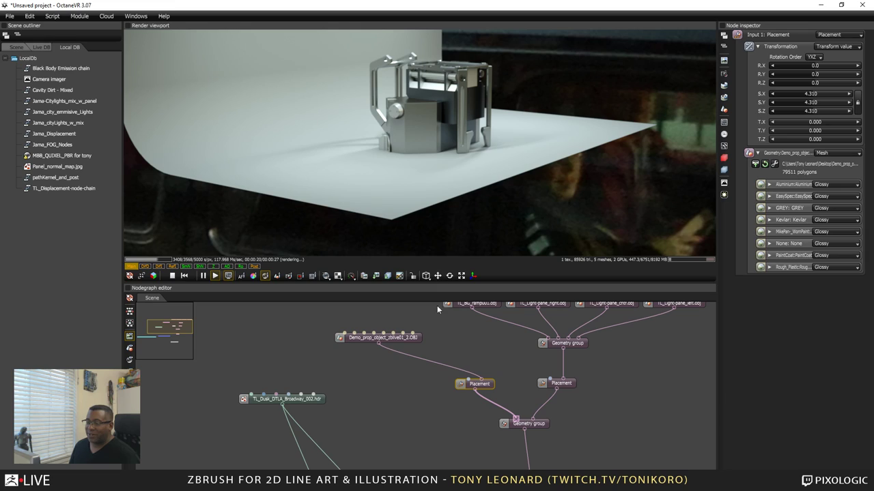
pyautogui.click(387, 337)
pyautogui.click(438, 276)
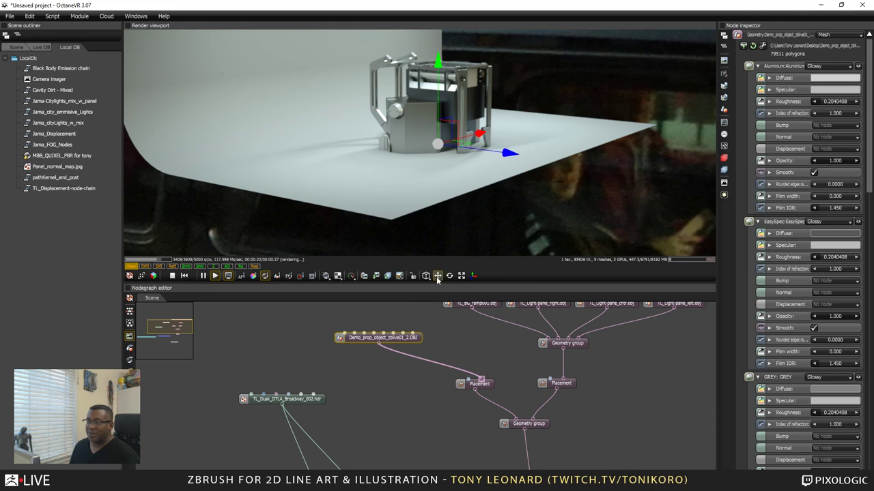
pyautogui.moveTo(435, 55); pyautogui.dragTo(489, 96)
pyautogui.scroll(-5, 484, 154)
pyautogui.scroll(5, 536, 134)
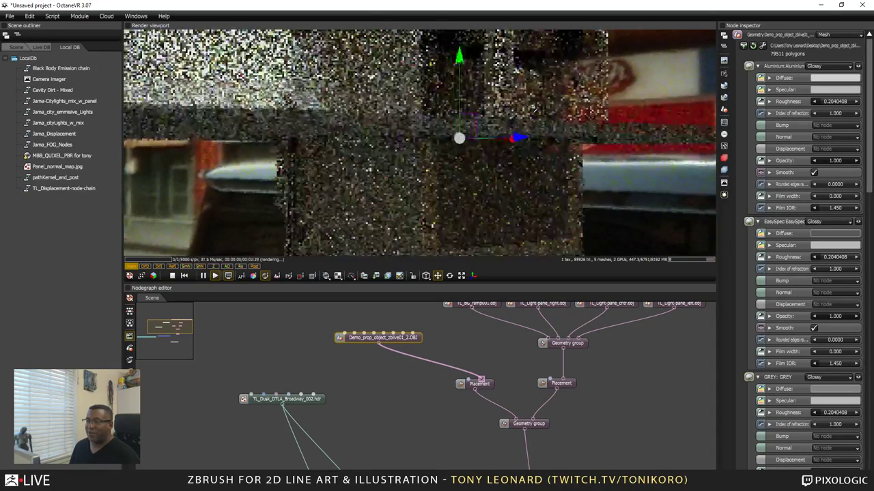
pyautogui.scroll(-2, 536, 133)
pyautogui.moveTo(599, 103); pyautogui.dragTo(578, 177, button='right')
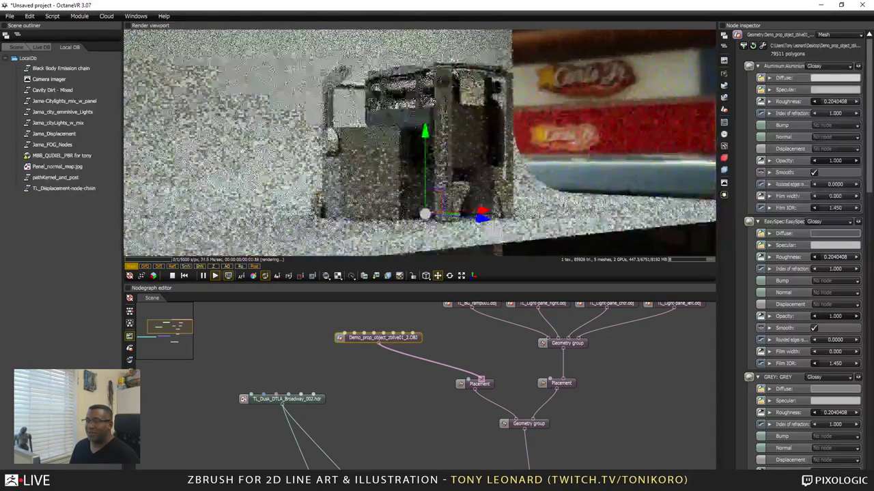
pyautogui.moveTo(425, 134); pyautogui.dragTo(400, 50)
pyautogui.scroll(-2, 521, 171)
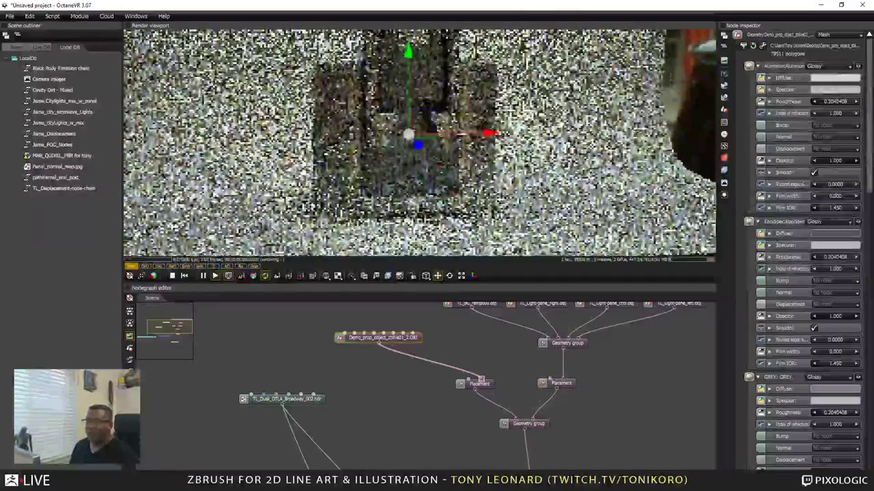
# Rotate the prop about its vertical axis with the rotate gizmo so it stands at an angle to the camera
pyautogui.click(450, 276)
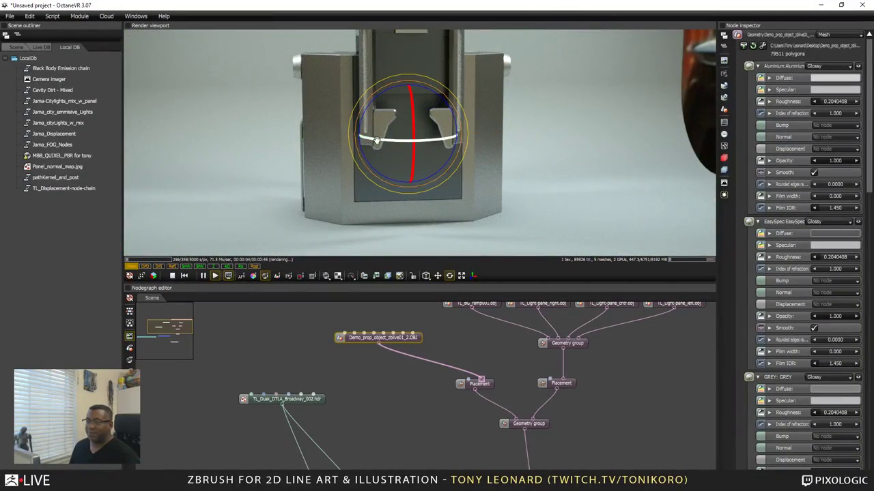
pyautogui.moveTo(377, 140); pyautogui.dragTo(450, 141)
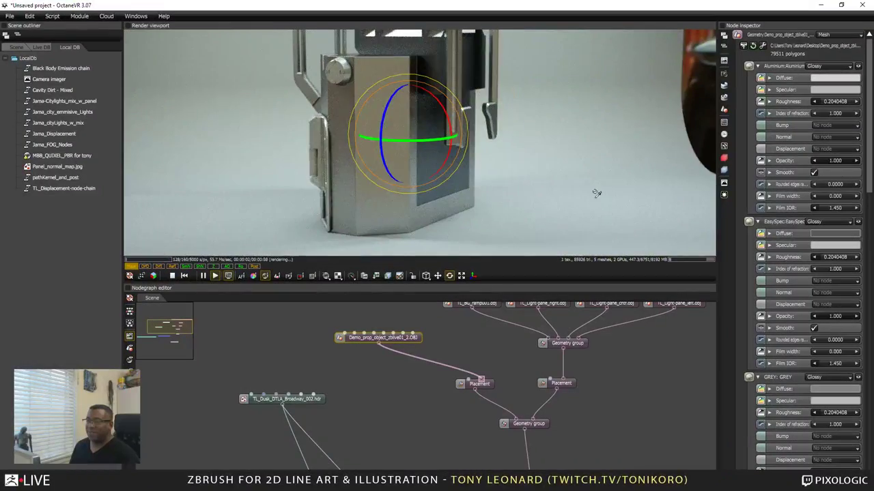
pyautogui.scroll(-2, 595, 193)
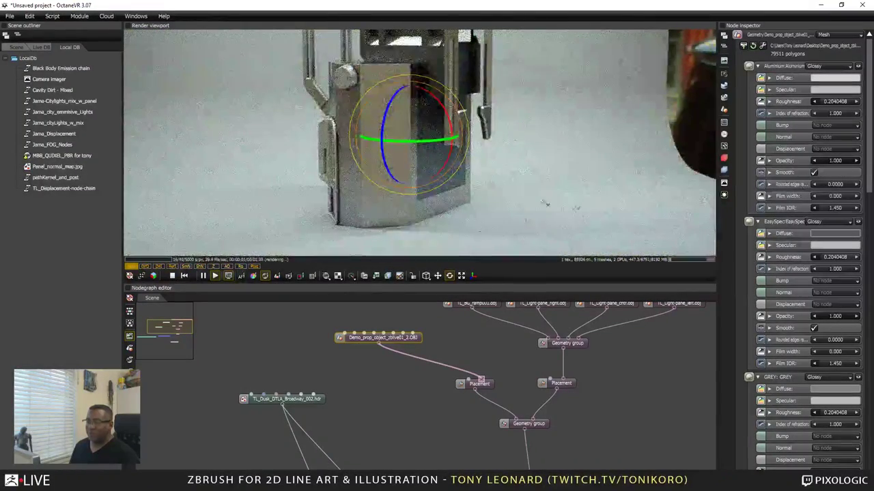
# Reset the camera to the stage view, enlarge the render viewport and examine the rotated prop up close from the front and above
pyautogui.click(154, 276)
pyautogui.click(171, 306)
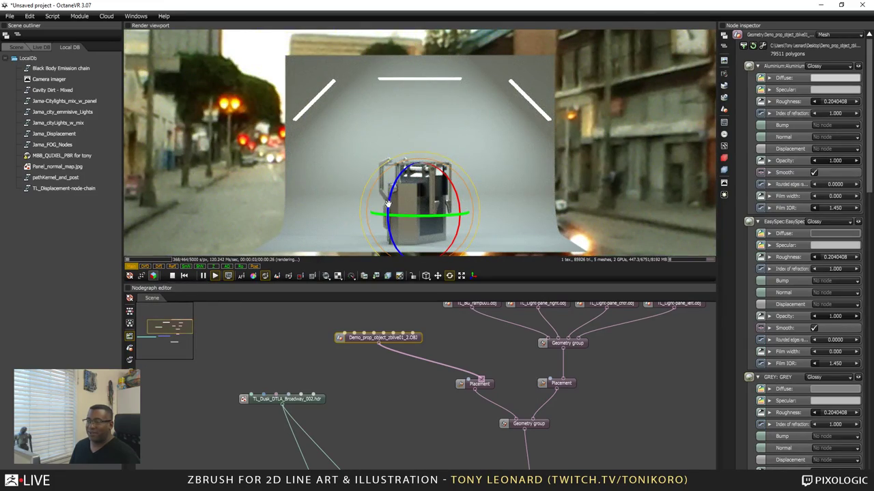
pyautogui.scroll(10, 480, 156)
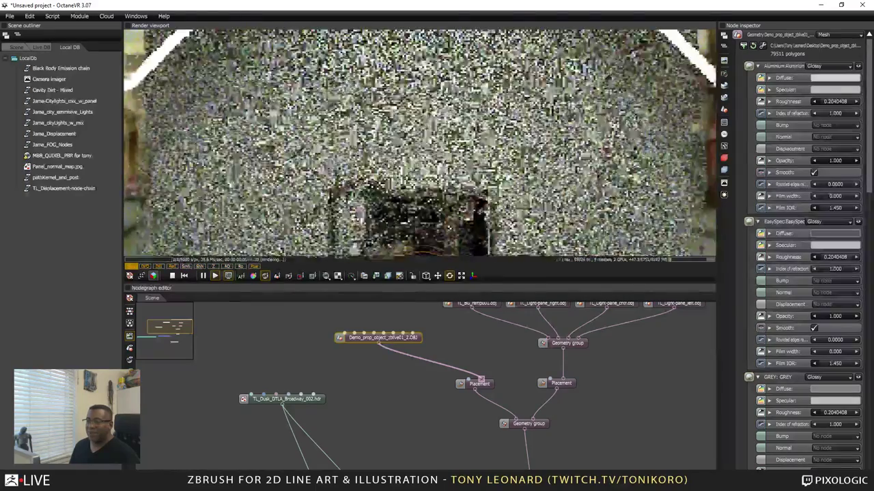
pyautogui.scroll(3, 606, 179)
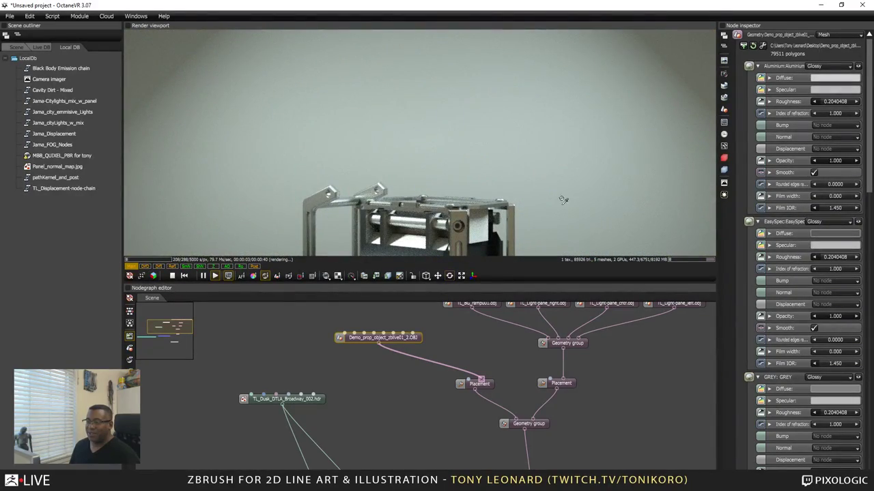
pyautogui.moveTo(578, 218); pyautogui.dragTo(588, 148, button='right')
pyautogui.moveTo(566, 290); pyautogui.dragTo(567, 430)
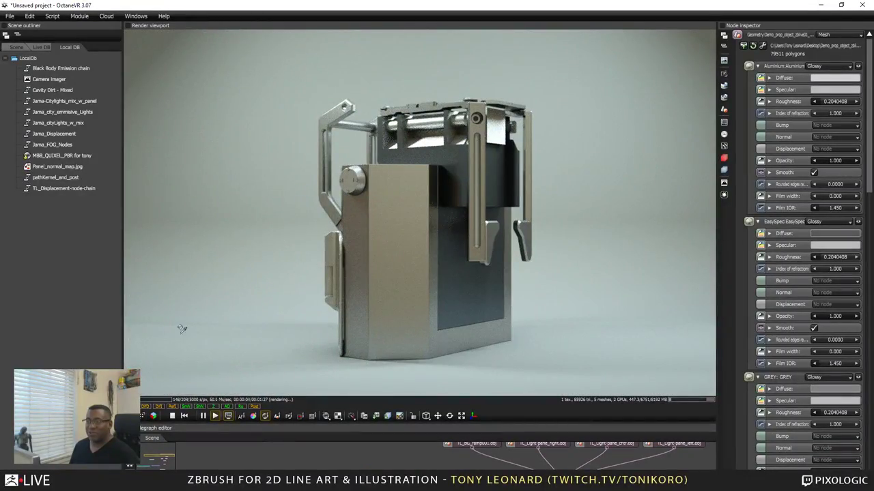
pyautogui.moveTo(208, 315); pyautogui.dragTo(242, 317)
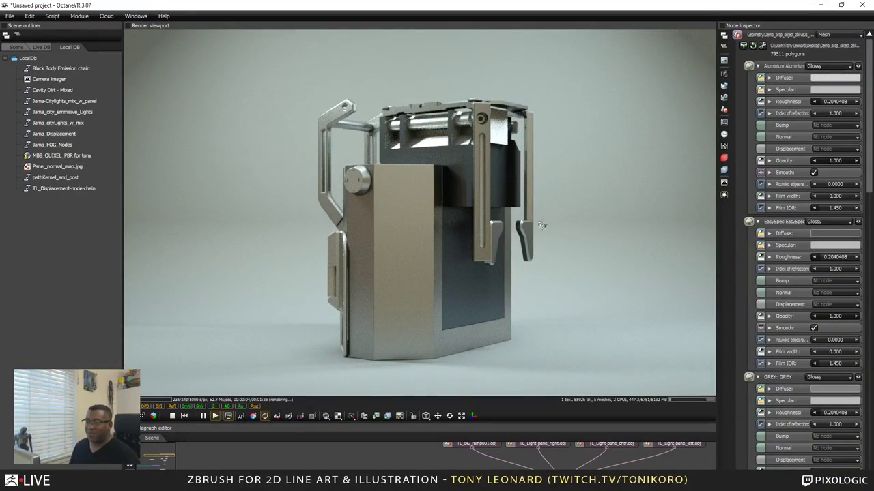
pyautogui.scroll(2, 335, 212)
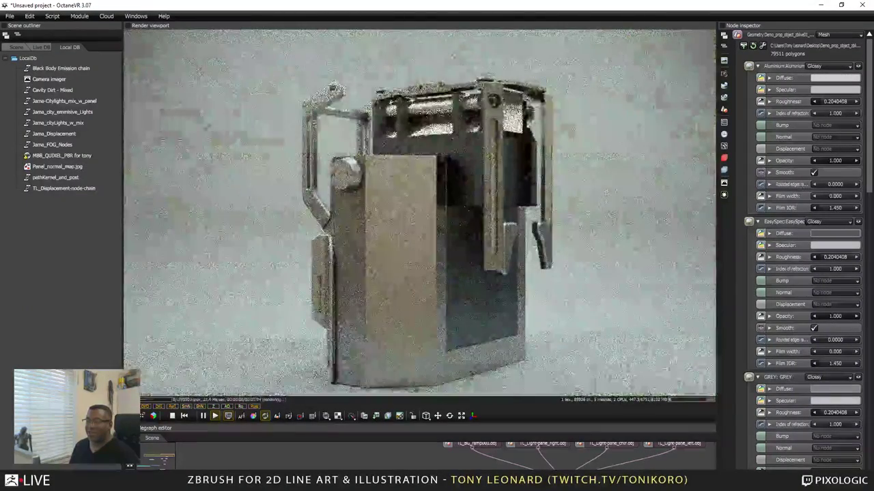
pyautogui.moveTo(335, 212); pyautogui.dragTo(351, 232)
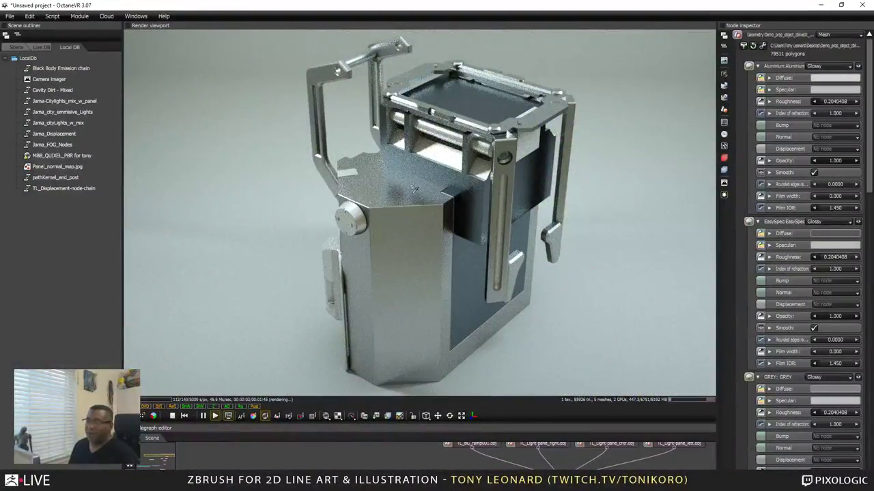
# Pick the Rough_Plastic material on the prop's body, inspect its diffuse and specular colours and texture types, and examine the prop from behind
pyautogui.click(425, 244)
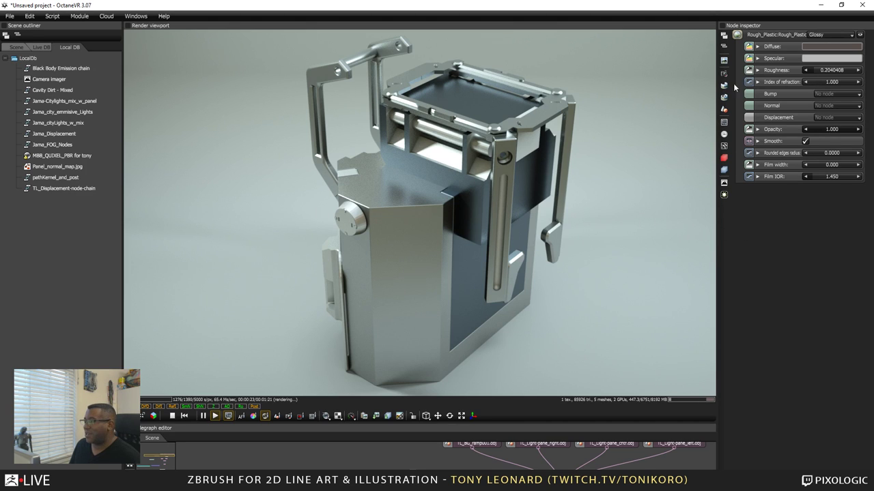
pyautogui.click(758, 59)
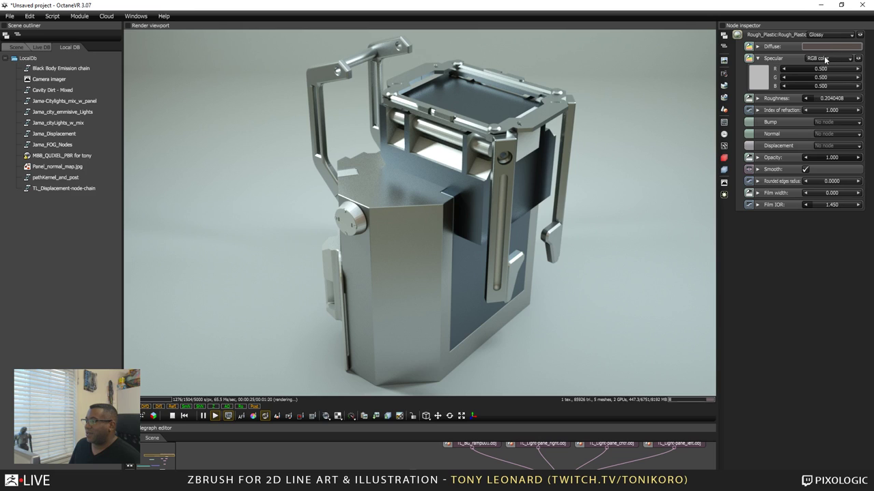
pyautogui.click(757, 46)
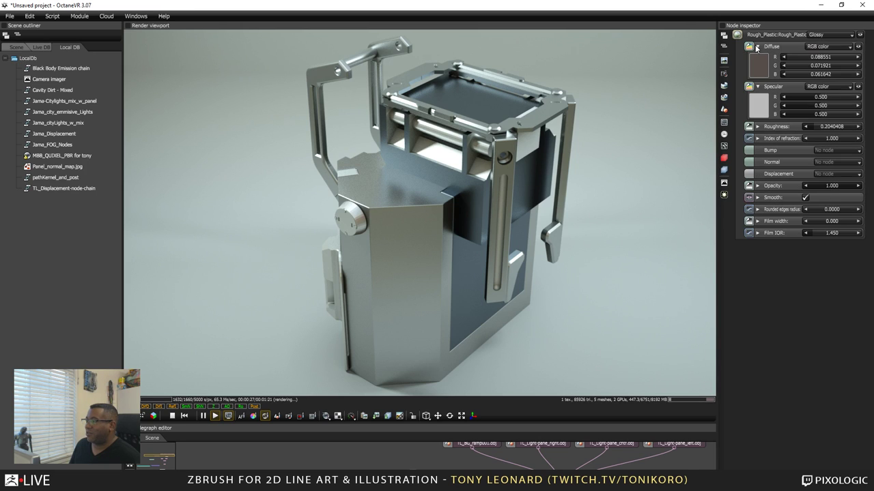
pyautogui.click(827, 48)
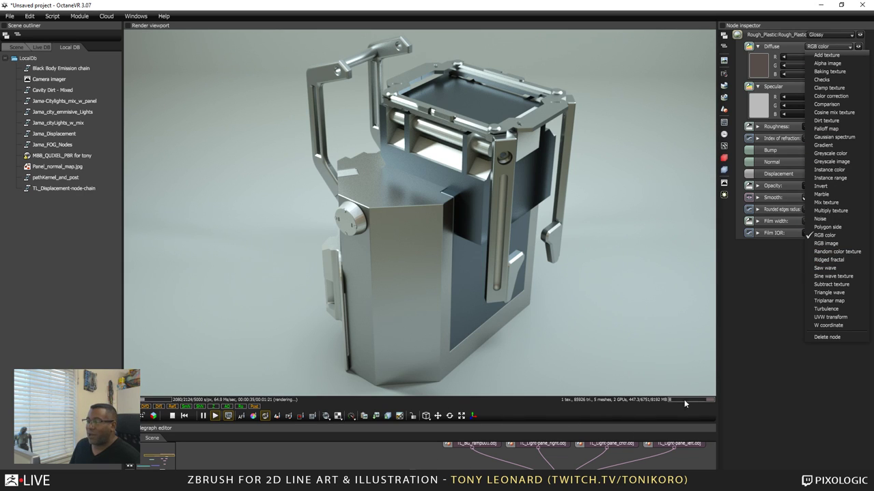
pyautogui.moveTo(389, 275); pyautogui.dragTo(466, 252)
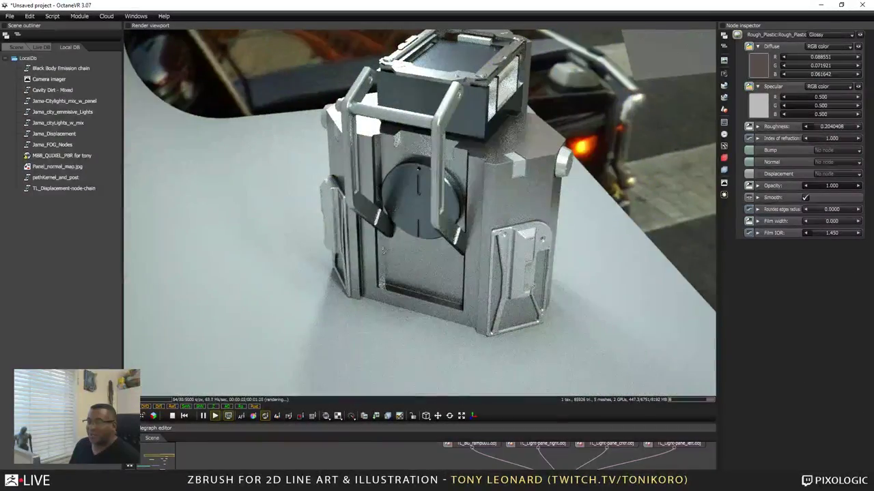
pyautogui.moveTo(539, 292); pyautogui.dragTo(673, 242)
pyautogui.moveTo(639, 107); pyautogui.dragTo(705, 166)
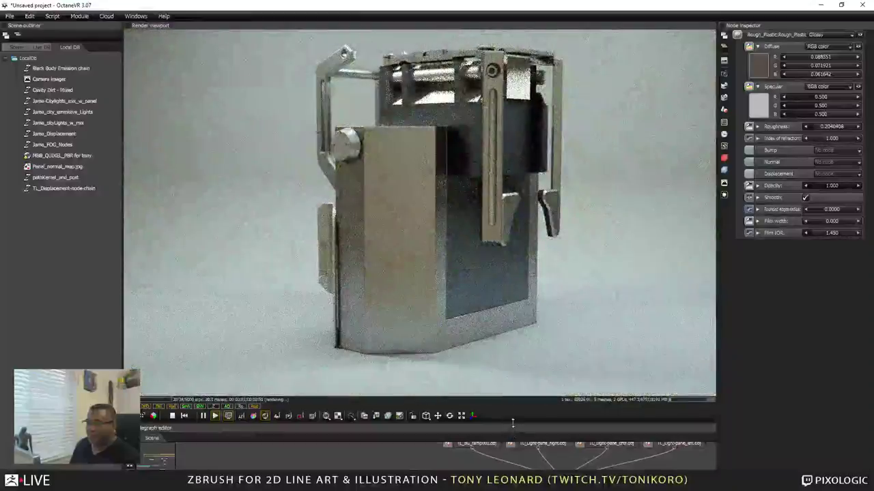
# Enlarge the node graph area again and move the TL_Dusk_DTLA_Broadway_002.hdr image node closer to the Daylight environment node
pyautogui.moveTo(512, 424); pyautogui.dragTo(523, 280)
pyautogui.moveTo(419, 464); pyautogui.dragTo(545, 418)
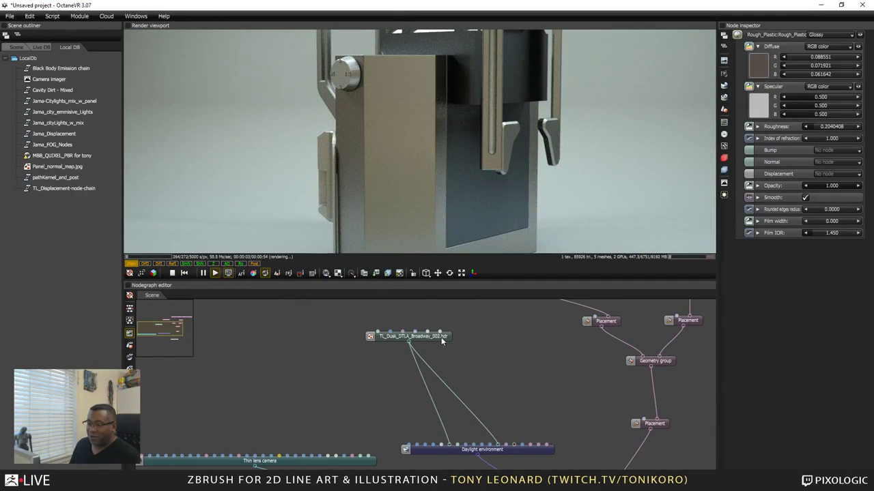
pyautogui.moveTo(441, 337); pyautogui.dragTo(389, 394)
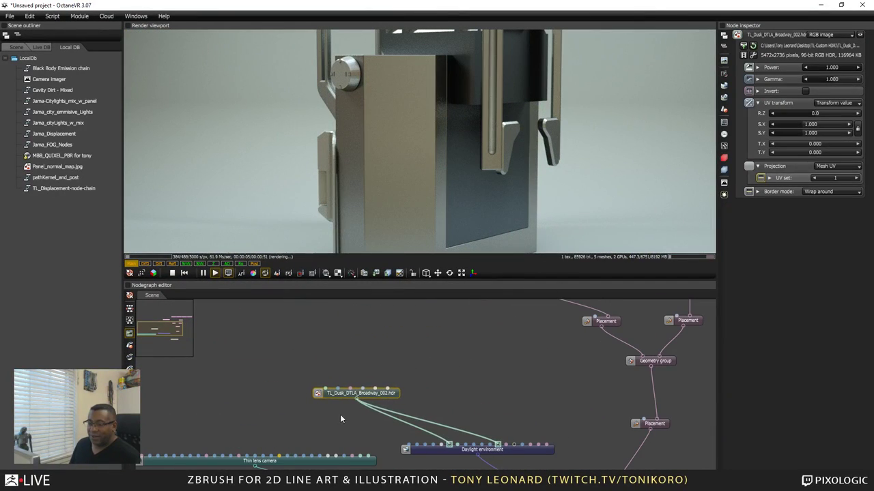
# Cut both links between the TL_Dusk_DTLA_Broadway_002.hdr image node and the Daylight environment node, and move the image node farther away
pyautogui.keyDown('ctrl'); pyautogui.moveTo(340, 419); pyautogui.dragTo(529, 415); pyautogui.keyUp('ctrl')
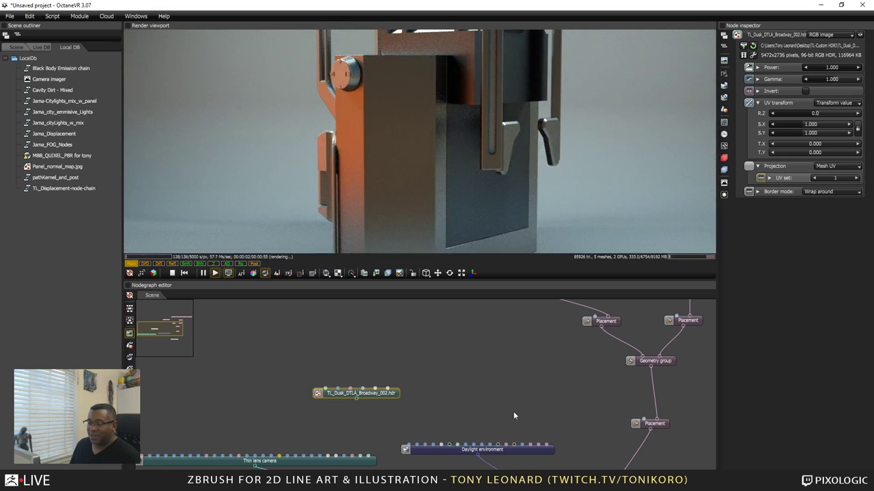
pyautogui.scroll(-2, 513, 411)
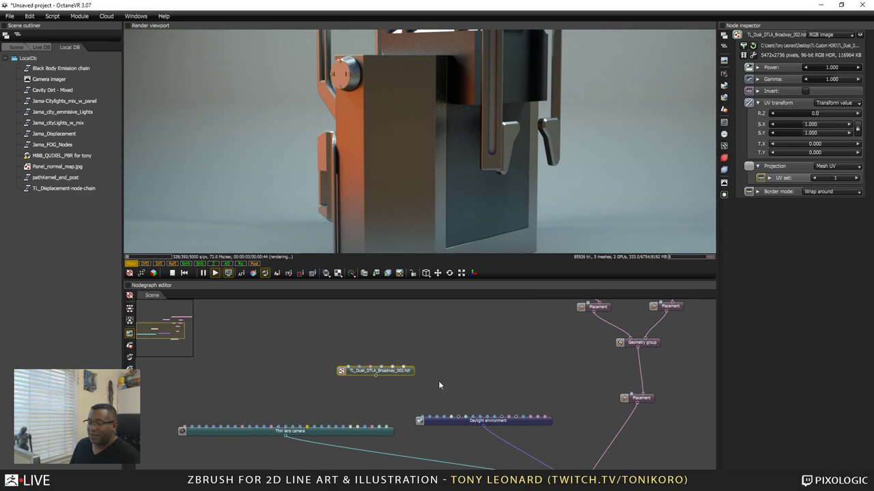
pyautogui.moveTo(393, 371); pyautogui.dragTo(386, 349)
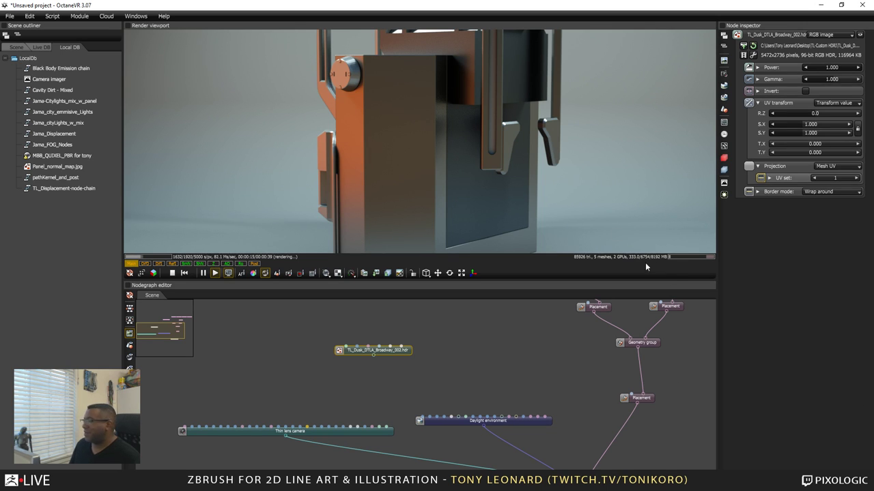
# Set the Daylight environment's sun direction to month 10, day 20 and local time 12.889
pyautogui.click(511, 421)
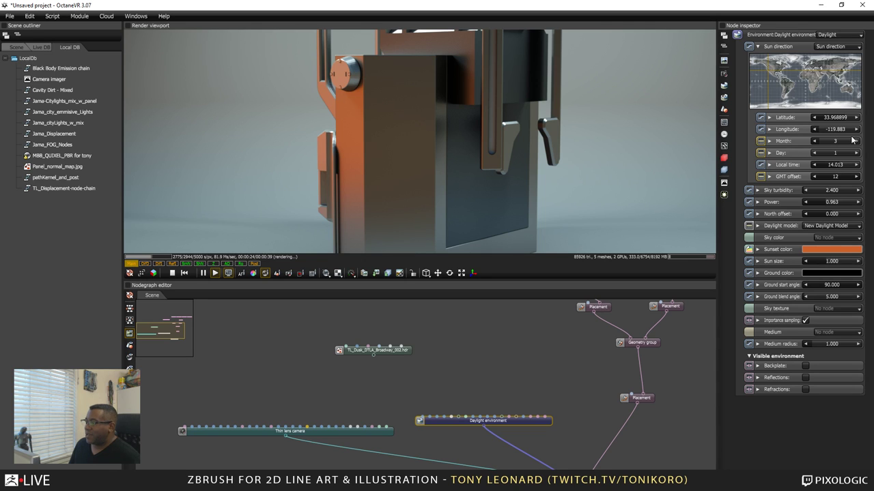
pyautogui.moveTo(826, 141); pyautogui.dragTo(842, 156)
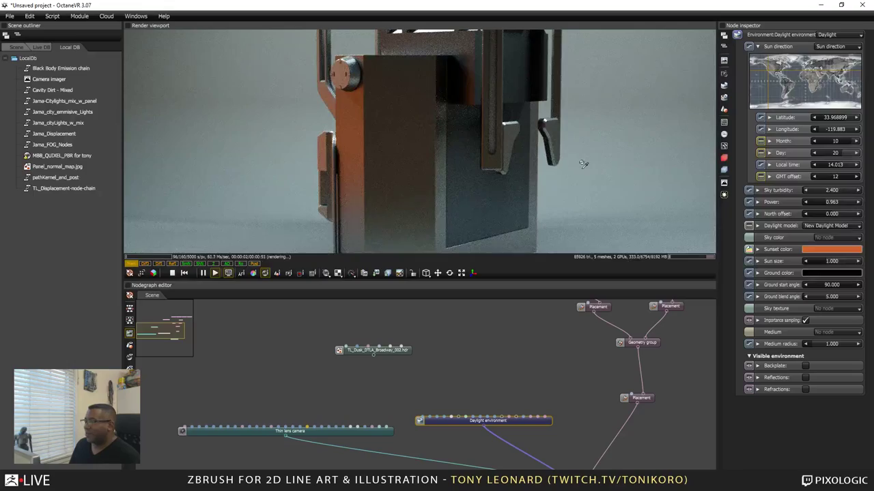
pyautogui.moveTo(844, 165); pyautogui.dragTo(840, 168)
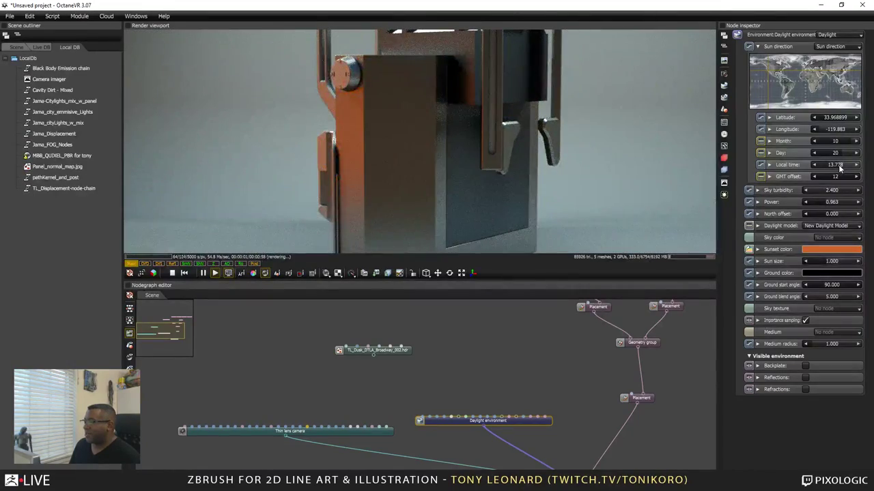
pyautogui.moveTo(839, 169); pyautogui.dragTo(841, 168)
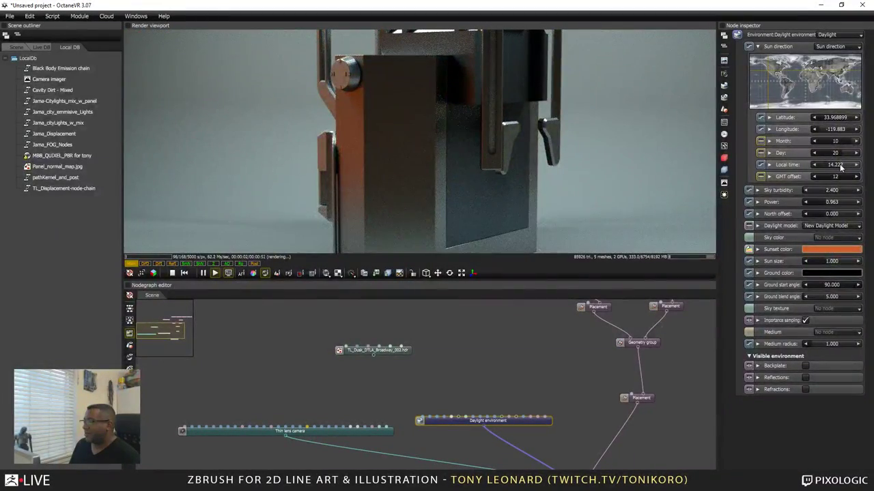
pyautogui.moveTo(840, 165); pyautogui.dragTo(842, 167)
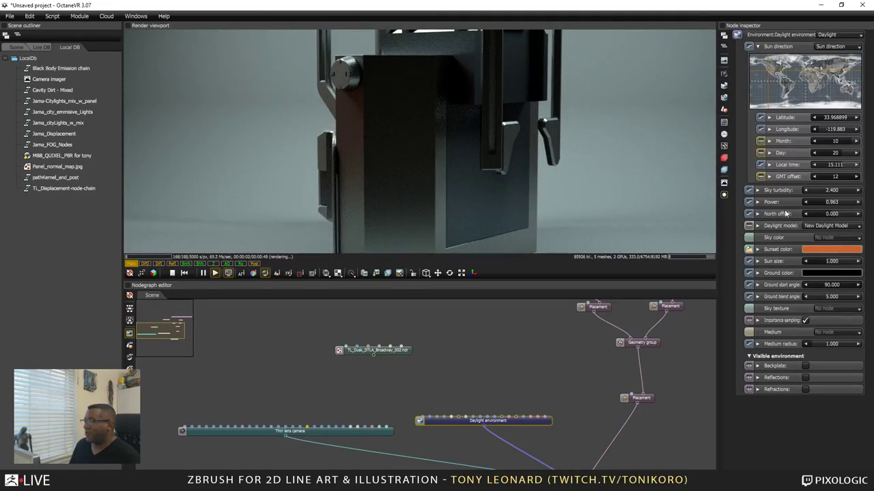
pyautogui.moveTo(282, 182); pyautogui.dragTo(361, 183)
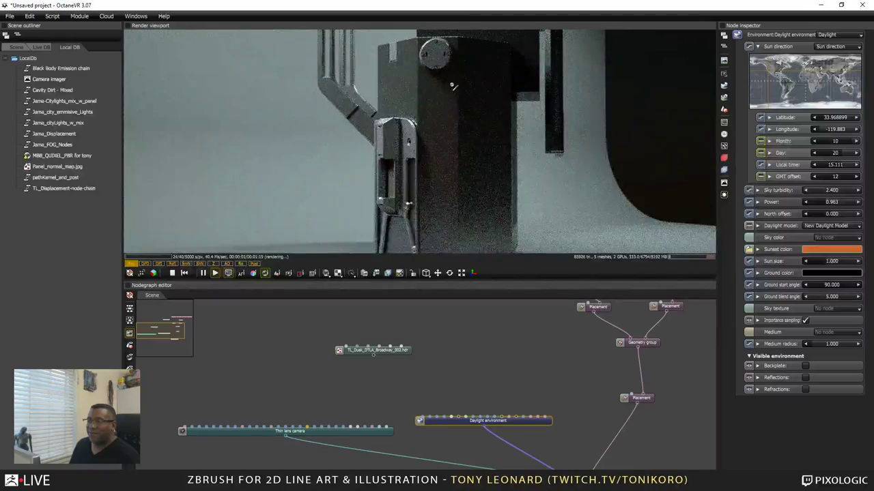
pyautogui.moveTo(478, 173); pyautogui.dragTo(385, 182)
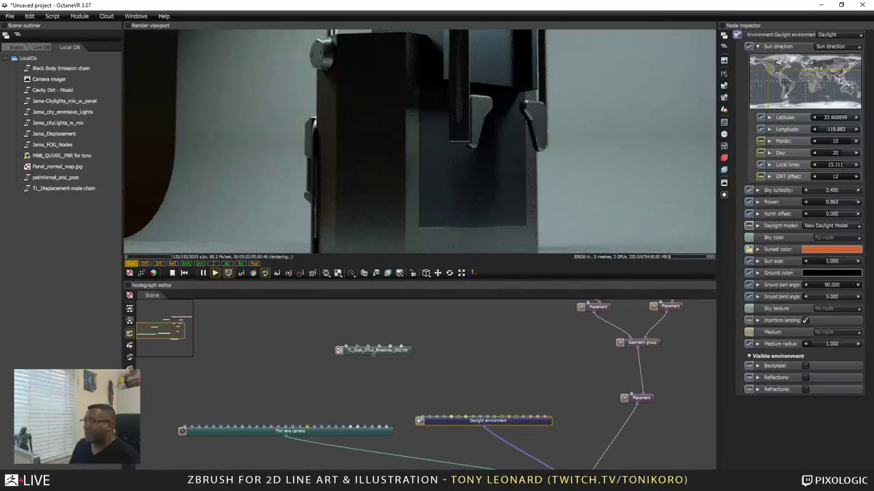
pyautogui.moveTo(844, 165); pyautogui.dragTo(837, 167)
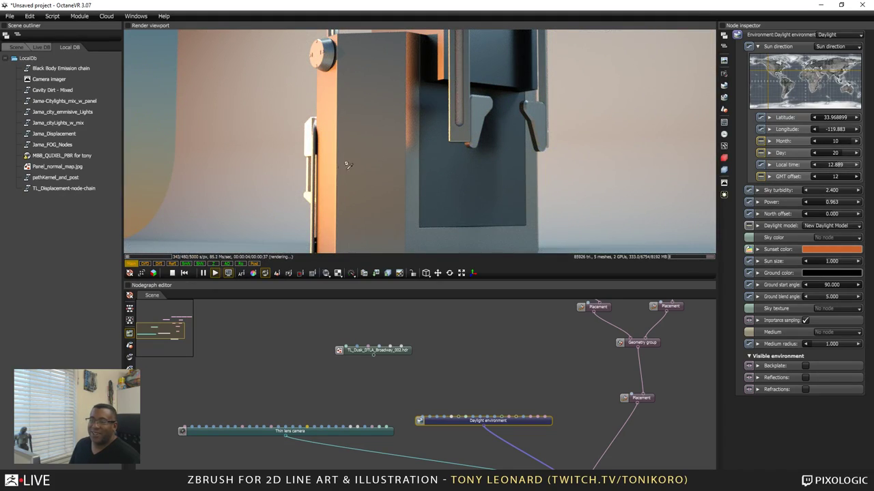
# Add the Cavity Dirt - Mixed node chain from the local database and connect its Diffuse material to a material input of the prop's OBJ node
pyautogui.moveTo(347, 165); pyautogui.dragTo(447, 218)
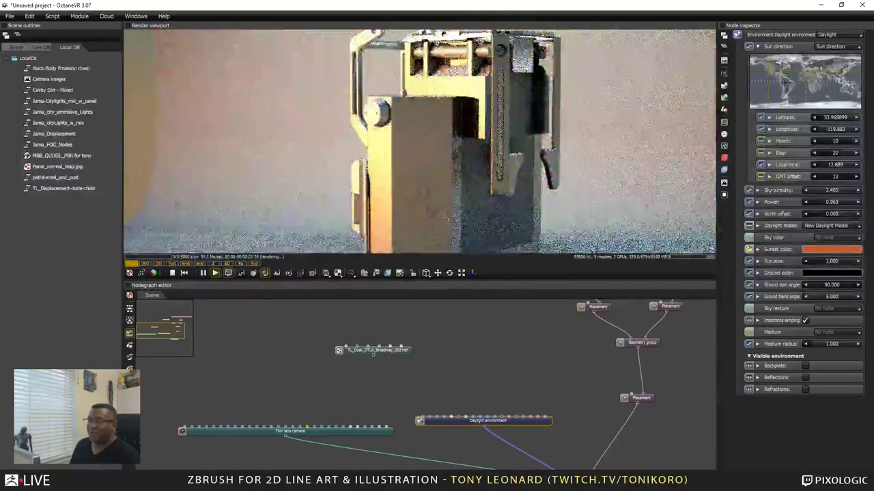
pyautogui.moveTo(382, 44); pyautogui.dragTo(343, 179)
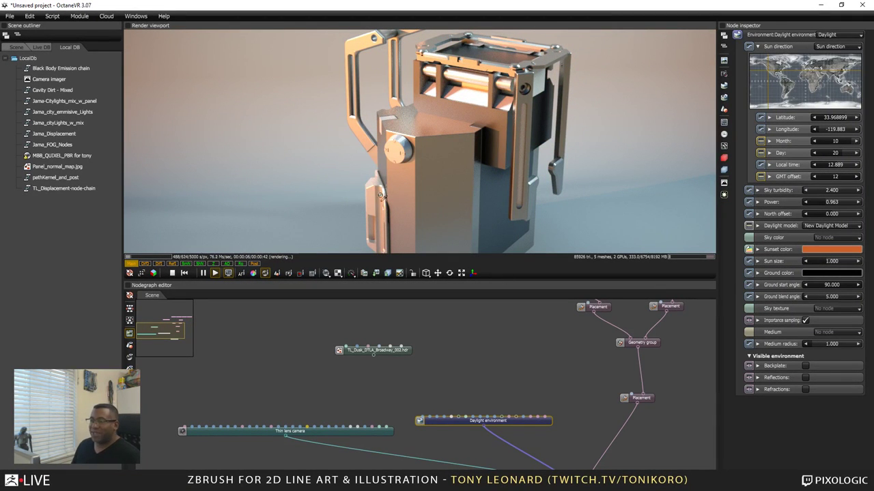
pyautogui.moveTo(415, 165); pyautogui.dragTo(493, 171)
pyautogui.scroll(5, 444, 192)
pyautogui.scroll(2, 423, 177)
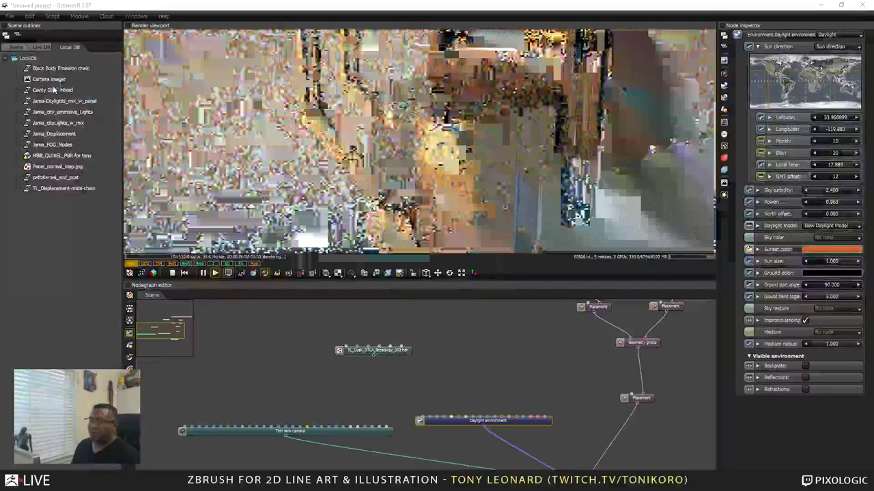
pyautogui.doubleClick(53, 89)
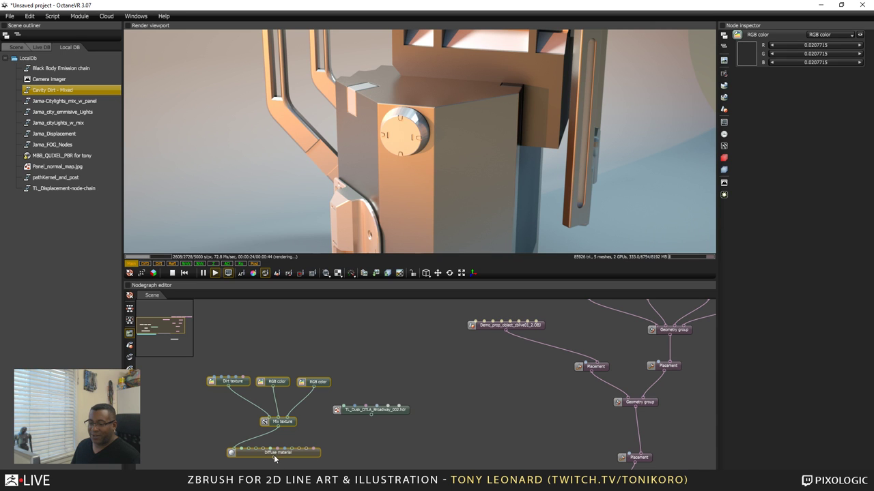
pyautogui.moveTo(275, 457); pyautogui.dragTo(518, 327)
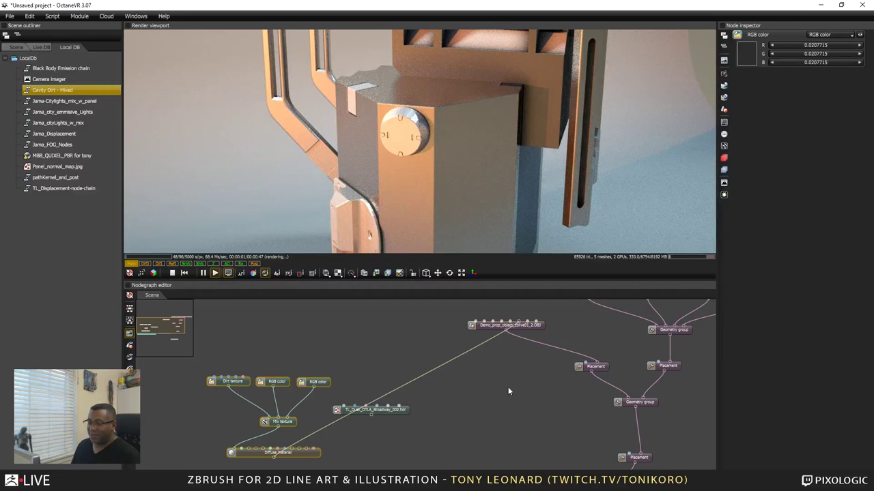
# Move the whole Cavity Dirt node chain up so it sits just above the prop's OBJ node
pyautogui.moveTo(213, 346); pyautogui.dragTo(324, 378)
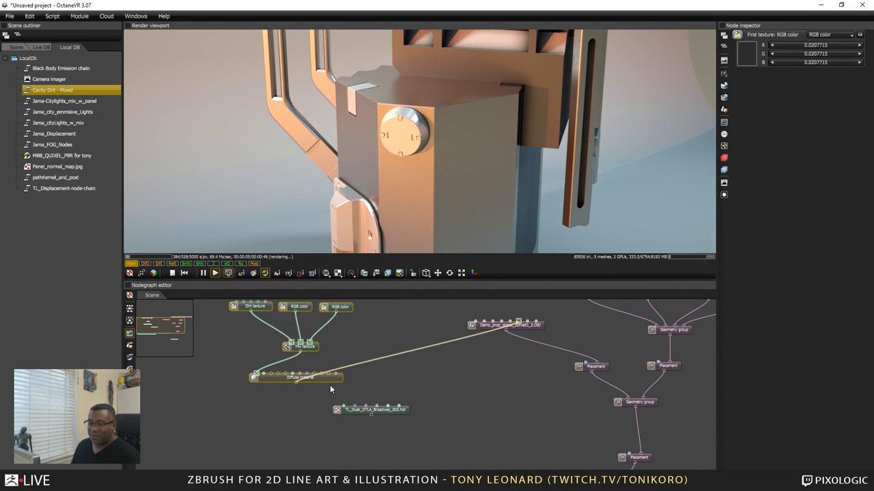
pyautogui.click(317, 363)
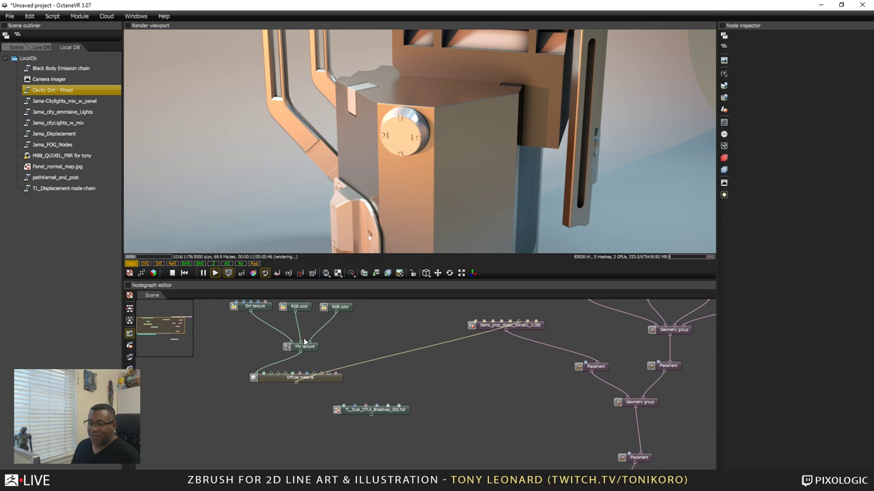
pyautogui.moveTo(390, 374); pyautogui.dragTo(360, 417, button='middle')
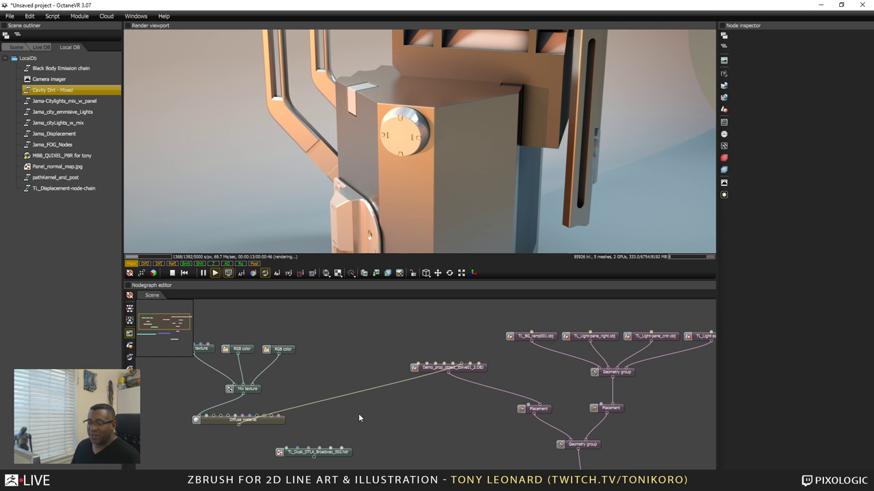
pyautogui.moveTo(307, 334)
pyautogui.mouseDown()
pyautogui.moveTo(195, 419)
pyautogui.moveTo(307, 314)
pyautogui.moveTo(308, 334)
pyautogui.mouseUp()
pyautogui.moveTo(314, 405); pyautogui.dragTo(211, 415, button='middle')
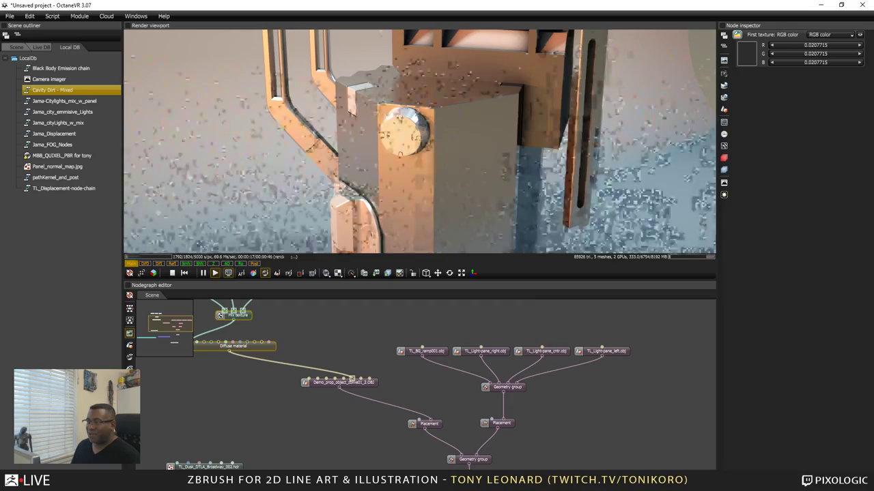
# Examine the prop's render from the side, above and close up, along with the connected dirt, colour and mix texture nodes
pyautogui.moveTo(416, 211); pyautogui.dragTo(385, 192)
pyautogui.scroll(2, 332, 210)
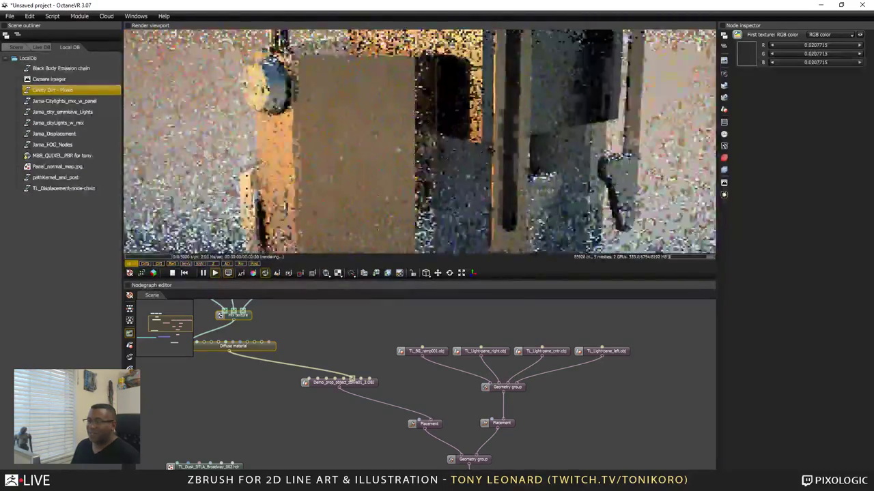
pyautogui.scroll(-4, 332, 211)
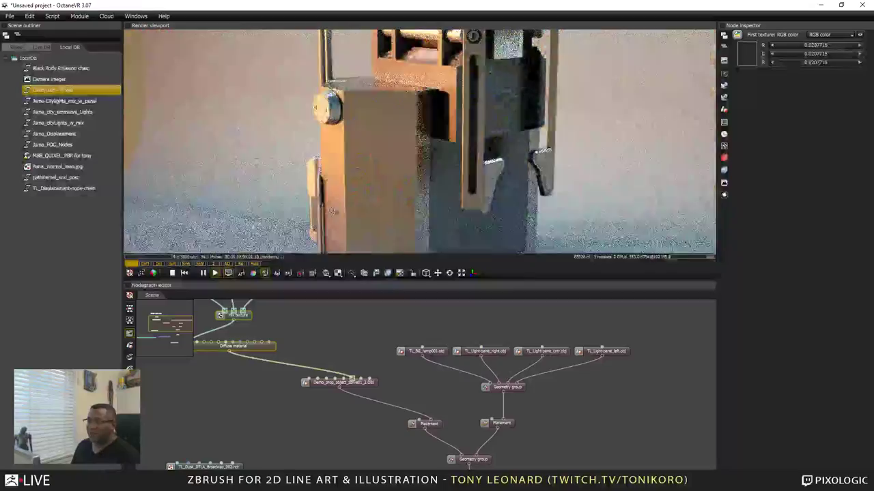
pyautogui.moveTo(333, 211); pyautogui.dragTo(499, 207)
pyautogui.moveTo(384, 203); pyautogui.dragTo(368, 156)
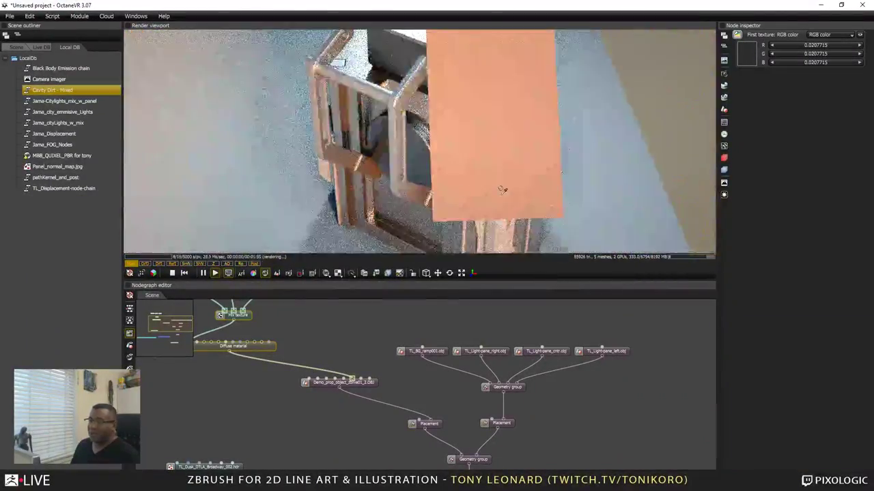
pyautogui.moveTo(591, 114); pyautogui.dragTo(257, 262)
pyautogui.scroll(-1, 320, 341)
pyautogui.moveTo(319, 341); pyautogui.dragTo(425, 391)
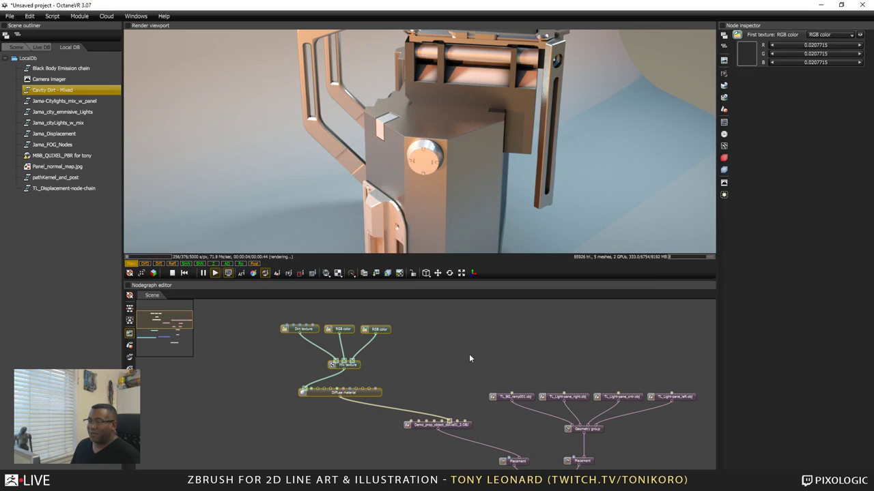
pyautogui.moveTo(420, 372); pyautogui.dragTo(411, 390, button='middle')
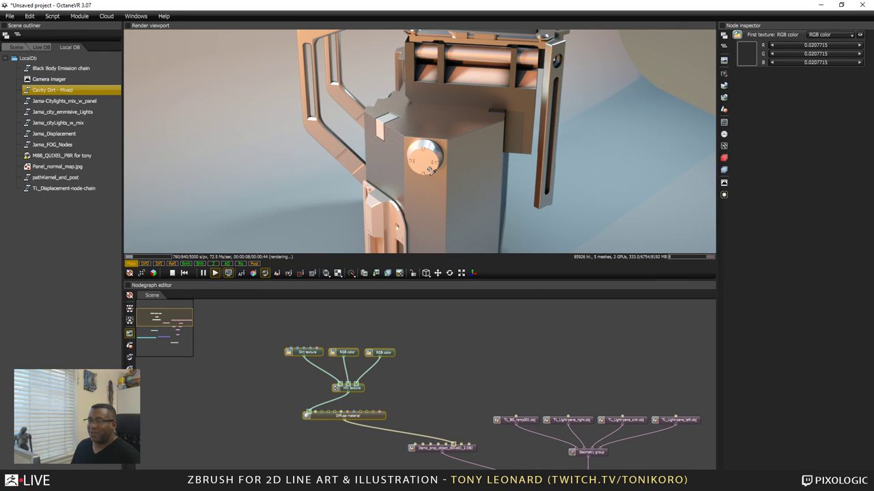
pyautogui.moveTo(393, 376); pyautogui.dragTo(348, 381, button='middle')
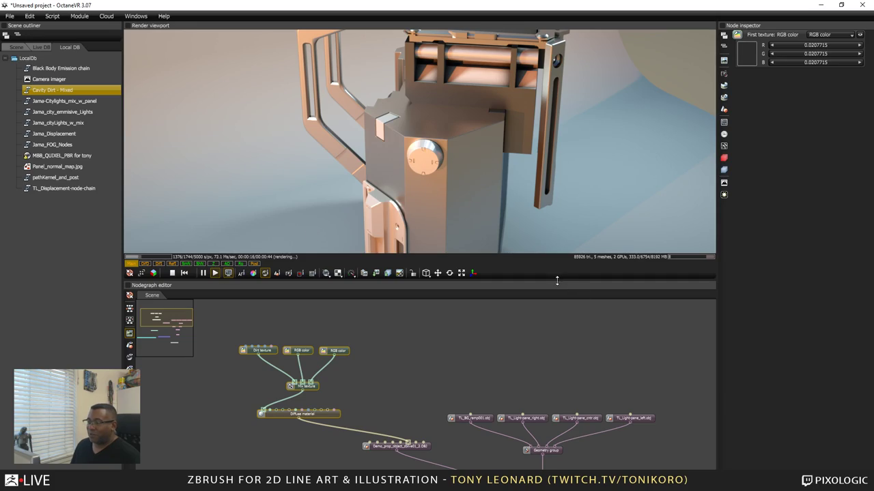
# Enlarge the render viewport and examine the prop's clamps, front panel and body edges from several angles
pyautogui.moveTo(558, 281); pyautogui.dragTo(557, 365)
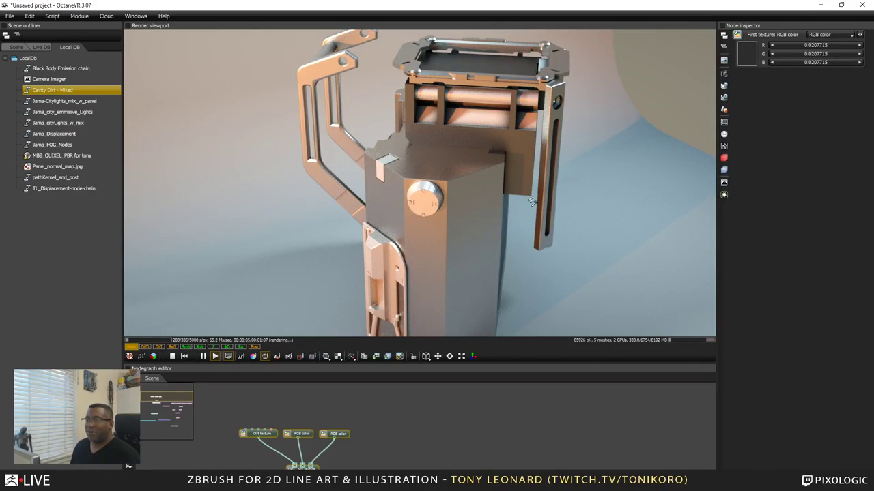
pyautogui.moveTo(508, 178); pyautogui.dragTo(425, 135)
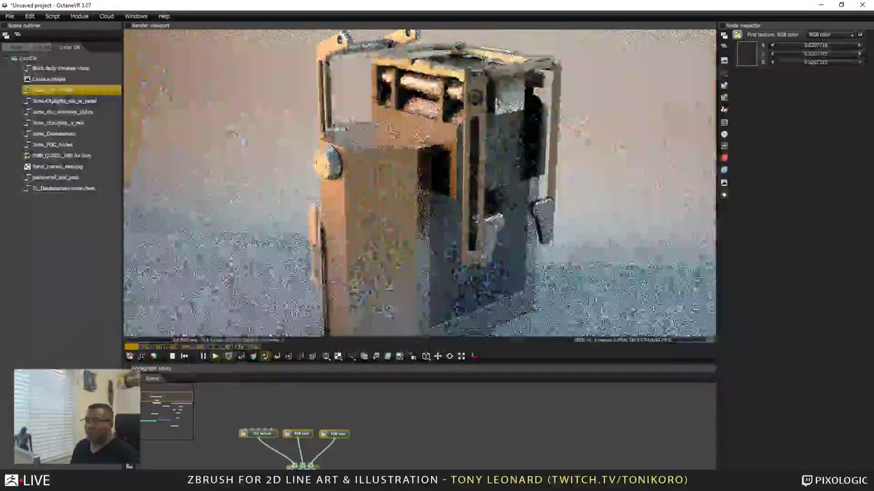
pyautogui.scroll(1, 501, 236)
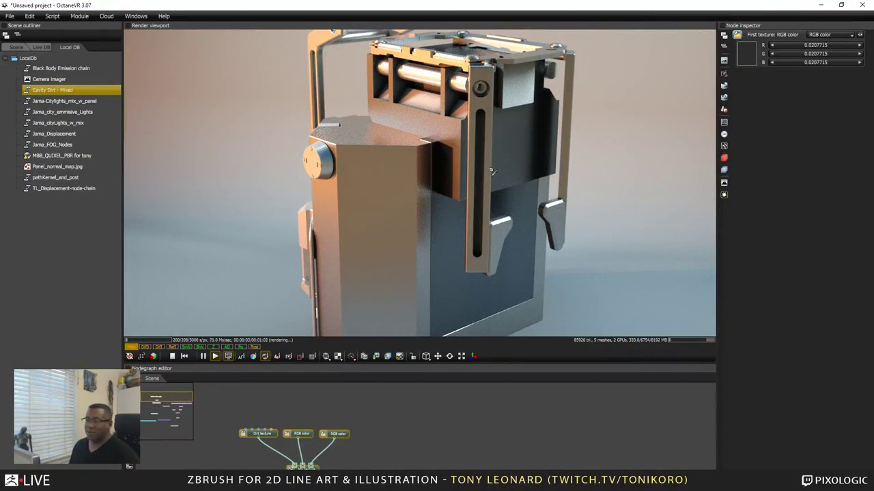
pyautogui.moveTo(348, 215); pyautogui.dragTo(298, 205)
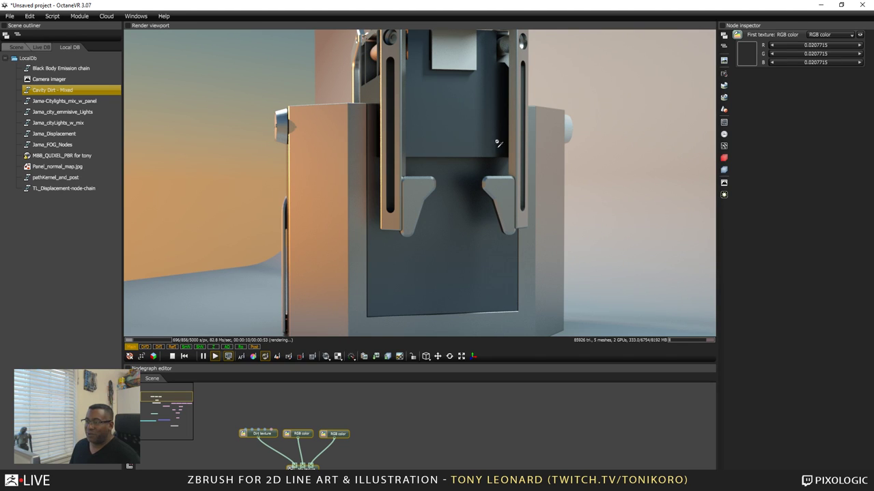
pyautogui.moveTo(361, 256); pyautogui.dragTo(416, 266)
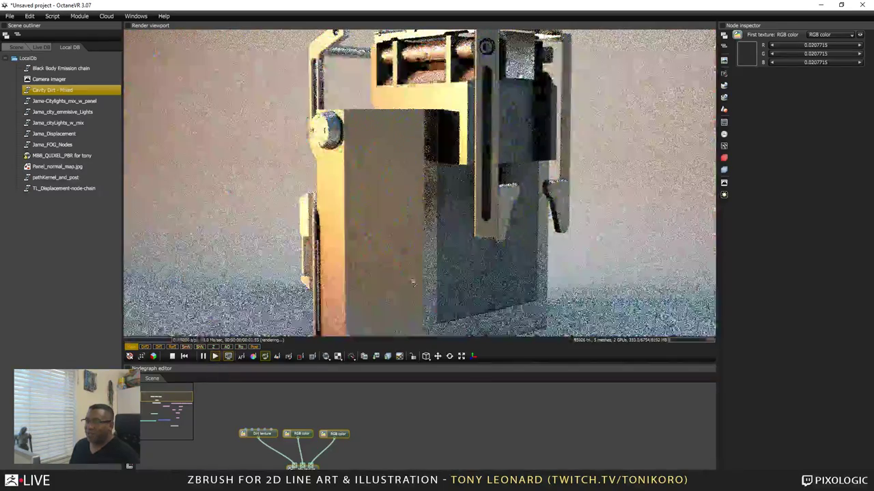
# Pick the Aluminium material on the prop to inspect its settings, and examine the prop from the handle side round to the clamps
pyautogui.moveTo(281, 218); pyautogui.dragTo(458, 218)
pyautogui.click(384, 230)
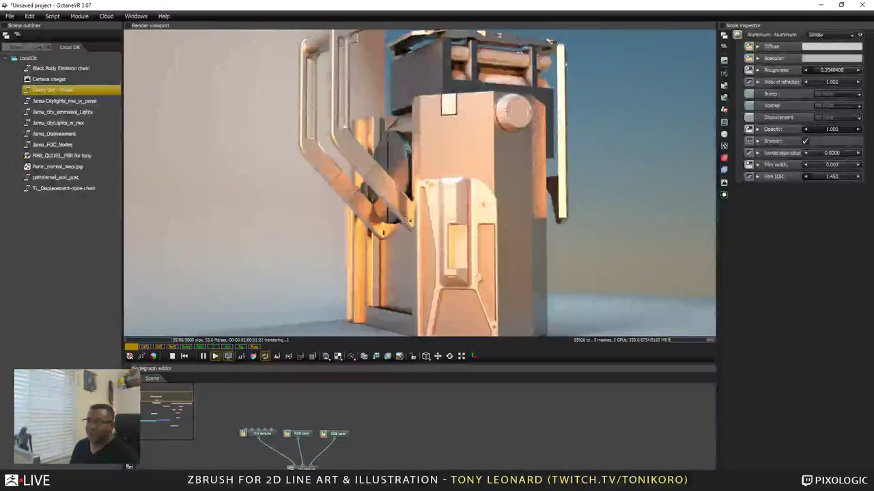
pyautogui.moveTo(384, 230); pyautogui.dragTo(437, 218)
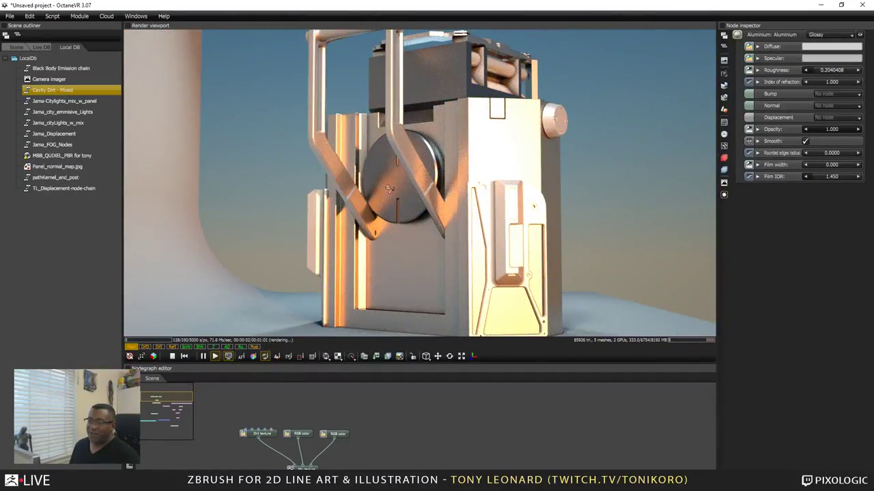
pyautogui.moveTo(387, 188); pyautogui.dragTo(273, 140)
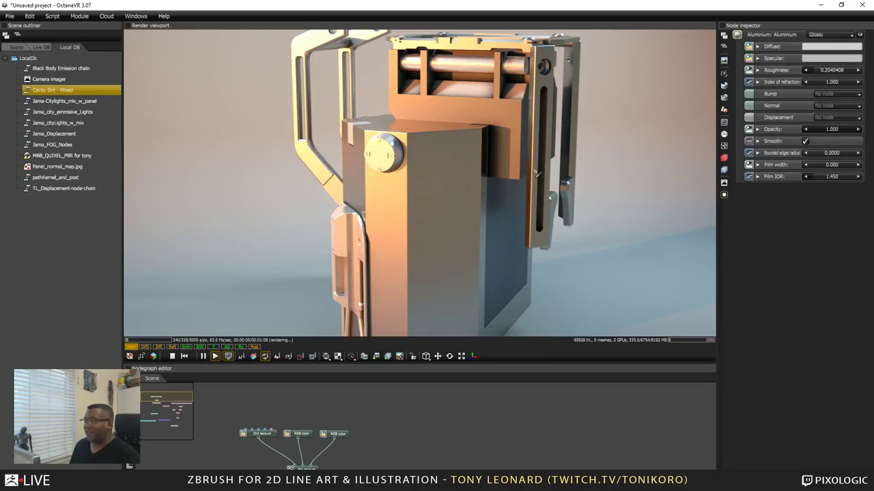
pyautogui.scroll(-5, 578, 178)
pyautogui.scroll(8, 488, 176)
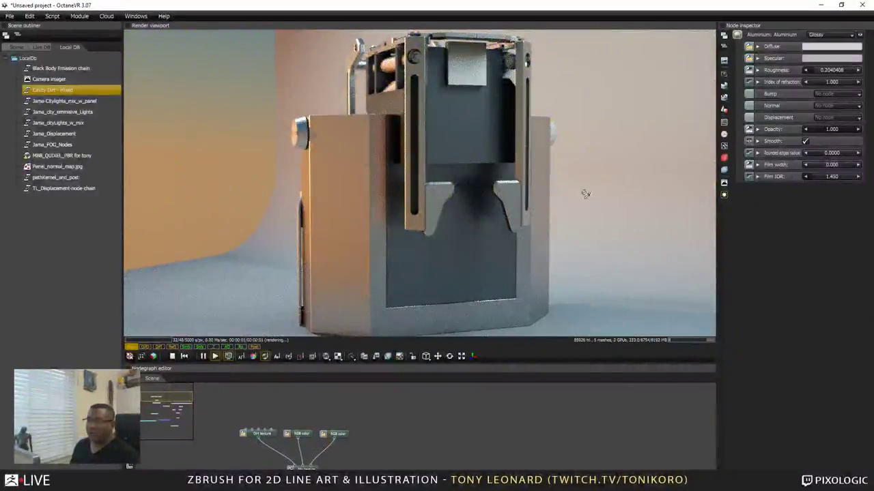
# Save the scene to the Desktop as TL_ZB_demo_10202018
pyautogui.scroll(-4, 585, 193)
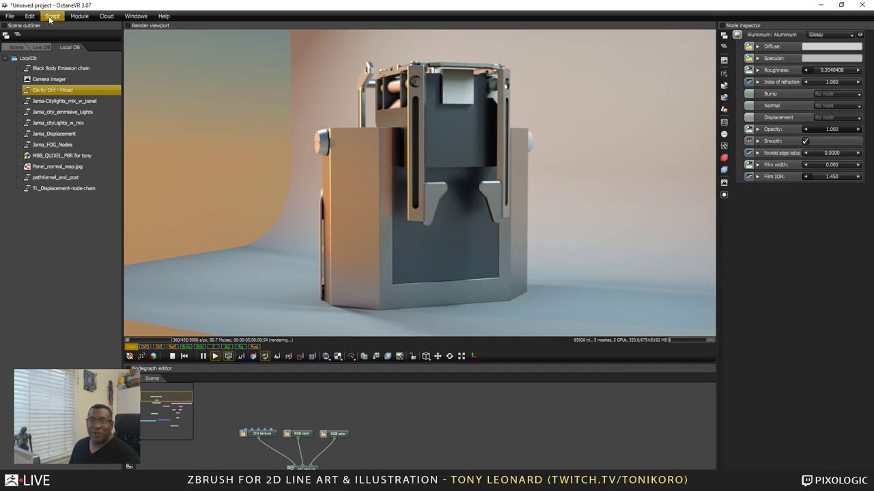
pyautogui.click(9, 16)
pyautogui.moveTo(29, 16)
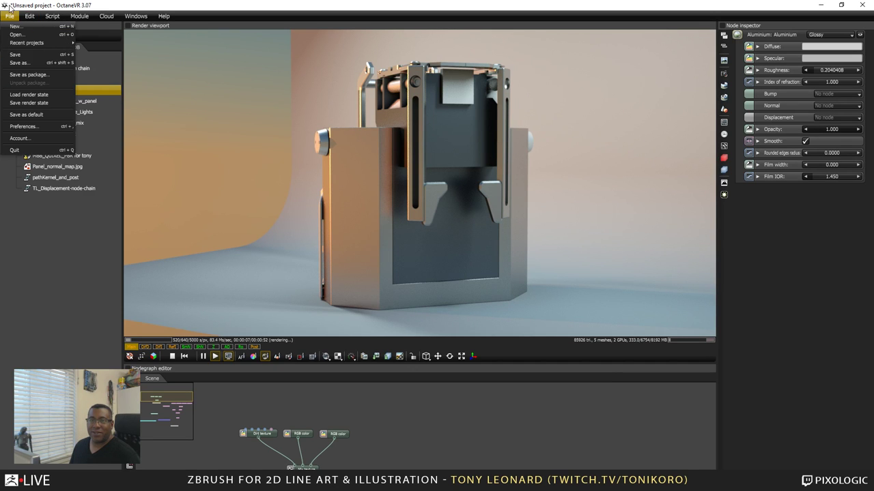
pyautogui.click(27, 58)
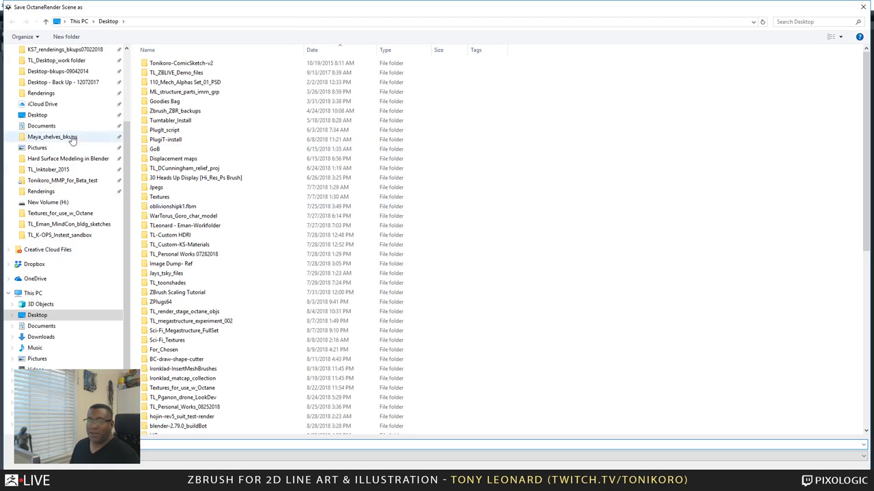
pyautogui.click(30, 114)
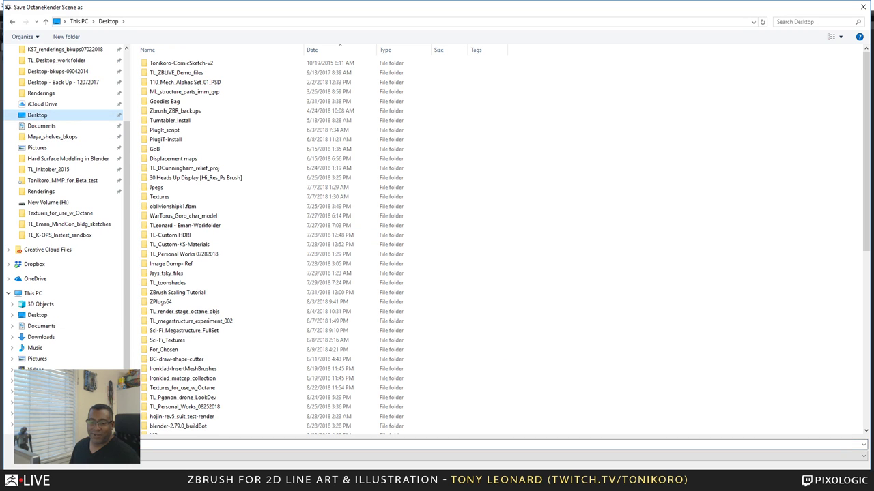
pyautogui.click(437, 444)
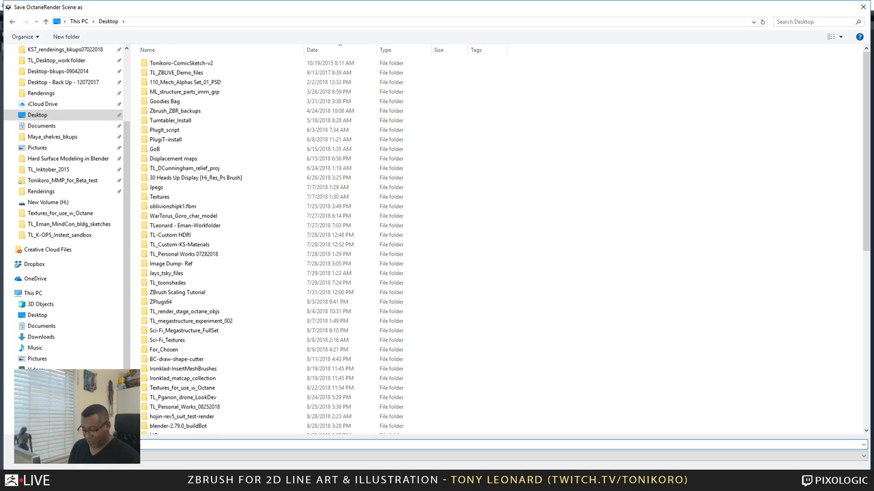
pyautogui.write('TL_Z')
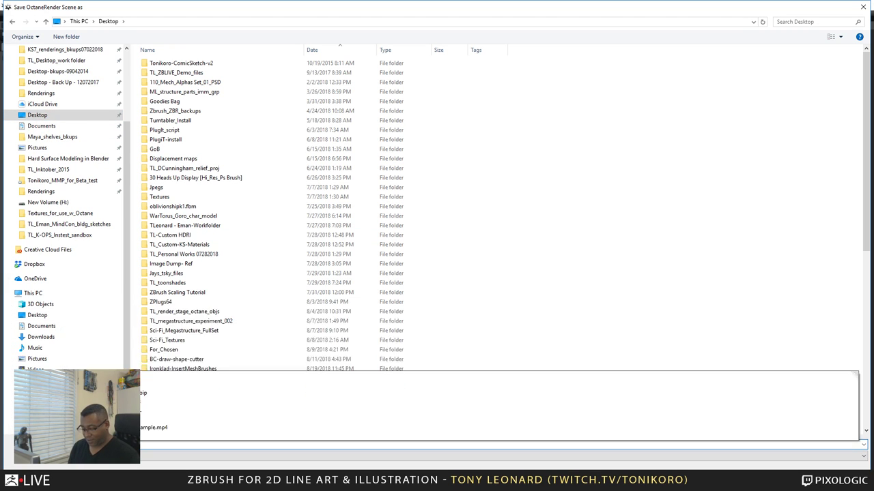
pyautogui.write('BLIVE')
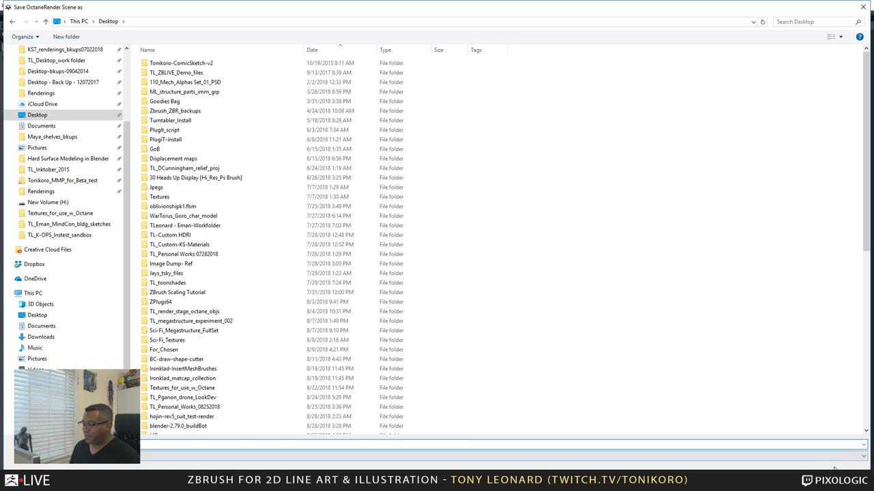
pyautogui.click(796, 467)
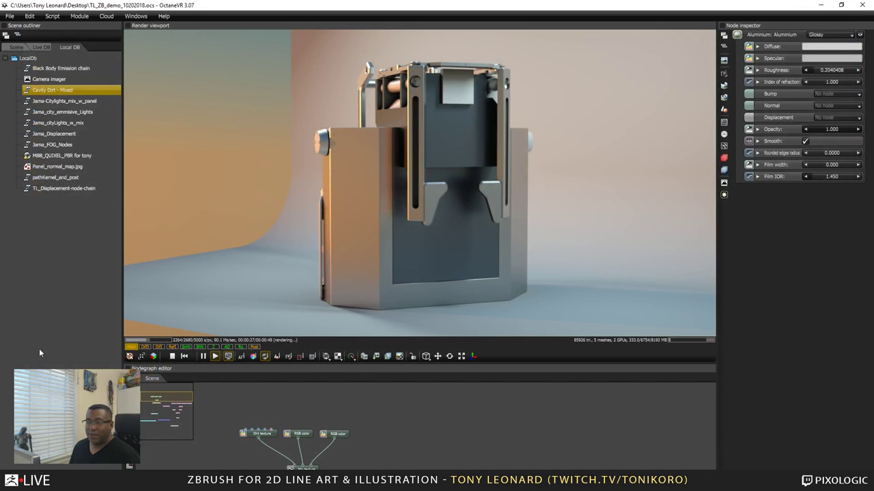
# Open the recent project TL_Eman_Codeship_lab_stage001.ocs
pyautogui.click(10, 15)
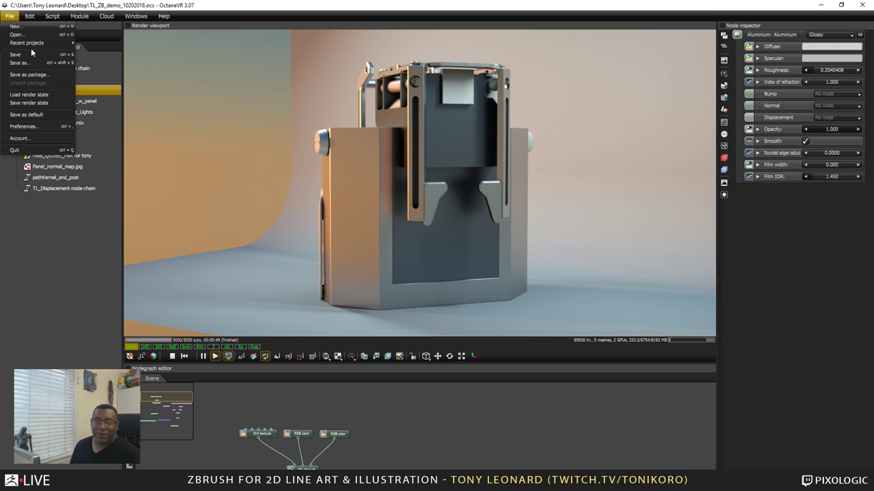
pyautogui.moveTo(43, 43)
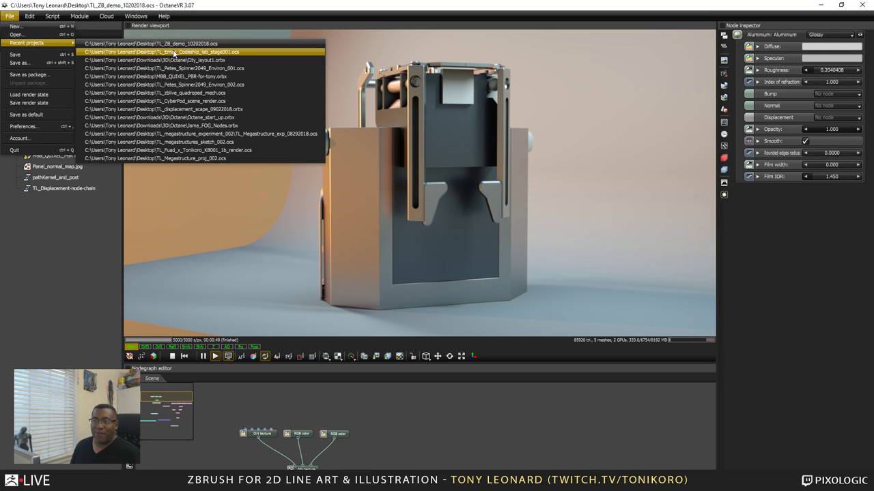
pyautogui.click(194, 54)
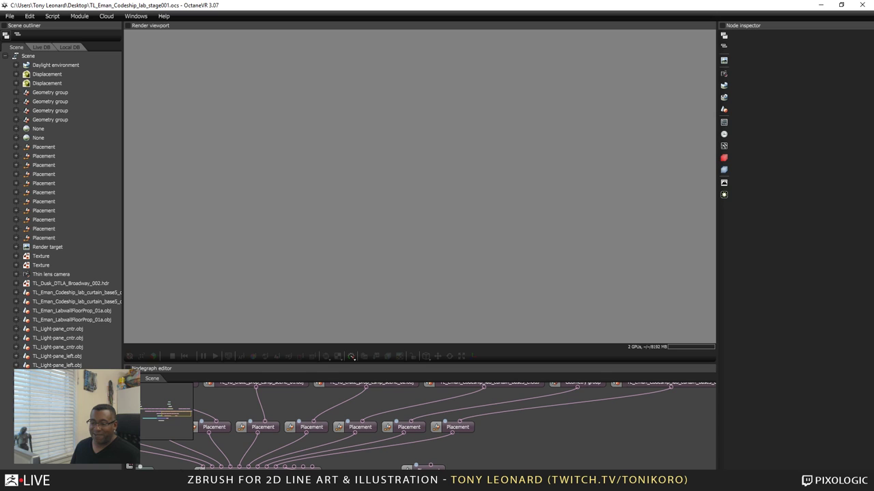
# Find the Render target node at the end of the node graph and render the lab stage from it
pyautogui.moveTo(358, 450)
pyautogui.mouseDown()
pyautogui.moveTo(437, 433)
pyautogui.moveTo(467, 403)
pyautogui.mouseUp()
pyautogui.moveTo(404, 449)
pyautogui.mouseDown()
pyautogui.moveTo(492, 415)
pyautogui.moveTo(500, 391)
pyautogui.mouseUp()
pyautogui.moveTo(453, 451); pyautogui.dragTo(471, 456)
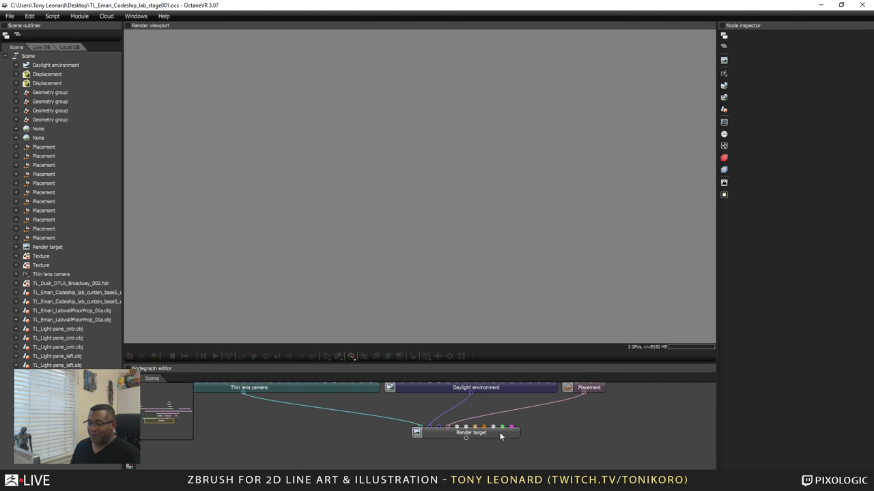
pyautogui.click(500, 436)
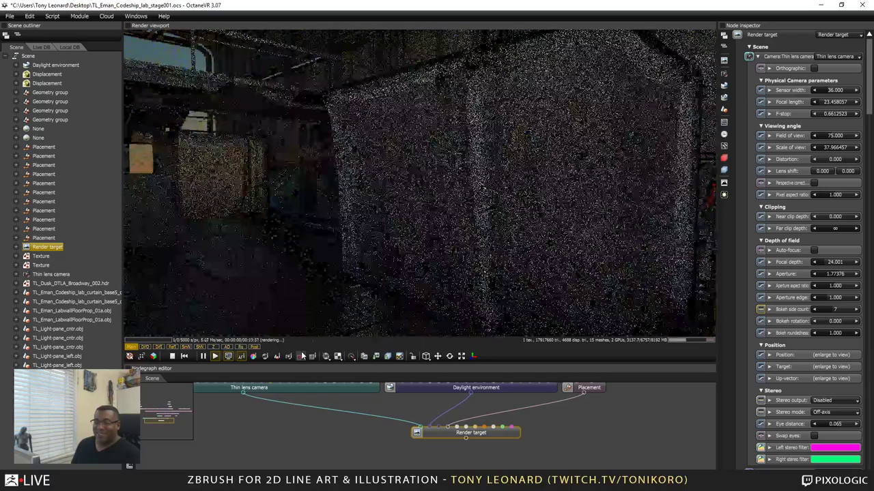
pyautogui.moveTo(321, 328); pyautogui.dragTo(153, 249)
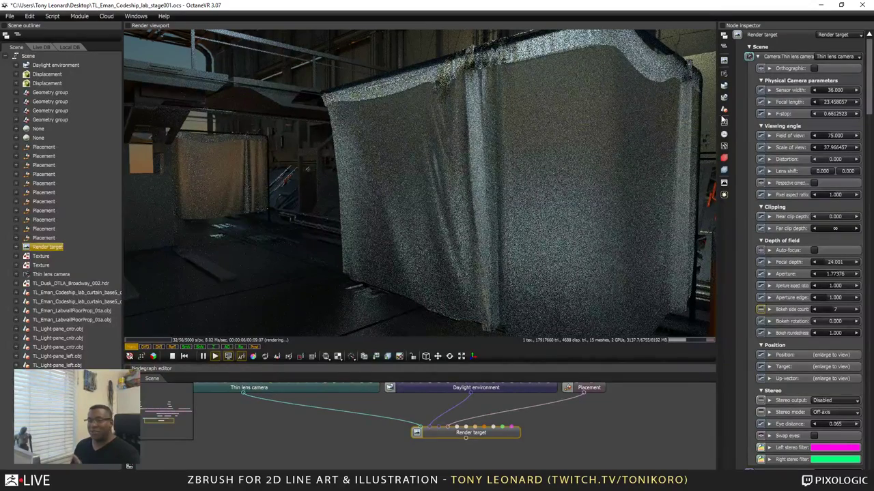
pyautogui.click(723, 121)
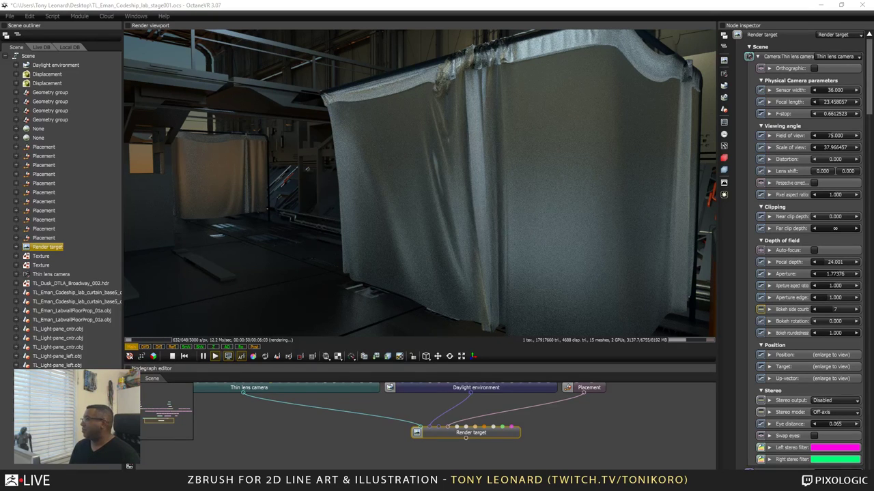
# Bring in the browser window, look through the Blender products on the Gumroad store page, and move the window away again
pyautogui.moveTo(873, 29); pyautogui.dragTo(218, 37)
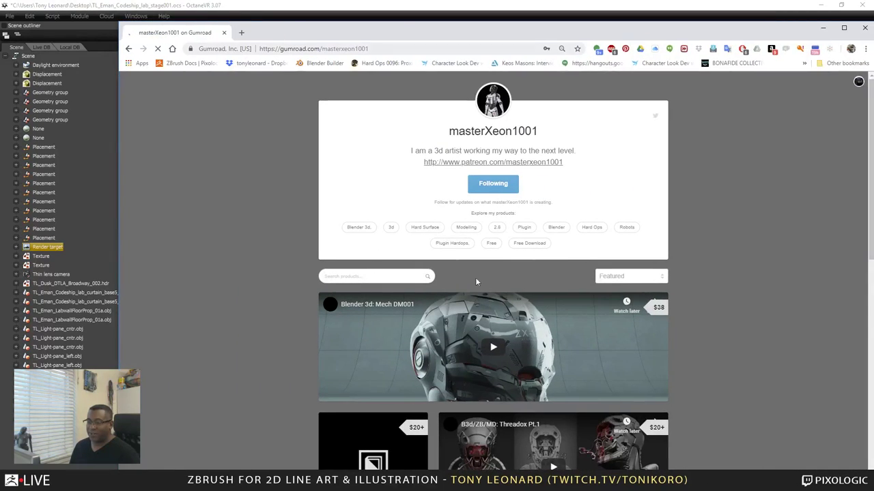
pyautogui.scroll(-5, 446, 276)
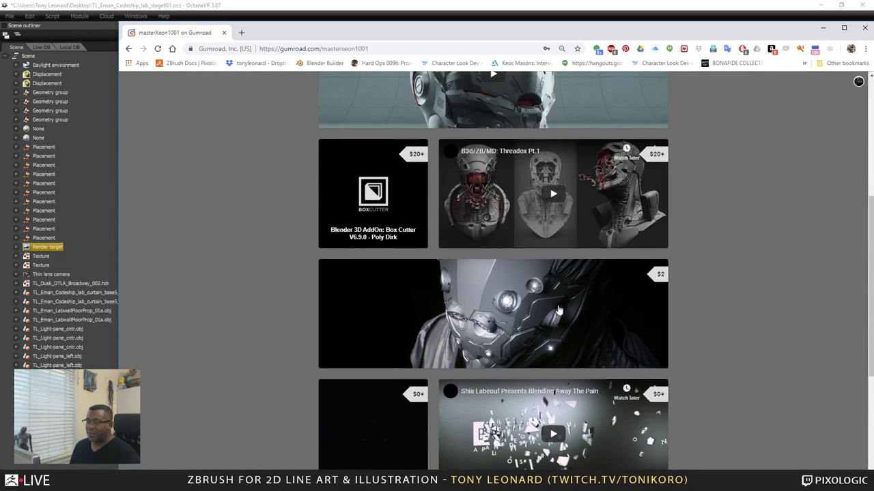
pyautogui.scroll(-4, 559, 311)
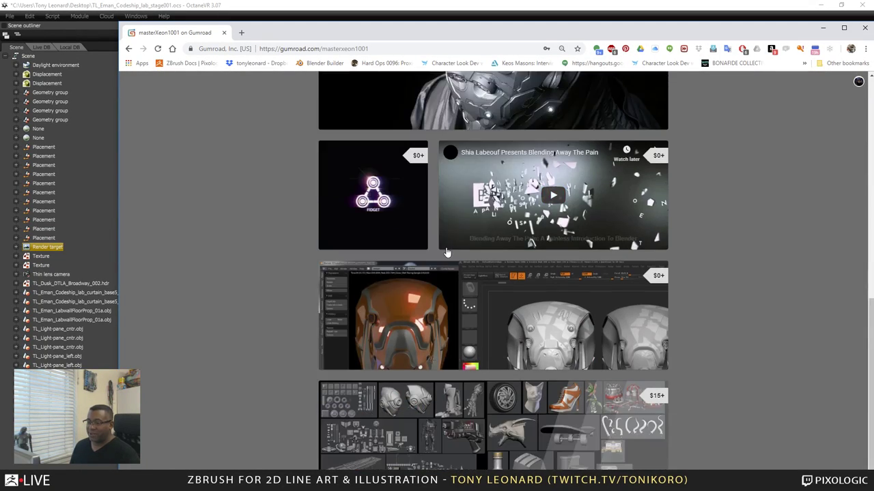
pyautogui.scroll(4, 558, 221)
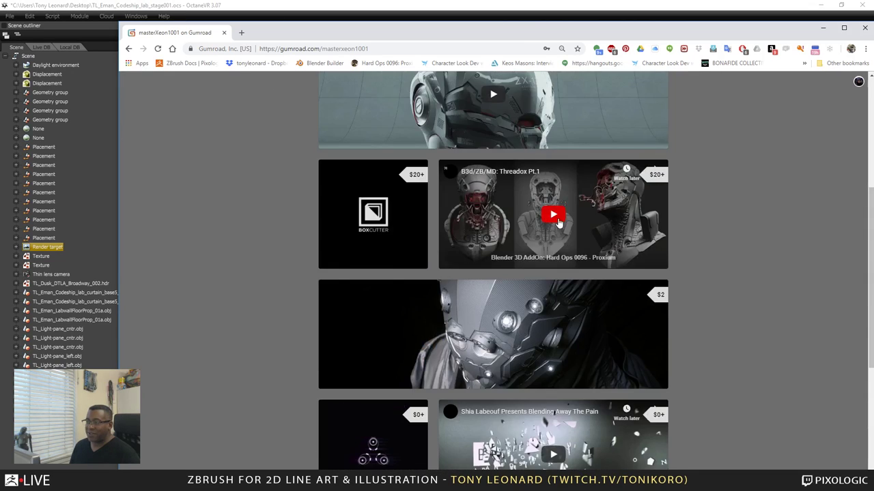
pyautogui.scroll(3, 338, 264)
pyautogui.scroll(-2, 362, 276)
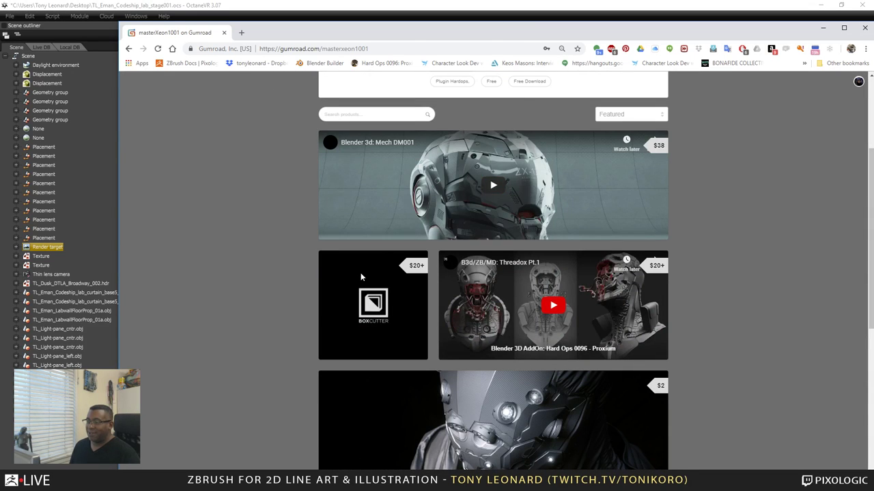
pyautogui.moveTo(188, 35); pyautogui.dragTo(873, 109)
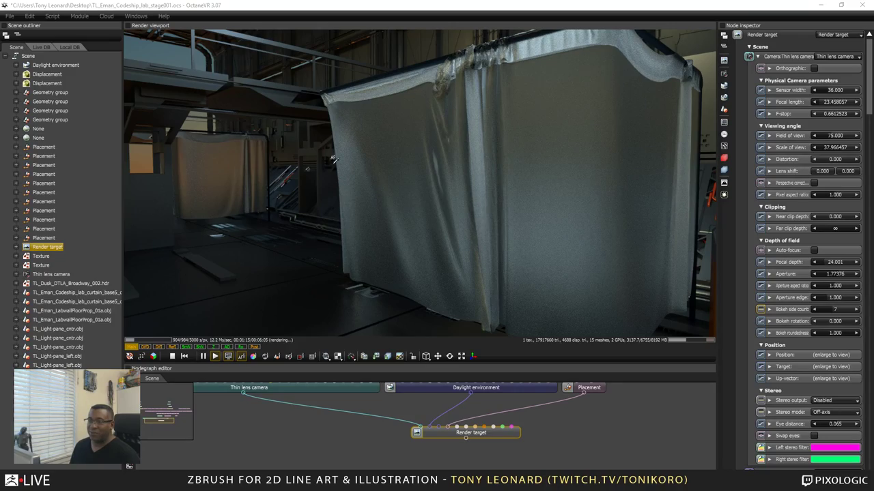
# Examine the lab stage render from the curtained enclosure and crates out to the whole hangar interior
pyautogui.scroll(-5, 337, 187)
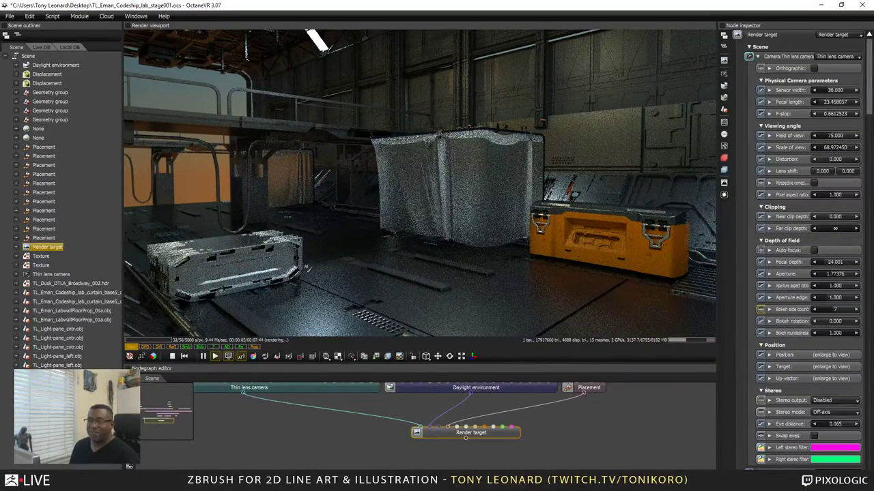
pyautogui.moveTo(493, 251); pyautogui.dragTo(845, 148)
pyautogui.moveTo(468, 261); pyautogui.dragTo(547, 246)
pyautogui.scroll(-3, 497, 286)
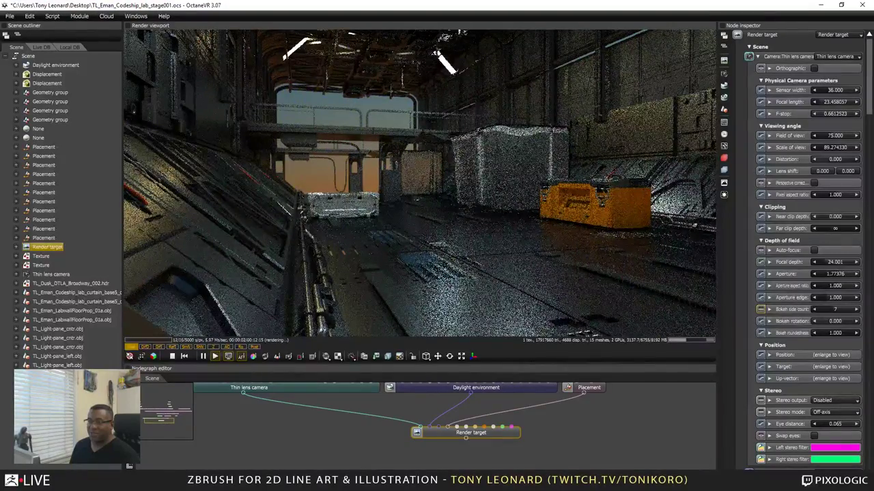
pyautogui.moveTo(417, 224); pyautogui.dragTo(668, 135)
pyautogui.scroll(2, 467, 262)
pyautogui.scroll(-3, 467, 262)
pyautogui.scroll(2, 668, 135)
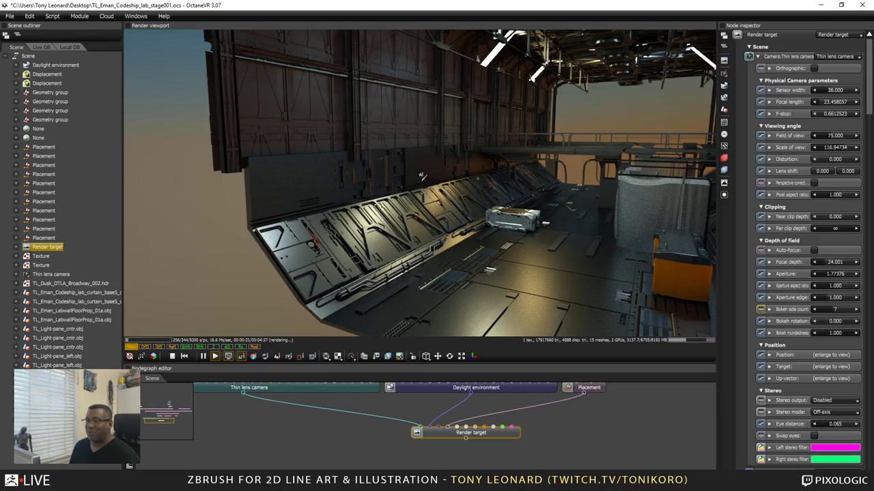
# Examine the hangar's side wall panelling, sloped base panels and overhead lights in the lab stage render from several angles
pyautogui.scroll(2, 419, 176)
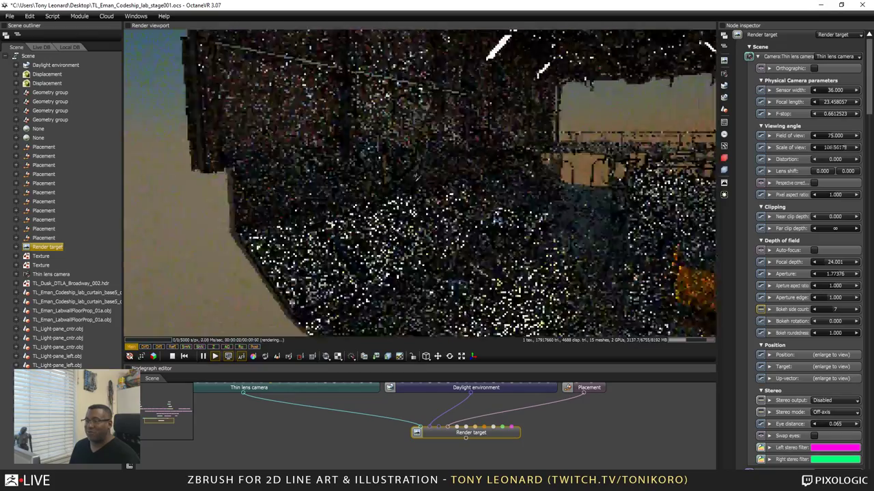
pyautogui.scroll(3, 418, 176)
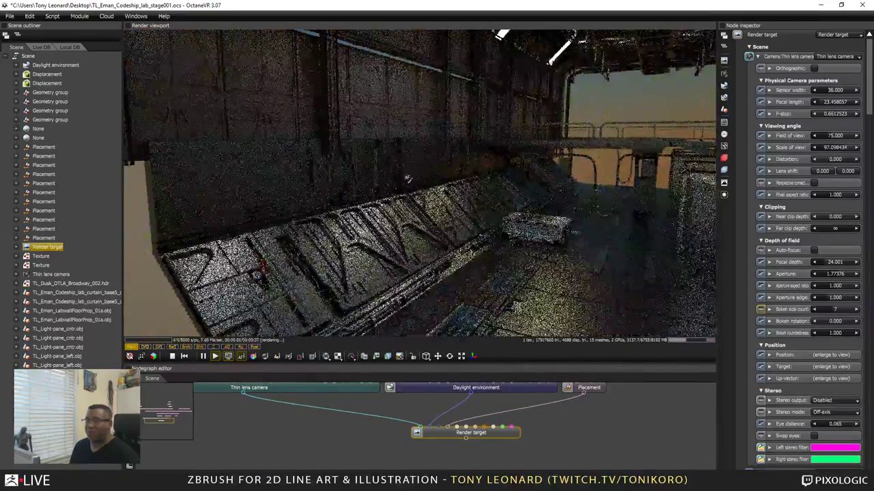
pyautogui.moveTo(408, 177)
pyautogui.mouseDown()
pyautogui.moveTo(408, 194)
pyautogui.moveTo(427, 176)
pyautogui.moveTo(413, 203)
pyautogui.moveTo(396, 184)
pyautogui.moveTo(411, 185)
pyautogui.mouseUp()
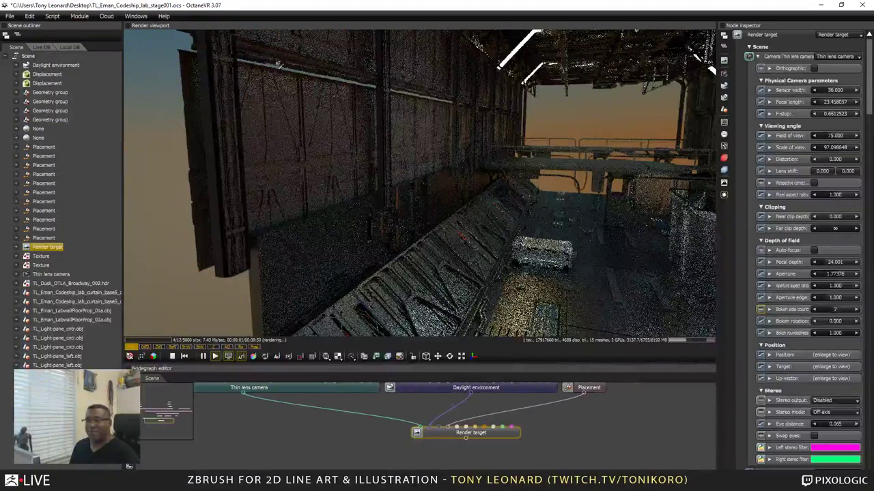
pyautogui.moveTo(449, 109); pyautogui.dragTo(481, 106)
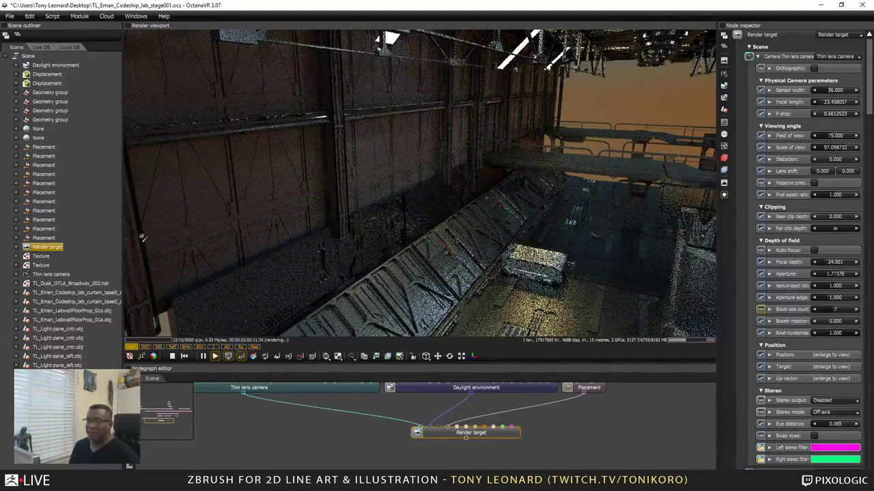
pyautogui.scroll(-2, 391, 220)
pyautogui.scroll(1, 390, 217)
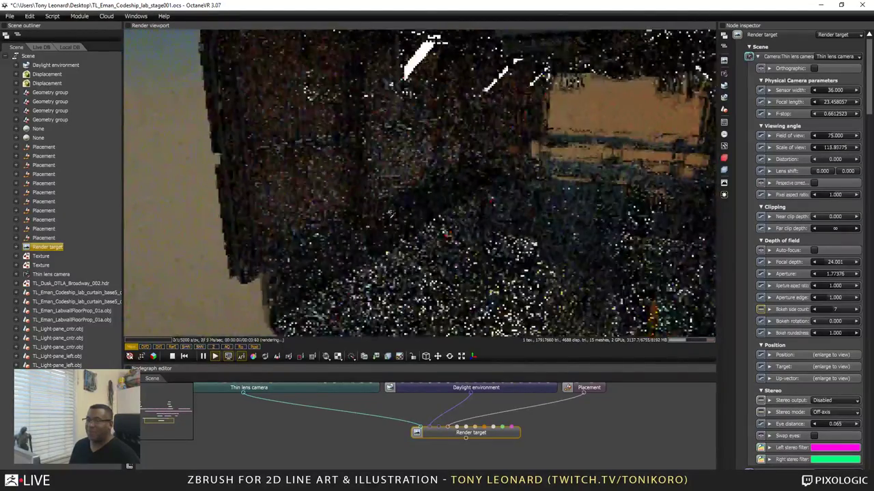
pyautogui.moveTo(364, 196); pyautogui.dragTo(328, 201)
pyautogui.scroll(2, 331, 196)
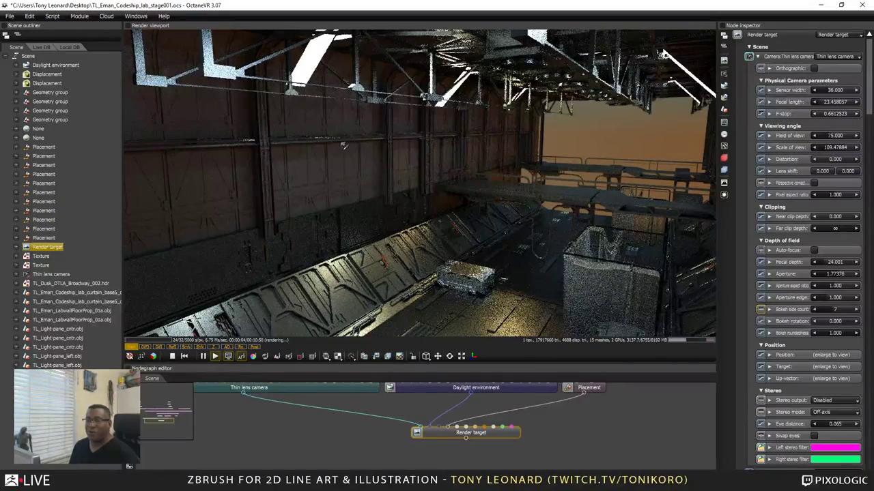
pyautogui.scroll(-3, 446, 218)
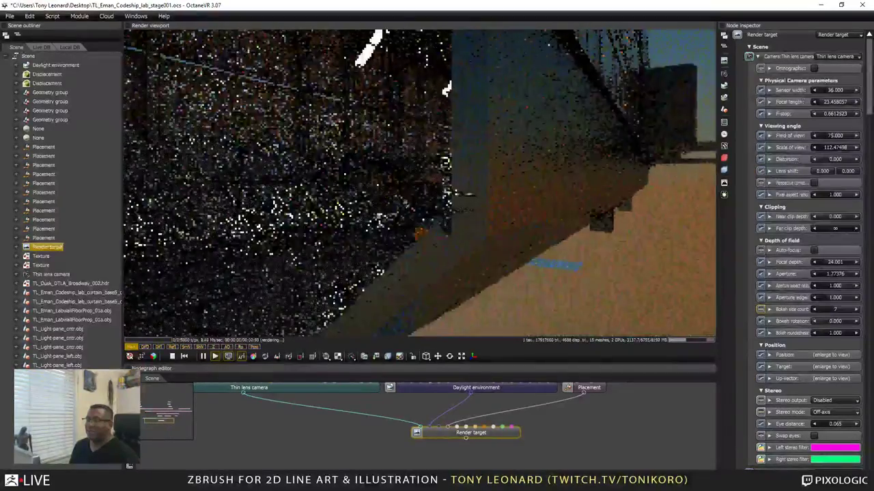
# Examine the white crate, orange crate and curtained enclosure up close at floor level and from above
pyautogui.moveTo(410, 208); pyautogui.dragTo(442, 204)
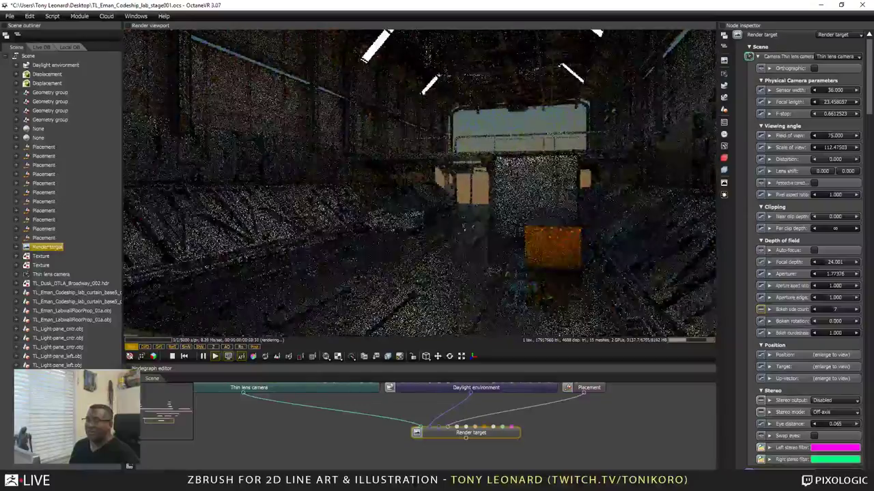
pyautogui.scroll(5, 464, 228)
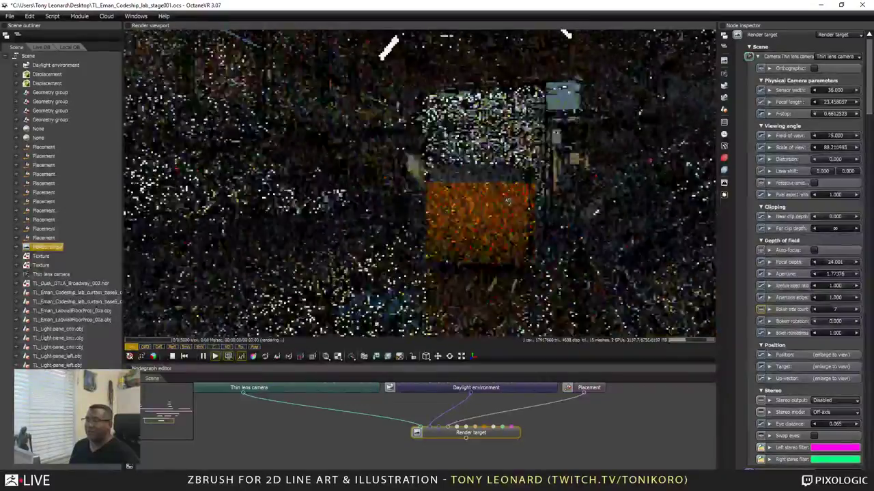
pyautogui.moveTo(490, 204); pyautogui.dragTo(505, 227)
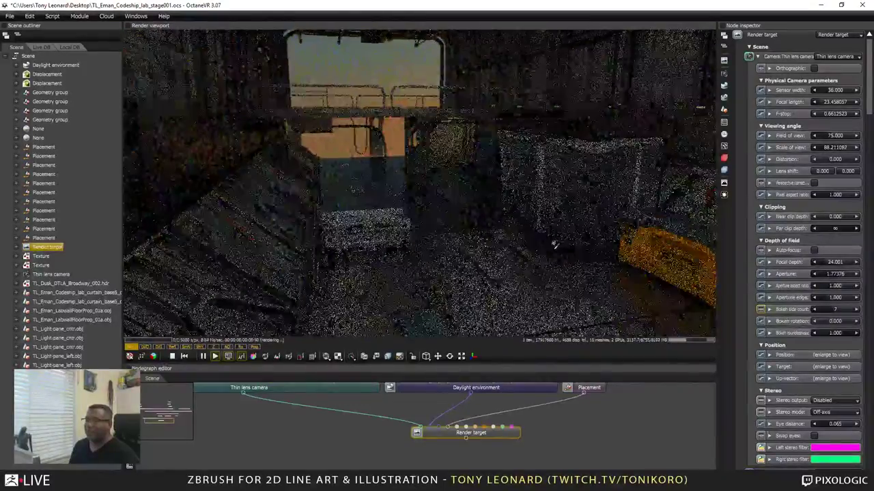
pyautogui.scroll(3, 538, 182)
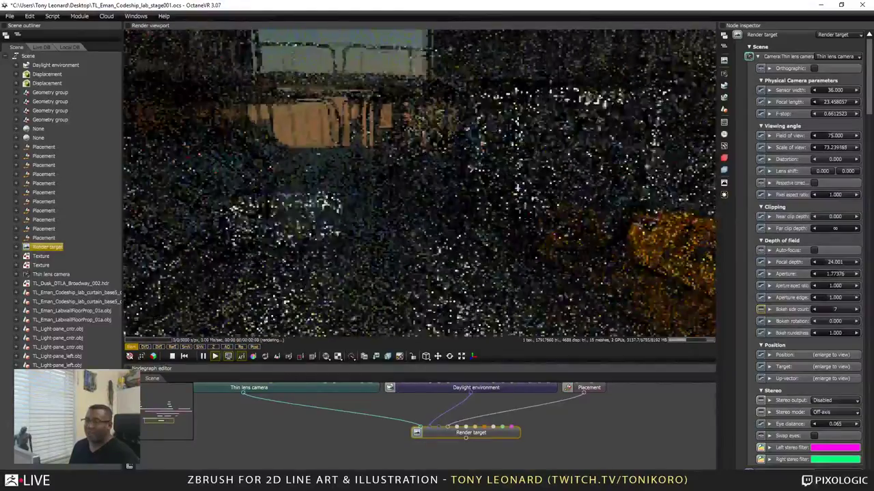
pyautogui.scroll(3, 374, 181)
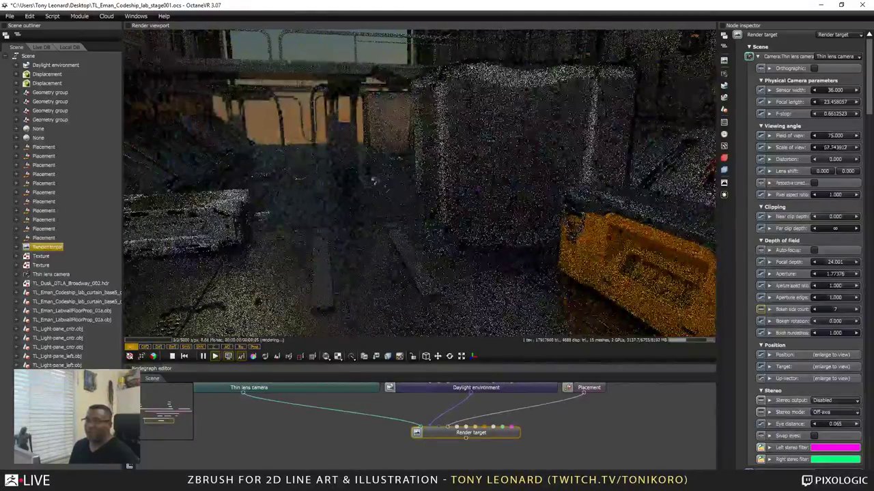
pyautogui.scroll(-3, 404, 232)
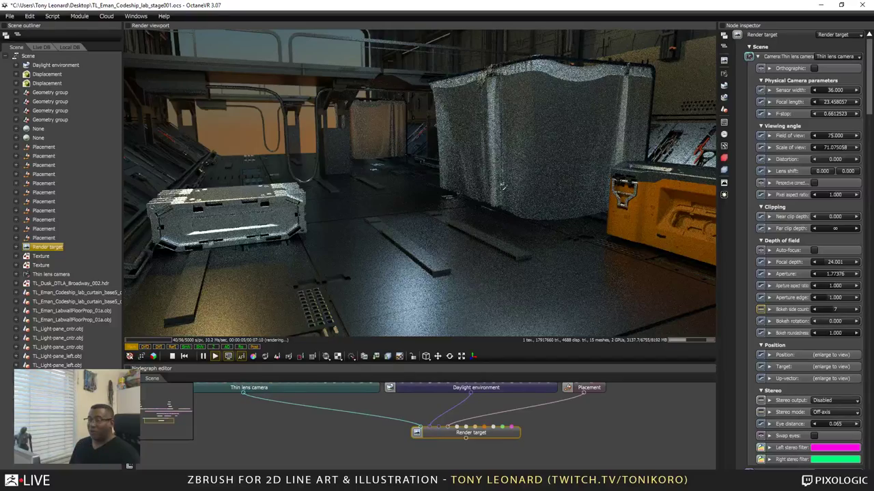
pyautogui.moveTo(526, 120); pyautogui.dragTo(540, 138)
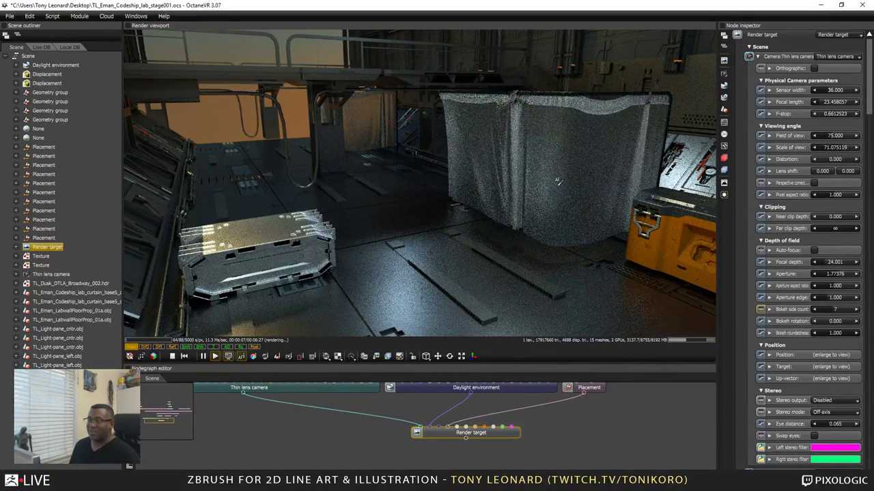
pyautogui.moveTo(481, 206); pyautogui.dragTo(519, 298)
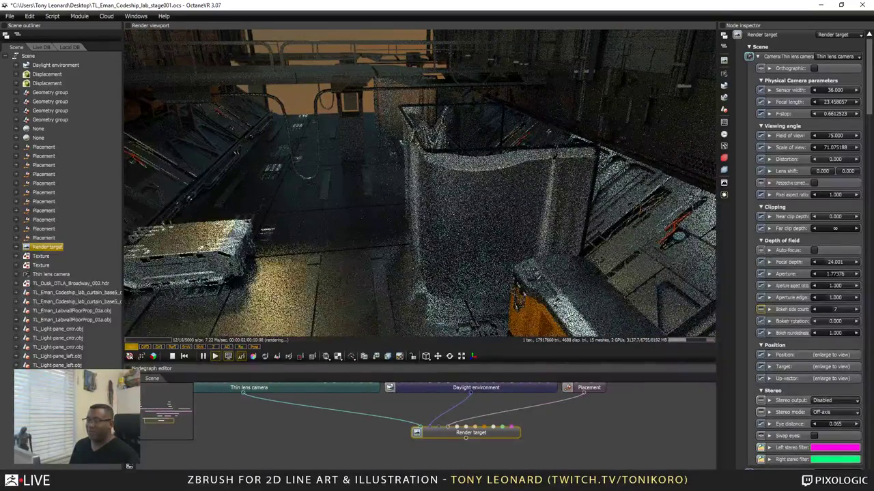
pyautogui.scroll(-3, 326, 237)
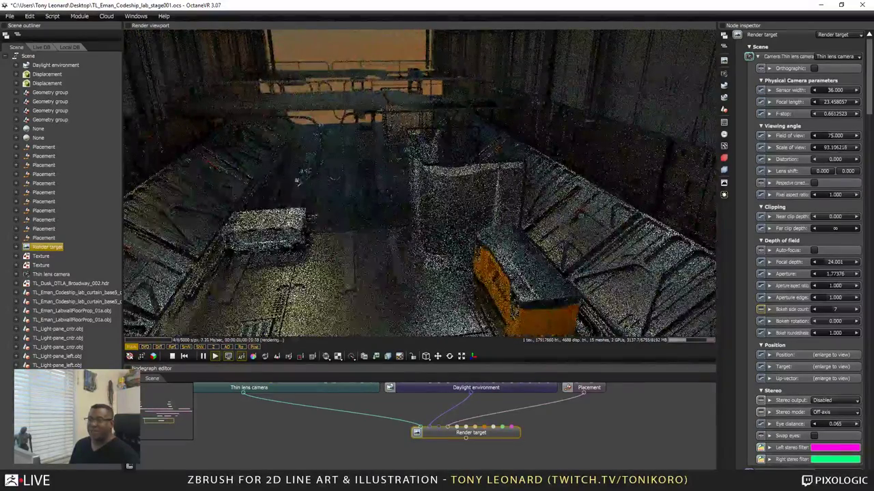
pyautogui.moveTo(297, 180); pyautogui.dragTo(362, 247)
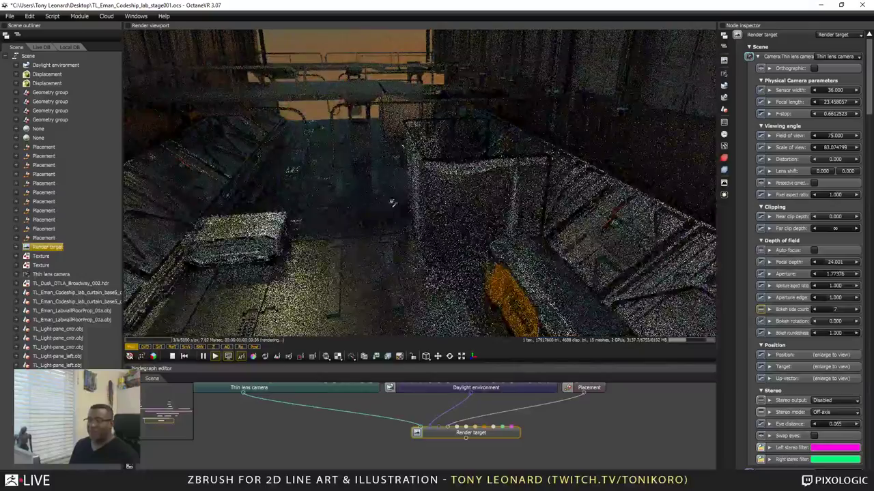
# Examine the lab stage from the opposite end, looking down over the raised walkway's railing onto the curtained enclosure
pyautogui.moveTo(268, 207); pyautogui.dragTo(459, 83)
pyautogui.moveTo(467, 248); pyautogui.dragTo(430, 256)
pyautogui.scroll(-2, 468, 244)
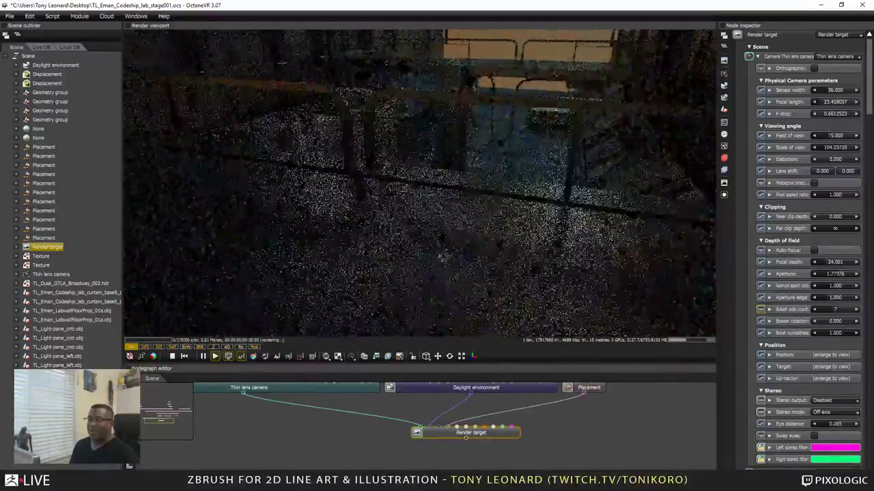
pyautogui.moveTo(441, 256); pyautogui.dragTo(443, 226)
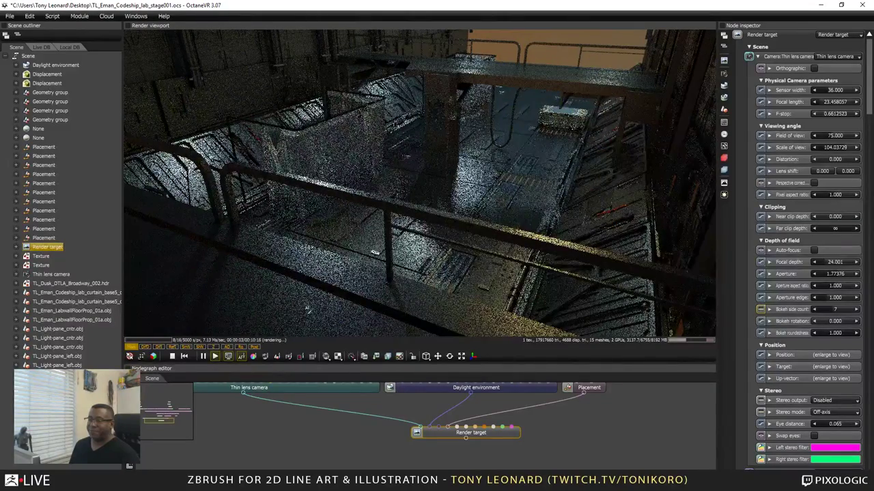
pyautogui.scroll(-2, 419, 183)
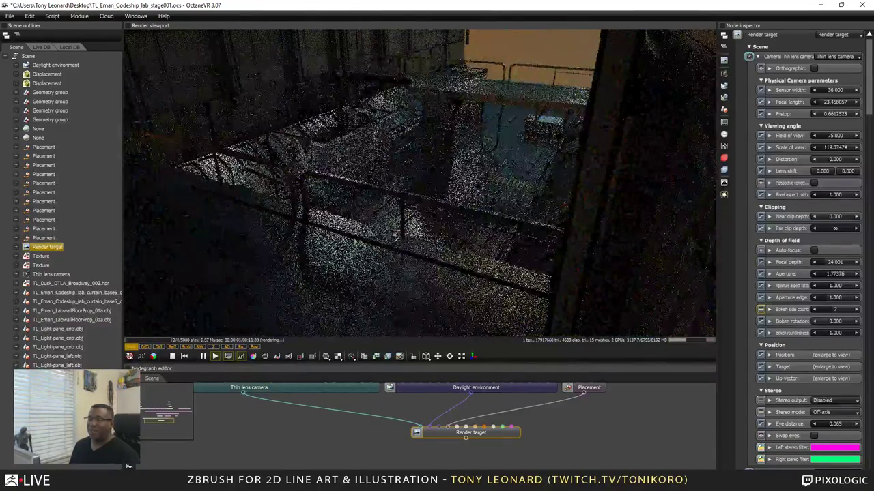
pyautogui.moveTo(427, 251); pyautogui.dragTo(534, 125)
pyautogui.scroll(-2, 443, 261)
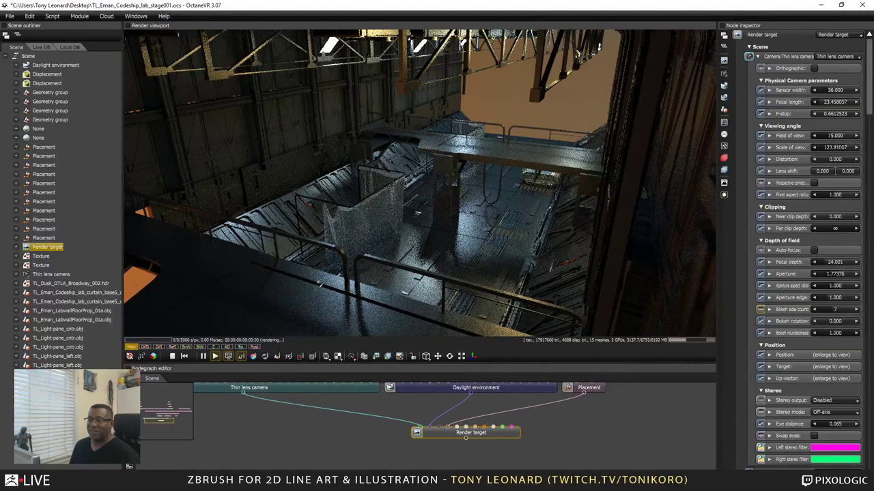
# Examine the hangar floor and translucent curtains from inside, and the raised walkway from behind its railing
pyautogui.scroll(5, 420, 184)
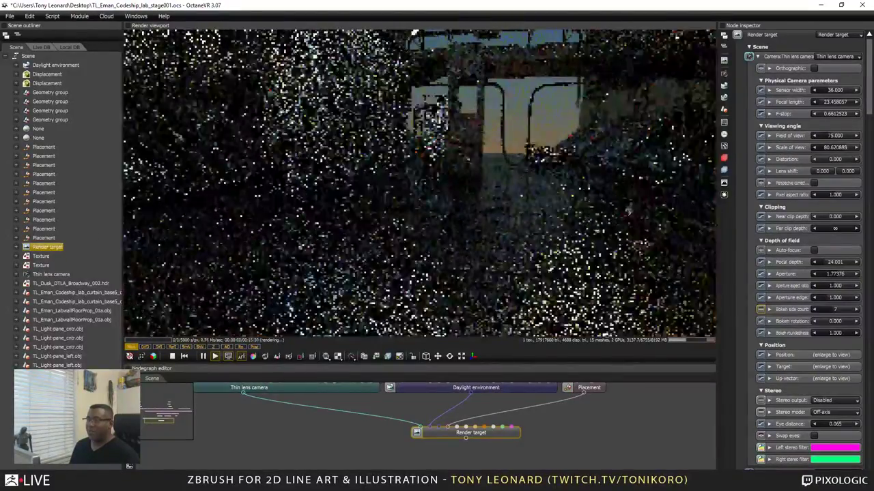
pyautogui.scroll(4, 630, 210)
pyautogui.scroll(-3, 694, 214)
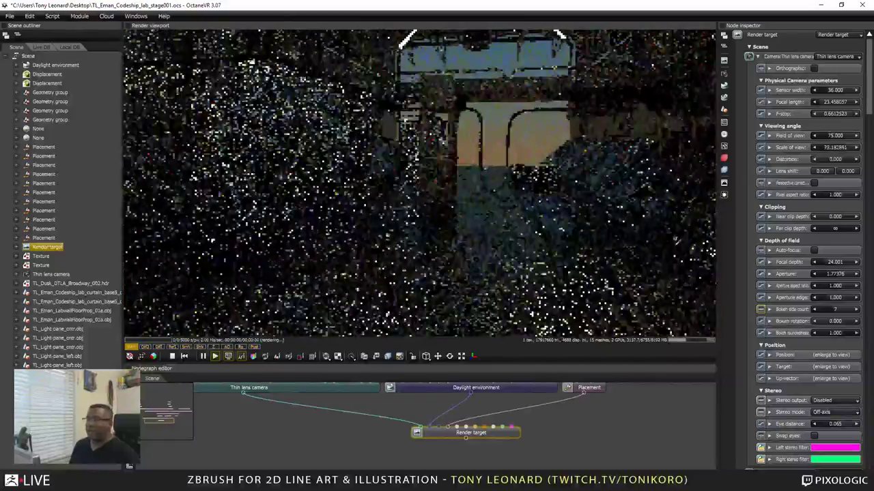
pyautogui.moveTo(675, 240); pyautogui.dragTo(668, 249)
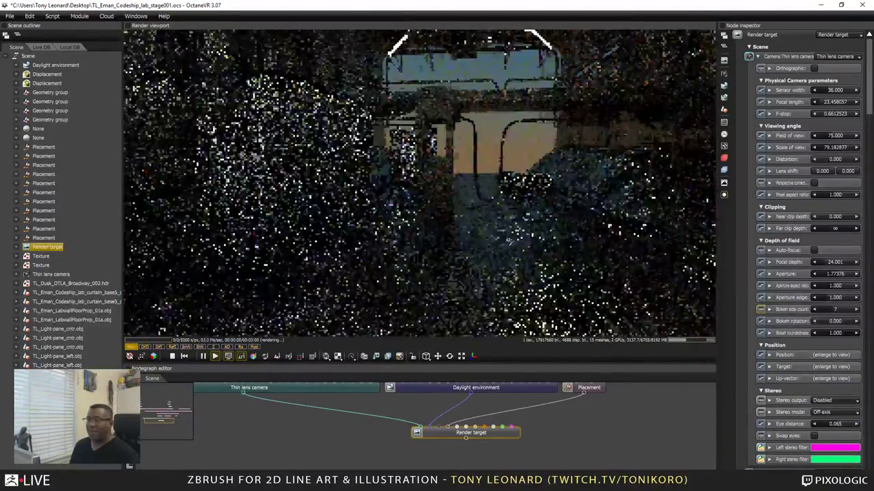
pyautogui.moveTo(508, 240); pyautogui.dragTo(536, 243)
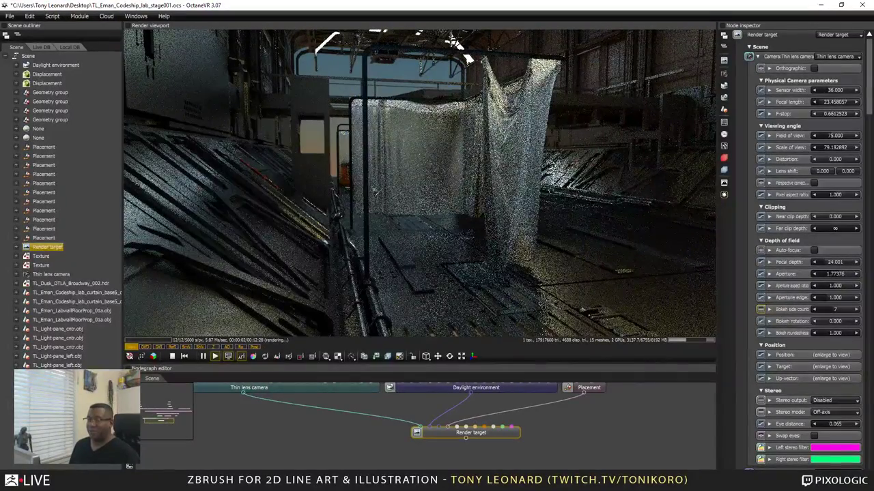
pyautogui.scroll(3, 462, 244)
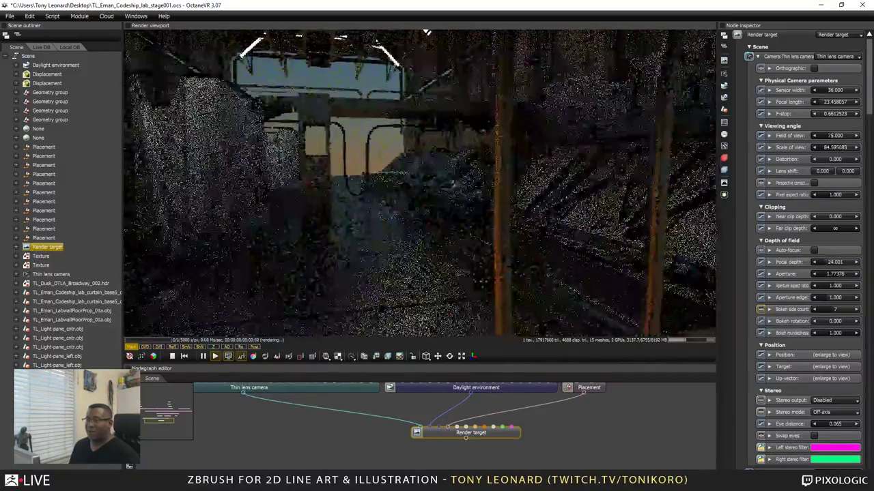
pyautogui.moveTo(426, 32); pyautogui.dragTo(472, 32)
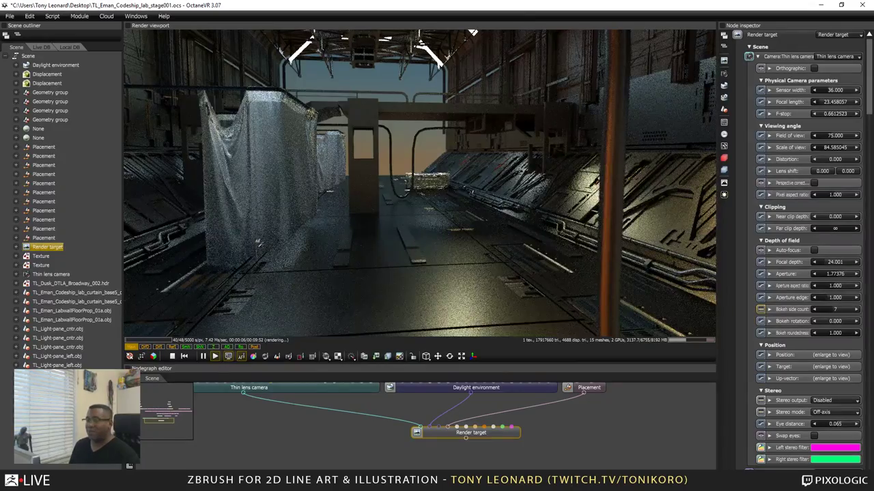
pyautogui.scroll(-5, 425, 277)
pyautogui.scroll(2, 425, 277)
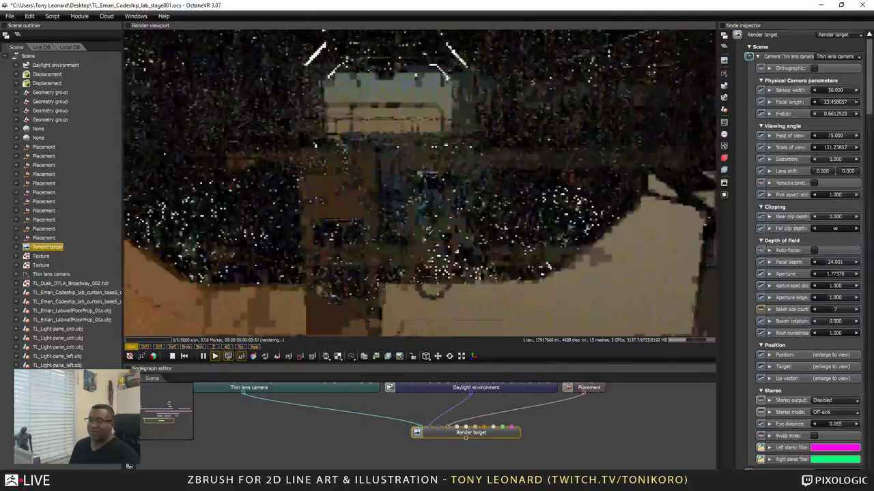
pyautogui.moveTo(382, 192); pyautogui.dragTo(338, 116)
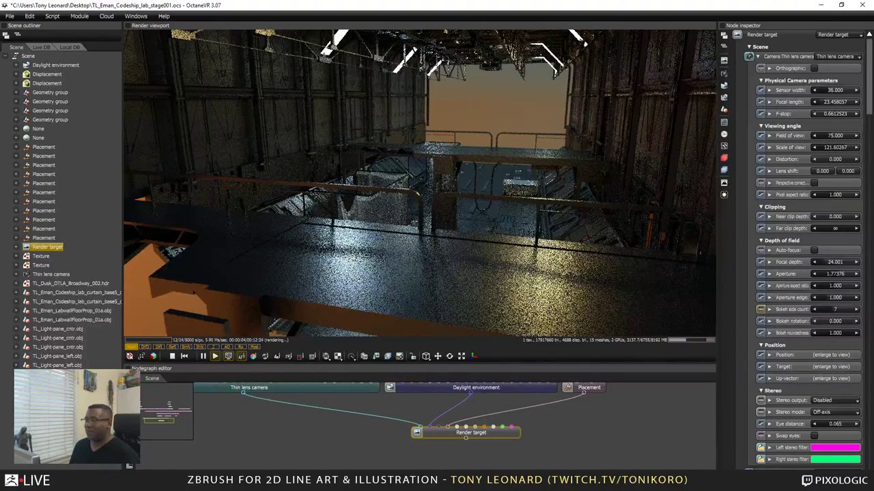
# Show the Daylight environment node's settings and examine the walkway end of the hangar from outside
pyautogui.moveTo(453, 402); pyautogui.dragTo(431, 430, button='middle')
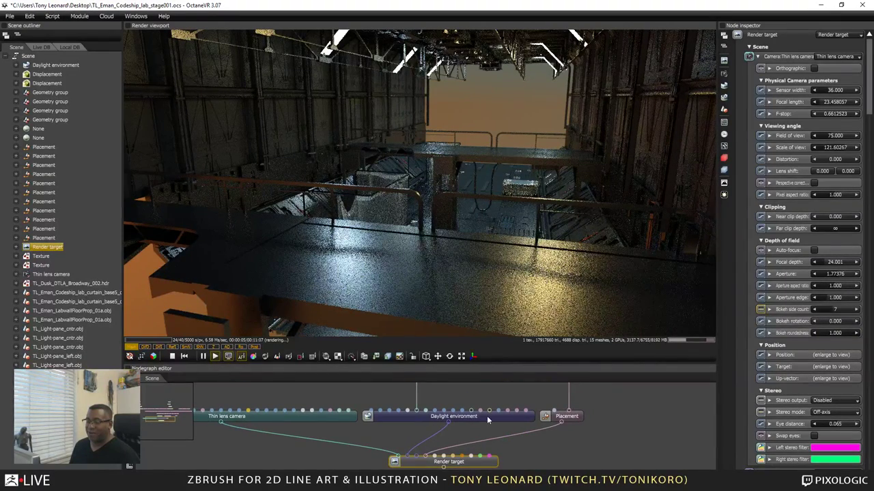
pyautogui.click(495, 422)
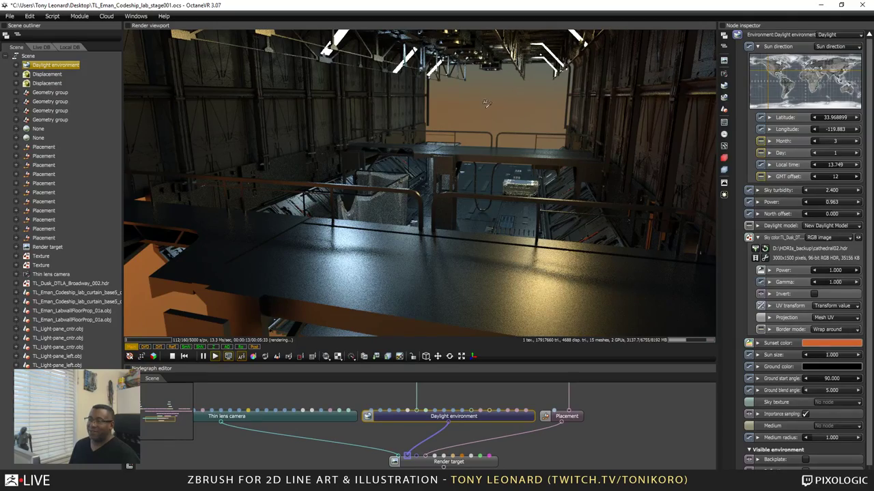
pyautogui.scroll(-3, 499, 203)
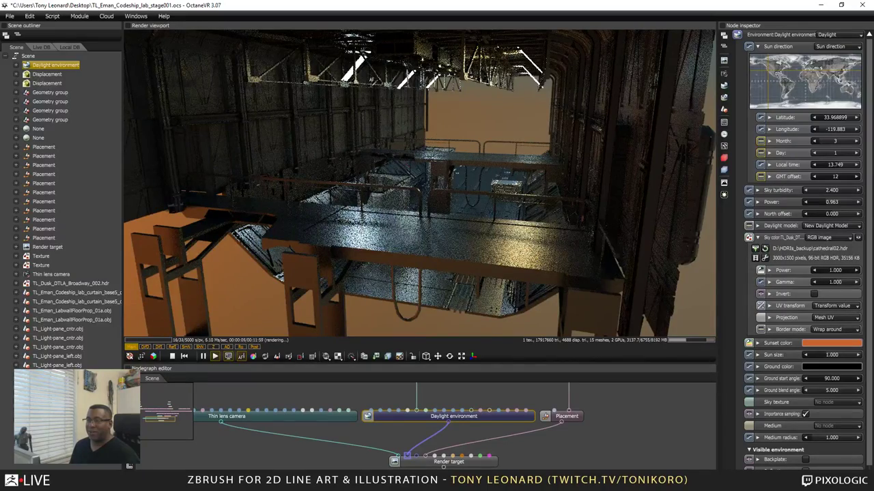
pyautogui.click(363, 55)
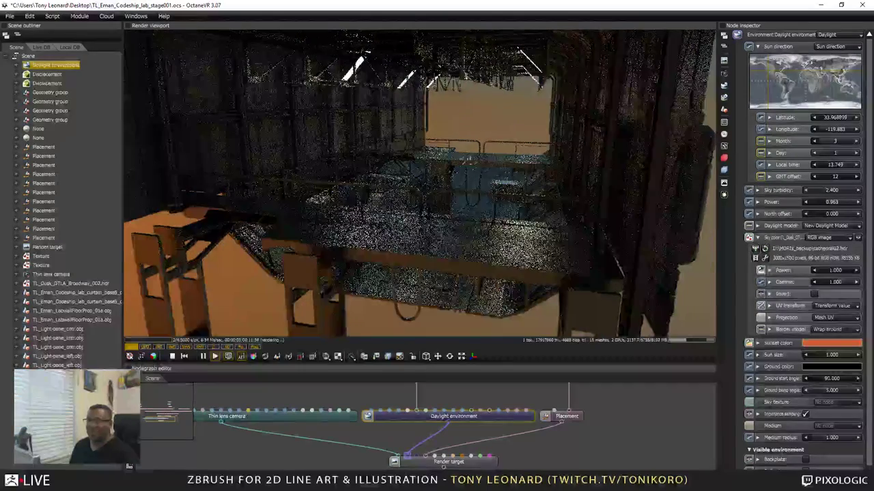
pyautogui.moveTo(446, 166); pyautogui.dragTo(394, 131)
pyautogui.moveTo(252, 219); pyautogui.dragTo(326, 304, button='right')
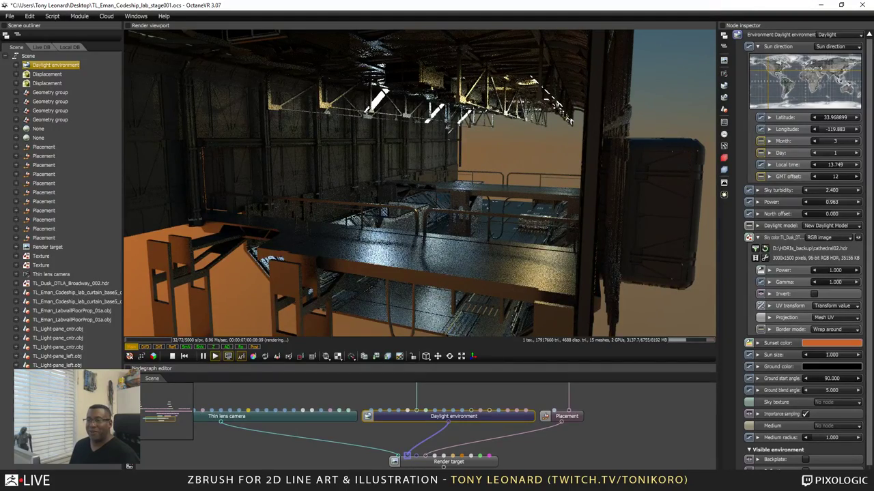
# Examine the hangar from its open front, covering the side wall, the crates and the full symmetrical exterior view
pyautogui.moveTo(440, 179); pyautogui.dragTo(406, 126)
pyautogui.scroll(2, 405, 127)
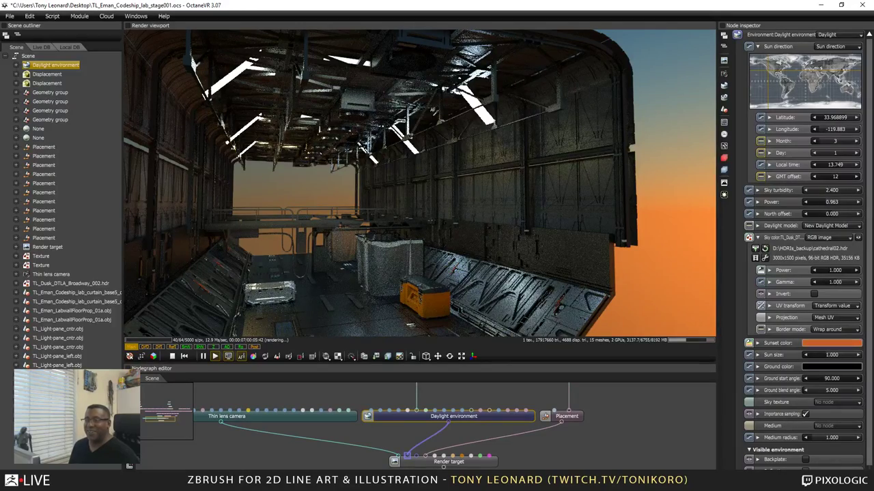
pyautogui.moveTo(452, 221); pyautogui.dragTo(429, 215)
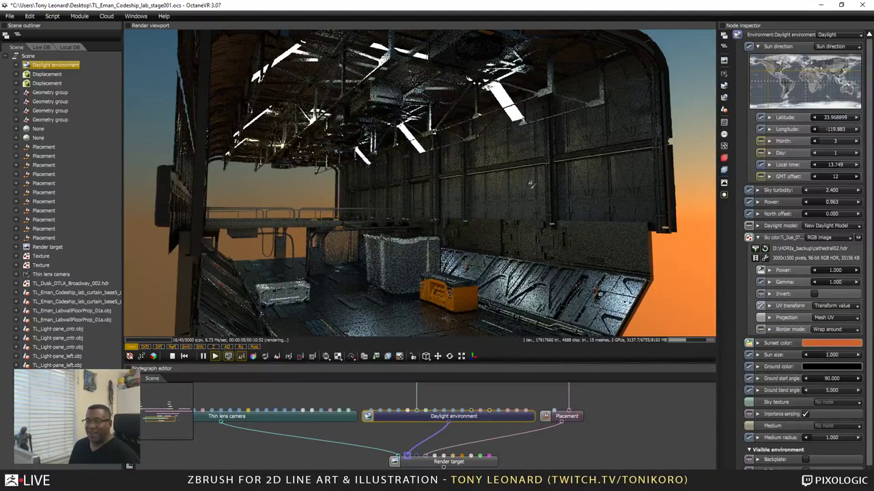
pyautogui.moveTo(516, 271); pyautogui.dragTo(476, 237, button='right')
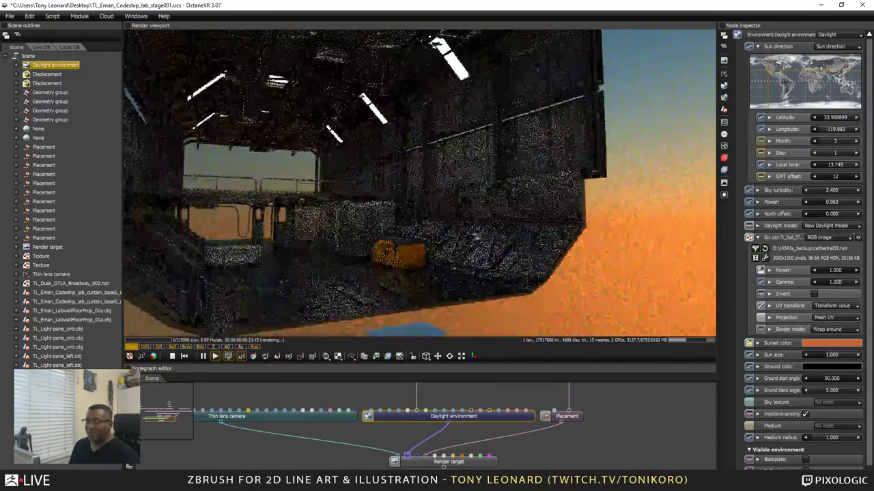
pyautogui.scroll(3, 477, 236)
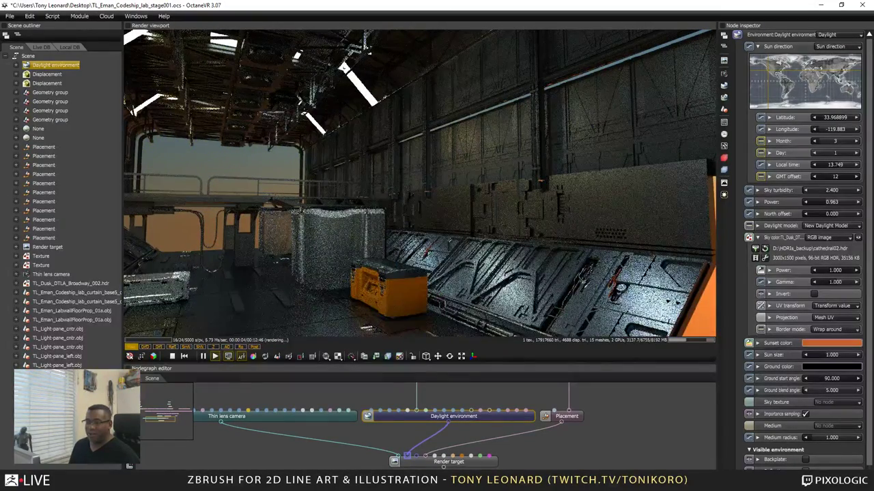
pyautogui.moveTo(648, 283); pyautogui.dragTo(454, 212)
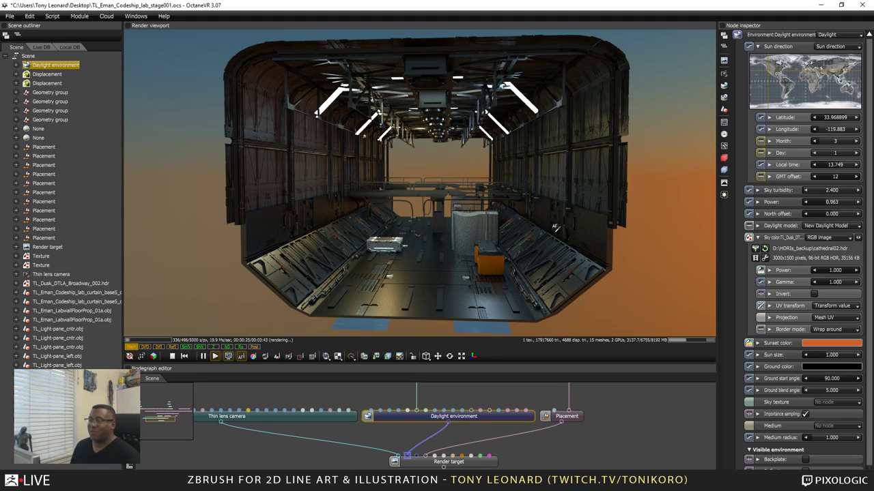
pyautogui.scroll(4, 441, 238)
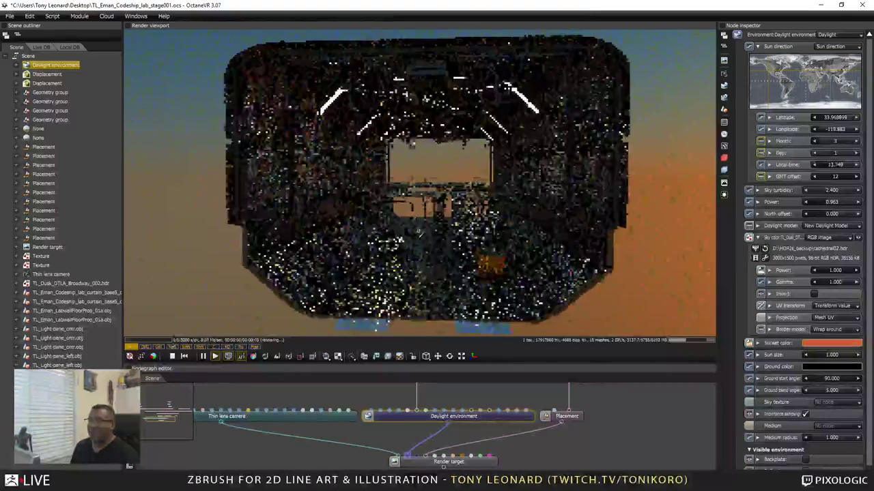